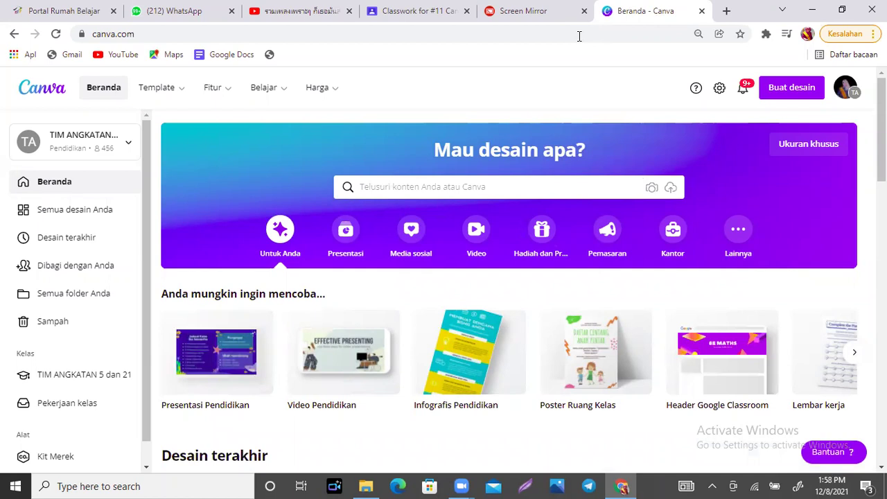
# Switch the Canva workspace to the Cetarrr 3 9 10 11 team from the account menu.
pyautogui.click(846, 97)
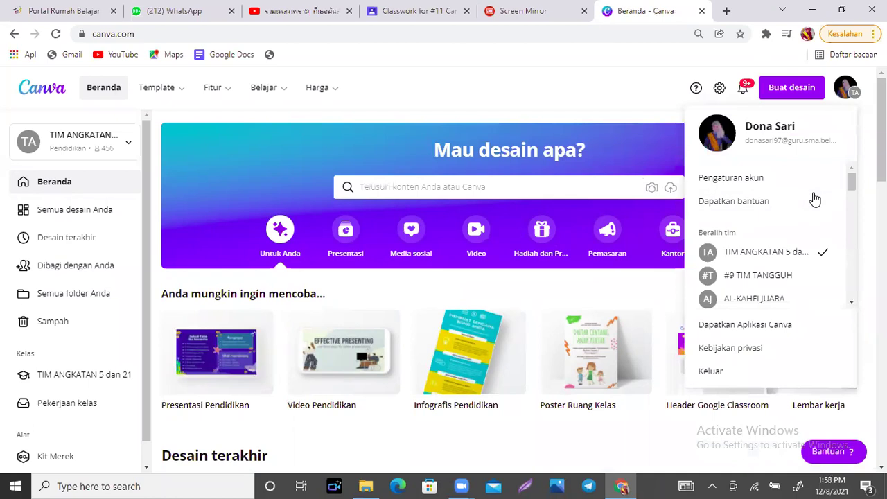
pyautogui.moveTo(852, 183); pyautogui.dragTo(852, 201)
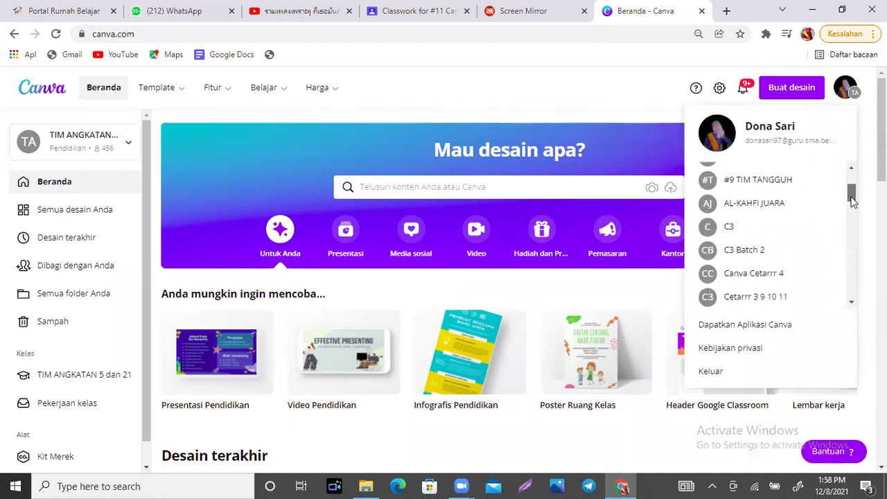
pyautogui.scroll(-2, 852, 201)
pyautogui.click(767, 219)
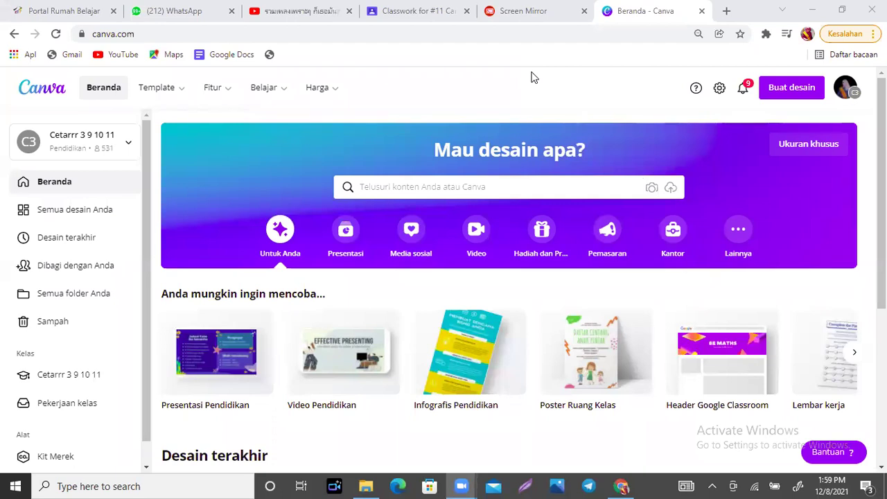
# Create a blank Kiriman Instagram design by searching 'kiriman inst' under Buat desain.
pyautogui.click(802, 92)
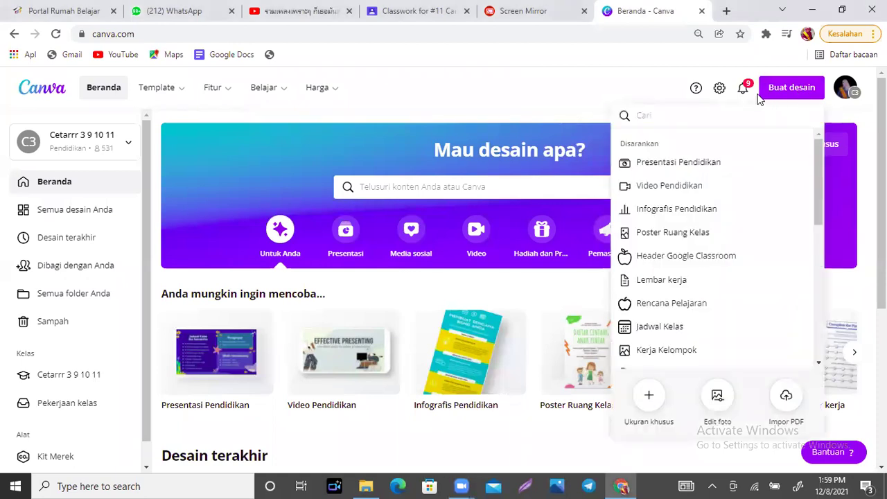
pyautogui.write('kiri')
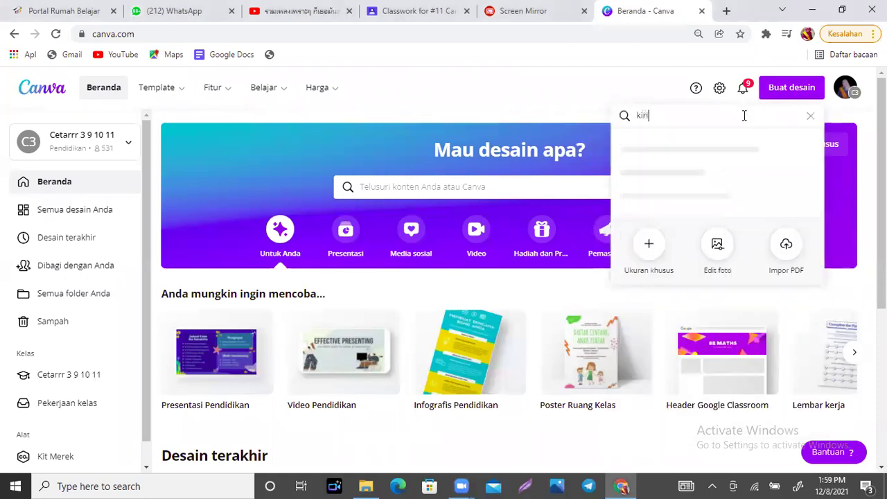
pyautogui.write('man inst')
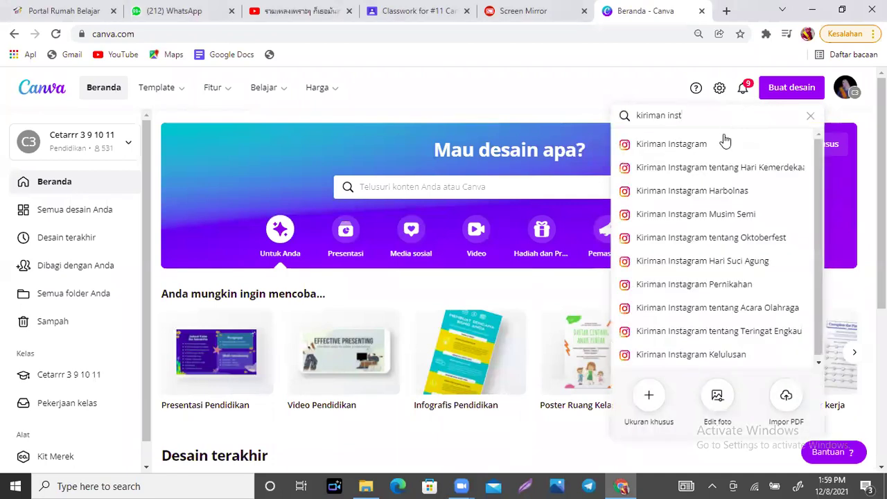
pyautogui.click(716, 146)
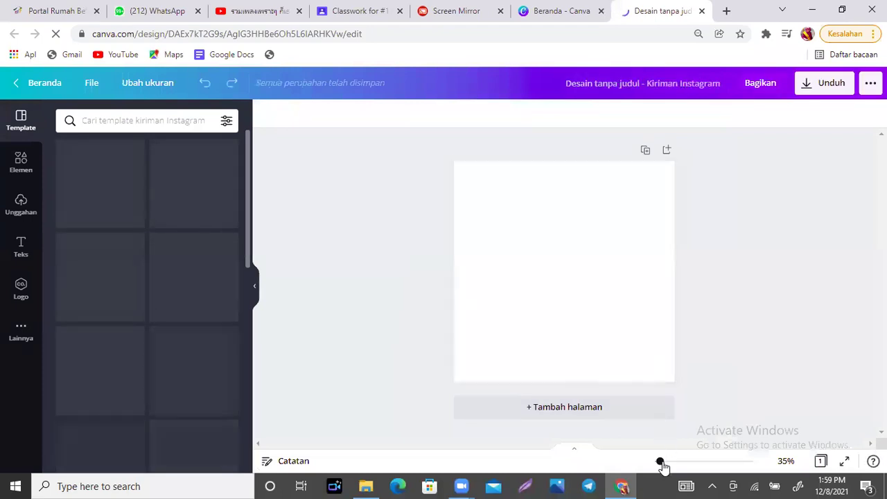
pyautogui.moveTo(662, 461); pyautogui.dragTo(661, 463)
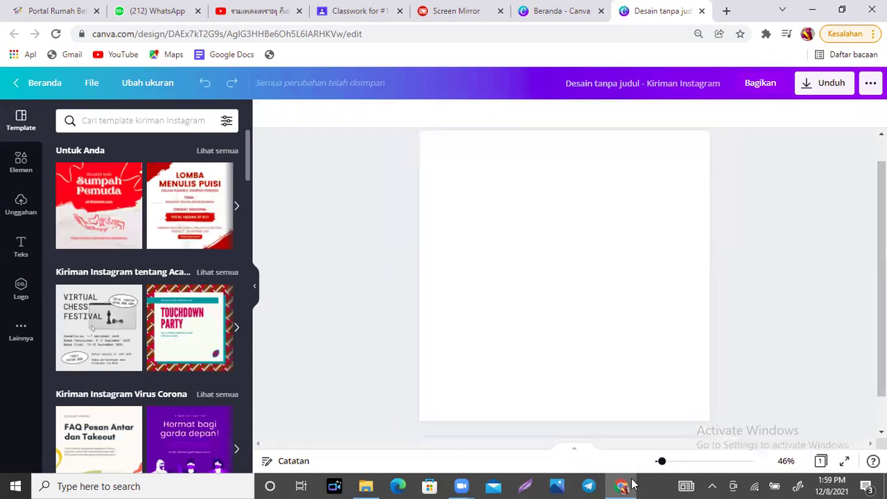
# Adjust the zoom slider so the blank page shows at about 46%.
pyautogui.moveTo(662, 464); pyautogui.dragTo(663, 469)
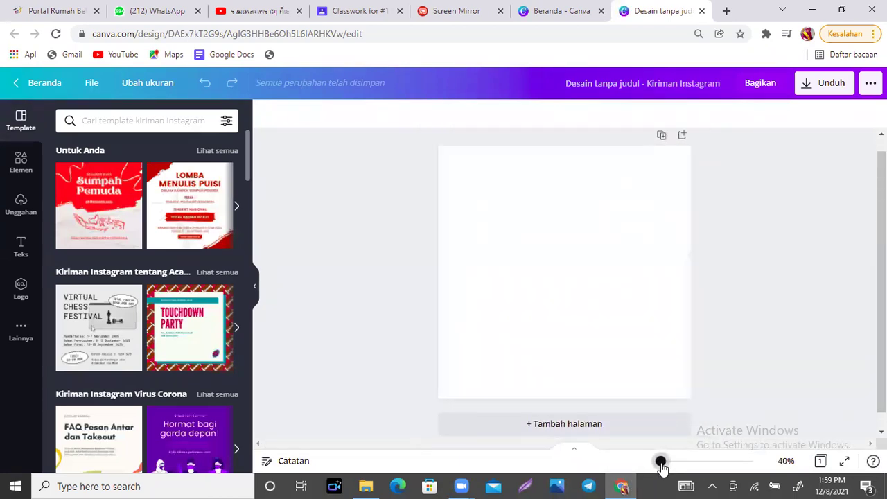
pyautogui.moveTo(662, 467); pyautogui.dragTo(662, 465)
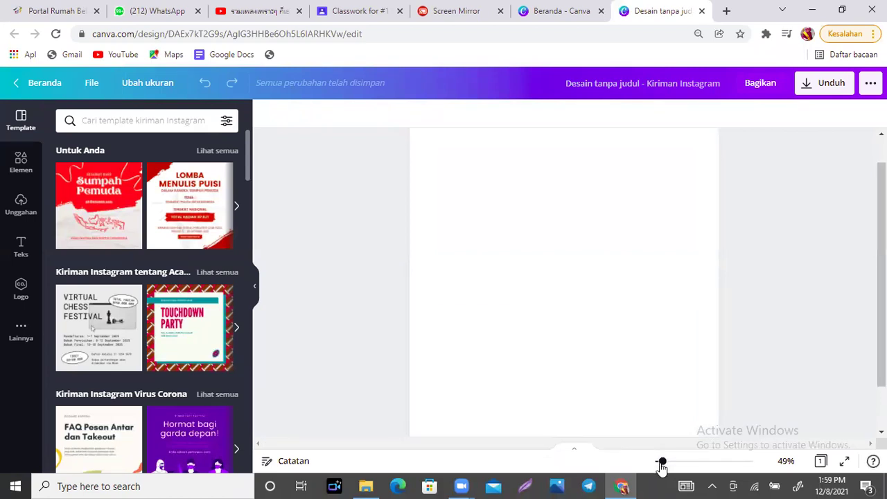
pyautogui.moveTo(662, 466); pyautogui.dragTo(660, 467)
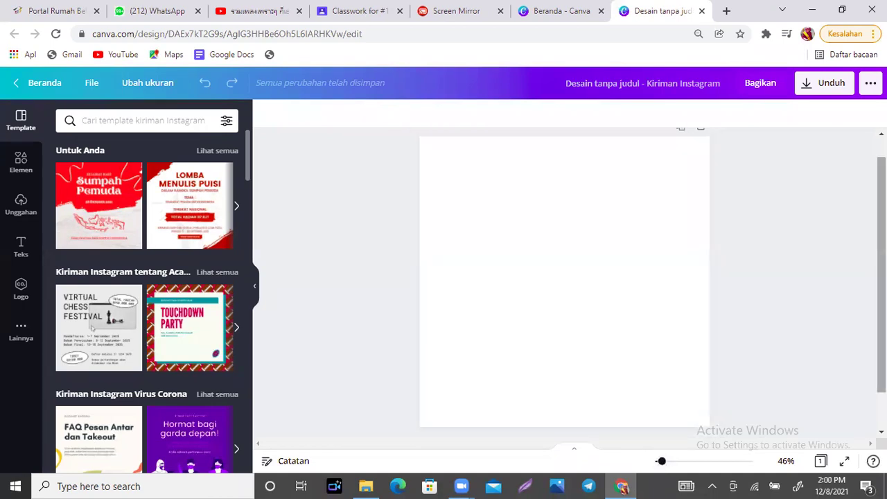
pyautogui.click(19, 174)
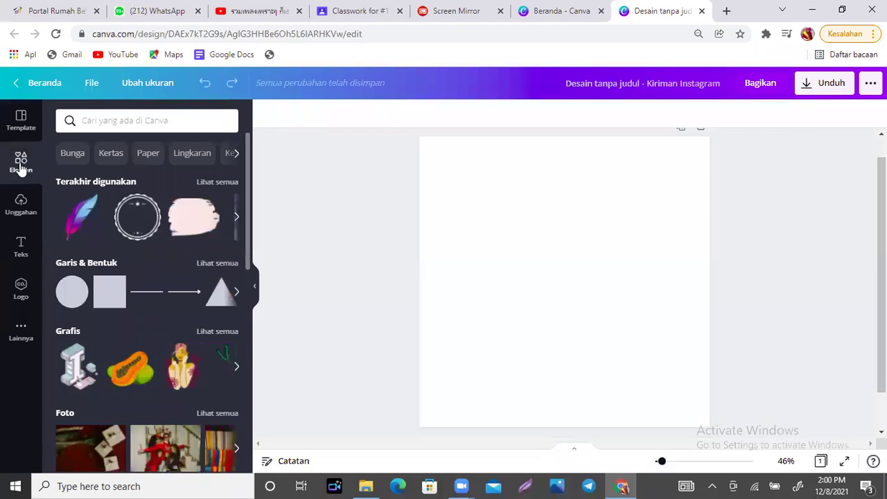
# Search the elements for 'blob' and filter the results to Grafis.
pyautogui.click(154, 120)
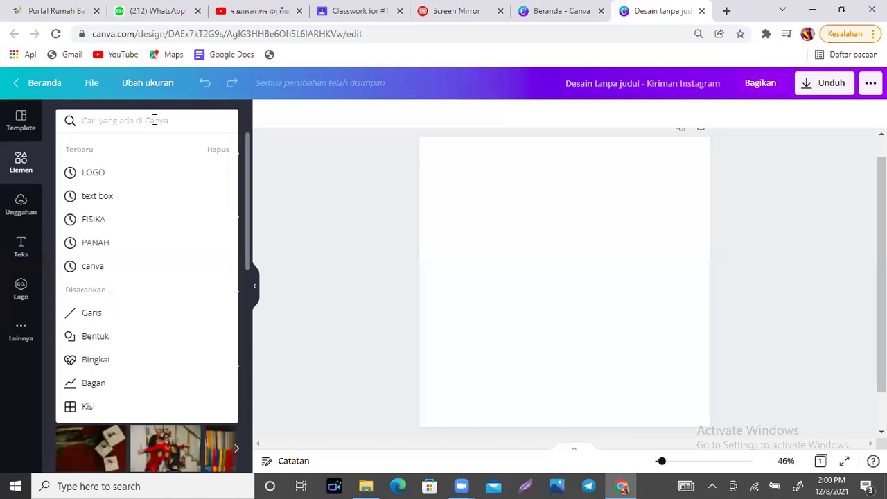
pyautogui.write('blob')
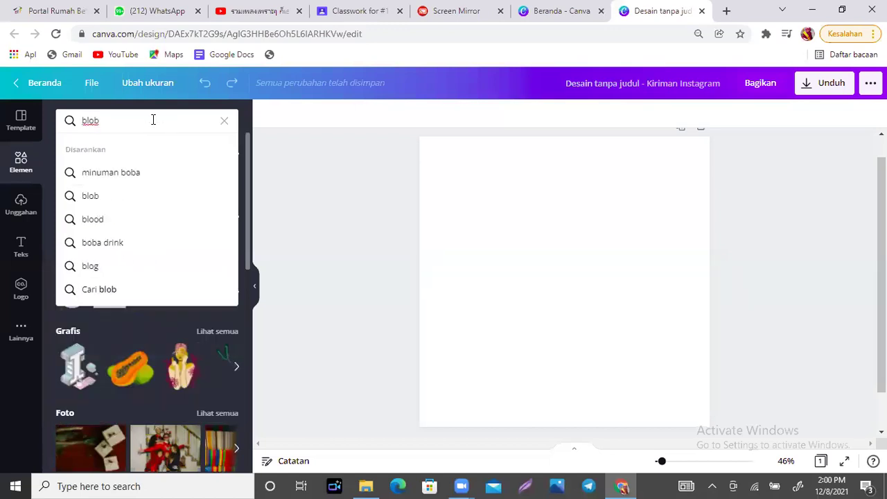
pyautogui.click(102, 199)
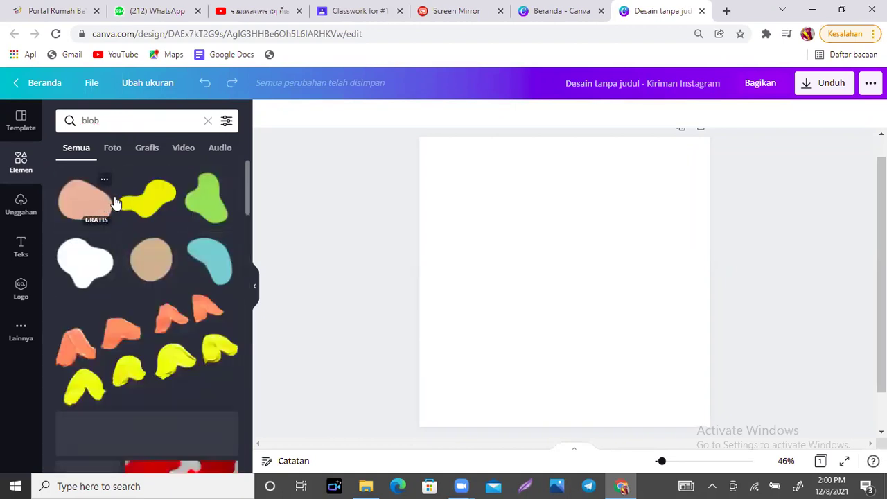
pyautogui.moveTo(248, 169); pyautogui.dragTo(248, 217)
pyautogui.click(145, 149)
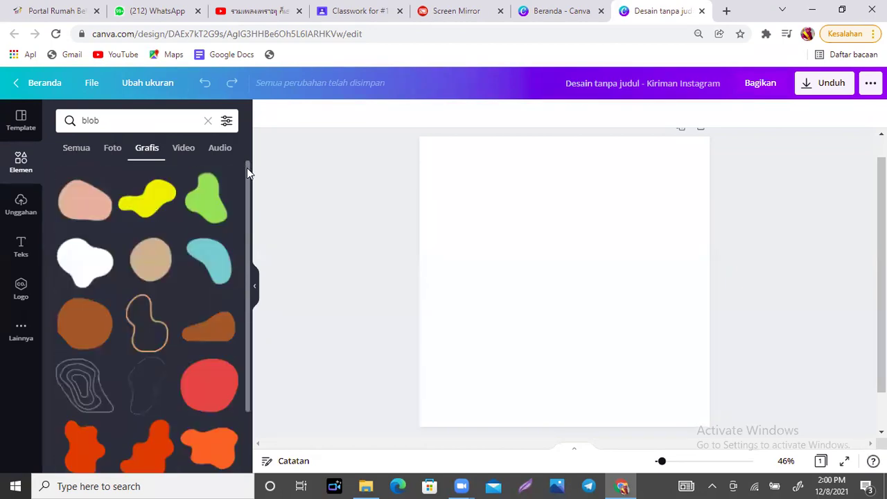
pyautogui.click(449, 9)
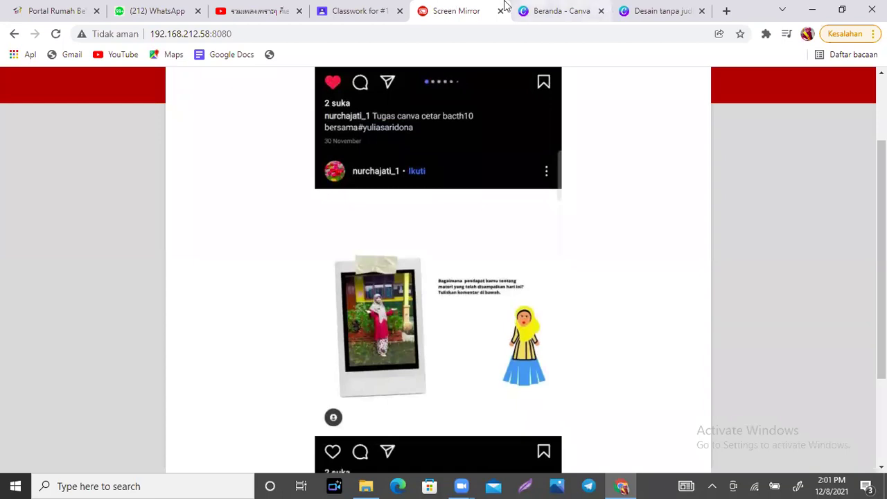
pyautogui.click(653, 11)
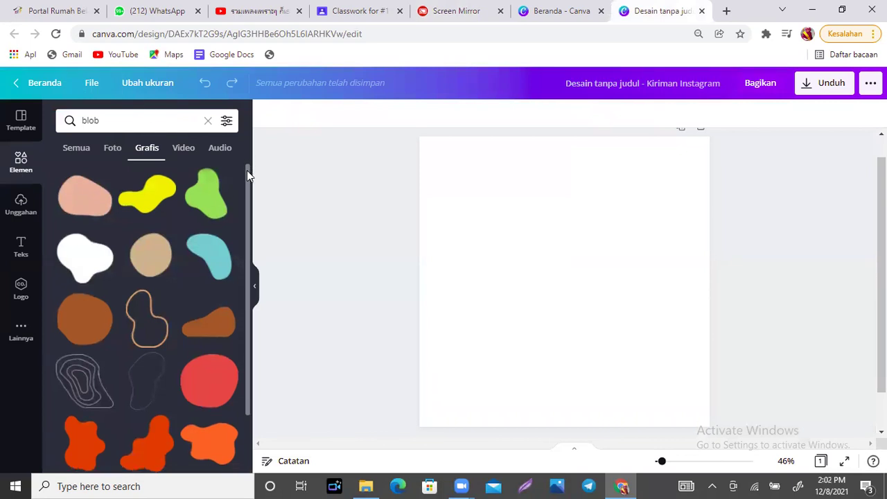
pyautogui.moveTo(247, 170); pyautogui.dragTo(240, 382)
pyautogui.moveTo(267, 286); pyautogui.dragTo(271, 207)
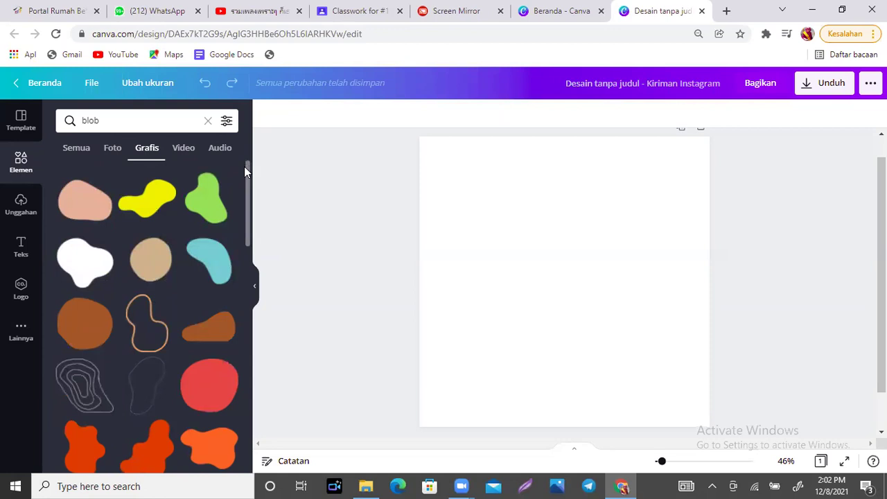
pyautogui.moveTo(249, 169); pyautogui.dragTo(252, 367)
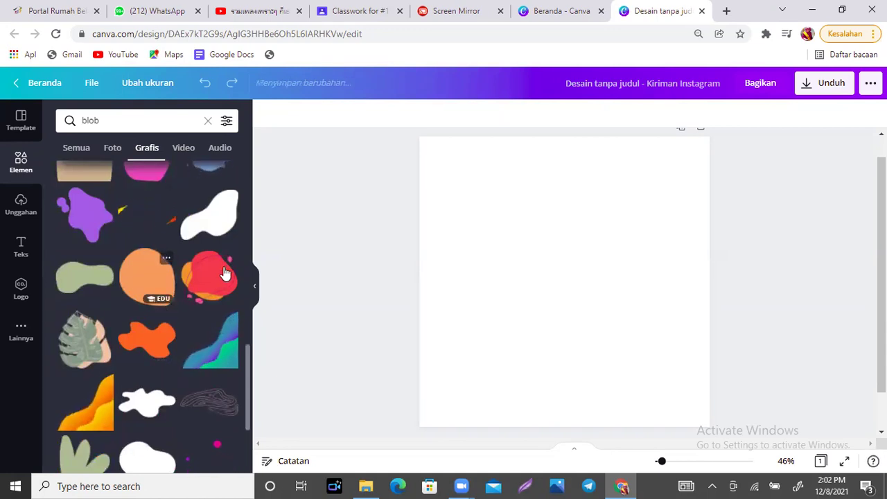
pyautogui.scroll(-3, 247, 368)
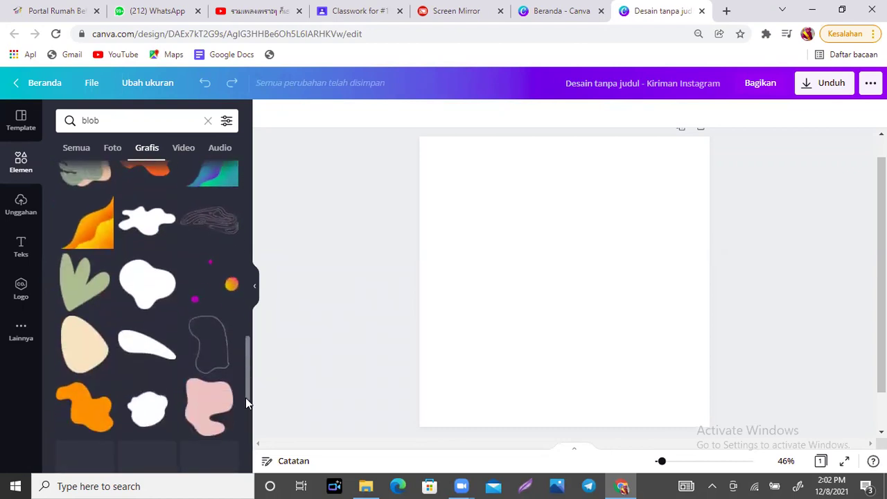
pyautogui.scroll(-1, 246, 416)
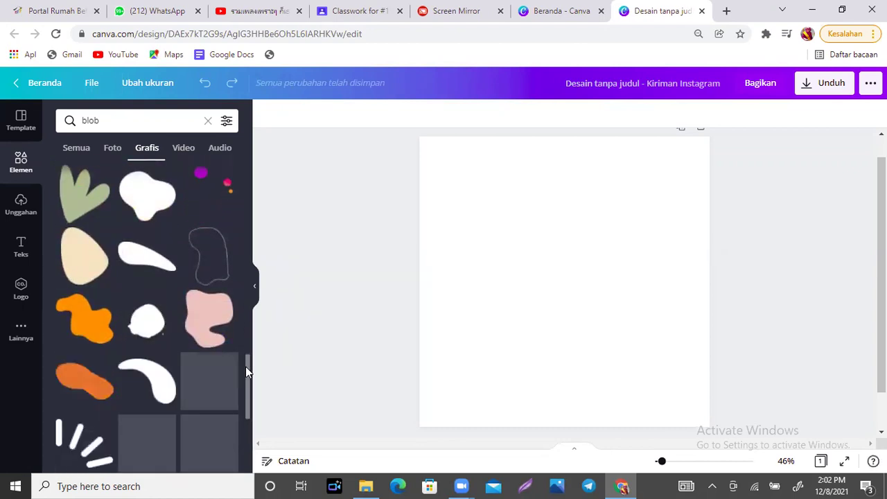
pyautogui.scroll(-3, 248, 364)
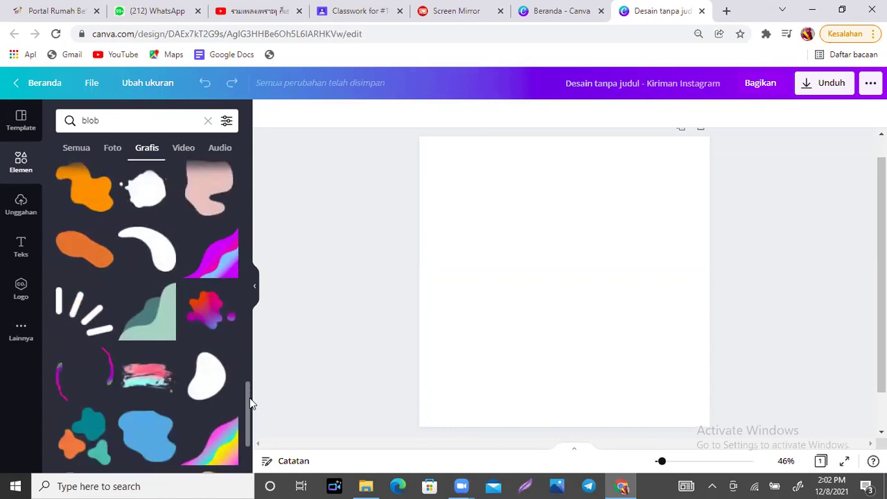
pyautogui.scroll(-2, 252, 444)
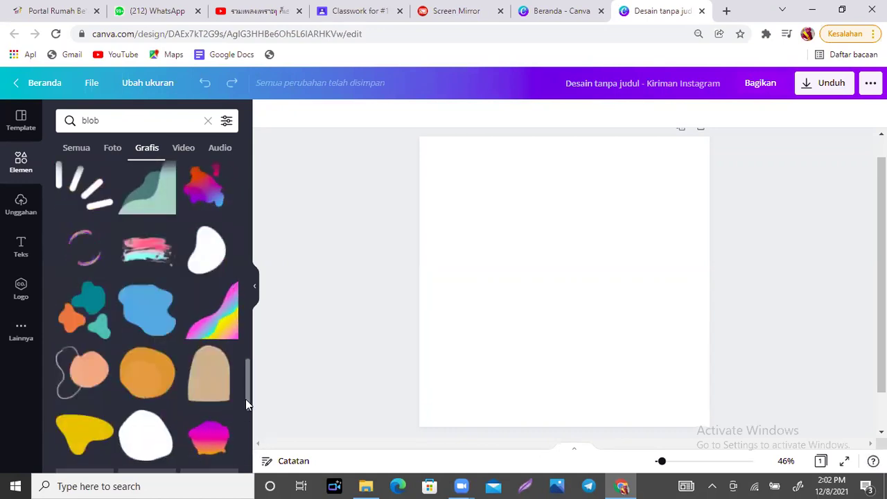
pyautogui.moveTo(246, 364); pyautogui.dragTo(256, 190)
pyautogui.scroll(-4, 247, 407)
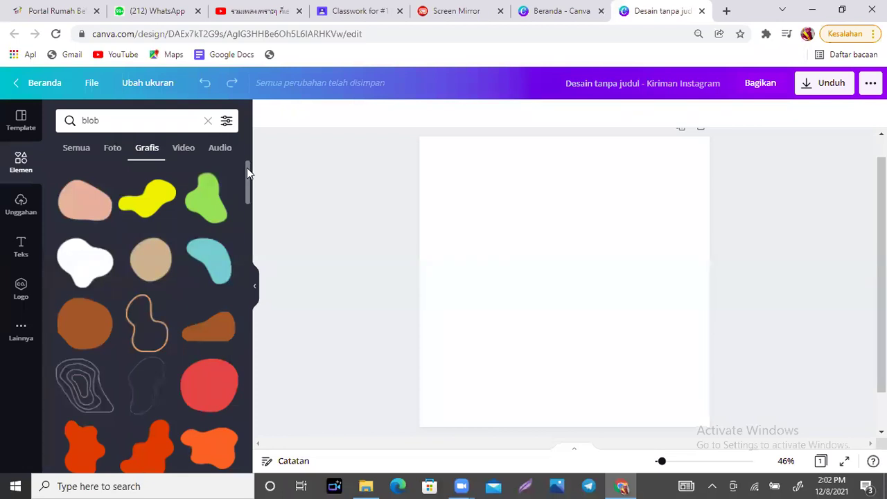
pyautogui.click(471, 16)
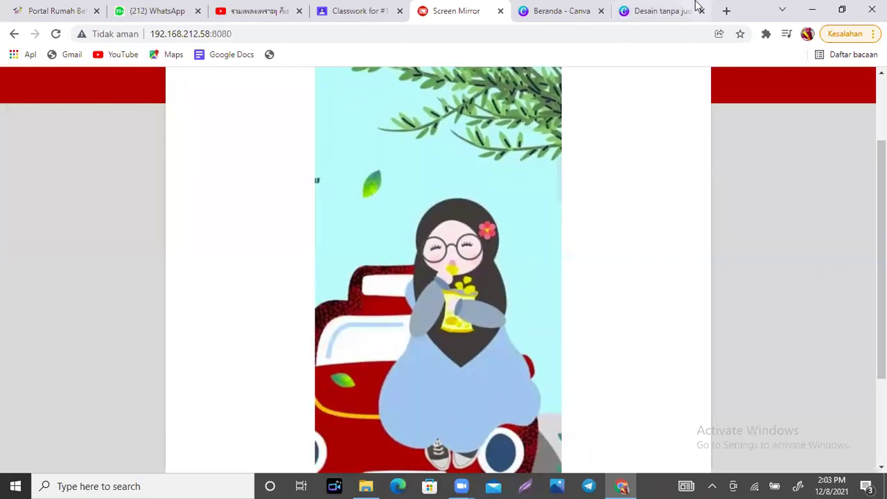
pyautogui.click(663, 10)
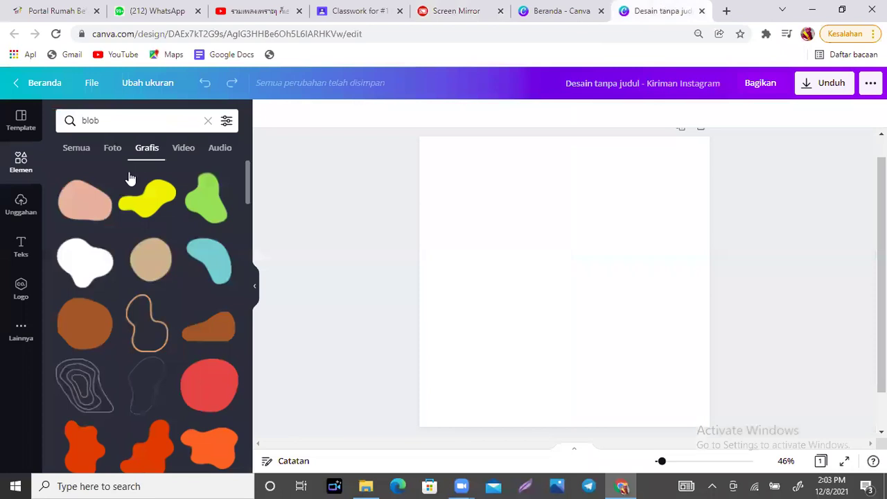
# Add the tan blob to the page, shrink it and tilt it slightly clockwise.
pyautogui.click(156, 262)
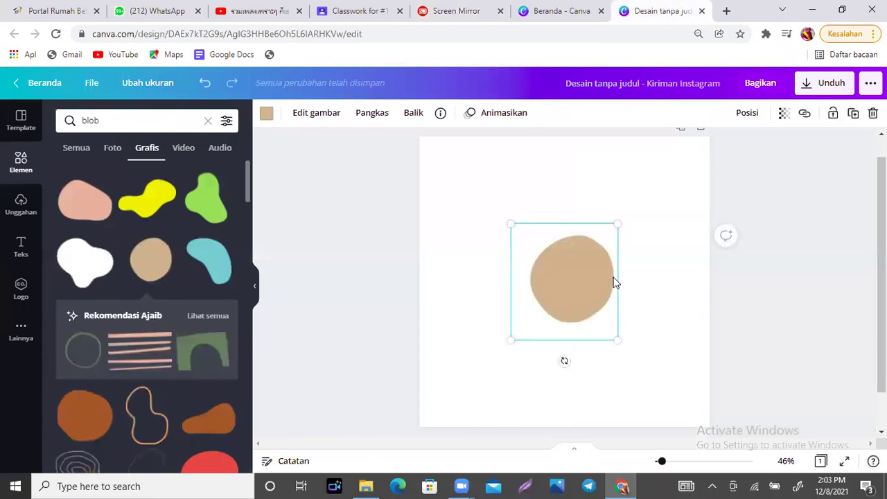
pyautogui.moveTo(613, 331); pyautogui.dragTo(569, 287)
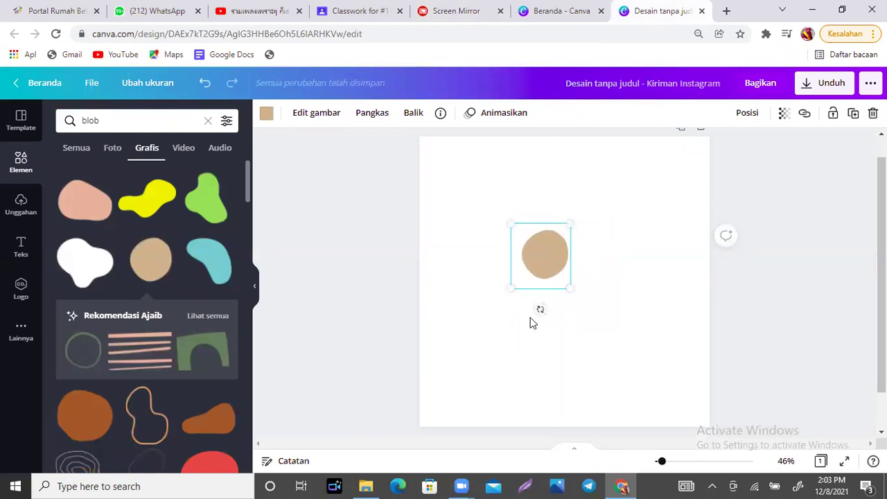
pyautogui.moveTo(541, 310); pyautogui.dragTo(544, 309)
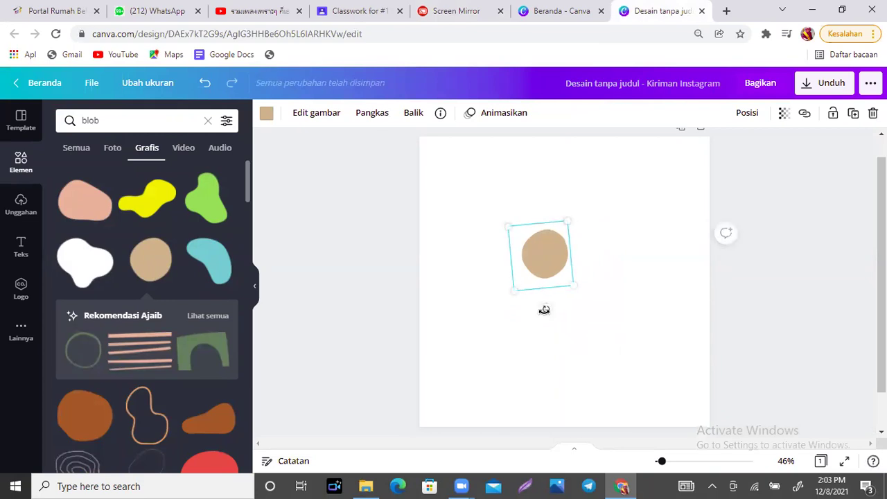
pyautogui.moveTo(574, 283)
pyautogui.mouseDown()
pyautogui.moveTo(547, 261)
pyautogui.moveTo(567, 276)
pyautogui.mouseUp()
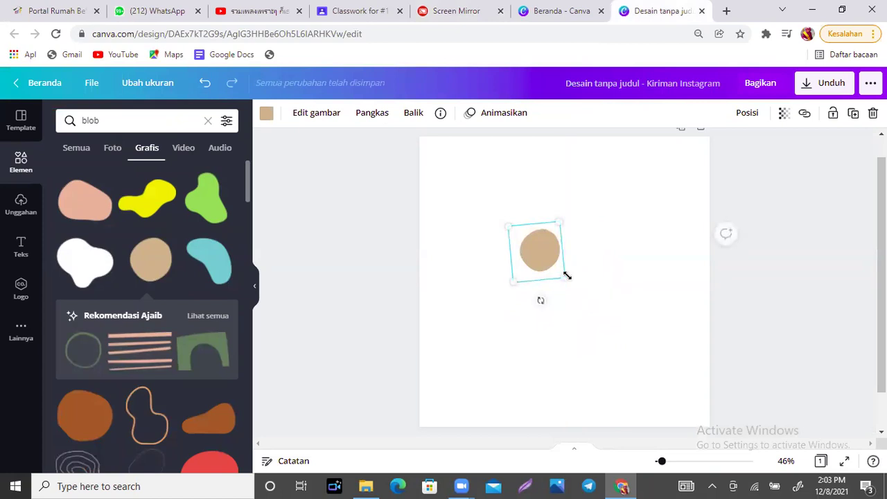
# Reselect the tan blob, zoom the page in and bring up its colour options.
pyautogui.click(609, 292)
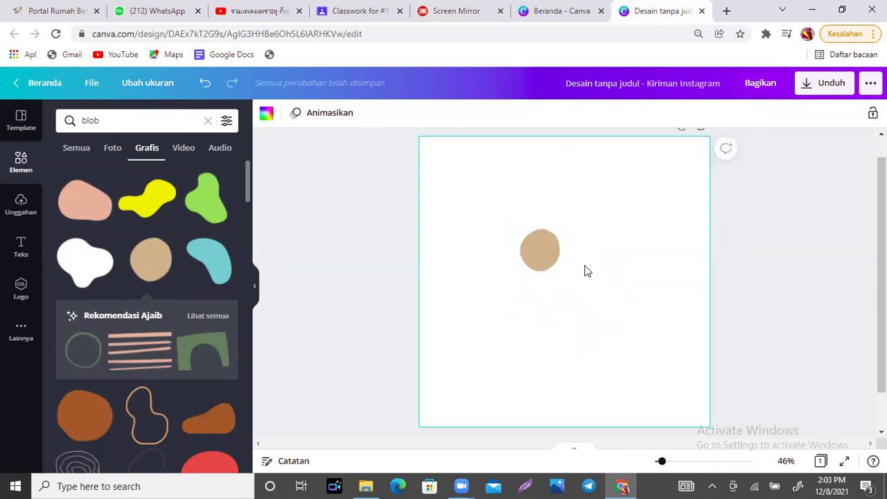
pyautogui.click(538, 250)
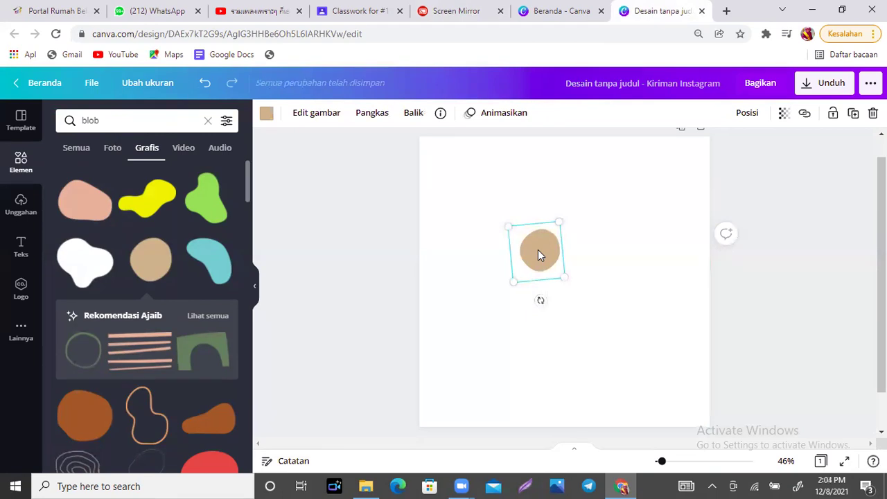
pyautogui.moveTo(662, 469); pyautogui.dragTo(663, 463)
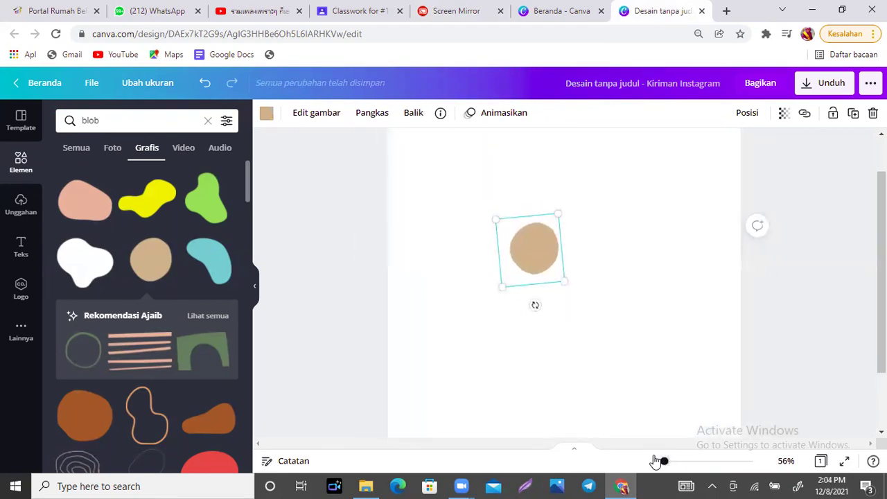
pyautogui.click(267, 115)
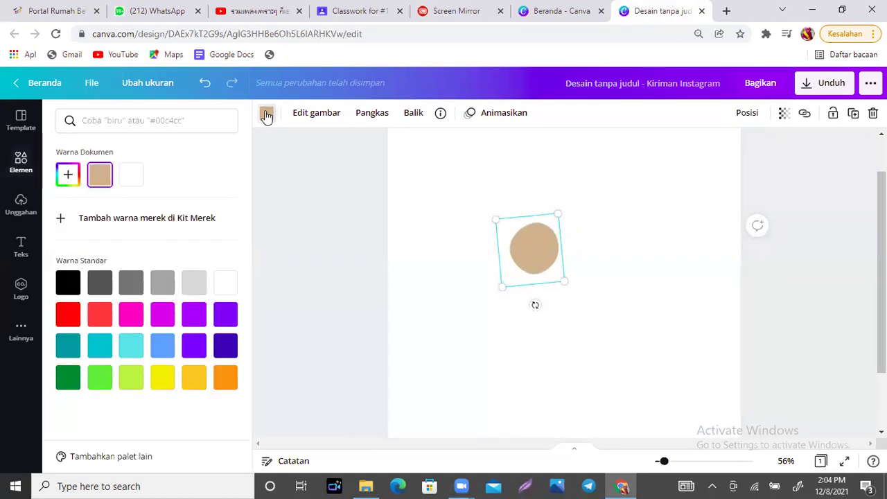
# Recolour the blob to a pale pink in the custom colour picker.
pyautogui.click(64, 180)
pyautogui.click(92, 207)
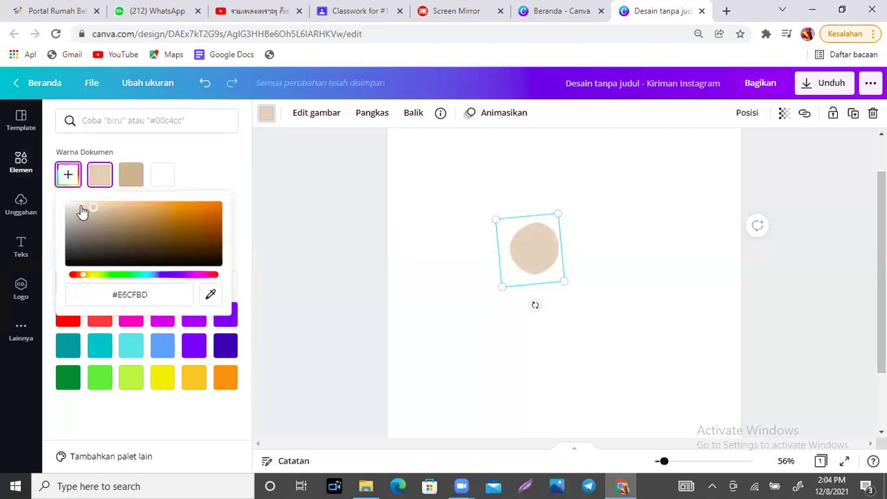
pyautogui.moveTo(90, 205); pyautogui.dragTo(89, 222)
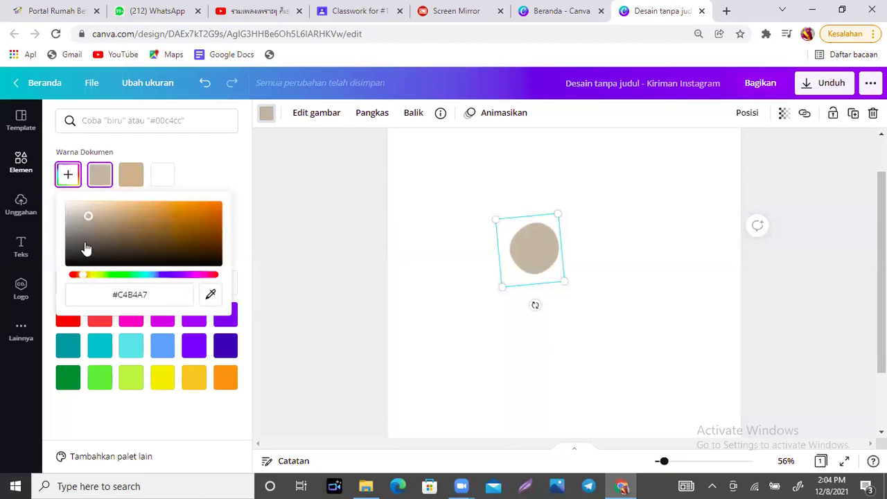
pyautogui.click(77, 208)
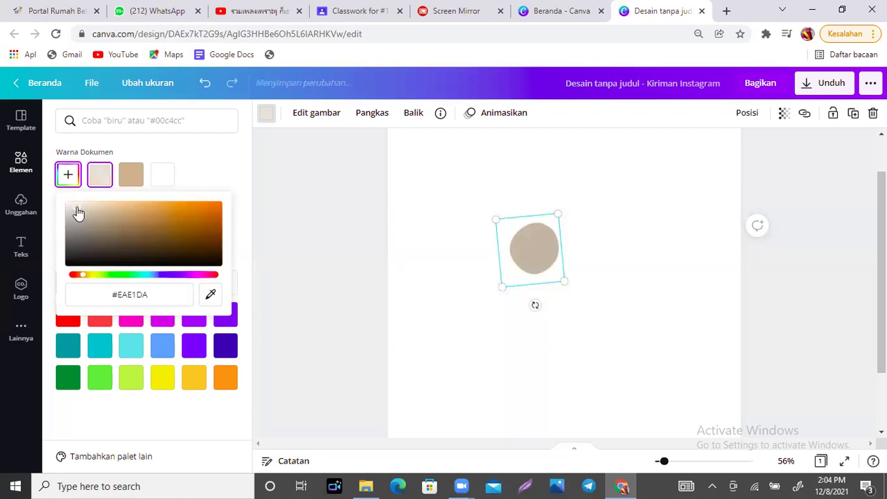
pyautogui.click(84, 205)
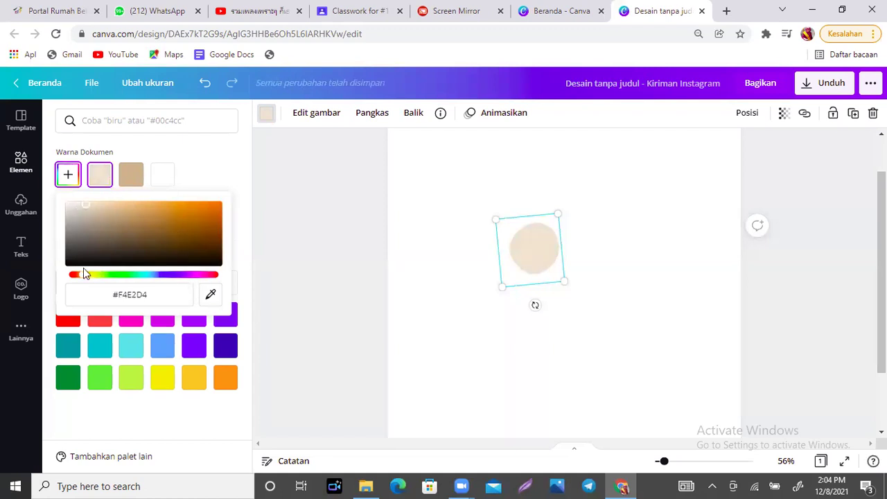
pyautogui.moveTo(81, 279); pyautogui.dragTo(90, 278)
pyautogui.moveTo(159, 277); pyautogui.dragTo(185, 277)
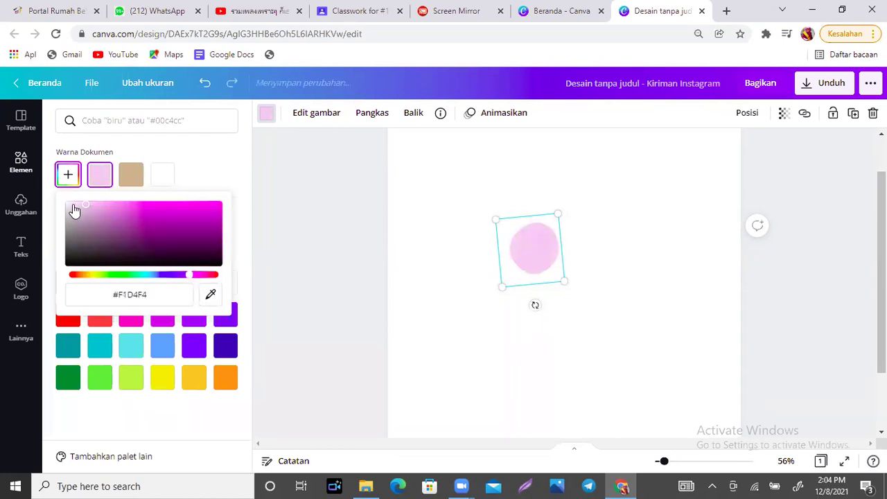
pyautogui.click(70, 208)
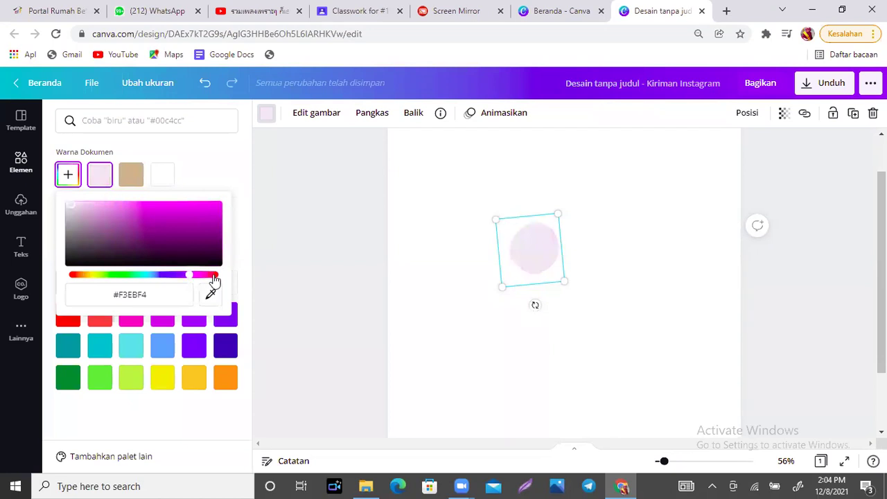
pyautogui.click(214, 276)
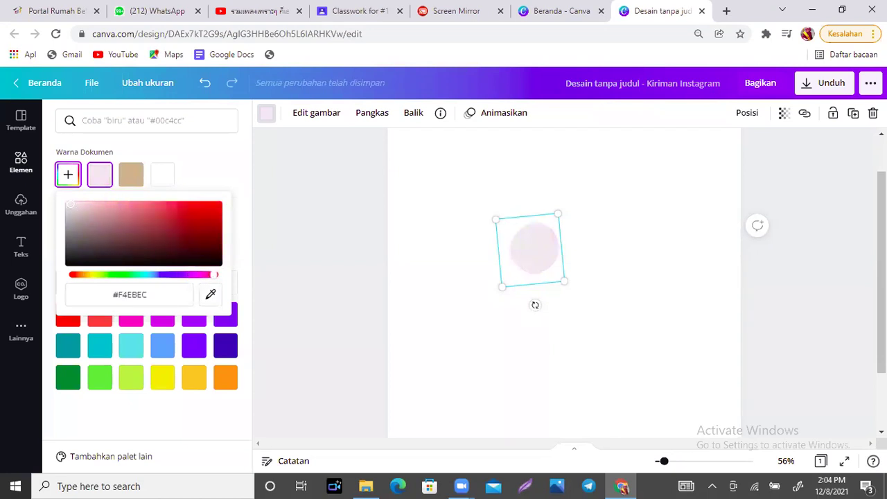
pyautogui.click(74, 210)
pyautogui.moveTo(74, 210); pyautogui.dragTo(75, 204)
pyautogui.press('Escape')
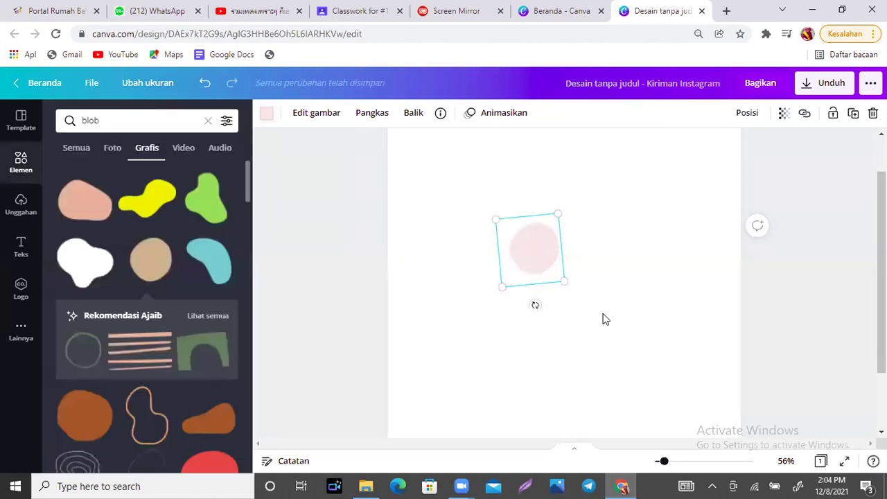
# Preview the pale pink blob by deselecting and reselecting it.
pyautogui.click(631, 275)
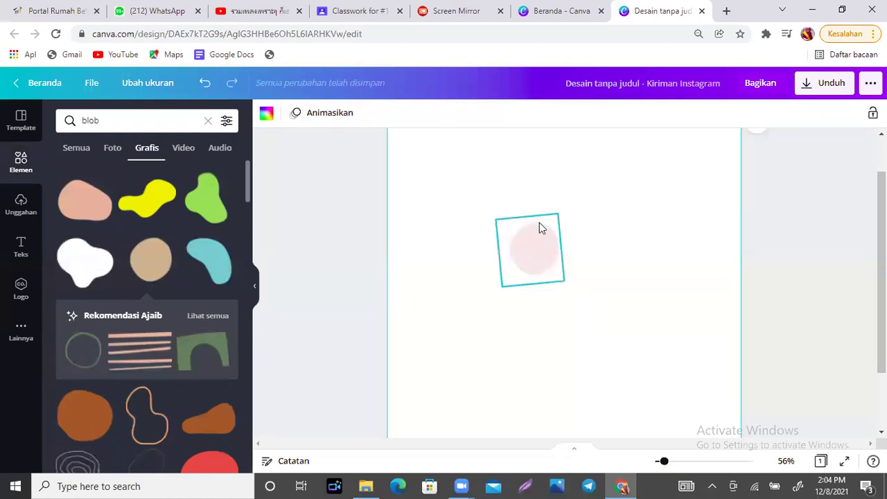
pyautogui.click(541, 229)
pyautogui.click(624, 214)
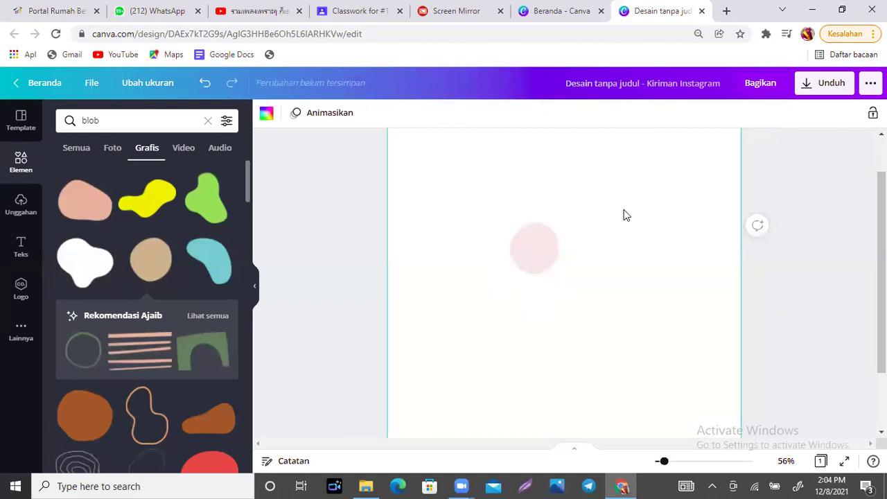
pyautogui.click(524, 258)
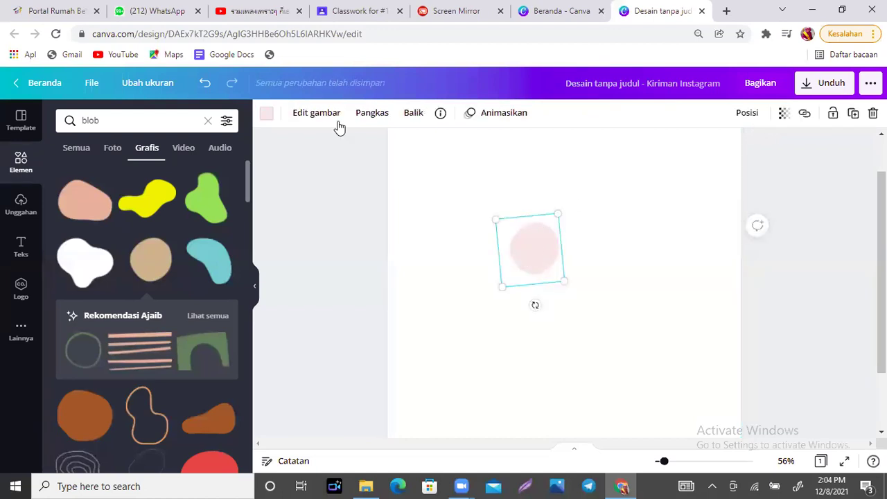
# Refine the blob's colour into a paler pinkish skin tone with the picker.
pyautogui.click(268, 119)
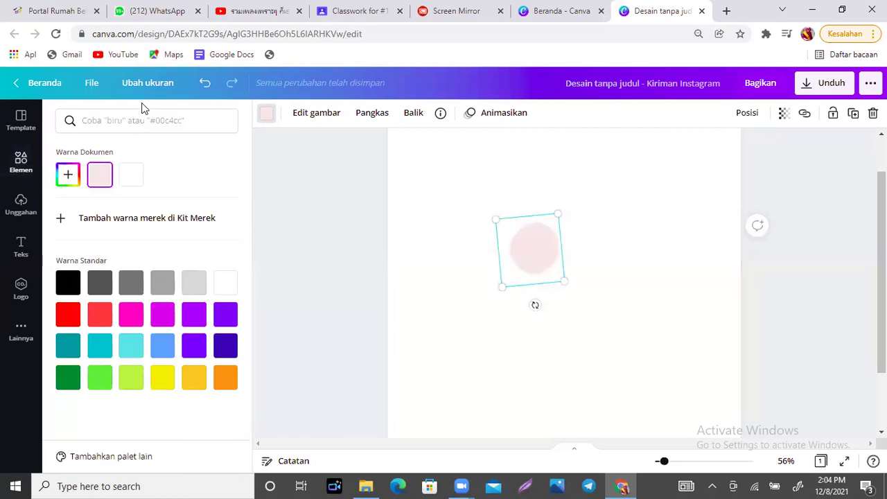
pyautogui.click(70, 174)
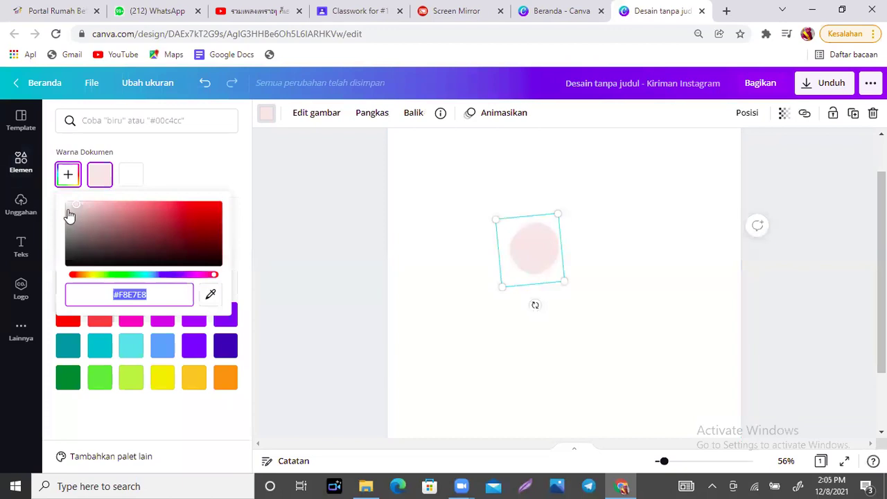
pyautogui.click(70, 217)
pyautogui.click(79, 218)
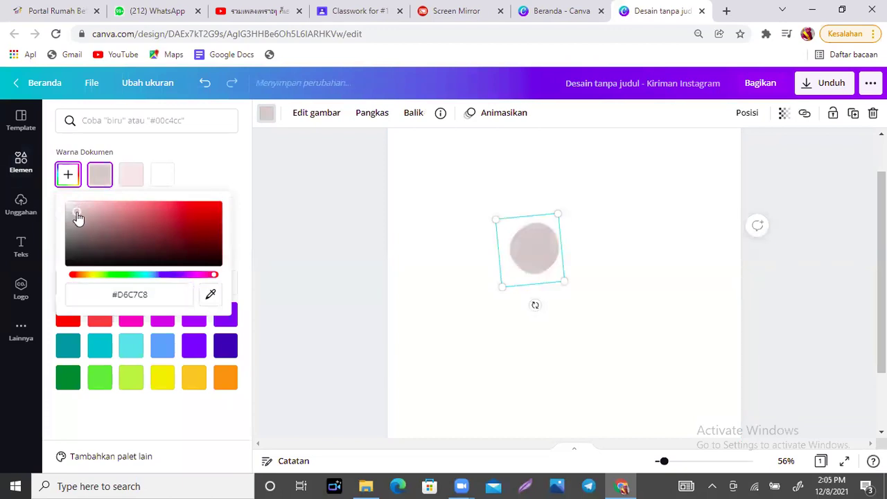
pyautogui.click(71, 208)
pyautogui.click(89, 276)
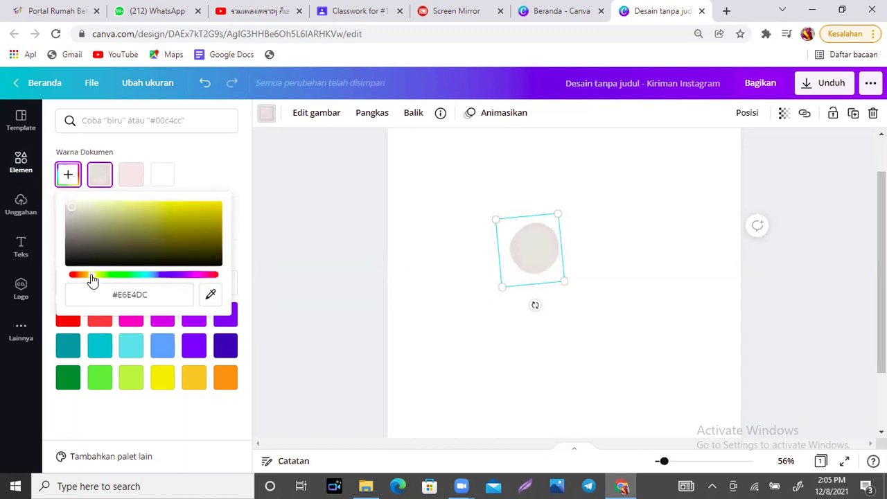
pyautogui.click(76, 206)
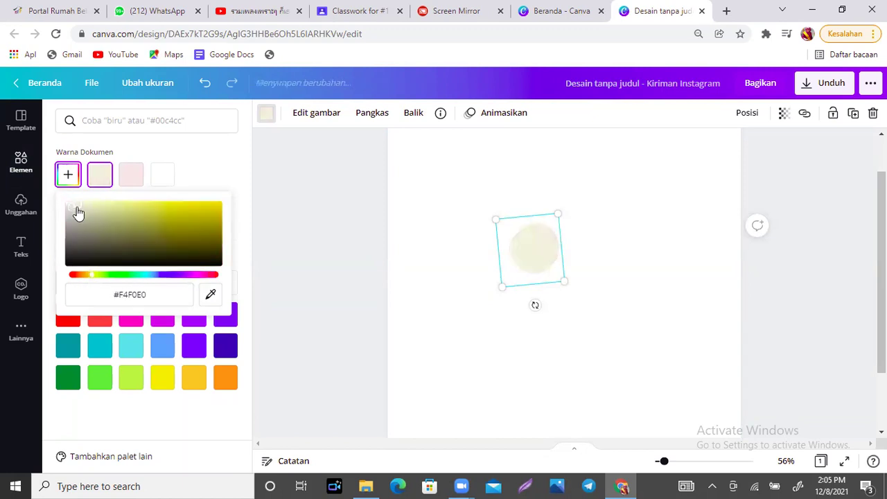
pyautogui.click(75, 275)
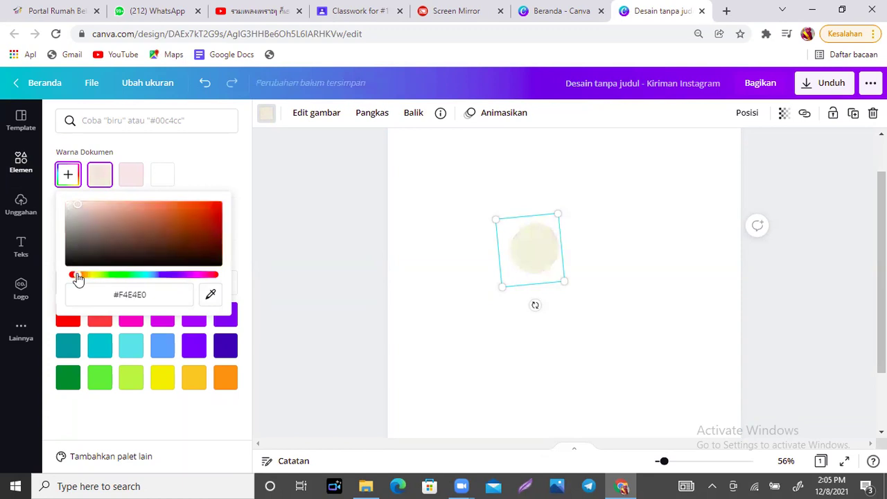
pyautogui.click(80, 206)
pyautogui.click(652, 206)
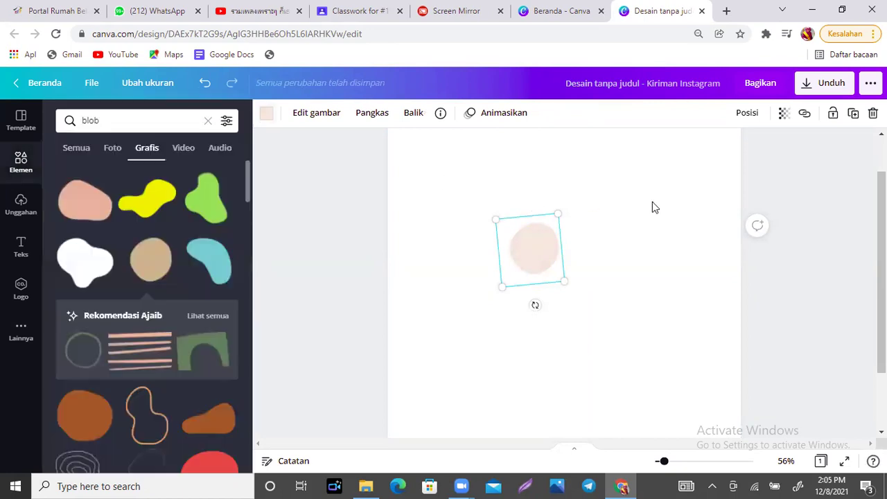
# Check the final skin tone by deselecting and reselecting the blob.
pyautogui.click(628, 251)
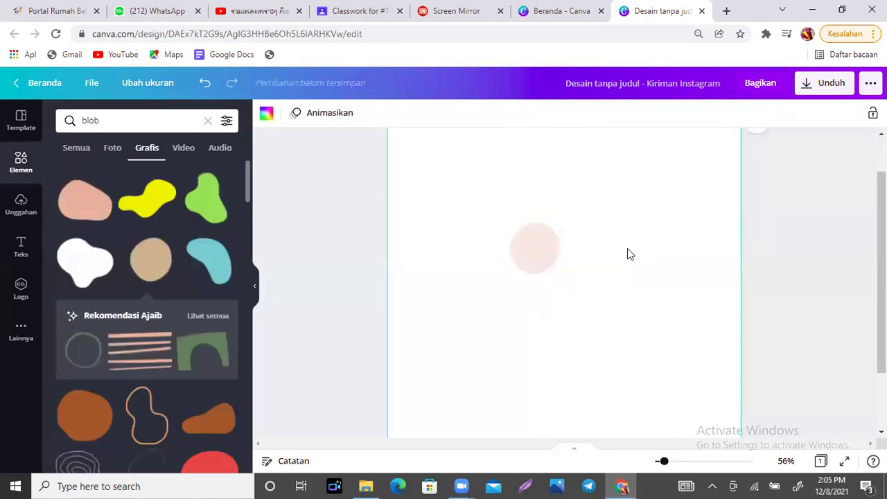
pyautogui.click(515, 239)
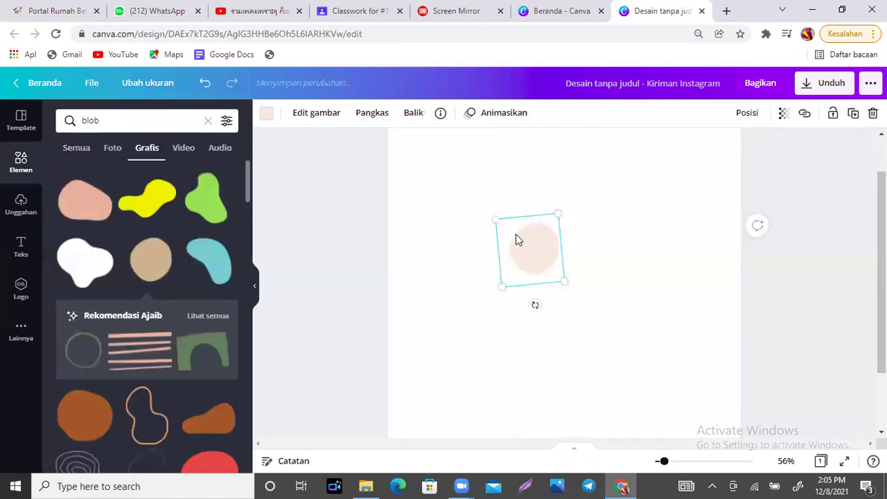
pyautogui.click(624, 231)
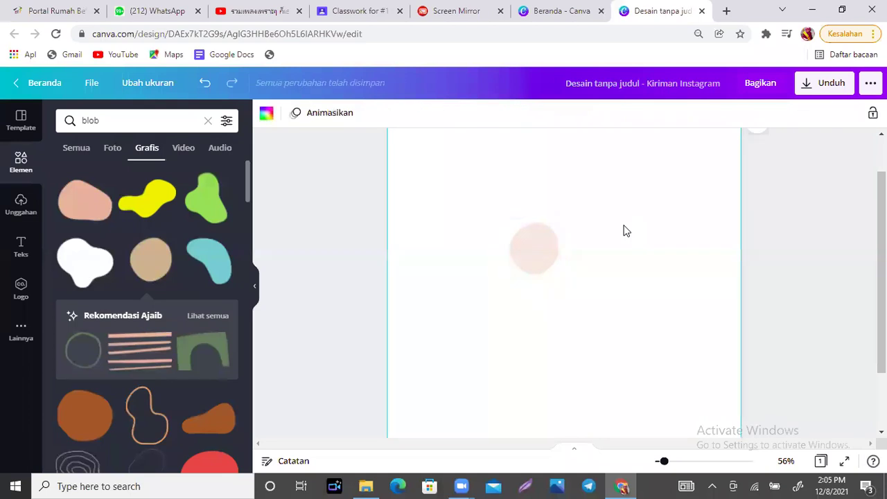
pyautogui.click(545, 253)
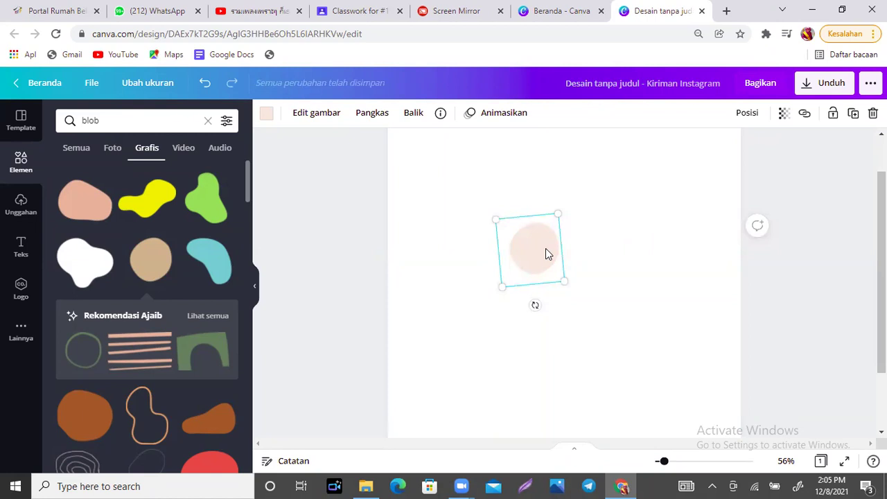
# Duplicate the pale blob with Ctrl+D, colour the copy black and enlarge it.
pyautogui.hotkey('ctrl', 'd')
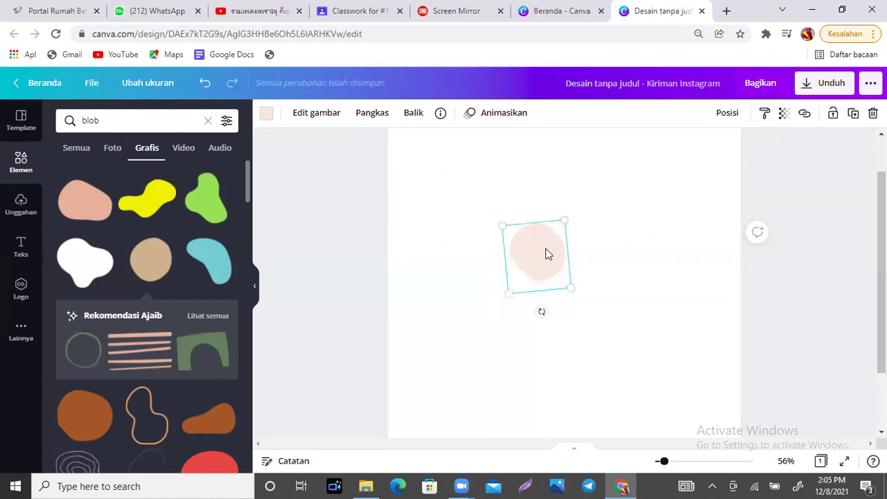
pyautogui.moveTo(544, 253); pyautogui.dragTo(597, 246)
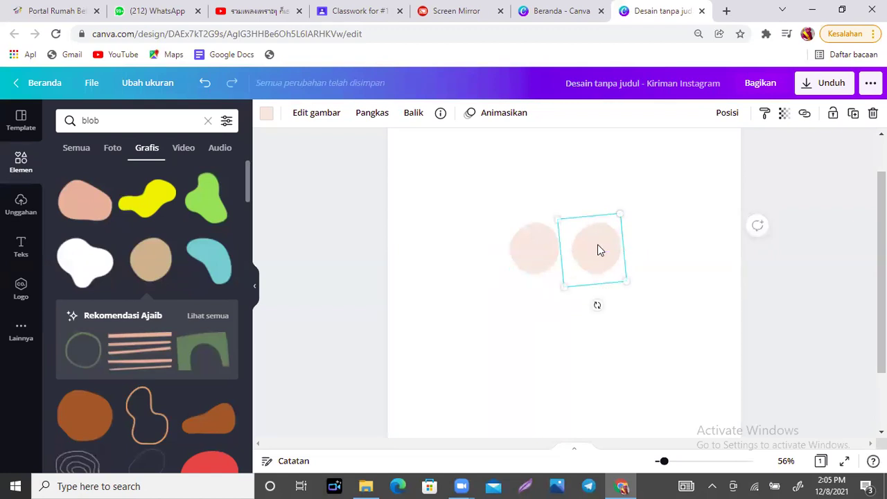
pyautogui.click(266, 115)
pyautogui.click(68, 283)
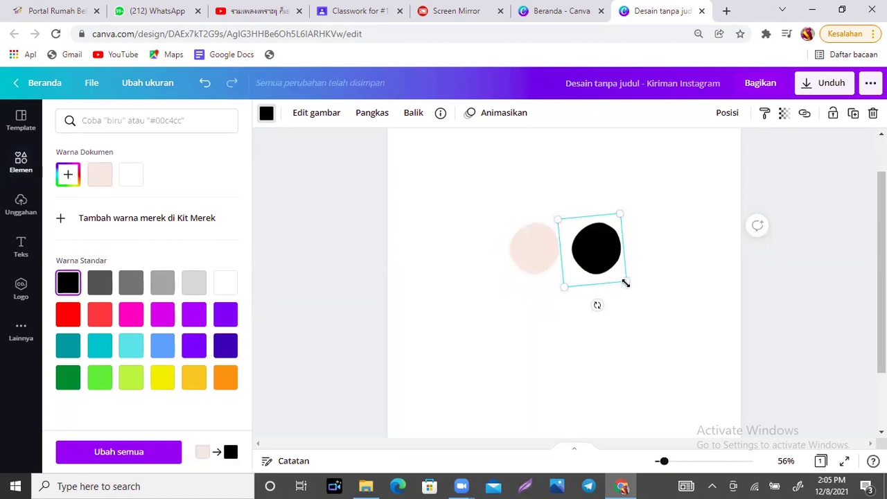
pyautogui.moveTo(627, 284); pyautogui.dragTo(541, 259)
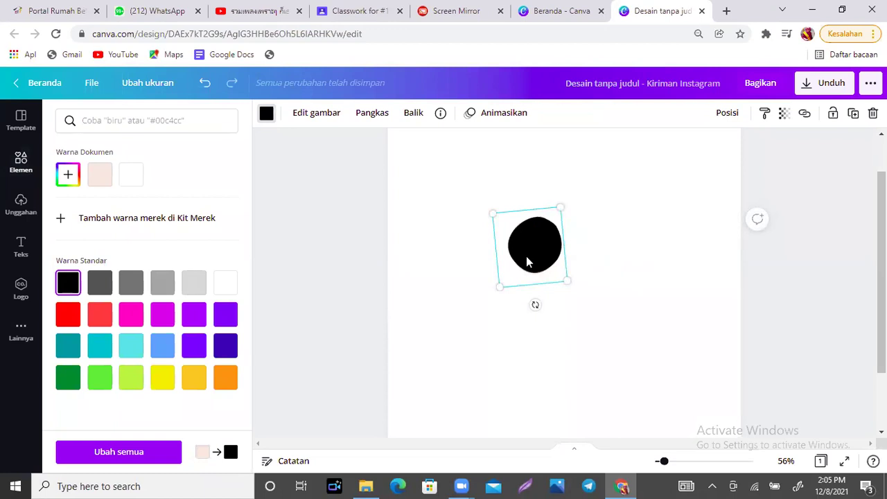
# Send the black blob backward (Posisi > Mundur) behind the pale face.
pyautogui.click(728, 113)
pyautogui.click(669, 148)
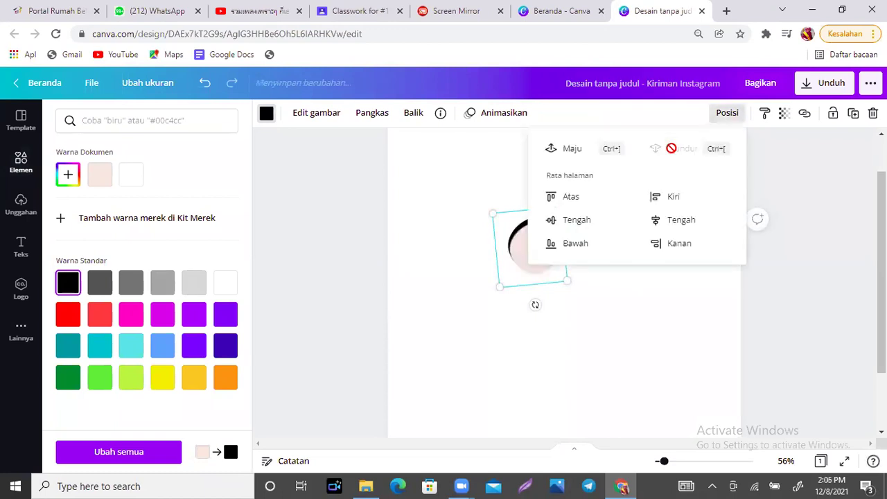
pyautogui.click(663, 325)
pyautogui.click(663, 324)
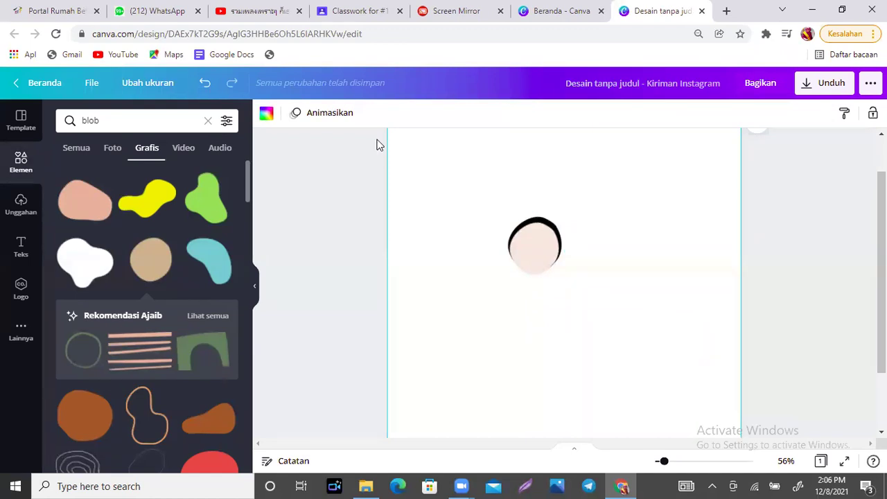
pyautogui.moveTo(248, 163)
pyautogui.mouseDown()
pyautogui.moveTo(247, 192)
pyautogui.moveTo(245, 159)
pyautogui.mouseUp()
pyautogui.scroll(-1, 247, 179)
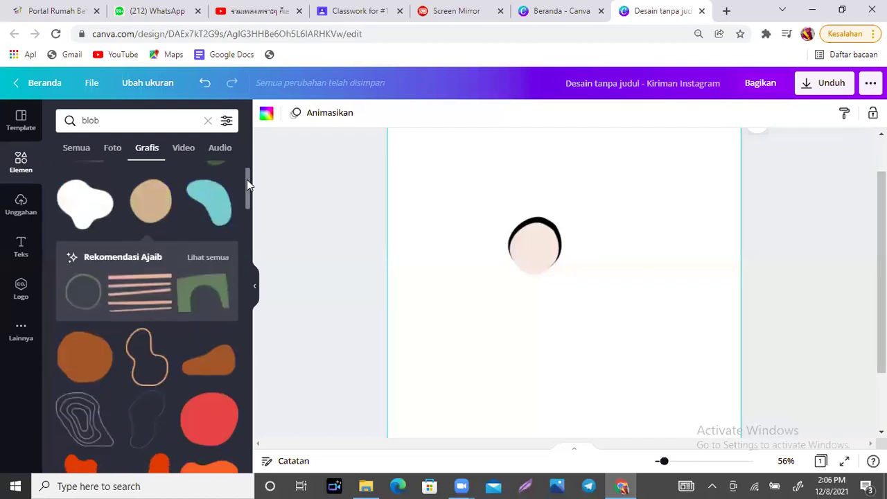
pyautogui.click(77, 201)
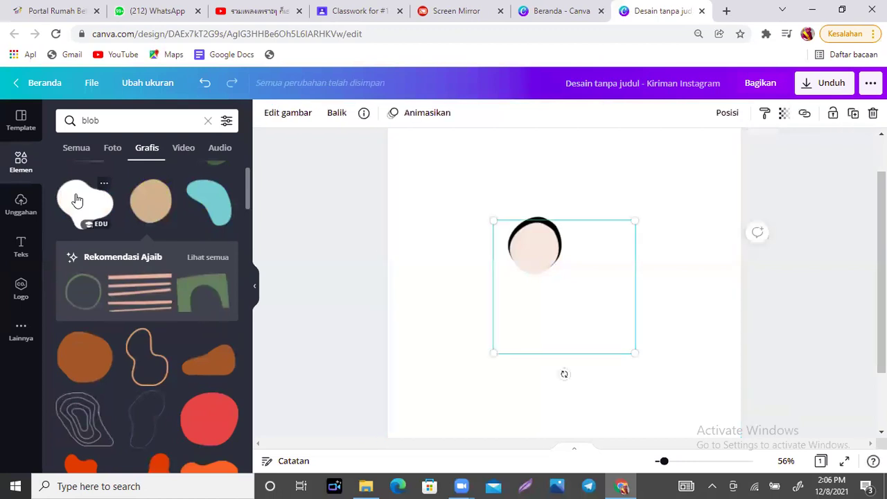
pyautogui.moveTo(563, 373); pyautogui.dragTo(481, 362)
pyautogui.moveTo(659, 297); pyautogui.dragTo(632, 298)
pyautogui.moveTo(546, 301)
pyautogui.mouseDown()
pyautogui.moveTo(540, 288)
pyautogui.moveTo(545, 299)
pyautogui.mouseUp()
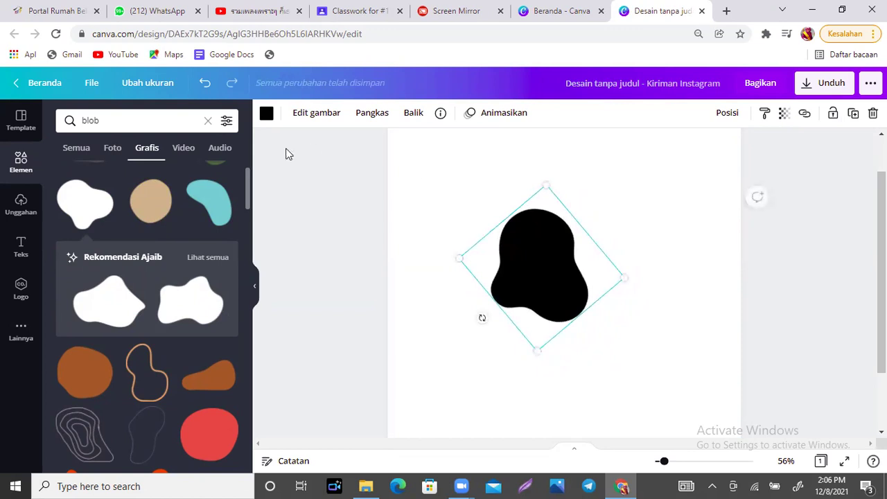
pyautogui.click(266, 114)
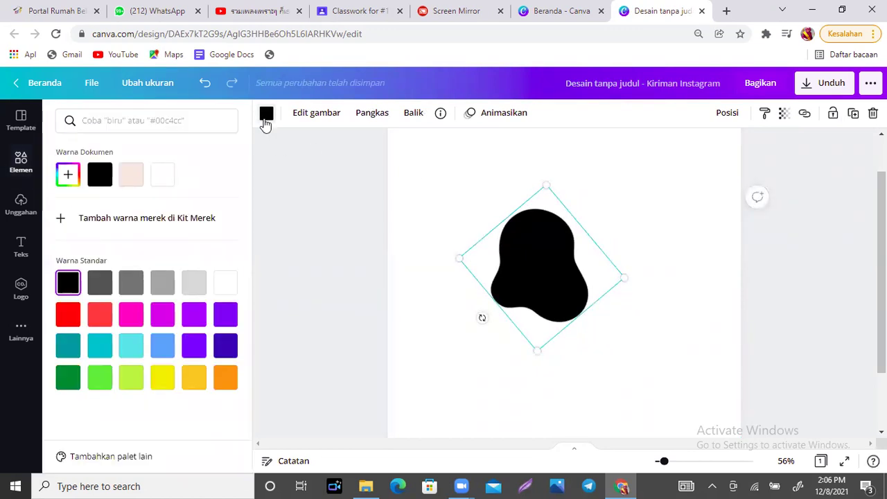
pyautogui.click(135, 284)
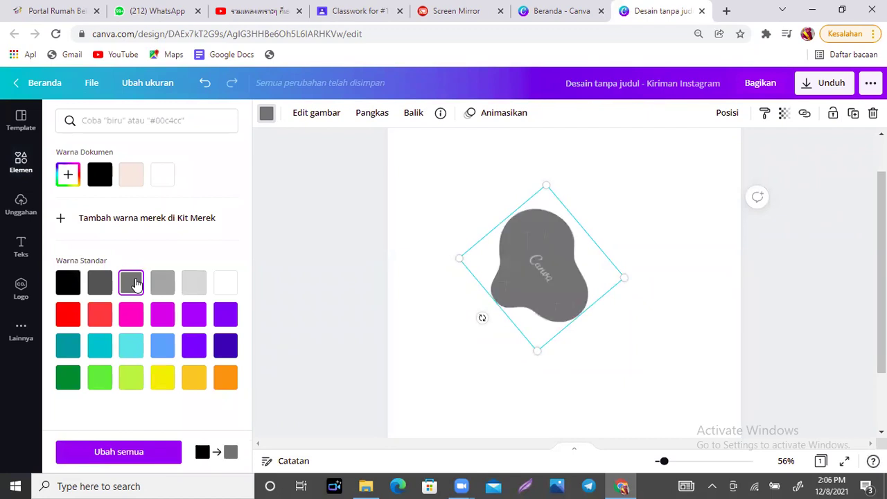
pyautogui.click(68, 174)
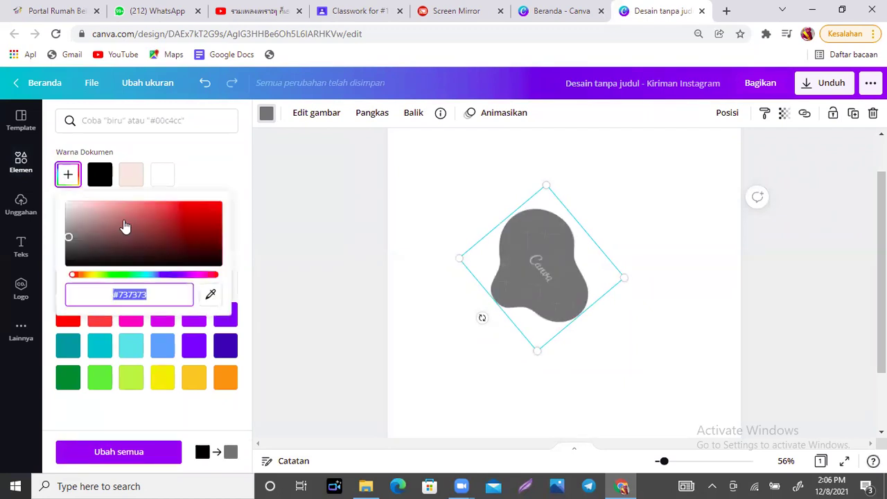
pyautogui.click(171, 212)
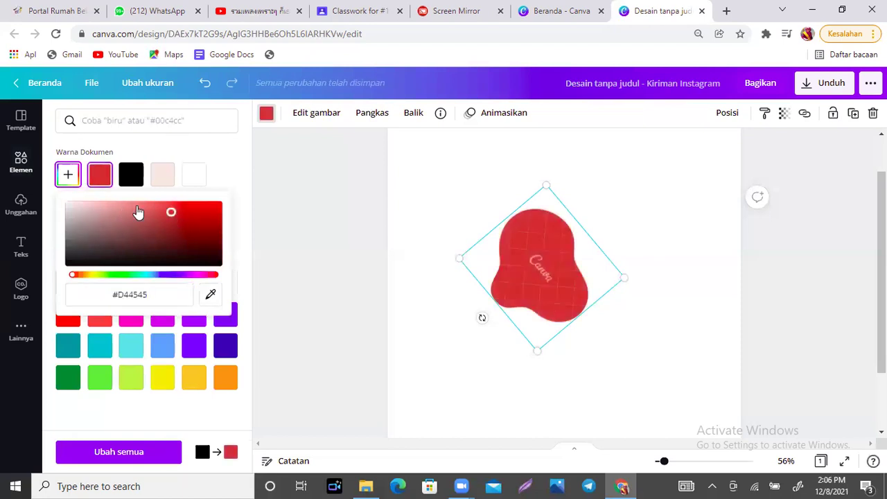
pyautogui.click(503, 357)
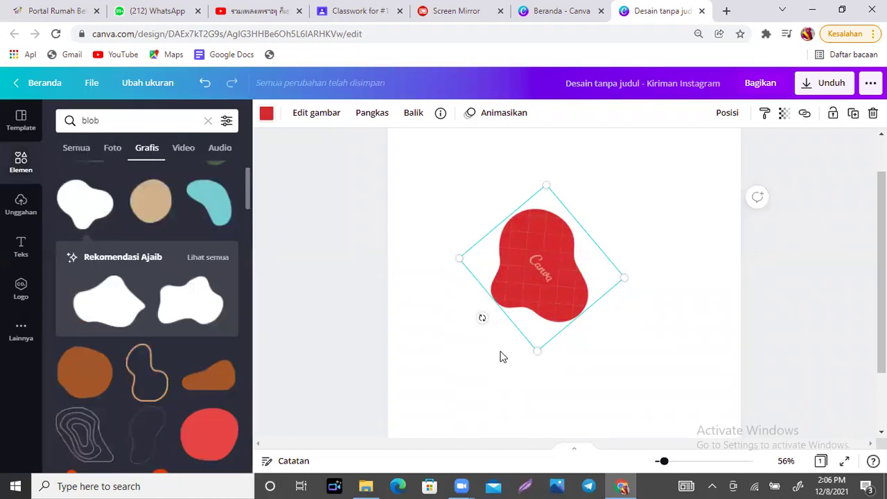
pyautogui.click(516, 270)
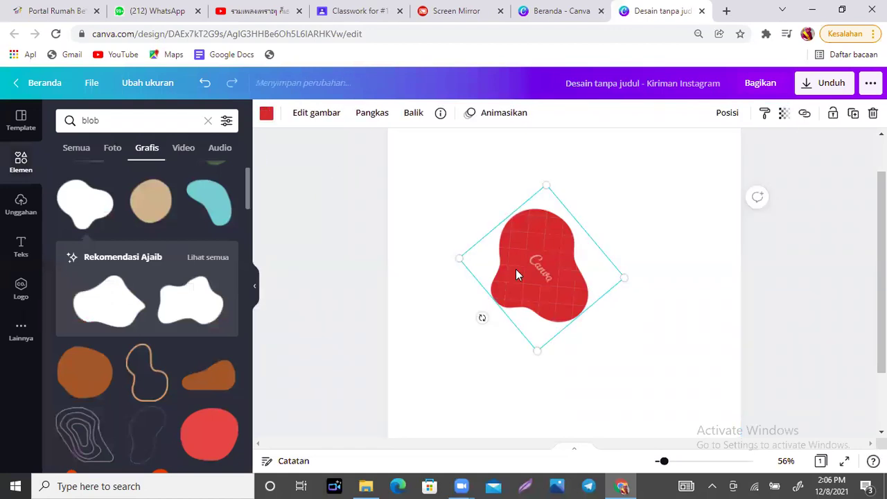
pyautogui.click(268, 117)
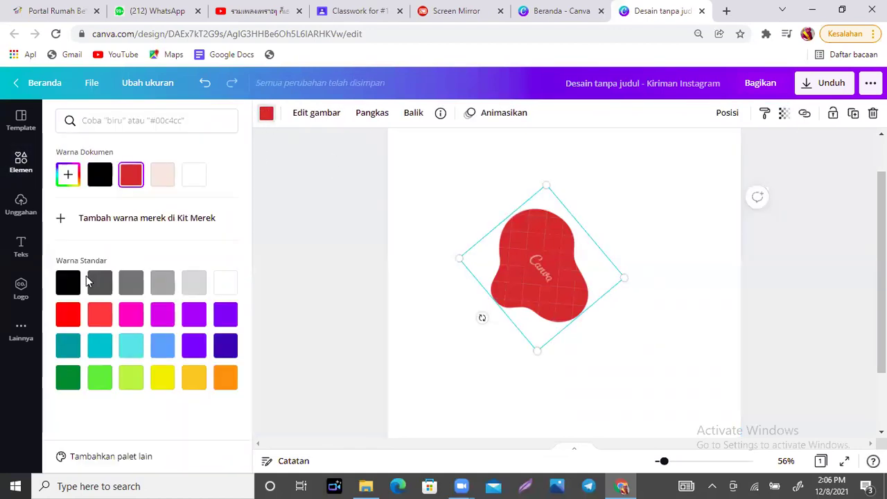
pyautogui.click(136, 288)
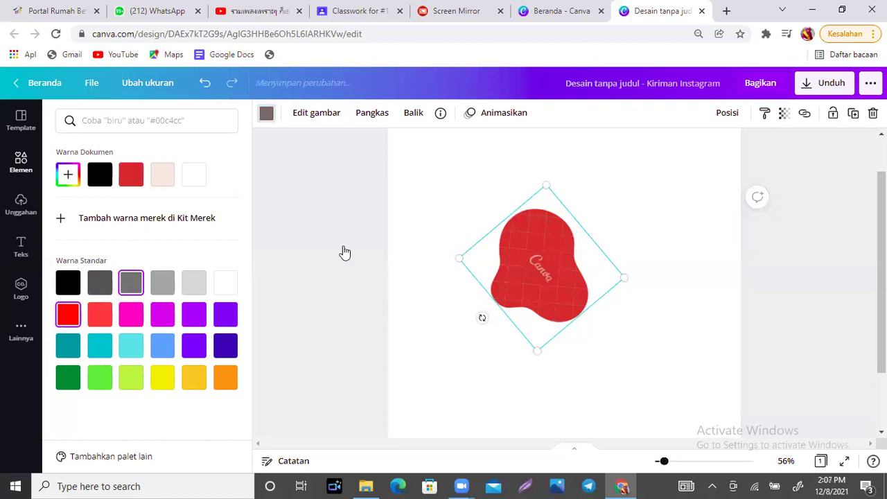
pyautogui.press('Delete')
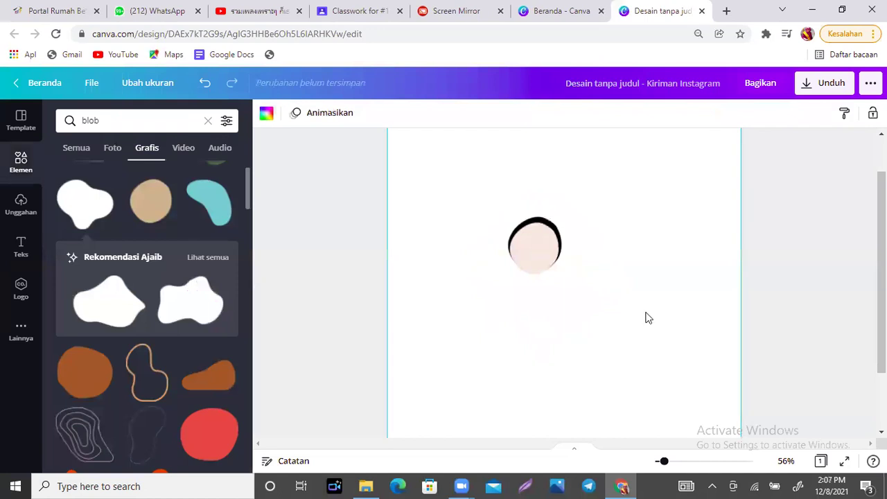
# Add a blob, try it in magenta, then delete it.
pyautogui.click(85, 205)
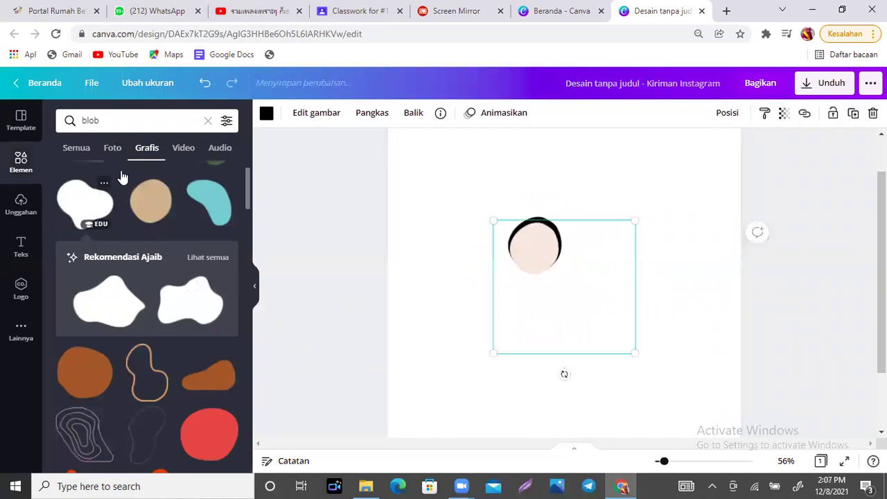
pyautogui.click(266, 116)
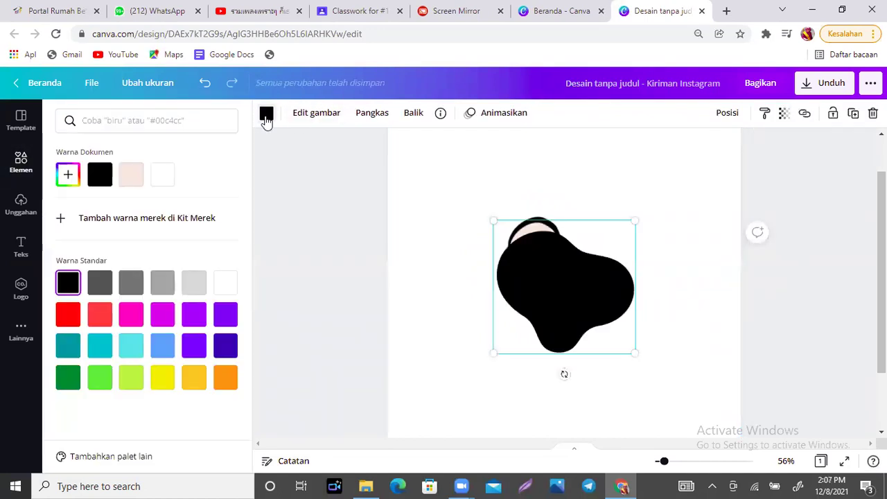
pyautogui.click(160, 324)
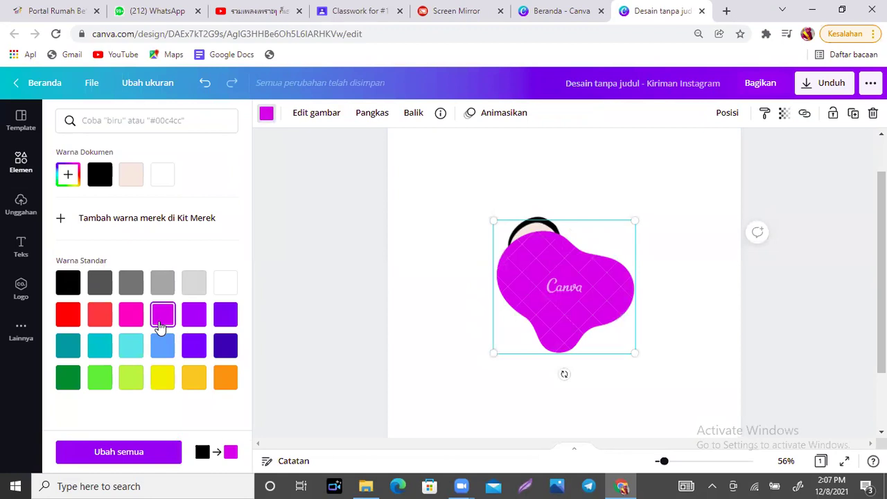
pyautogui.press('Delete')
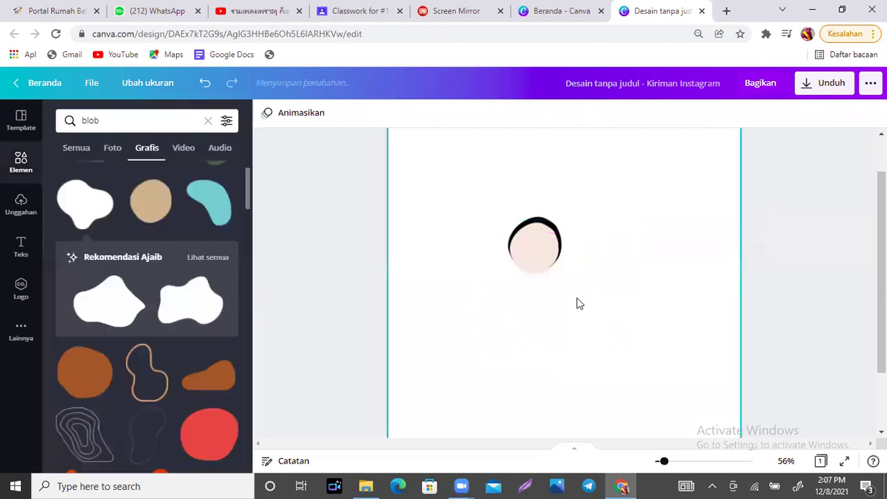
# Add another blob, rotate it about 45 degrees, narrow it and move it over the head.
pyautogui.click(88, 205)
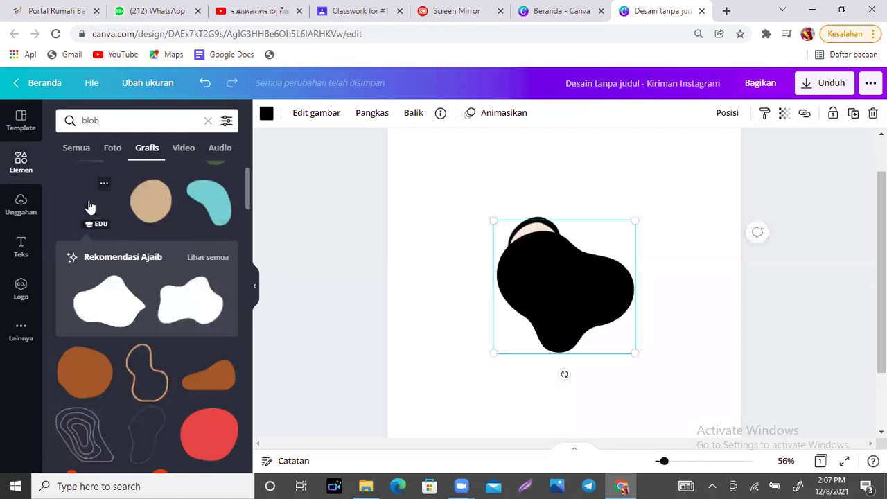
pyautogui.click(267, 114)
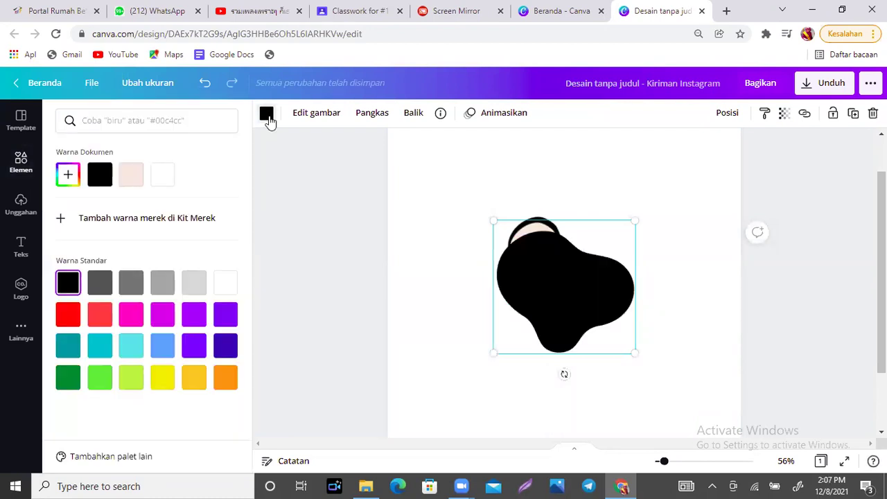
pyautogui.moveTo(566, 375); pyautogui.dragTo(493, 350)
pyautogui.moveTo(661, 296); pyautogui.dragTo(624, 292)
pyautogui.moveTo(560, 279); pyautogui.dragTo(558, 262)
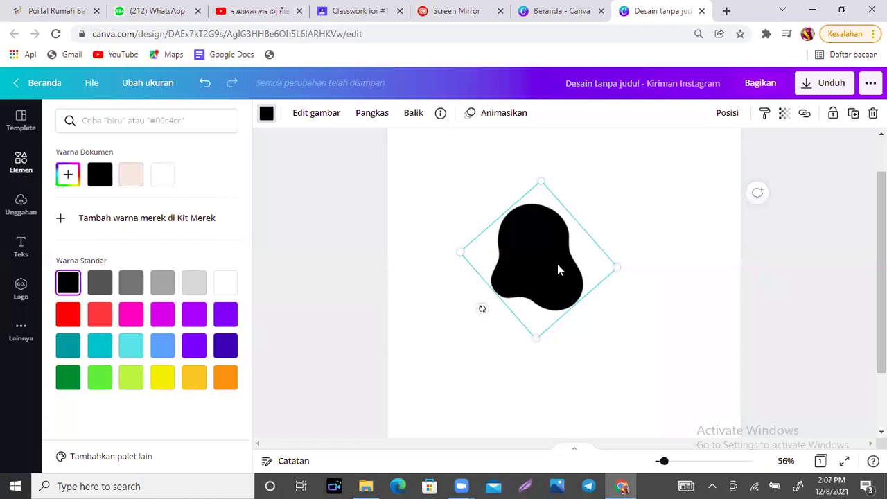
# Colour the tilted blob dark purple after trying pink and red shades.
pyautogui.click(70, 178)
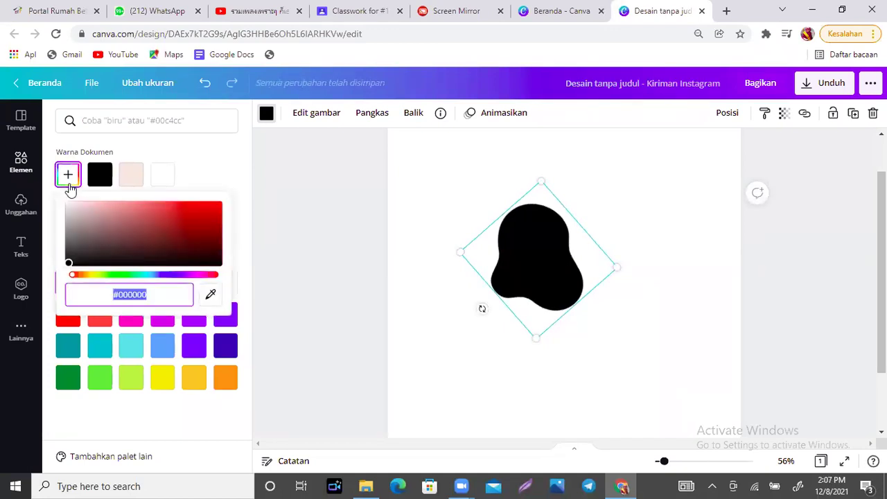
pyautogui.click(110, 207)
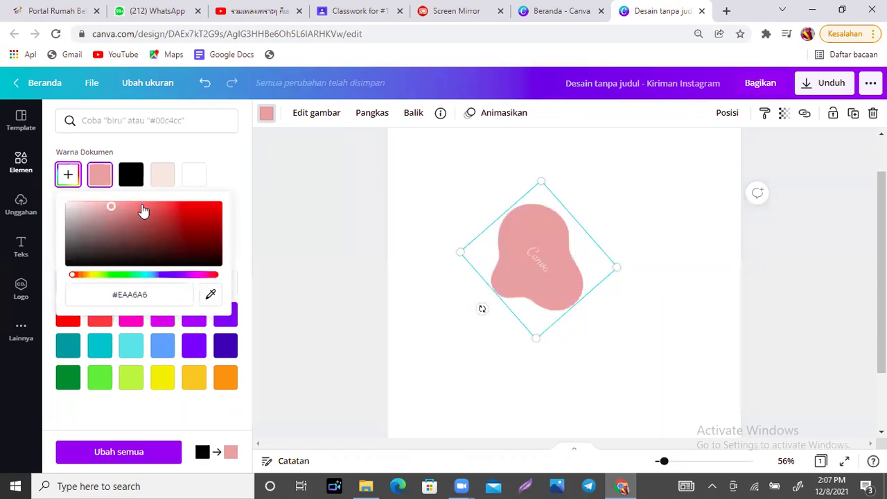
pyautogui.click(142, 208)
pyautogui.click(156, 208)
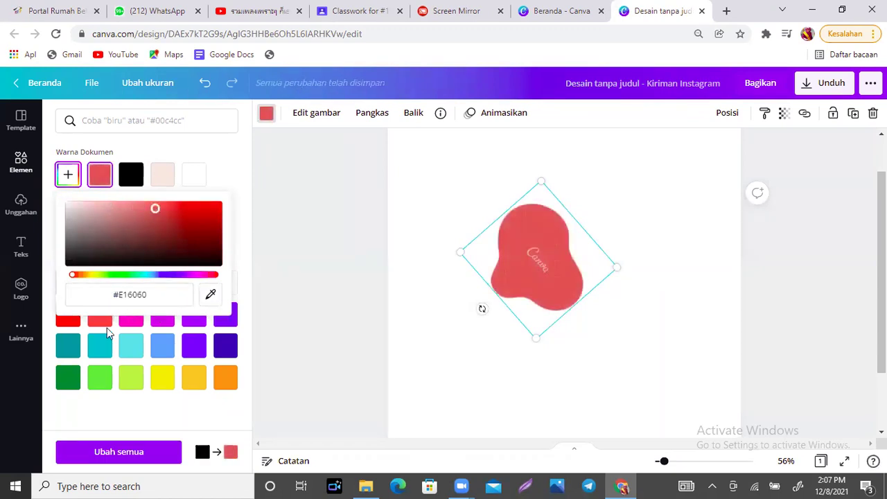
pyautogui.click(222, 324)
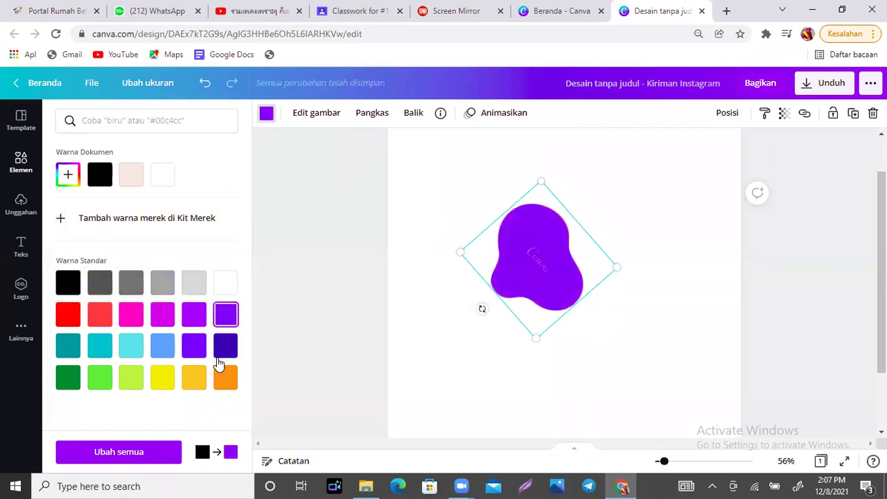
pyautogui.click(227, 348)
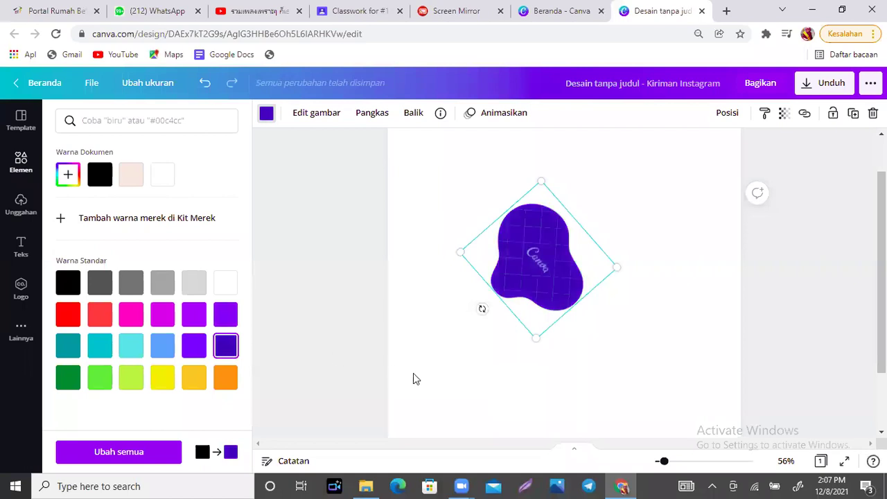
pyautogui.click(673, 304)
pyautogui.click(530, 257)
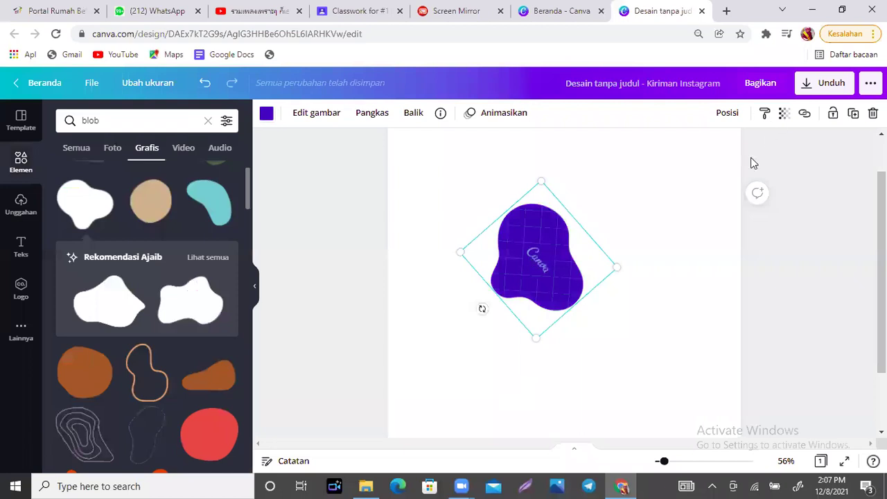
# Send the dark purple blob backward behind the face and nudge it into place.
pyautogui.click(727, 112)
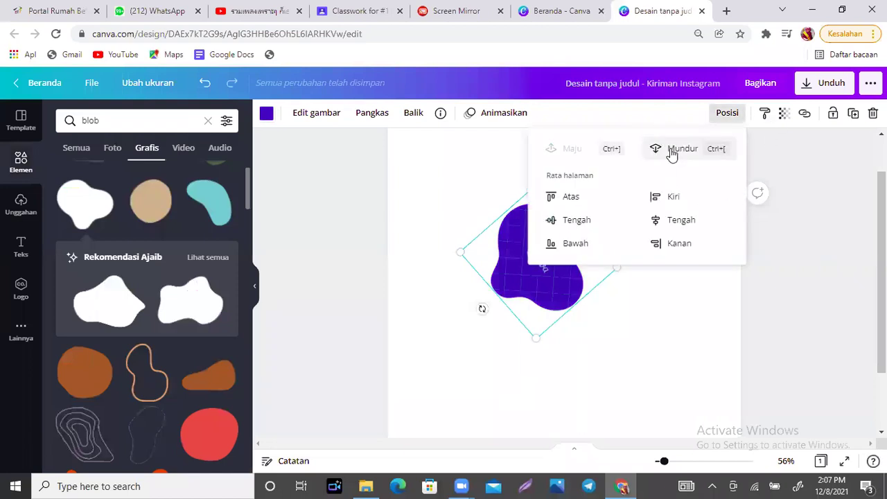
pyautogui.click(671, 151)
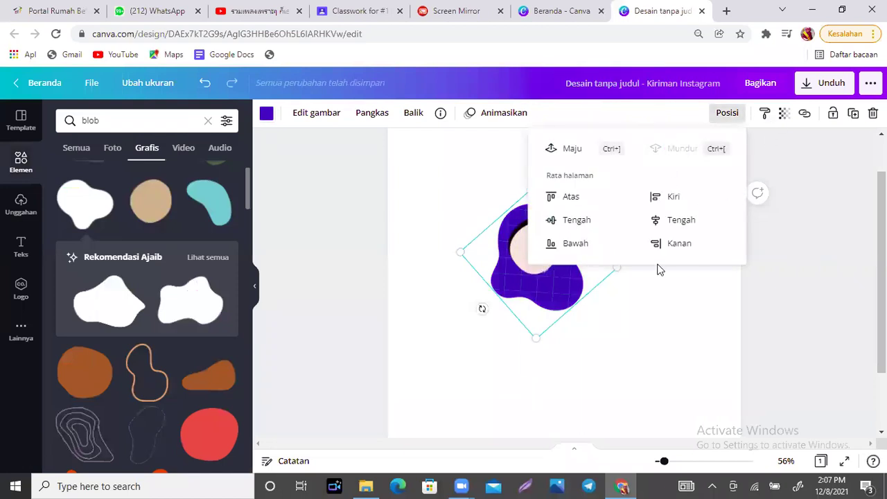
pyautogui.click(679, 358)
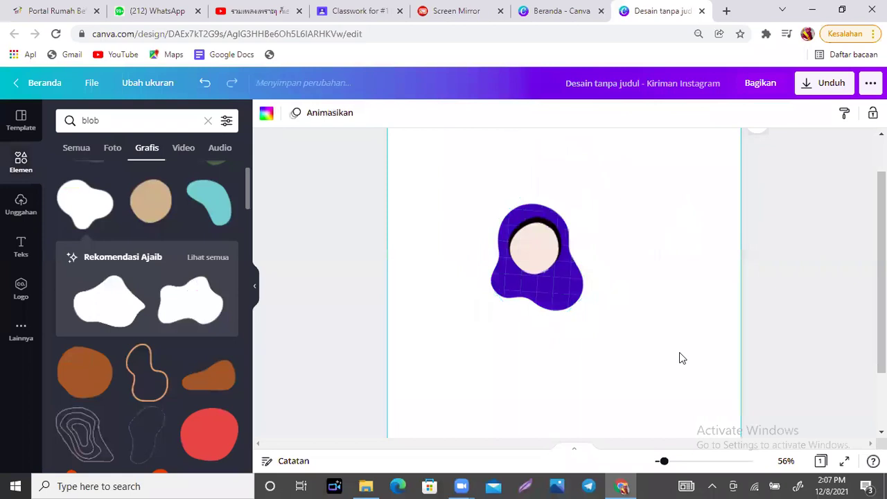
pyautogui.click(563, 314)
pyautogui.moveTo(458, 252); pyautogui.dragTo(465, 263)
pyautogui.moveTo(566, 307); pyautogui.dragTo(564, 311)
pyautogui.click(678, 302)
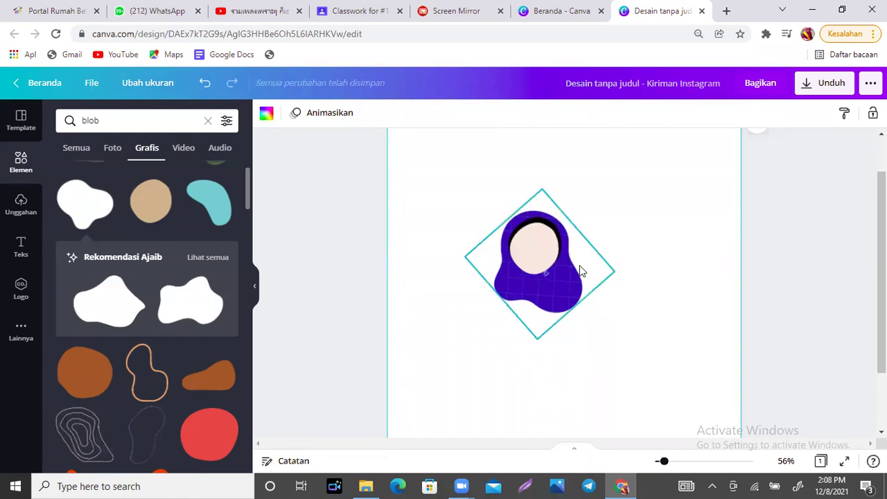
pyautogui.press('Escape')
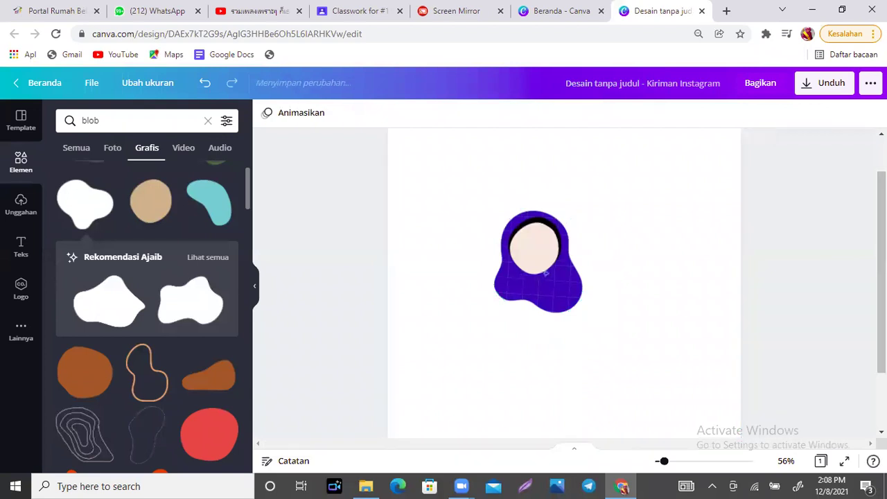
# Restore the blob graphics results and select the 'blob' search term for replacing.
pyautogui.scroll(-2, 558, 297)
pyautogui.scroll(2, 558, 296)
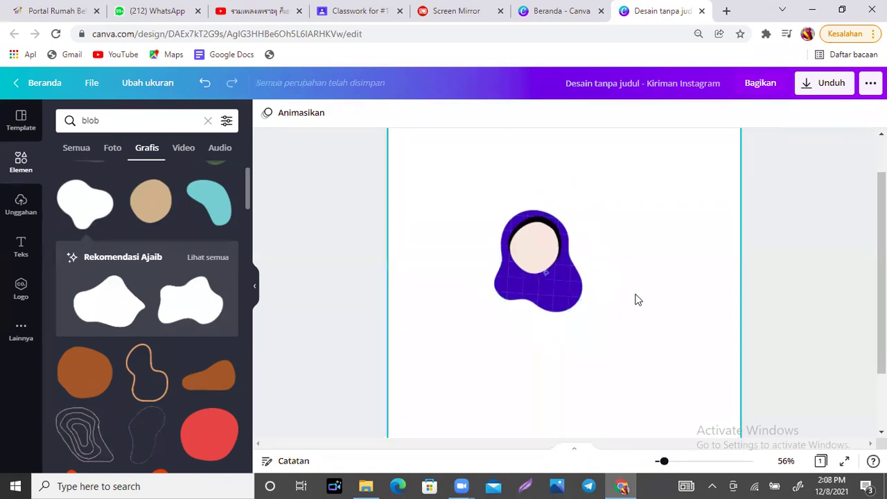
pyautogui.click(663, 243)
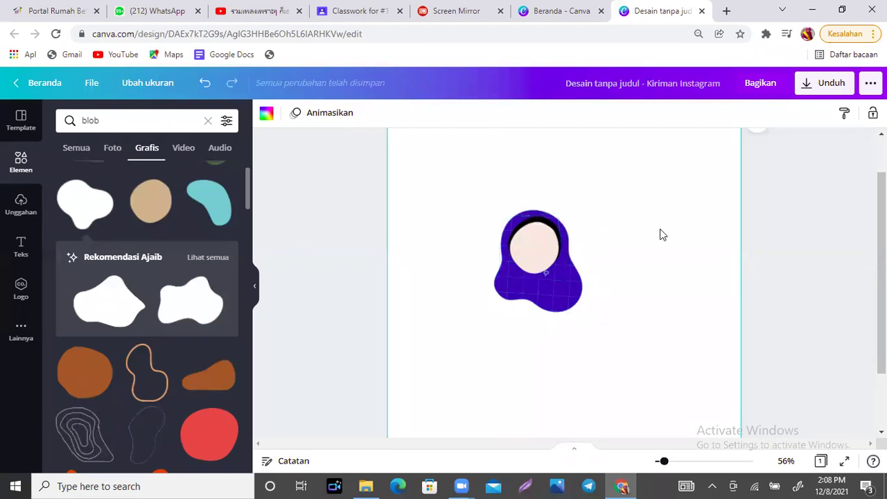
pyautogui.click(114, 118)
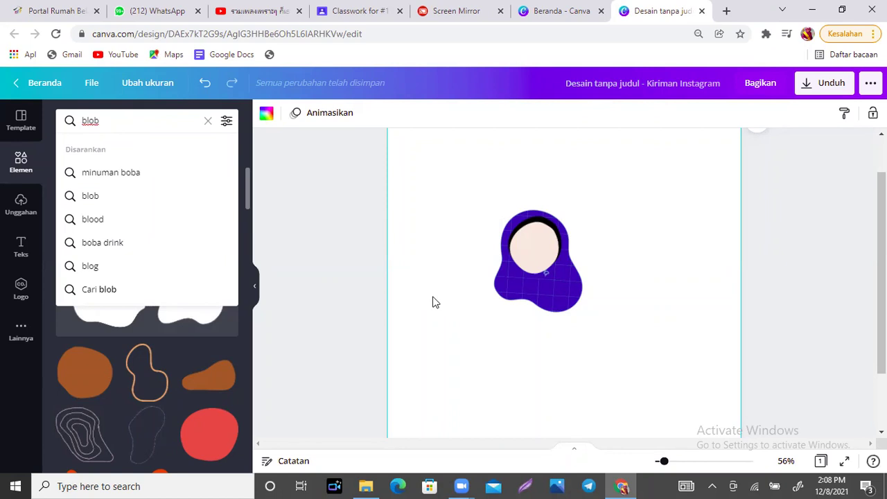
pyautogui.click(531, 376)
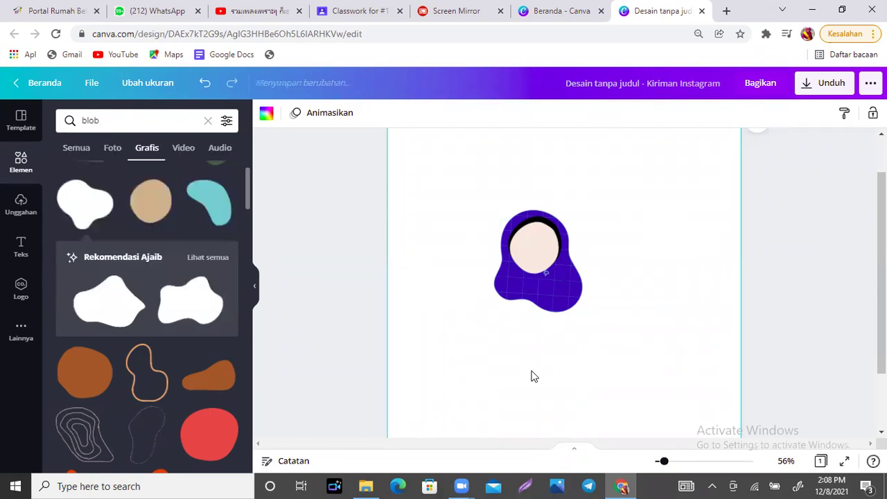
pyautogui.click(125, 120)
pyautogui.press('Return')
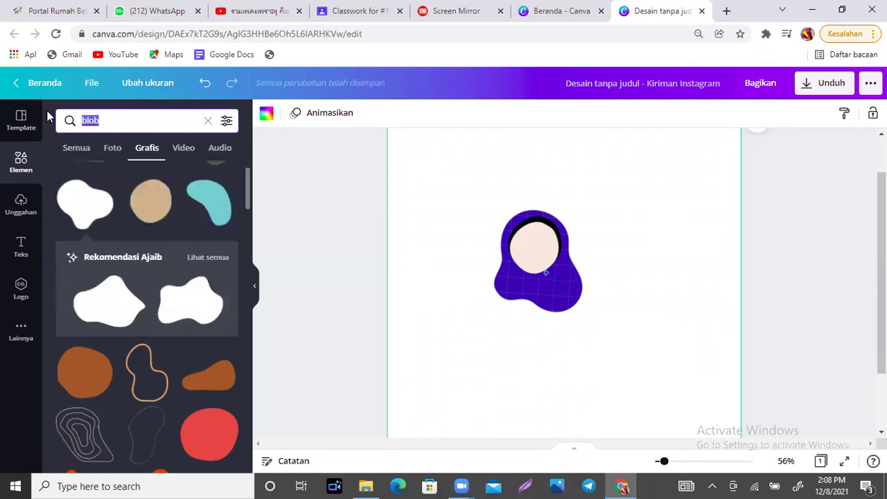
# Search Elements for 'mata' and add the closed-eyelash graphic to the post.
pyautogui.write('mata')
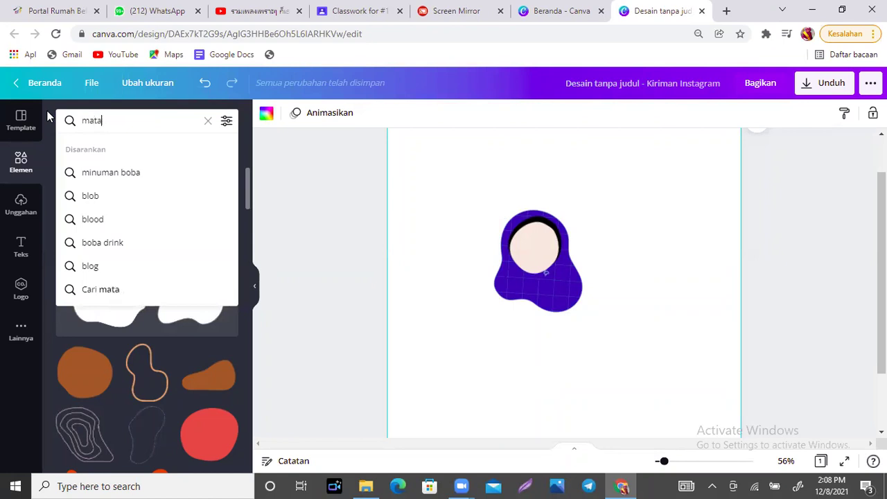
pyautogui.press('Return')
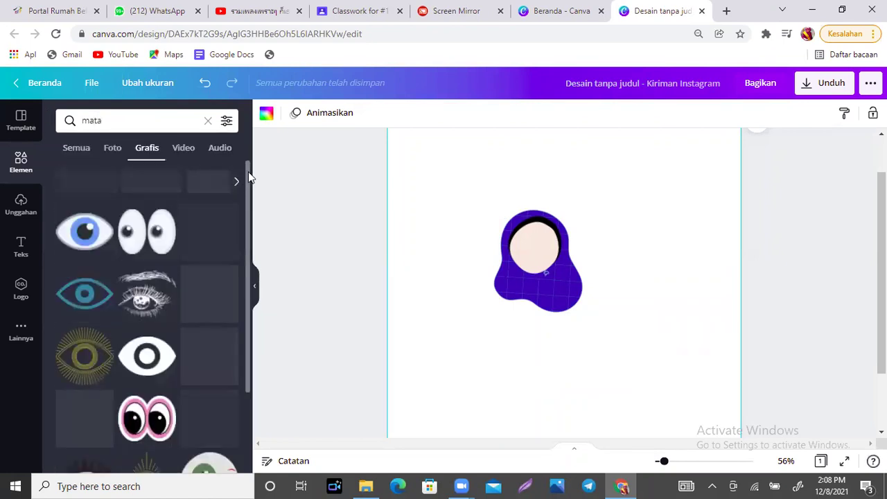
pyautogui.moveTo(247, 180); pyautogui.dragTo(253, 285)
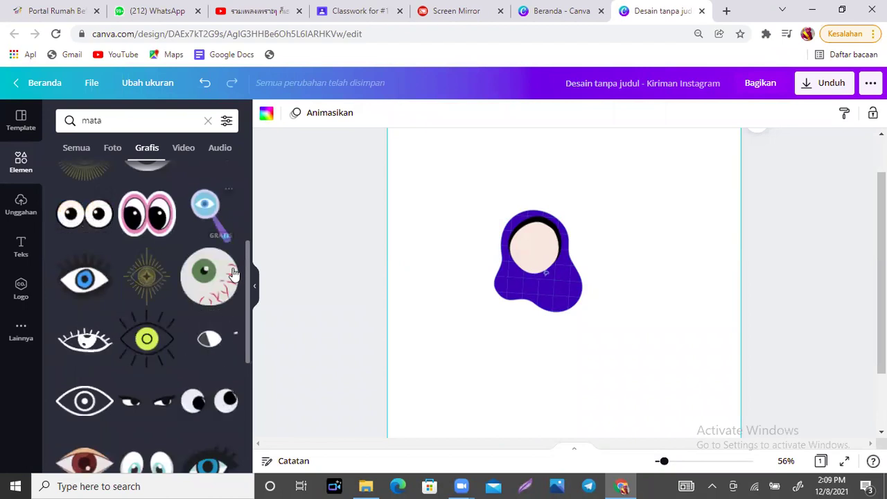
pyautogui.moveTo(248, 255); pyautogui.dragTo(245, 329)
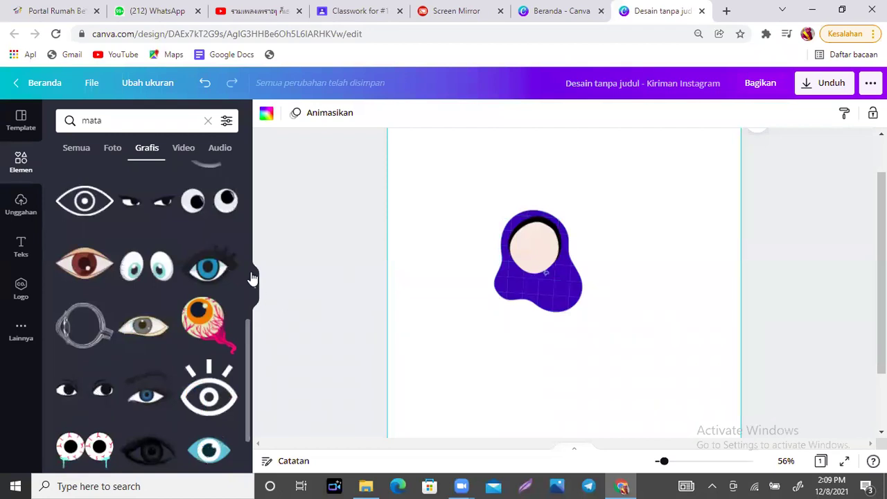
pyautogui.moveTo(247, 327); pyautogui.dragTo(244, 388)
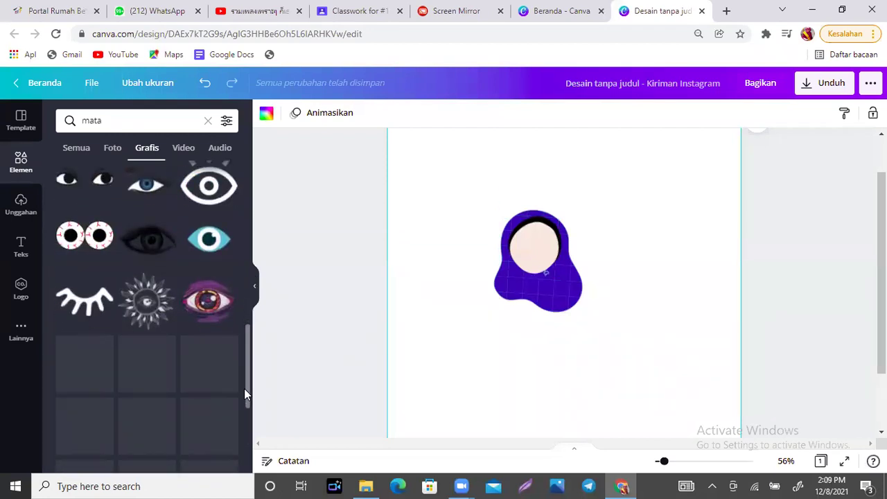
pyautogui.click(87, 298)
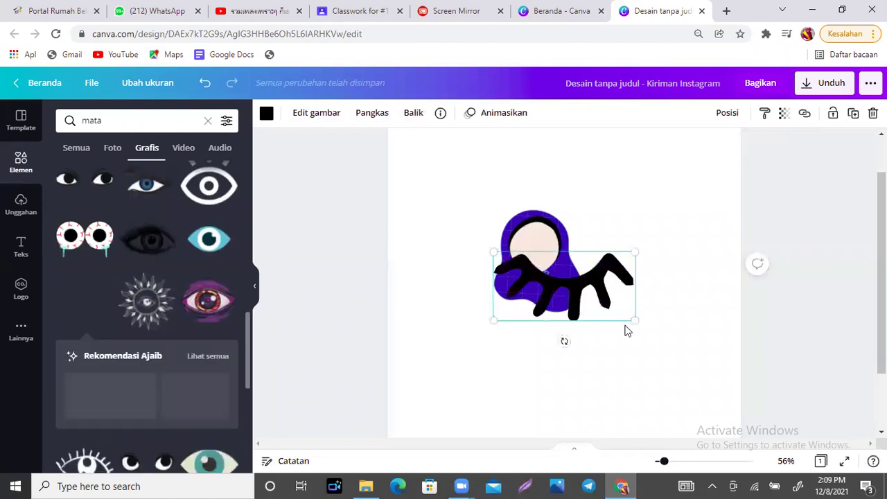
# Shrink the eyelash graphic to eye size, pair it on the face, and open the Balik flip options.
pyautogui.moveTo(637, 319); pyautogui.dragTo(556, 272)
pyautogui.click(623, 273)
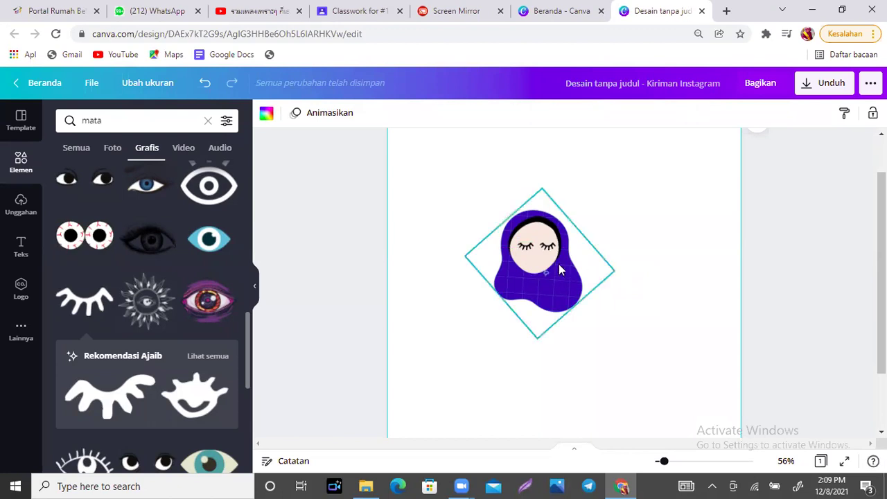
pyautogui.click(526, 251)
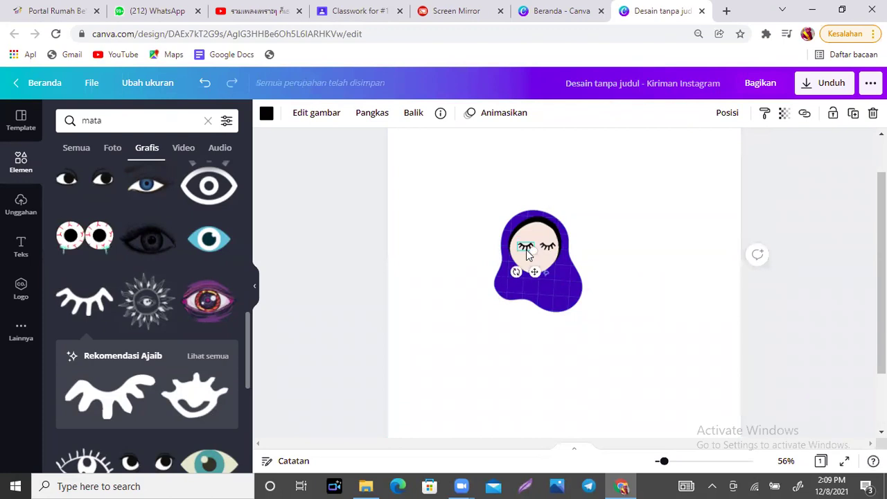
pyautogui.click(412, 118)
pyautogui.click(439, 168)
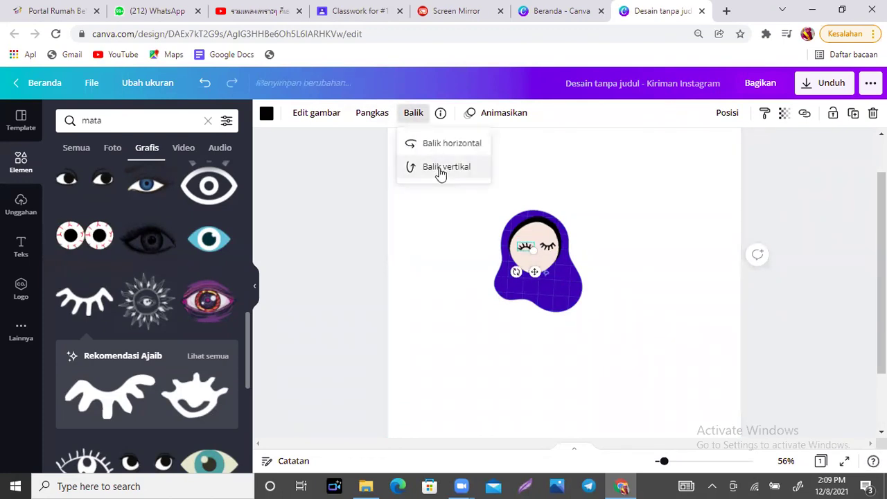
# Flip the right eyelash with Balik vertikal.
pyautogui.click(548, 251)
pyautogui.click(415, 115)
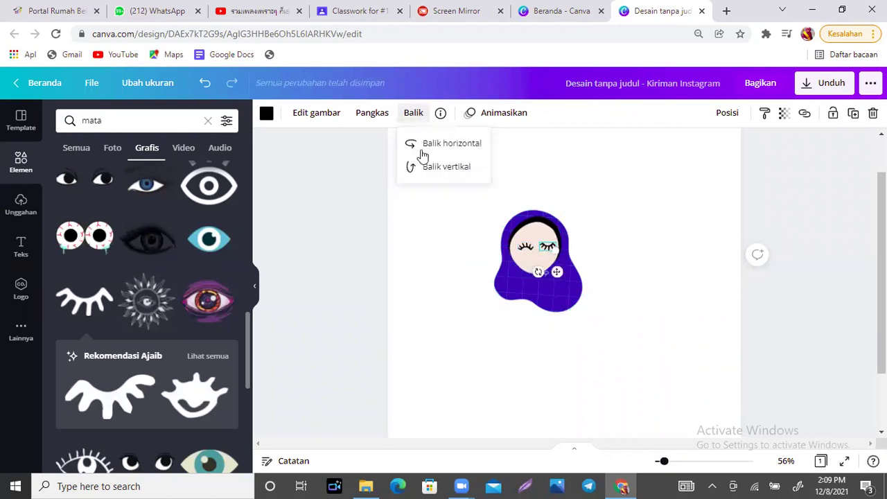
pyautogui.click(430, 169)
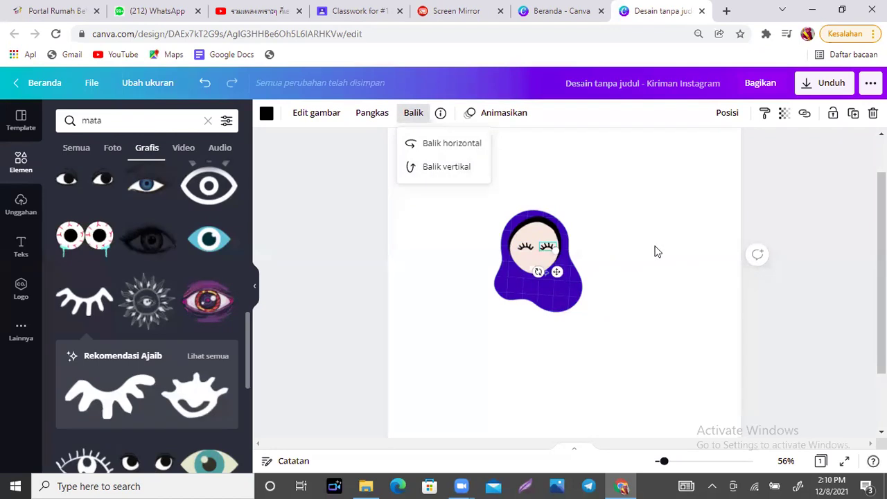
pyautogui.click(657, 251)
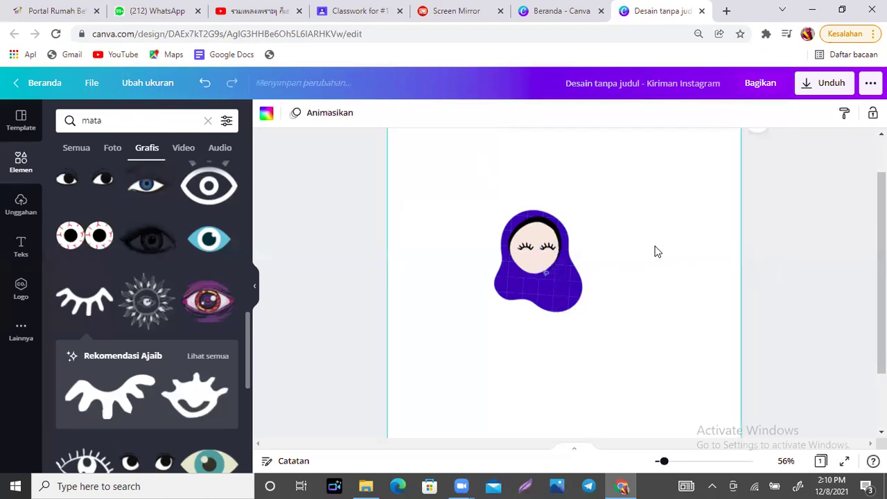
# Nudge both eyelashes upward so they sit level across the face.
pyautogui.click(525, 247)
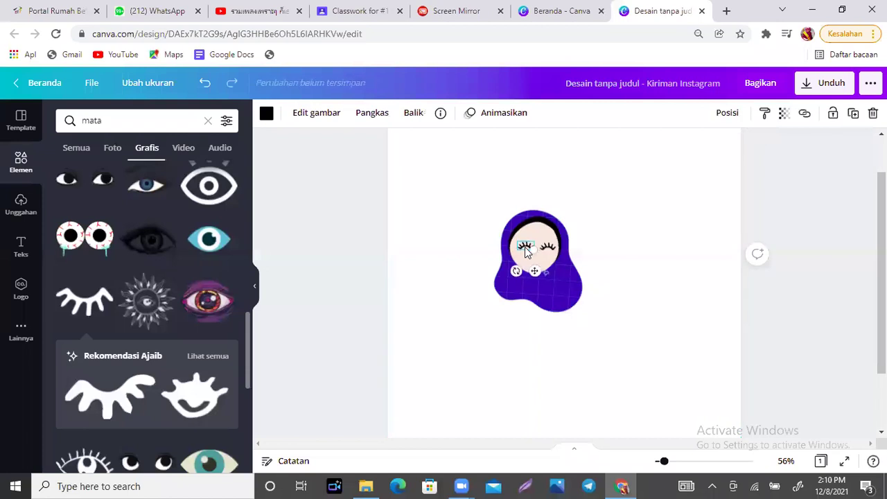
pyautogui.moveTo(525, 247); pyautogui.dragTo(524, 242)
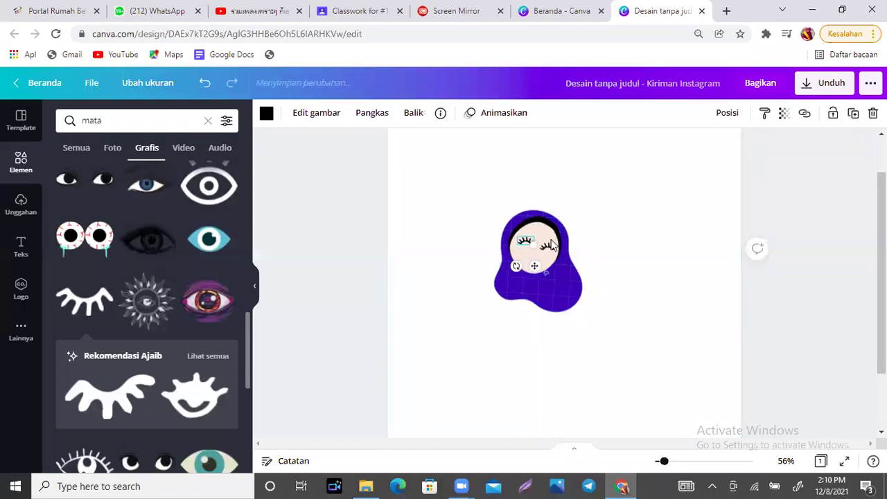
pyautogui.click(669, 222)
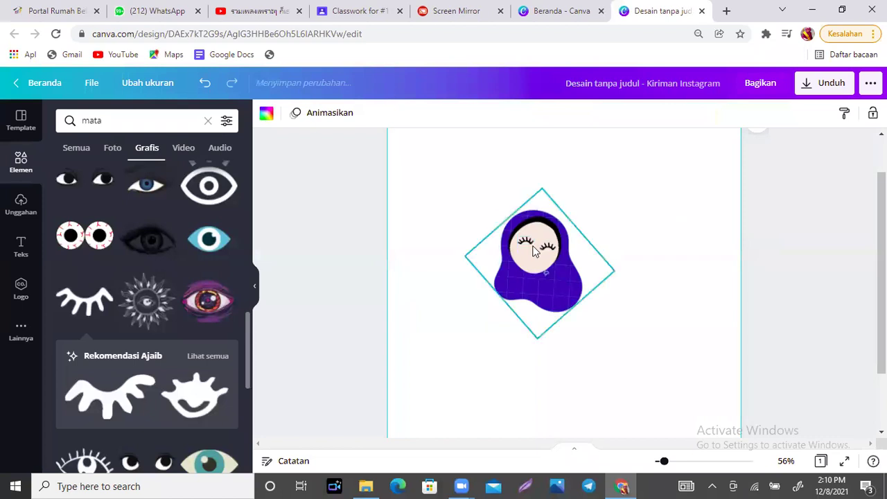
pyautogui.moveTo(545, 247); pyautogui.dragTo(547, 241)
pyautogui.click(662, 262)
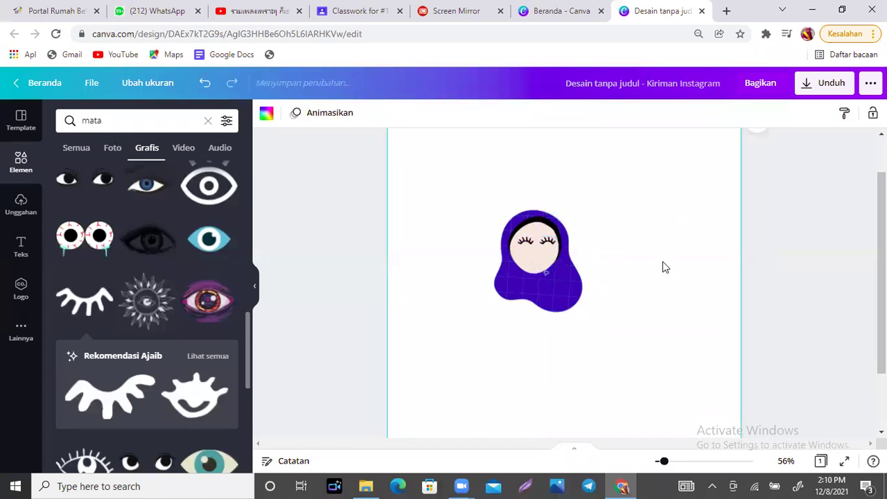
pyautogui.moveTo(123, 121); pyautogui.dragTo(71, 119)
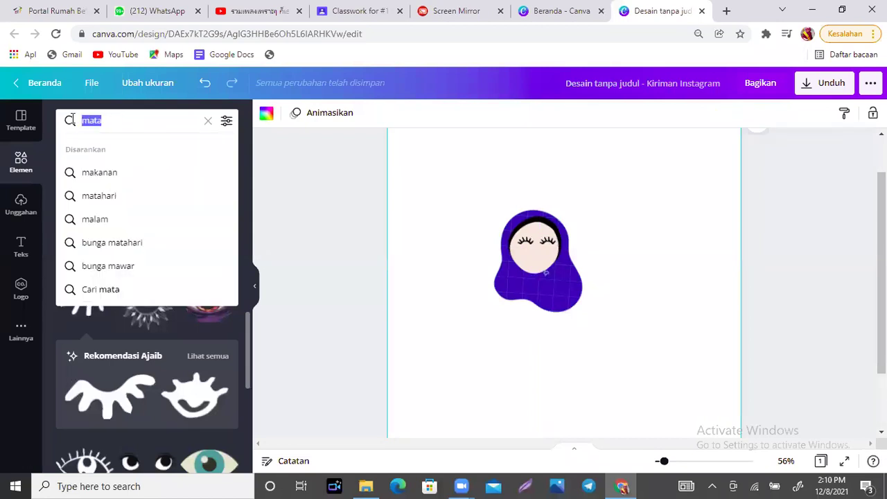
# Search 'mulut' and browse the mouth graphics, then select the search term for replacing.
pyautogui.write('mulut')
pyautogui.press('Return')
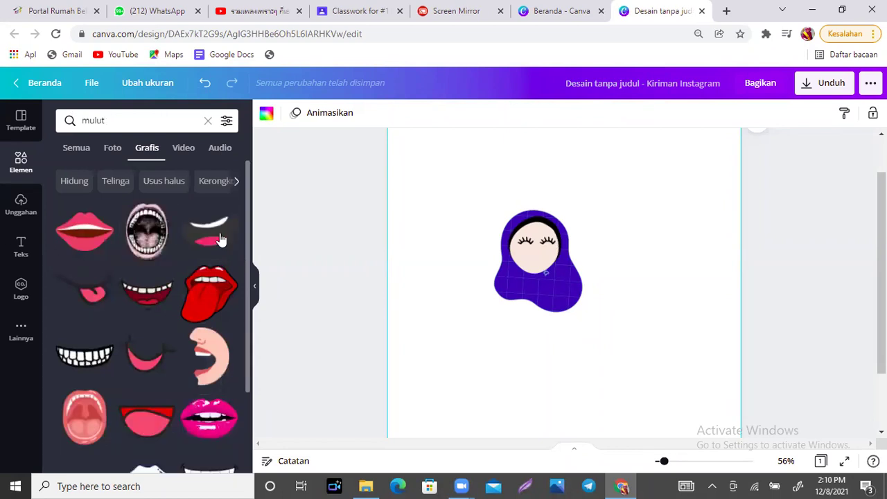
pyautogui.moveTo(247, 170); pyautogui.dragTo(244, 334)
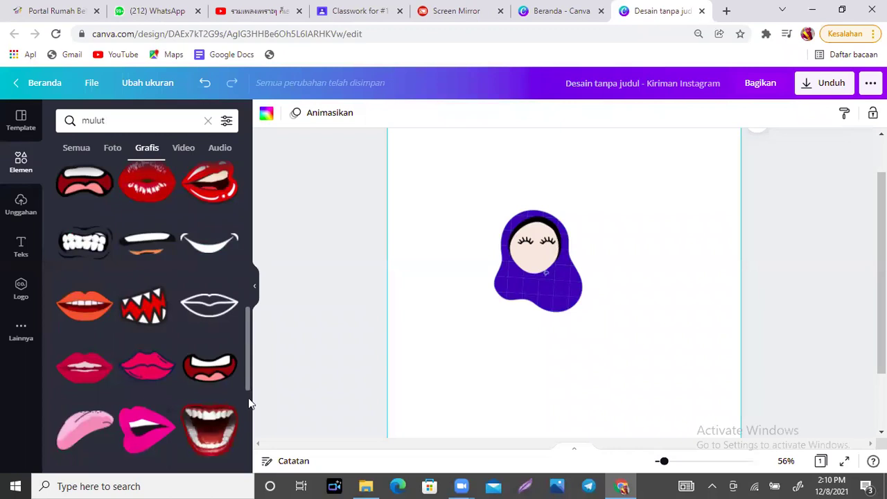
pyautogui.scroll(-1, 248, 409)
pyautogui.scroll(-3, 248, 416)
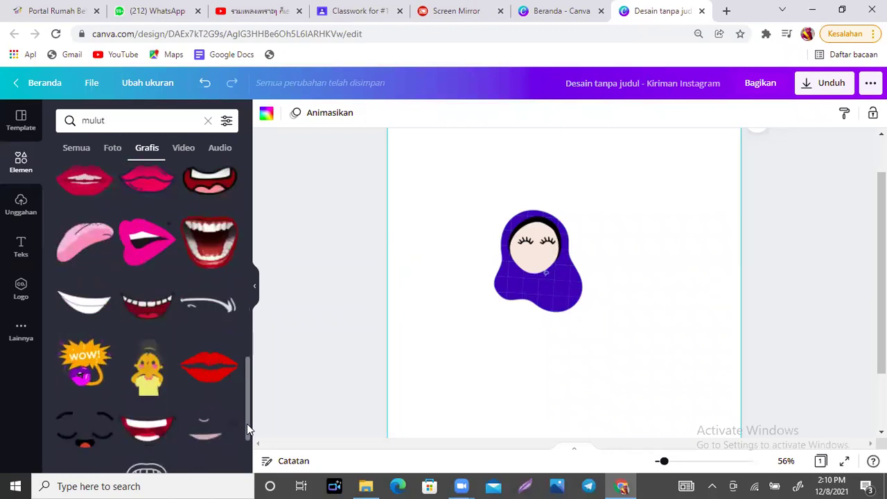
pyautogui.scroll(-5, 247, 423)
pyautogui.moveTo(248, 416); pyautogui.dragTo(263, 190)
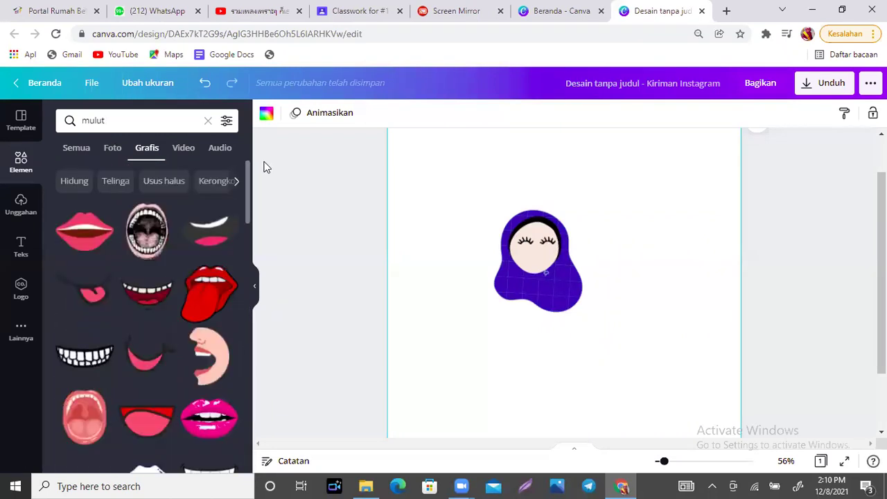
pyautogui.click(104, 119)
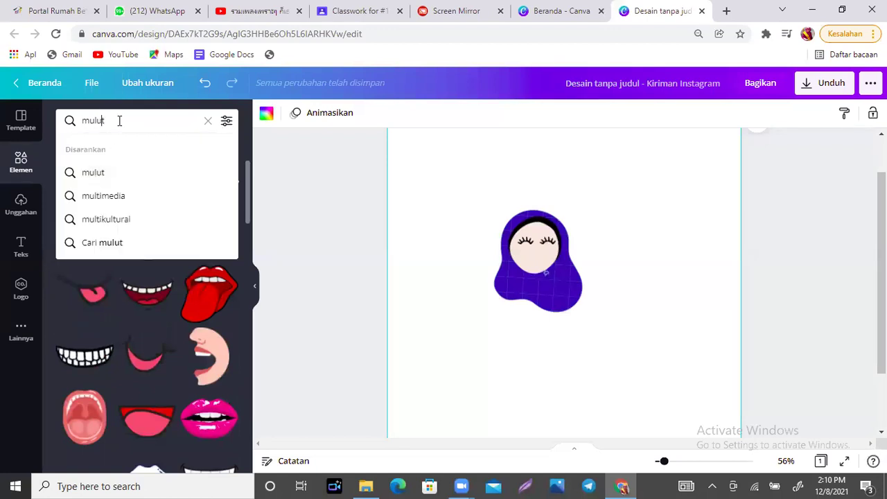
pyautogui.press('Return')
# Search 'blob' and add a teal blob, rotated to 131° and shrunk small.
pyautogui.write('blob')
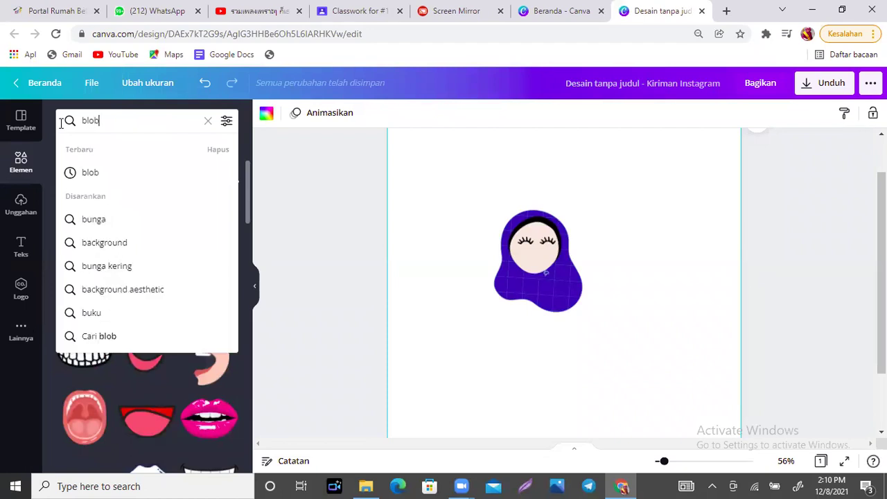
pyautogui.press('Return')
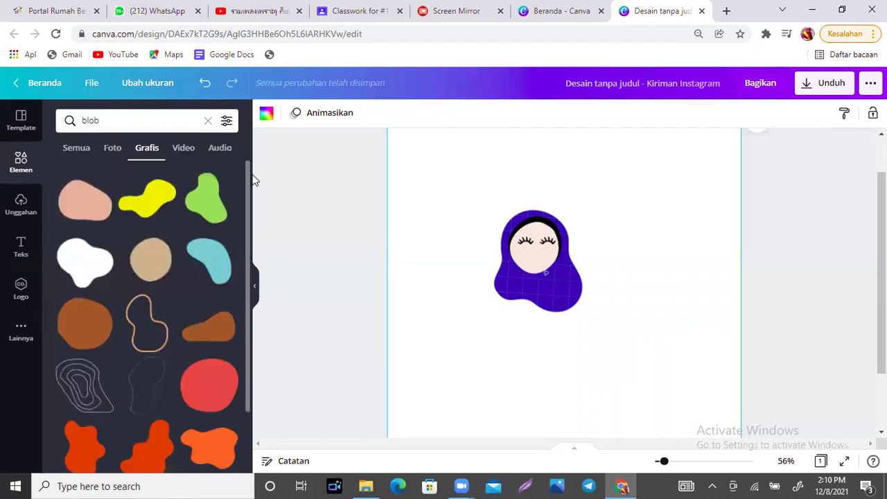
pyautogui.moveTo(250, 177); pyautogui.dragTo(248, 184)
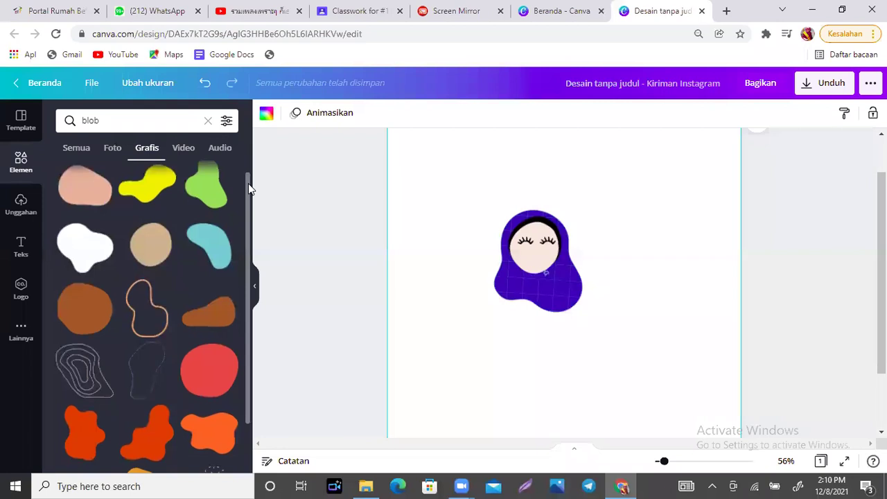
pyautogui.click(211, 238)
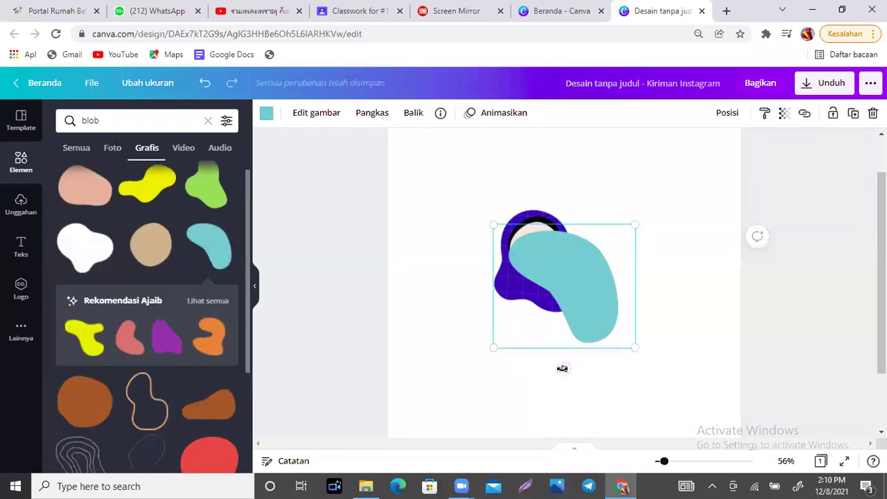
pyautogui.moveTo(565, 368); pyautogui.dragTo(519, 247)
pyautogui.moveTo(469, 292); pyautogui.dragTo(641, 280)
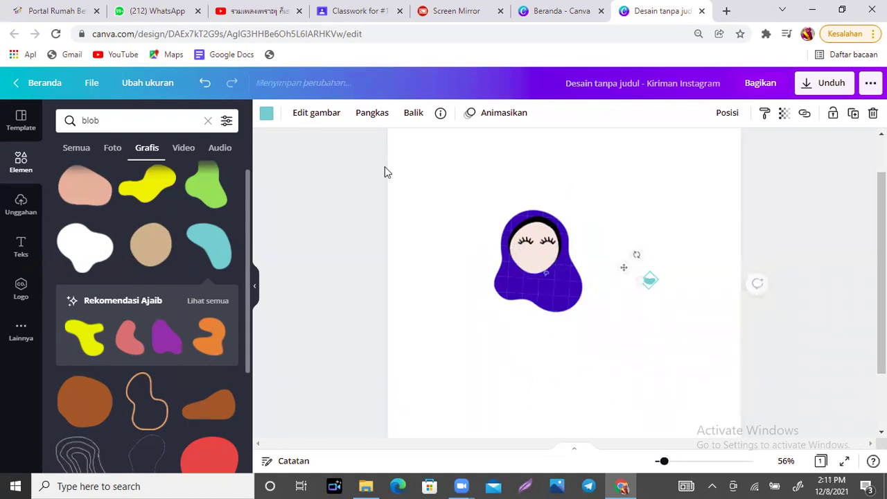
# Recolour the blob coral red and position it below the eyes as the mouth.
pyautogui.click(266, 115)
pyautogui.click(97, 313)
pyautogui.moveTo(624, 266); pyautogui.dragTo(499, 252)
pyautogui.moveTo(516, 250); pyautogui.dragTo(514, 246)
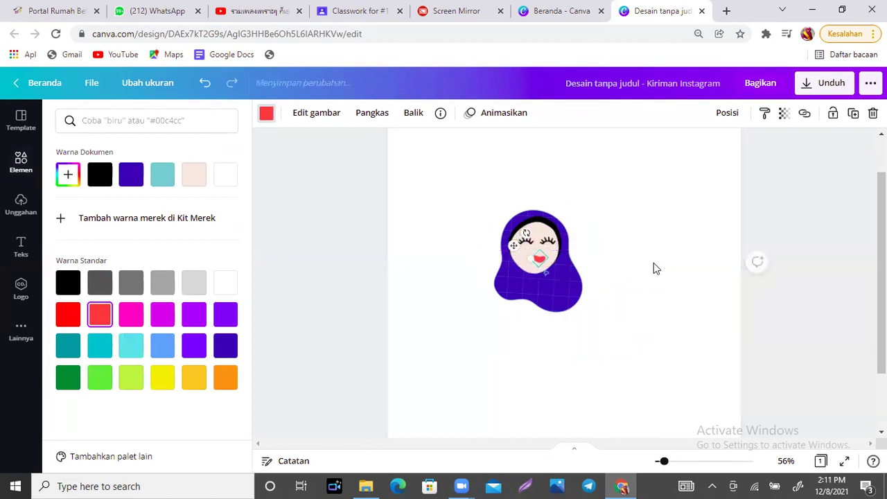
pyautogui.click(654, 262)
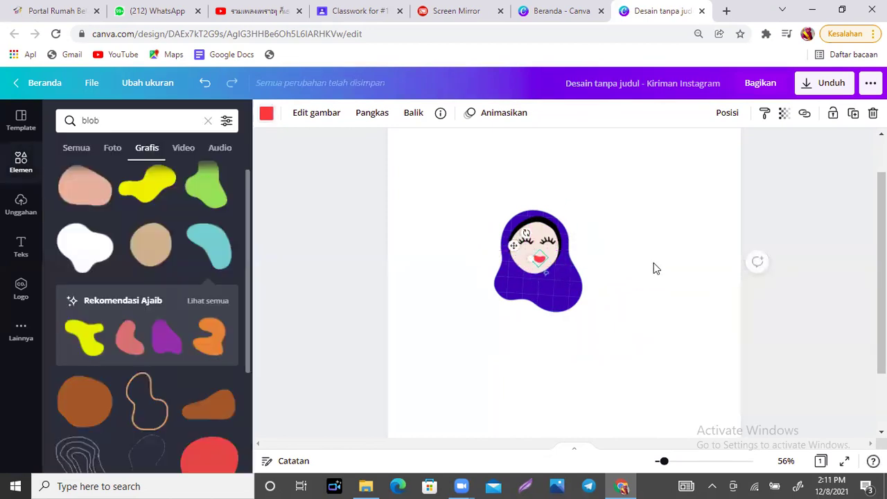
pyautogui.click(540, 260)
pyautogui.moveTo(541, 261); pyautogui.dragTo(540, 257)
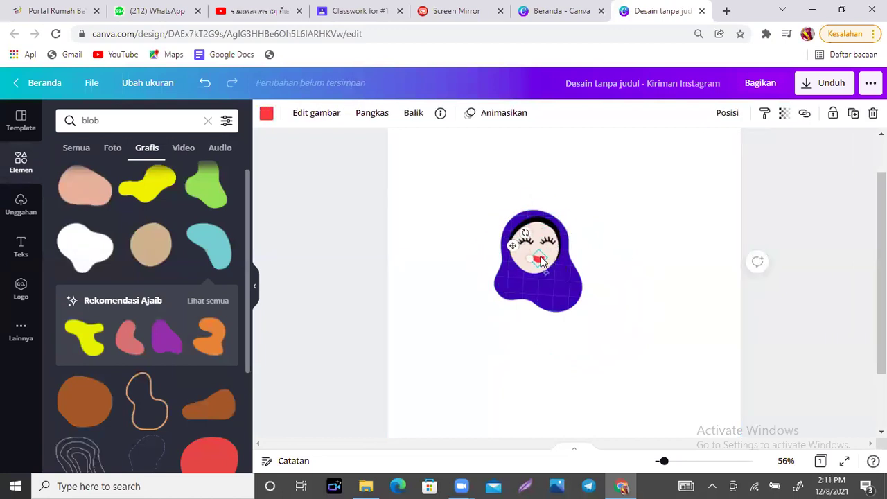
pyautogui.click(650, 220)
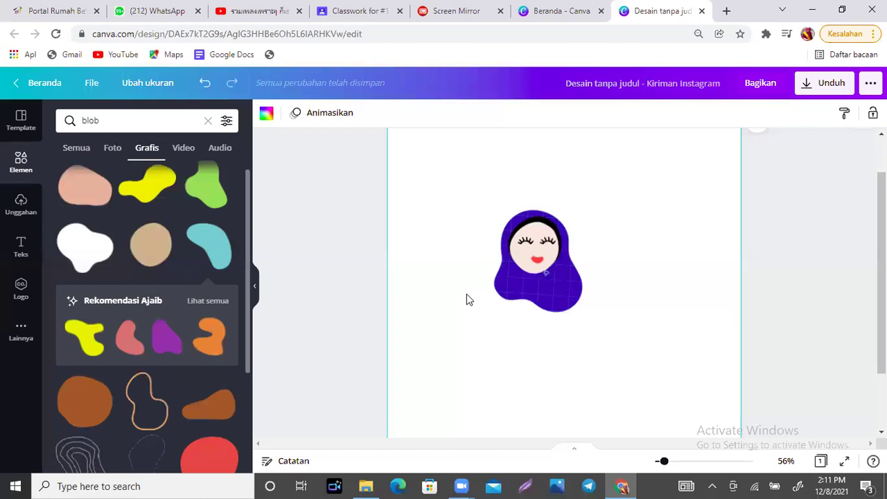
# Search 'blush' and add the blurred pink graphic, shrunk to a small patch.
pyautogui.click(121, 116)
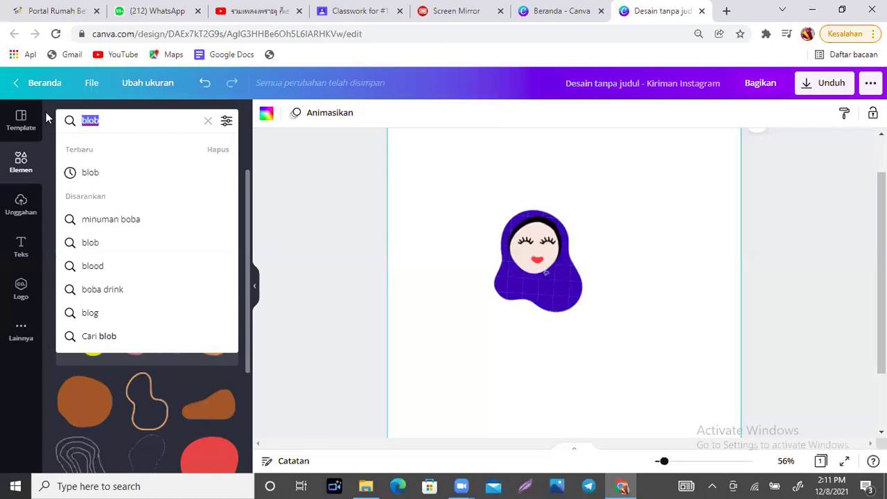
pyautogui.write('blush')
pyautogui.press('Return')
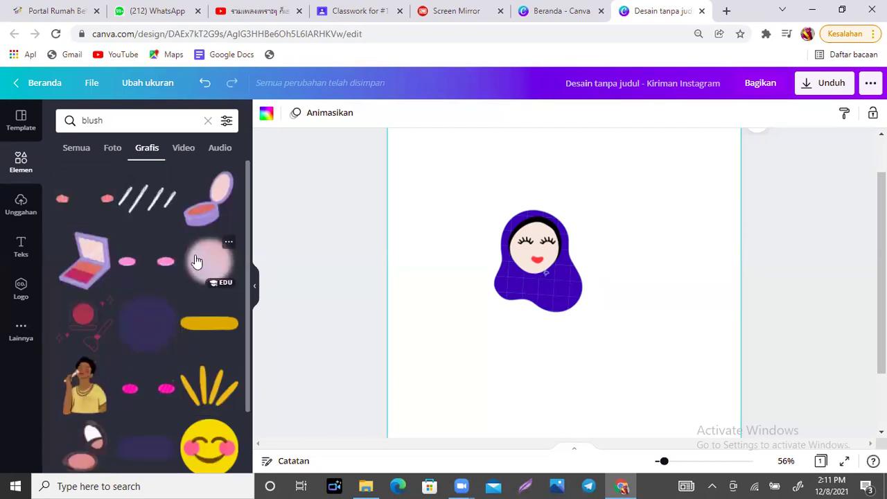
pyautogui.click(197, 261)
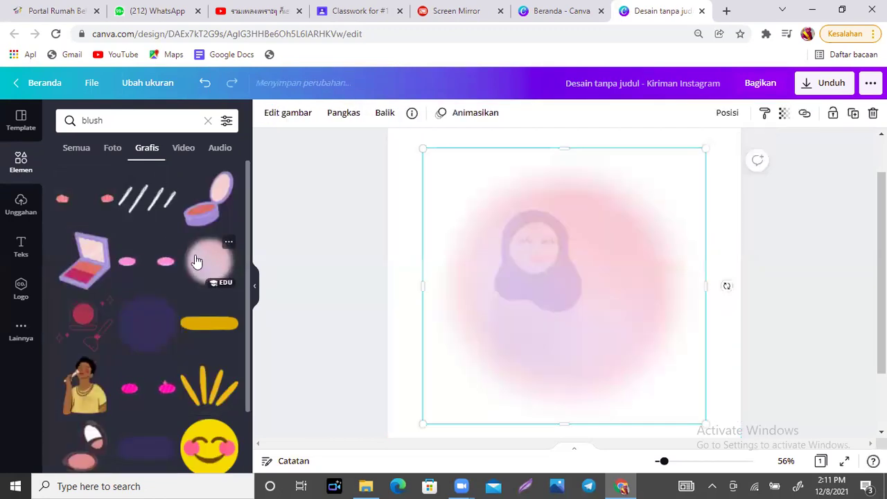
pyautogui.moveTo(704, 422); pyautogui.dragTo(446, 190)
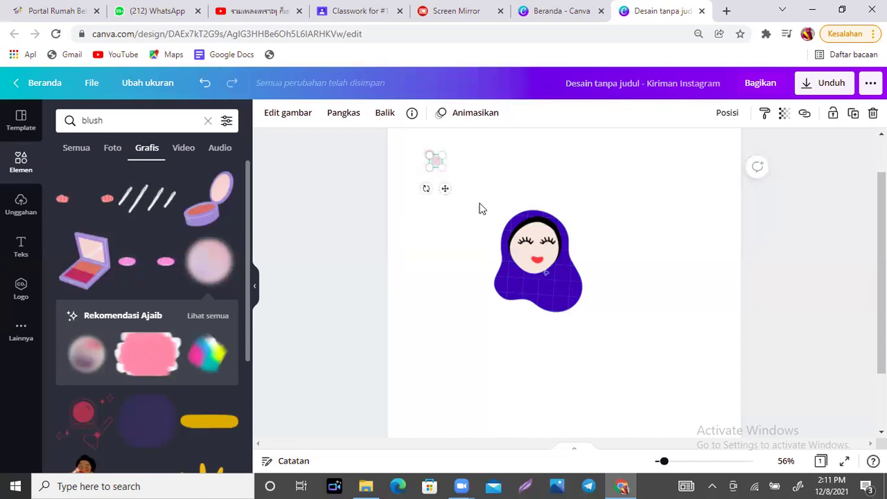
# Place blush patches on both cheeks and make the right one slightly narrower.
pyautogui.moveTo(445, 188); pyautogui.dragTo(529, 283)
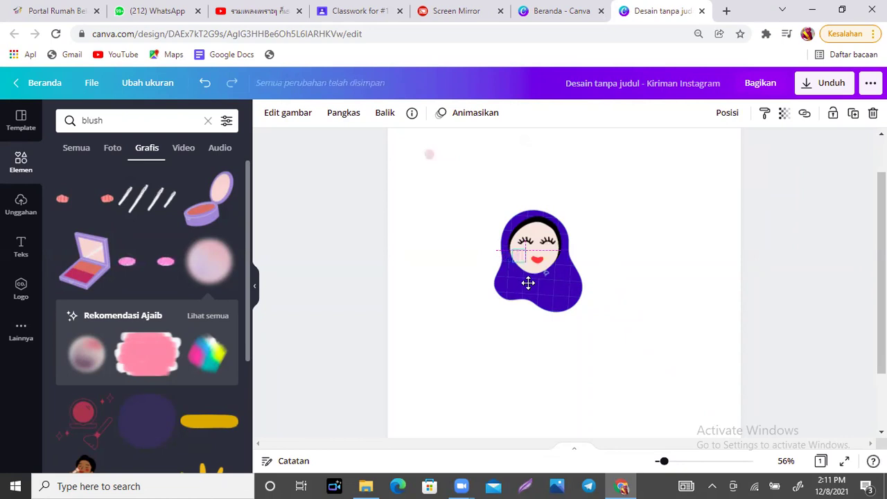
pyautogui.click(428, 158)
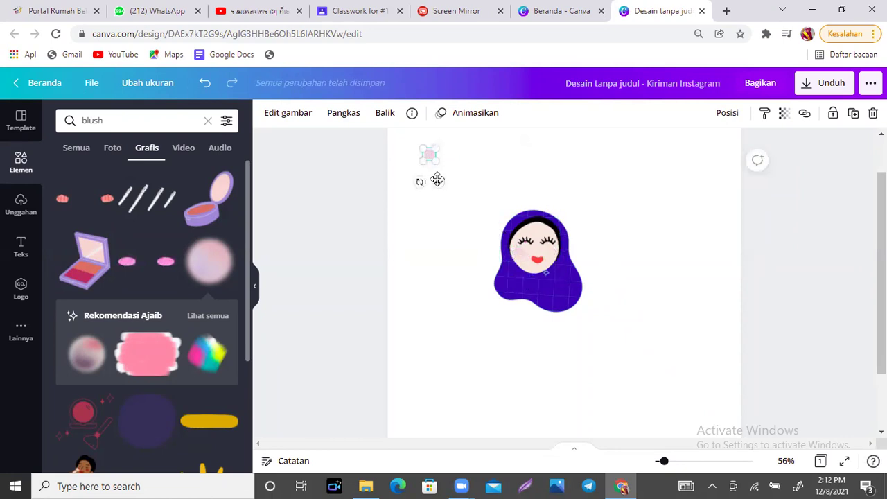
pyautogui.moveTo(437, 181); pyautogui.dragTo(560, 280)
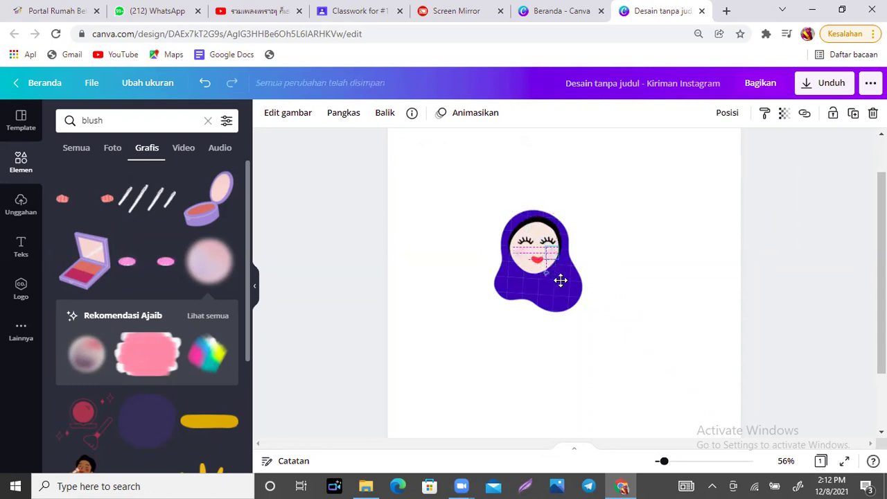
pyautogui.click(693, 241)
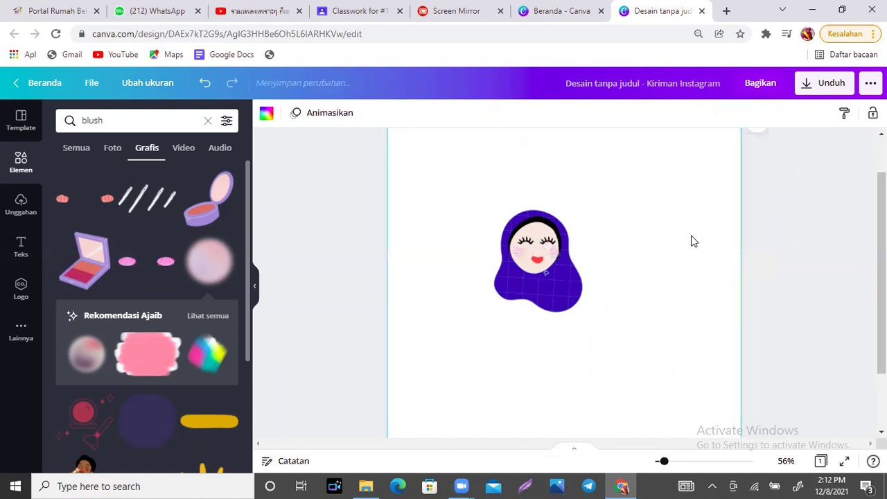
pyautogui.click(555, 256)
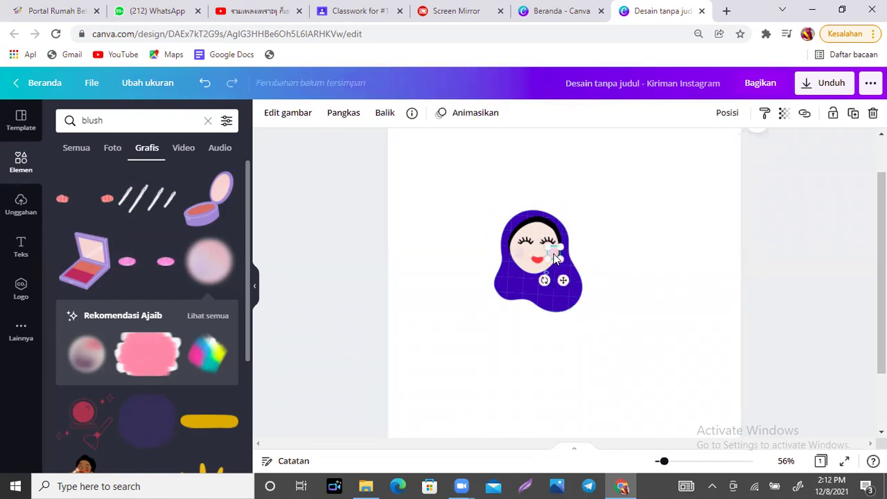
pyautogui.moveTo(555, 258); pyautogui.dragTo(553, 254)
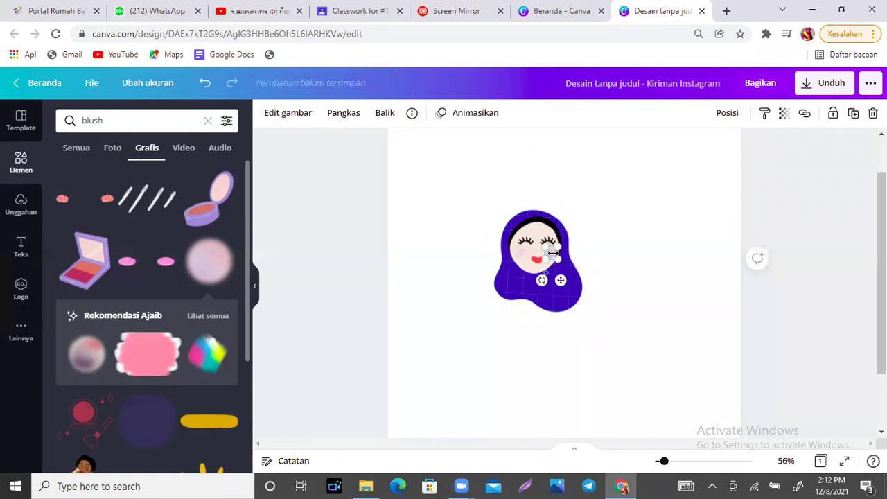
pyautogui.click(671, 231)
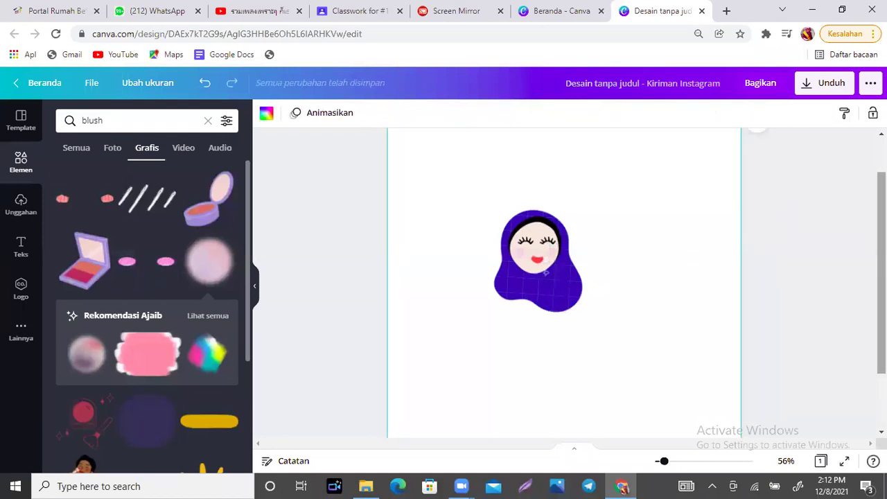
pyautogui.scroll(-2, 565, 277)
pyautogui.scroll(2, 565, 277)
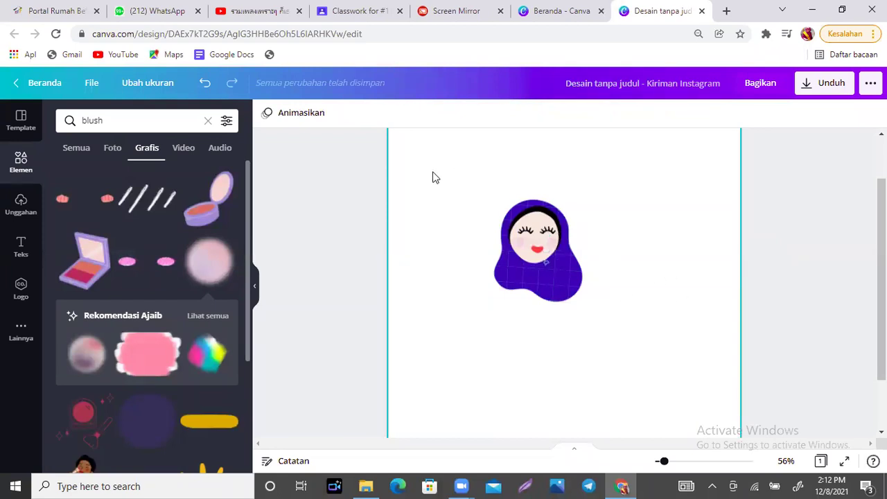
# Marquee-select all the head elements and move them higher on the page.
pyautogui.moveTo(433, 168); pyautogui.dragTo(651, 355)
pyautogui.moveTo(537, 294); pyautogui.dragTo(558, 251)
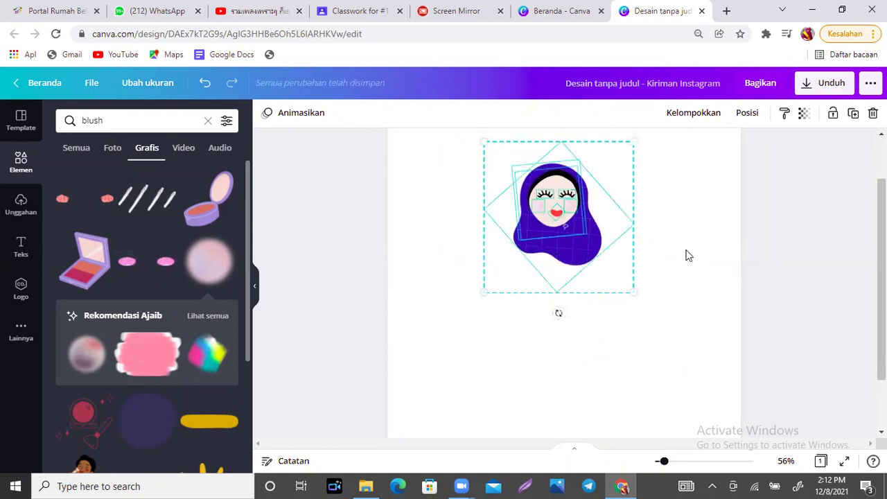
pyautogui.click(686, 256)
pyautogui.scroll(1, 554, 221)
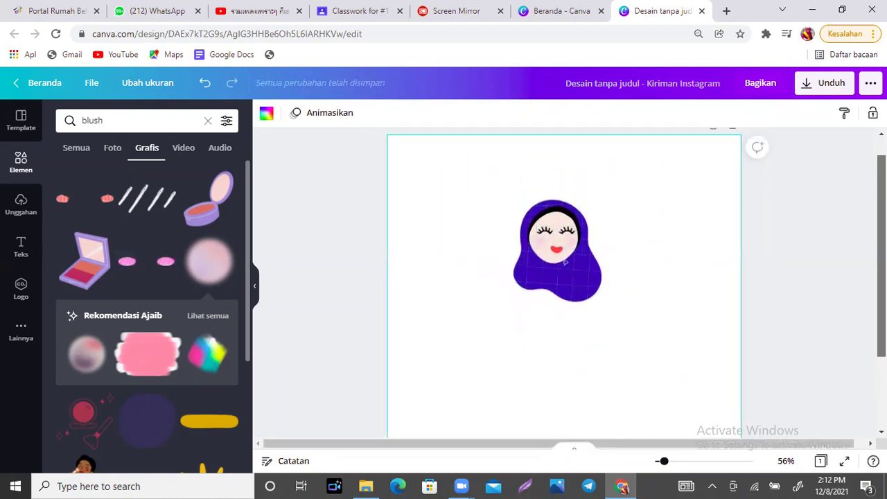
pyautogui.click(544, 234)
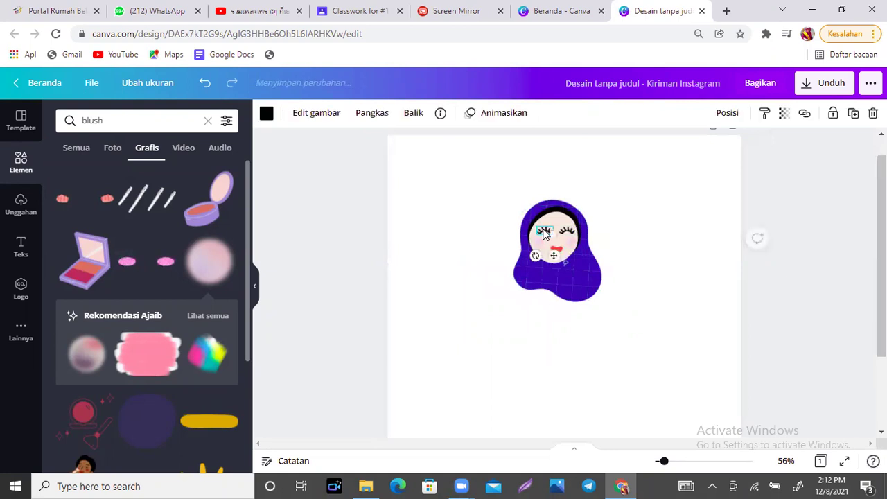
pyautogui.keyDown('shift'); pyautogui.click(563, 230); pyautogui.keyUp('shift')
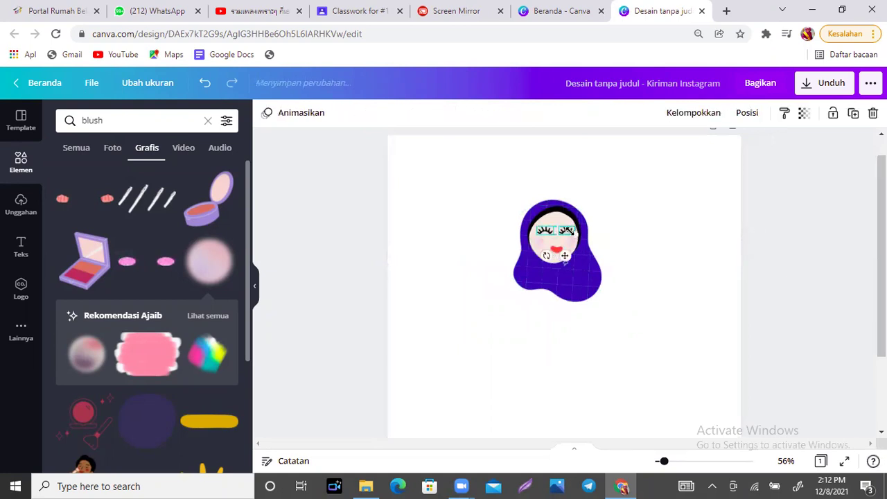
pyautogui.click(657, 243)
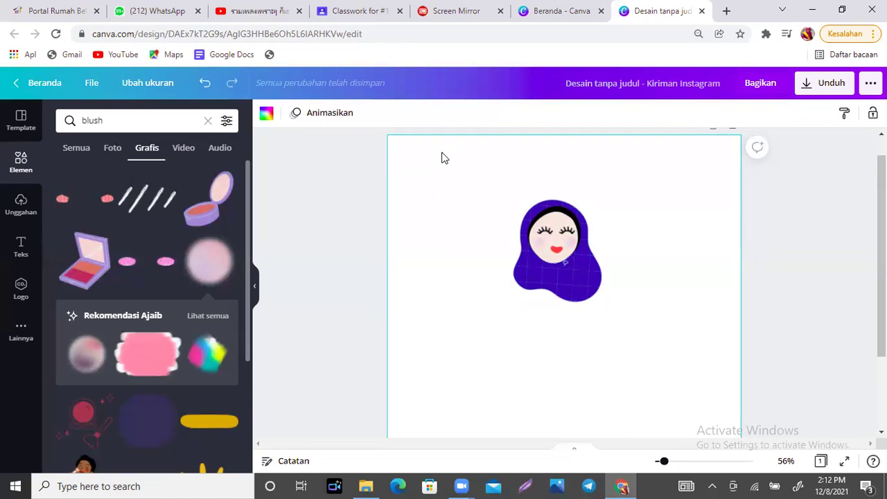
# Reselect the whole head and resize it smaller with a corner handle.
pyautogui.moveTo(470, 185); pyautogui.dragTo(669, 358)
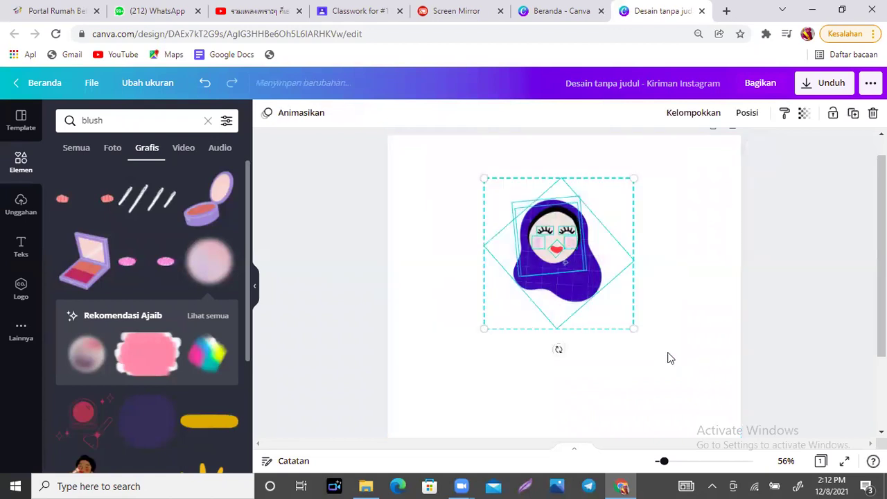
pyautogui.moveTo(583, 297)
pyautogui.mouseDown()
pyautogui.moveTo(543, 263)
pyautogui.moveTo(599, 301)
pyautogui.moveTo(585, 289)
pyautogui.mouseUp()
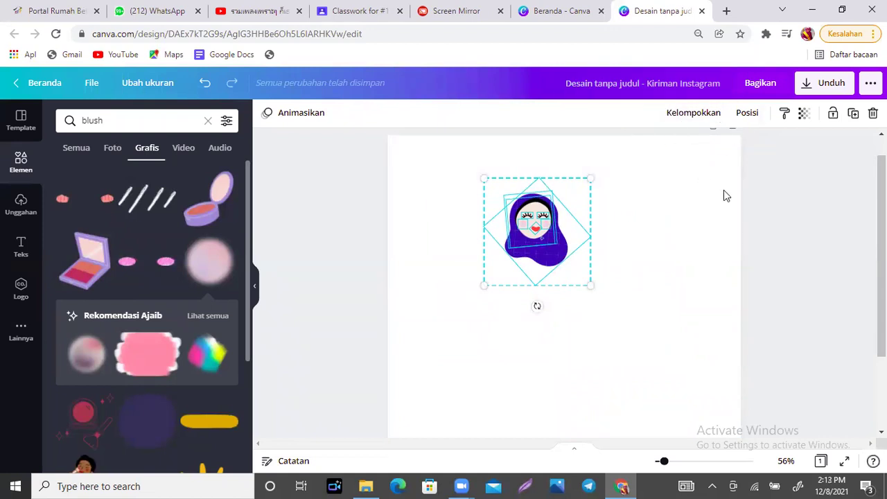
pyautogui.click(688, 233)
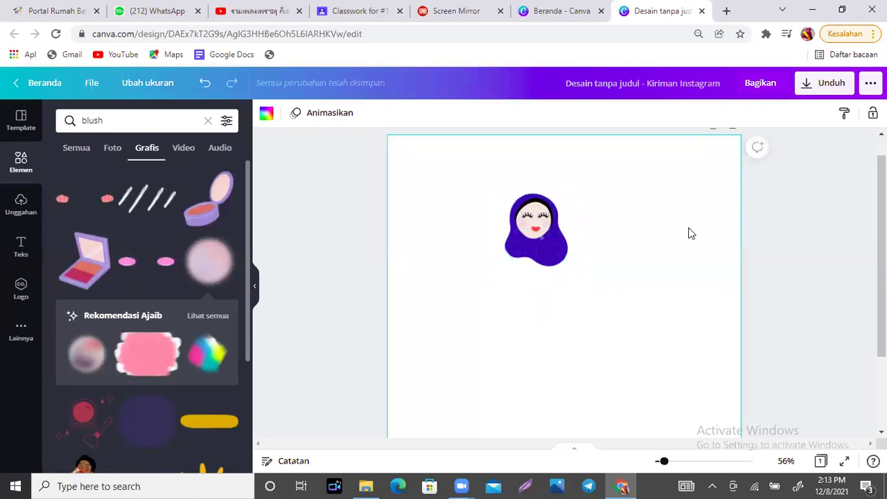
pyautogui.scroll(-2, 882, 208)
pyautogui.scroll(1, 881, 208)
pyautogui.scroll(-2, 539, 277)
pyautogui.scroll(3, 539, 277)
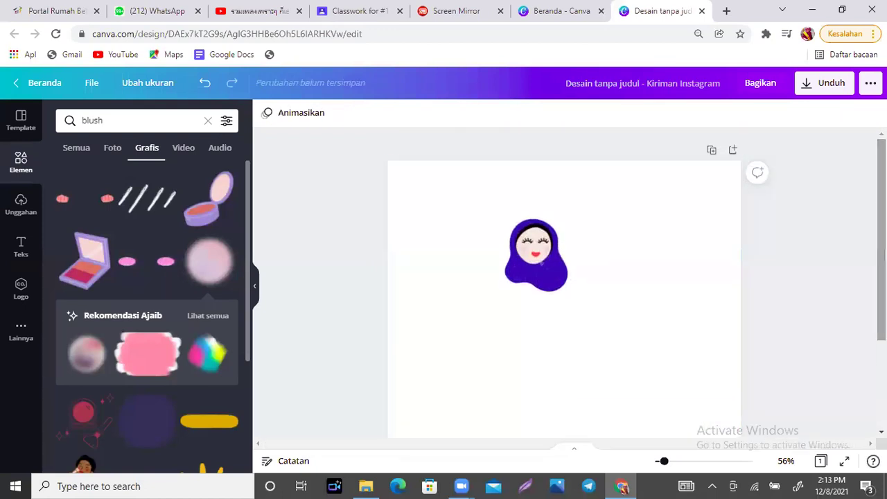
# Browse the blush graphics results and select the old search term.
pyautogui.moveTo(245, 186); pyautogui.dragTo(245, 323)
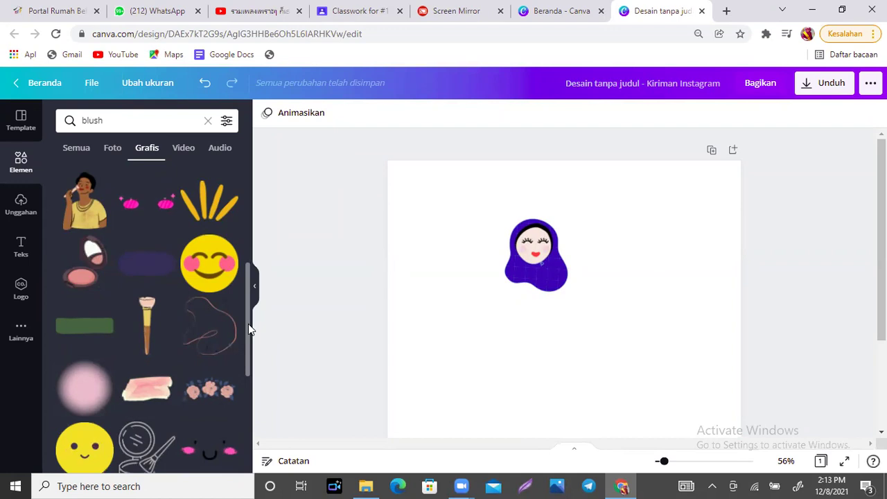
pyautogui.moveTo(248, 323); pyautogui.dragTo(241, 145)
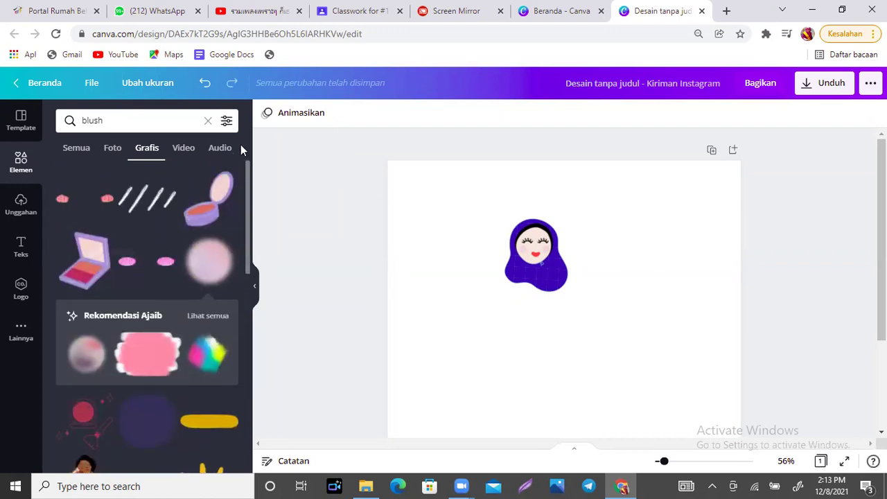
pyautogui.click(111, 120)
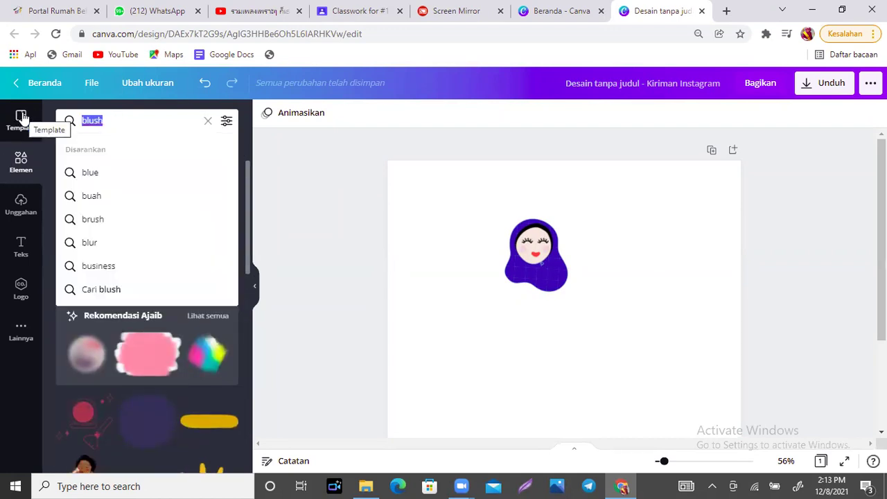
# Search 'baju gaun panjang' and browse the long-dress graphics.
pyautogui.write('baju')
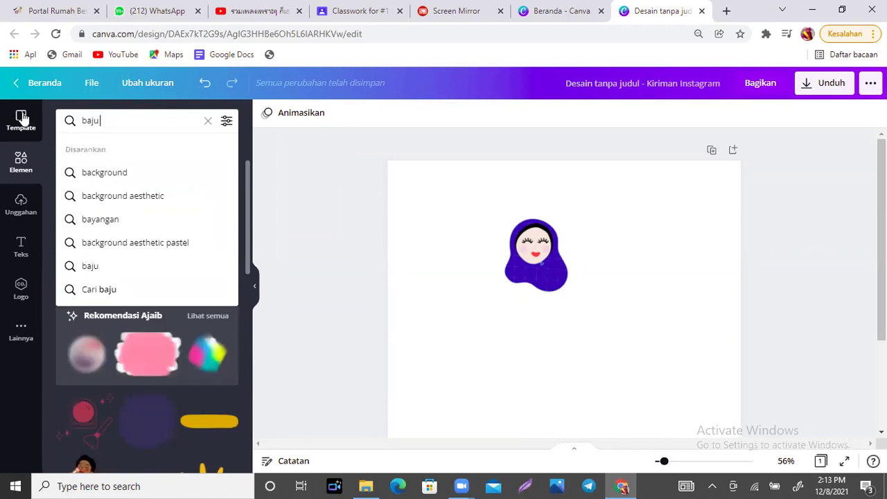
pyautogui.write(' gaun panjang')
pyautogui.press('Return')
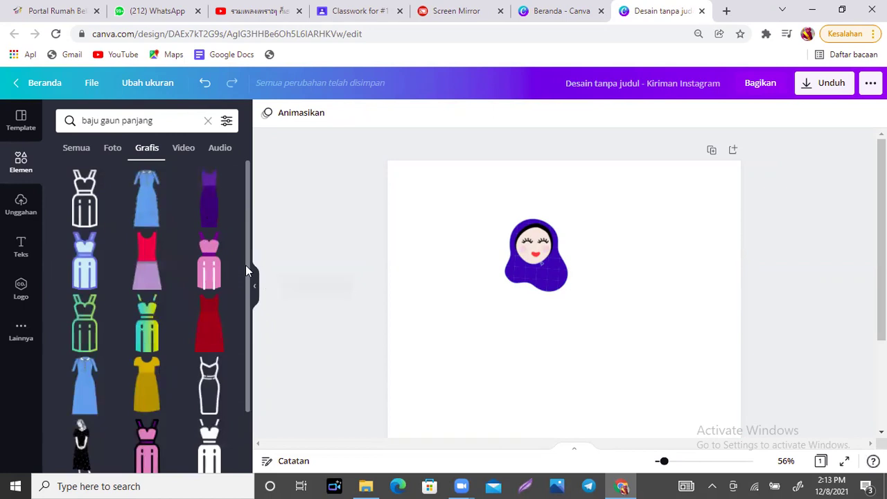
pyautogui.moveTo(248, 257); pyautogui.dragTo(252, 402)
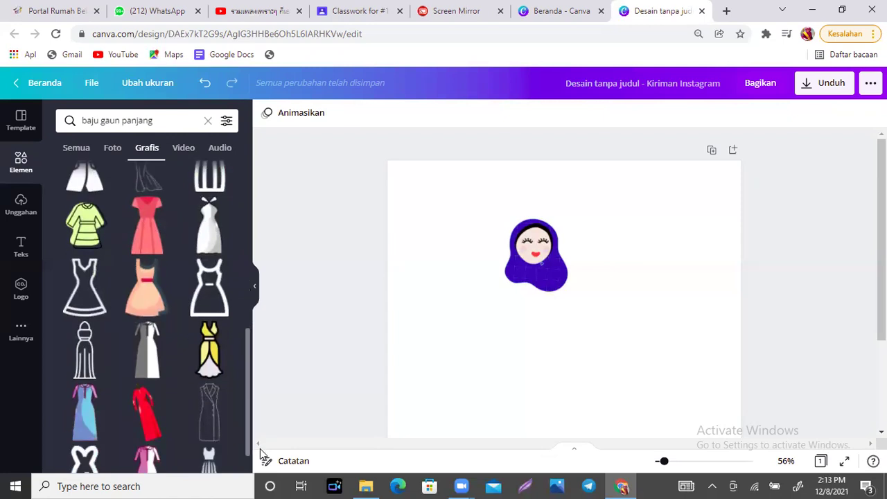
pyautogui.moveTo(250, 293); pyautogui.dragTo(248, 408)
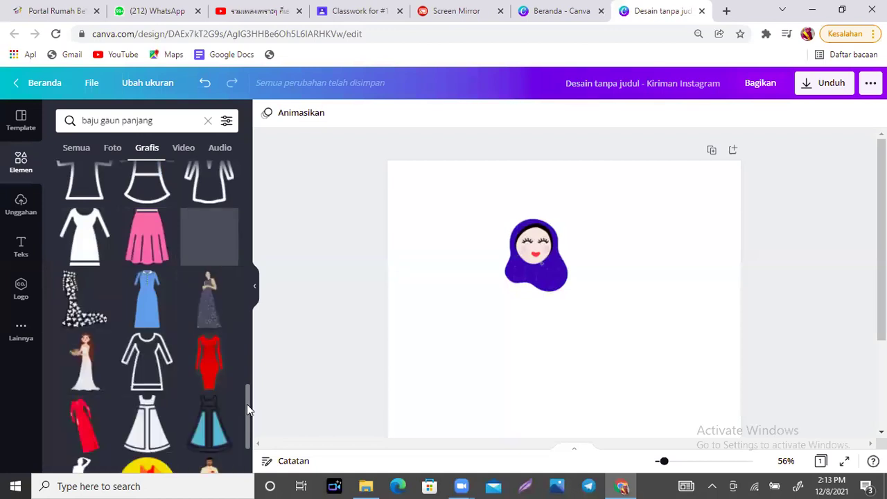
pyautogui.scroll(-2, 247, 416)
pyautogui.scroll(-5, 247, 421)
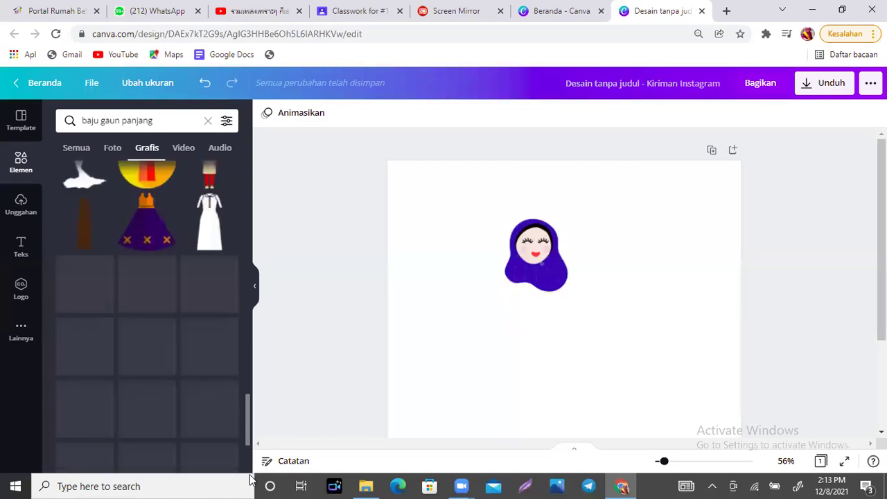
pyautogui.moveTo(248, 436)
pyautogui.mouseDown()
pyautogui.moveTo(248, 412)
pyautogui.moveTo(247, 434)
pyautogui.mouseUp()
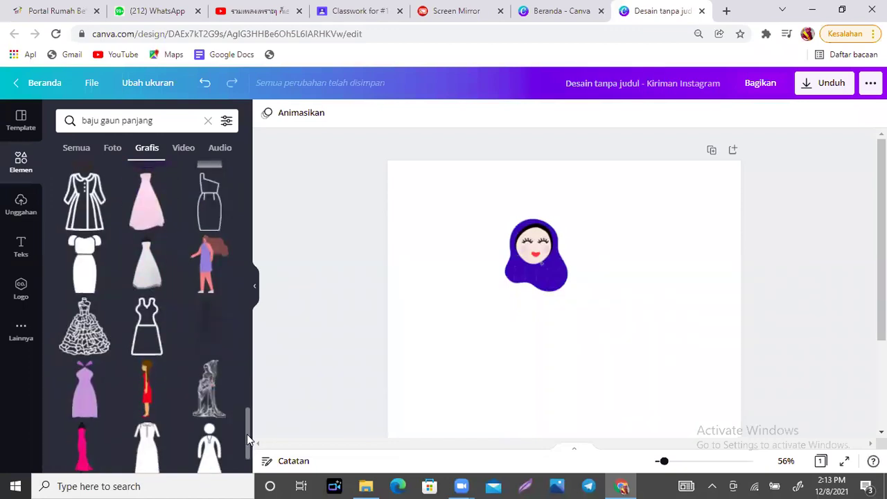
pyautogui.scroll(-10, 247, 434)
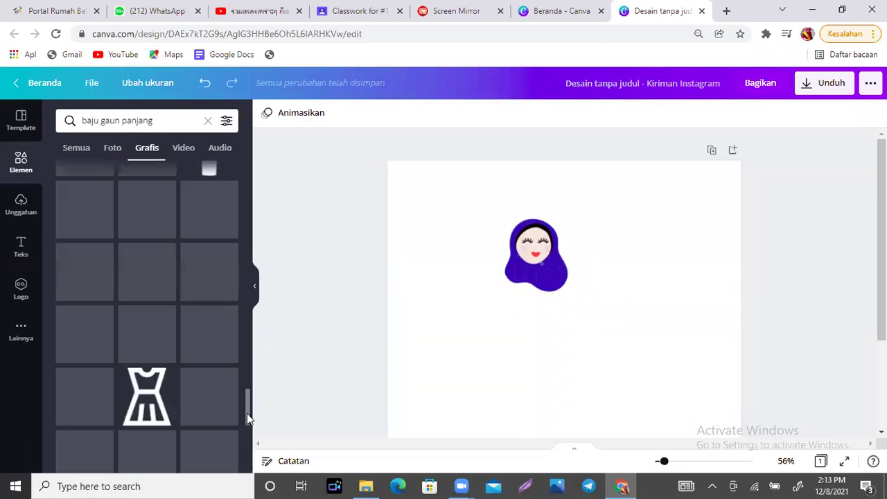
pyautogui.moveTo(247, 414); pyautogui.dragTo(247, 383)
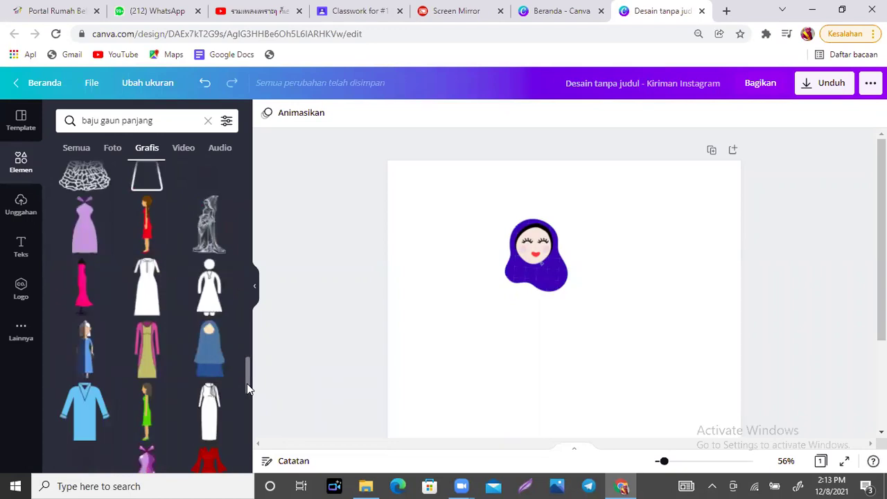
pyautogui.moveTo(247, 367); pyautogui.dragTo(246, 449)
pyautogui.scroll(5, 246, 404)
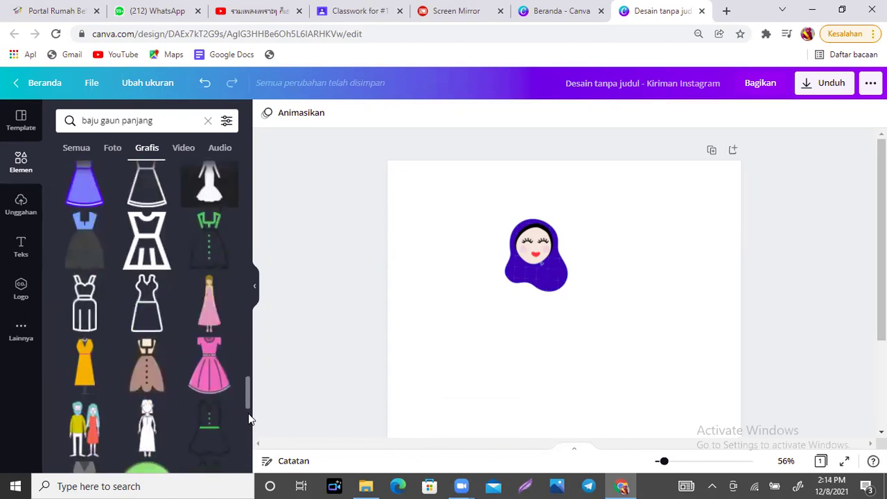
pyautogui.moveTo(248, 390); pyautogui.dragTo(247, 431)
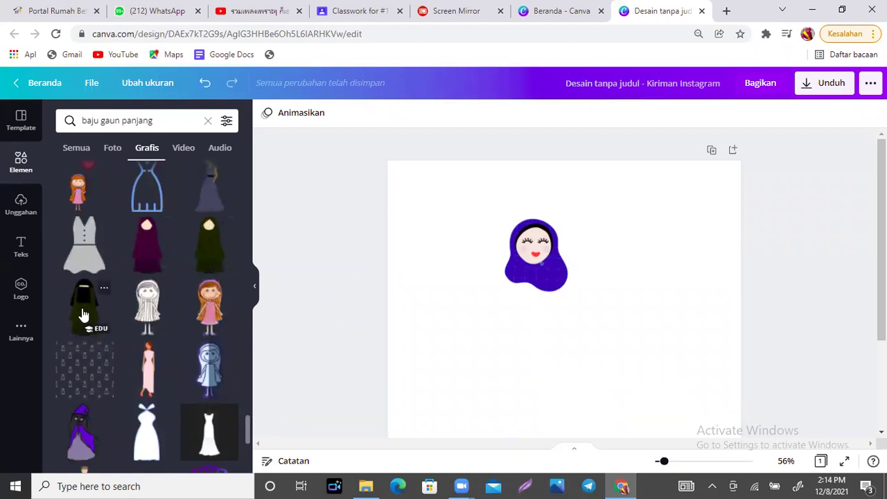
pyautogui.moveTo(247, 419); pyautogui.dragTo(248, 437)
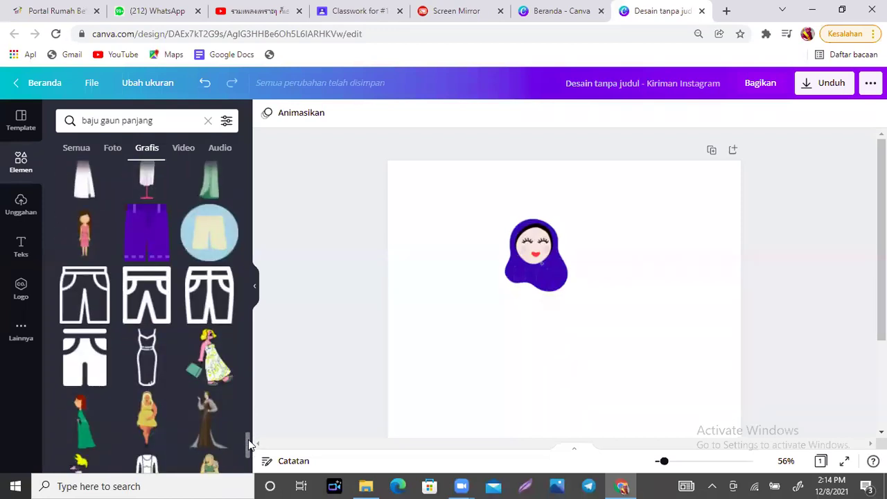
pyautogui.moveTo(248, 441)
pyautogui.mouseDown()
pyautogui.moveTo(248, 414)
pyautogui.moveTo(250, 458)
pyautogui.mouseUp()
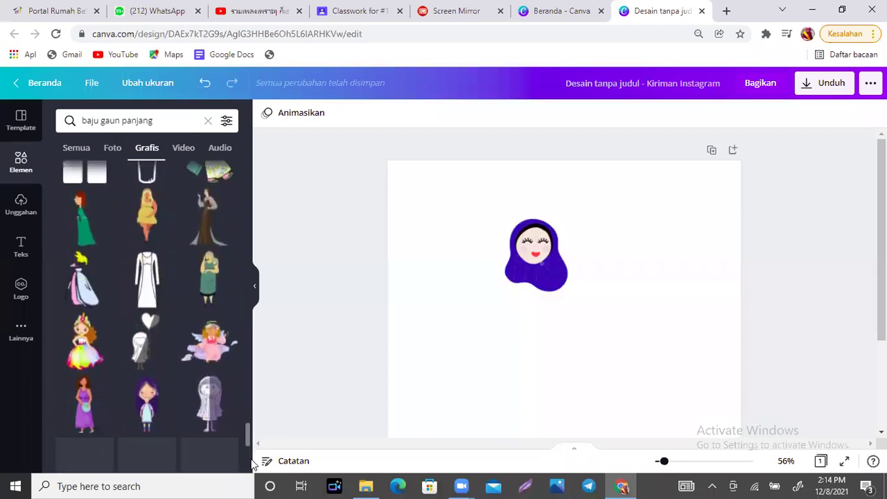
pyautogui.moveTo(247, 429); pyautogui.dragTo(246, 453)
pyautogui.scroll(-3, 248, 459)
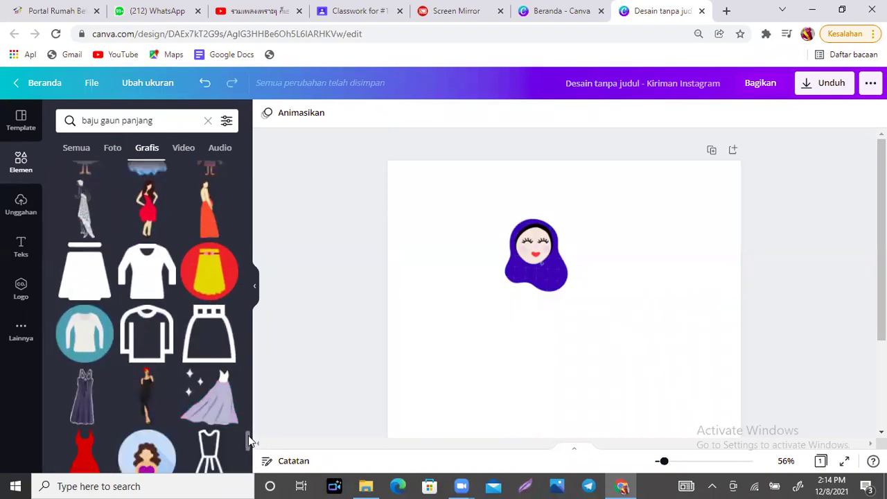
pyautogui.moveTo(248, 446); pyautogui.dragTo(249, 468)
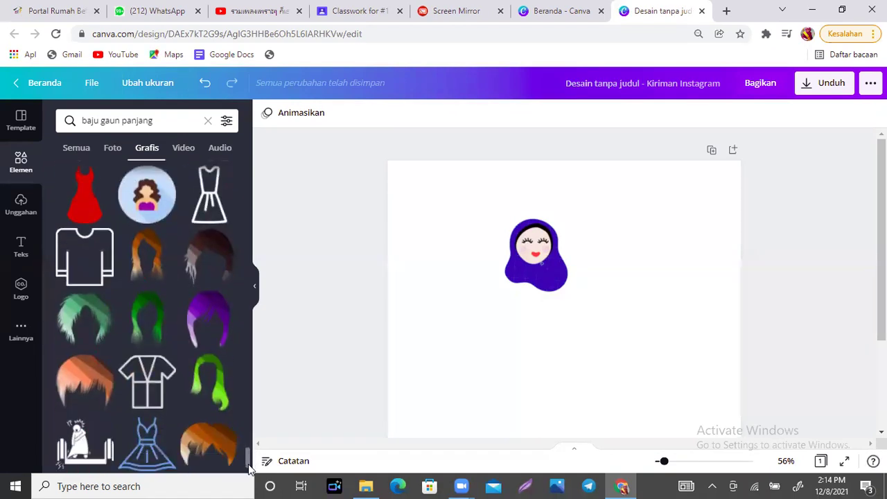
pyautogui.scroll(-3, 250, 472)
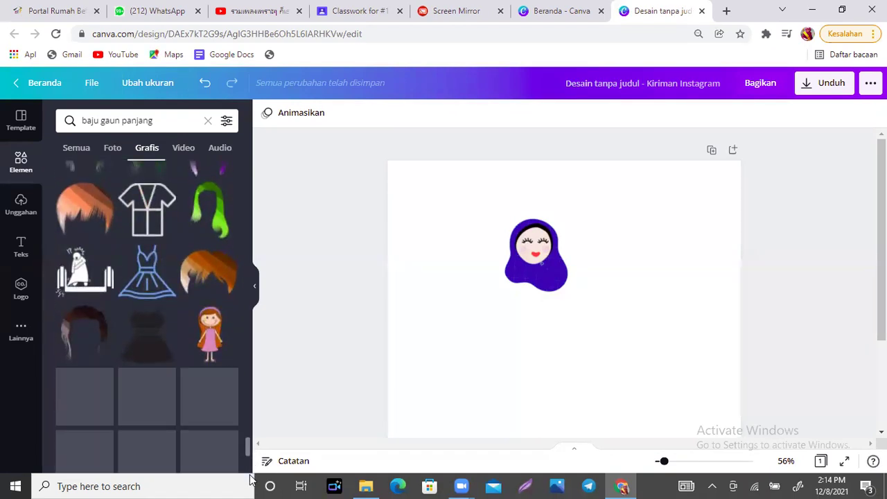
pyautogui.moveTo(248, 447); pyautogui.dragTo(256, 136)
# Select all the old search text ready to replace it.
pyautogui.click(152, 117)
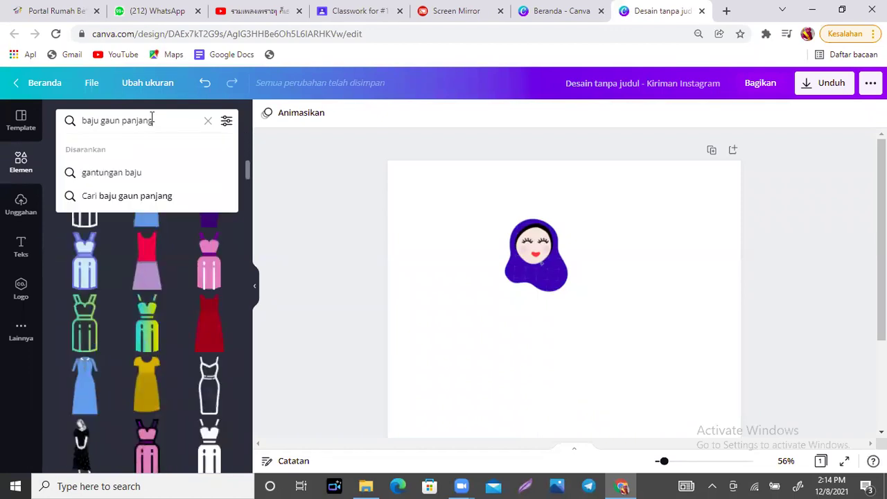
pyautogui.click(69, 121)
pyautogui.hotkey('ctrl', 'a')
# Search 'blob' and add a black blob, tilted, shrunk and moved below the head.
pyautogui.write('blob')
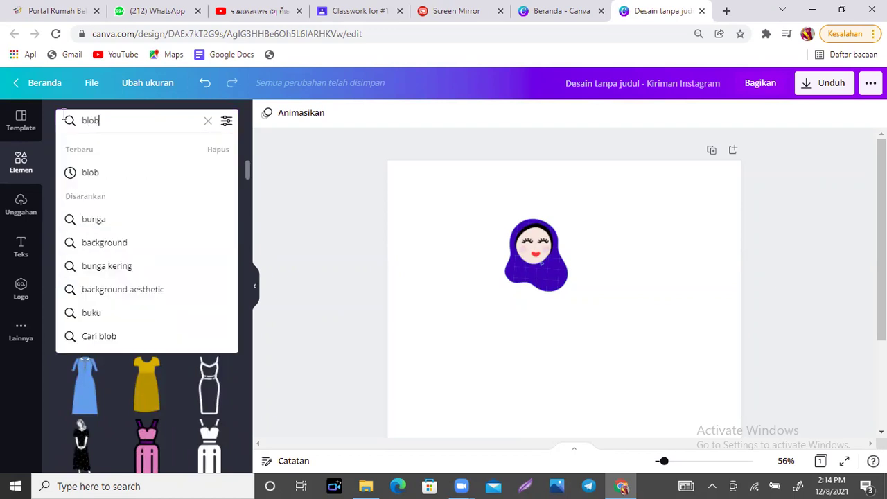
pyautogui.press('Return')
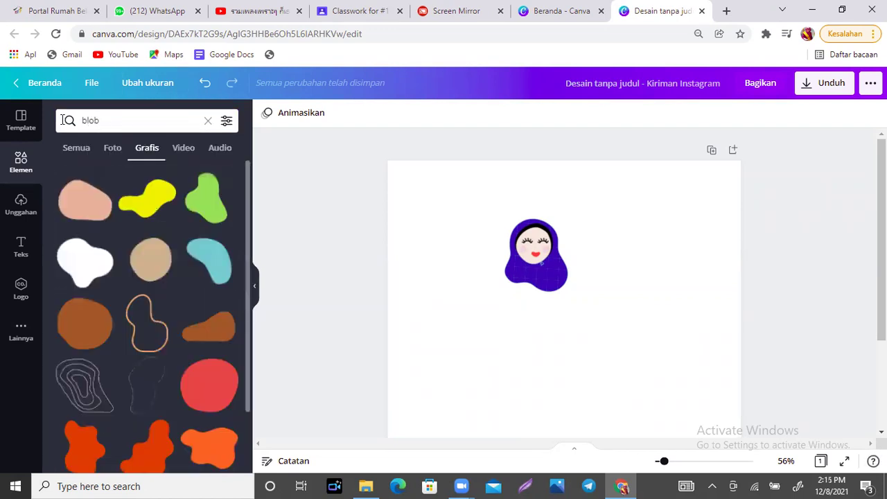
pyautogui.moveTo(248, 165); pyautogui.dragTo(250, 266)
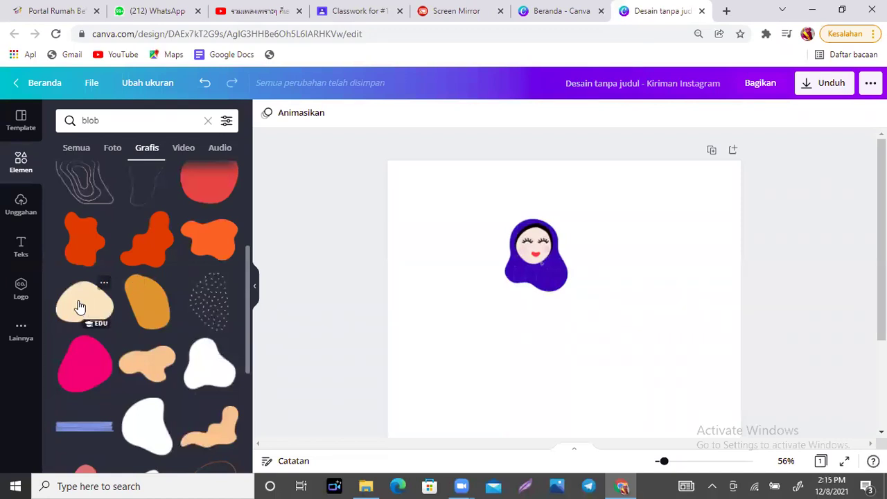
pyautogui.click(140, 420)
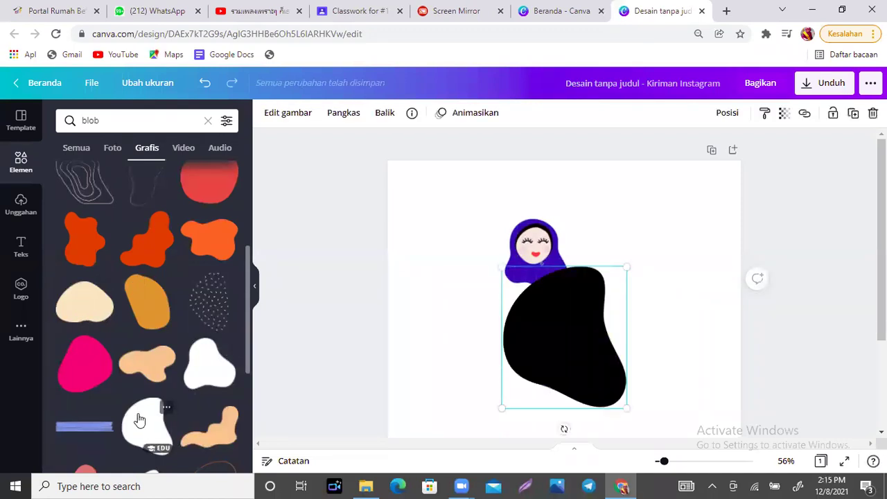
pyautogui.moveTo(564, 429); pyautogui.dragTo(575, 313)
pyautogui.moveTo(587, 430); pyautogui.dragTo(573, 360)
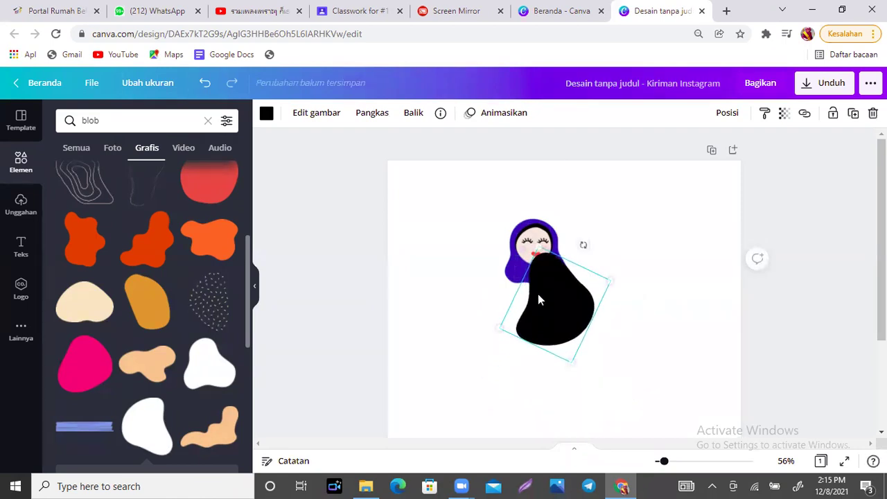
pyautogui.moveTo(554, 297); pyautogui.dragTo(550, 306)
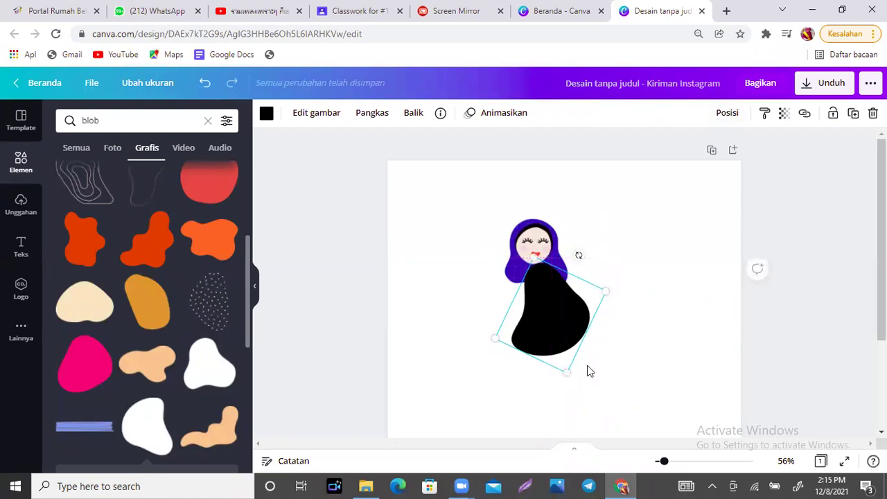
# Mirror the blob with Balik horizontal, rotate it to about 143°, and set it under the head.
pyautogui.click(414, 112)
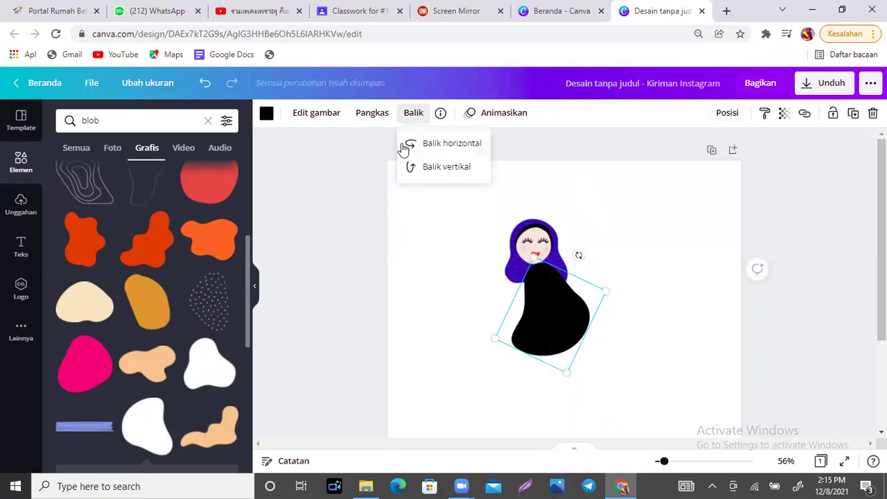
pyautogui.click(447, 150)
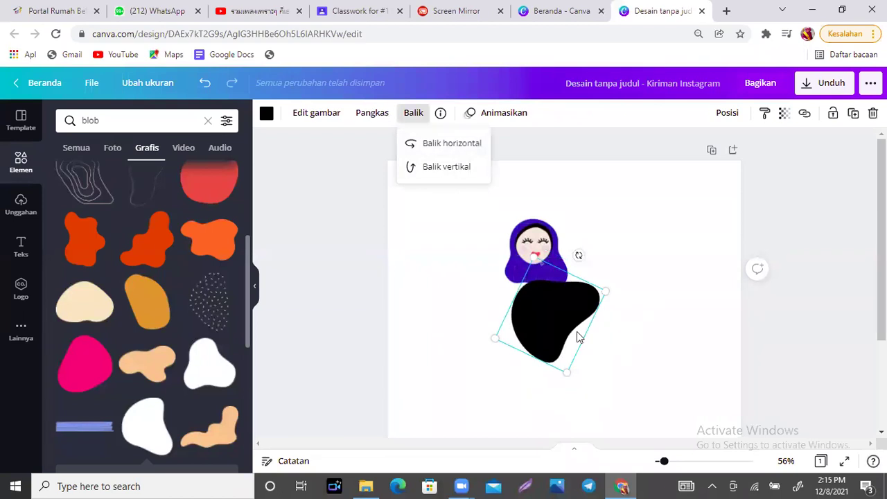
pyautogui.moveTo(579, 255); pyautogui.dragTo(500, 251)
pyautogui.moveTo(551, 307); pyautogui.dragTo(531, 312)
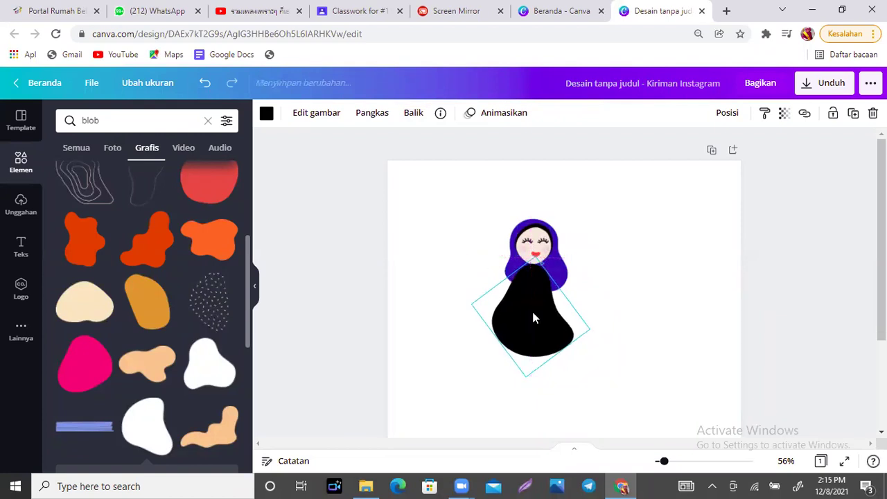
# Send the blob backward twice behind the hijab and centre it under the head.
pyautogui.click(728, 112)
pyautogui.click(652, 153)
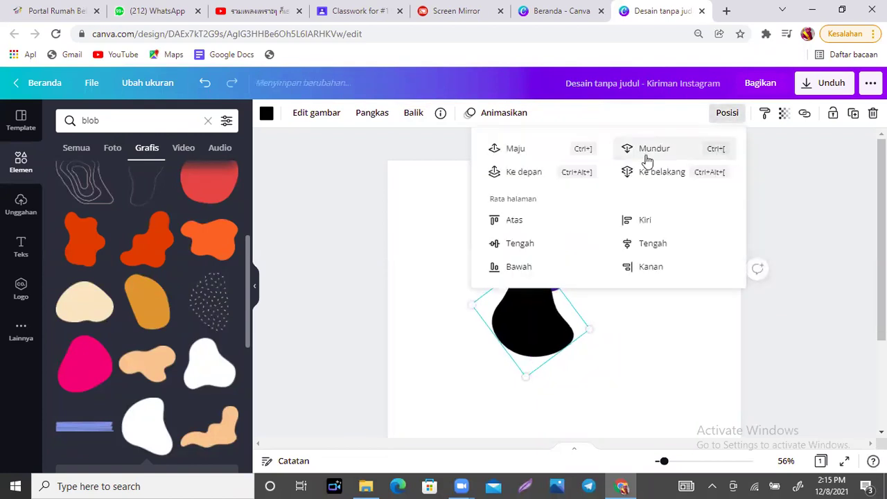
pyautogui.click(647, 154)
pyautogui.click(679, 348)
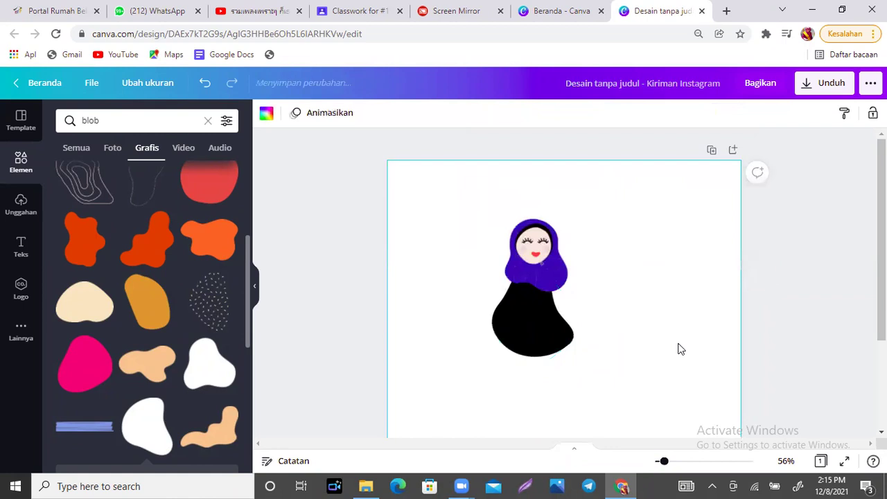
pyautogui.moveTo(542, 349); pyautogui.dragTo(540, 339)
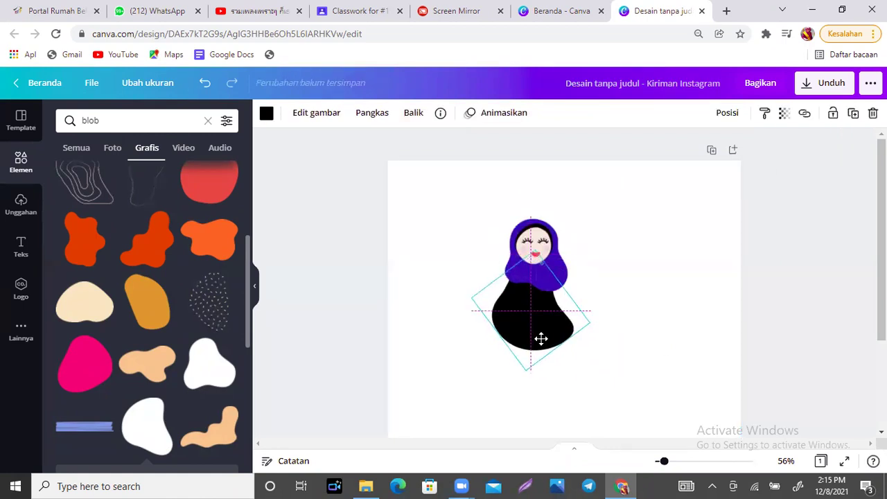
pyautogui.click(651, 351)
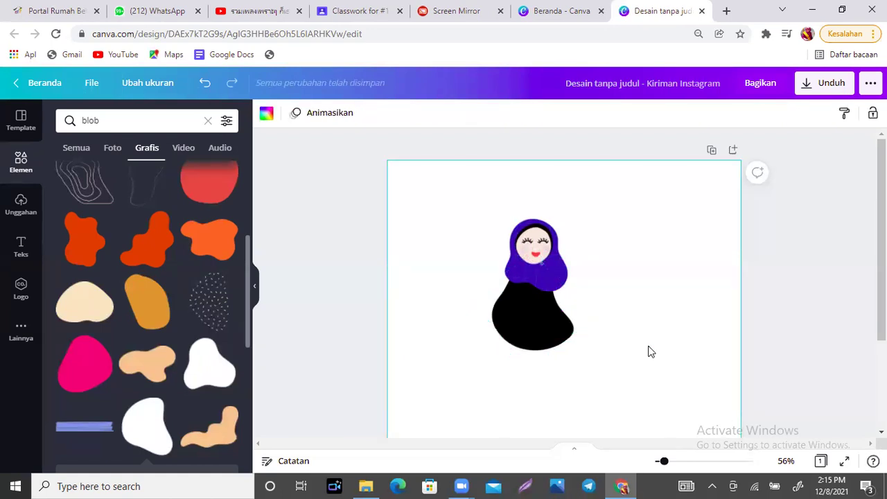
# Place a second, larger black blob low on the body as the lower dress and centre it.
pyautogui.moveTo(227, 354)
pyautogui.moveTo(248, 254); pyautogui.dragTo(248, 311)
pyautogui.moveTo(107, 355)
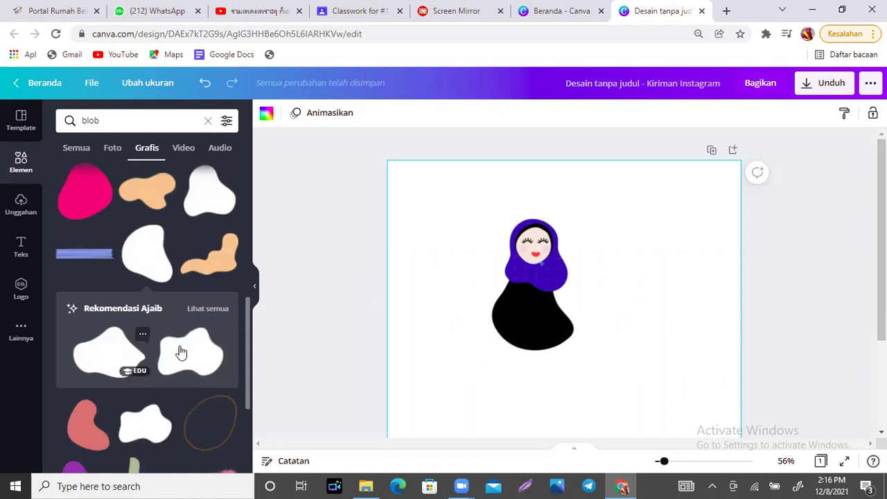
pyautogui.scroll(-3, 251, 309)
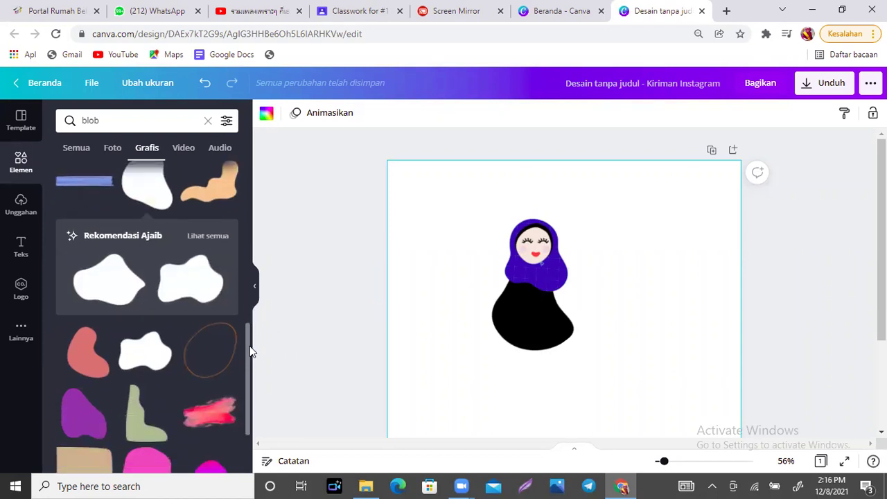
pyautogui.scroll(5, 254, 312)
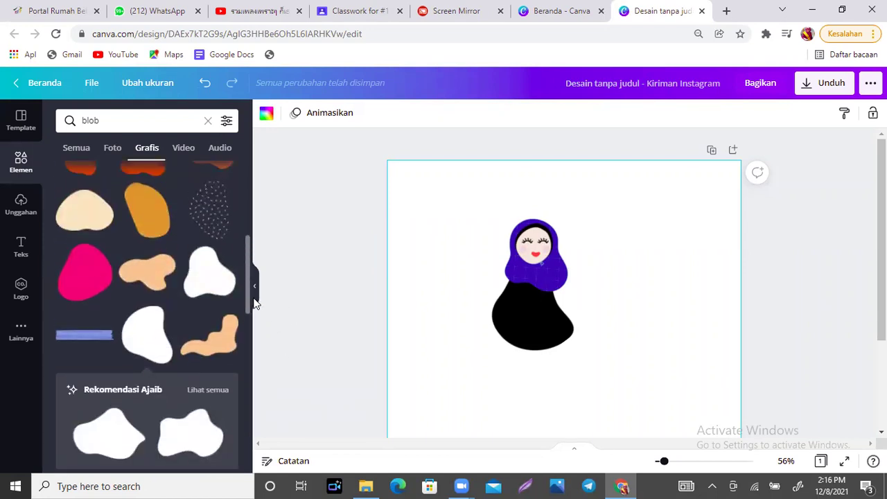
pyautogui.moveTo(203, 275); pyautogui.dragTo(541, 380)
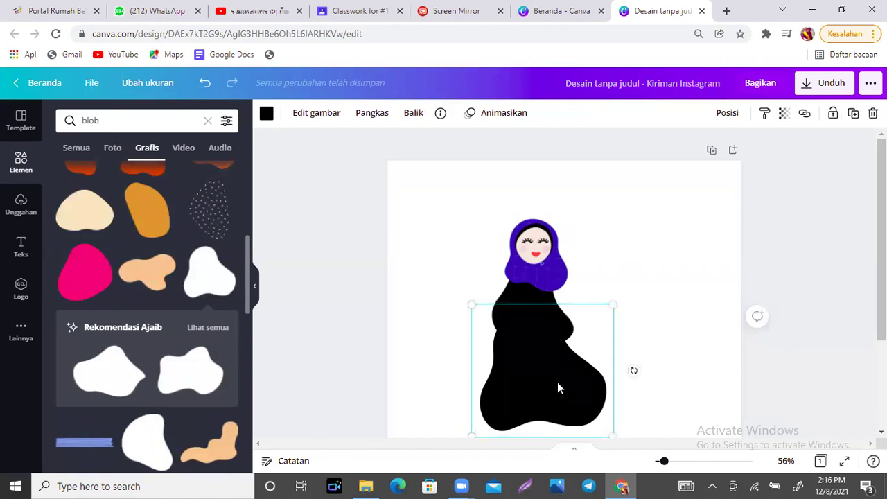
pyautogui.moveTo(536, 374)
pyautogui.mouseDown()
pyautogui.moveTo(531, 366)
pyautogui.moveTo(596, 386)
pyautogui.moveTo(543, 379)
pyautogui.mouseUp()
pyautogui.click(700, 312)
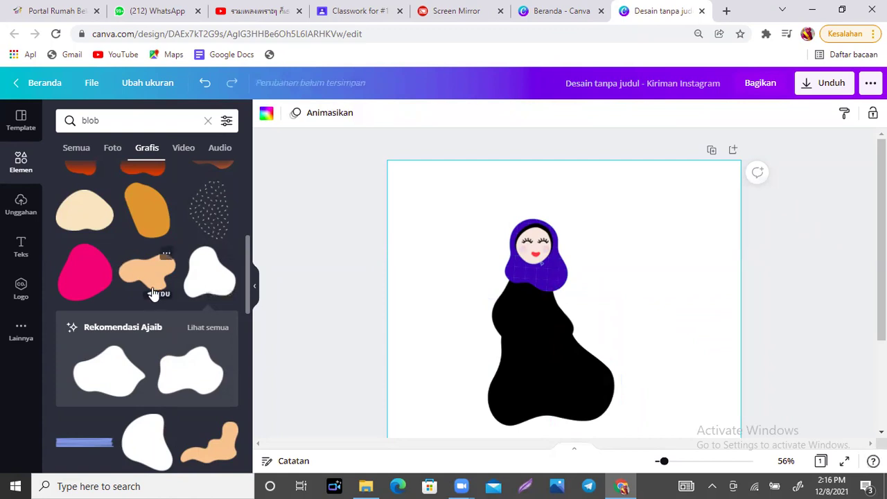
# Check the hijab's placement, then add another blob shape from the results.
pyautogui.click(514, 275)
pyautogui.click(673, 296)
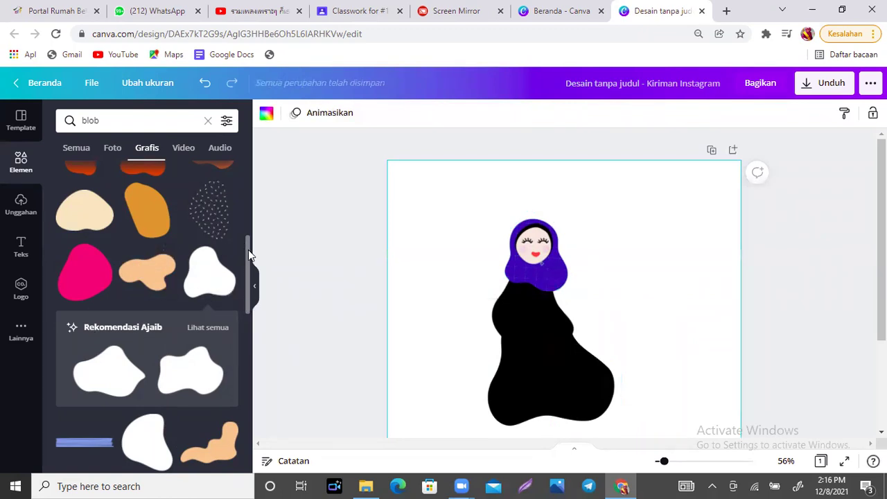
pyautogui.scroll(3, 248, 239)
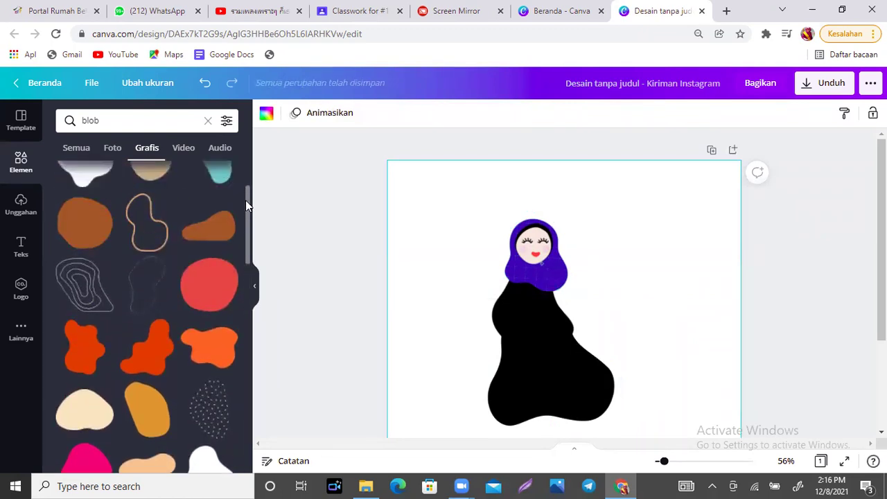
pyautogui.scroll(2, 245, 201)
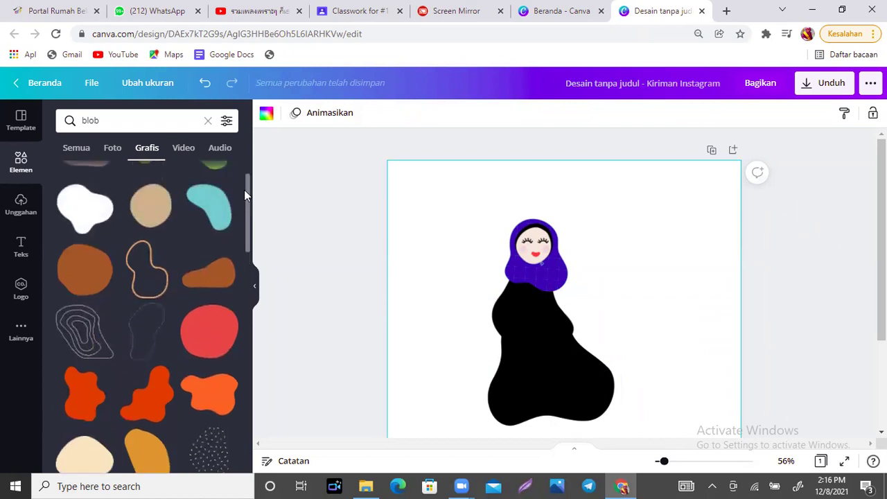
pyautogui.moveTo(246, 174); pyautogui.dragTo(244, 238)
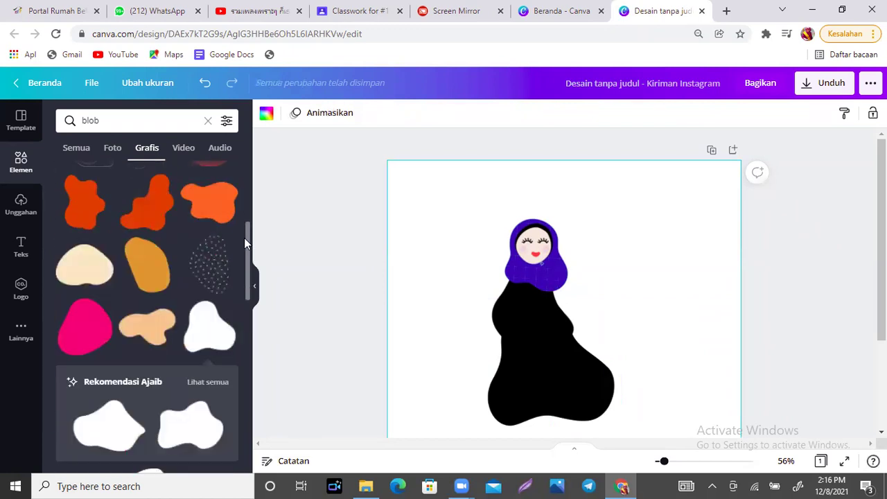
pyautogui.click(197, 329)
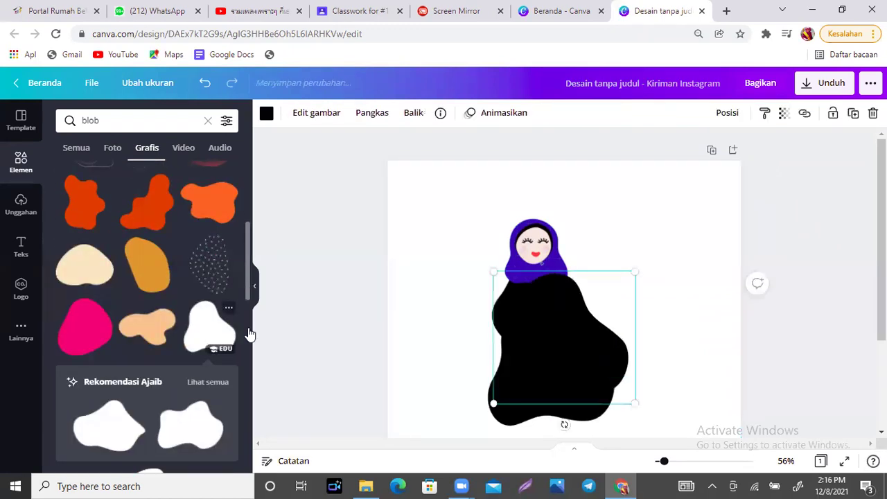
# Colour the new blob the document purple, shrink it and tilt it about 45° over the chest.
pyautogui.click(267, 113)
pyautogui.click(130, 181)
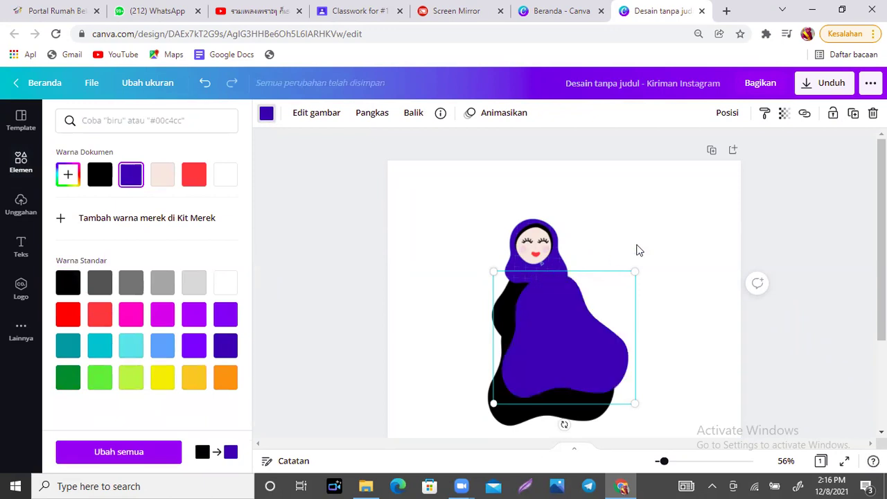
pyautogui.moveTo(492, 403); pyautogui.dragTo(530, 369)
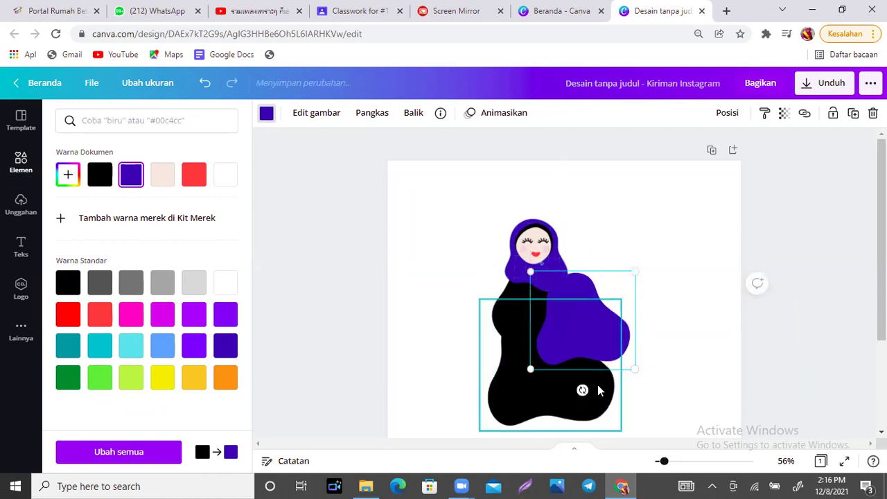
pyautogui.moveTo(583, 390); pyautogui.dragTo(544, 307)
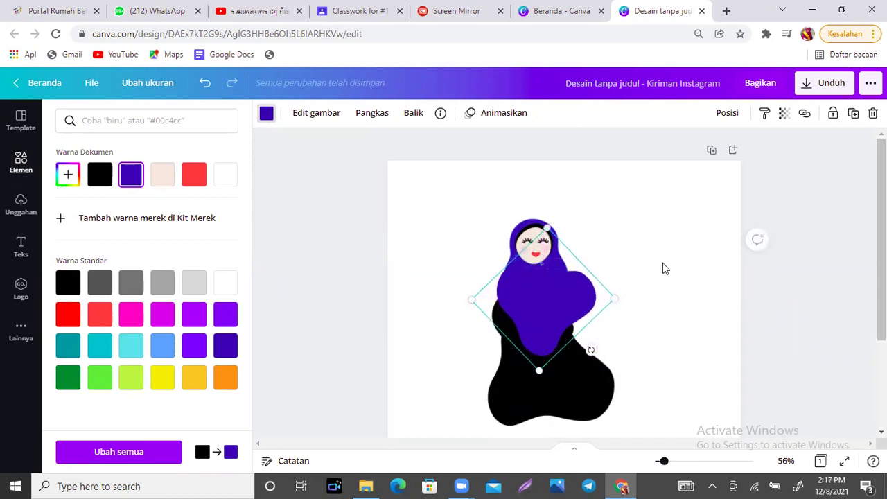
pyautogui.press('Escape')
pyautogui.press('Escape')
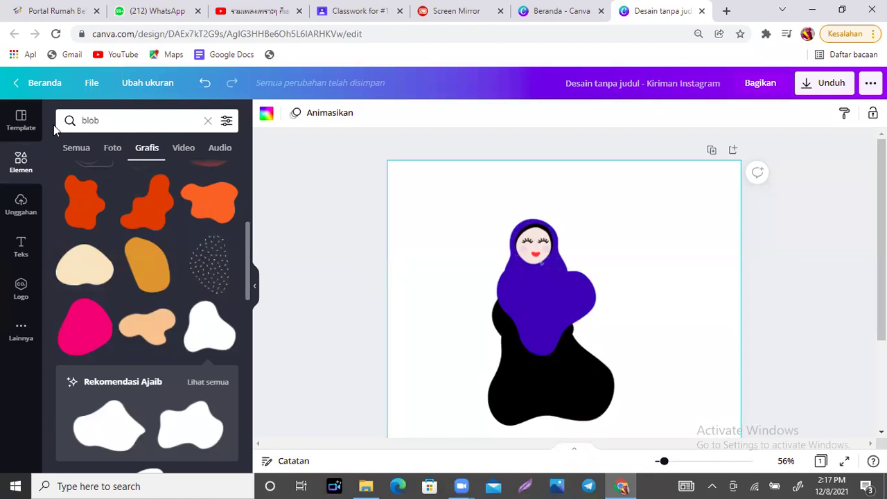
# Replace the 'blob' search with 'Bentuk' and browse the shape results.
pyautogui.click(71, 119)
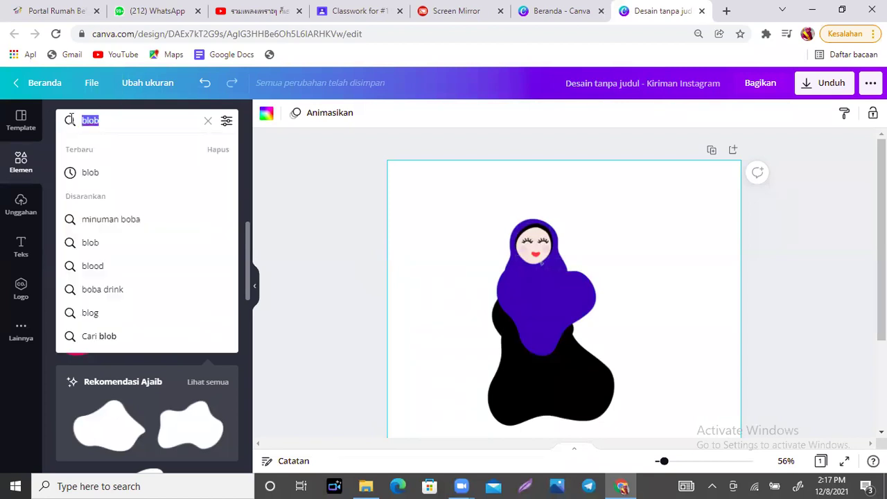
pyautogui.press('BackSpace')
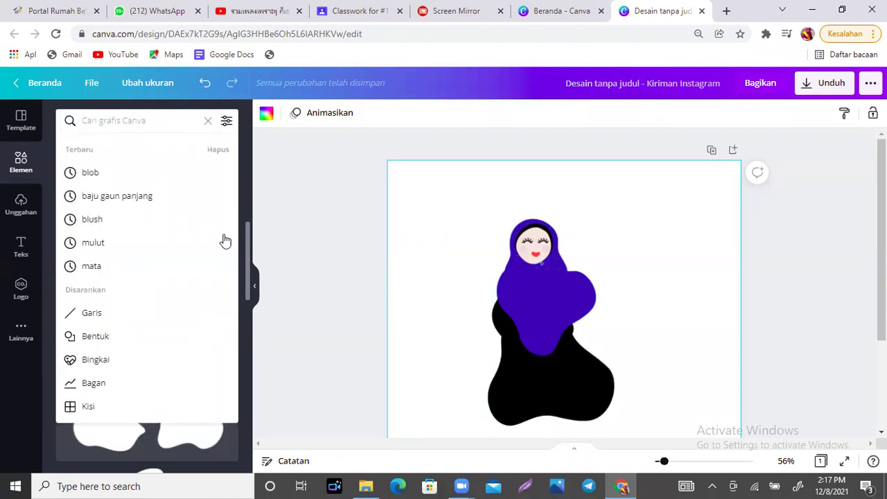
pyautogui.click(102, 336)
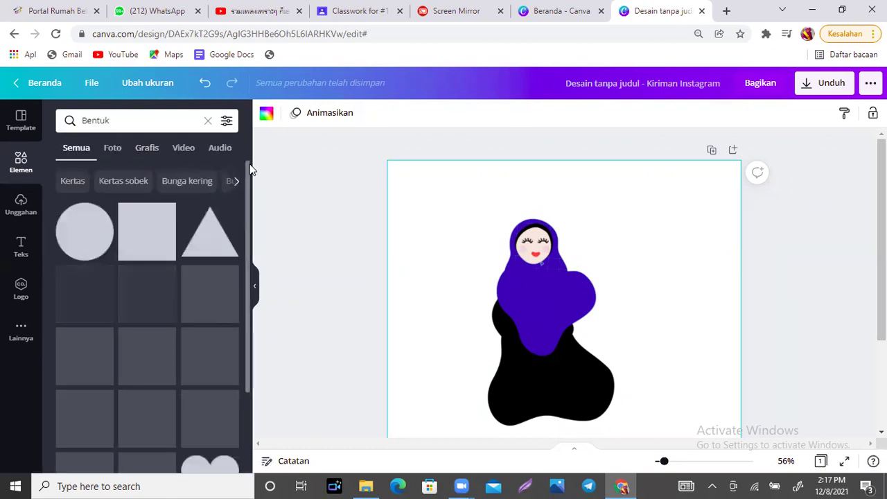
pyautogui.moveTo(251, 169); pyautogui.dragTo(247, 390)
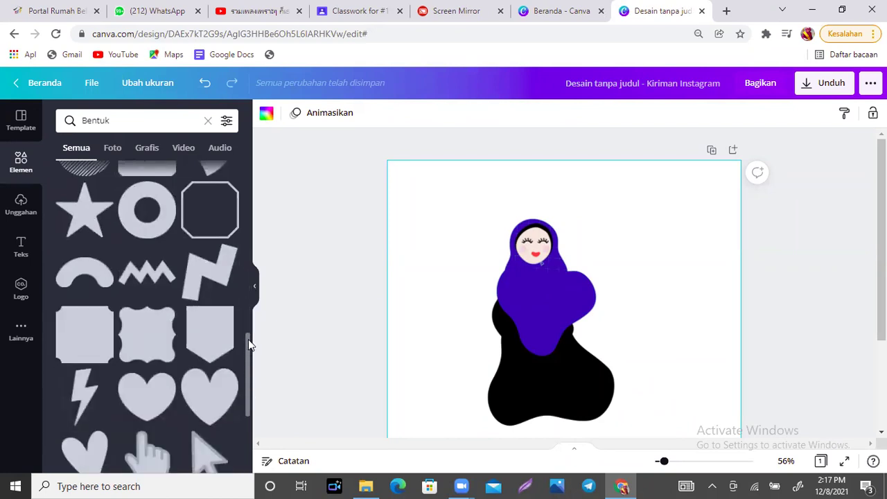
pyautogui.moveTo(248, 377); pyautogui.dragTo(249, 485)
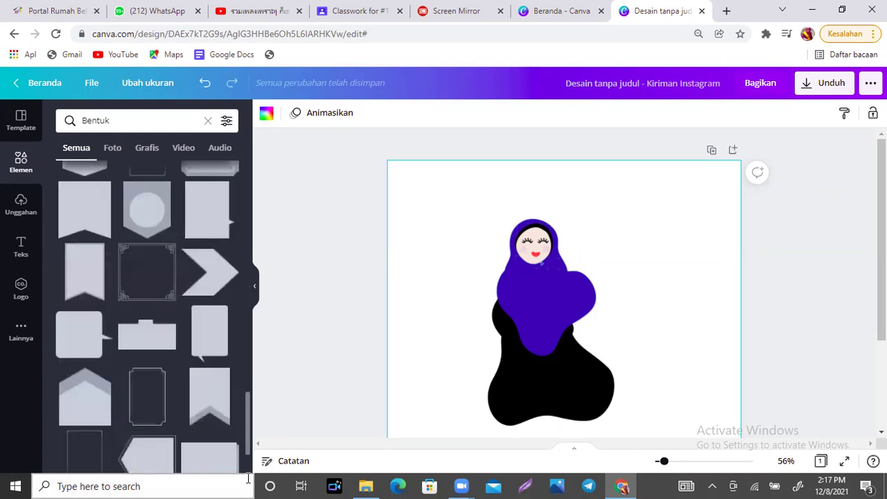
pyautogui.moveTo(250, 430); pyautogui.dragTo(249, 470)
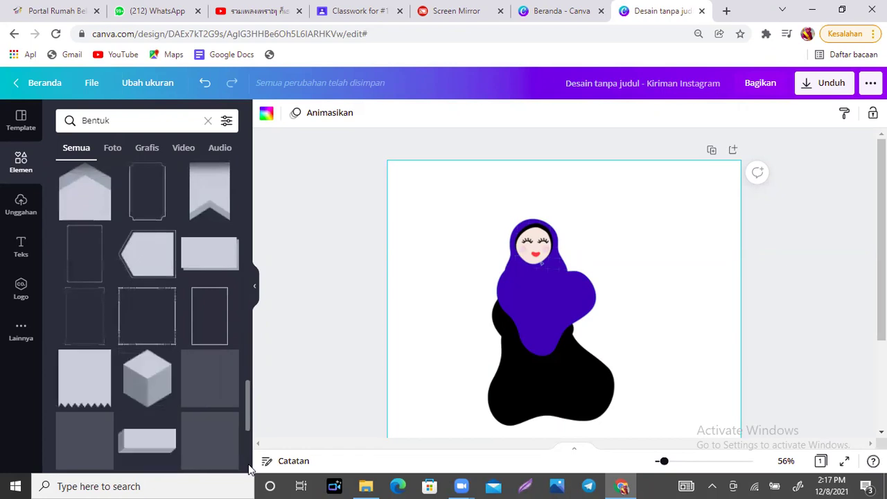
pyautogui.moveTo(247, 389); pyautogui.dragTo(249, 447)
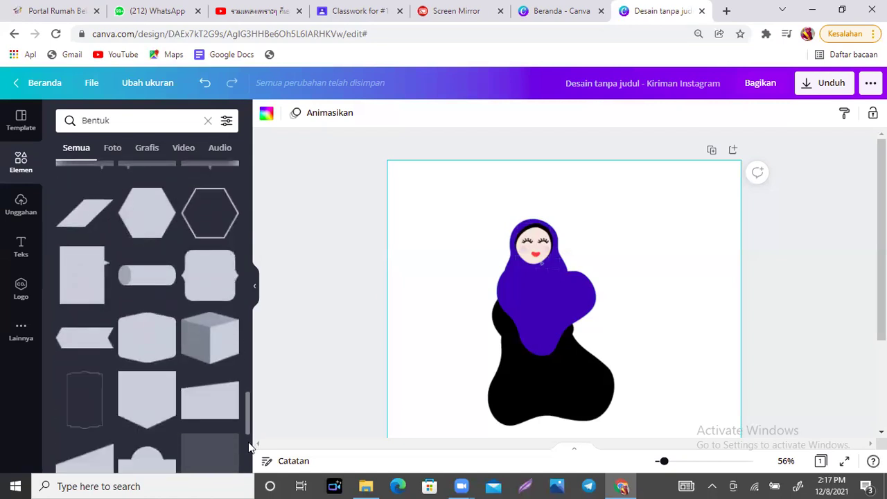
pyautogui.moveTo(248, 398); pyautogui.dragTo(250, 456)
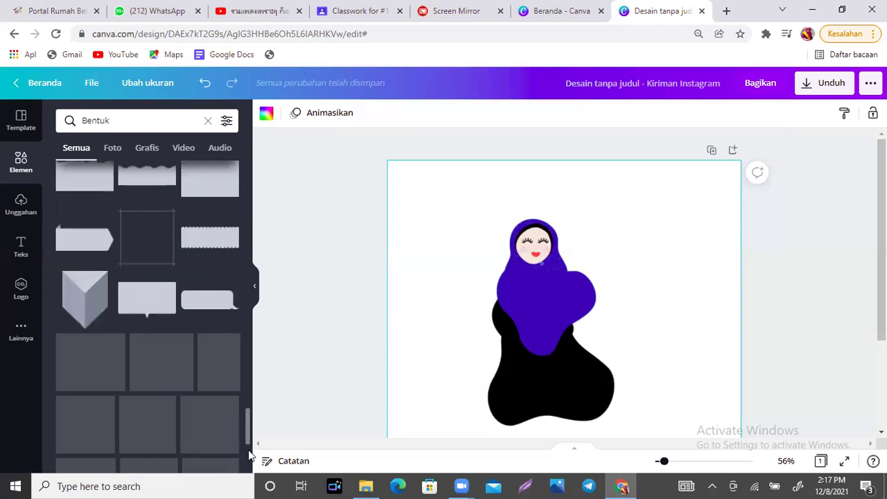
pyautogui.moveTo(247, 419); pyautogui.dragTo(253, 256)
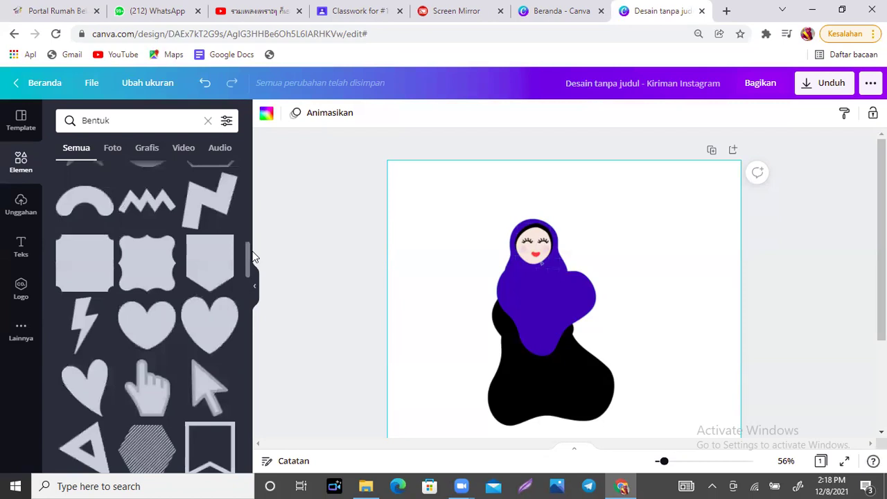
pyautogui.moveTo(249, 262); pyautogui.dragTo(250, 337)
# Add a banner shape, shrink it to a narrow band, colour it light grey and tilt it steeply.
pyautogui.click(67, 355)
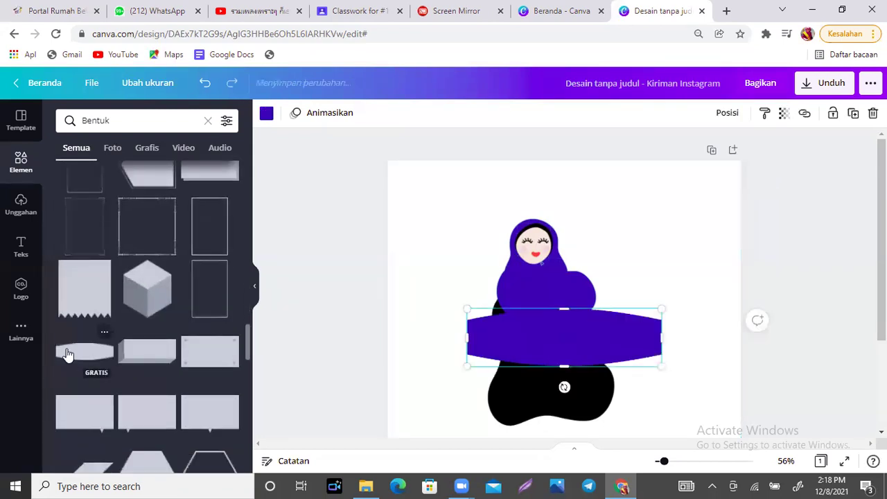
pyautogui.moveTo(625, 359); pyautogui.dragTo(536, 329)
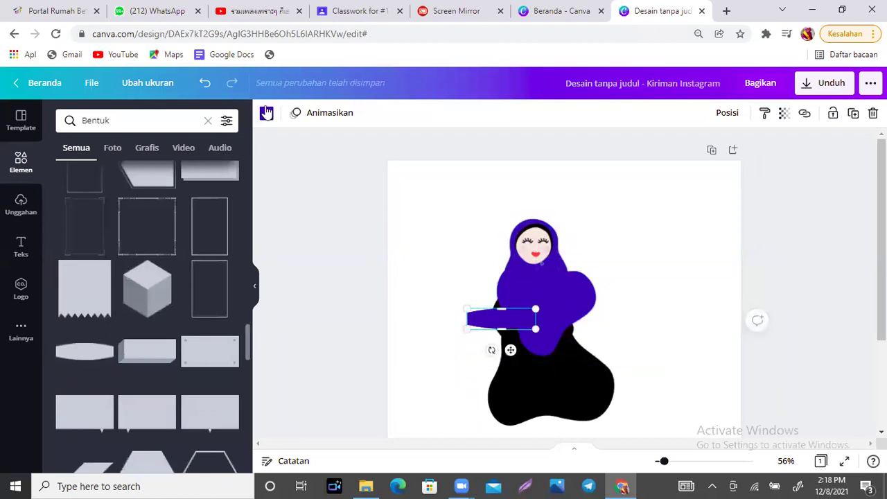
pyautogui.click(267, 113)
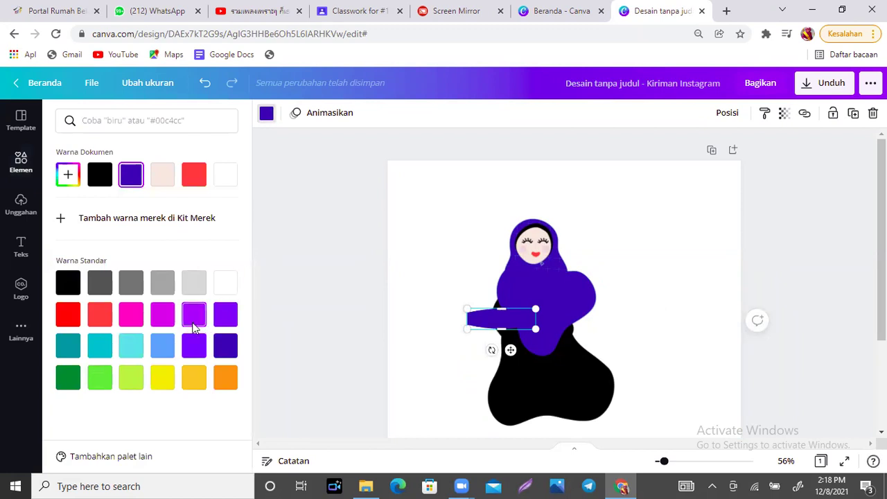
pyautogui.click(195, 283)
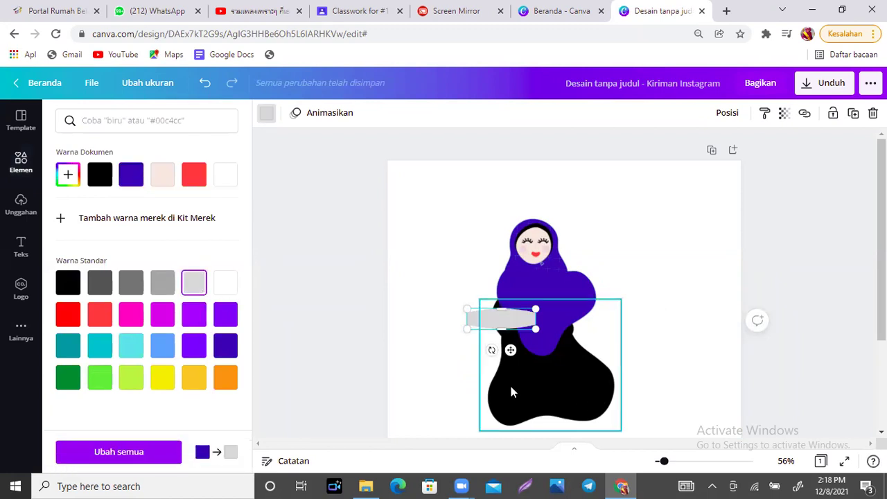
pyautogui.moveTo(493, 350); pyautogui.dragTo(502, 305)
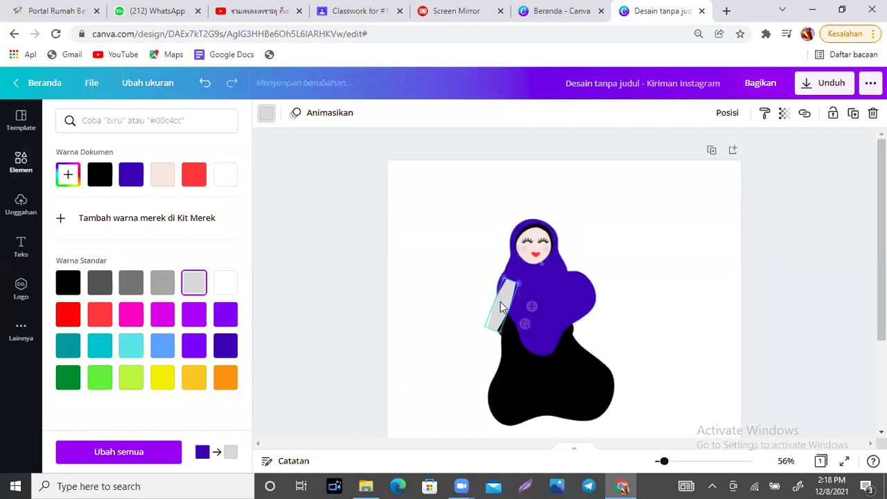
# Send the grey band back two layers behind the purple hijab.
pyautogui.click(721, 114)
pyautogui.click(650, 150)
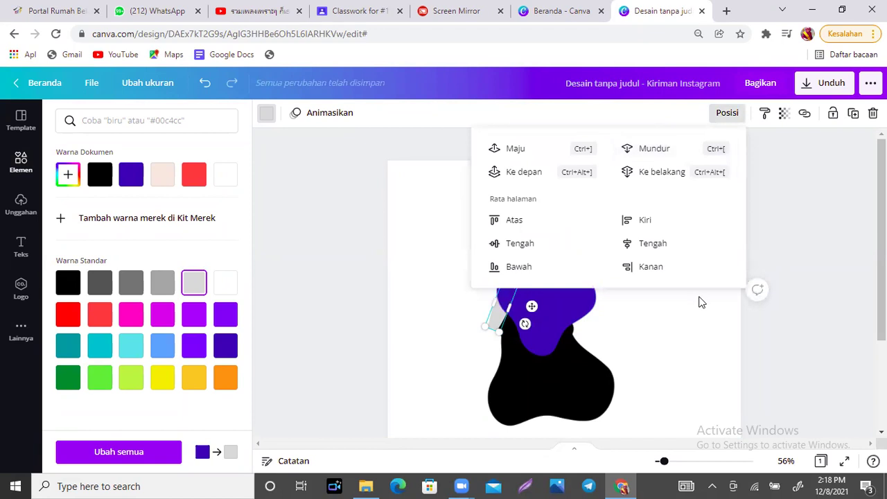
pyautogui.click(698, 300)
pyautogui.click(698, 301)
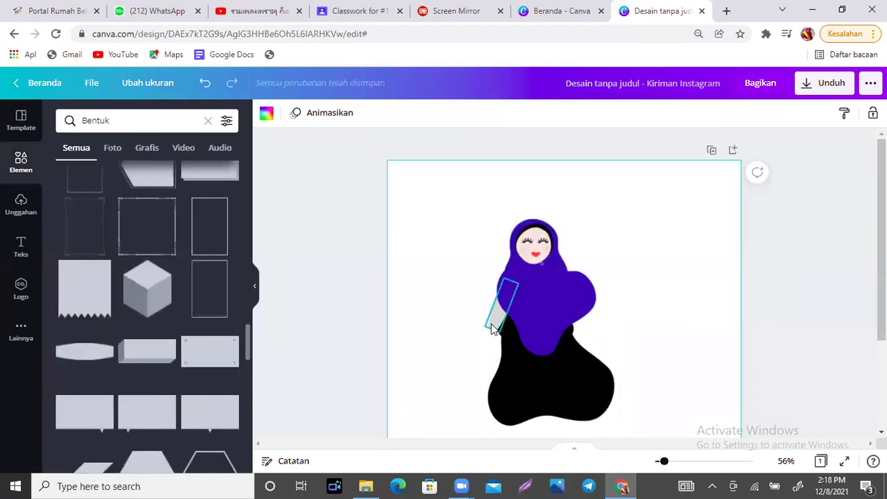
# Nudge the grey band along the figure's left side and adjust its tilt.
pyautogui.click(488, 325)
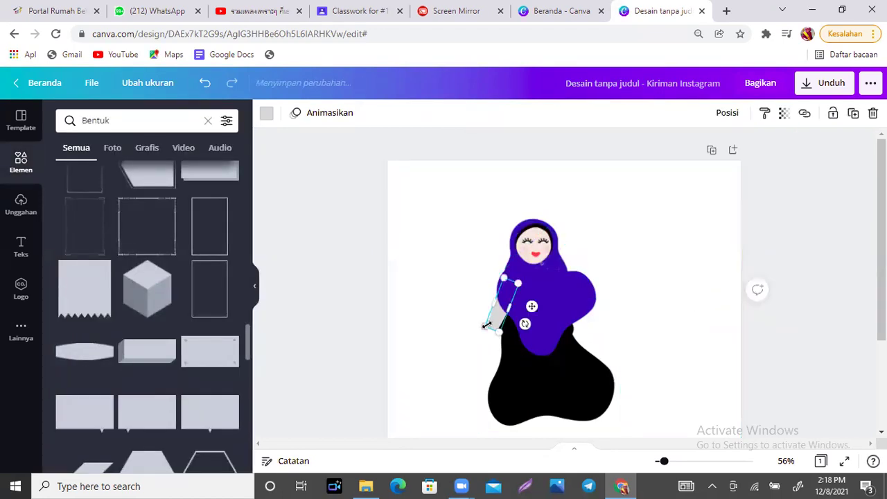
pyautogui.moveTo(501, 339); pyautogui.dragTo(504, 346)
pyautogui.click(661, 330)
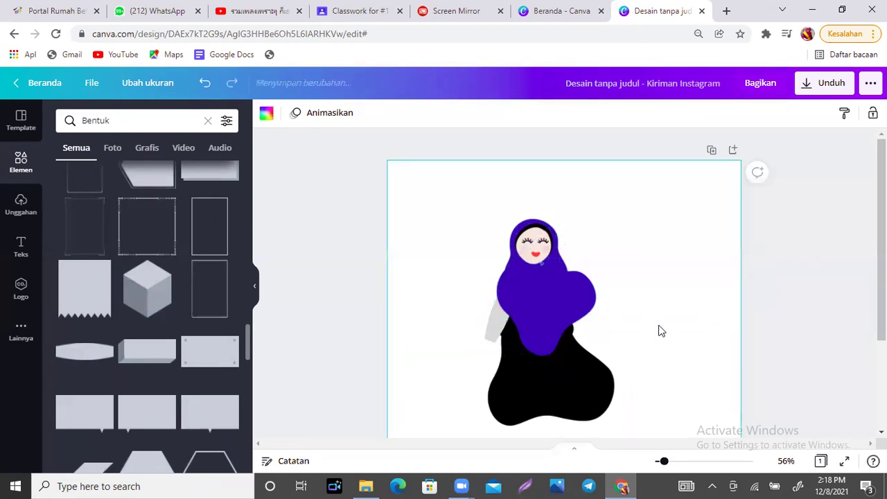
pyautogui.click(490, 336)
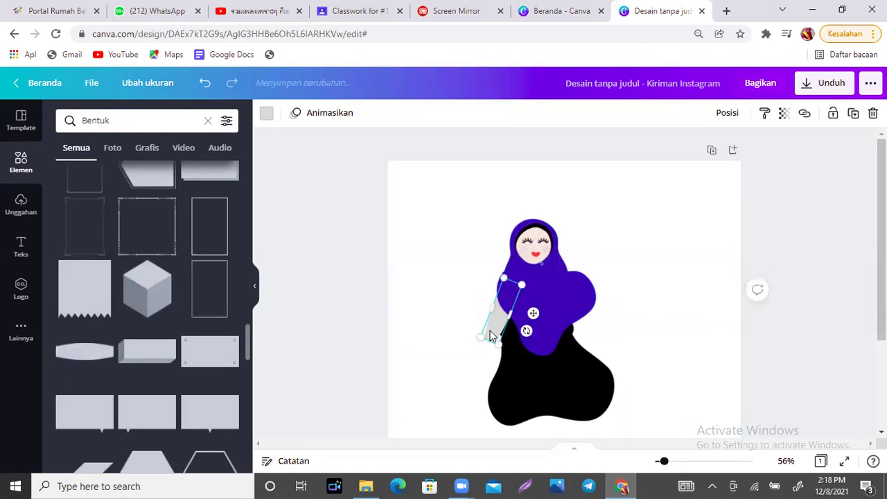
pyautogui.moveTo(490, 330); pyautogui.dragTo(496, 337)
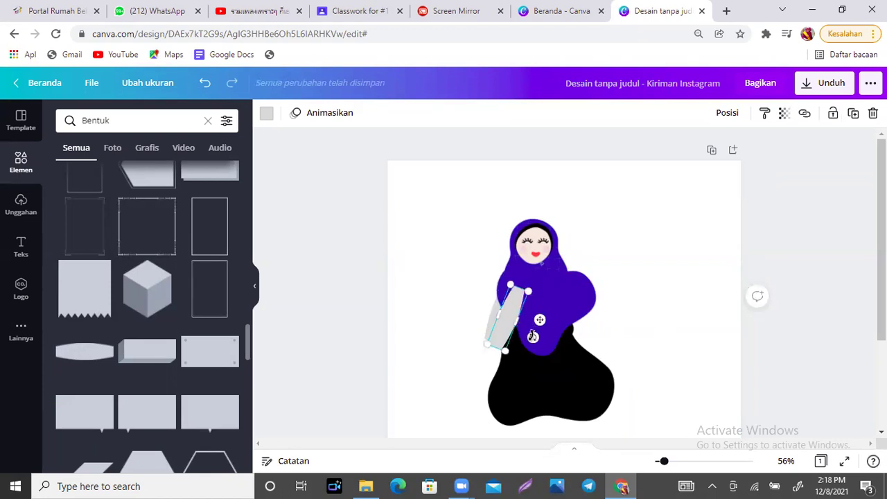
pyautogui.moveTo(556, 337); pyautogui.dragTo(576, 330)
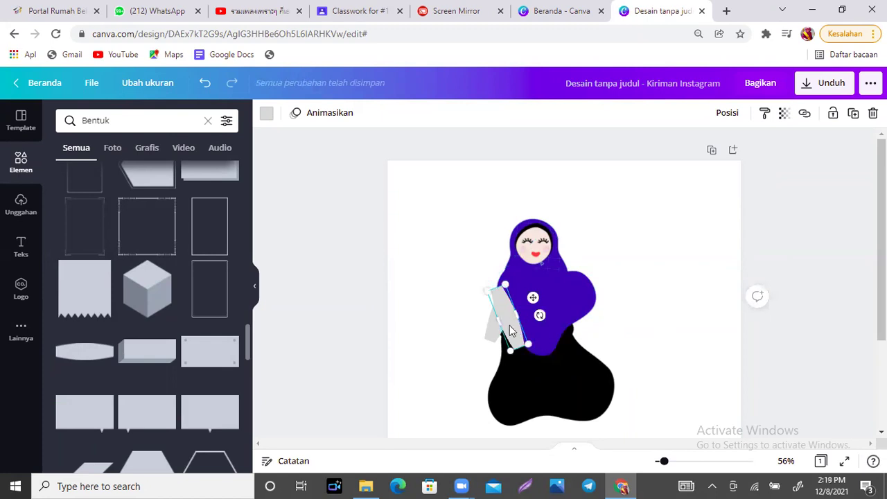
# Place a grey band on the hijab's right side, rotate it to about -68° and shrink it.
pyautogui.moveTo(508, 324); pyautogui.dragTo(572, 302)
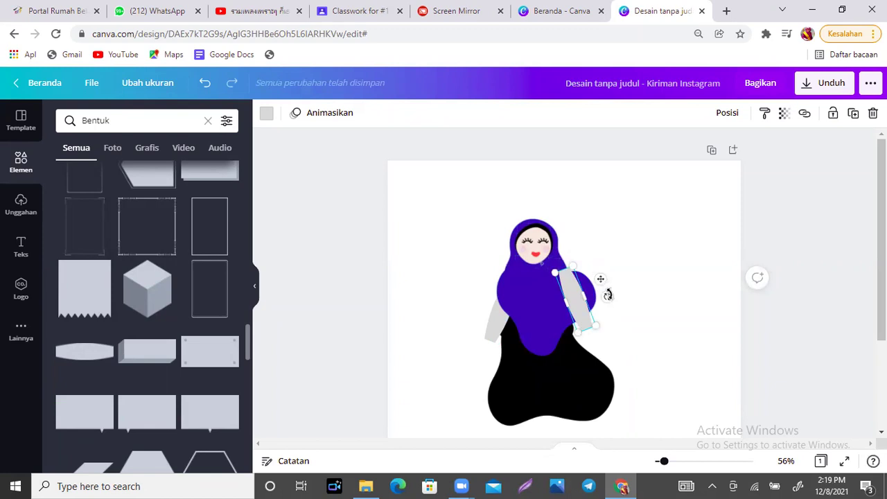
pyautogui.moveTo(608, 295); pyautogui.dragTo(548, 306)
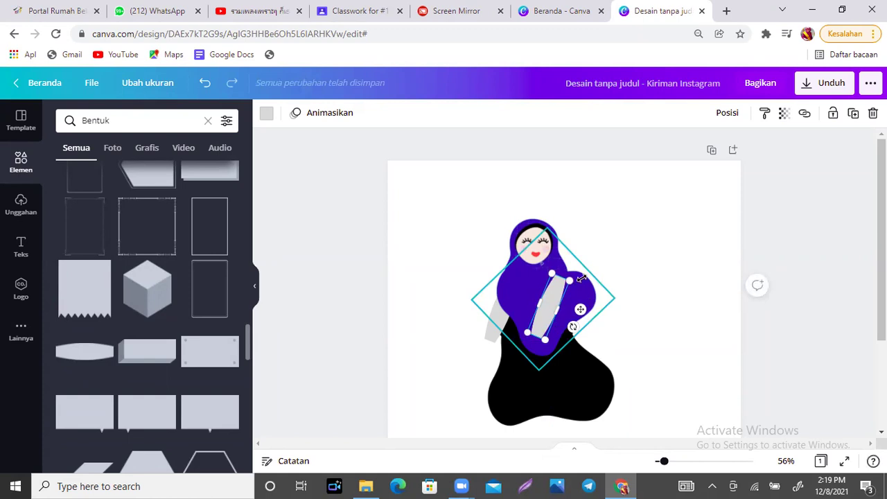
pyautogui.moveTo(572, 280); pyautogui.dragTo(565, 287)
pyautogui.click(688, 261)
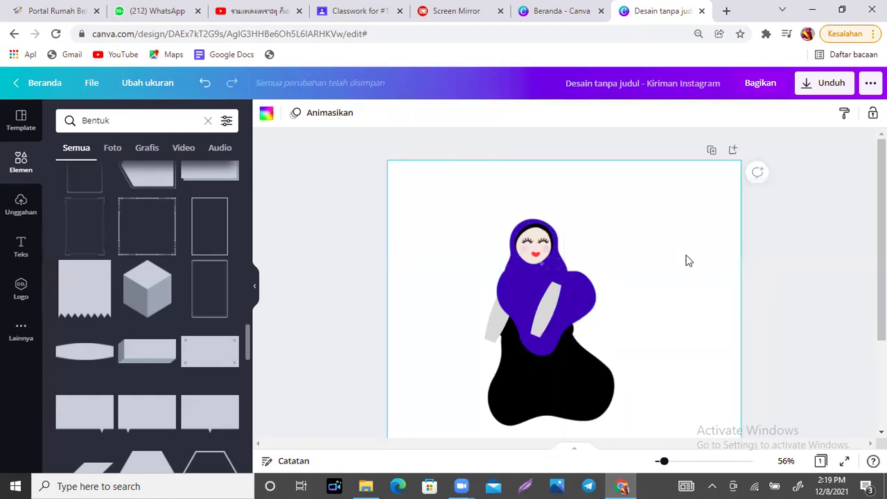
# Narrow the left arm piece and move the diagonal arm piece left and down.
pyautogui.click(490, 335)
pyautogui.moveTo(503, 330); pyautogui.dragTo(505, 325)
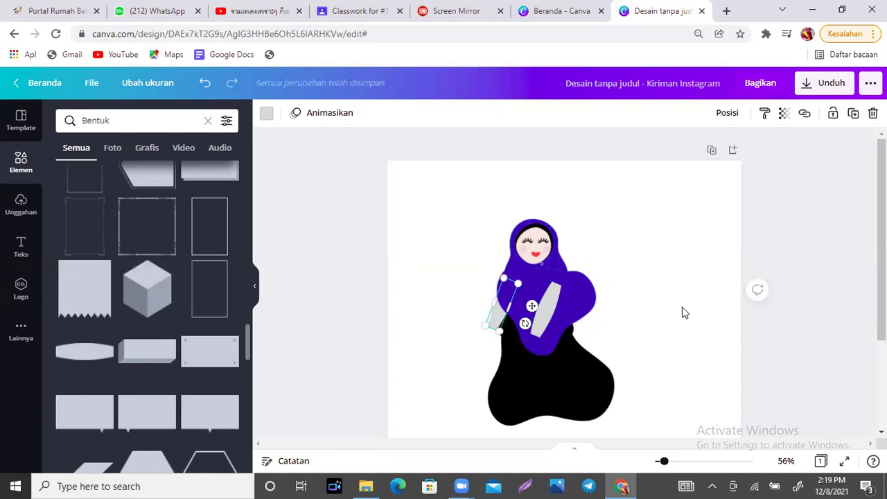
pyautogui.click(683, 311)
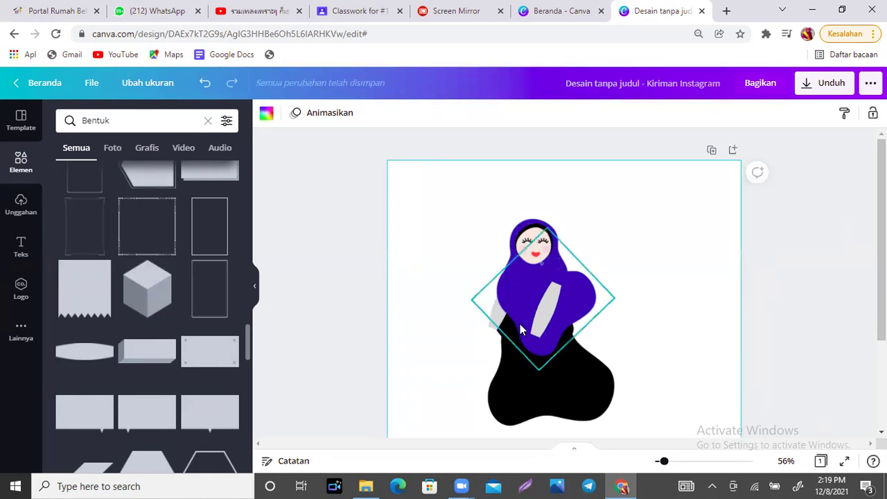
pyautogui.click(544, 326)
pyautogui.moveTo(544, 326); pyautogui.dragTo(572, 333)
pyautogui.click(560, 279)
pyautogui.moveTo(560, 280); pyautogui.dragTo(513, 302)
# Shift the right arm piece slightly right and move the left arm up onto the sleeve.
pyautogui.click(551, 322)
pyautogui.click(551, 322)
pyautogui.click(549, 304)
pyautogui.moveTo(550, 304)
pyautogui.mouseDown()
pyautogui.moveTo(565, 310)
pyautogui.moveTo(578, 341)
pyautogui.moveTo(561, 307)
pyautogui.mouseUp()
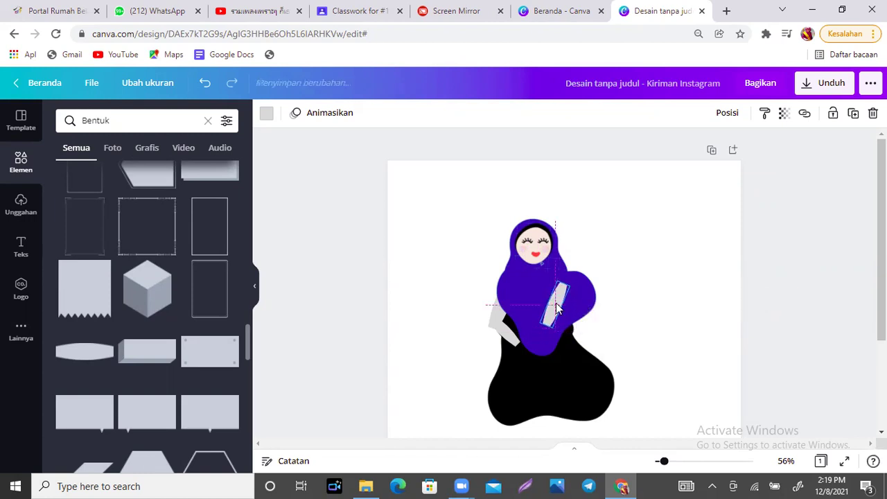
pyautogui.moveTo(511, 347); pyautogui.dragTo(520, 328)
pyautogui.click(673, 281)
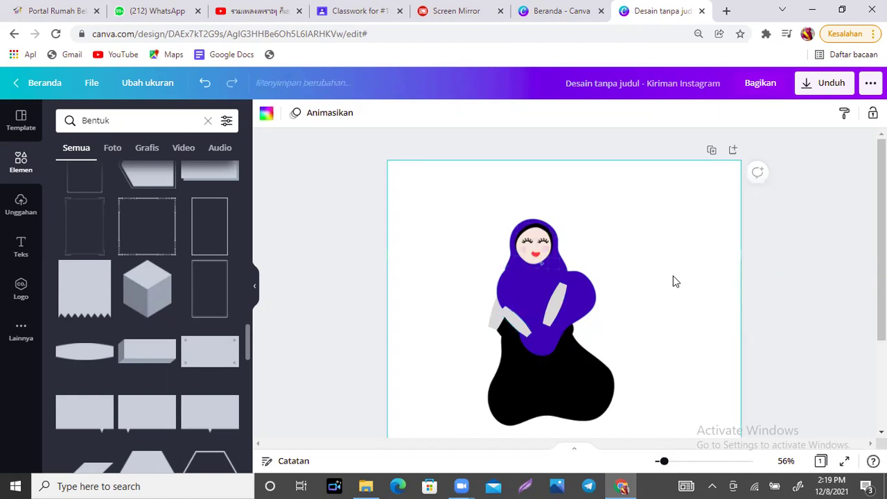
# Drag both grey arm pieces onto the front of the body.
pyautogui.moveTo(490, 326); pyautogui.dragTo(512, 341)
pyautogui.keyDown('shift'); pyautogui.click(558, 305); pyautogui.keyUp('shift')
pyautogui.moveTo(556, 309); pyautogui.dragTo(511, 309)
pyautogui.click(518, 307)
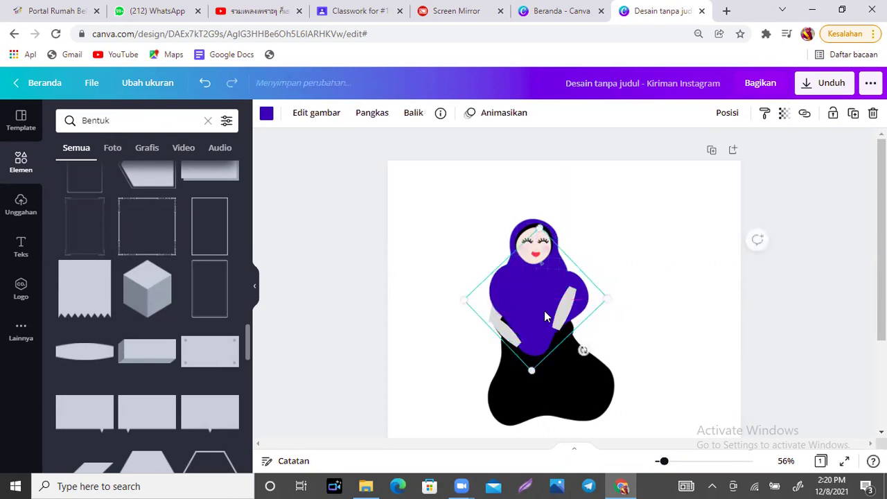
pyautogui.click(565, 316)
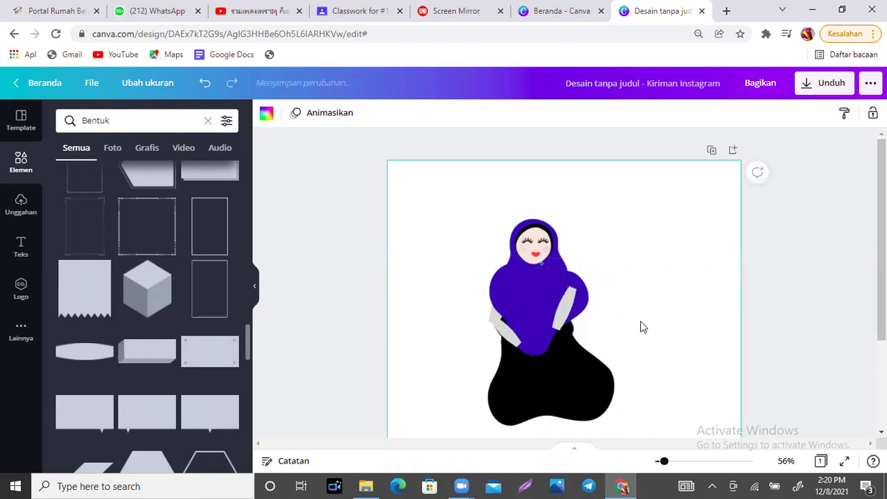
pyautogui.click(508, 331)
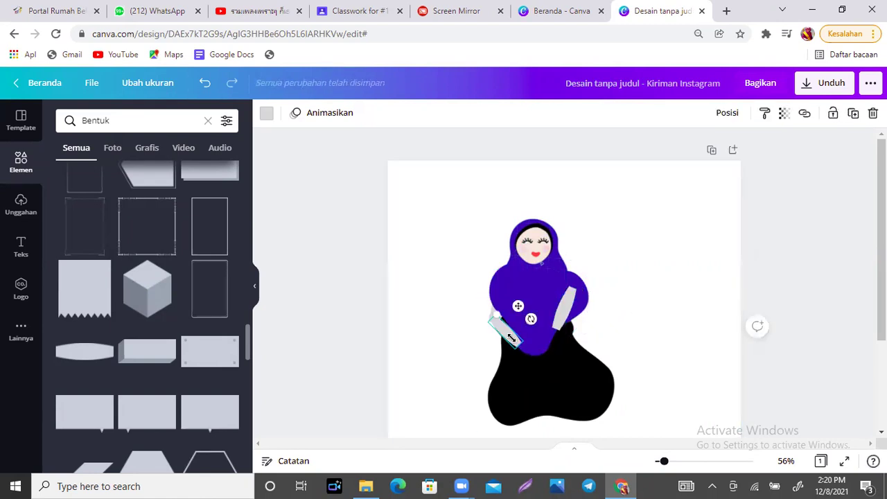
pyautogui.moveTo(512, 338); pyautogui.dragTo(470, 280)
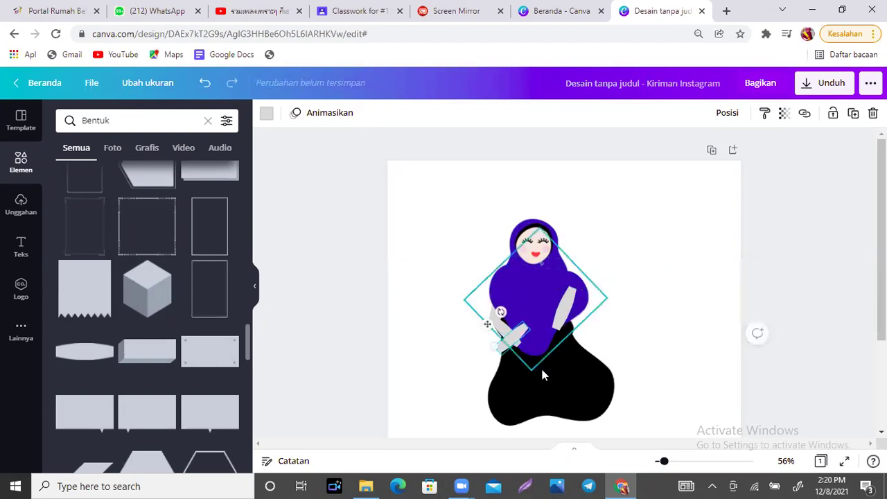
pyautogui.moveTo(485, 323); pyautogui.dragTo(521, 316)
pyautogui.click(645, 326)
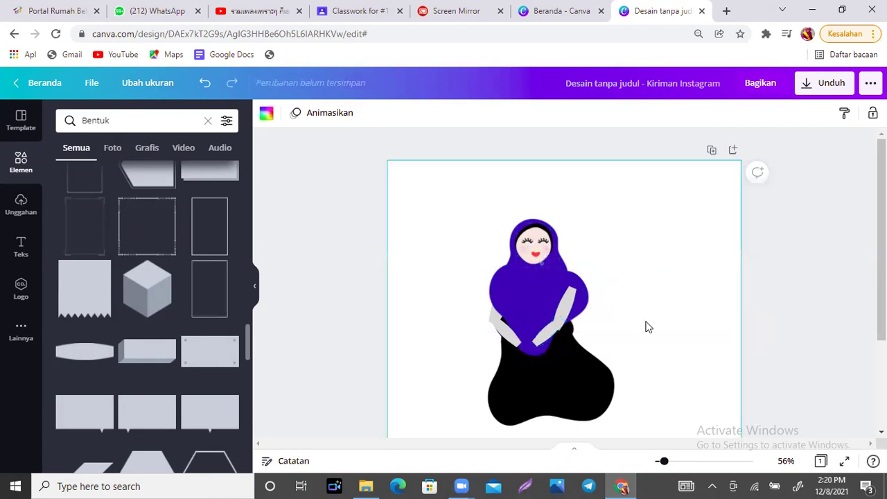
# Rotate the right grey arm to about -62° so it angles across the chest.
pyautogui.click(563, 324)
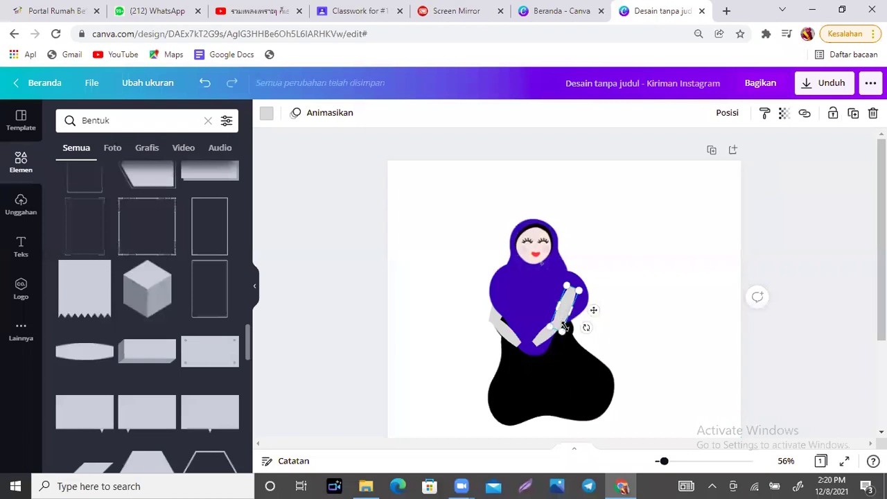
pyautogui.moveTo(585, 327)
pyautogui.mouseDown()
pyautogui.moveTo(603, 346)
pyautogui.moveTo(584, 327)
pyautogui.mouseUp()
pyautogui.click(619, 334)
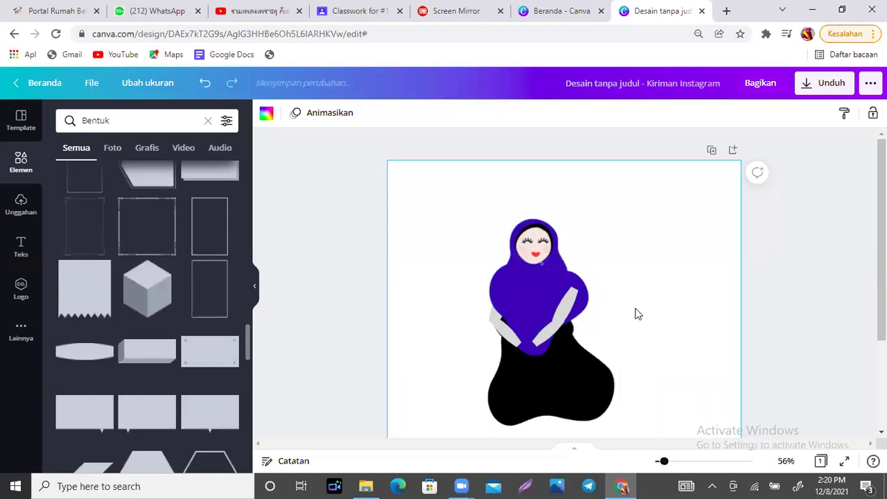
pyautogui.click(565, 311)
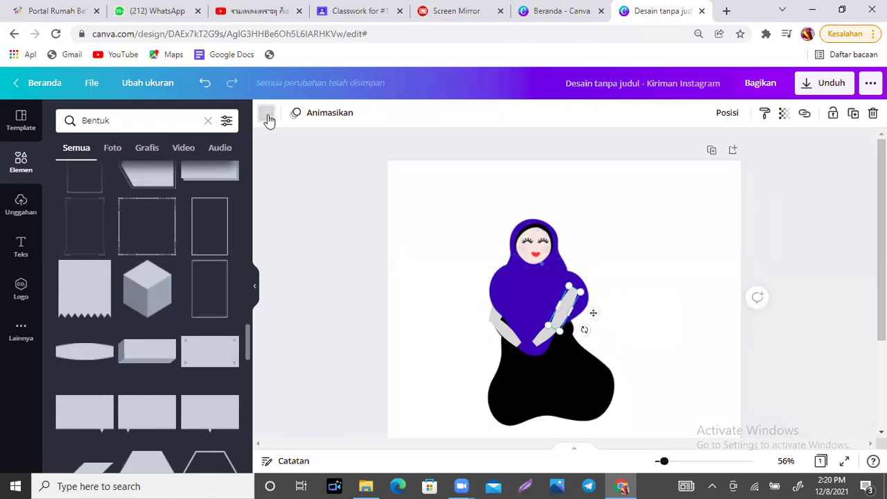
# Recolour the arm pieces to the custom pinkish-brown skin tone #B87070.
pyautogui.click(269, 118)
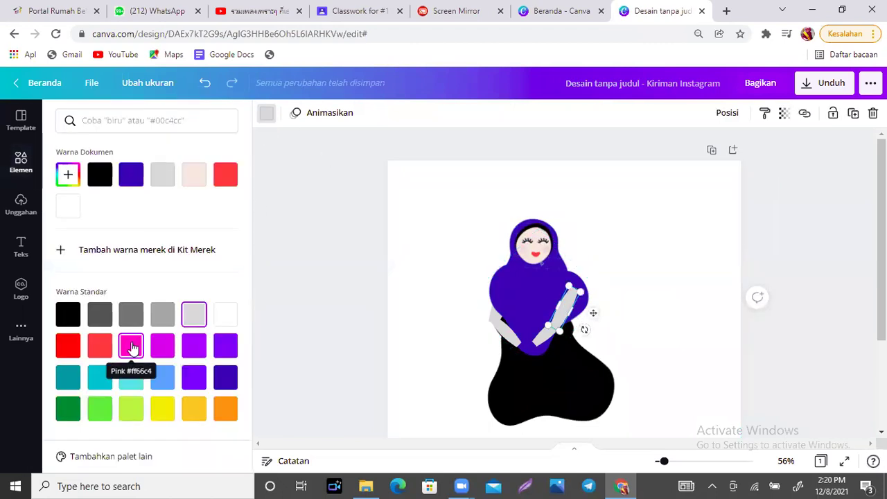
pyautogui.click(198, 409)
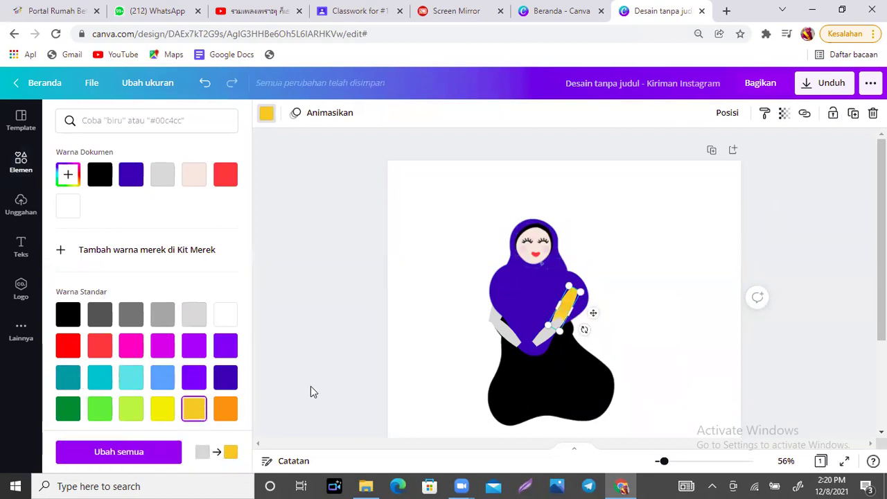
pyautogui.moveTo(248, 365); pyautogui.dragTo(251, 434)
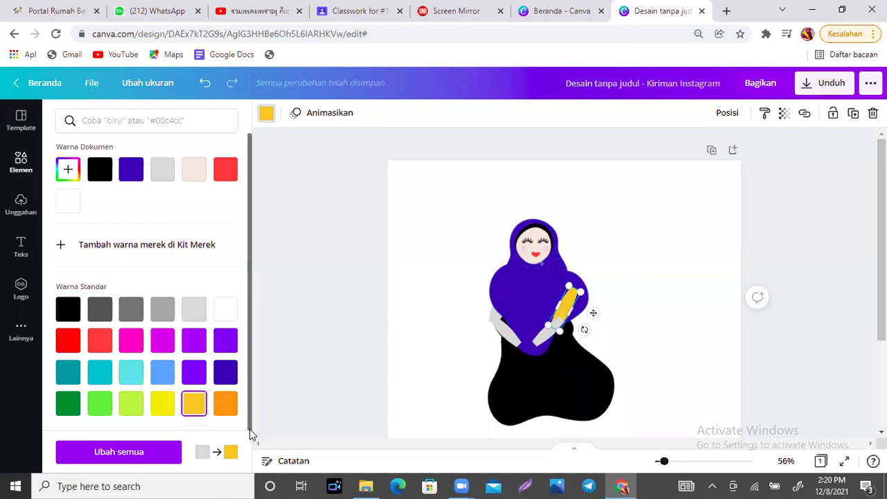
pyautogui.click(68, 312)
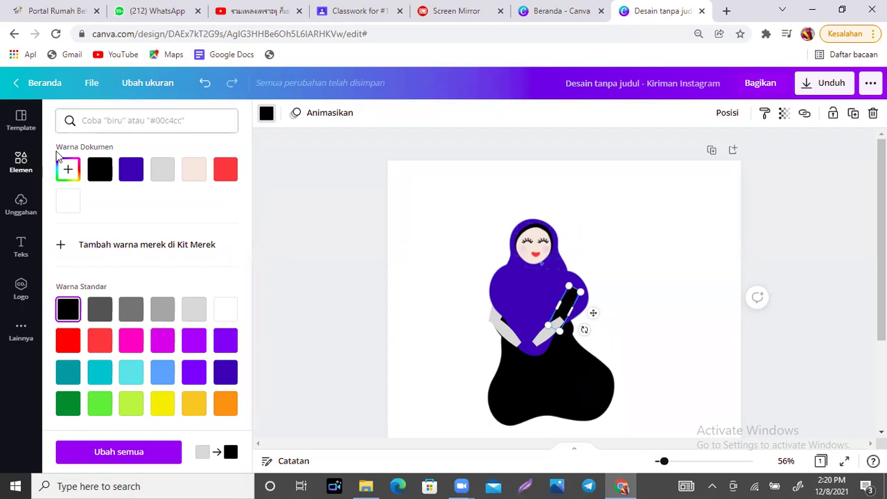
pyautogui.click(68, 169)
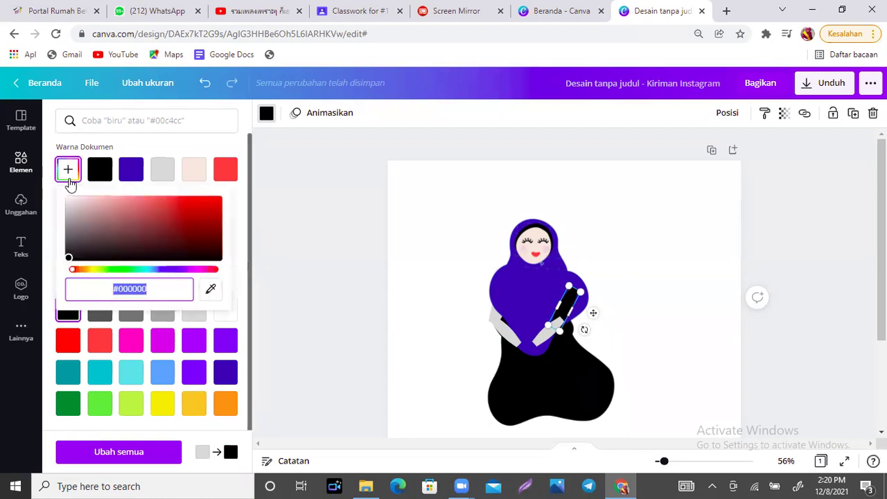
pyautogui.click(187, 203)
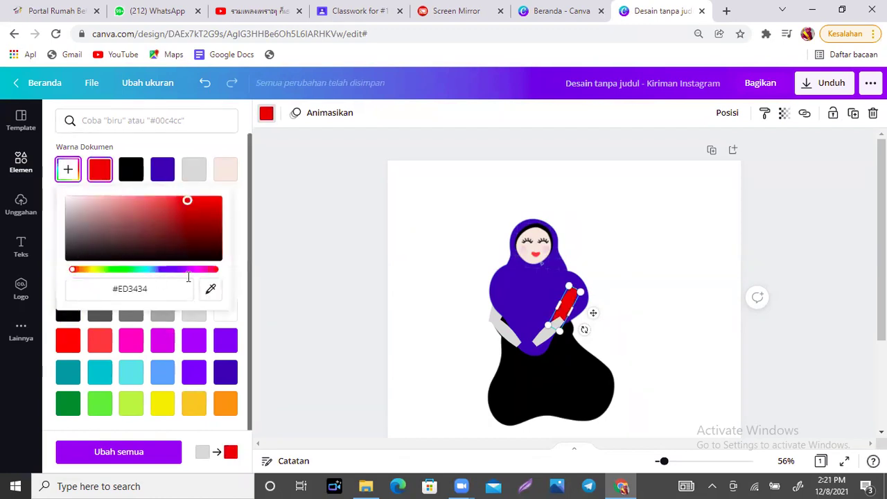
pyautogui.click(108, 239)
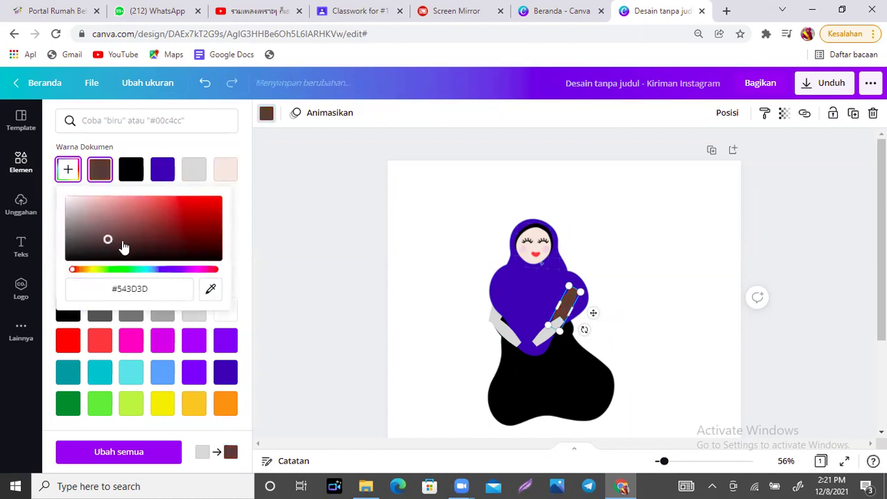
pyautogui.moveTo(107, 239); pyautogui.dragTo(126, 213)
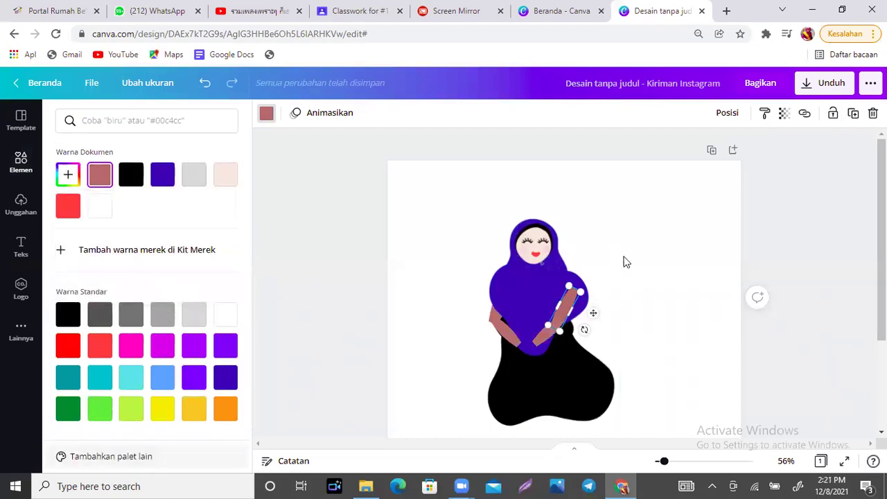
pyautogui.click(646, 278)
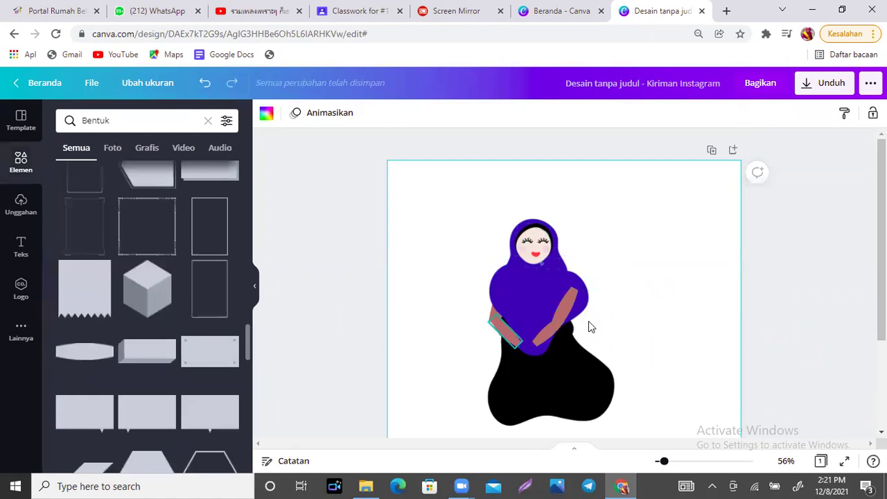
# Move, resize and re-tilt the right skin-toned arm lower on the body.
pyautogui.click(564, 315)
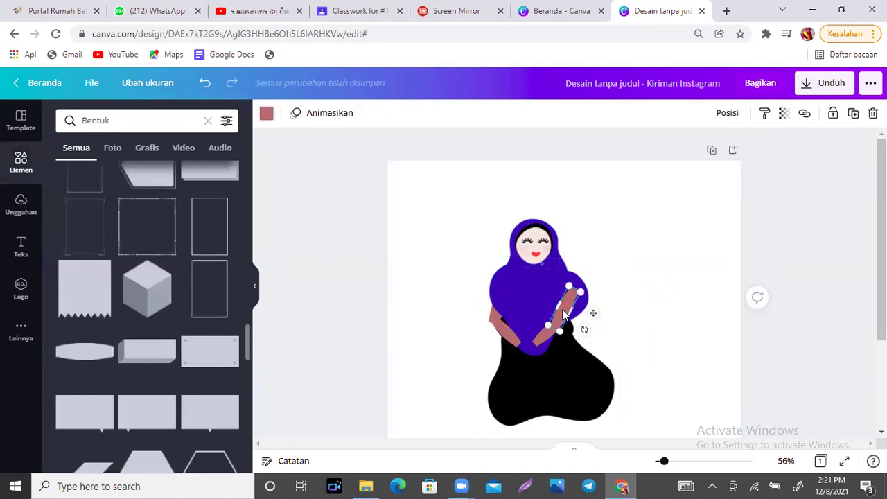
pyautogui.moveTo(563, 316); pyautogui.dragTo(546, 329)
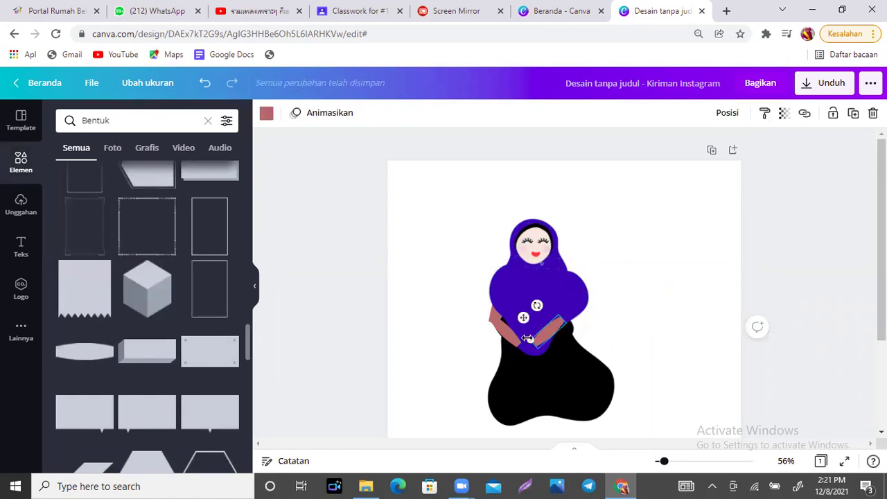
pyautogui.moveTo(501, 343)
pyautogui.mouseDown()
pyautogui.moveTo(481, 346)
pyautogui.moveTo(513, 355)
pyautogui.mouseUp()
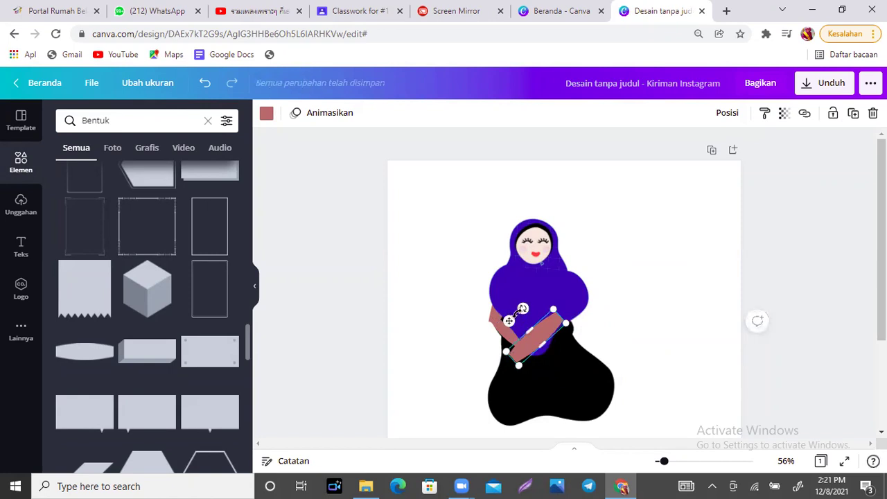
pyautogui.moveTo(522, 308); pyautogui.dragTo(555, 330)
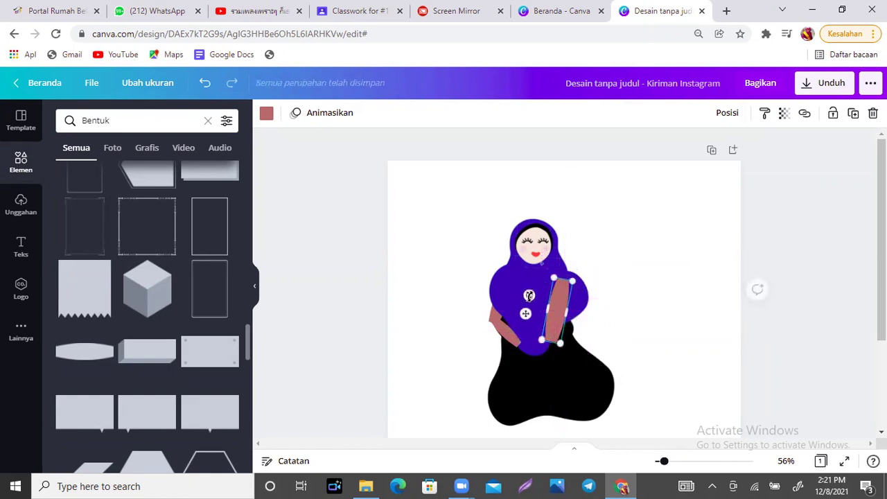
pyautogui.moveTo(525, 296); pyautogui.dragTo(535, 347)
pyautogui.moveTo(568, 323); pyautogui.dragTo(535, 312)
pyautogui.click(726, 113)
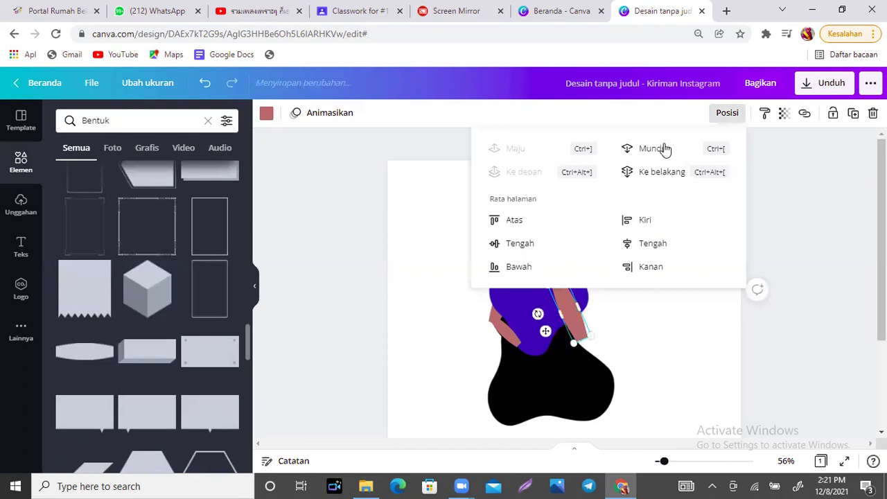
pyautogui.click(669, 305)
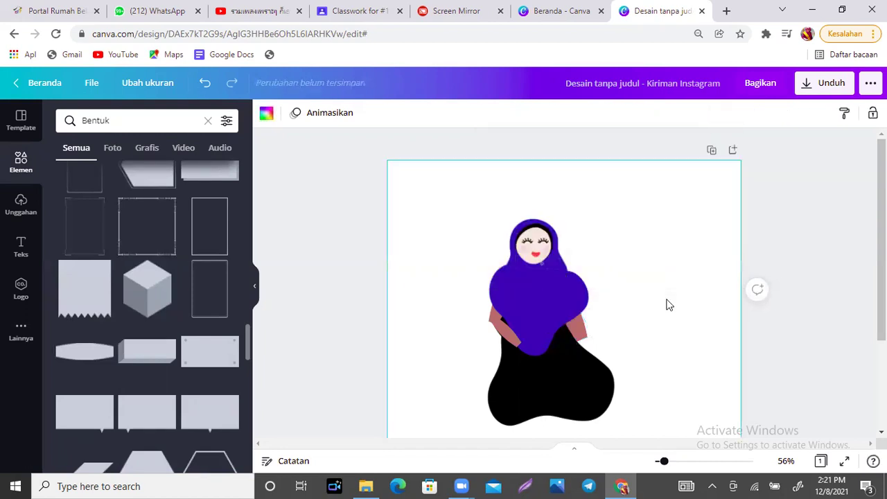
# Lengthen the left arm downward and shift the purple hijab shape across the figure.
pyautogui.click(508, 336)
pyautogui.click(510, 337)
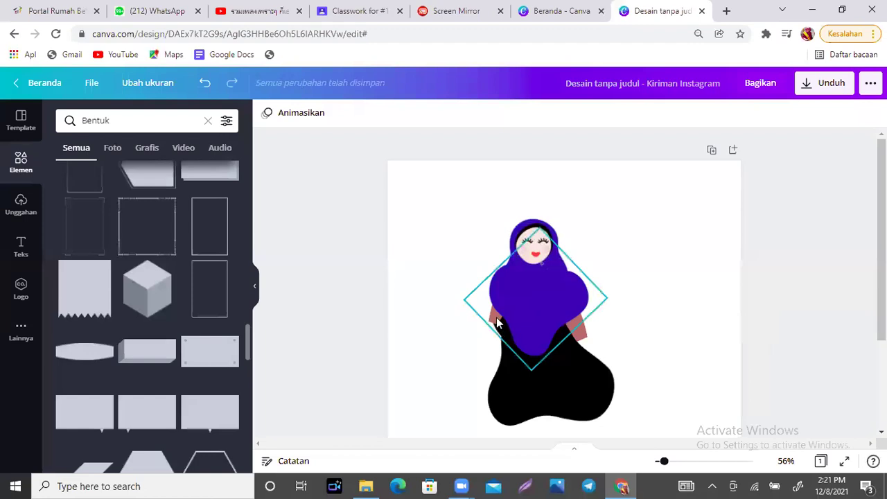
pyautogui.click(641, 302)
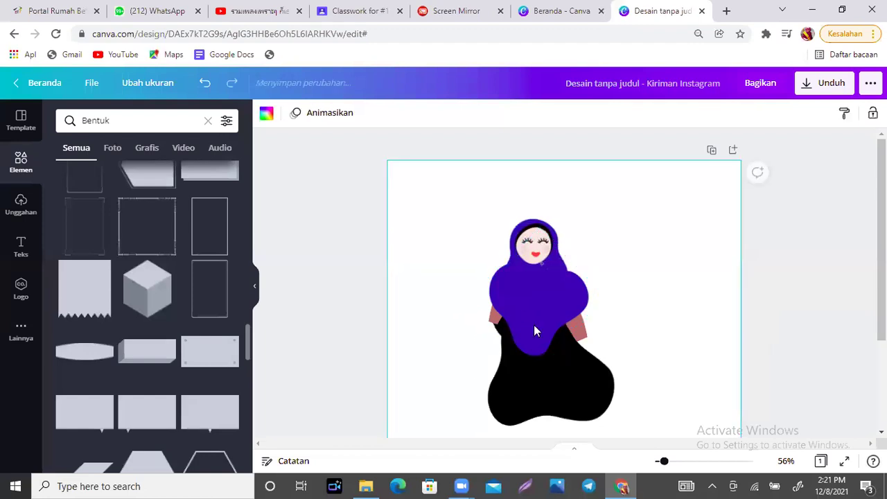
pyautogui.click(494, 323)
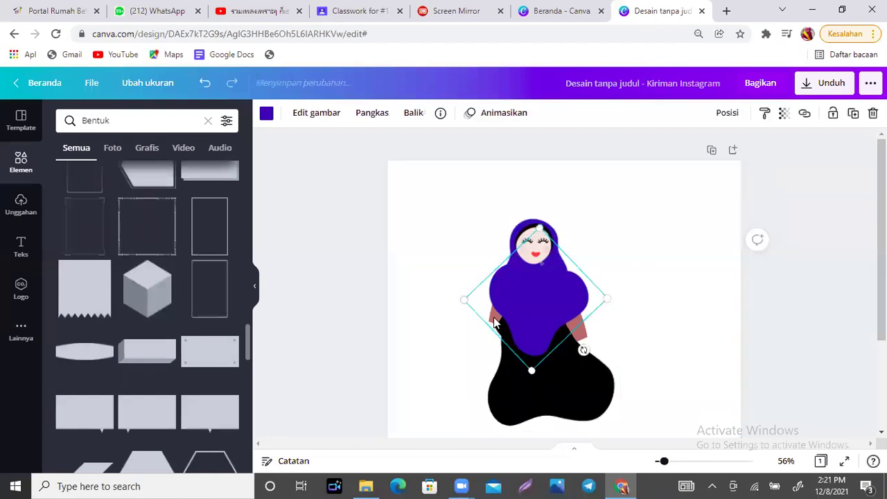
pyautogui.moveTo(536, 305); pyautogui.dragTo(555, 307)
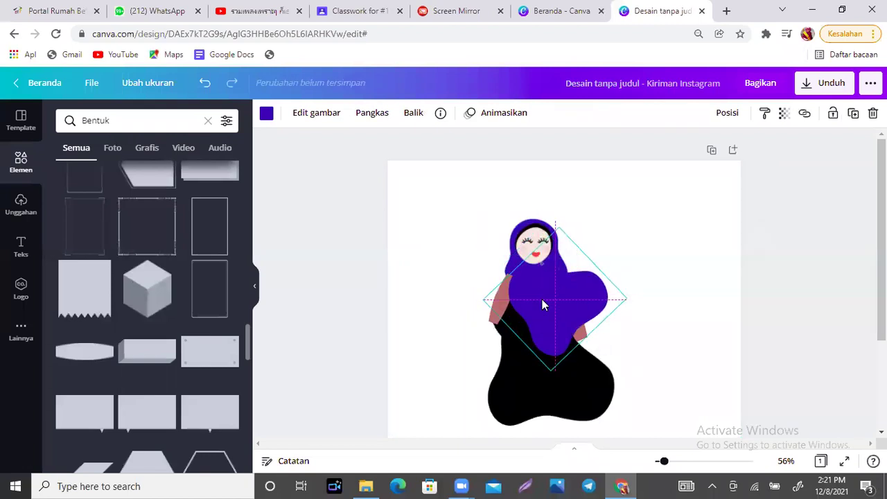
pyautogui.click(490, 319)
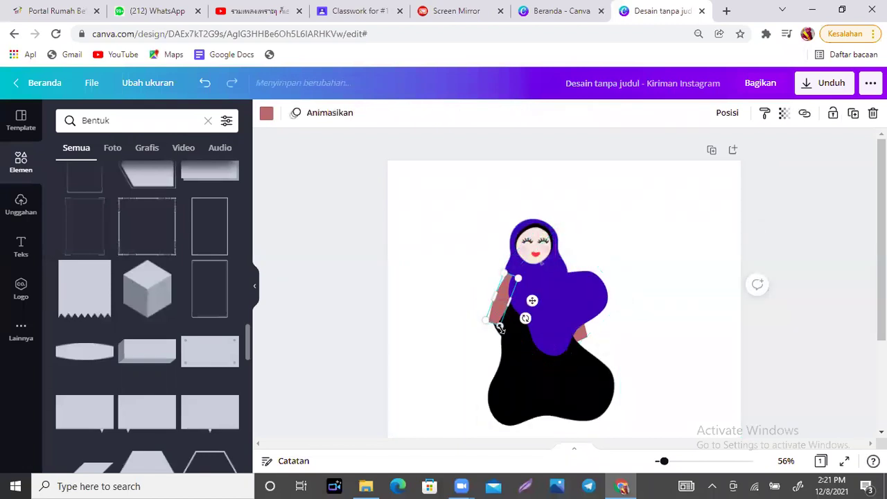
pyautogui.moveTo(491, 318); pyautogui.dragTo(507, 344)
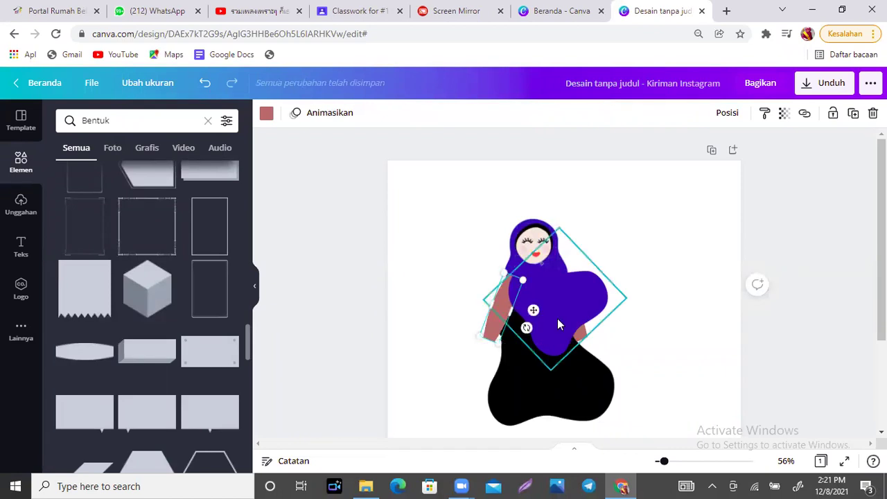
pyautogui.click(648, 280)
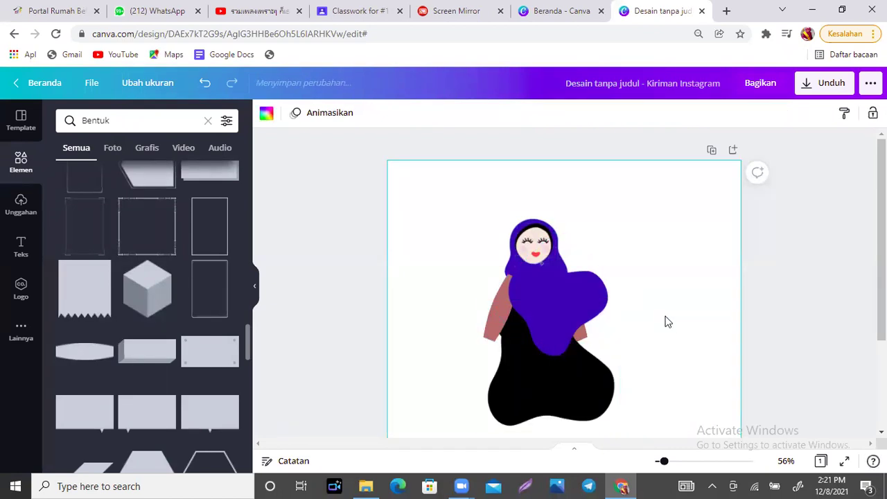
pyautogui.click(549, 303)
pyautogui.moveTo(533, 305); pyautogui.dragTo(660, 261)
pyautogui.click(675, 242)
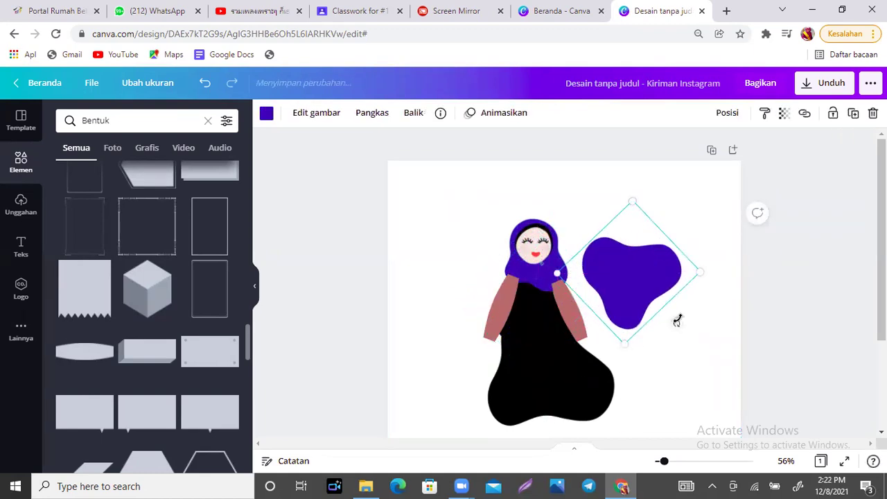
# Rotate the purple blob to about 109° and settle it over the figure's chest.
pyautogui.moveTo(677, 319); pyautogui.dragTo(581, 246)
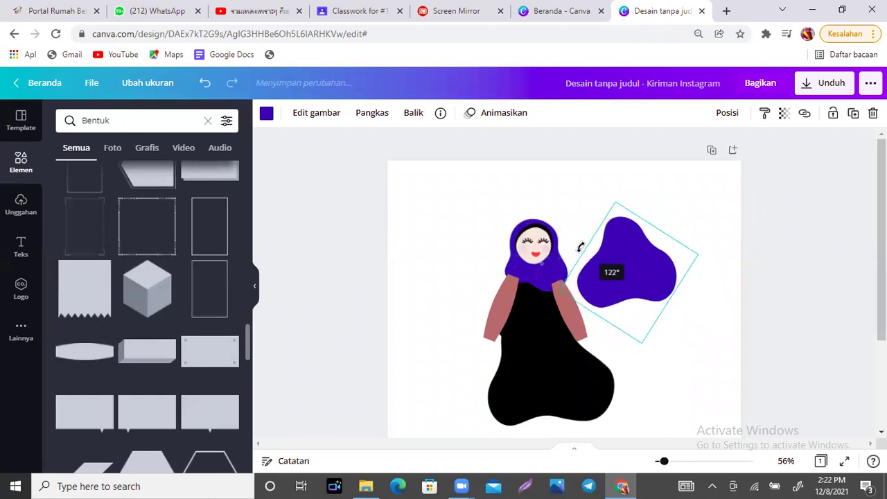
pyautogui.moveTo(627, 262); pyautogui.dragTo(528, 311)
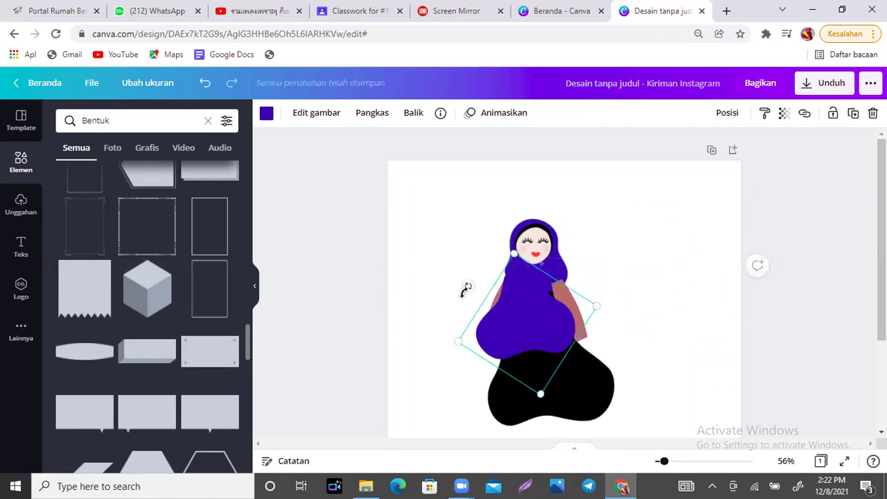
pyautogui.moveTo(469, 289); pyautogui.dragTo(458, 315)
pyautogui.moveTo(524, 331); pyautogui.dragTo(538, 313)
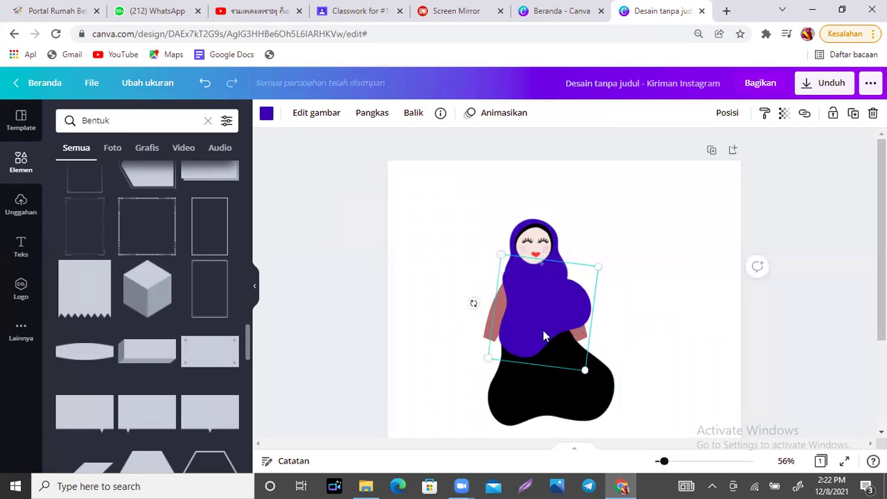
pyautogui.moveTo(543, 332); pyautogui.dragTo(540, 328)
pyautogui.click(659, 281)
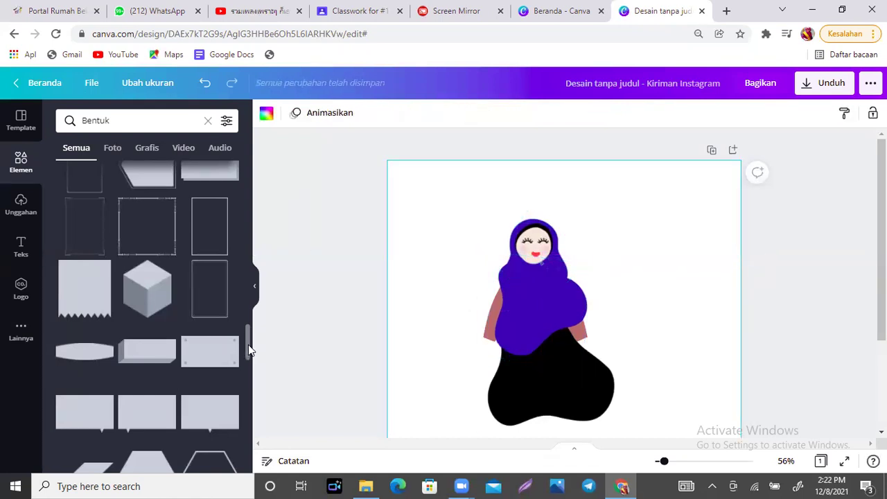
pyautogui.moveTo(246, 346); pyautogui.dragTo(242, 176)
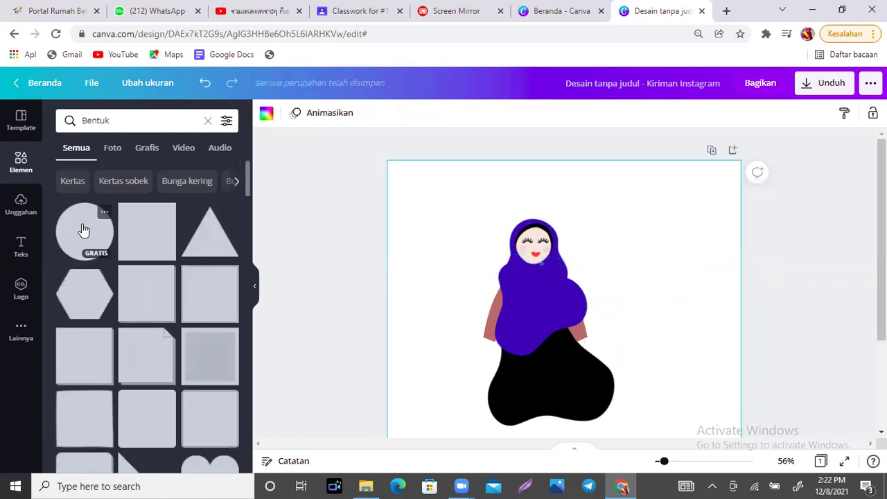
pyautogui.click(74, 118)
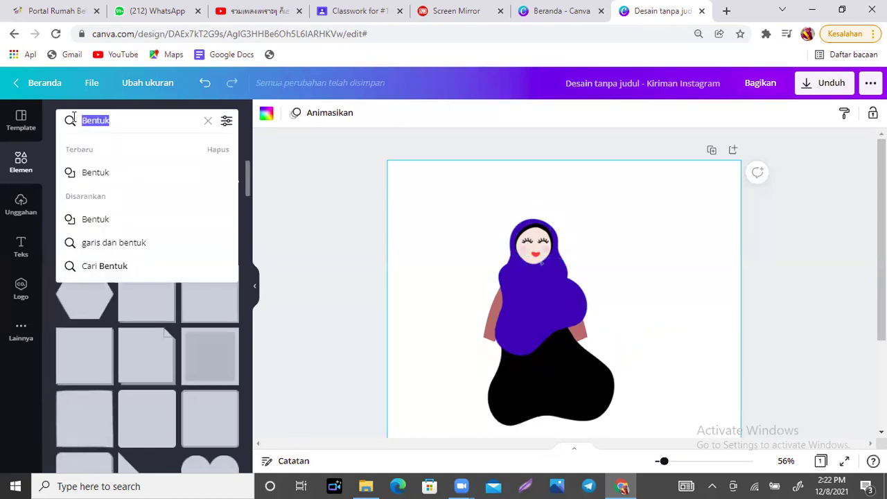
pyautogui.write('blob')
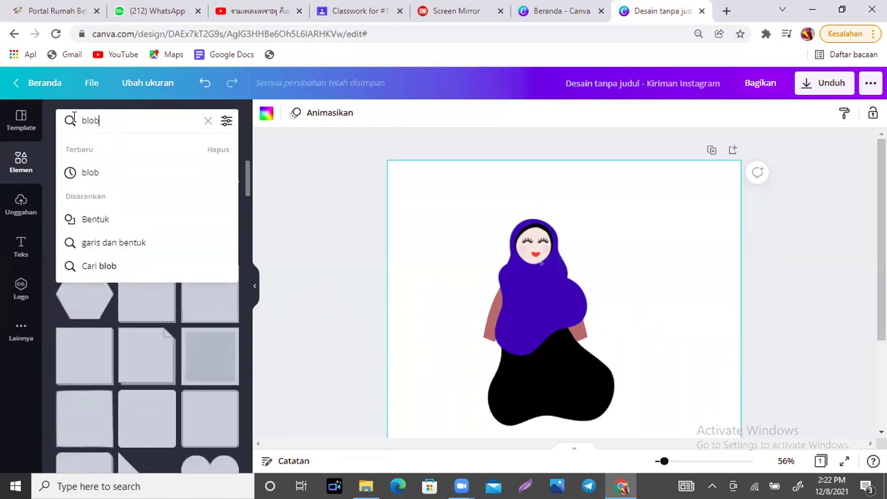
pyautogui.press('Return')
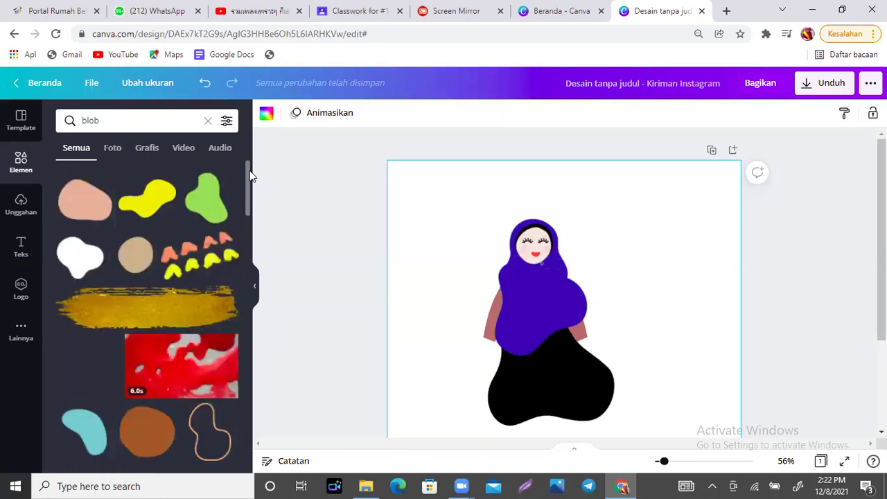
pyautogui.moveTo(249, 171); pyautogui.dragTo(248, 203)
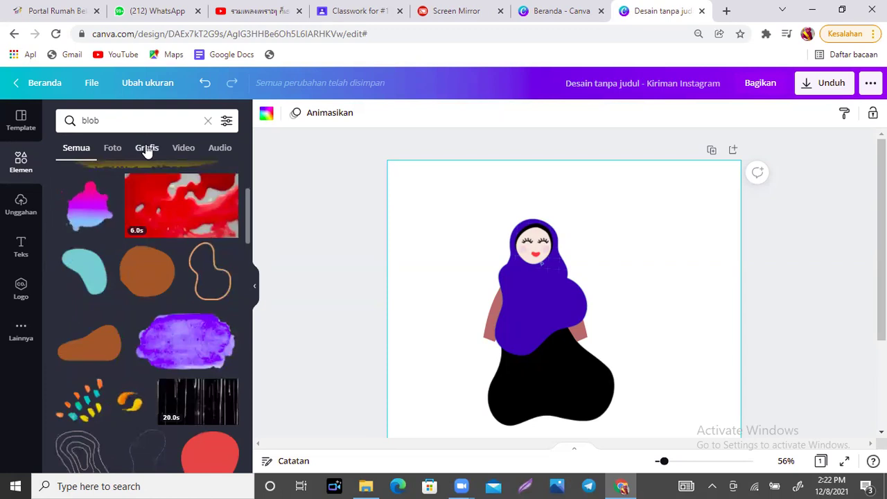
pyautogui.click(147, 148)
pyautogui.moveTo(247, 171); pyautogui.dragTo(248, 258)
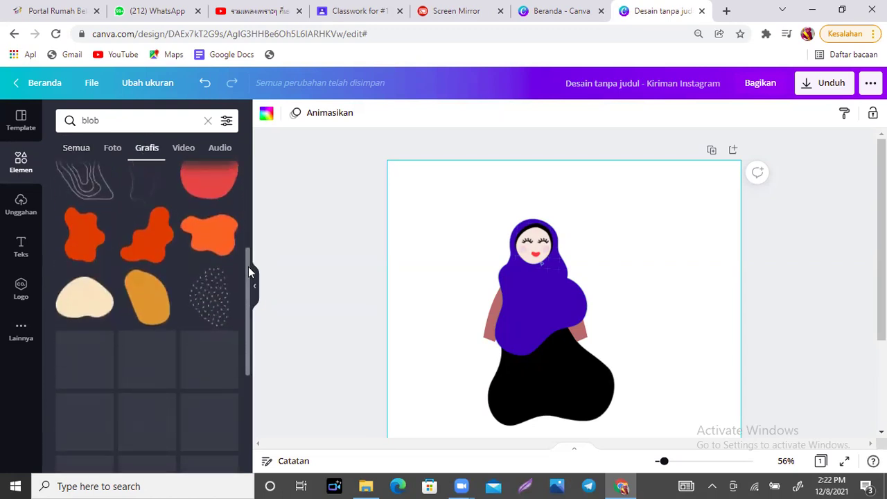
pyautogui.click(74, 305)
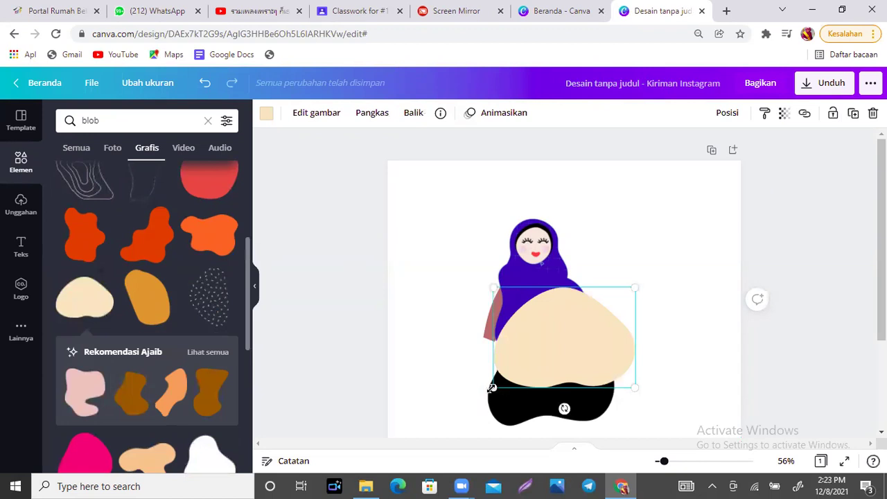
pyautogui.press('Delete')
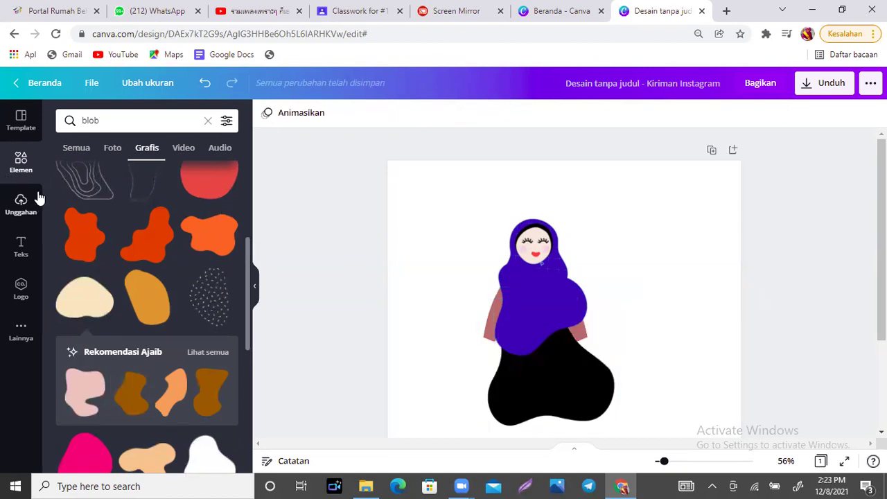
pyautogui.click(105, 120)
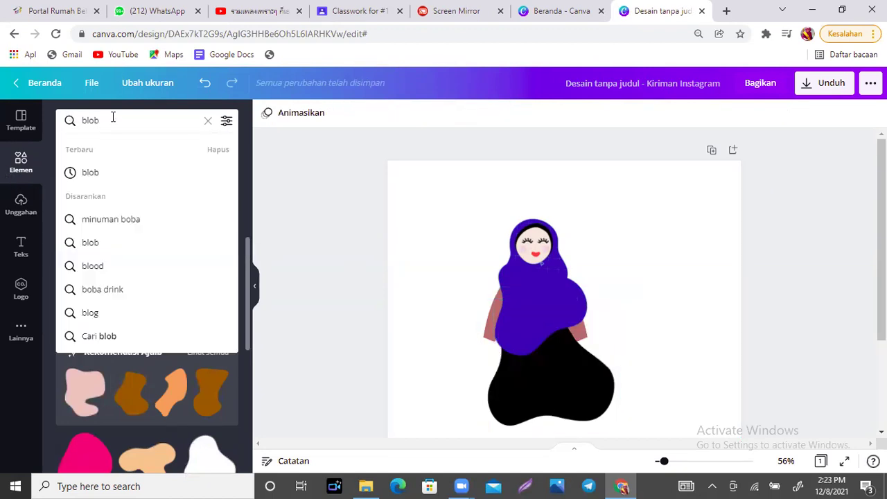
pyautogui.moveTo(114, 120); pyautogui.dragTo(77, 120)
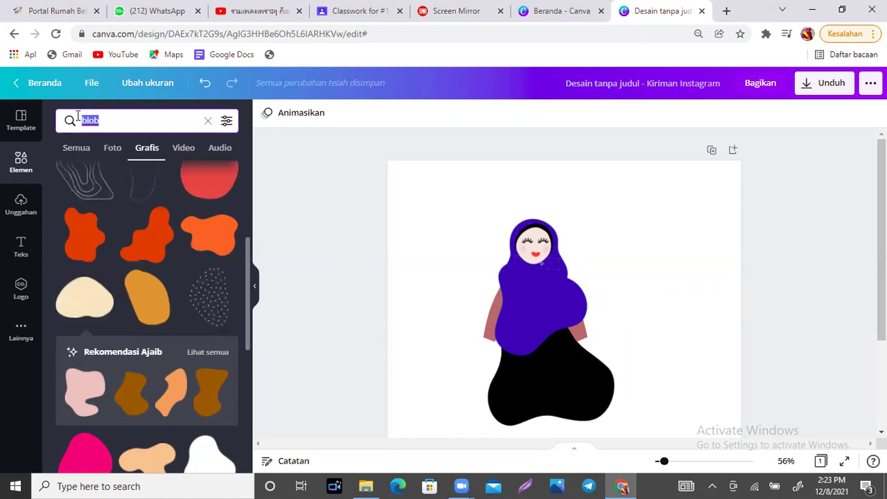
pyautogui.press('BackSpace')
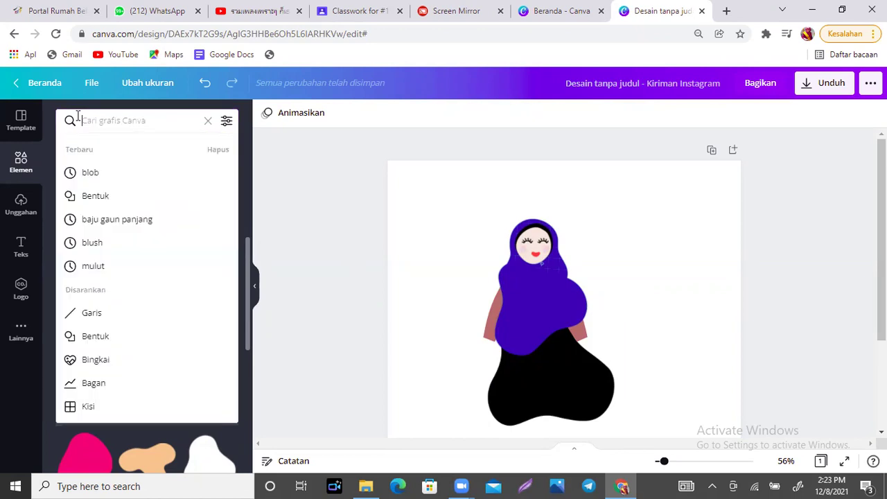
pyautogui.click(108, 199)
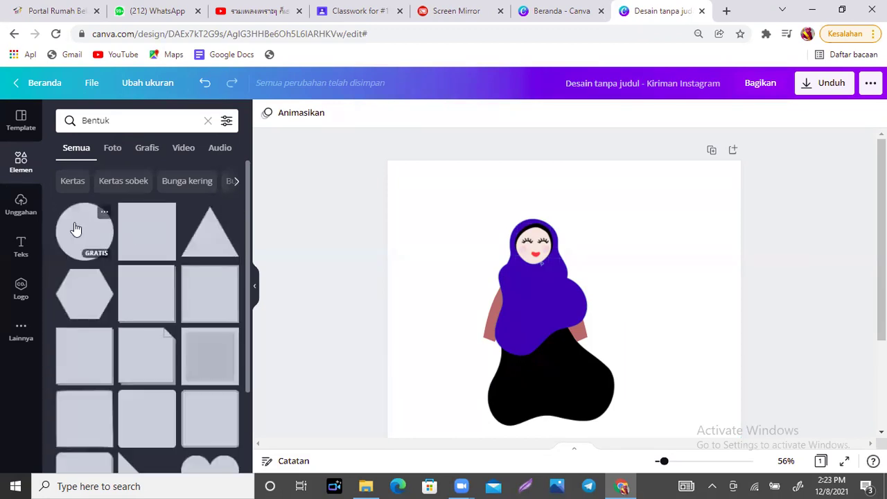
# Add a 52x52 light pink (#f8e7e2) circle and place it at the end of an arm as a hand.
pyautogui.click(77, 229)
pyautogui.moveTo(662, 435); pyautogui.dragTo(484, 277)
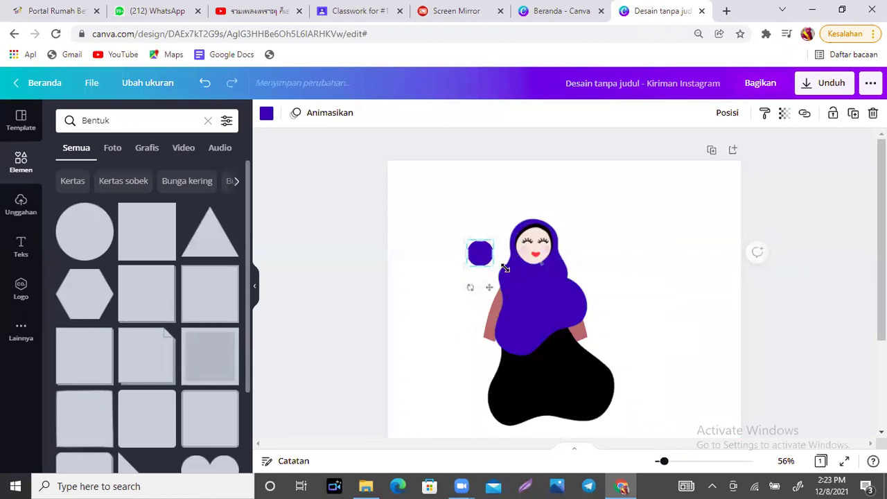
pyautogui.click(268, 115)
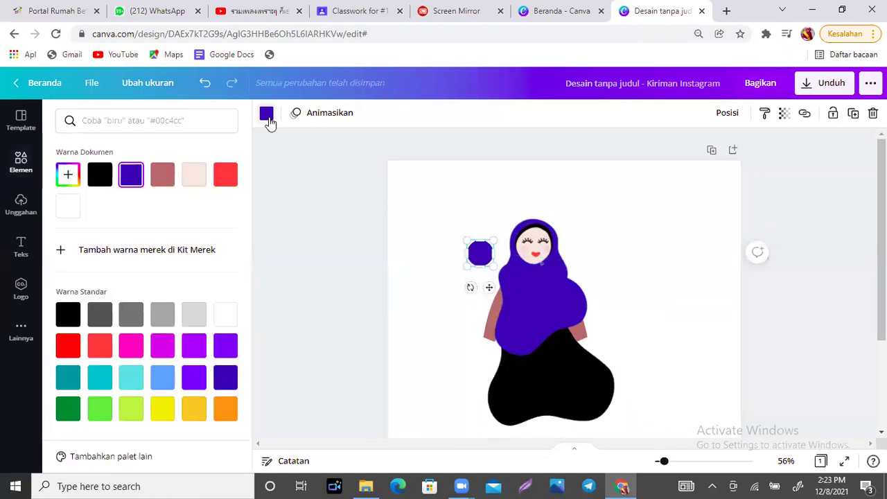
pyautogui.click(194, 175)
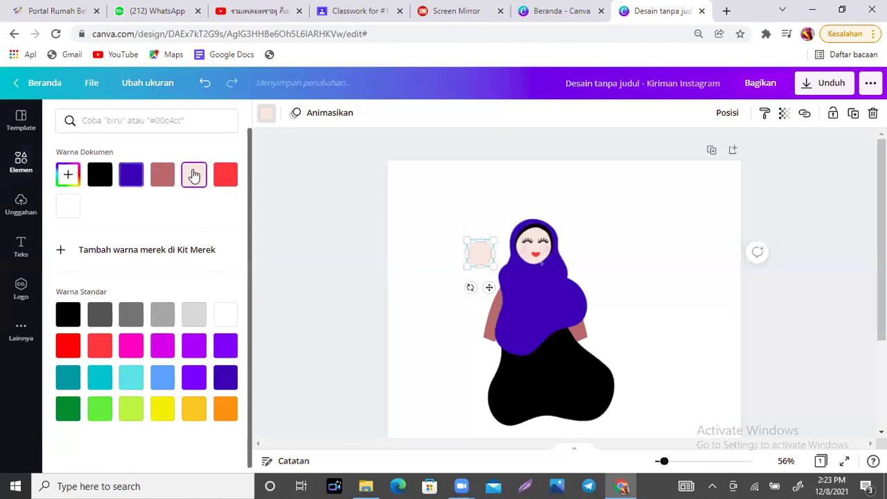
pyautogui.moveTo(494, 264); pyautogui.dragTo(480, 259)
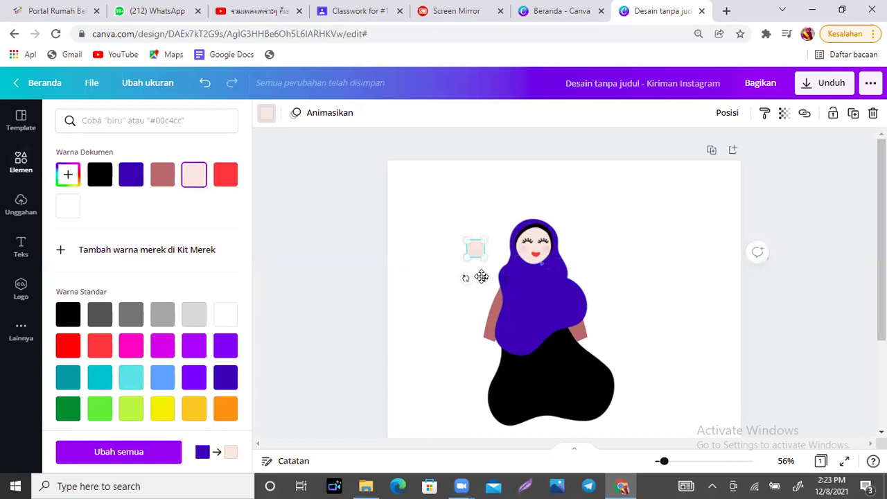
pyautogui.moveTo(485, 308); pyautogui.dragTo(498, 372)
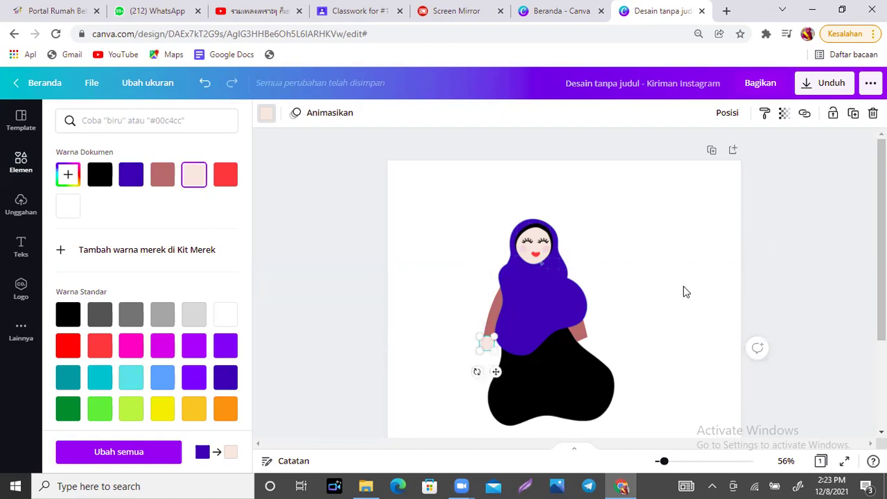
# Nudge the pink hand slightly down and right so it sits neatly at the arm's end.
pyautogui.click(684, 292)
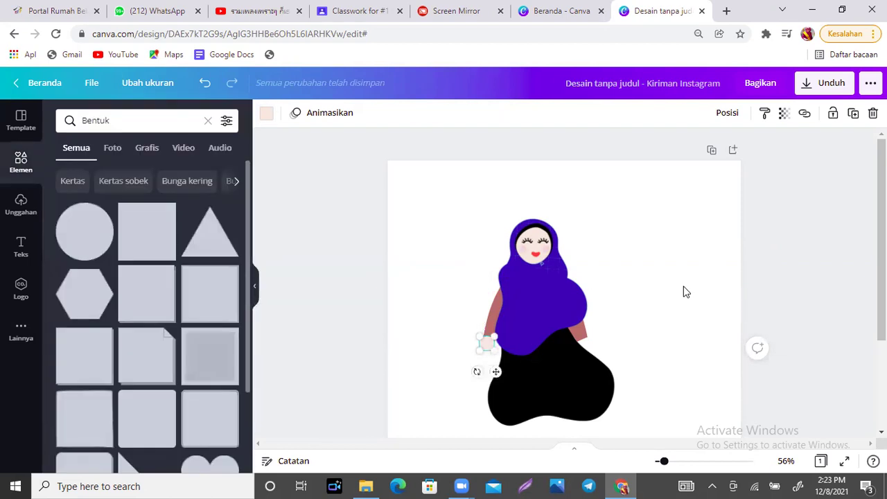
pyautogui.click(482, 343)
pyautogui.moveTo(483, 345); pyautogui.dragTo(592, 371)
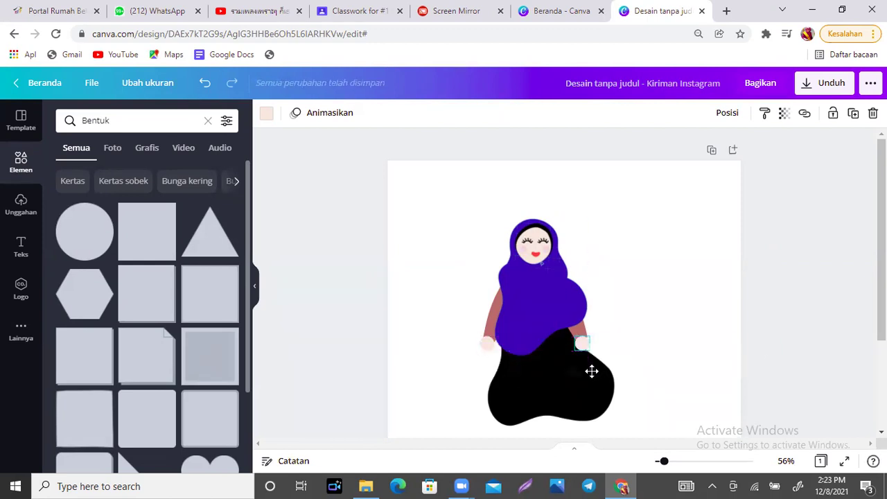
pyautogui.click(658, 363)
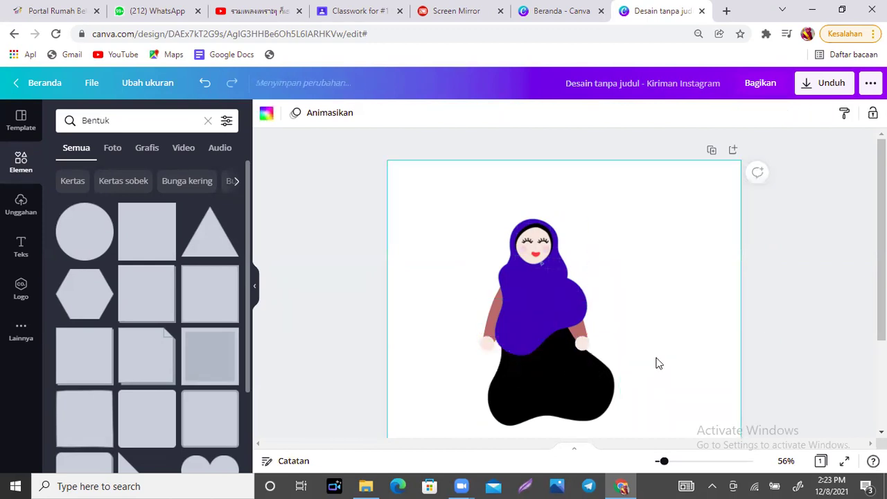
pyautogui.click(581, 345)
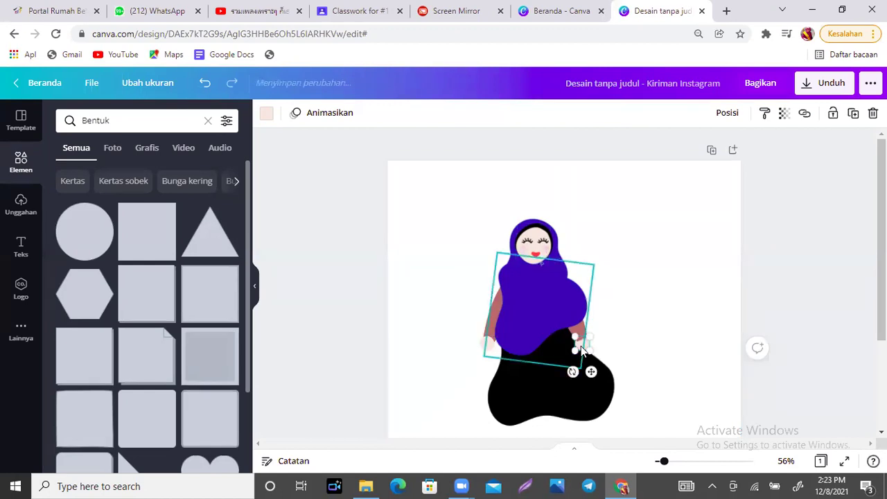
pyautogui.click(642, 337)
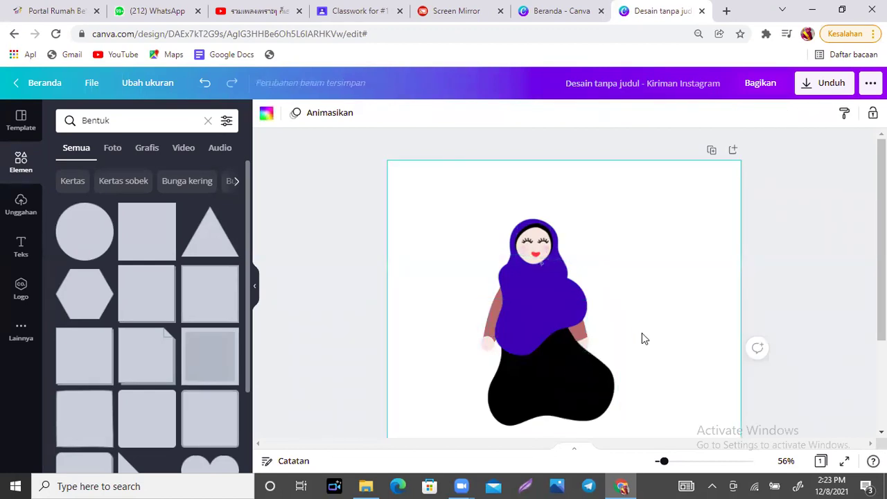
pyautogui.scroll(-2, 642, 338)
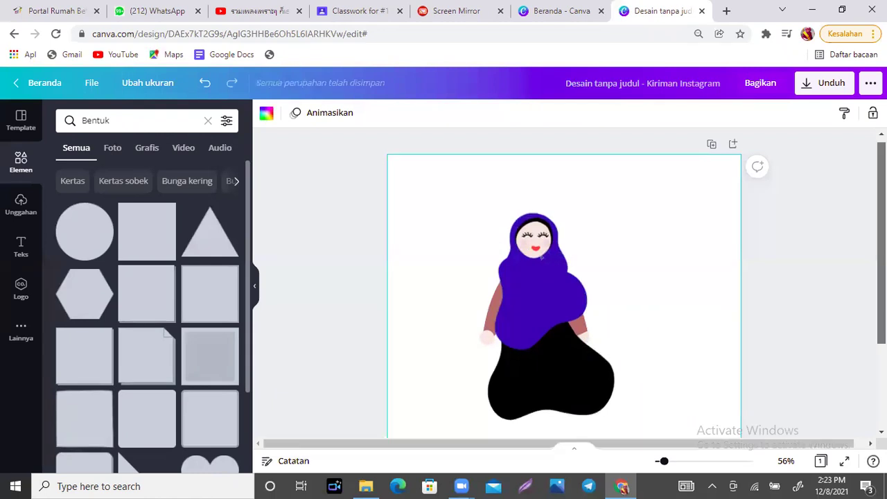
# Search the elements for 'sepatu' and narrow the shoe results to graphics.
pyautogui.click(383, 197)
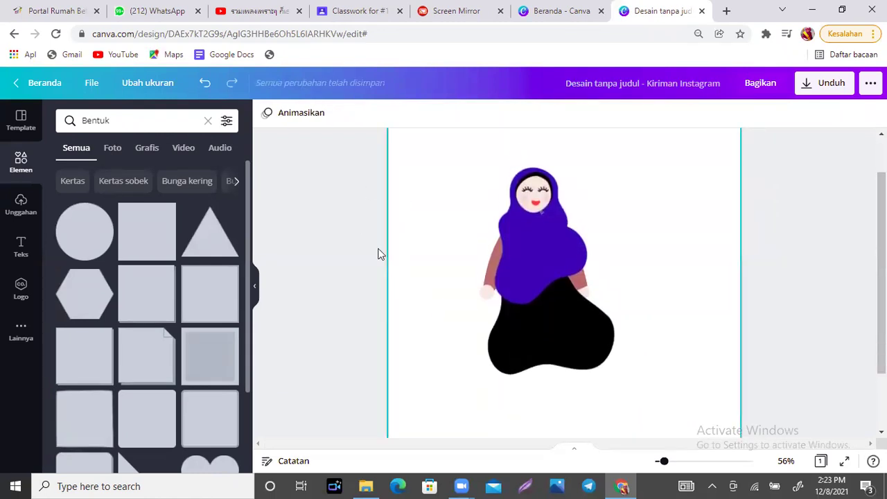
pyautogui.click(140, 122)
pyautogui.write('se')
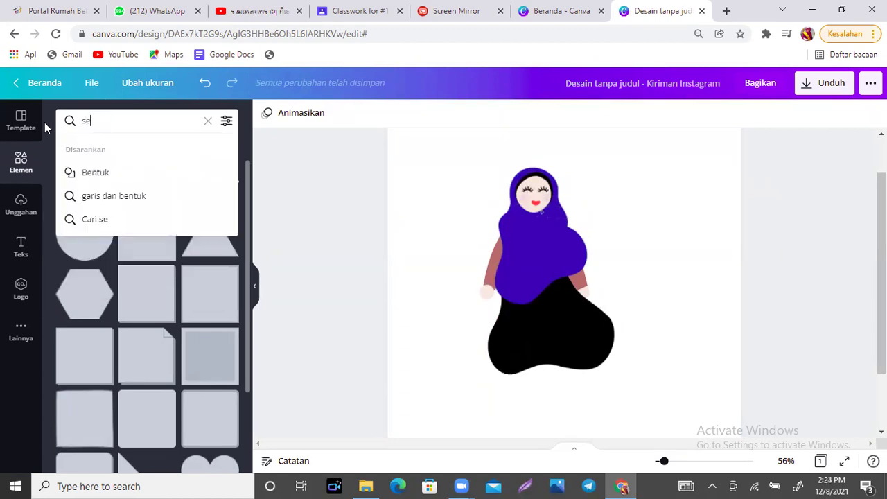
pyautogui.write('patu')
pyautogui.press('Return')
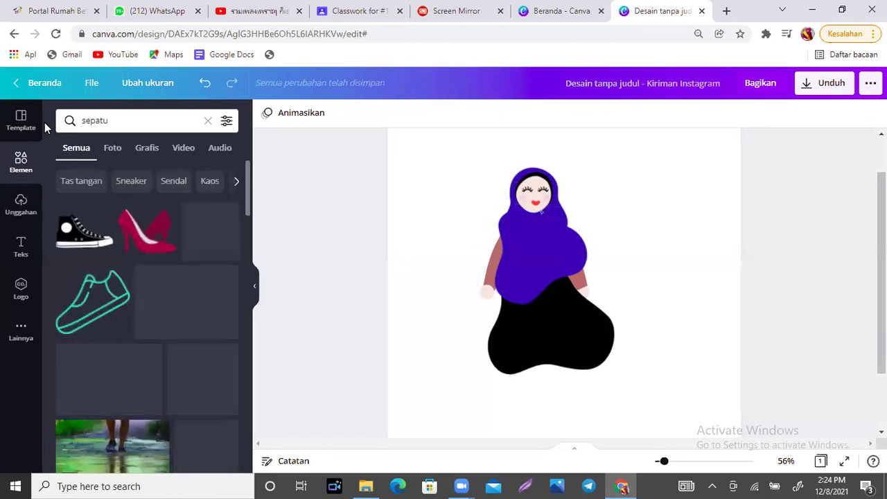
pyautogui.click(147, 149)
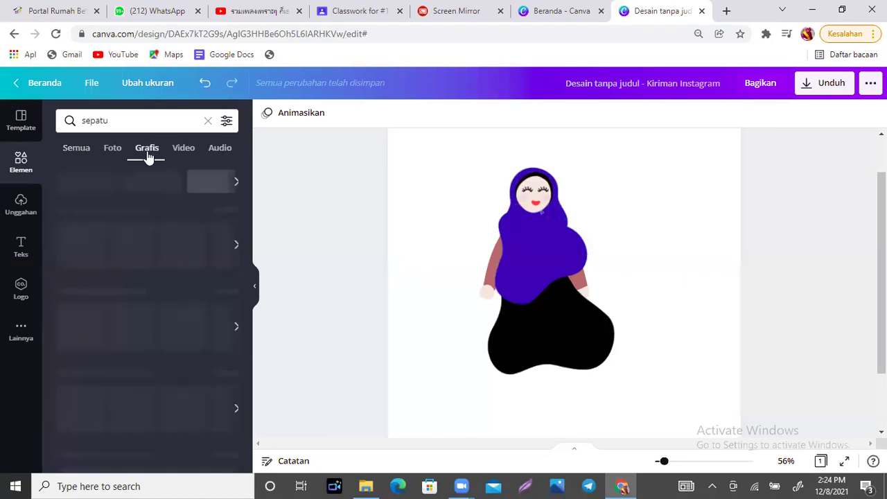
pyautogui.moveTo(248, 170); pyautogui.dragTo(247, 192)
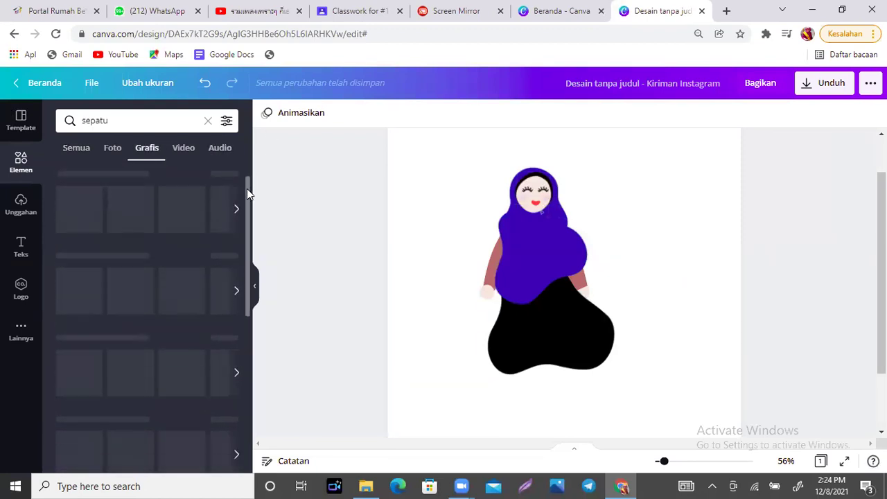
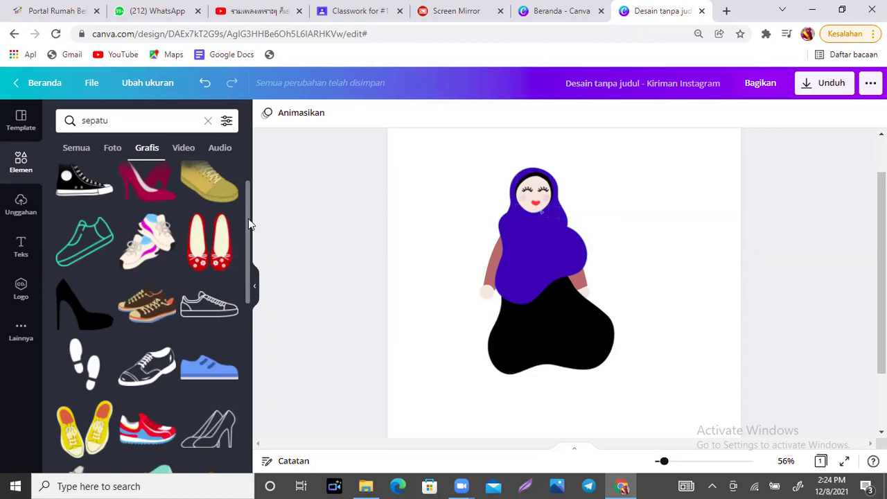
# Add the yellow 'sepatu' shoes, shrink them, place them at the feet, and send them behind the dress.
pyautogui.moveTo(248, 219); pyautogui.dragTo(251, 276)
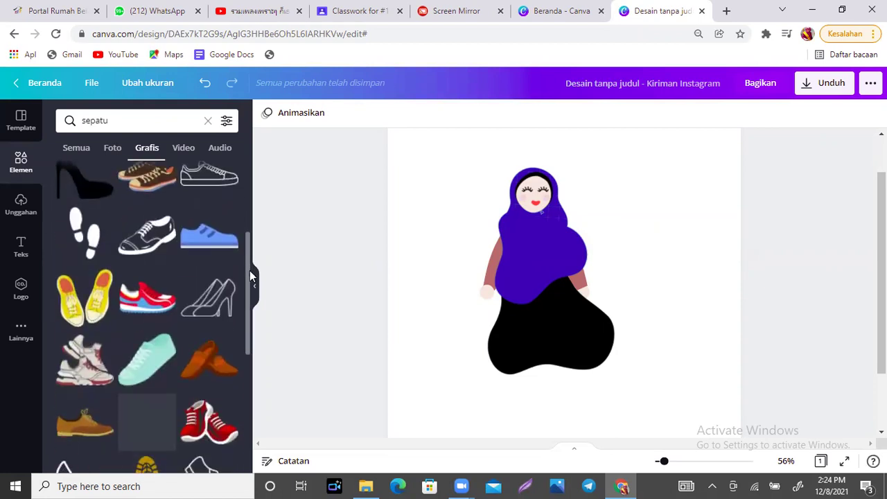
pyautogui.click(81, 300)
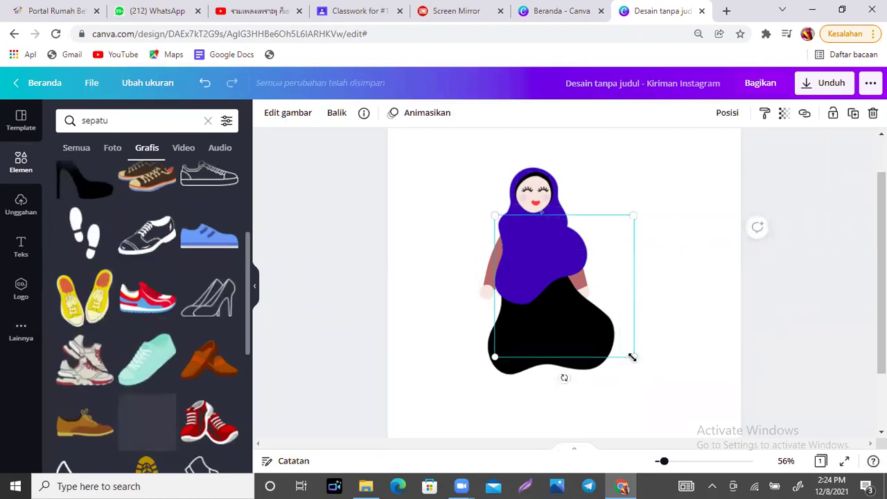
pyautogui.moveTo(632, 357); pyautogui.dragTo(521, 285)
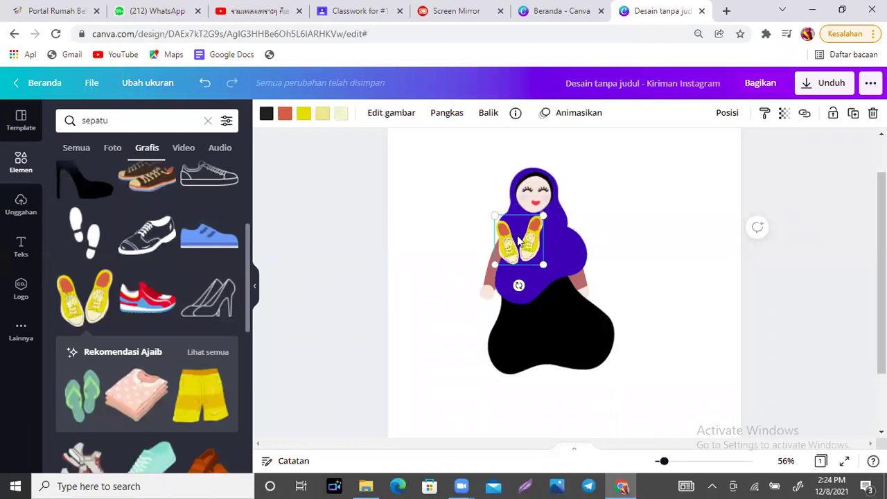
pyautogui.moveTo(515, 234); pyautogui.dragTo(539, 354)
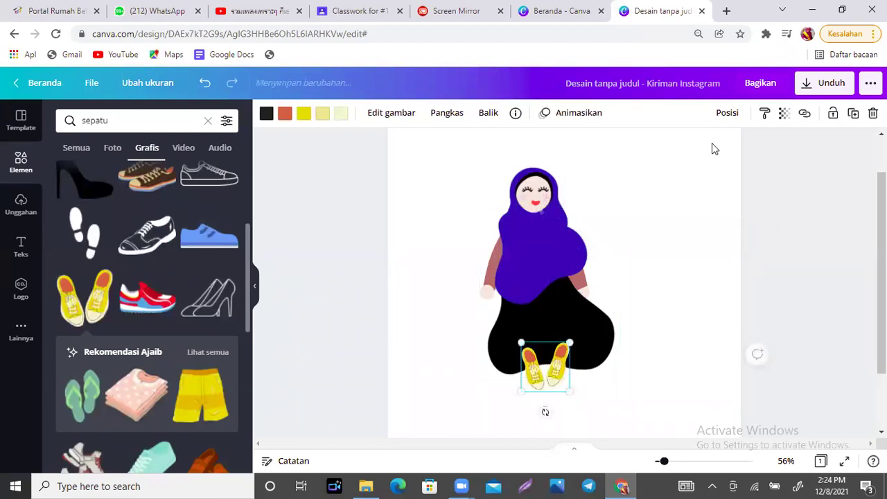
pyautogui.click(727, 113)
pyautogui.click(673, 150)
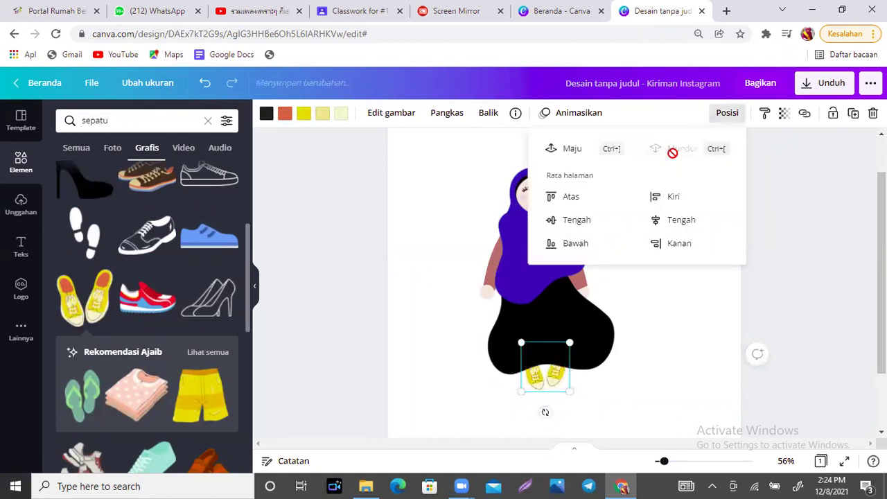
pyautogui.click(697, 347)
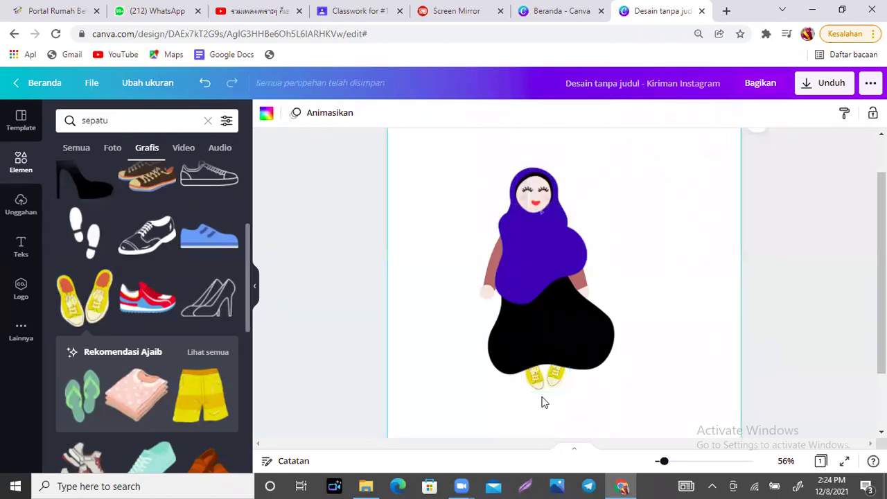
# Shift the black skirt down over the shoes and nudge the shoes slightly left and down.
pyautogui.moveTo(553, 344); pyautogui.dragTo(582, 358)
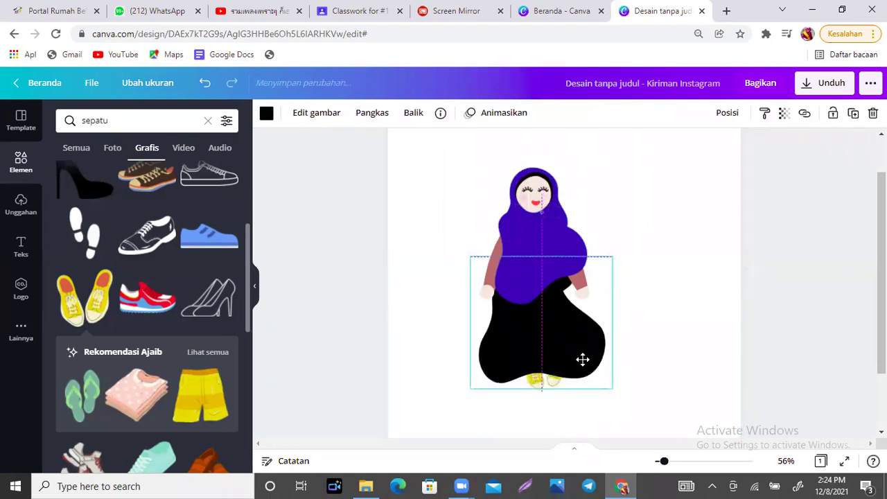
pyautogui.click(611, 408)
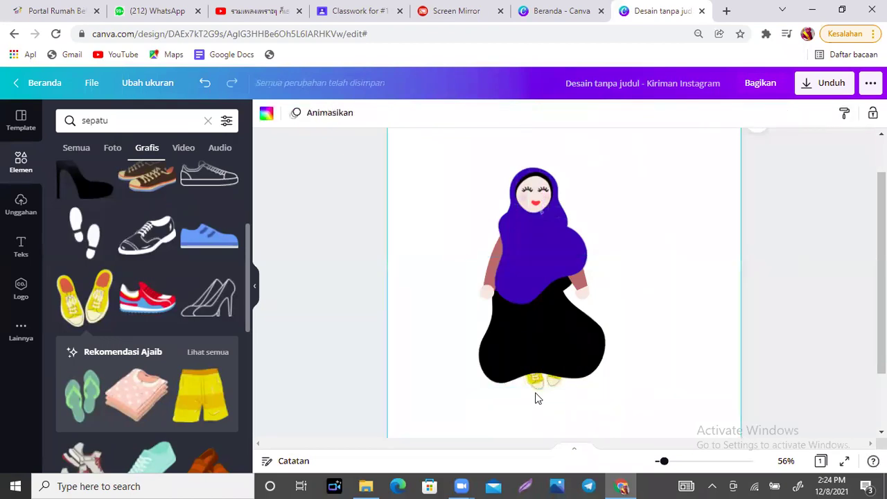
pyautogui.moveTo(539, 395)
pyautogui.mouseDown()
pyautogui.moveTo(527, 390)
pyautogui.moveTo(527, 399)
pyautogui.mouseUp()
pyautogui.click(650, 300)
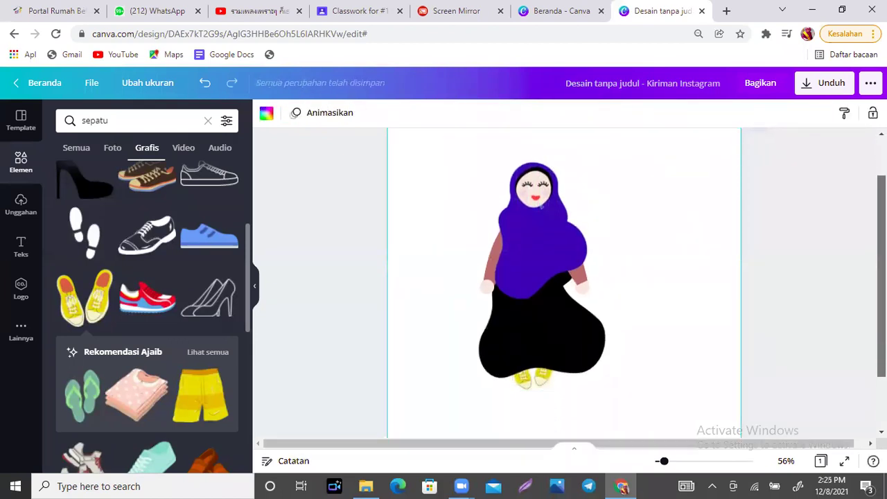
pyautogui.scroll(2, 731, 221)
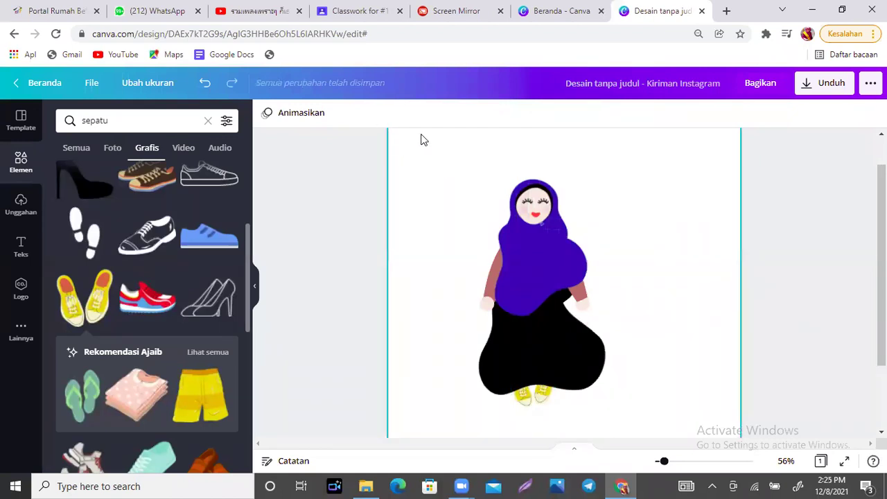
# Group all parts of the hijab figure with Kelompokkan and move the group slightly down-left.
pyautogui.moveTo(421, 135); pyautogui.dragTo(680, 423)
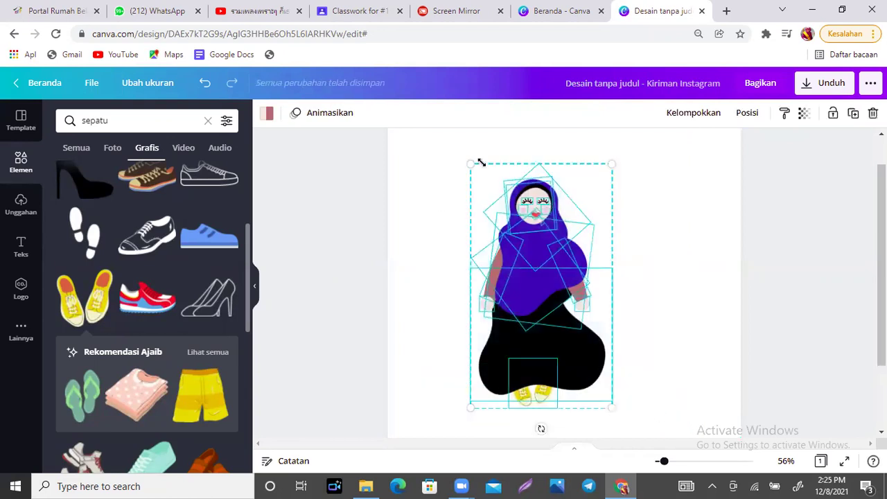
pyautogui.click(687, 115)
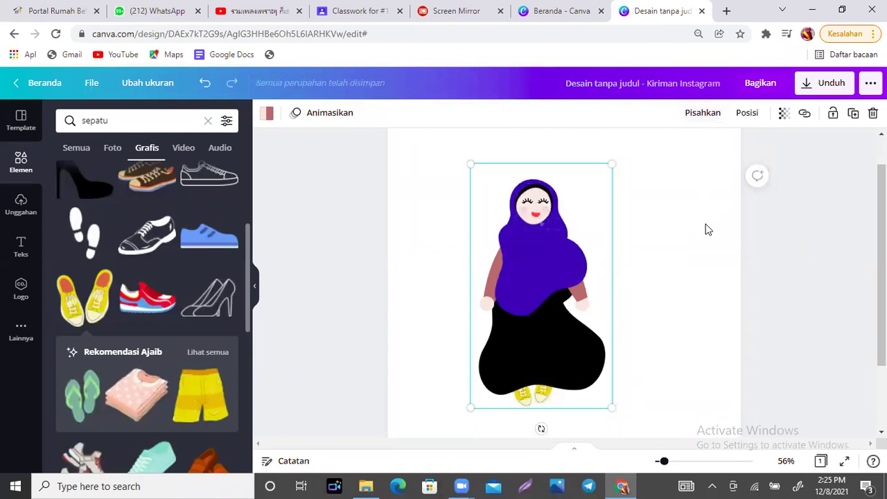
pyautogui.click(677, 256)
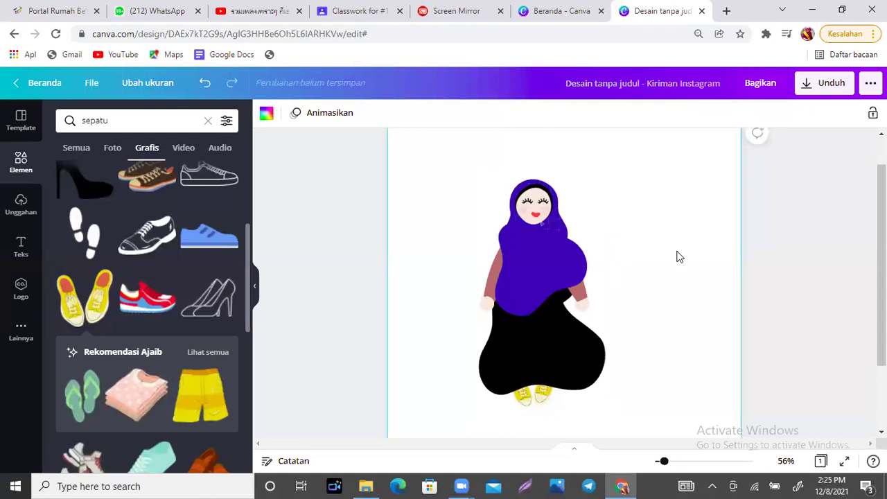
pyautogui.moveTo(525, 268); pyautogui.dragTo(538, 245)
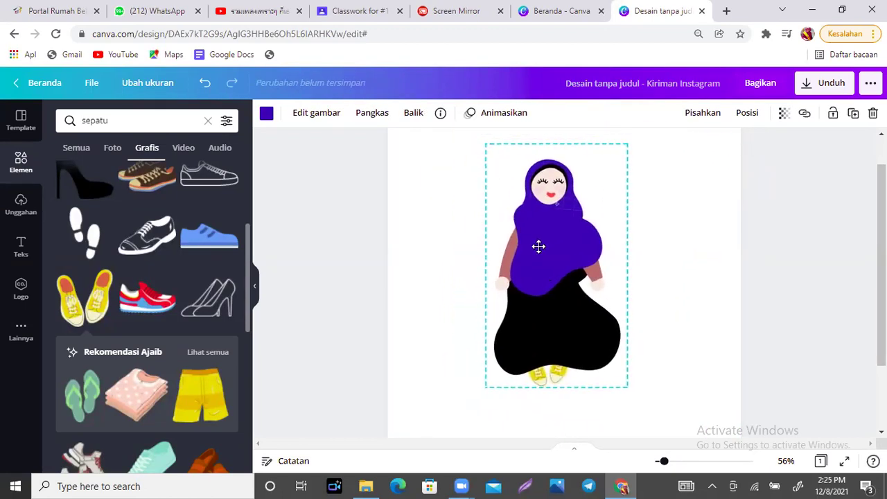
pyautogui.click(709, 254)
pyautogui.moveTo(561, 261); pyautogui.dragTo(516, 287)
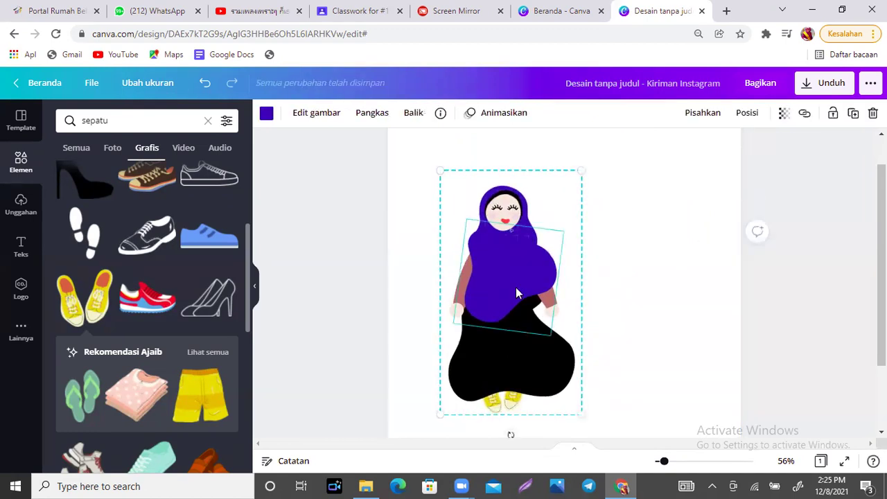
pyautogui.click(681, 256)
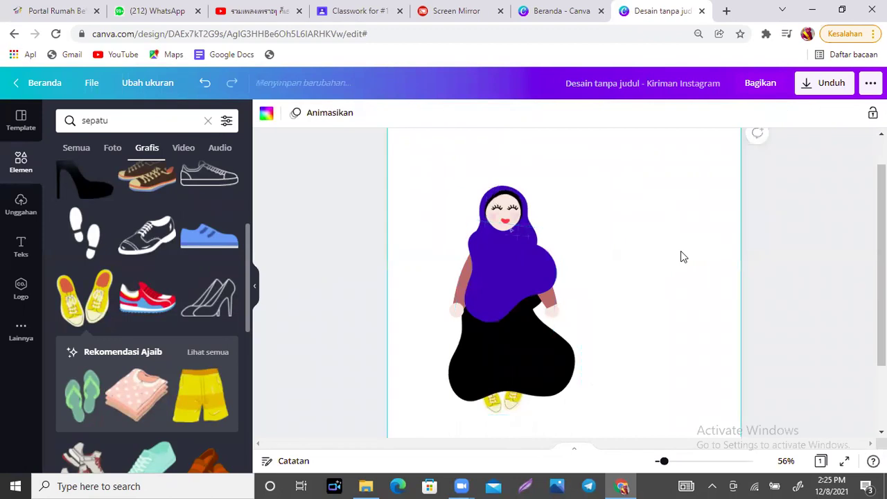
# Add a wooden bench from a 'kursi' graphics search and enlarge it behind the figure.
pyautogui.click(115, 122)
pyautogui.write('kursi')
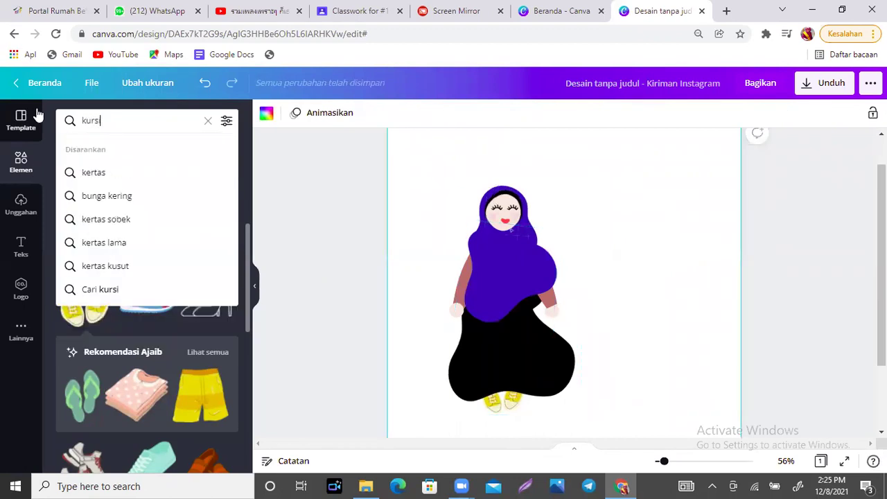
pyautogui.press('Return')
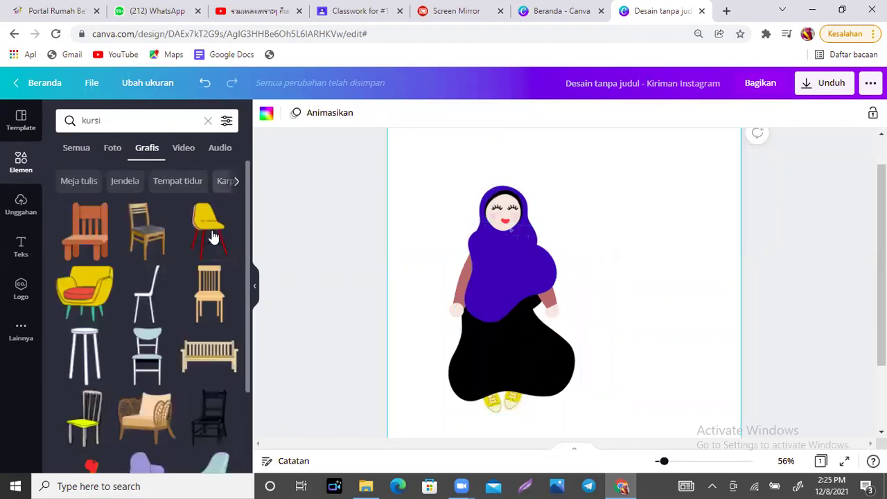
pyautogui.click(217, 351)
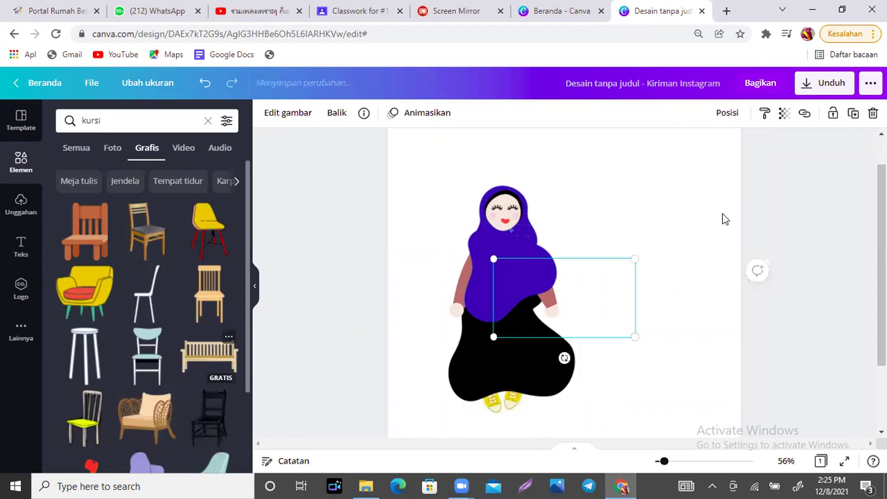
pyautogui.moveTo(633, 258); pyautogui.dragTo(749, 222)
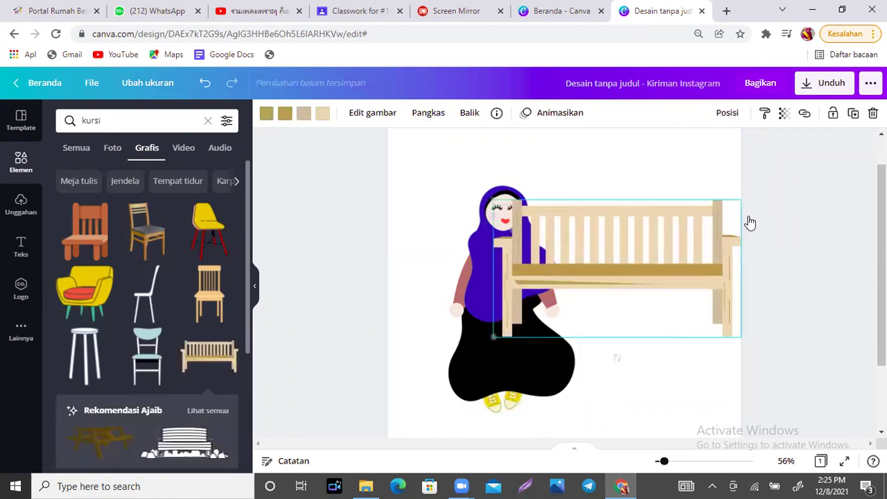
pyautogui.moveTo(666, 245); pyautogui.dragTo(585, 263)
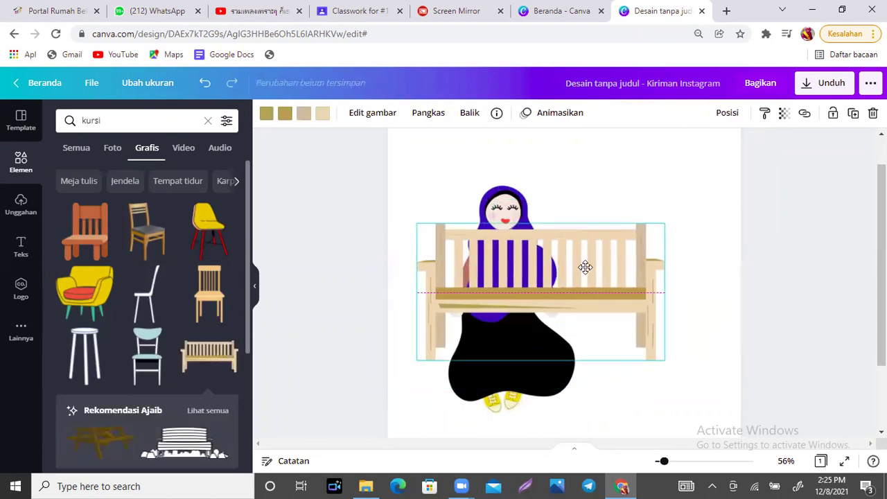
pyautogui.moveTo(664, 224); pyautogui.dragTo(715, 200)
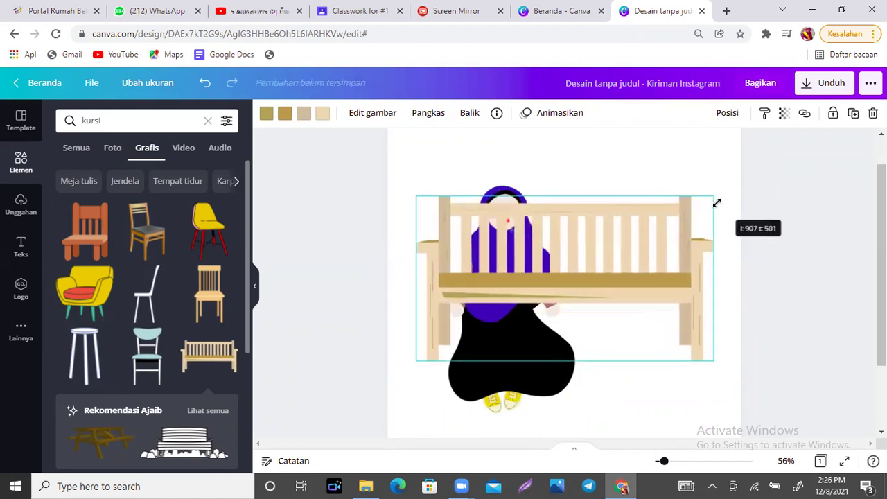
pyautogui.moveTo(638, 244); pyautogui.dragTo(618, 262)
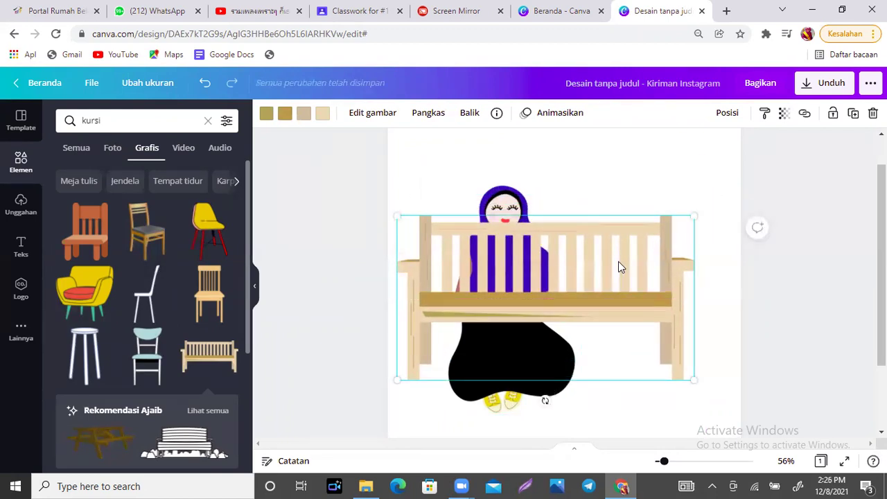
# Send the bench behind the figure and nudge it into position.
pyautogui.hotkey('ctrl', '[')
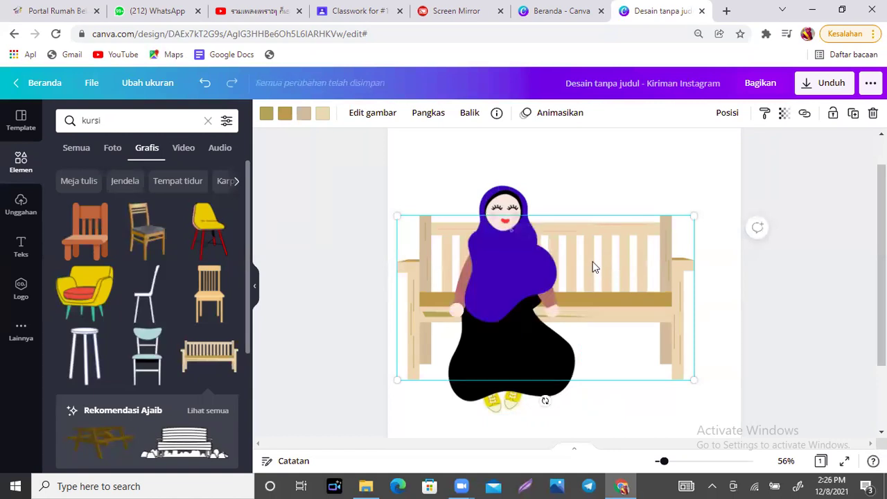
pyautogui.moveTo(633, 261); pyautogui.dragTo(631, 264)
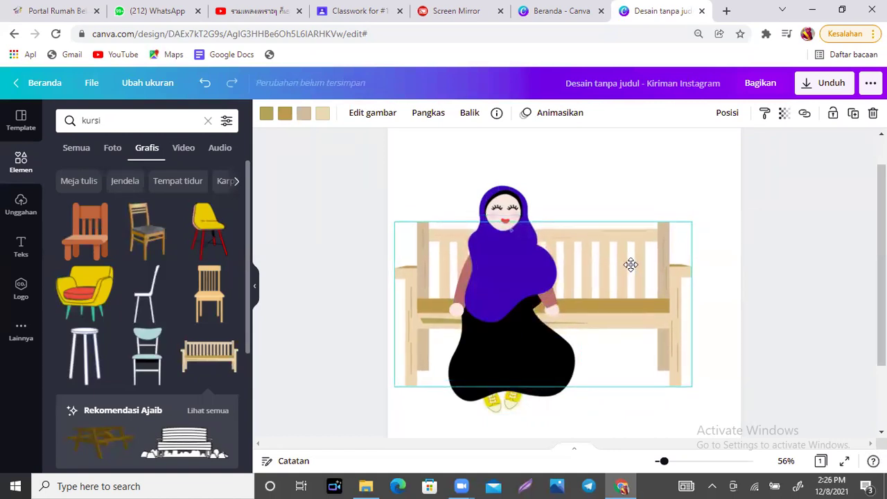
pyautogui.click(721, 301)
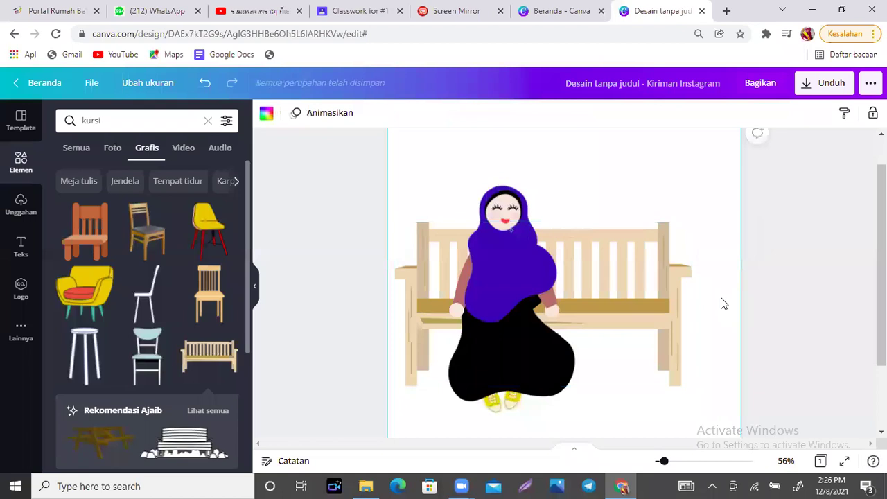
pyautogui.click(659, 276)
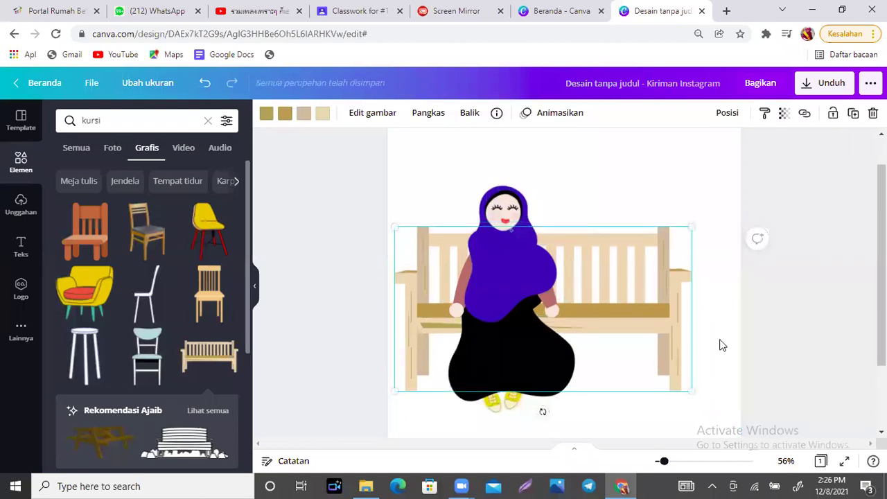
pyautogui.moveTo(646, 306); pyautogui.dragTo(645, 301)
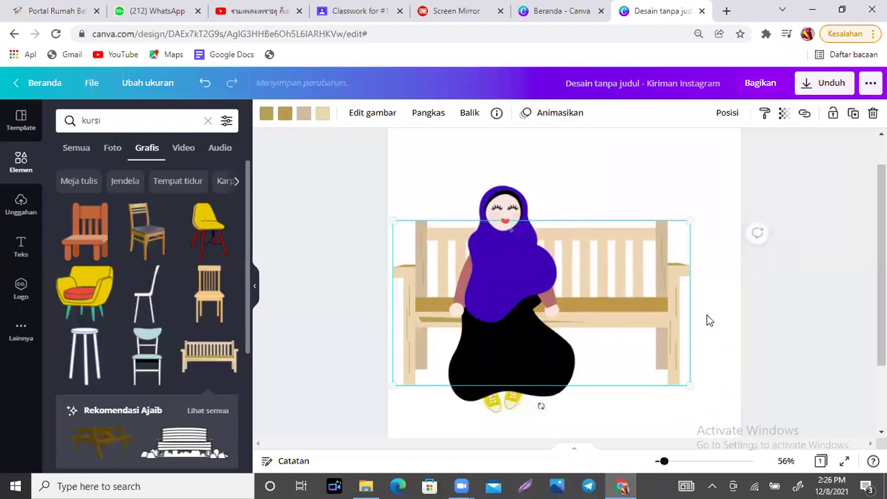
pyautogui.click(710, 320)
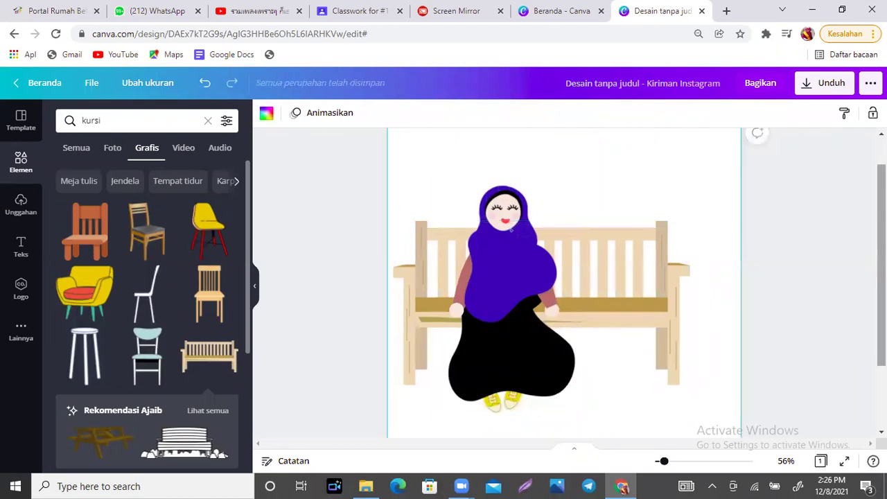
# Delete the wooden bench from behind the figure.
pyautogui.scroll(-1, 564, 283)
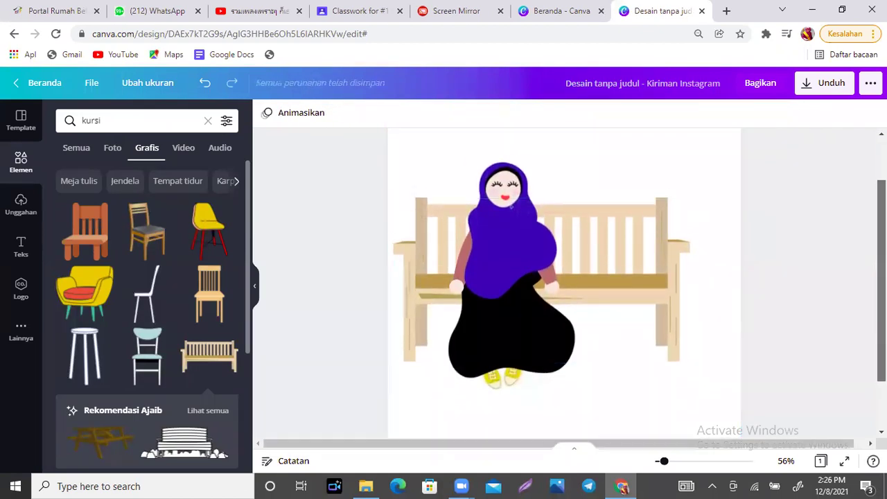
pyautogui.scroll(2, 689, 178)
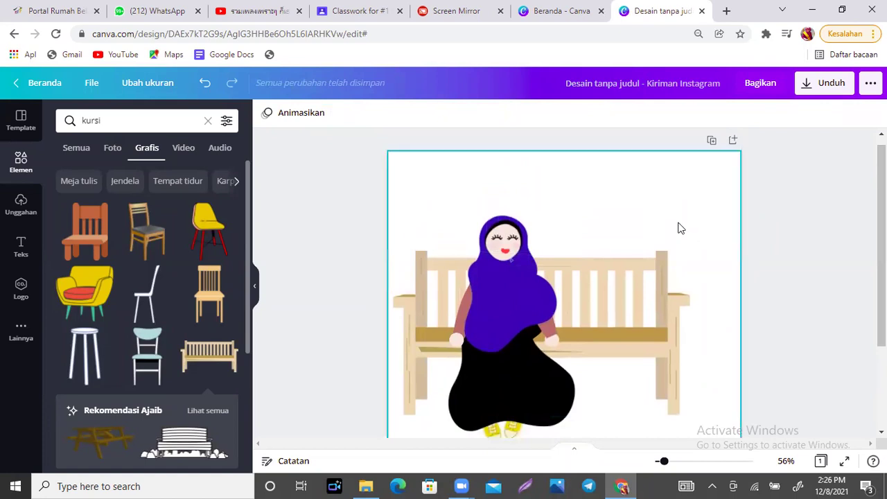
pyautogui.click(681, 228)
pyautogui.scroll(-2, 681, 228)
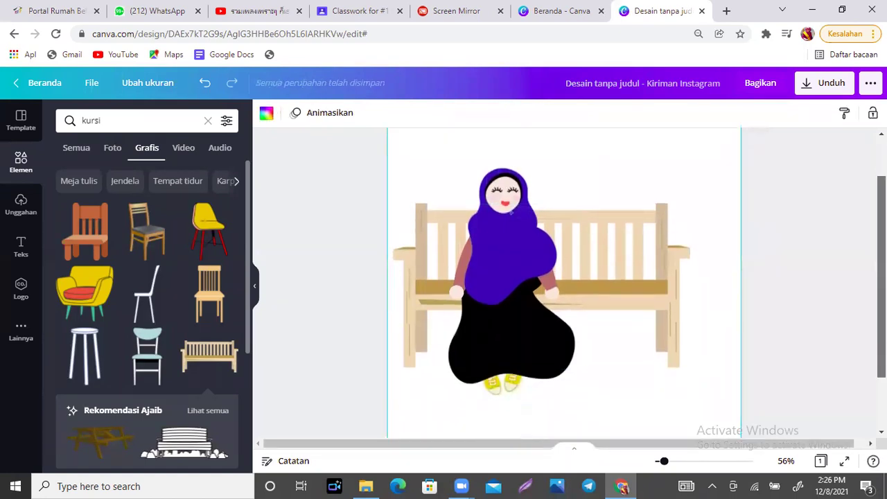
pyautogui.press('Escape')
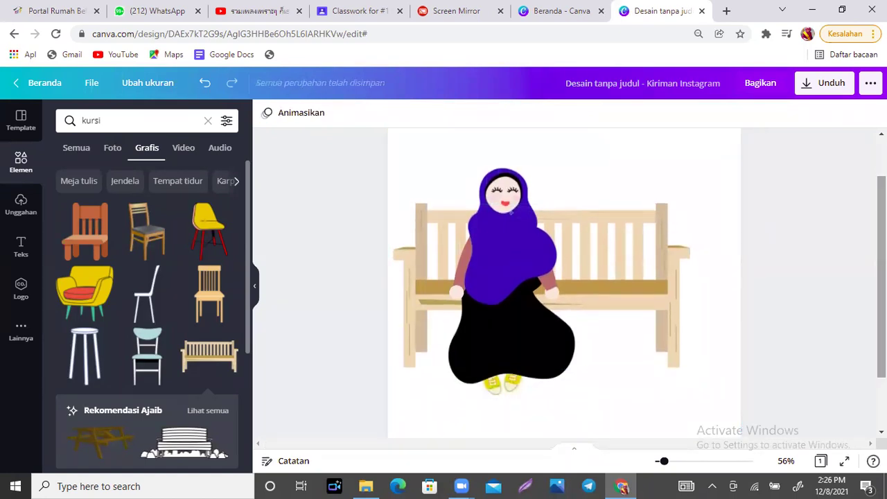
pyautogui.click(653, 240)
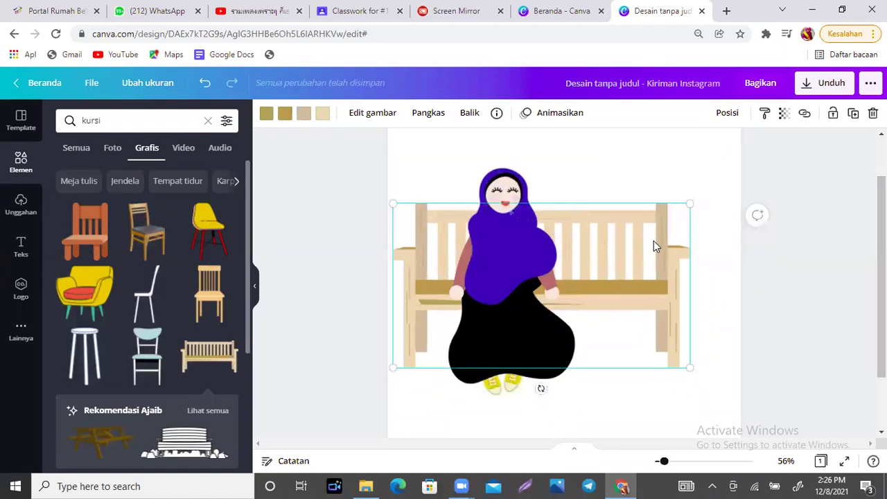
pyautogui.press('Delete')
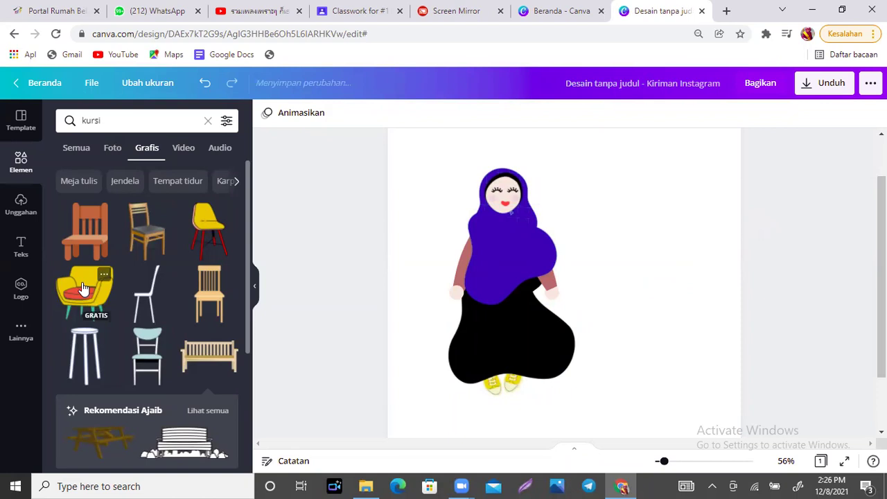
# Add the yellow red-legged chair, enlarge it, flip it horizontally, and send it behind the figure.
pyautogui.click(208, 235)
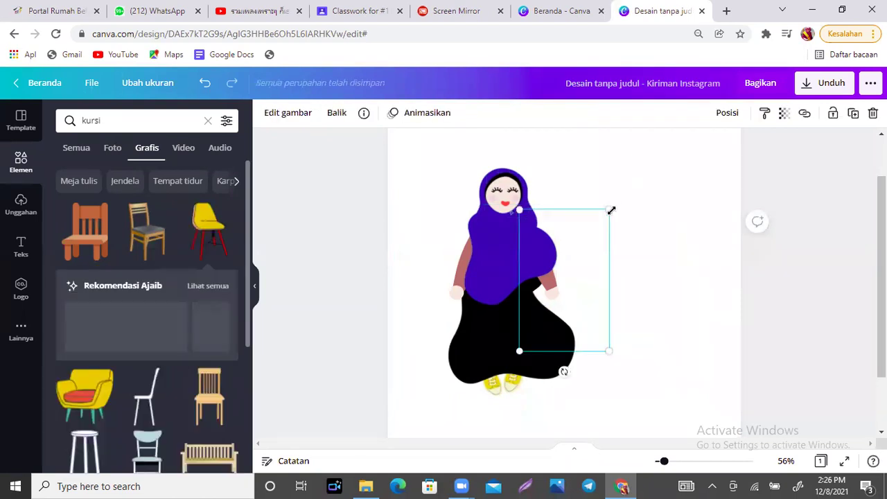
pyautogui.moveTo(611, 210); pyautogui.dragTo(687, 148)
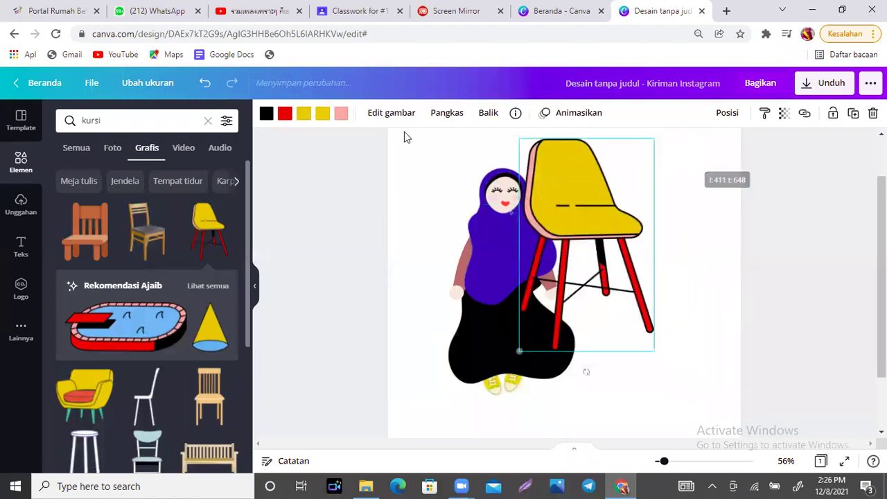
pyautogui.click(488, 114)
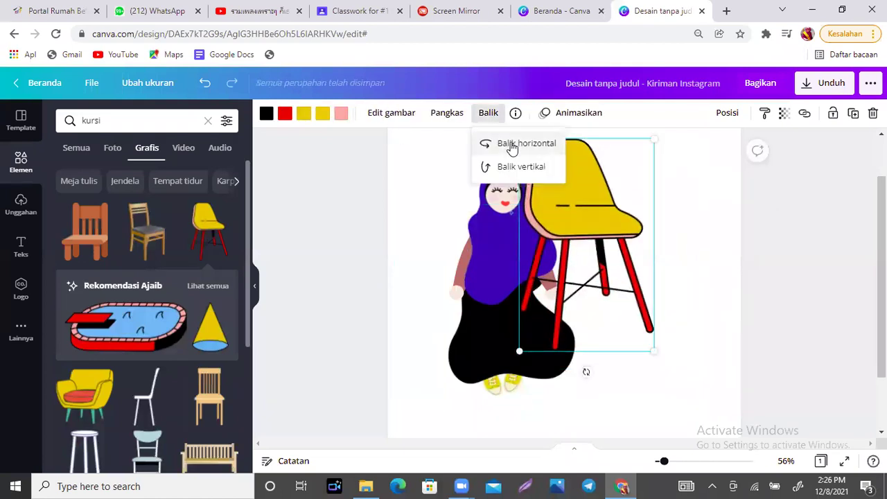
pyautogui.click(508, 144)
pyautogui.moveTo(626, 232); pyautogui.dragTo(548, 297)
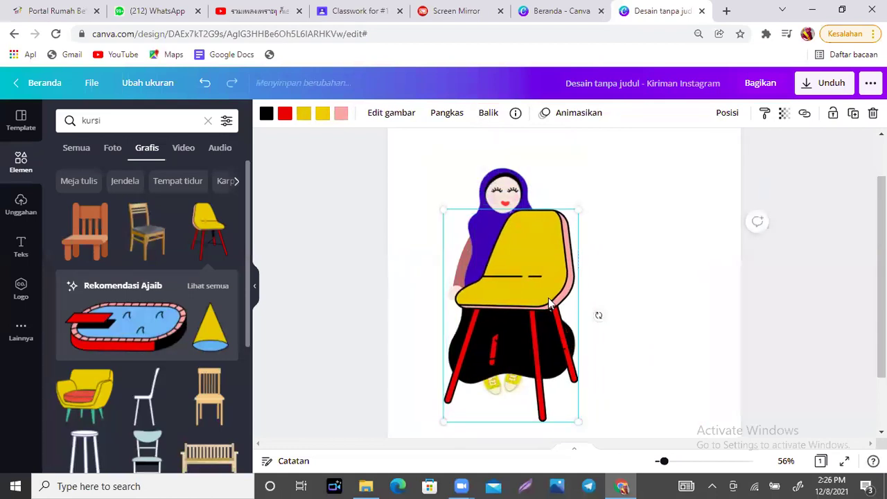
pyautogui.hotkey('ctrl', '[')
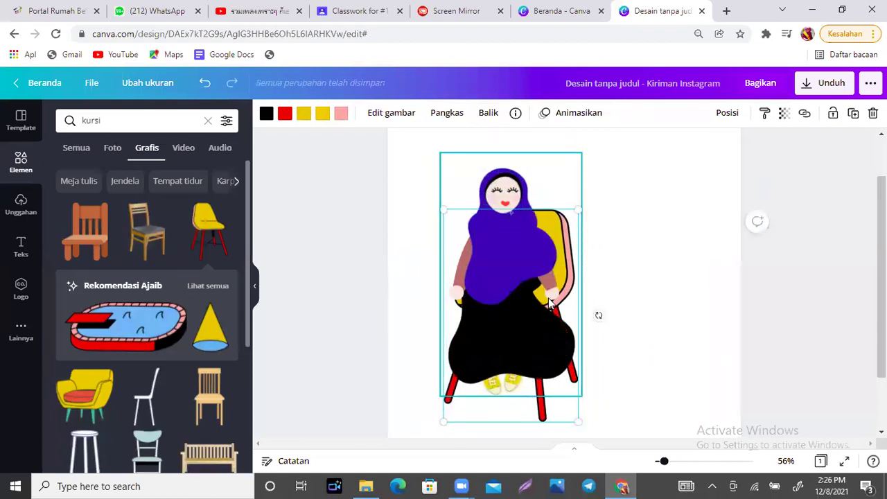
# Enlarge the figure and chair together as one group.
pyautogui.click(633, 355)
pyautogui.click(575, 255)
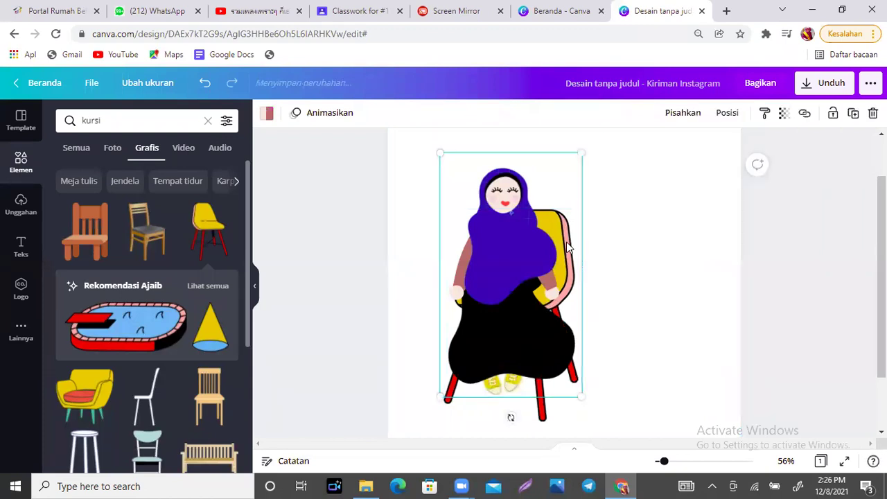
pyautogui.moveTo(576, 393); pyautogui.dragTo(584, 412)
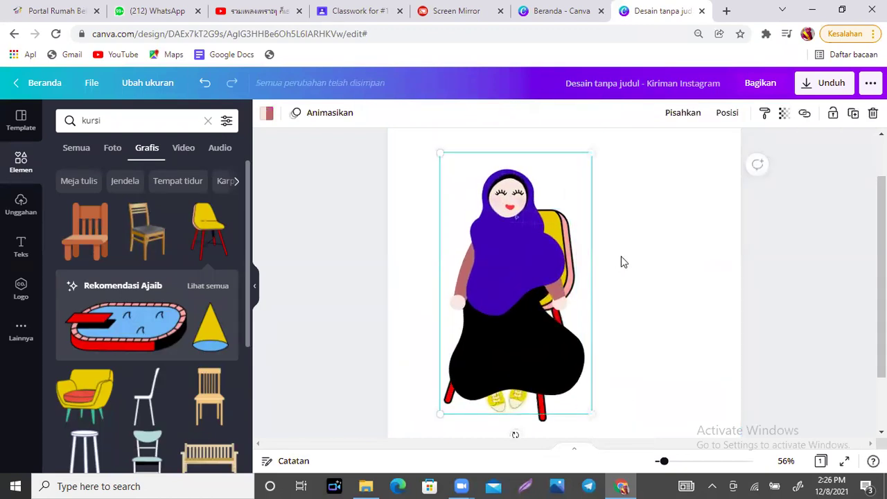
# Nudge the seated figure slightly so she and the chair sit fully within the page.
pyautogui.click(622, 259)
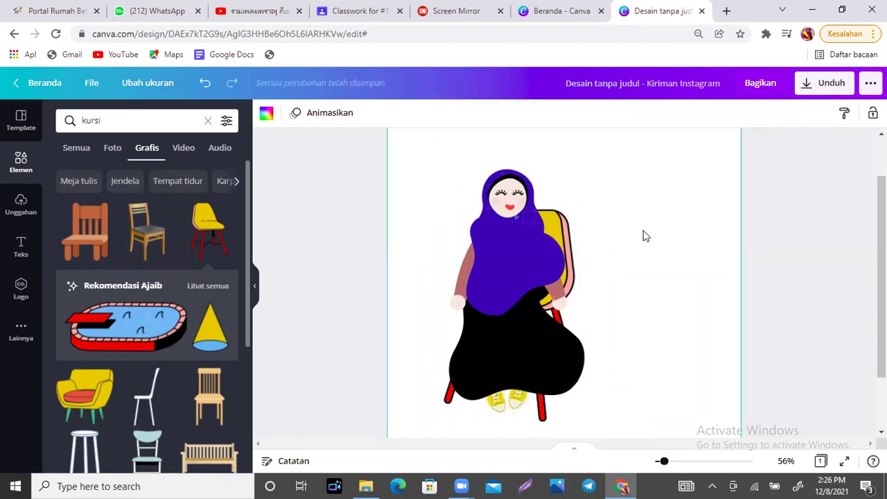
pyautogui.scroll(-2, 564, 283)
pyautogui.scroll(4, 564, 283)
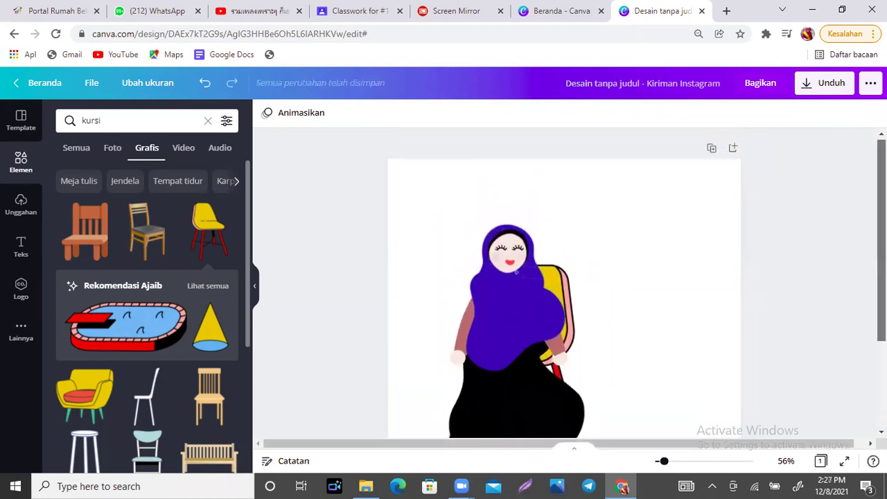
pyautogui.scroll(-2, 565, 283)
pyautogui.scroll(1, 598, 265)
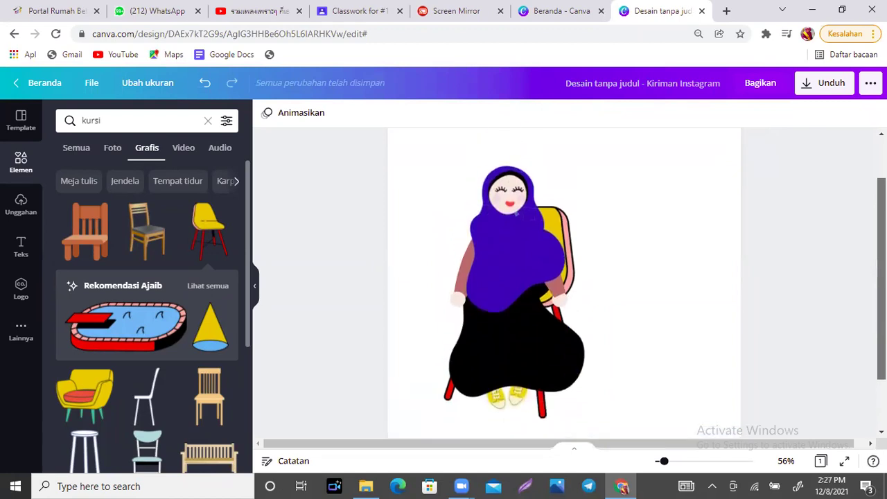
pyautogui.moveTo(586, 253)
pyautogui.mouseDown()
pyautogui.moveTo(638, 236)
pyautogui.moveTo(735, 261)
pyautogui.moveTo(682, 252)
pyautogui.moveTo(727, 246)
pyautogui.moveTo(579, 245)
pyautogui.mouseUp()
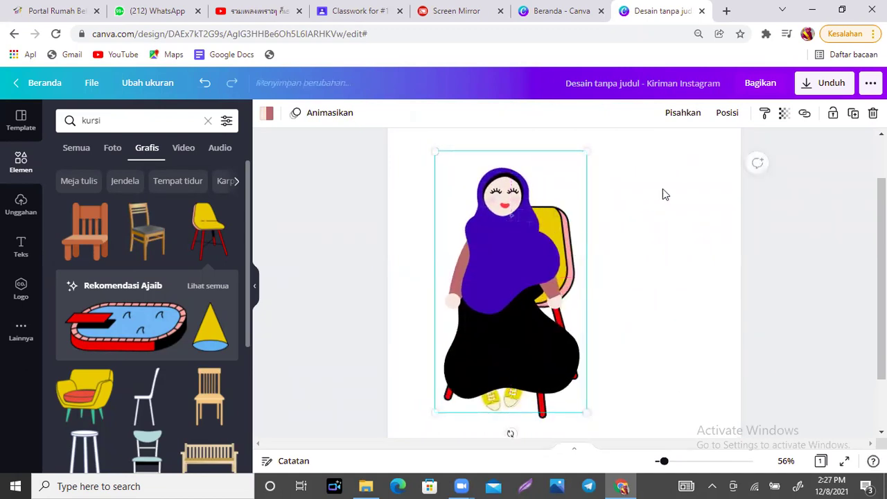
pyautogui.click(666, 194)
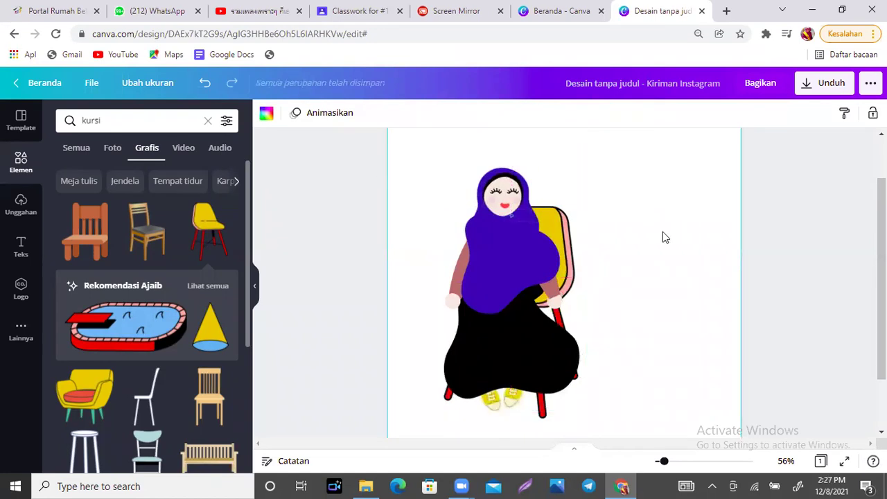
# Move the figure off the yellow chair, delete the chair, and return the figure toward the centre.
pyautogui.moveTo(473, 291); pyautogui.dragTo(599, 294)
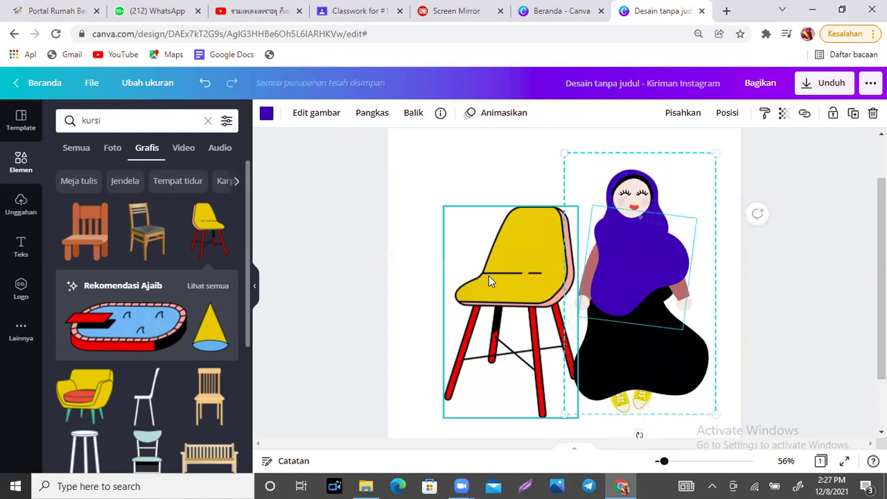
pyautogui.click(485, 282)
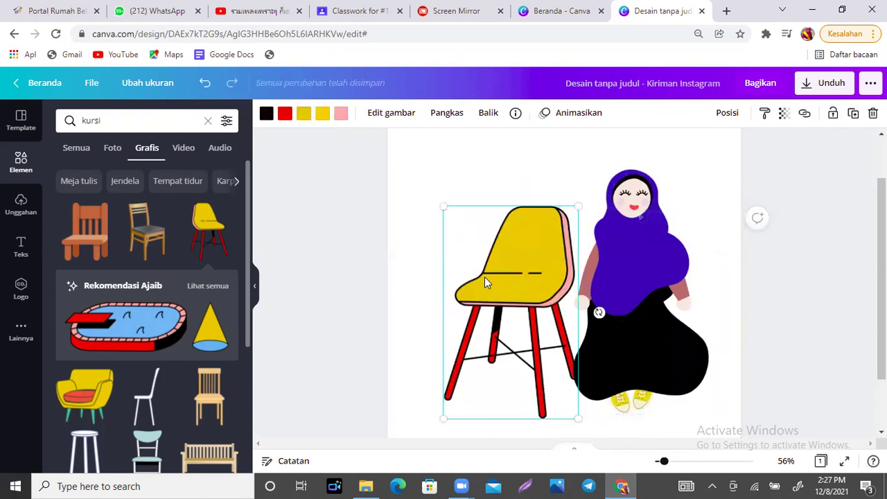
pyautogui.press('Delete')
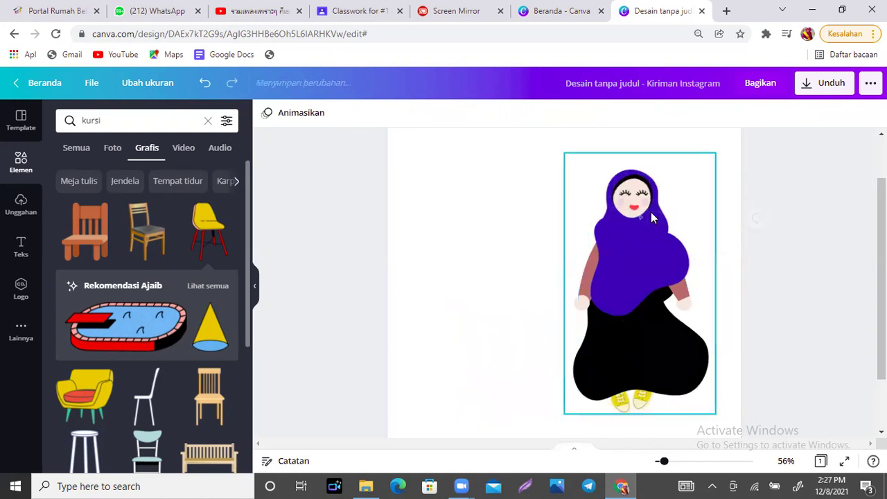
pyautogui.moveTo(658, 267); pyautogui.dragTo(556, 254)
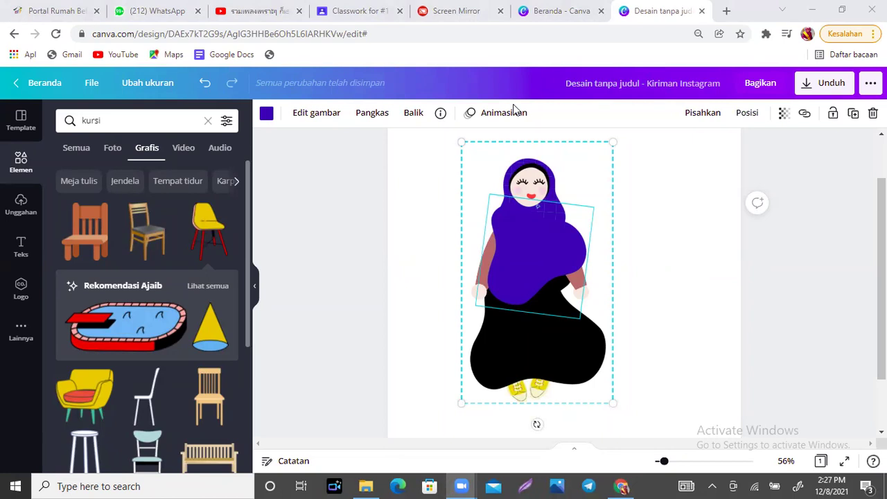
# Select every part of the hijab figure and open the Posisi dropdown.
pyautogui.click(653, 303)
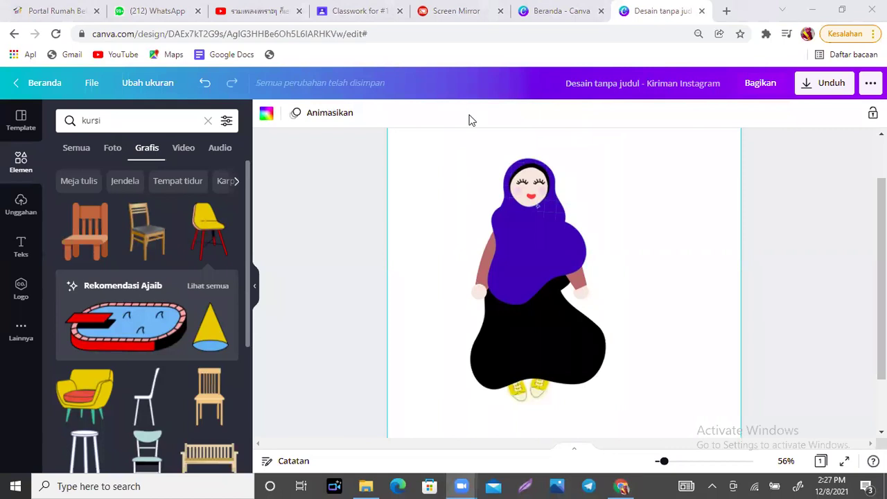
pyautogui.click(645, 207)
pyautogui.click(542, 263)
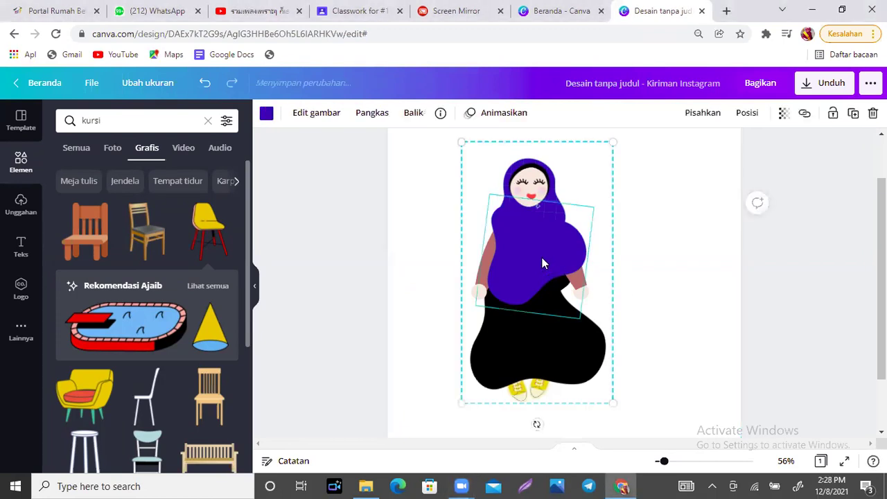
pyautogui.click(689, 248)
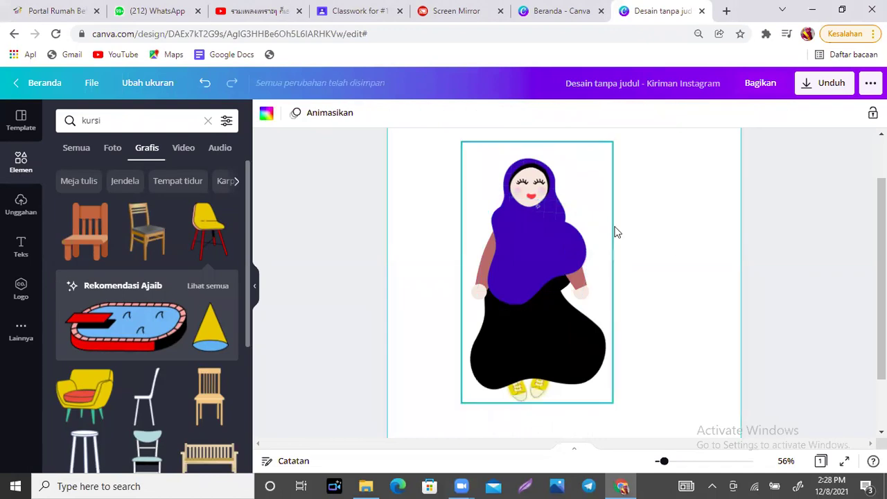
pyautogui.click(536, 247)
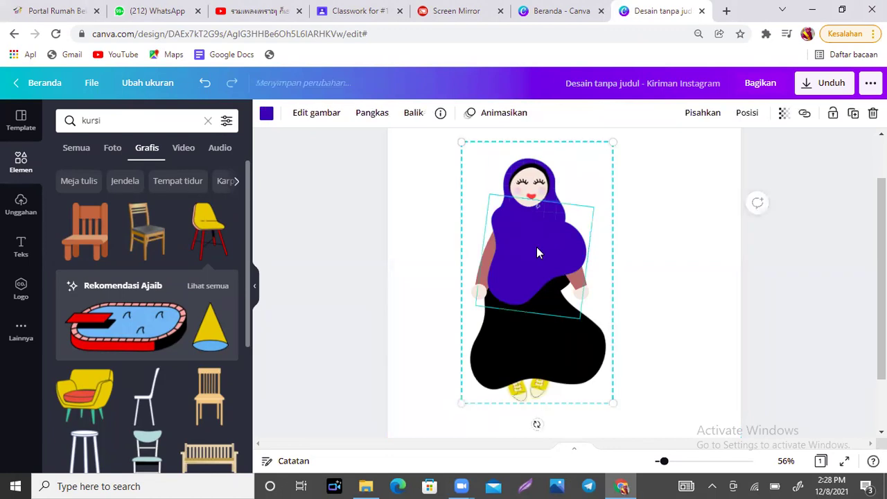
pyautogui.click(747, 115)
pyautogui.click(704, 280)
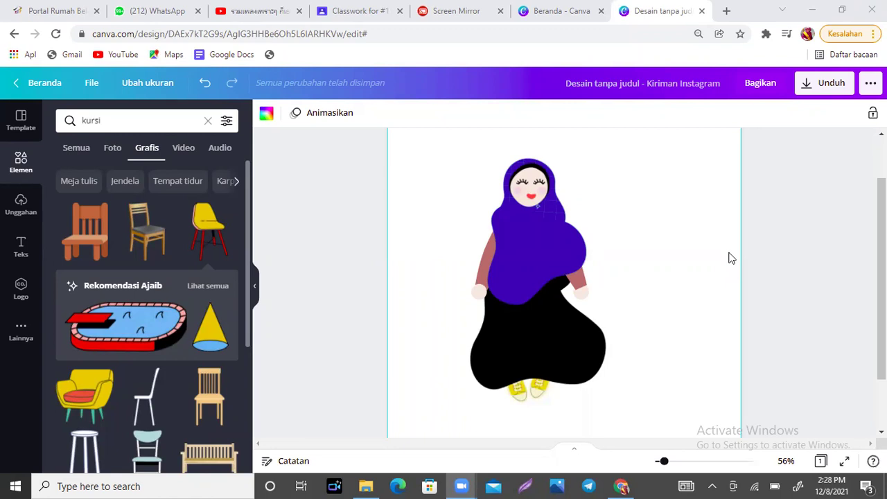
pyautogui.moveTo(420, 142); pyautogui.dragTo(633, 432)
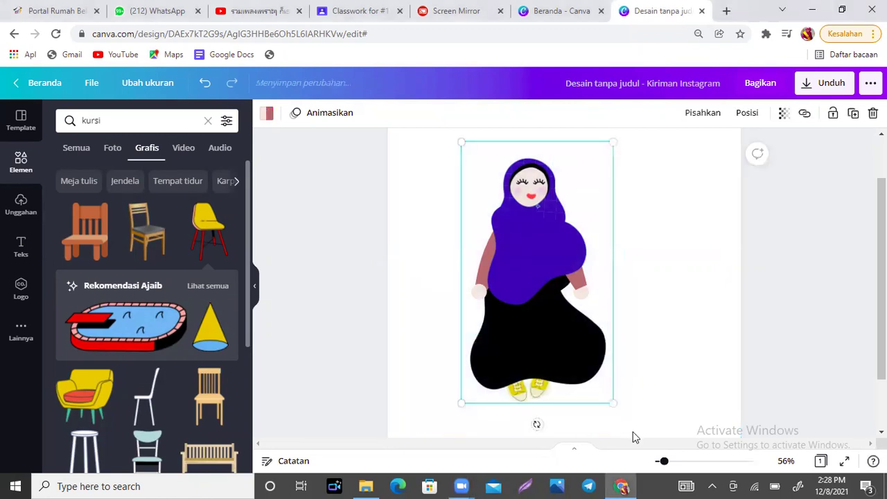
pyautogui.click(743, 116)
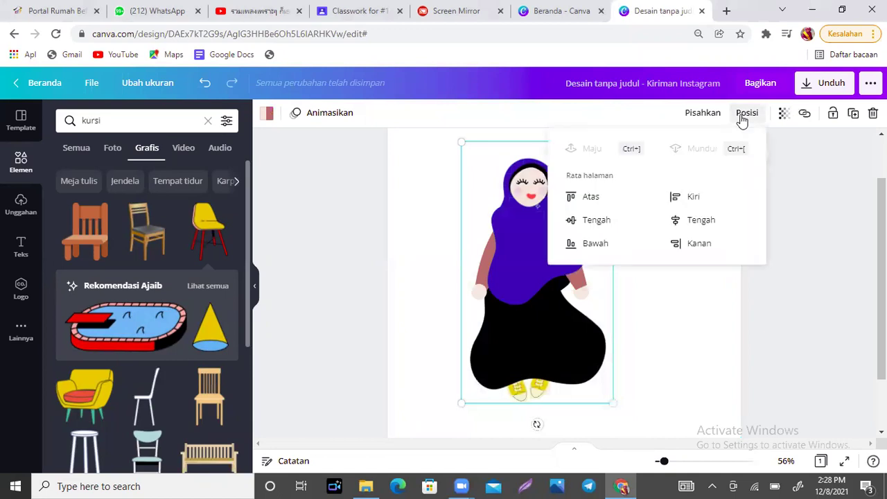
# Ungroup the figure with Pisahkan, then undo twice to restore the hijab and face details.
pyautogui.click(701, 303)
pyautogui.moveTo(417, 137); pyautogui.dragTo(649, 430)
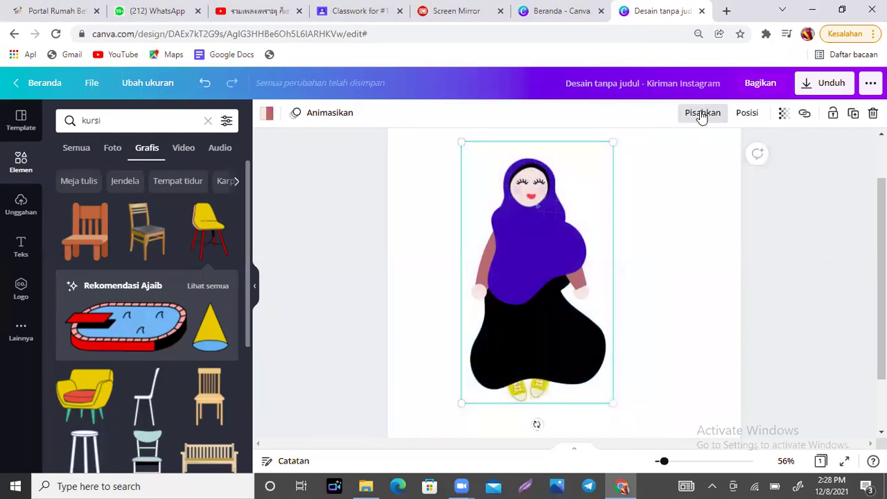
pyautogui.click(702, 113)
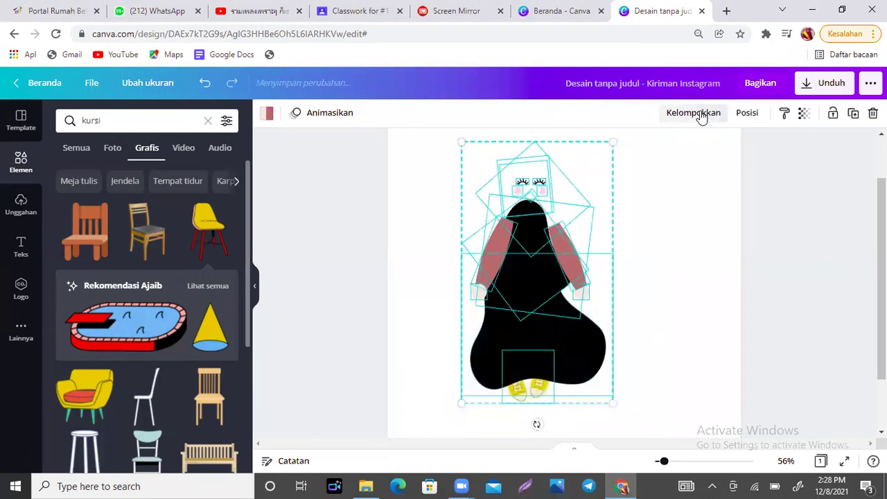
pyautogui.click(670, 217)
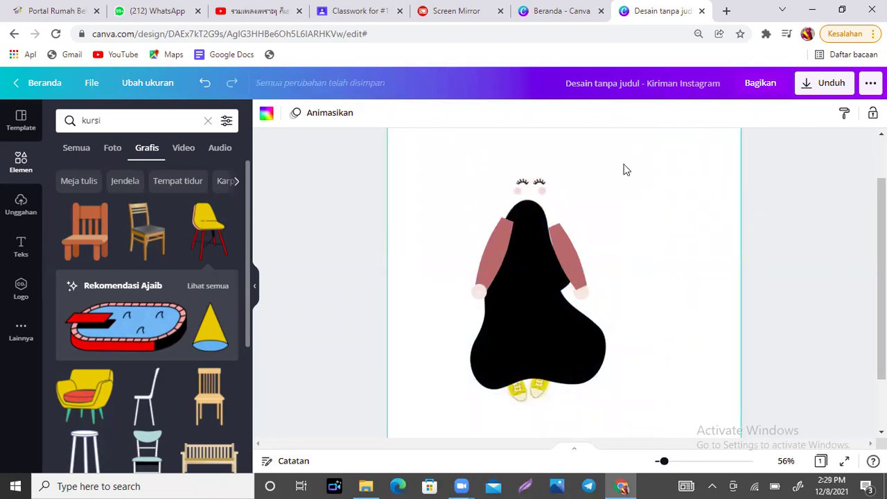
pyautogui.hotkey('ctrl', 'z')
pyautogui.hotkey('ctrl', 'z')
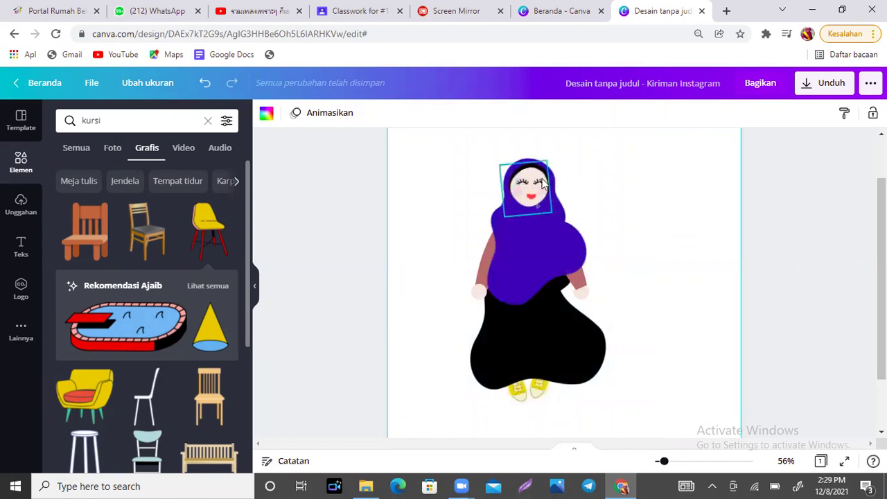
pyautogui.hotkey('ctrl', 'z')
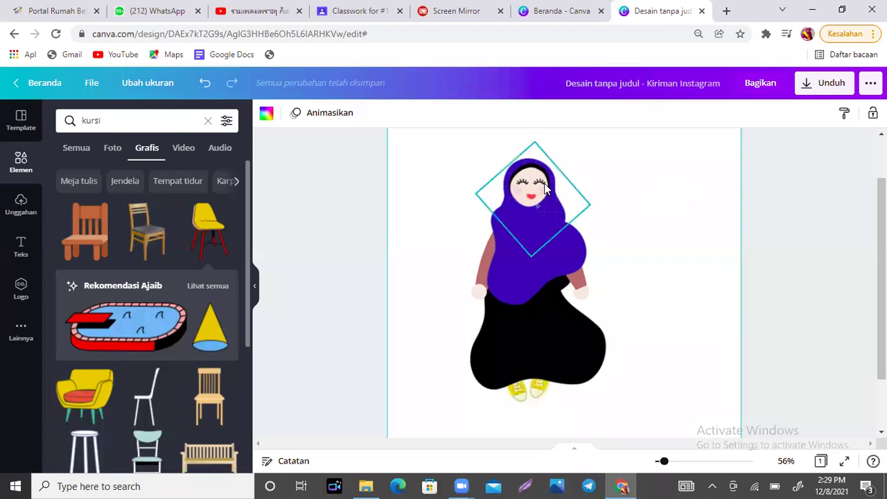
# Marquee-select all pieces of the hijab girl, eyes and face included, and group them with Kelompokkan.
pyautogui.click(523, 187)
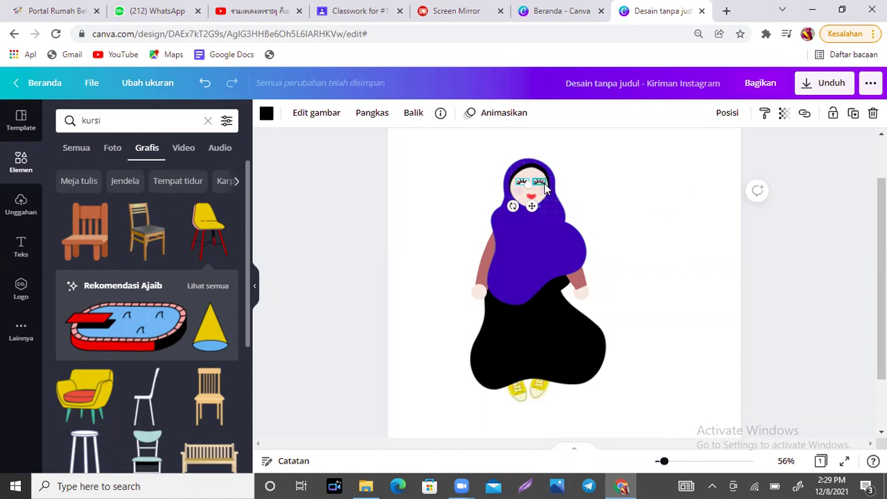
pyautogui.keyDown('shift'); pyautogui.click(542, 186); pyautogui.keyUp('shift')
pyautogui.keyDown('shift'); pyautogui.click(530, 197); pyautogui.keyUp('shift')
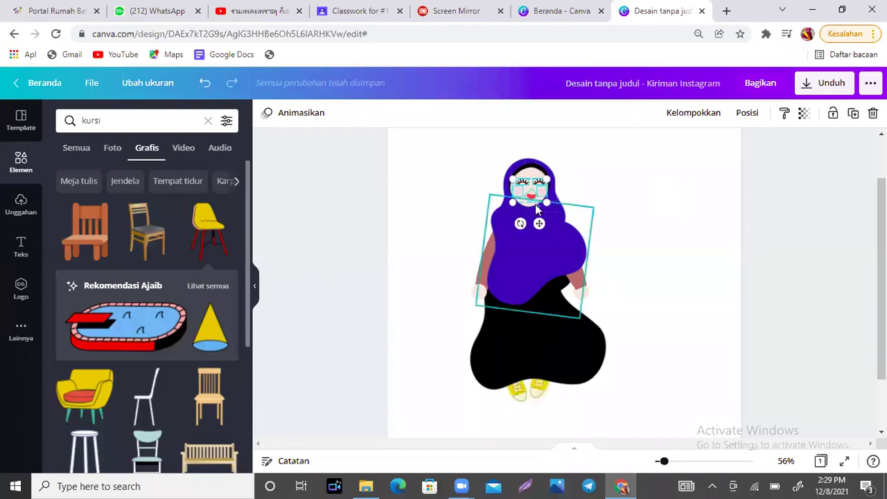
pyautogui.click(666, 192)
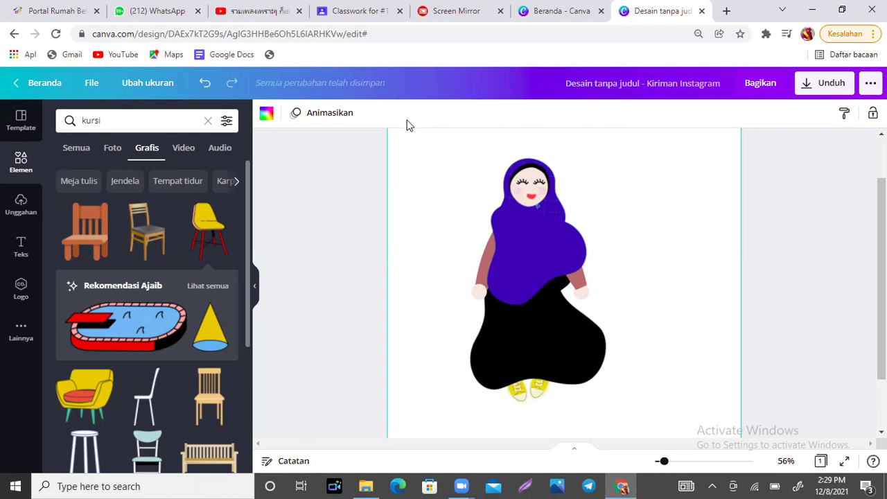
pyautogui.moveTo(410, 134); pyautogui.dragTo(674, 427)
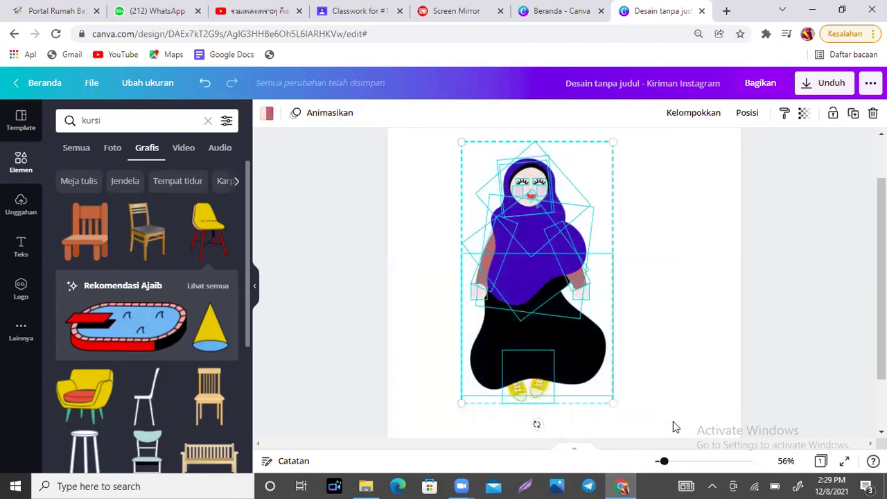
pyautogui.click(692, 118)
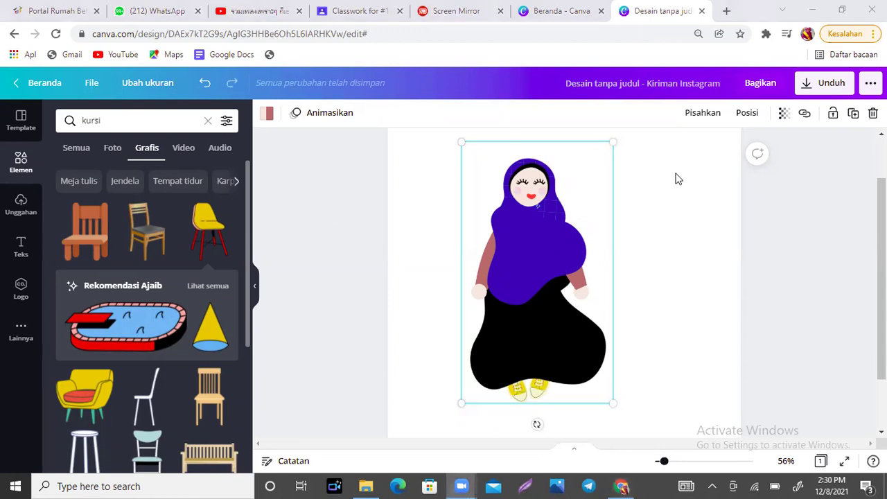
# Drag the grouped hijab figure a little to a new spot on the white page.
pyautogui.click(704, 214)
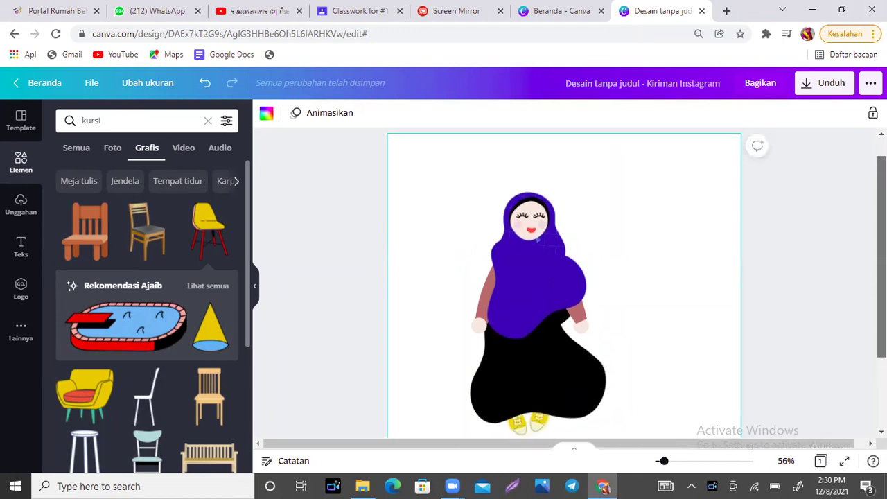
pyautogui.scroll(-2, 564, 282)
pyautogui.scroll(2, 565, 283)
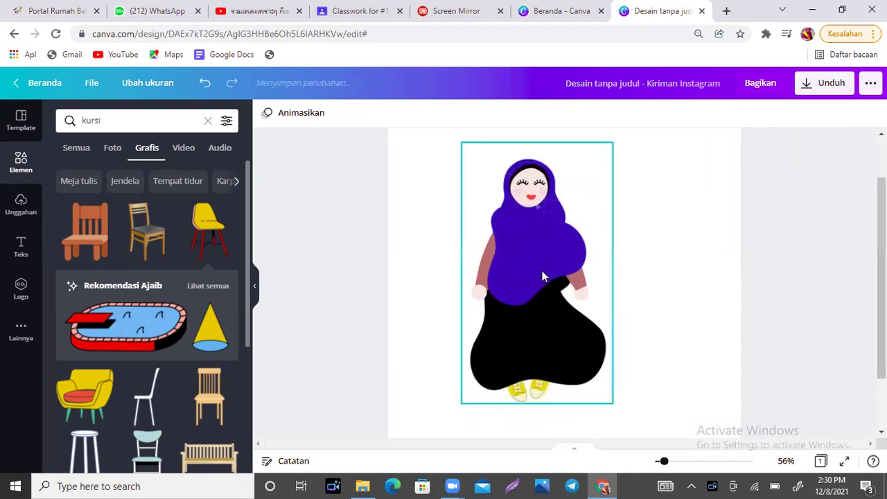
pyautogui.moveTo(527, 254); pyautogui.dragTo(553, 261)
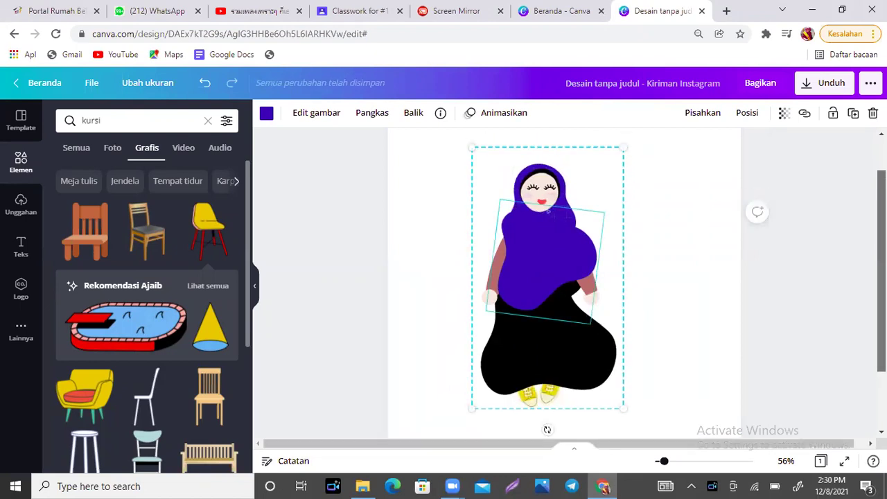
pyautogui.click(757, 246)
pyautogui.scroll(1, 756, 245)
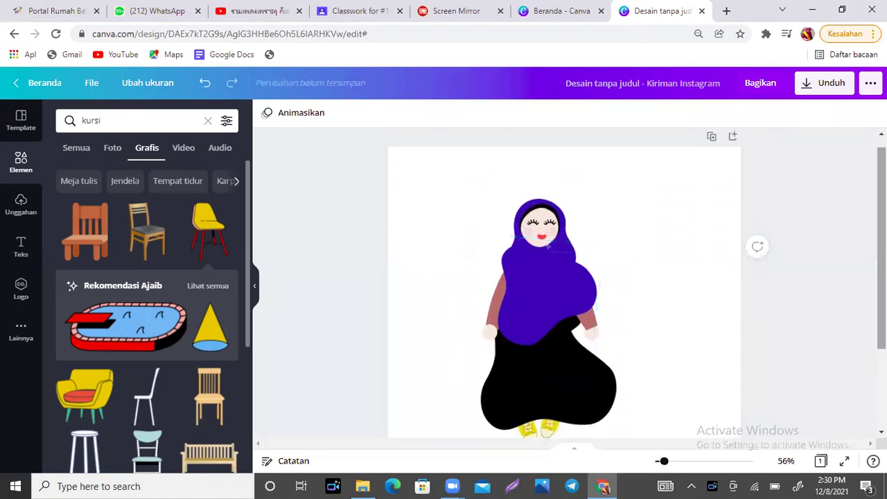
pyautogui.click(513, 303)
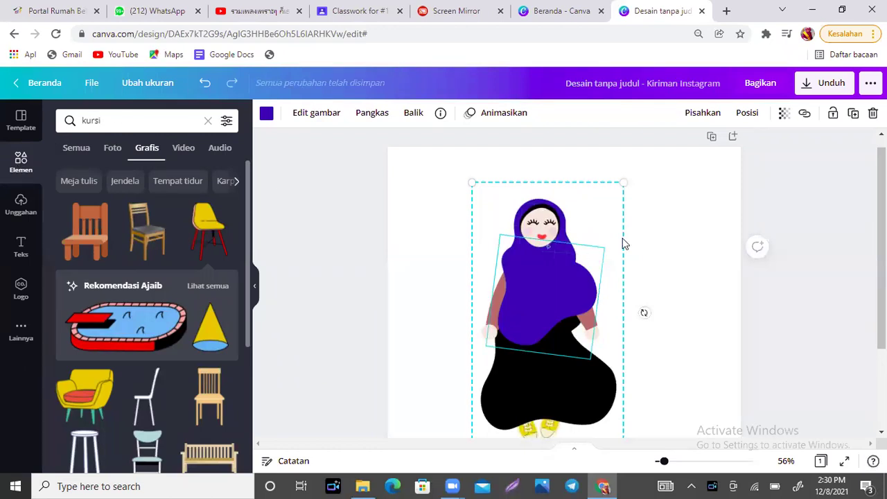
pyautogui.click(694, 240)
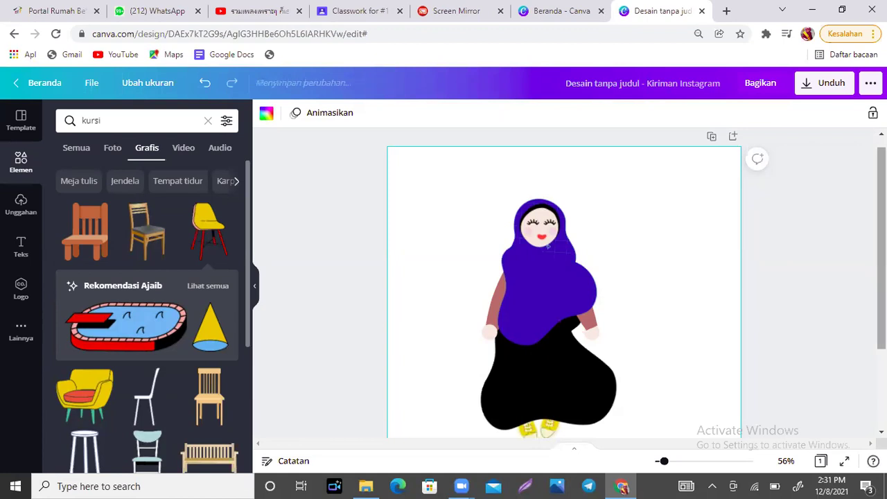
pyautogui.scroll(-3, 564, 291)
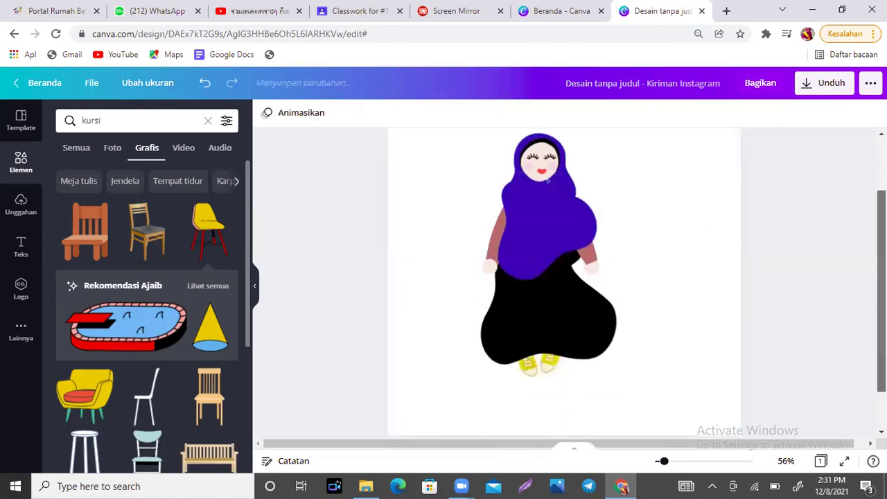
pyautogui.scroll(3, 564, 291)
pyautogui.click(708, 198)
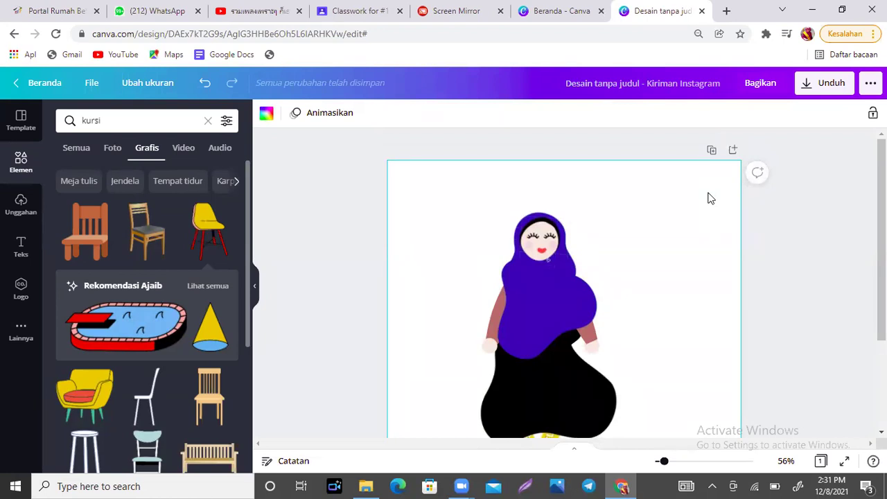
pyautogui.scroll(-2, 710, 198)
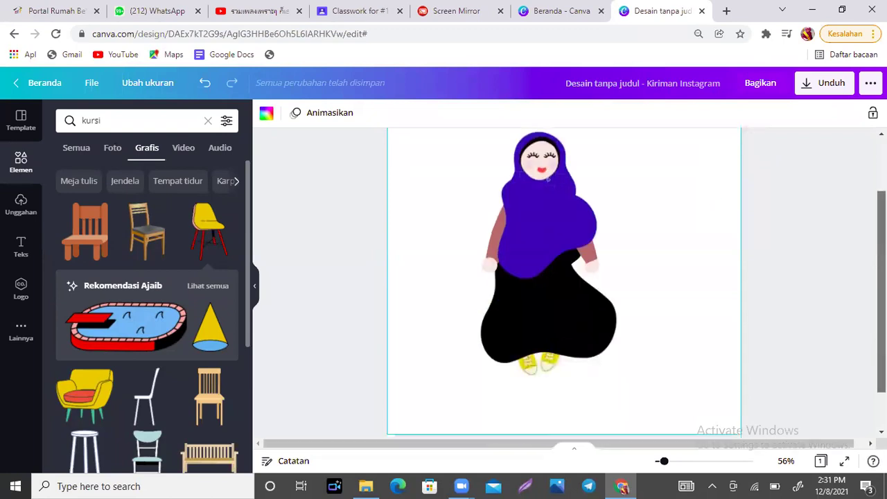
pyautogui.scroll(1, 565, 284)
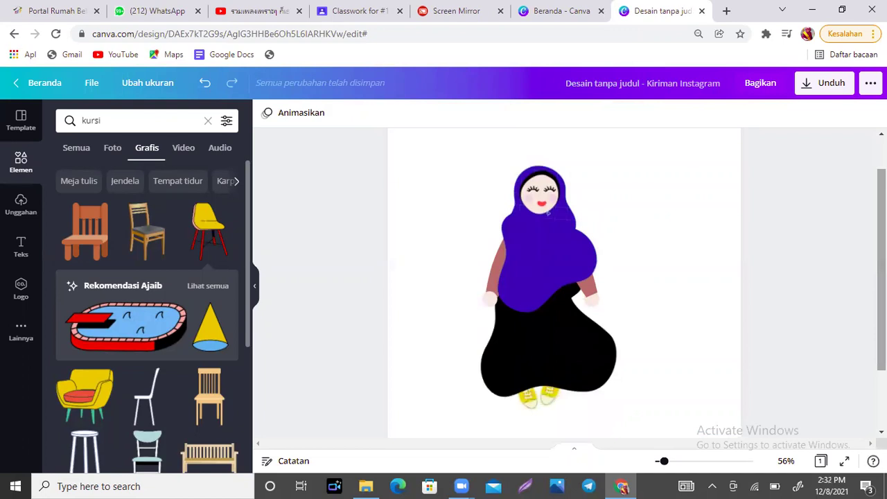
pyautogui.scroll(1, 565, 284)
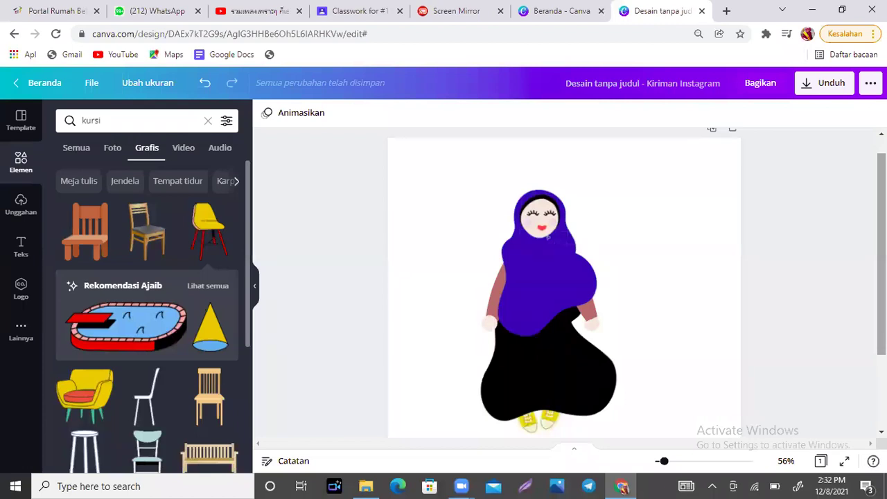
pyautogui.scroll(1, 564, 284)
pyautogui.scroll(-3, 564, 284)
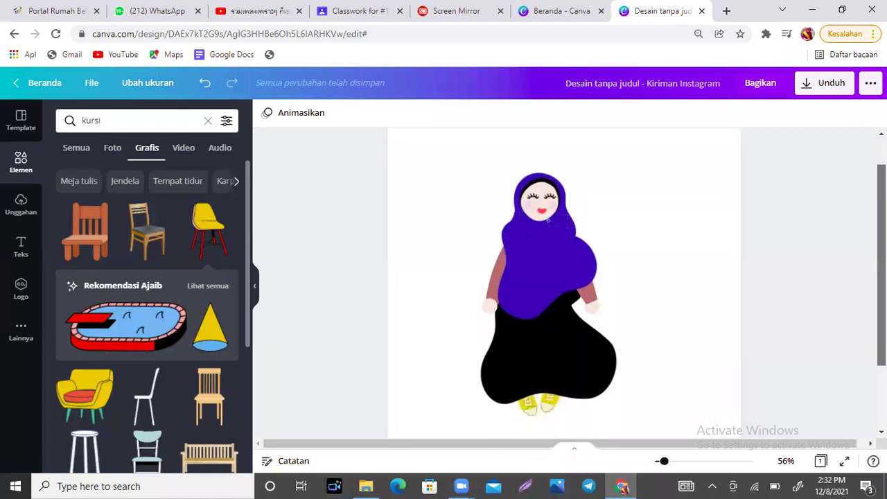
pyautogui.scroll(2, 564, 284)
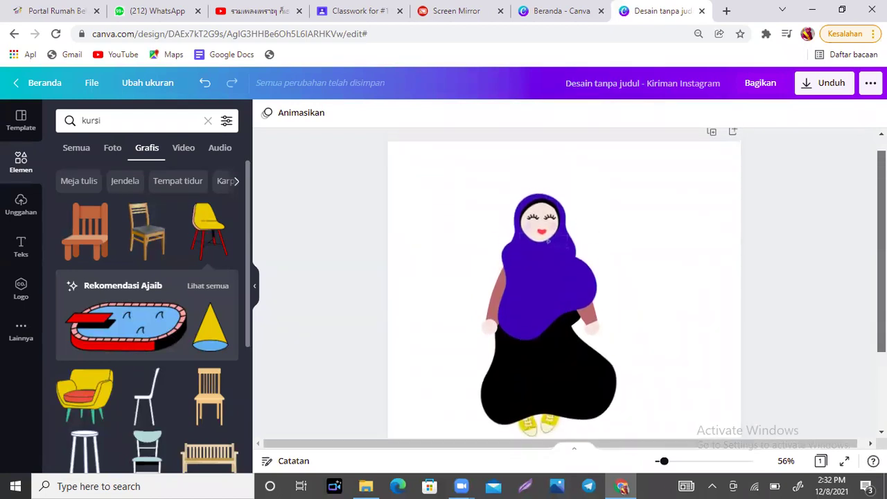
pyautogui.scroll(-2, 565, 284)
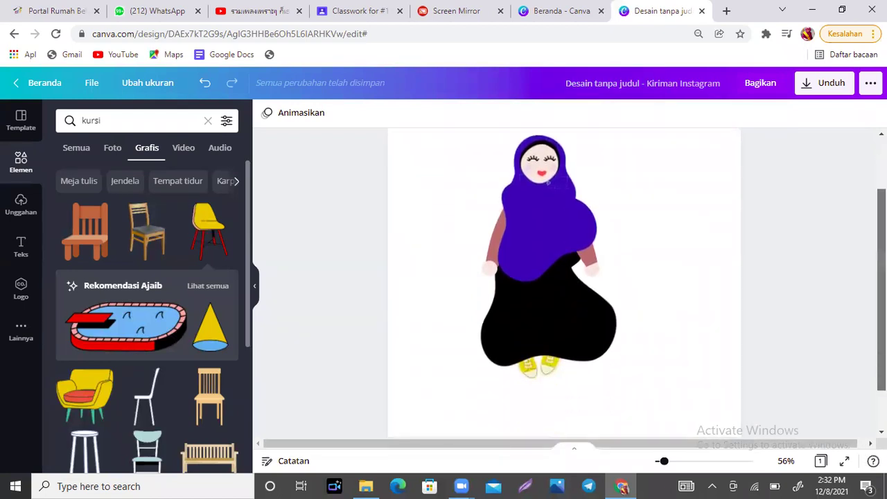
pyautogui.scroll(1, 564, 284)
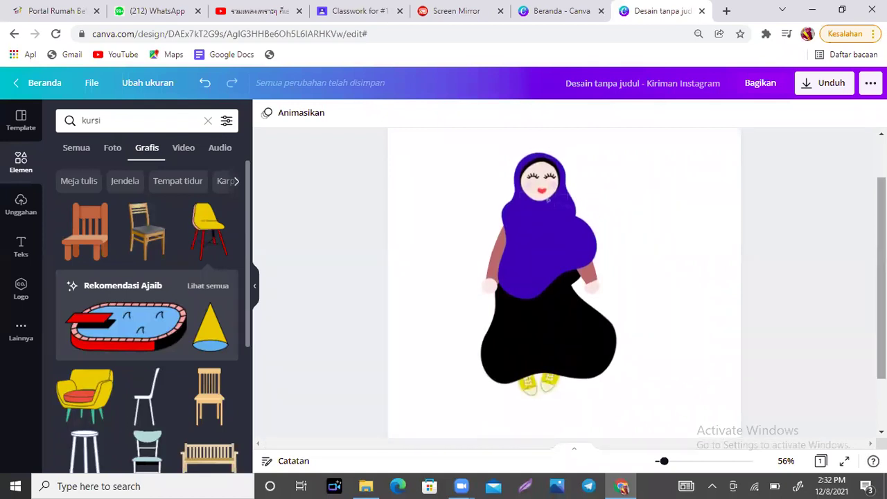
pyautogui.scroll(1, 564, 285)
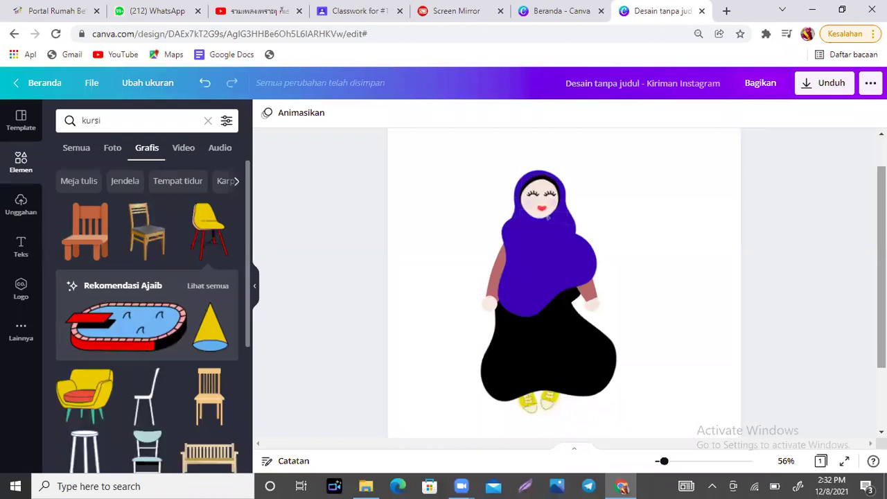
pyautogui.click(692, 300)
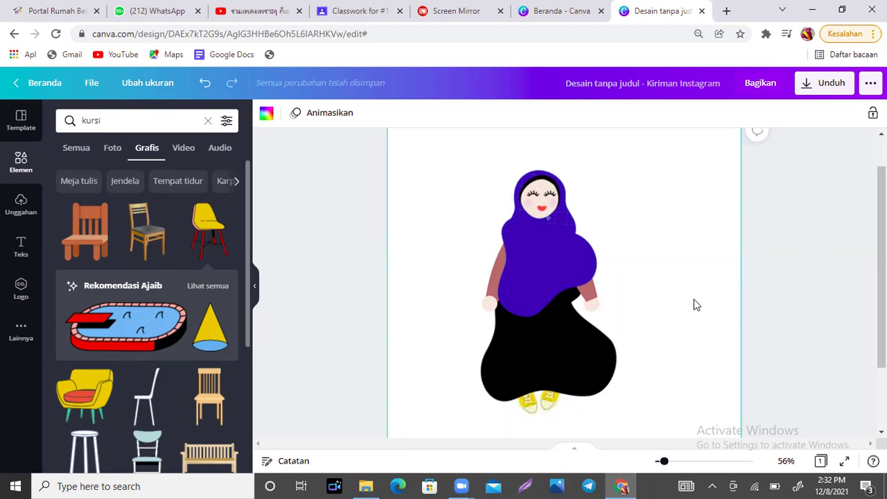
pyautogui.scroll(2, 692, 305)
pyautogui.scroll(-2, 565, 283)
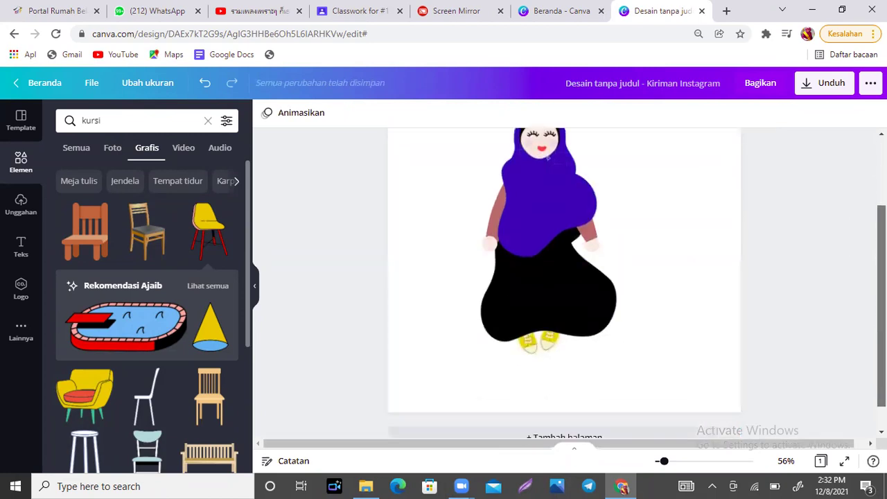
pyautogui.scroll(1, 565, 283)
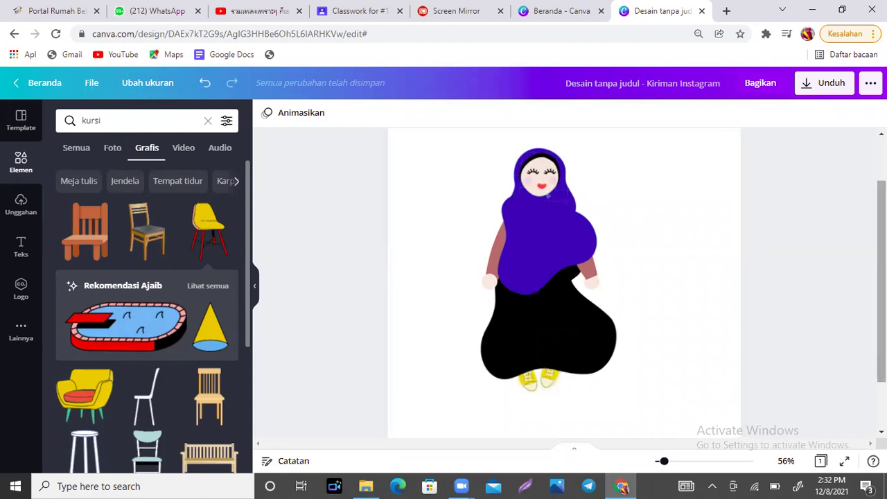
pyautogui.scroll(-2, 564, 283)
pyautogui.scroll(3, 564, 283)
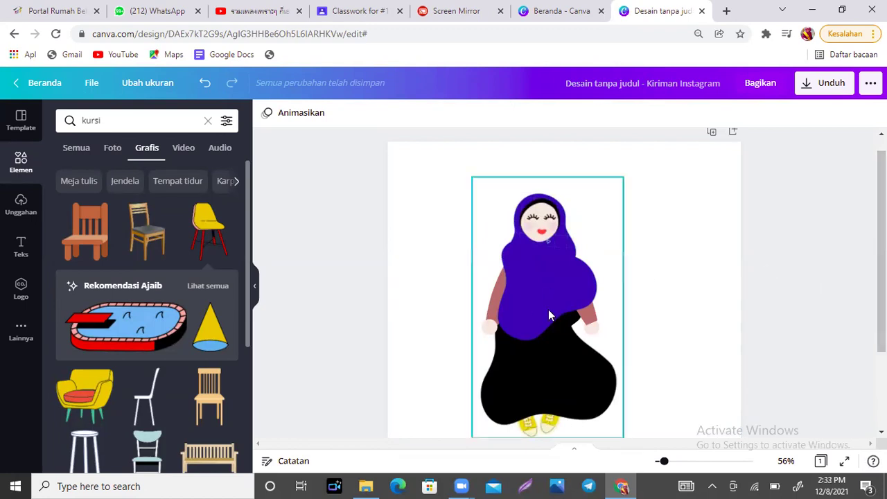
pyautogui.scroll(-2, 564, 282)
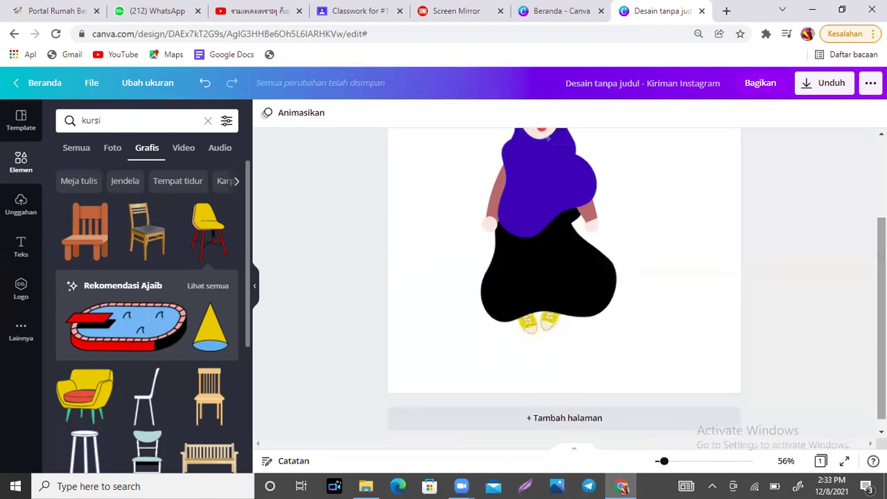
pyautogui.scroll(-1, 535, 416)
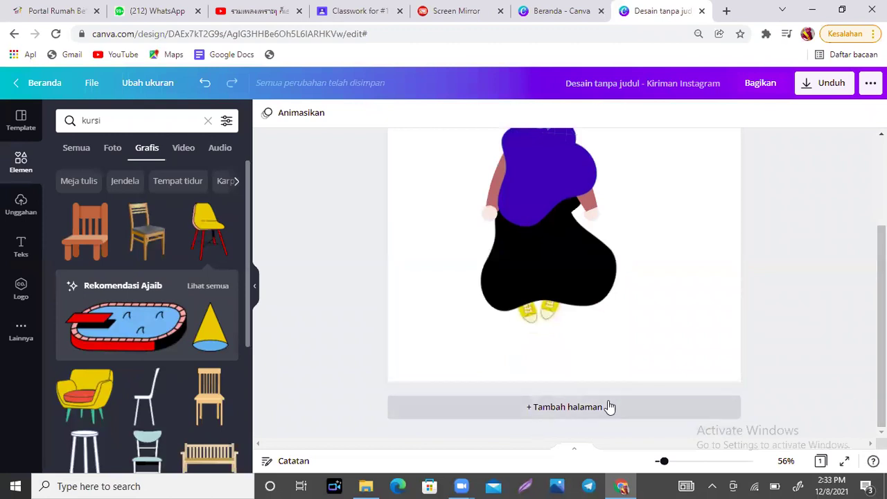
pyautogui.scroll(1, 653, 230)
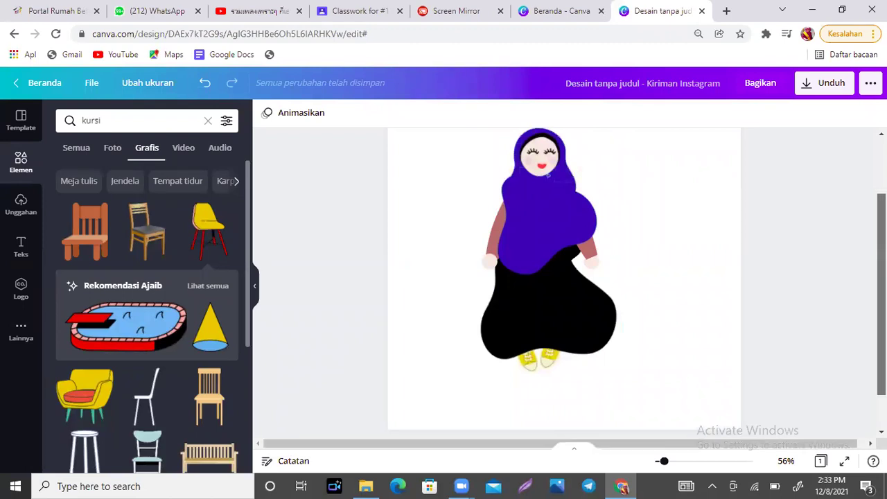
pyautogui.scroll(1, 565, 283)
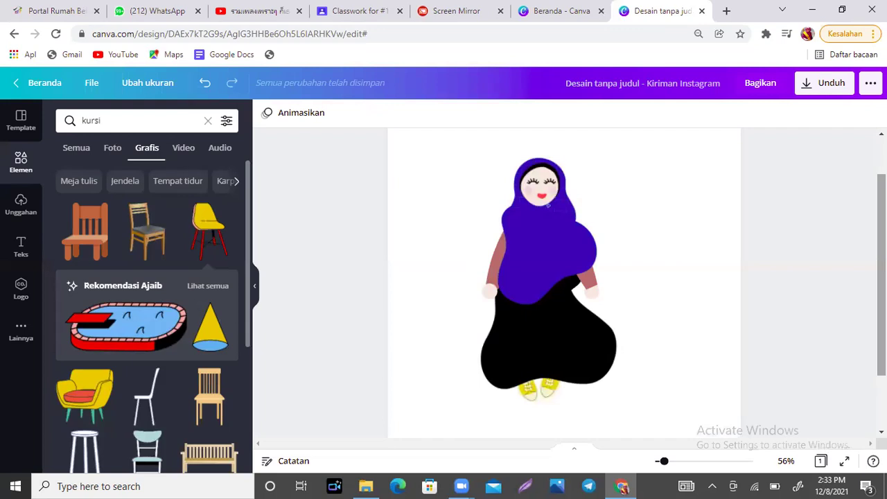
pyautogui.moveTo(599, 287); pyautogui.dragTo(525, 291)
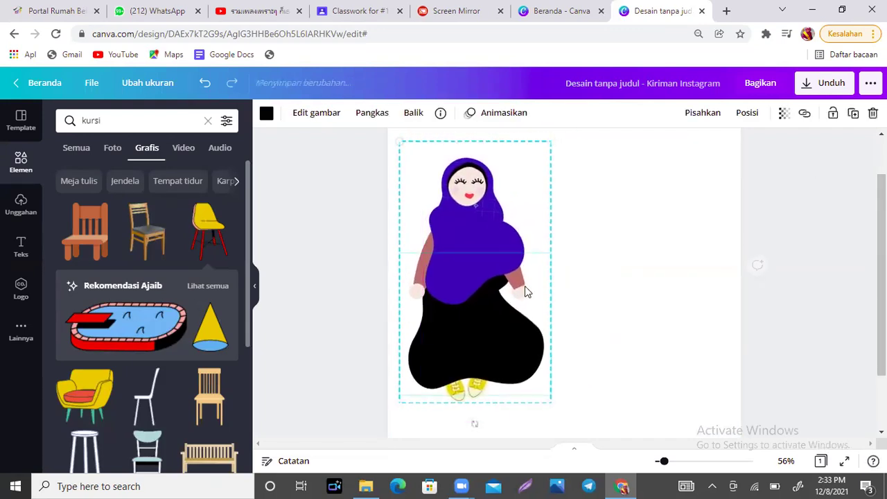
pyautogui.click(619, 267)
pyautogui.click(450, 267)
pyautogui.click(575, 264)
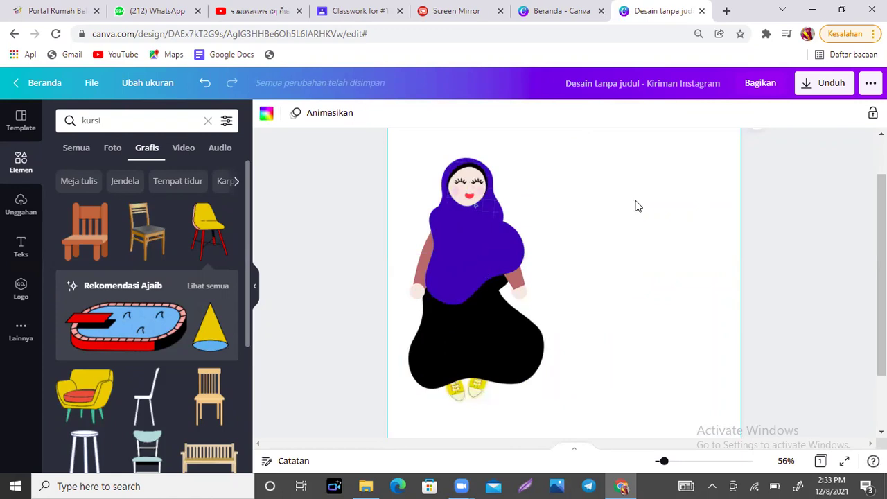
pyautogui.click(517, 239)
pyautogui.moveTo(463, 252); pyautogui.dragTo(542, 246)
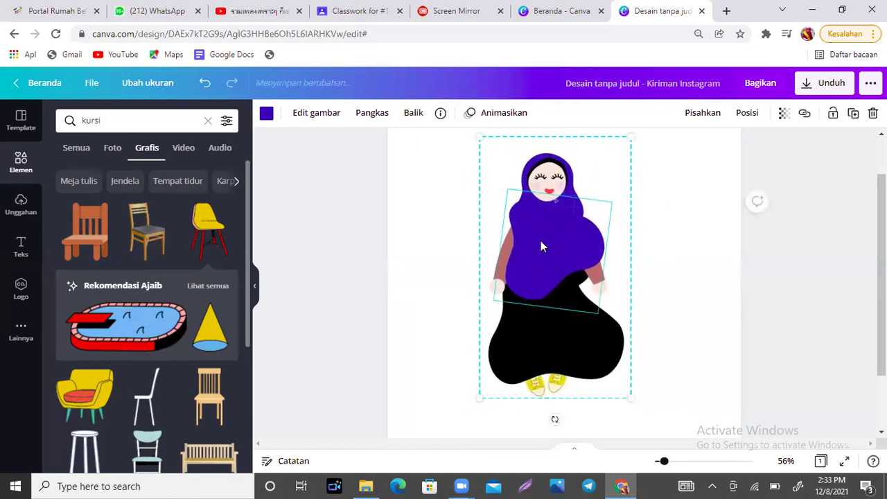
pyautogui.click(714, 231)
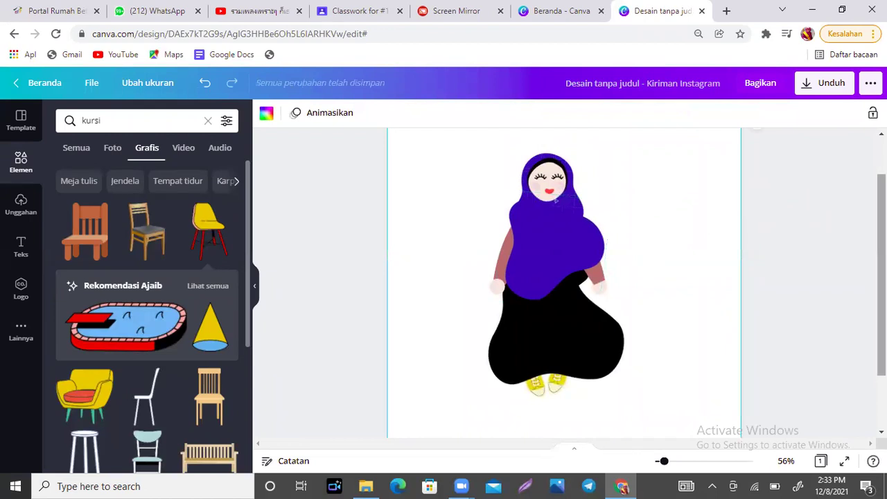
pyautogui.press('Escape')
pyautogui.scroll(-1, 564, 277)
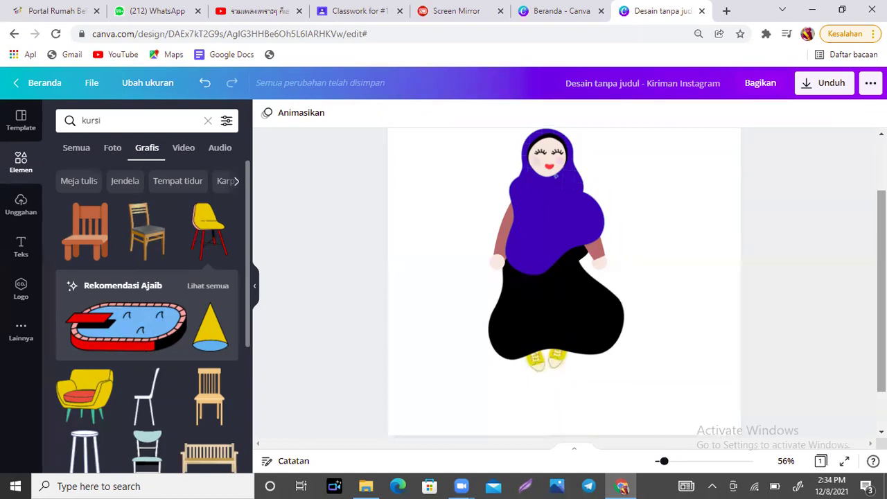
# Check the hijab character on the page, then focus the Elements search box still holding 'kursi'.
pyautogui.scroll(2, 565, 283)
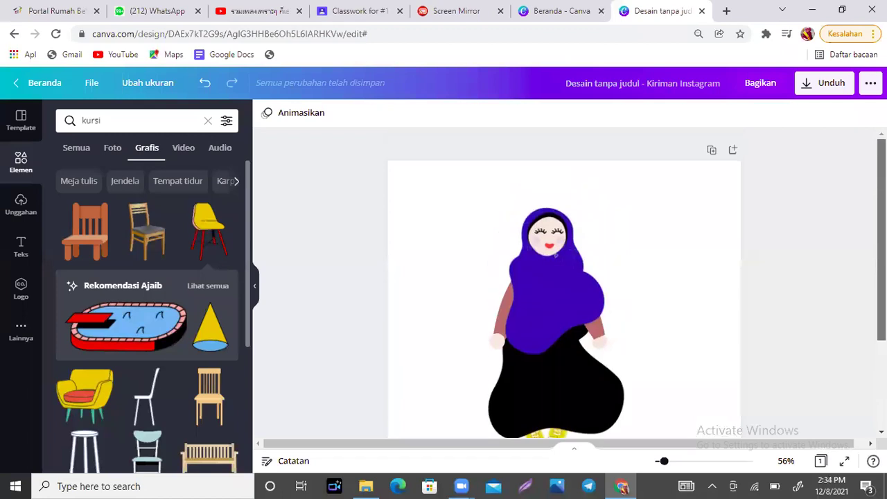
pyautogui.scroll(-2, 564, 283)
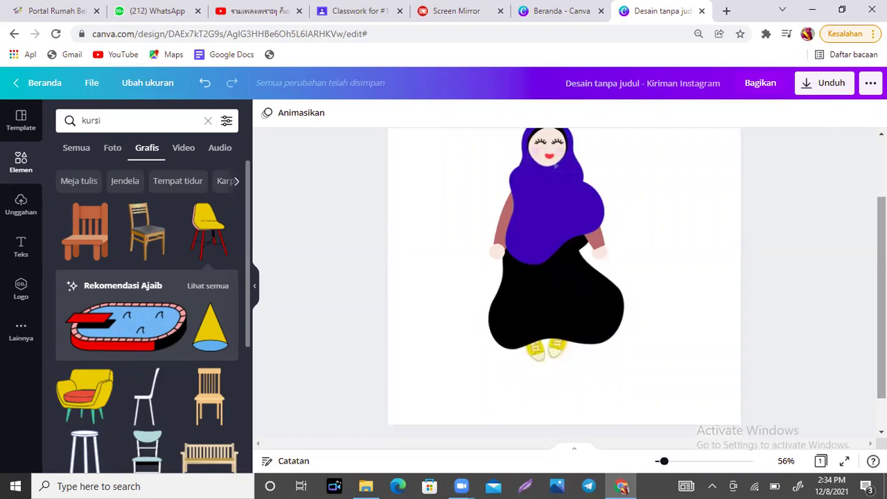
pyautogui.scroll(2, 564, 283)
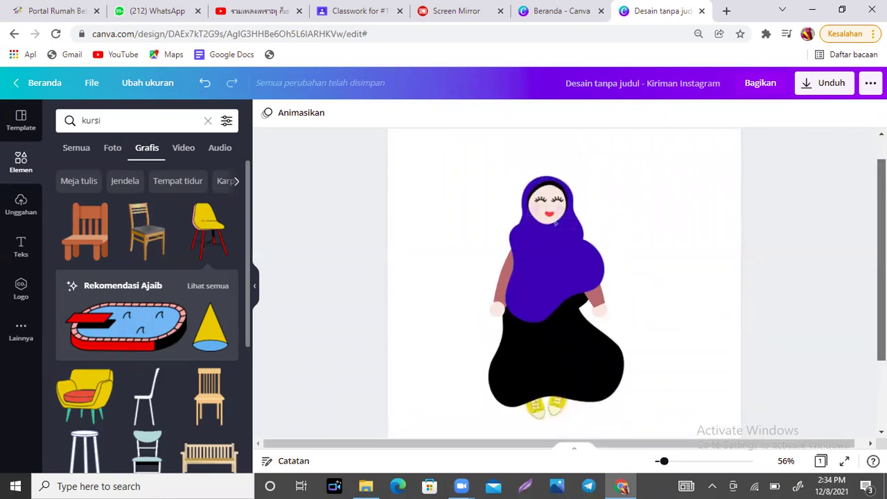
pyautogui.scroll(1, 564, 283)
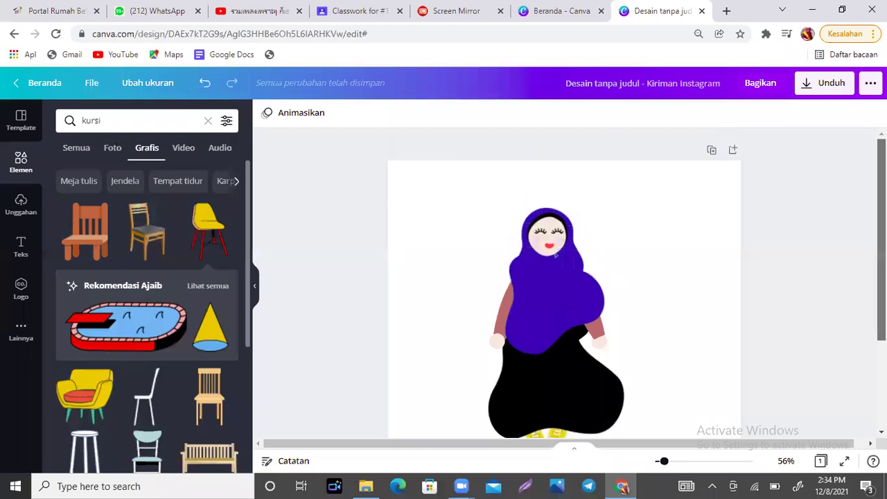
pyautogui.scroll(-1, 564, 283)
pyautogui.scroll(1, 449, 167)
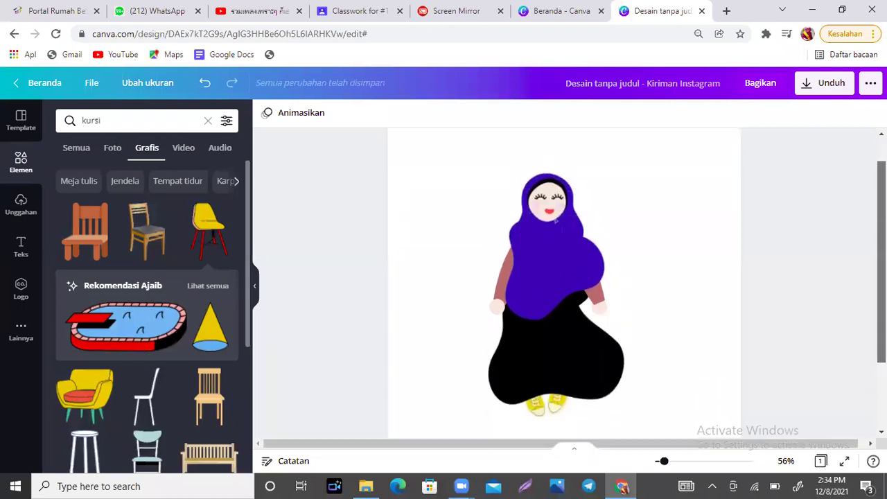
pyautogui.click(501, 204)
pyautogui.click(648, 228)
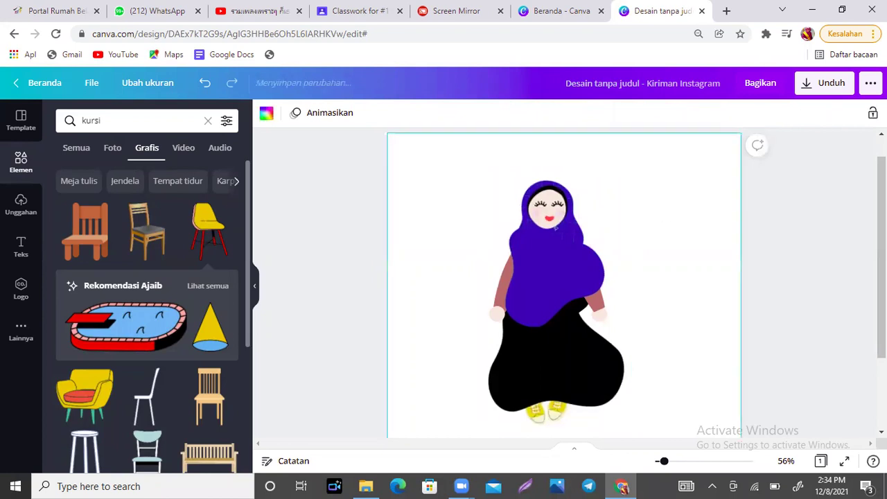
pyautogui.scroll(-5, 565, 284)
pyautogui.scroll(5, 565, 284)
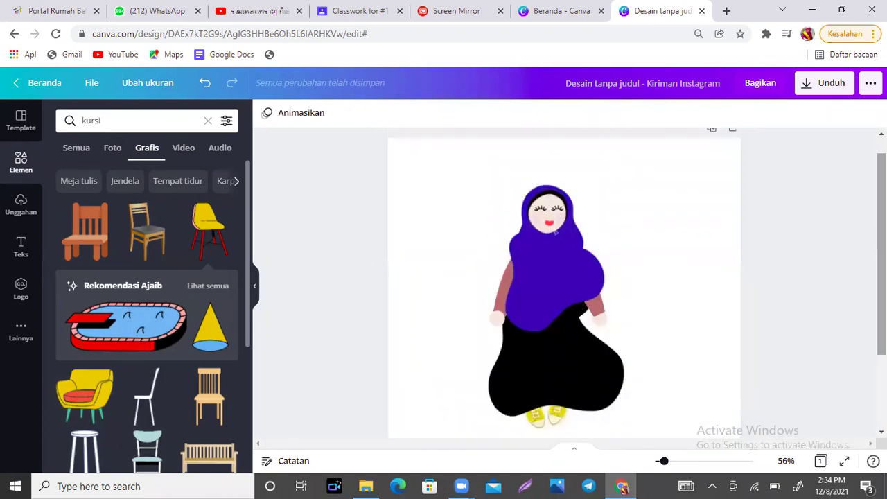
pyautogui.scroll(1, 565, 284)
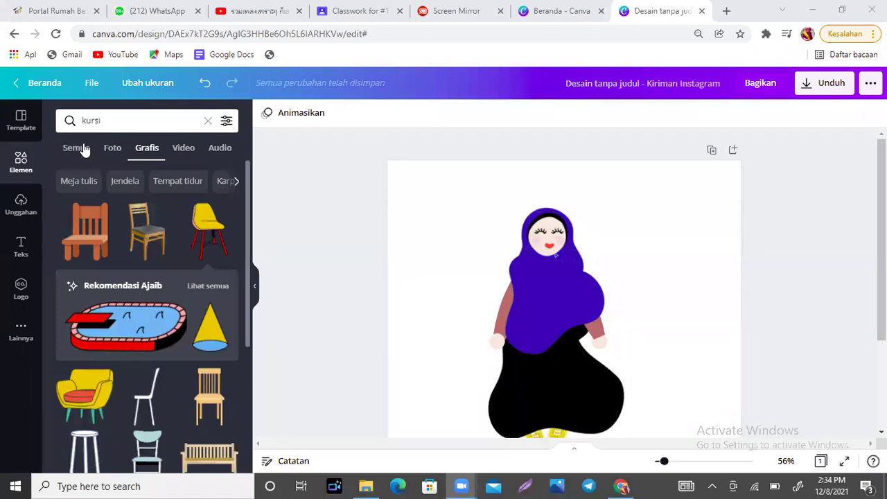
pyautogui.click(183, 115)
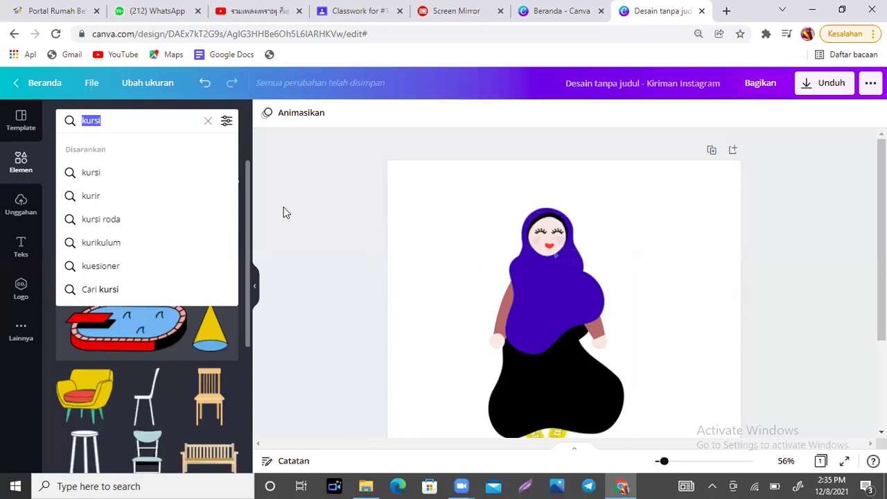
# Search Elements graphics for 'blob' to list blob shapes.
pyautogui.write('blob')
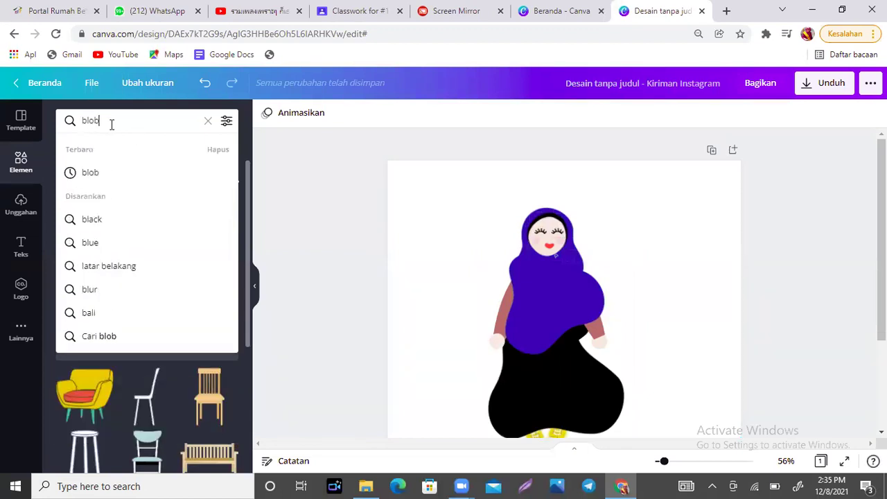
pyautogui.press('Return')
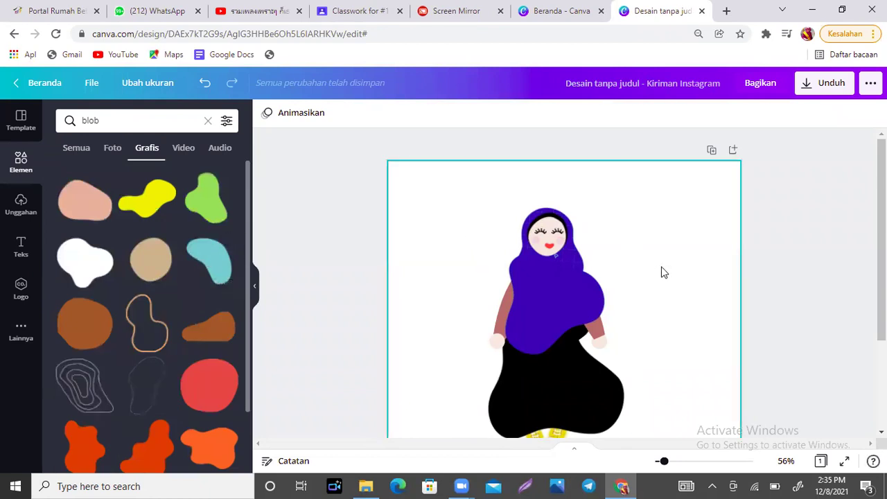
pyautogui.scroll(-1, 662, 272)
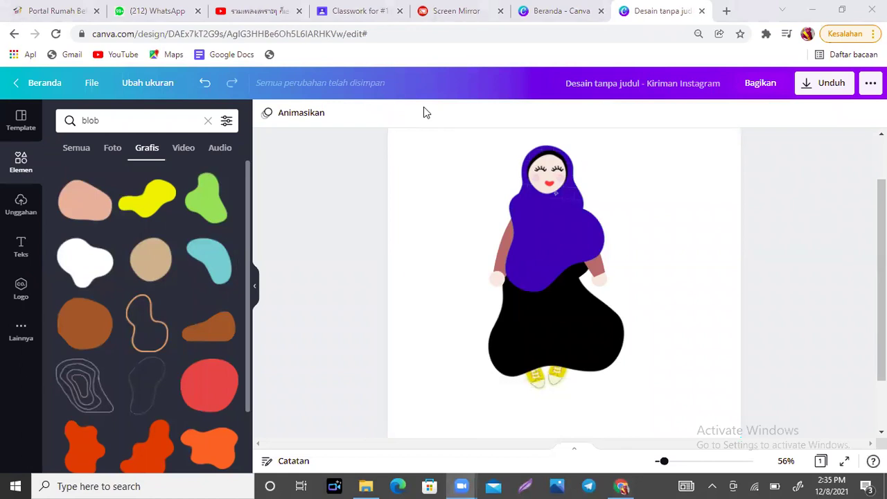
# Scroll the canvas and select the page and the hijab character on it.
pyautogui.click(700, 273)
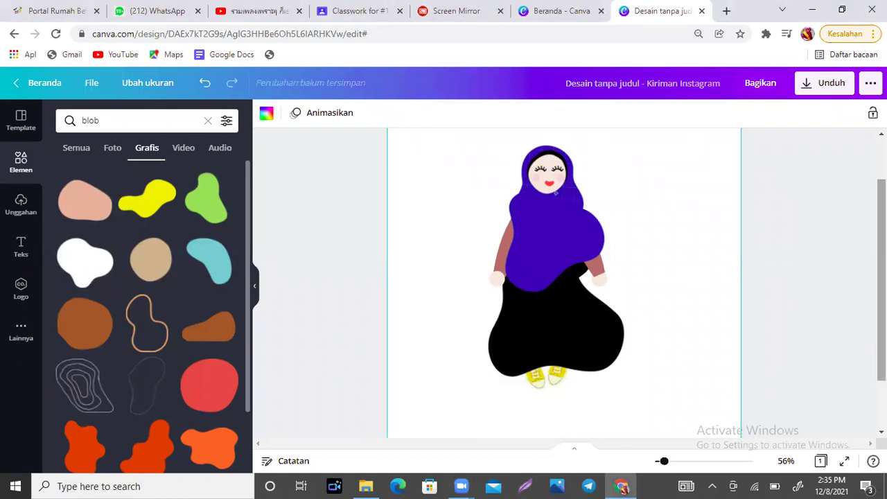
pyautogui.scroll(2, 699, 273)
pyautogui.scroll(-3, 555, 254)
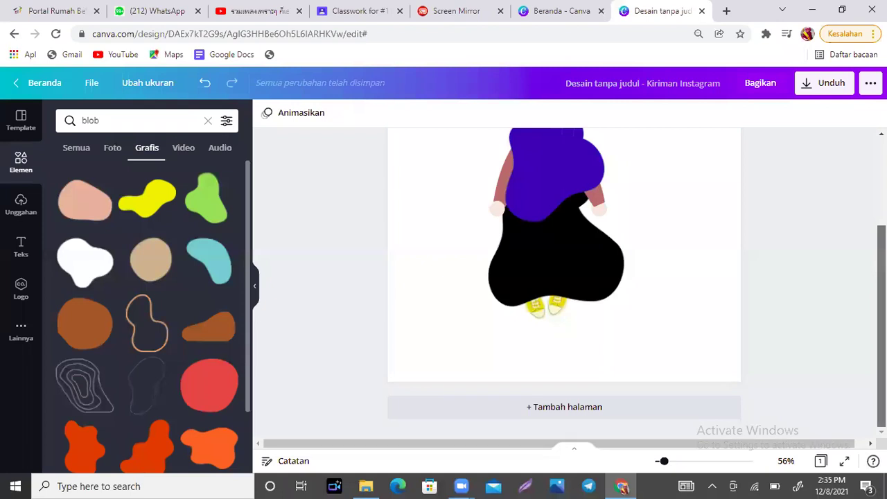
pyautogui.scroll(3, 556, 254)
pyautogui.scroll(-3, 555, 254)
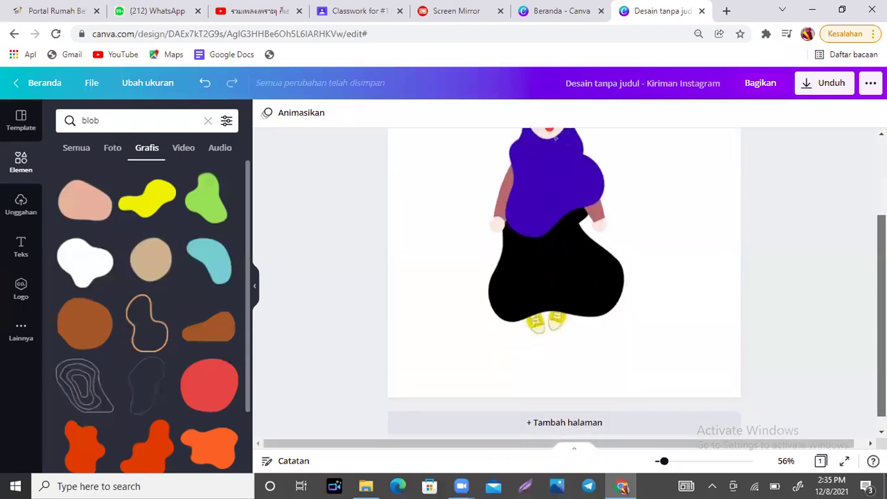
pyautogui.scroll(3, 610, 265)
pyautogui.scroll(-1, 609, 266)
pyautogui.click(610, 265)
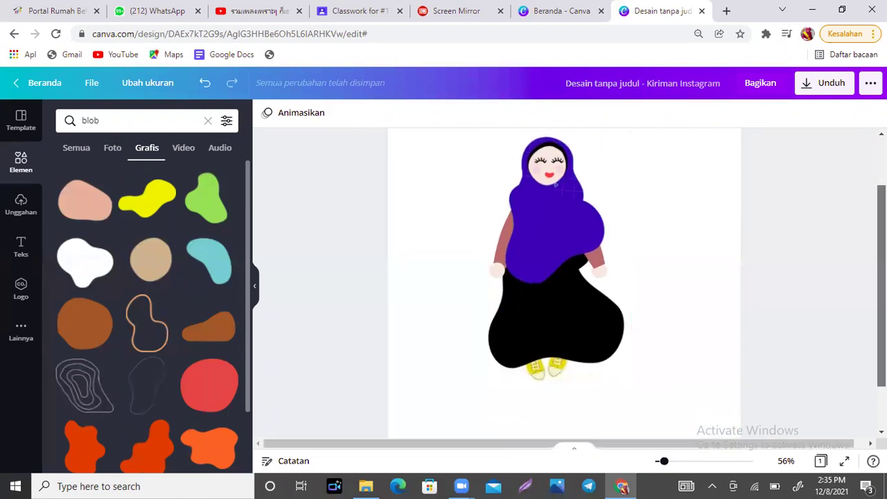
pyautogui.scroll(-1, 786, 319)
# Add a blank second page to the design and focus it.
pyautogui.click(567, 407)
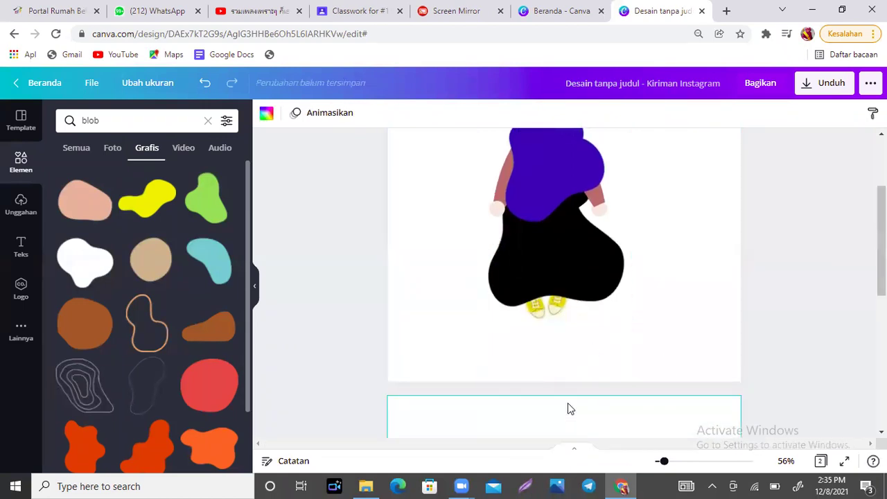
pyautogui.scroll(4, 554, 278)
pyautogui.click(555, 204)
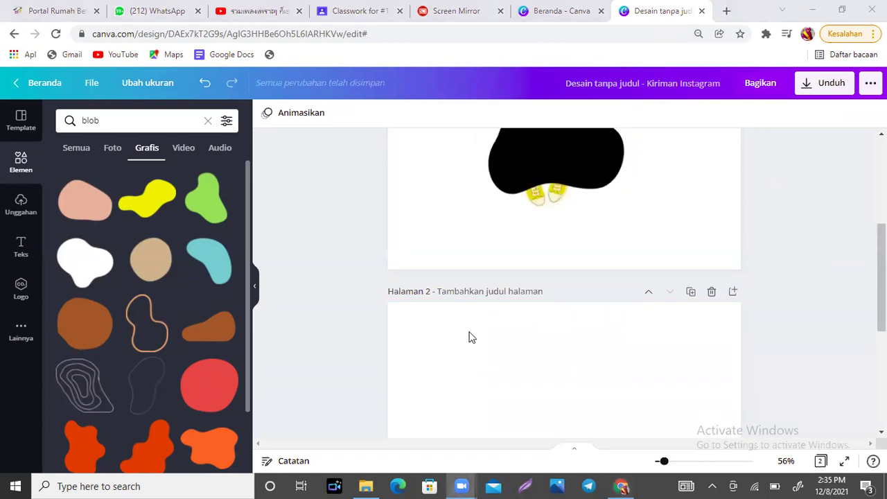
pyautogui.click(588, 272)
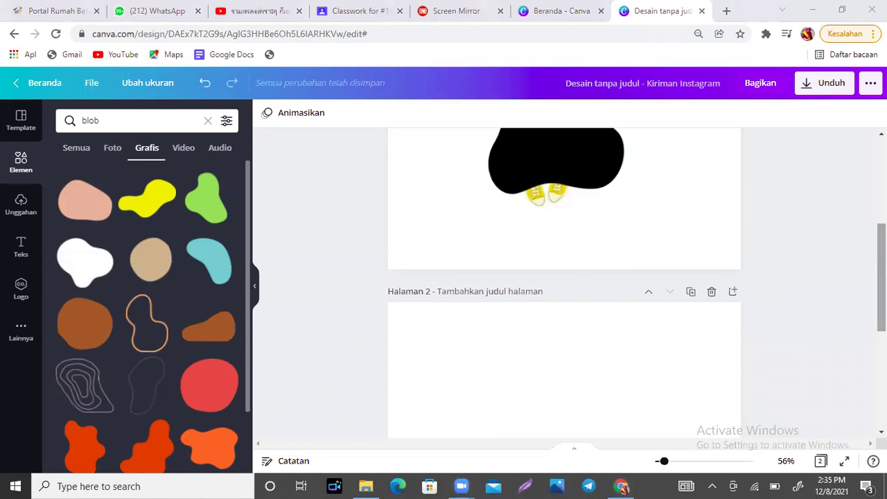
pyautogui.scroll(-3, 686, 262)
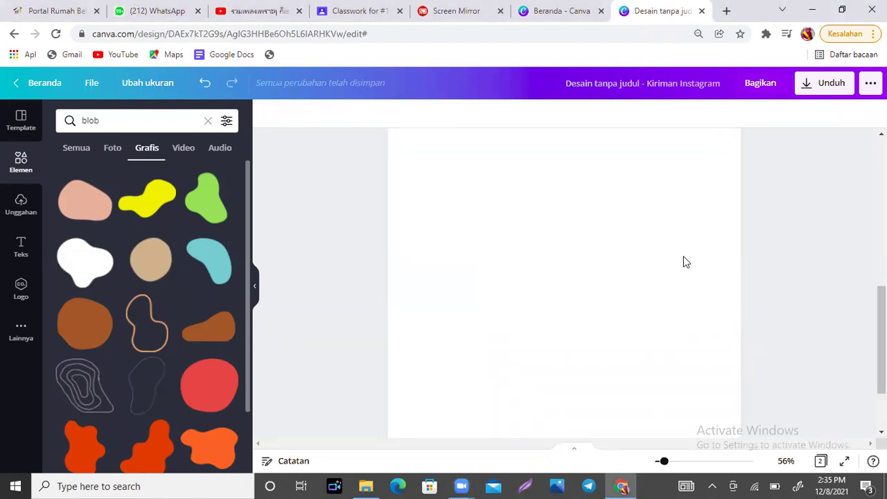
pyautogui.scroll(3, 683, 262)
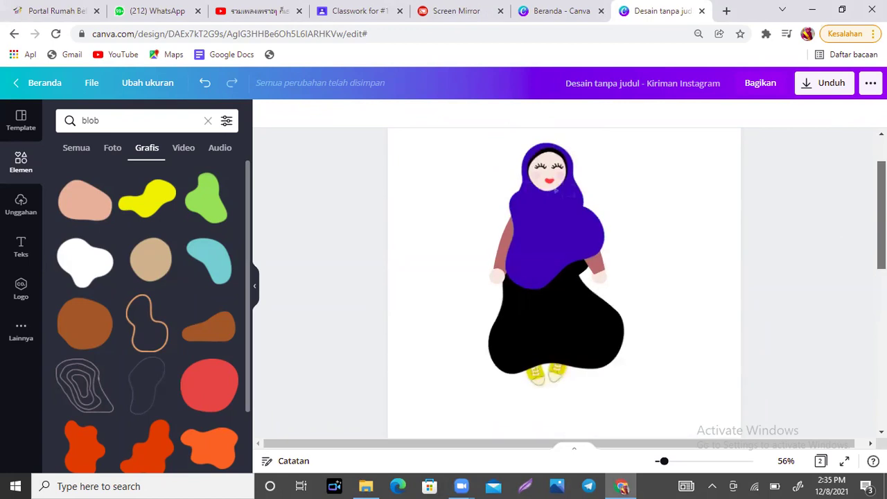
pyautogui.scroll(-1, 565, 277)
pyautogui.scroll(-1, 565, 277)
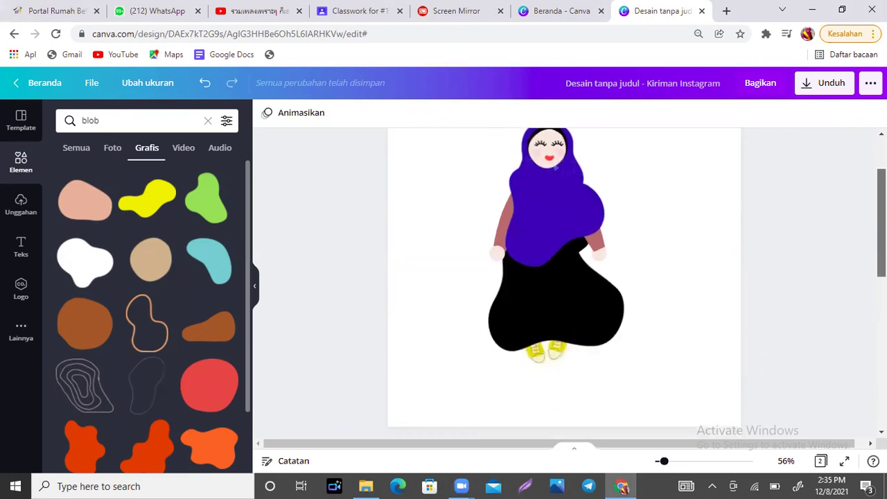
pyautogui.scroll(-5, 565, 278)
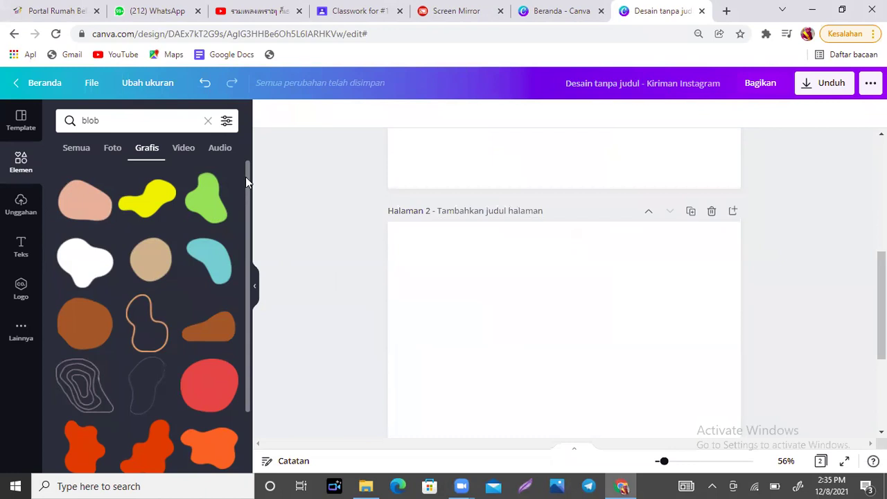
pyautogui.scroll(-2, 247, 209)
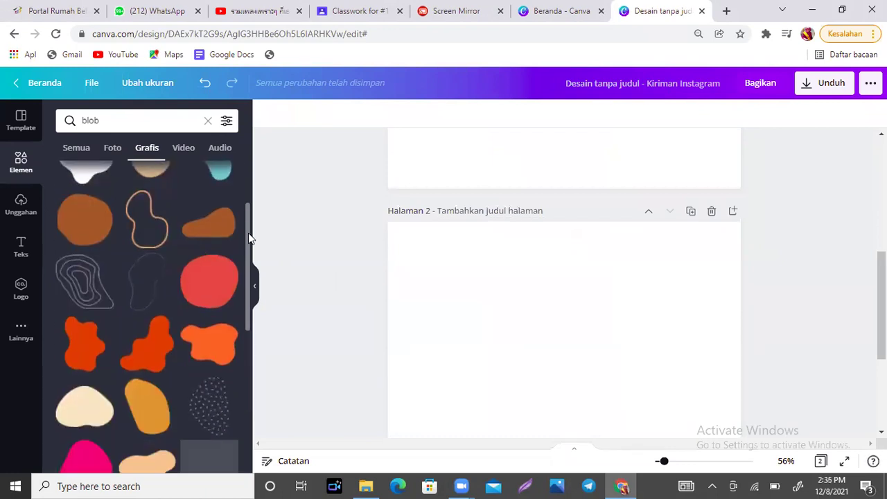
# Add the red blob shape from the results to page 2 and shrink it.
pyautogui.moveTo(248, 233); pyautogui.dragTo(253, 286)
pyautogui.moveTo(252, 242); pyautogui.dragTo(244, 152)
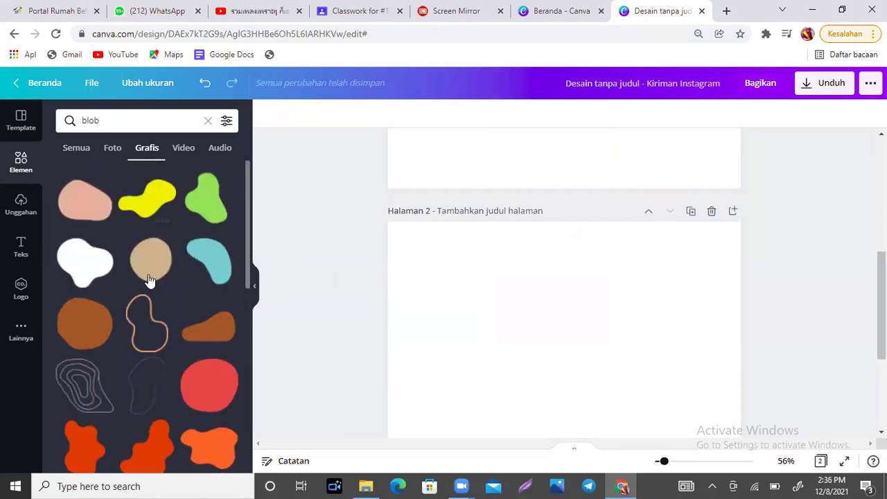
pyautogui.moveTo(248, 190); pyautogui.dragTo(251, 403)
pyautogui.scroll(-5, 250, 399)
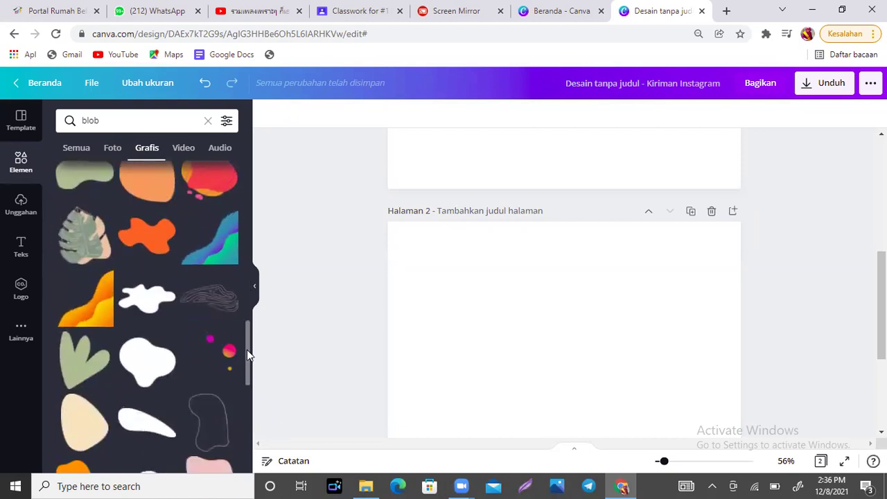
pyautogui.scroll(-5, 246, 381)
pyautogui.scroll(-3, 246, 390)
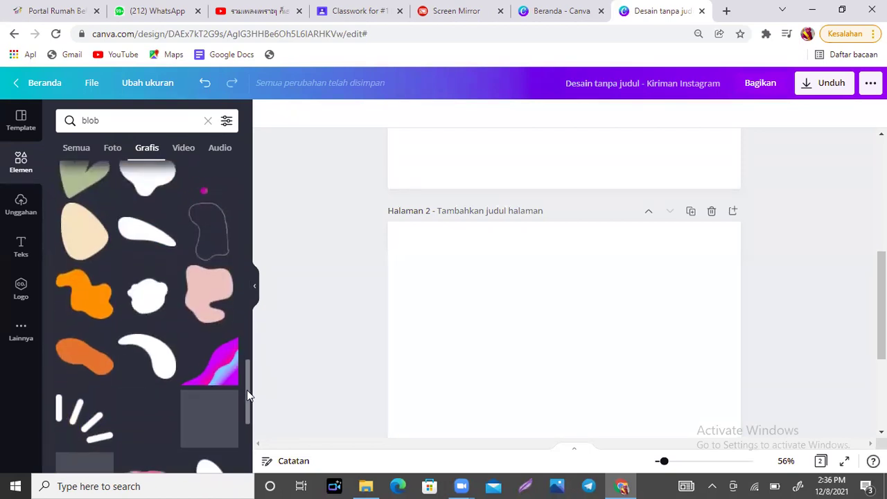
pyautogui.moveTo(246, 389); pyautogui.dragTo(251, 198)
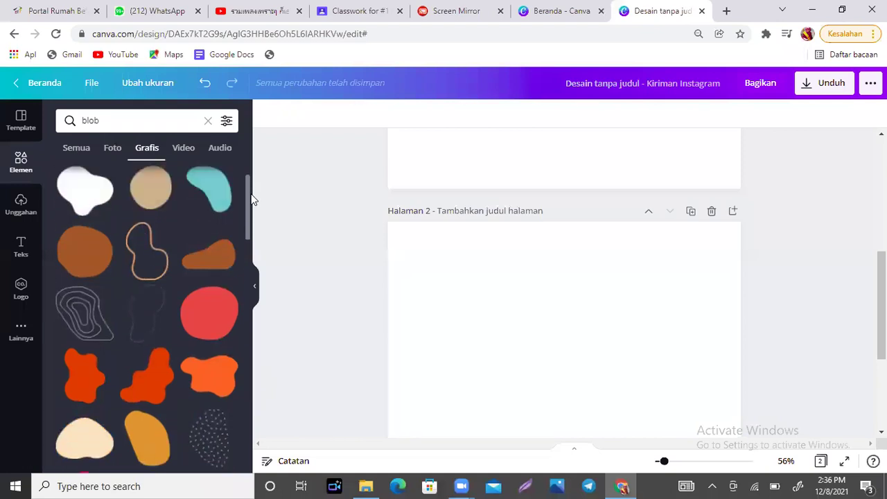
pyautogui.click(209, 362)
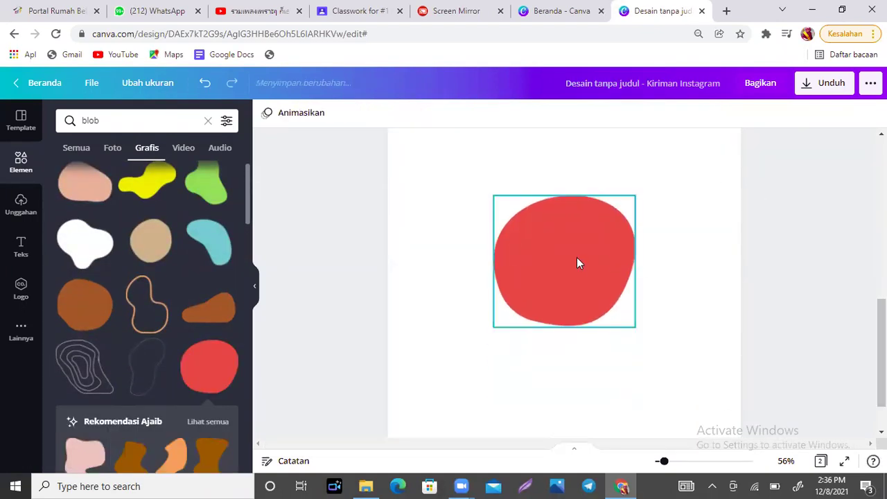
pyautogui.click(577, 258)
pyautogui.moveTo(580, 286); pyautogui.dragTo(542, 241)
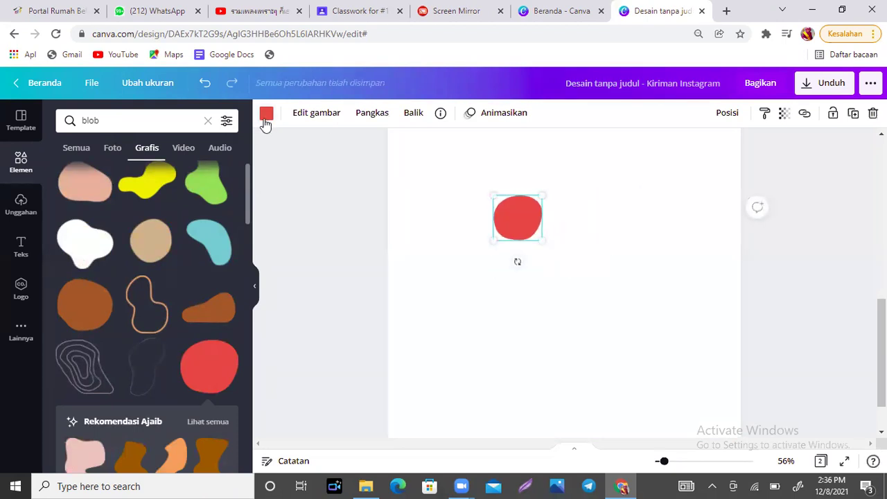
# Recolour the blob to the peach skin tone #EDB689 and rotate it upright.
pyautogui.click(266, 113)
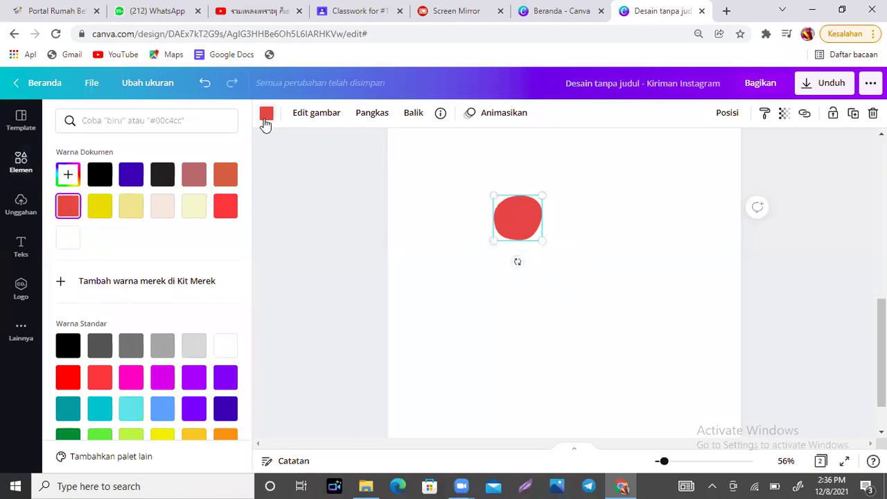
pyautogui.click(68, 177)
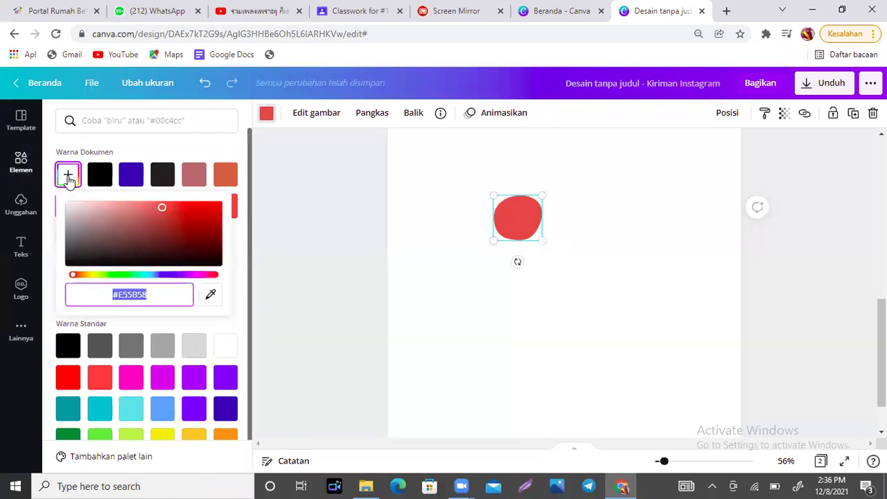
pyautogui.click(83, 279)
pyautogui.moveTo(129, 212); pyautogui.dragTo(122, 222)
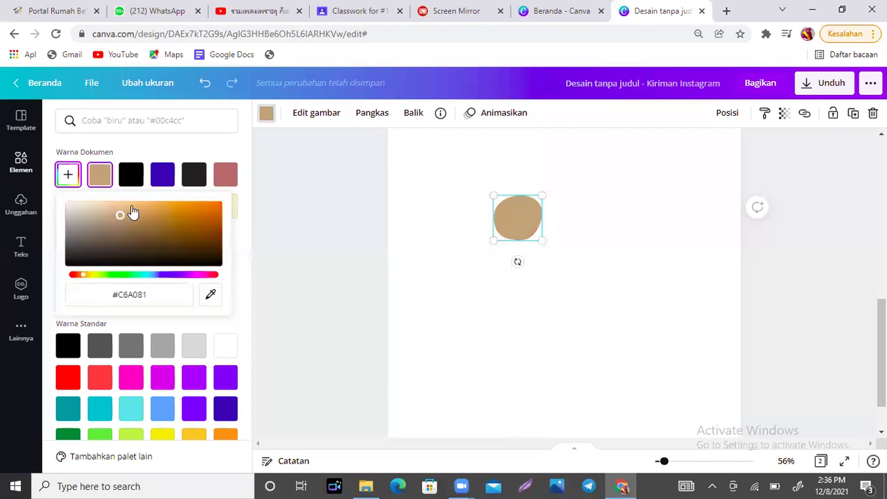
pyautogui.click(131, 205)
pyautogui.moveTo(517, 262)
pyautogui.mouseDown()
pyautogui.moveTo(537, 264)
pyautogui.moveTo(495, 259)
pyautogui.moveTo(488, 249)
pyautogui.moveTo(509, 268)
pyautogui.moveTo(562, 271)
pyautogui.moveTo(522, 279)
pyautogui.moveTo(539, 217)
pyautogui.moveTo(542, 231)
pyautogui.moveTo(540, 220)
pyautogui.moveTo(531, 240)
pyautogui.moveTo(510, 242)
pyautogui.moveTo(522, 249)
pyautogui.moveTo(503, 248)
pyautogui.moveTo(518, 250)
pyautogui.mouseUp()
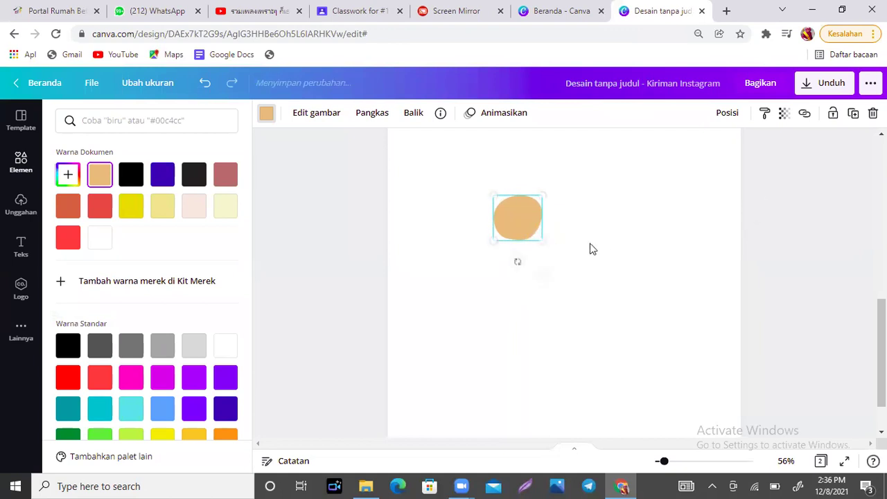
# Replace the 'blob' search with 'rambut' to list hair graphics.
pyautogui.click(119, 122)
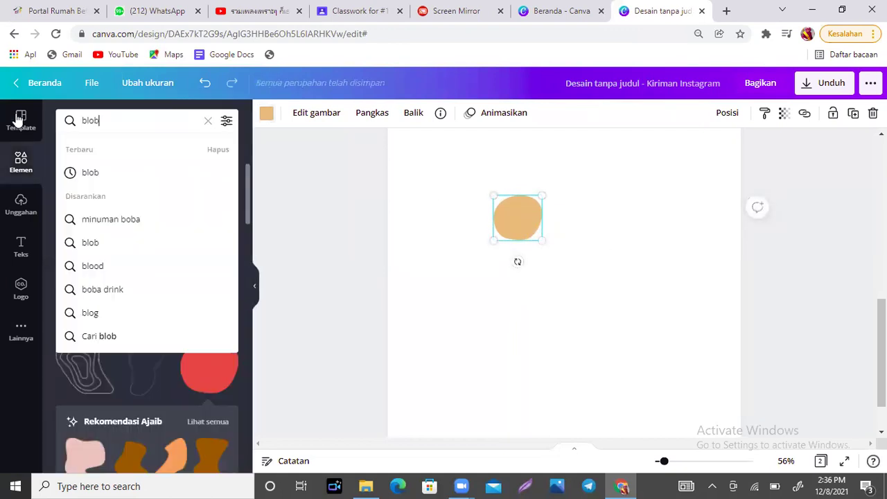
pyautogui.press('Return')
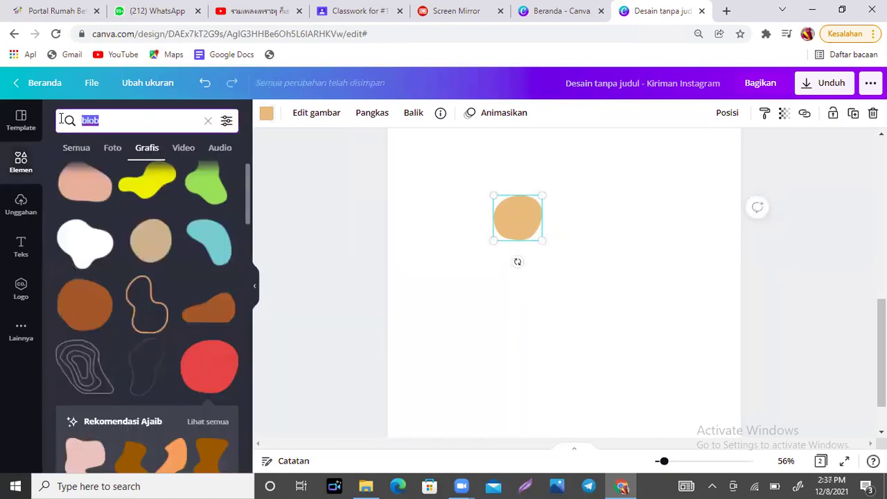
pyautogui.write('rambut')
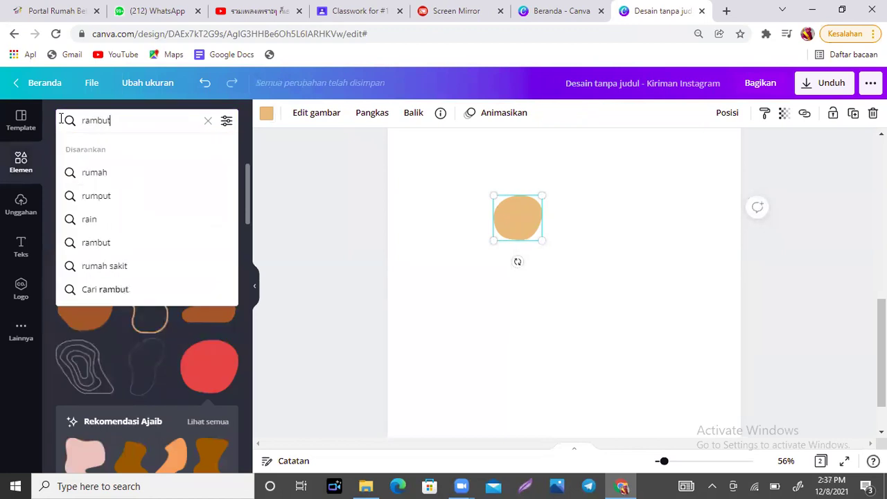
pyautogui.press('Return')
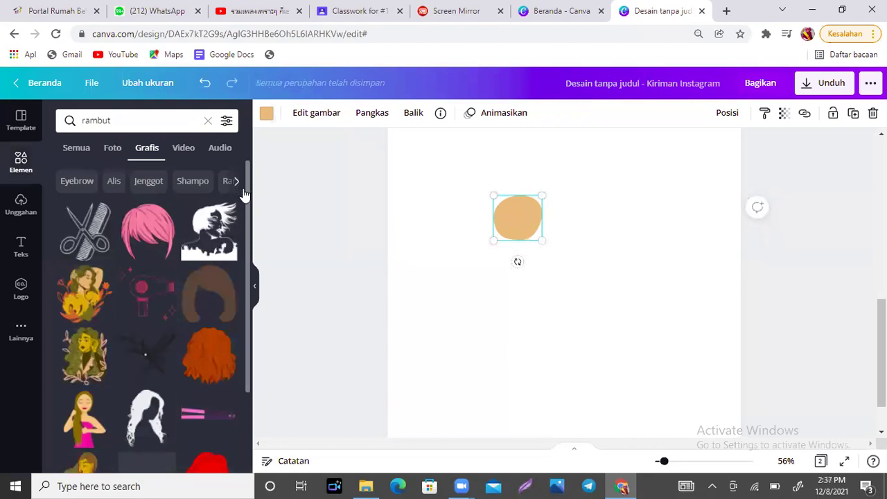
pyautogui.moveTo(248, 166); pyautogui.dragTo(254, 316)
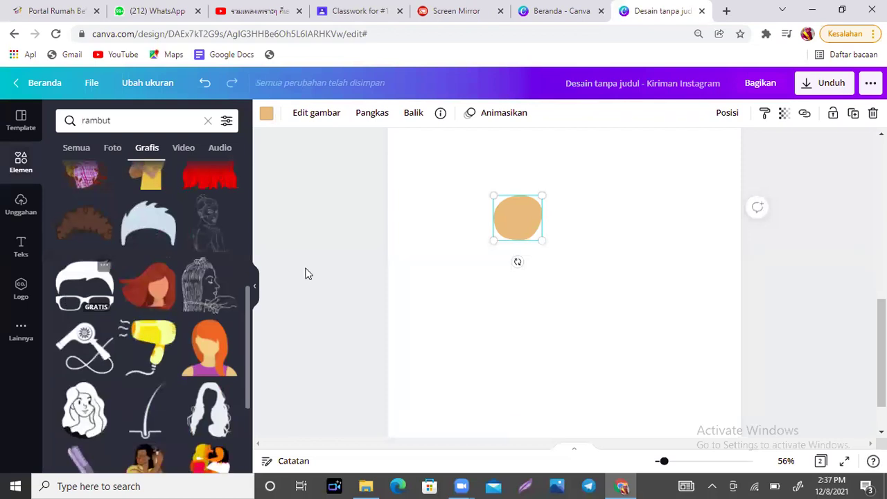
# Try a hair-and-glasses graphic on the face, shrink the face slightly, then delete the graphic.
pyautogui.click(85, 284)
pyautogui.moveTo(636, 323); pyautogui.dragTo(531, 270)
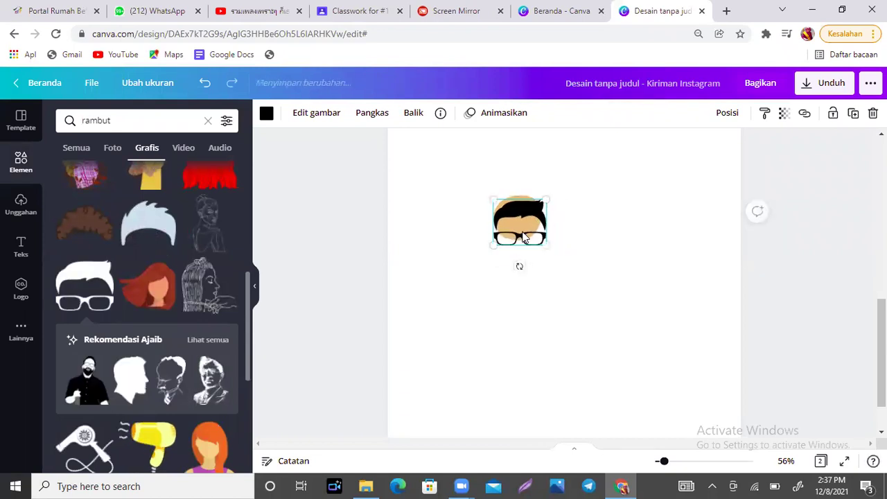
pyautogui.moveTo(521, 232); pyautogui.dragTo(540, 228)
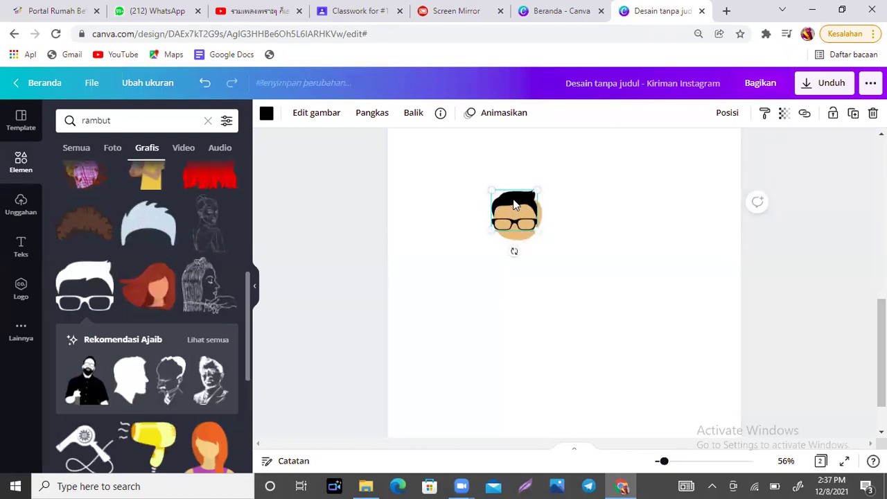
pyautogui.moveTo(512, 197); pyautogui.dragTo(515, 198)
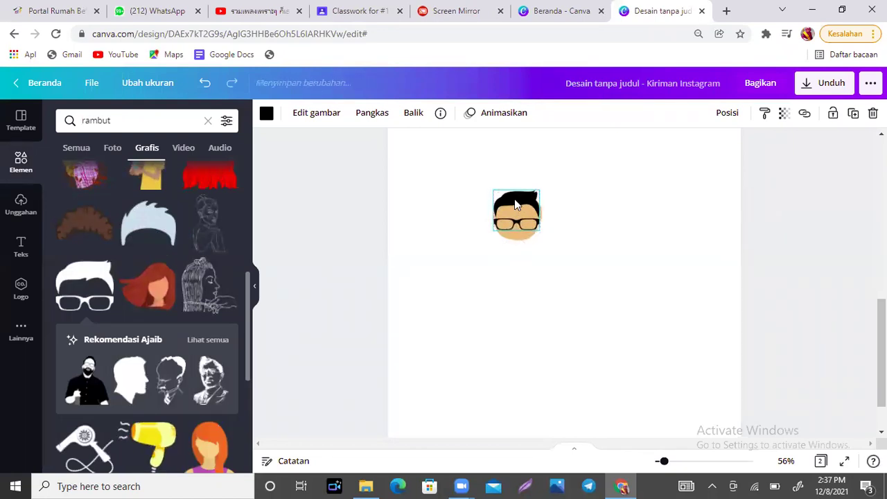
pyautogui.click(573, 240)
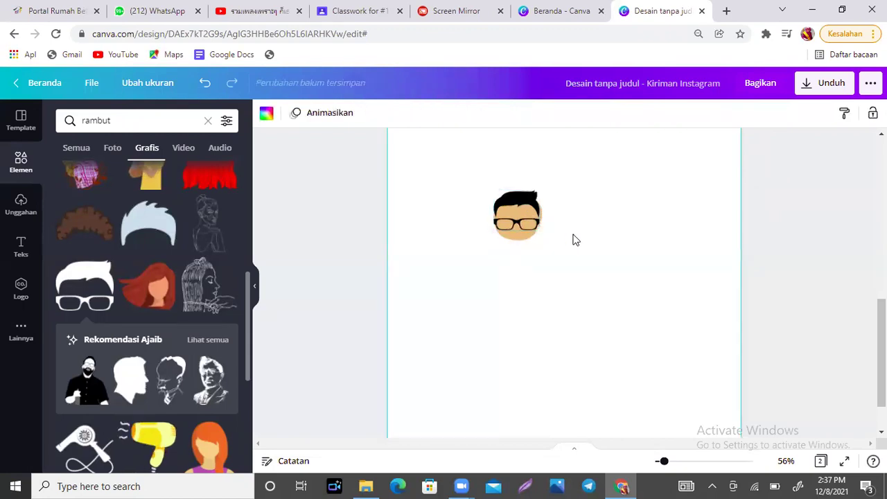
pyautogui.click(525, 242)
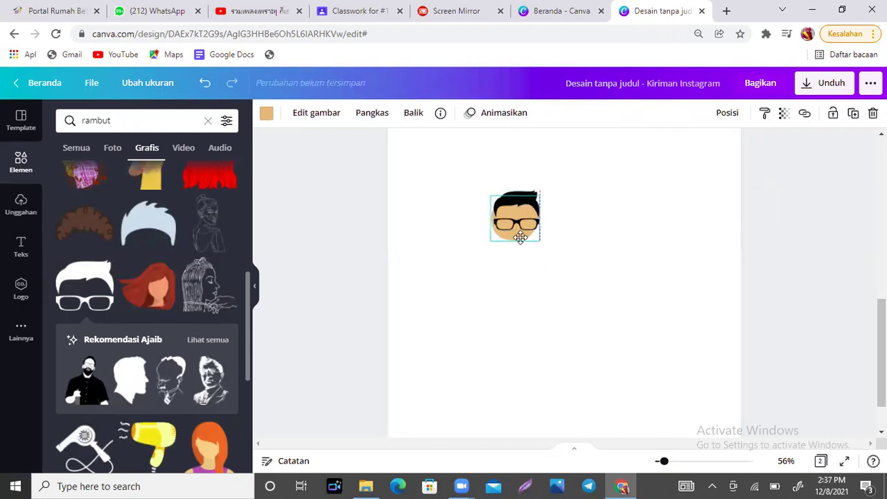
pyautogui.moveTo(489, 247); pyautogui.dragTo(493, 239)
pyautogui.click(595, 247)
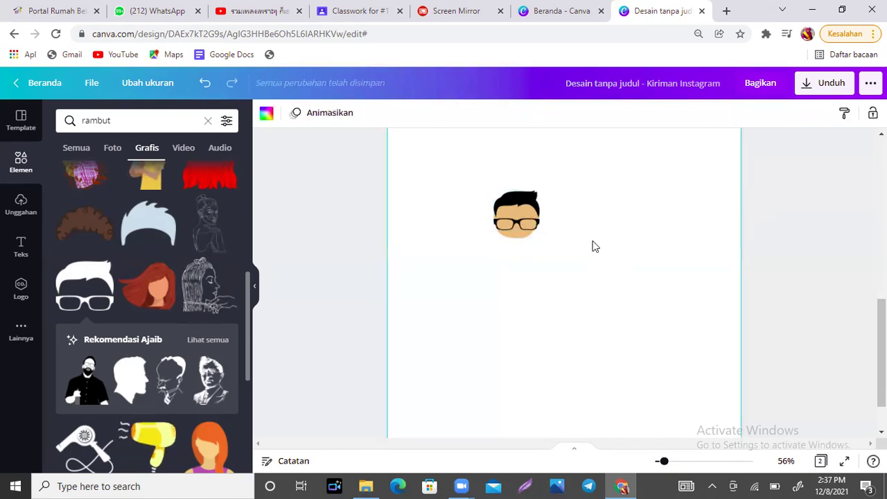
pyautogui.click(509, 205)
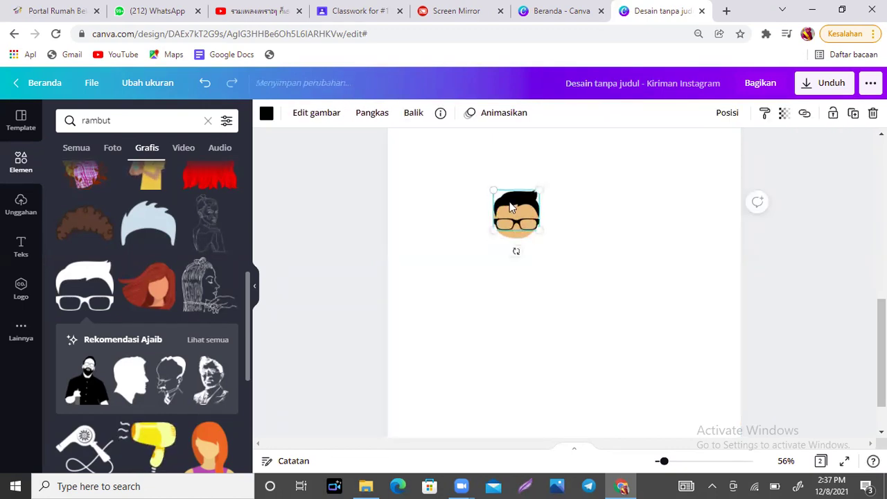
pyautogui.press('Delete')
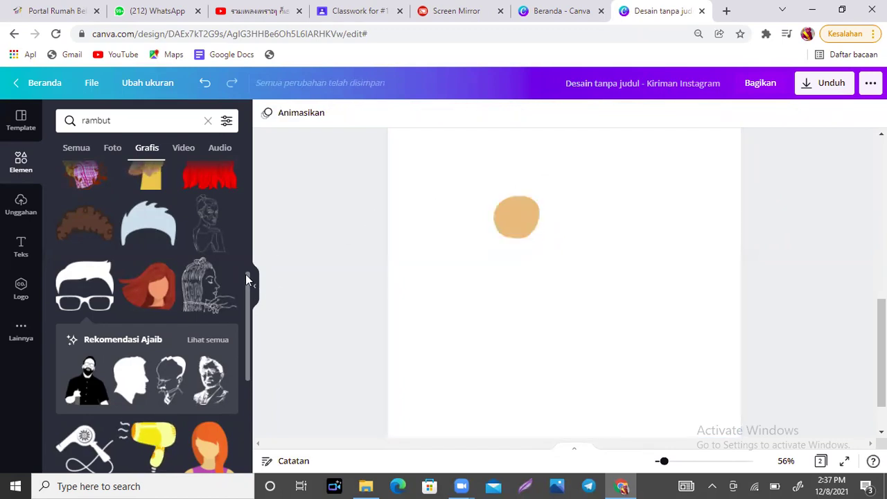
# Try a dark hair graphic on the face, then delete it.
pyautogui.scroll(-2, 246, 369)
pyautogui.scroll(-5, 253, 368)
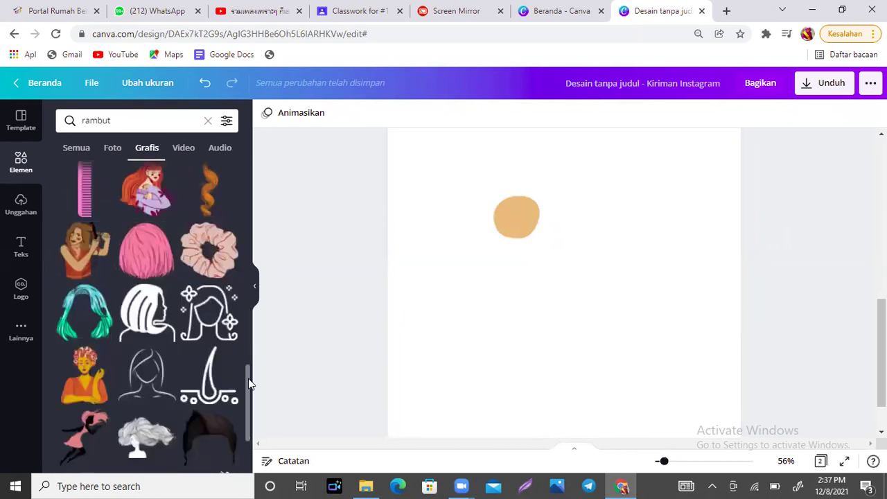
pyautogui.scroll(-4, 248, 388)
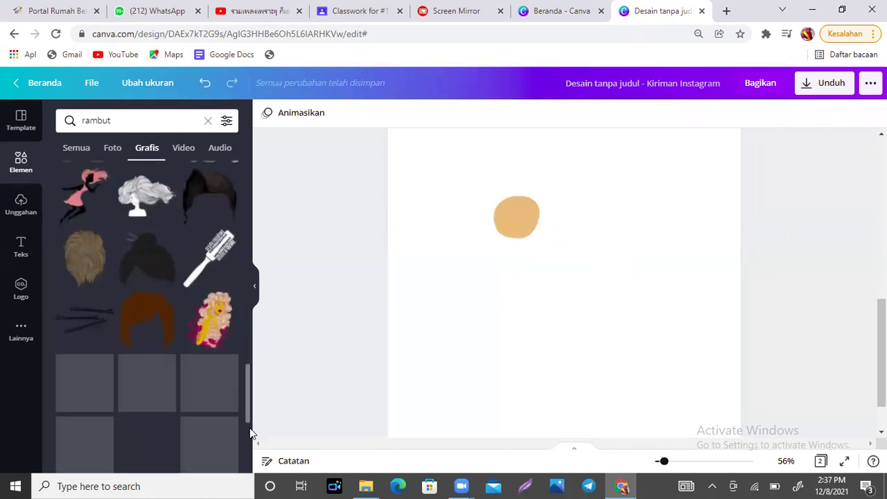
pyautogui.scroll(-1, 246, 390)
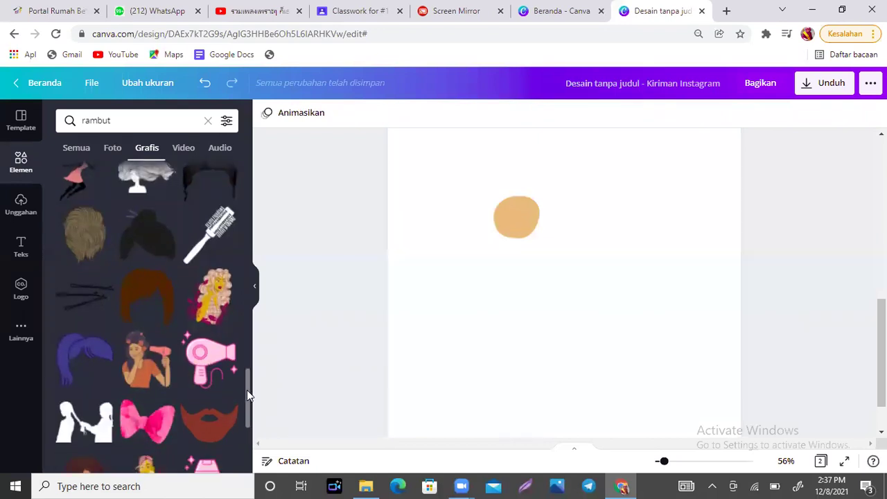
pyautogui.scroll(-4, 247, 390)
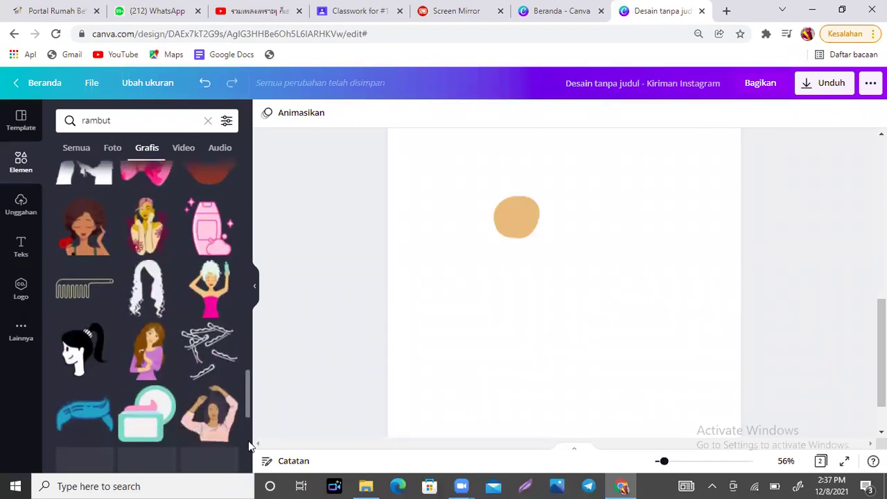
pyautogui.scroll(-3, 248, 442)
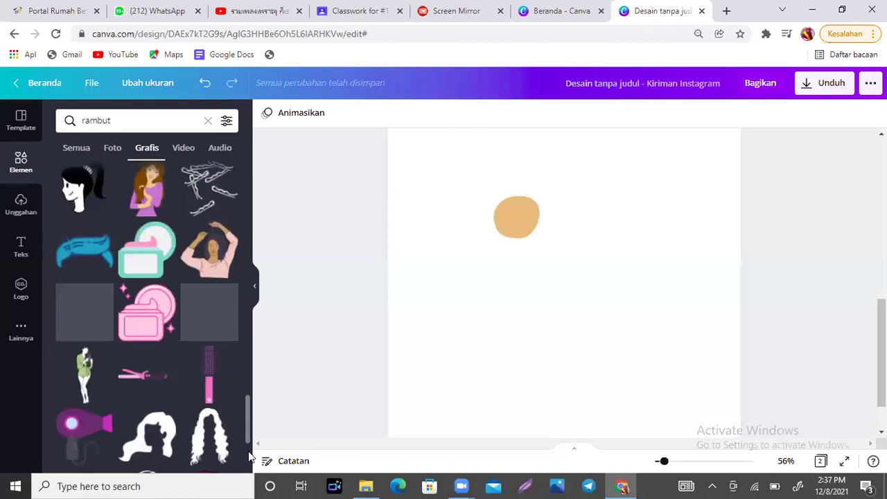
pyautogui.scroll(-3, 247, 405)
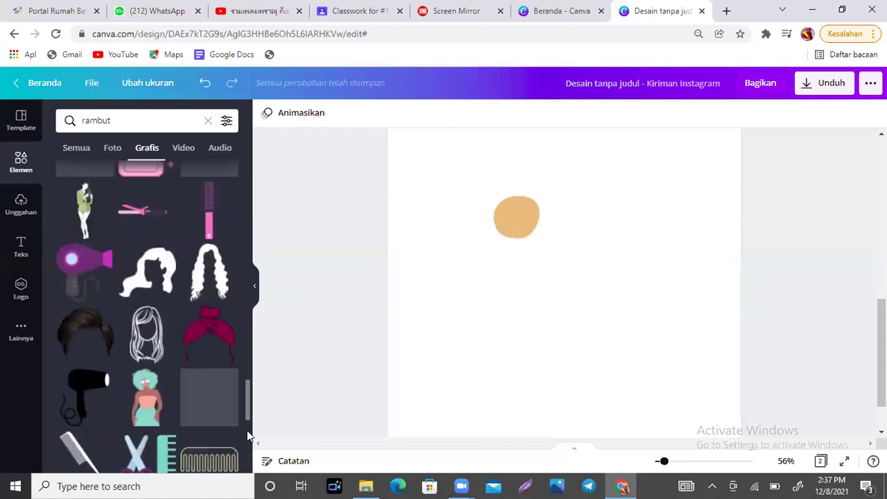
pyautogui.click(82, 348)
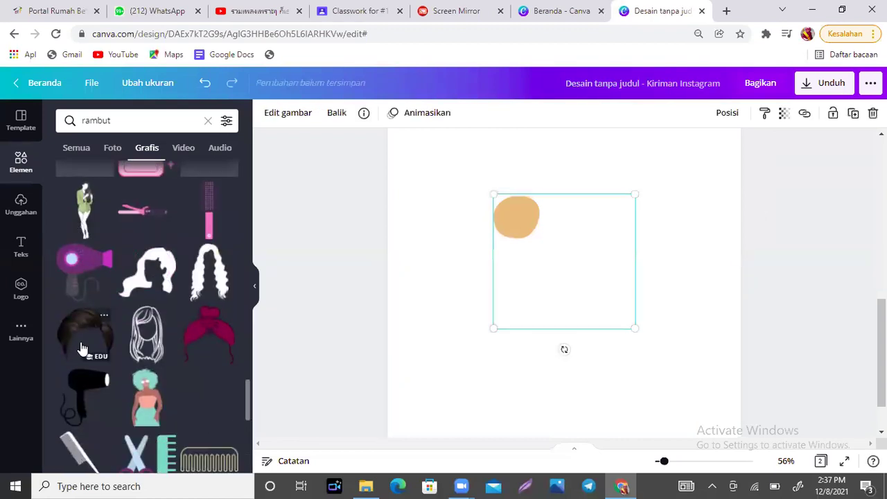
pyautogui.moveTo(635, 330); pyautogui.dragTo(545, 239)
pyautogui.moveTo(515, 208); pyautogui.dragTo(519, 205)
pyautogui.press('Delete')
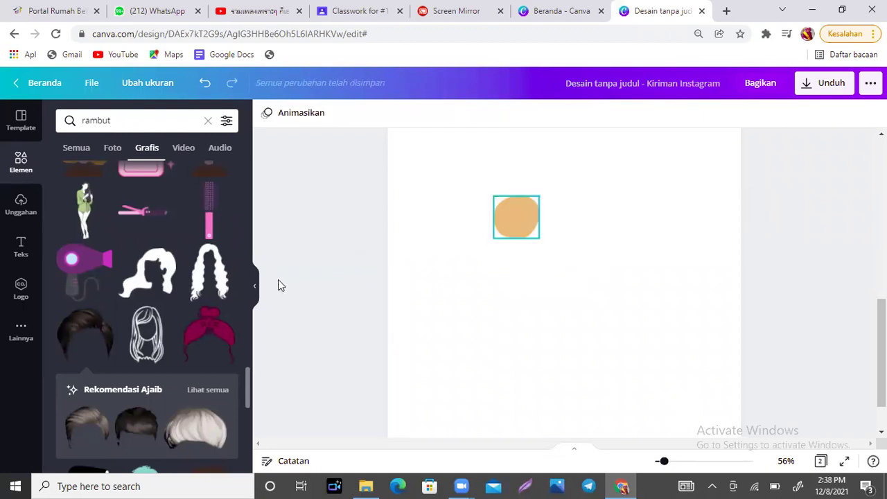
# Place the brown curly hair on top of the face, sized to cover the head.
pyautogui.moveTo(247, 372); pyautogui.dragTo(248, 475)
pyautogui.moveTo(245, 443); pyautogui.dragTo(247, 470)
pyautogui.moveTo(246, 358); pyautogui.dragTo(249, 196)
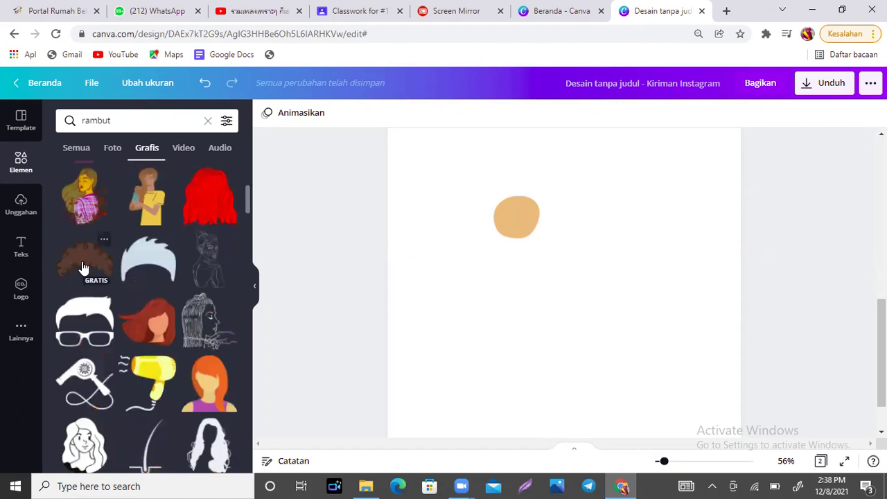
pyautogui.moveTo(83, 268); pyautogui.dragTo(560, 279)
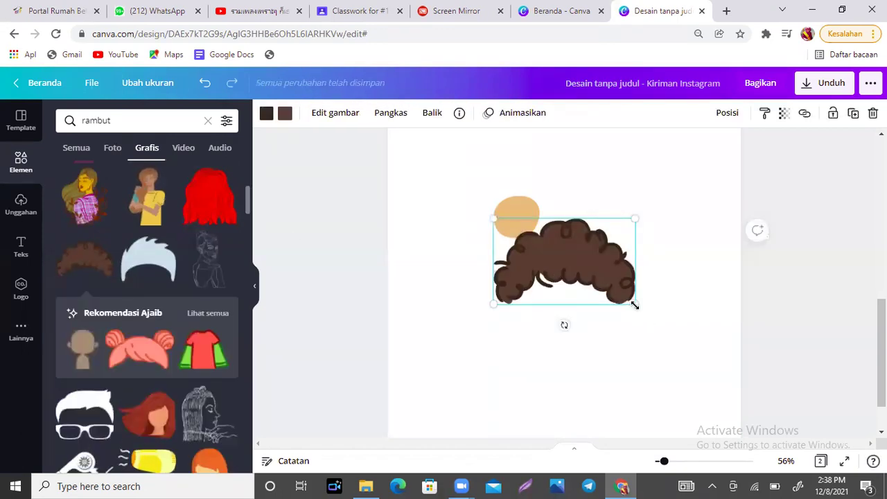
pyautogui.moveTo(575, 271); pyautogui.dragTo(548, 250)
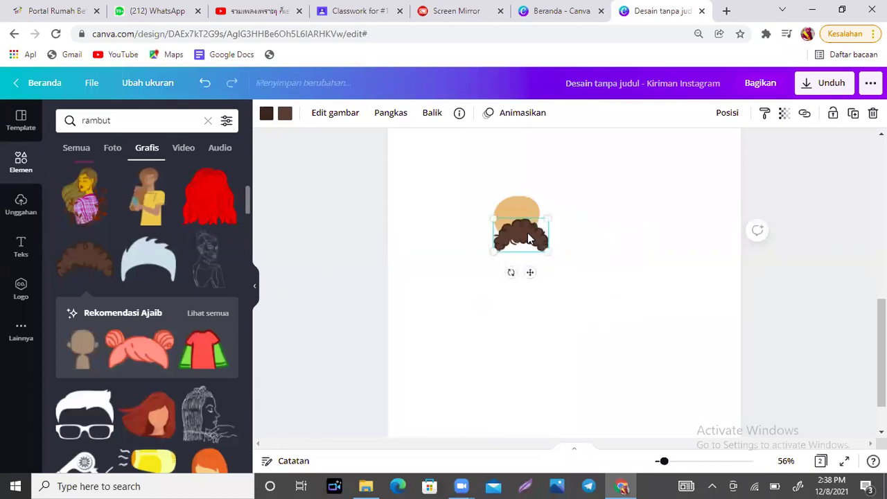
pyautogui.moveTo(526, 209)
pyautogui.mouseDown()
pyautogui.moveTo(522, 198)
pyautogui.moveTo(536, 212)
pyautogui.moveTo(512, 205)
pyautogui.mouseUp()
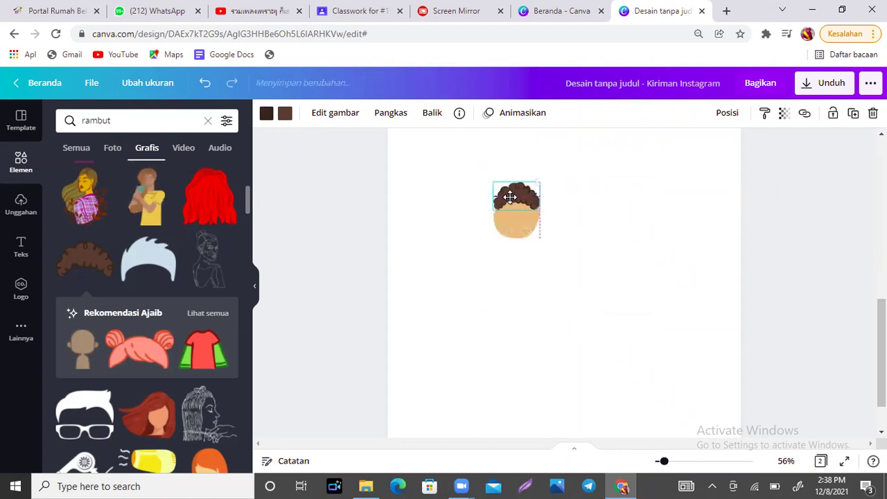
pyautogui.click(601, 251)
pyautogui.click(519, 213)
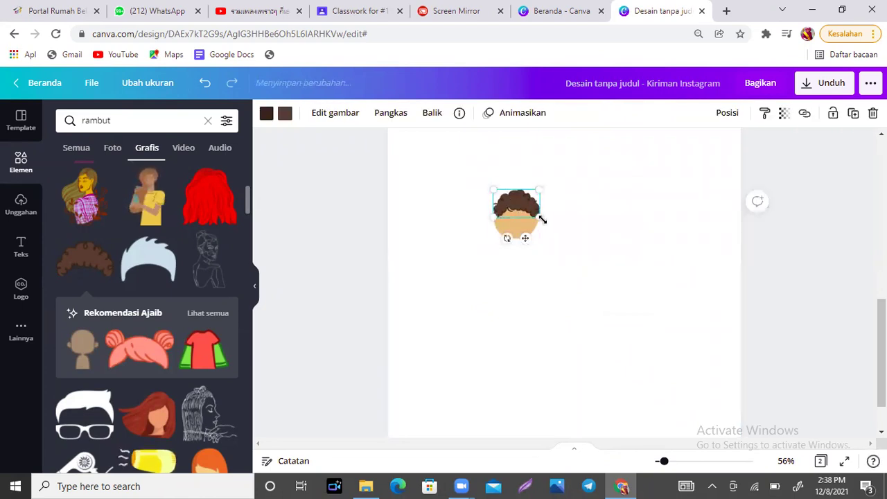
pyautogui.moveTo(539, 218); pyautogui.dragTo(527, 207)
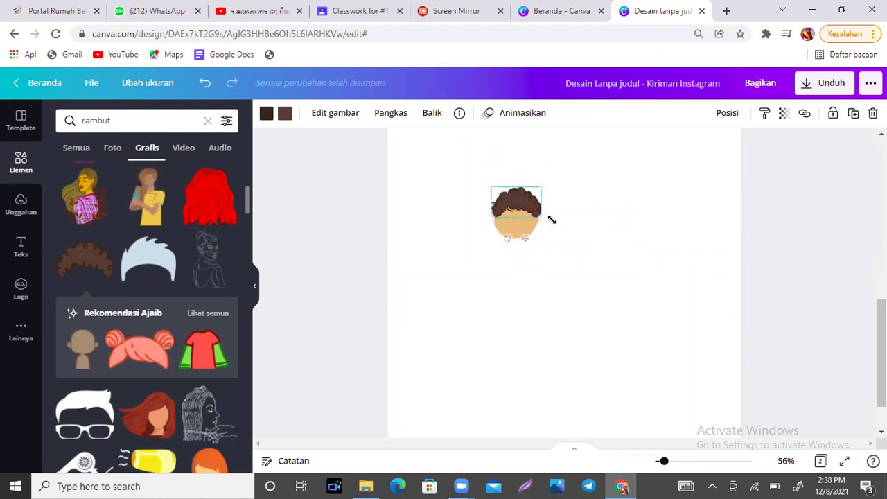
pyautogui.click(592, 251)
pyautogui.moveTo(245, 190); pyautogui.dragTo(248, 426)
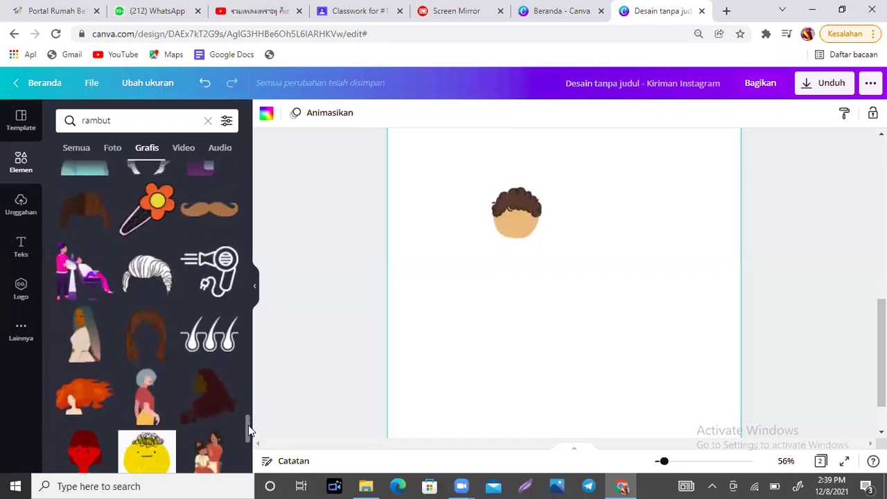
# Add a small brown moustache across the lower part of the tan face.
pyautogui.click(199, 209)
pyautogui.moveTo(637, 277); pyautogui.dragTo(525, 253)
pyautogui.click(618, 271)
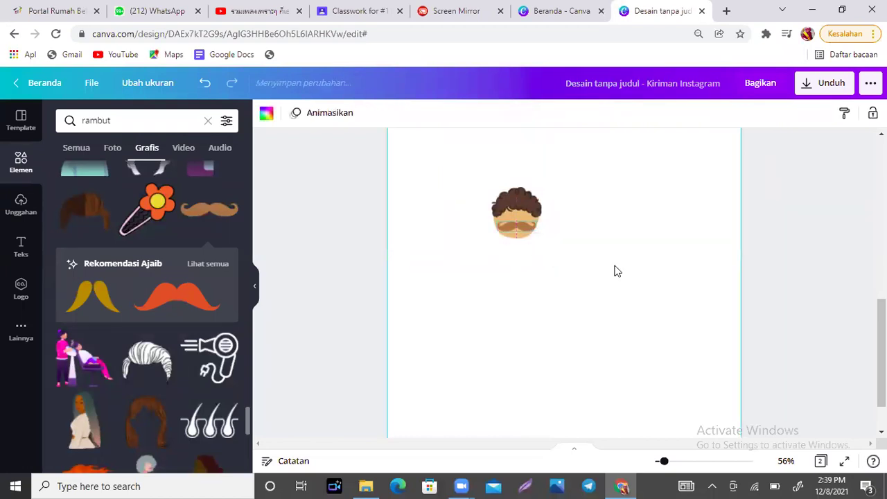
pyautogui.click(148, 123)
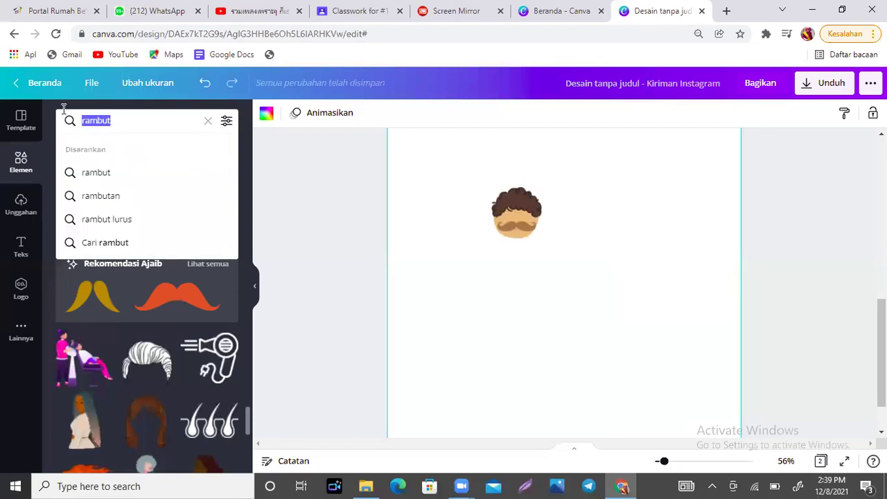
# Search Elements for 'garis lengkung' curved-line graphics.
pyautogui.write('gra')
pyautogui.press('BackSpace')
pyautogui.press('BackSpace')
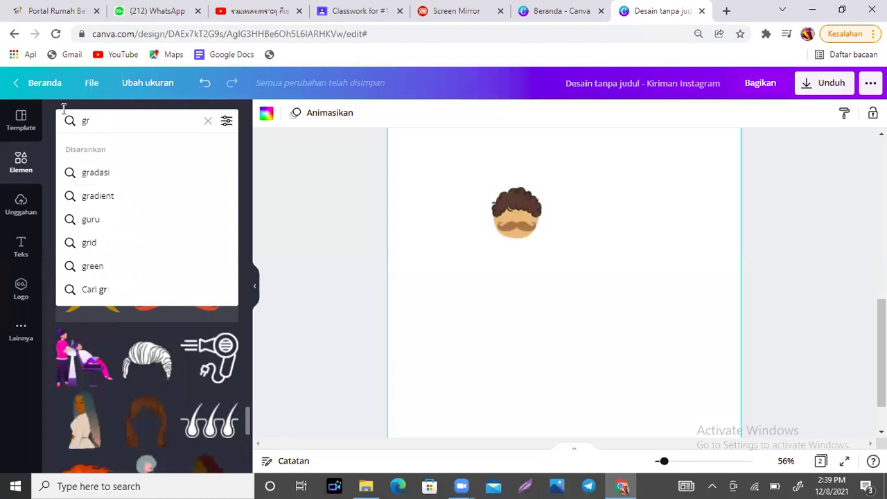
pyautogui.write('aris')
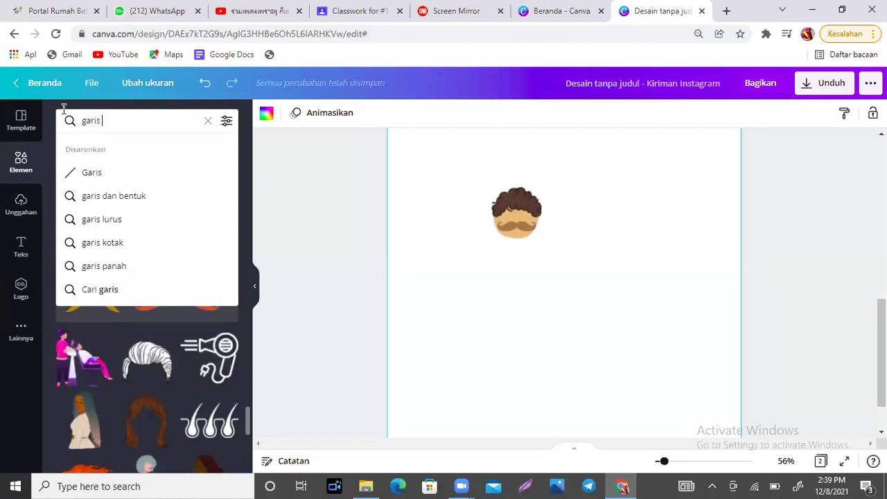
pyautogui.write(' lengkung')
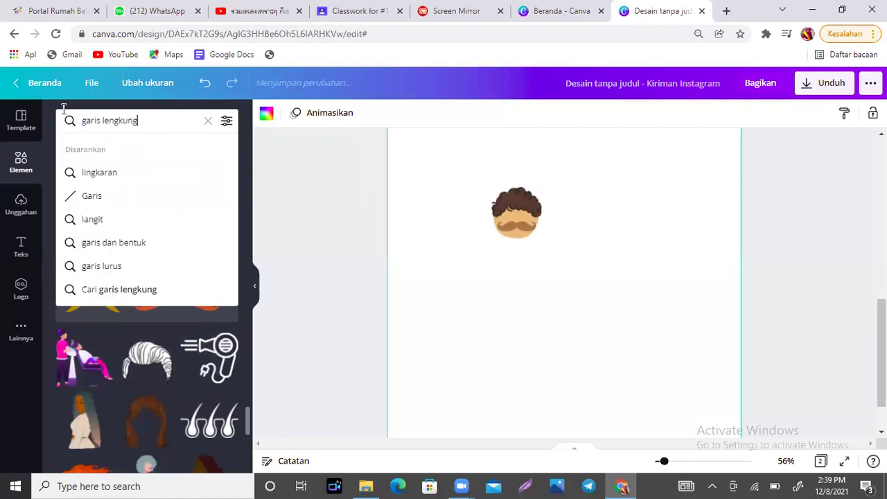
pyautogui.press('Return')
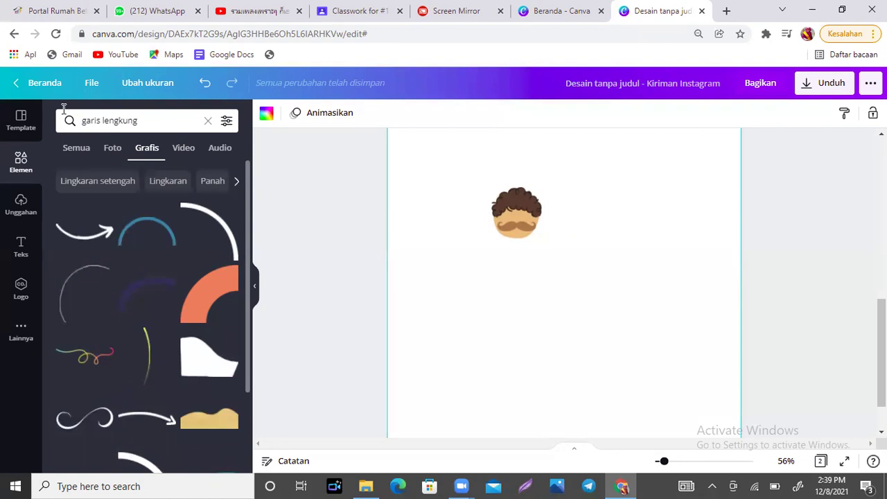
# Shrink a white curved line and place it on the face as closed smiling eyes.
pyautogui.click(217, 231)
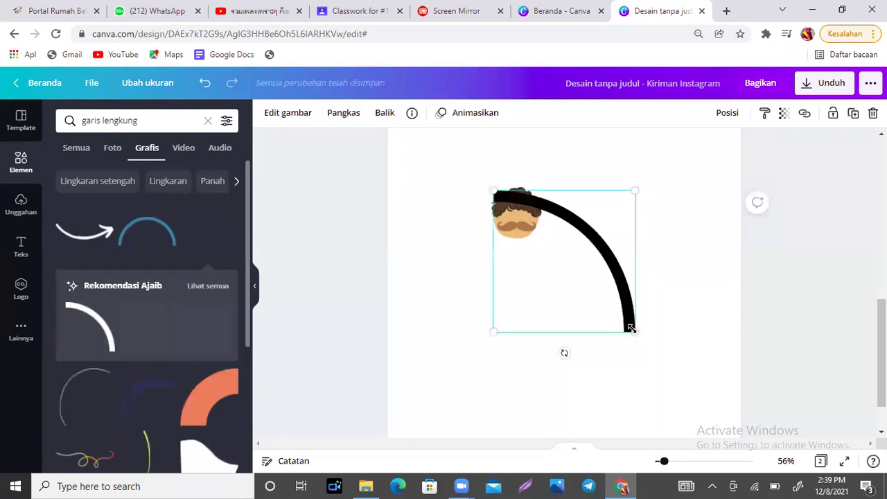
pyautogui.moveTo(580, 285); pyautogui.dragTo(513, 228)
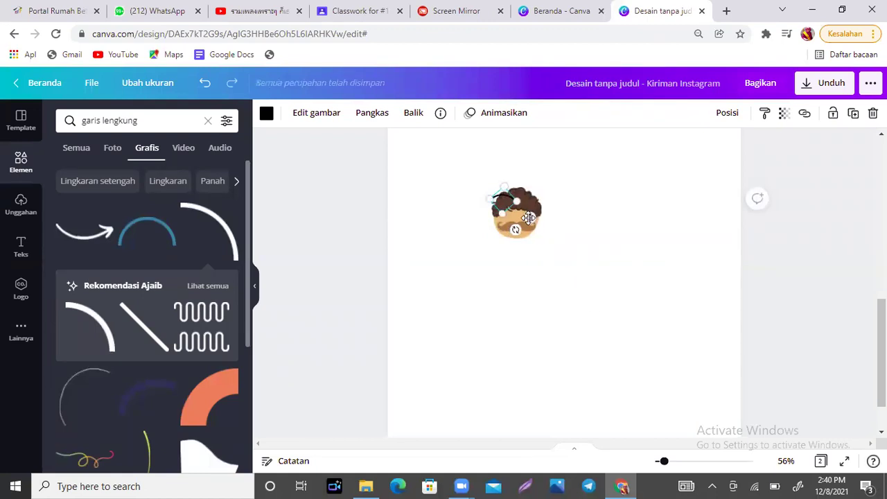
pyautogui.moveTo(530, 217); pyautogui.dragTo(576, 293)
pyautogui.moveTo(556, 248)
pyautogui.mouseDown()
pyautogui.moveTo(541, 226)
pyautogui.moveTo(552, 232)
pyautogui.mouseUp()
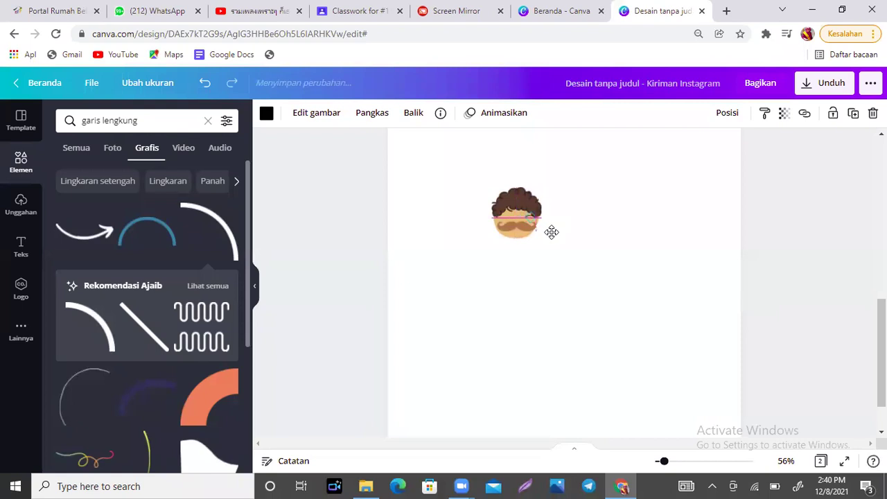
pyautogui.click(608, 250)
pyautogui.click(526, 220)
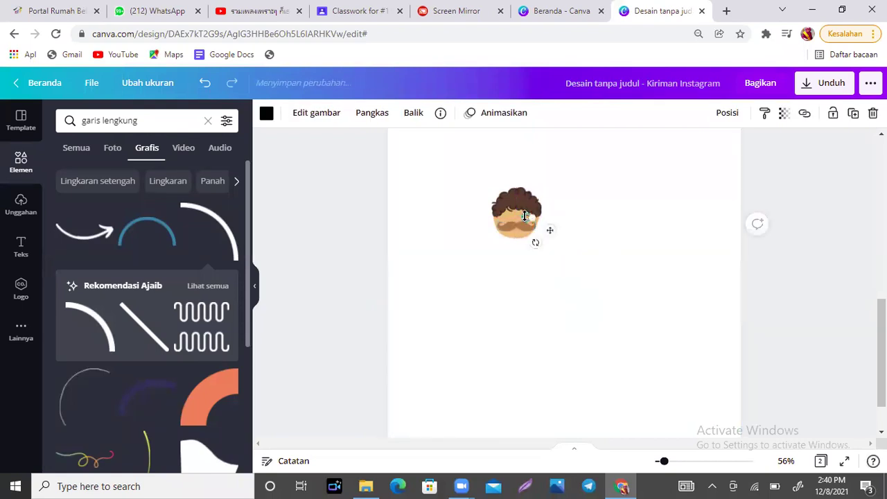
pyautogui.moveTo(549, 230)
pyautogui.mouseDown()
pyautogui.moveTo(559, 238)
pyautogui.moveTo(533, 231)
pyautogui.mouseUp()
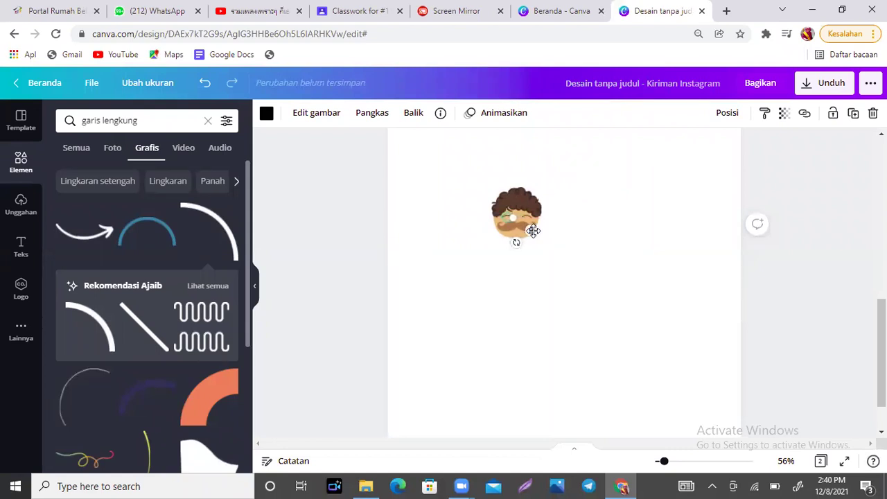
pyautogui.click(662, 219)
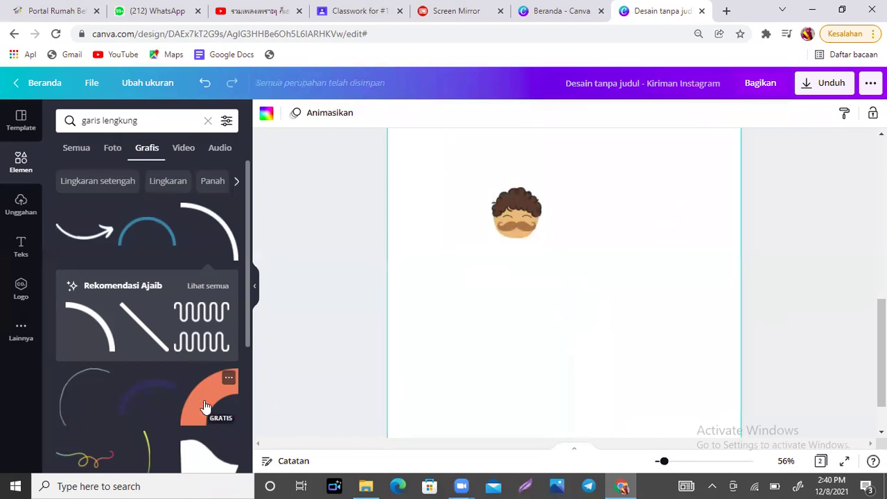
pyautogui.scroll(-5, 246, 277)
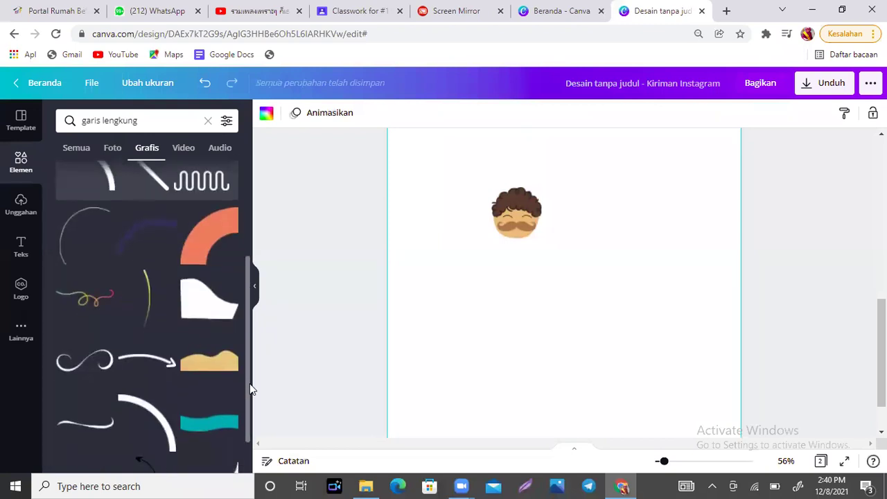
pyautogui.scroll(5, 253, 275)
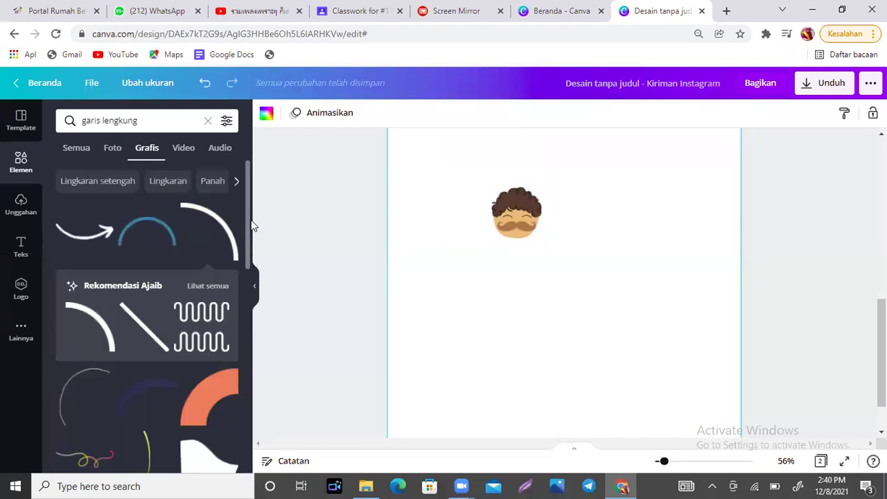
# Search 'telinga' and place a small tan ear against the left side of the face.
pyautogui.click(151, 117)
pyautogui.hotkey('ctrl', 'a')
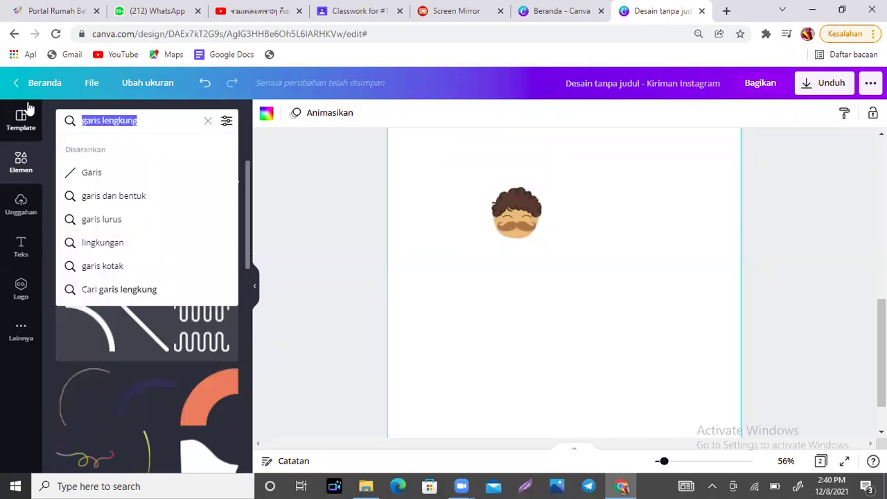
pyautogui.write('te')
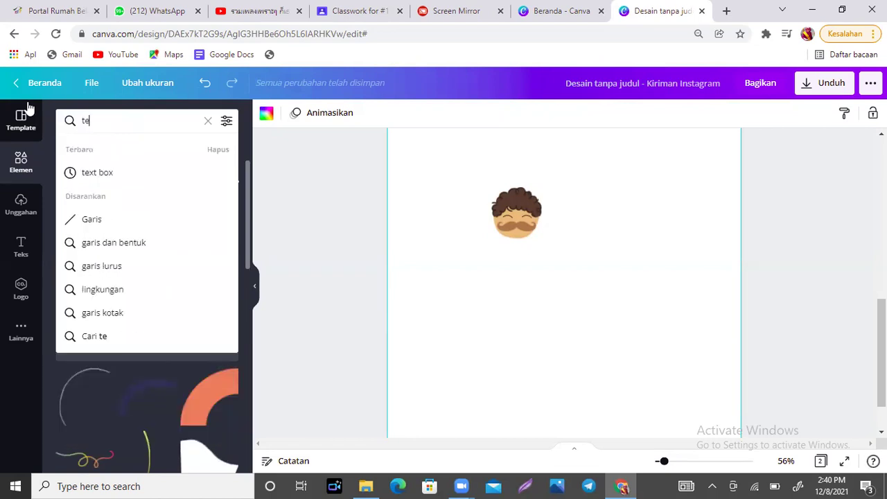
pyautogui.write('linga')
pyautogui.press('Return')
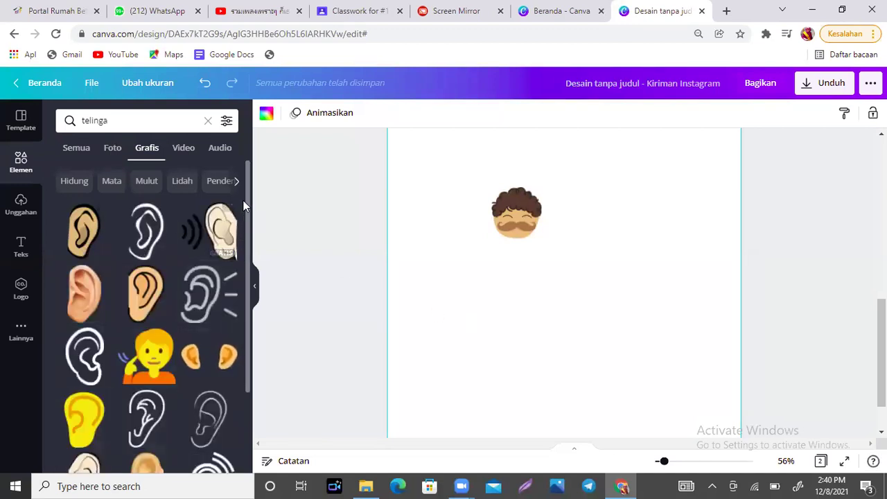
pyautogui.scroll(-2, 249, 235)
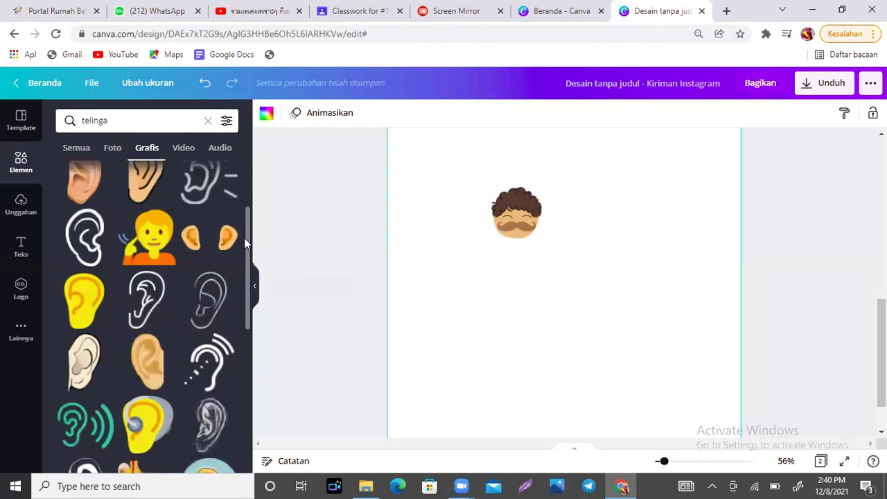
pyautogui.click(154, 355)
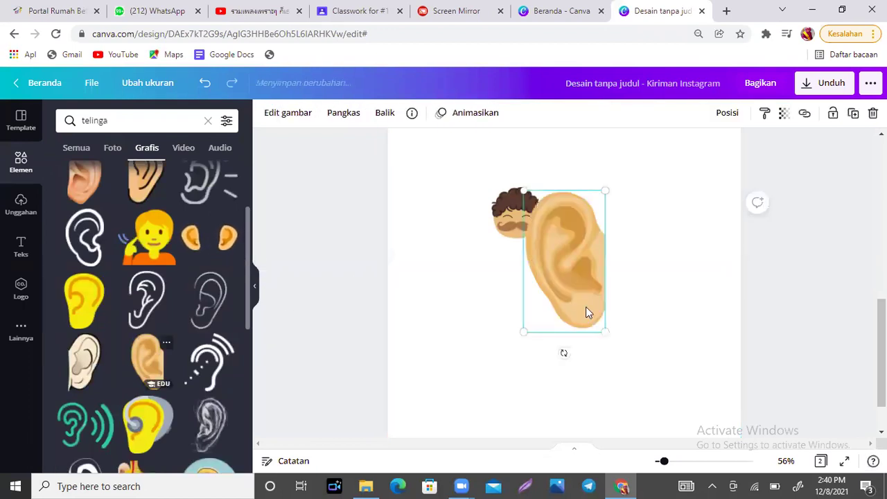
pyautogui.moveTo(605, 328); pyautogui.dragTo(503, 253)
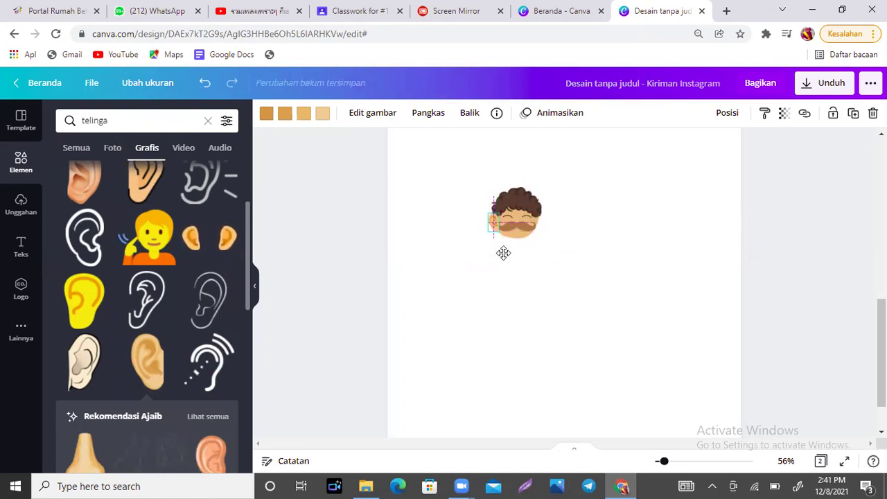
# Send the ear behind the face with Posisi > Mundur and adjust its position.
pyautogui.click(728, 113)
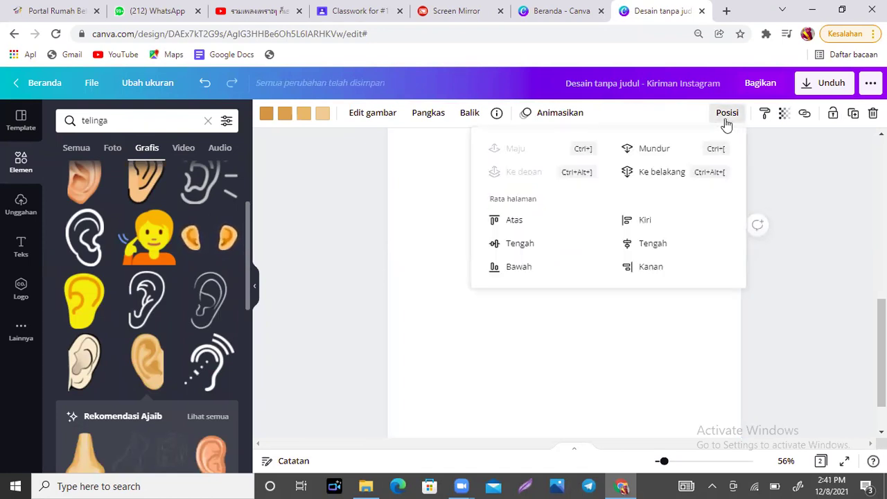
pyautogui.click(655, 151)
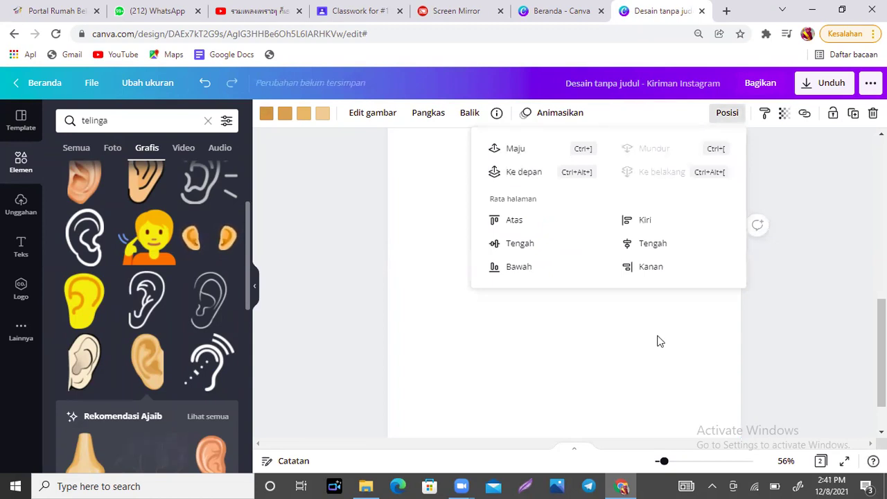
pyautogui.click(658, 340)
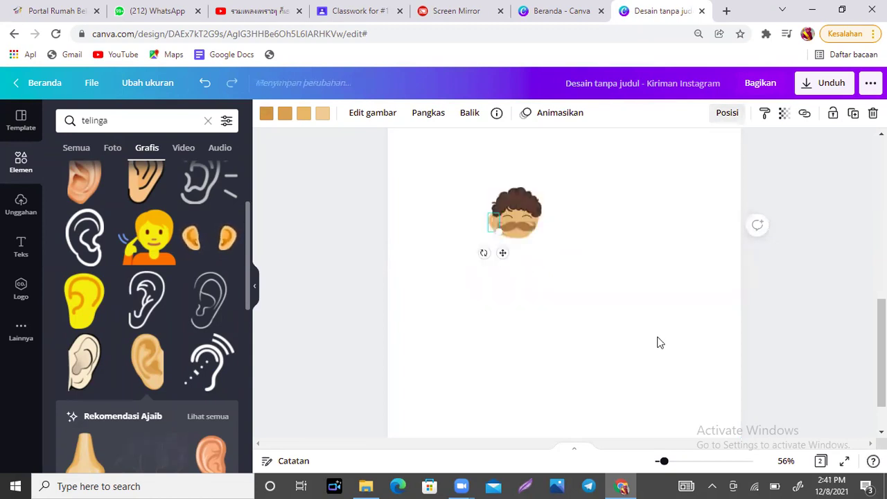
pyautogui.click(489, 228)
pyautogui.moveTo(503, 252); pyautogui.dragTo(608, 278)
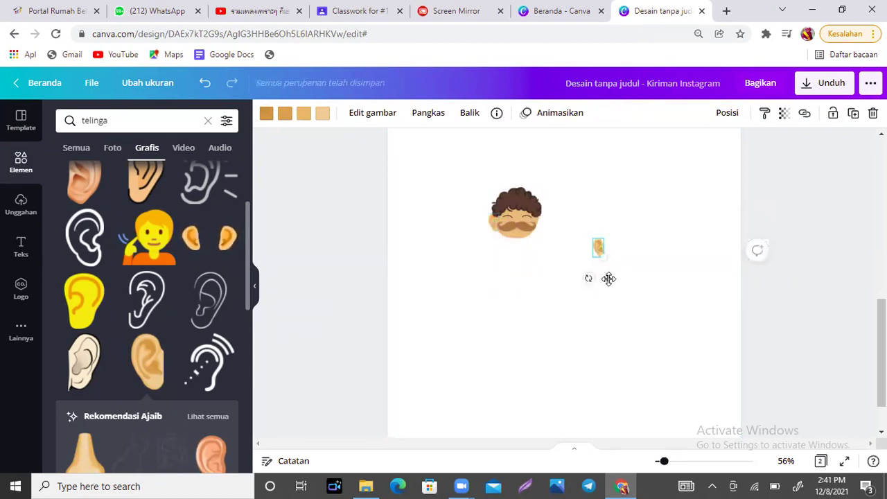
# Mirror the ear horizontally, place it on the face's right side and send it behind.
pyautogui.click(469, 117)
pyautogui.click(491, 146)
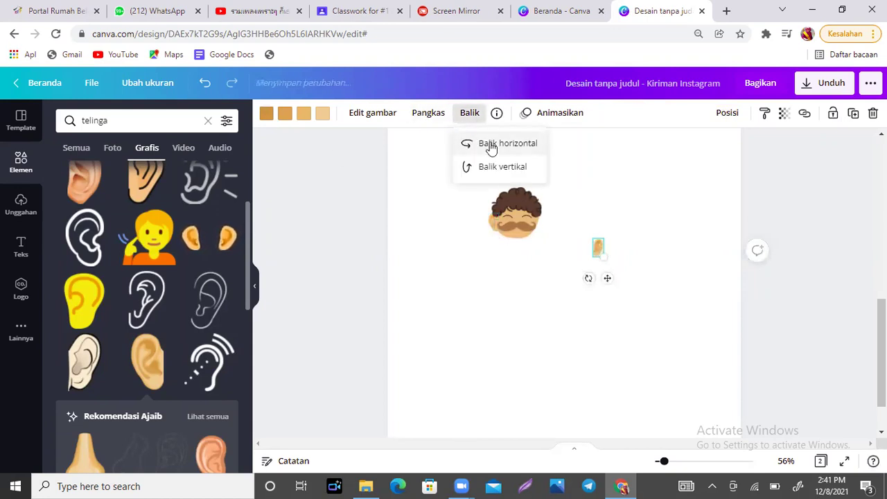
pyautogui.moveTo(607, 278); pyautogui.dragTo(544, 253)
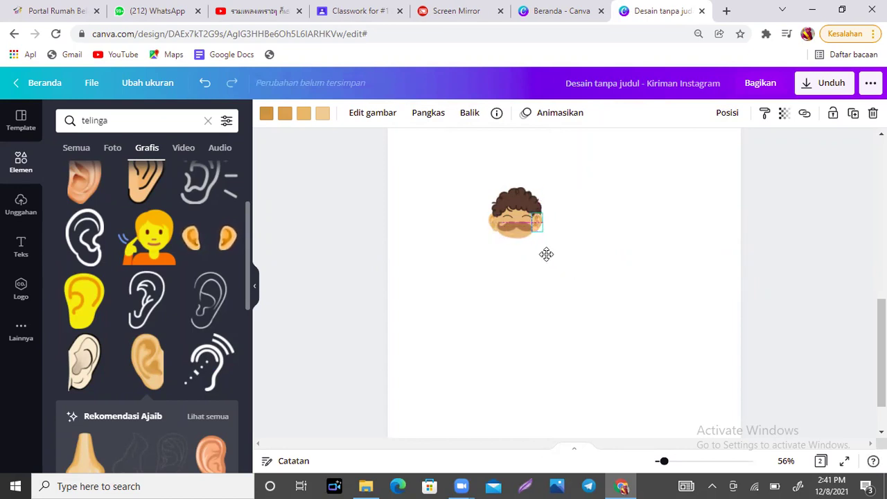
pyautogui.click(726, 117)
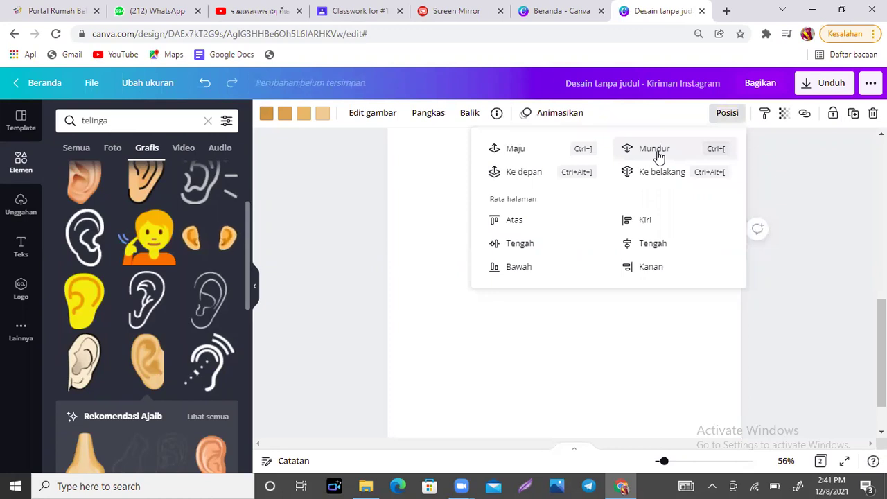
pyautogui.click(657, 152)
pyautogui.click(658, 348)
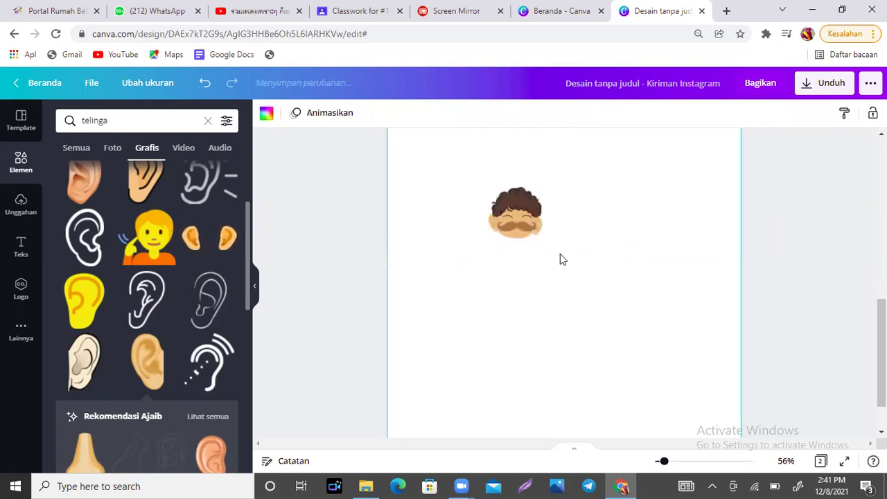
pyautogui.click(542, 232)
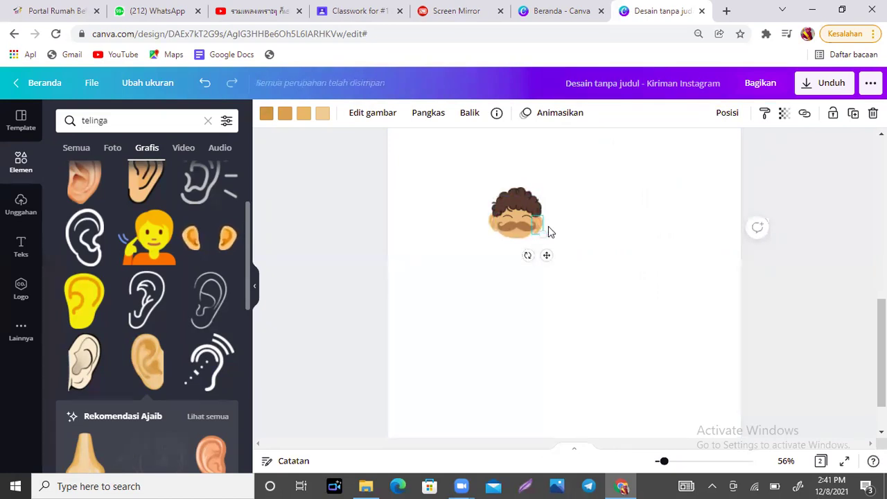
pyautogui.click(601, 231)
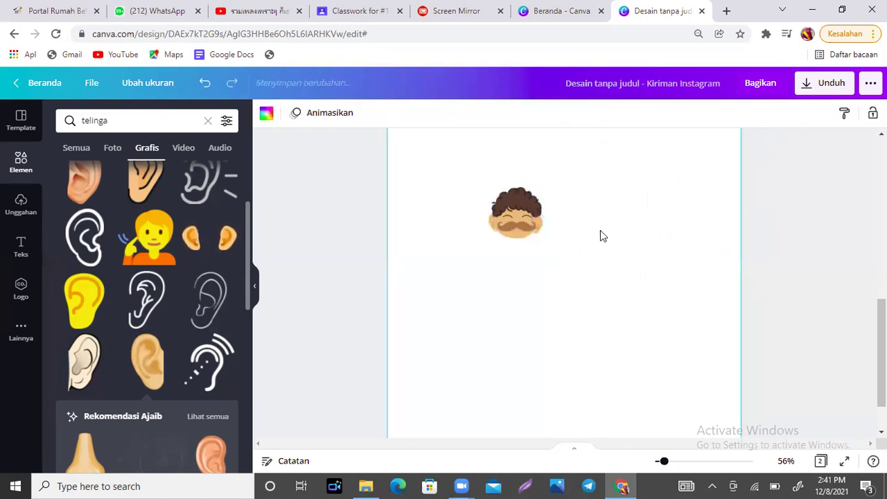
pyautogui.click(539, 226)
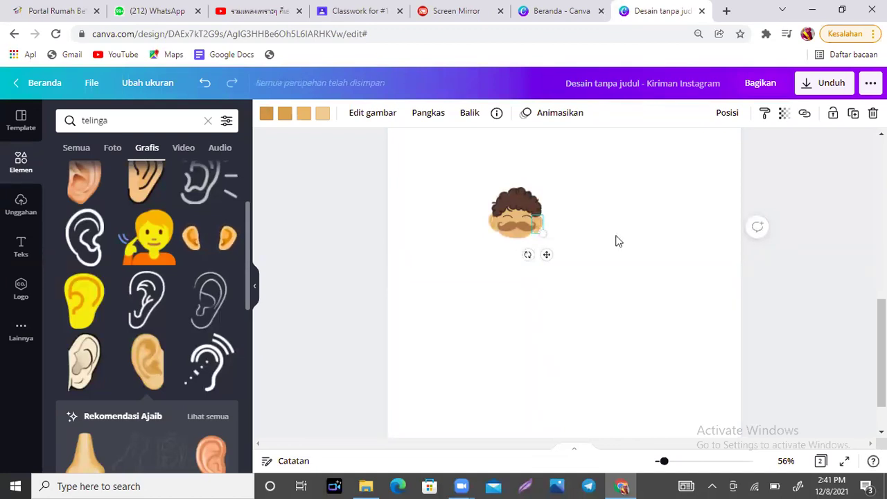
pyautogui.click(641, 248)
pyautogui.moveTo(881, 354); pyautogui.dragTo(882, 333)
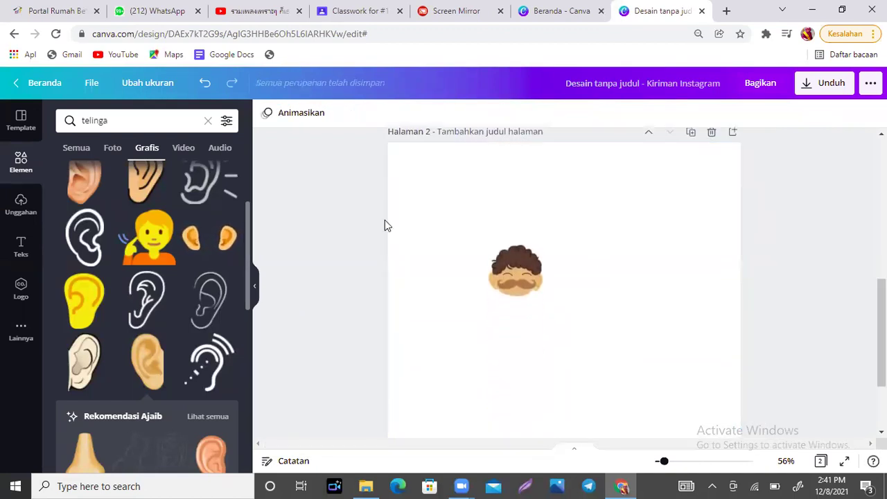
# Select all the face parts together and move the face higher on page 2.
pyautogui.moveTo(468, 219); pyautogui.dragTo(601, 345)
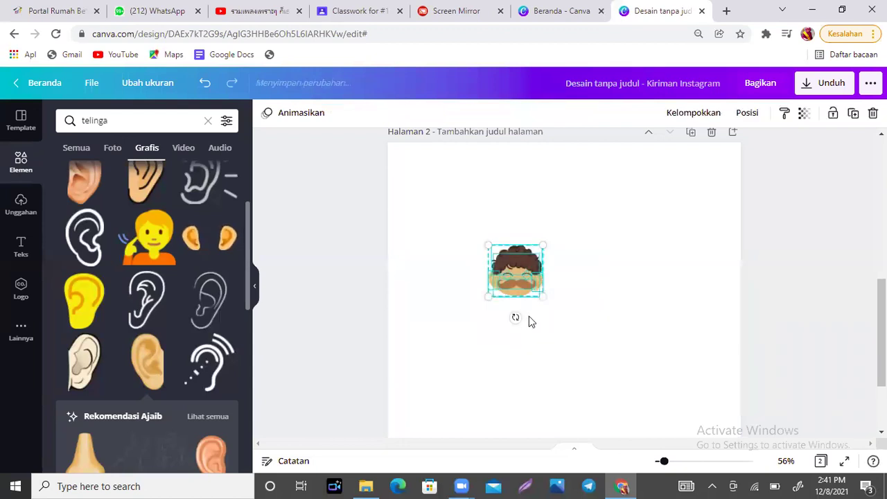
pyautogui.moveTo(515, 288); pyautogui.dragTo(547, 231)
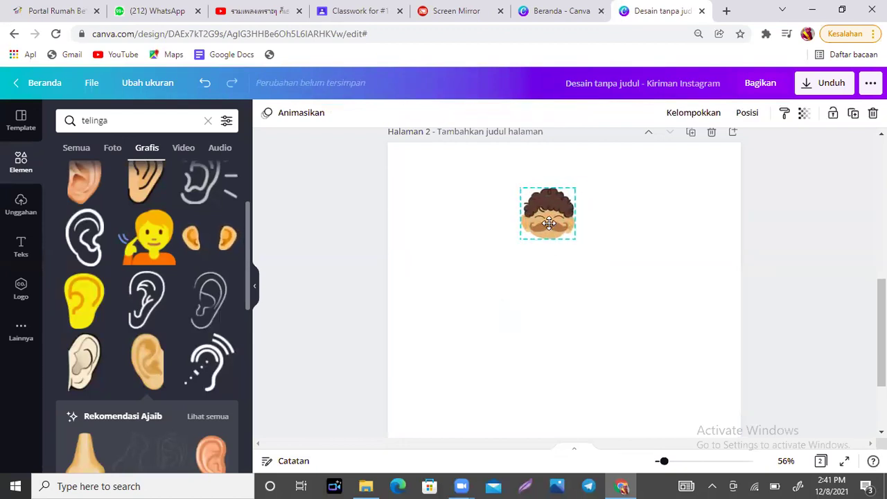
pyautogui.click(468, 285)
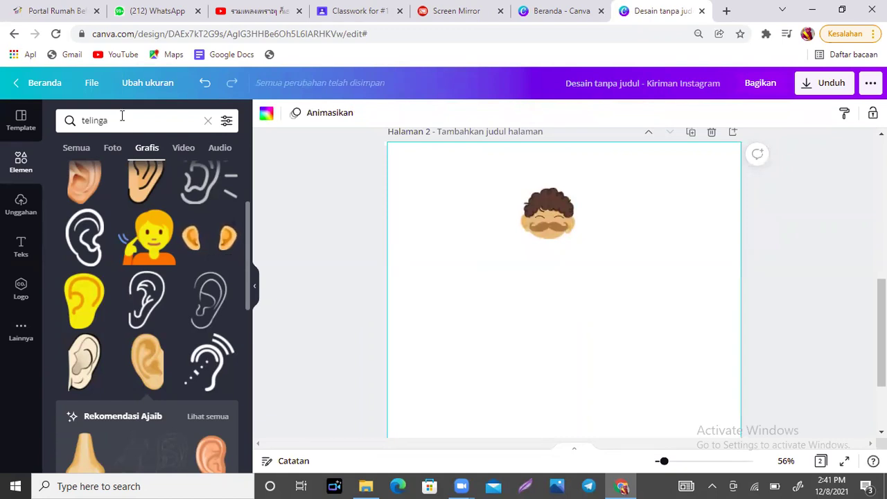
# Search the Elements graphics for 'kemeja' shirts and browse the results.
pyautogui.click(97, 121)
pyautogui.write('ba')
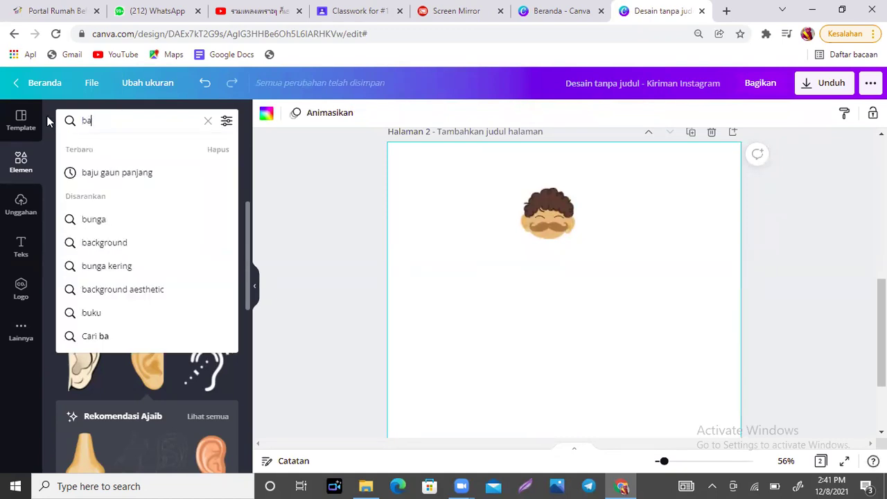
pyautogui.press('BackSpace')
pyautogui.press('BackSpace')
pyautogui.write('kemeja')
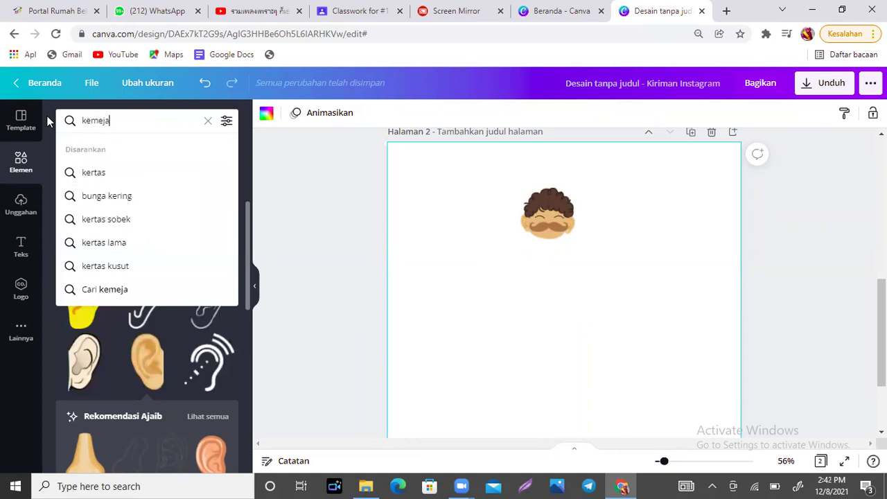
pyautogui.press('Return')
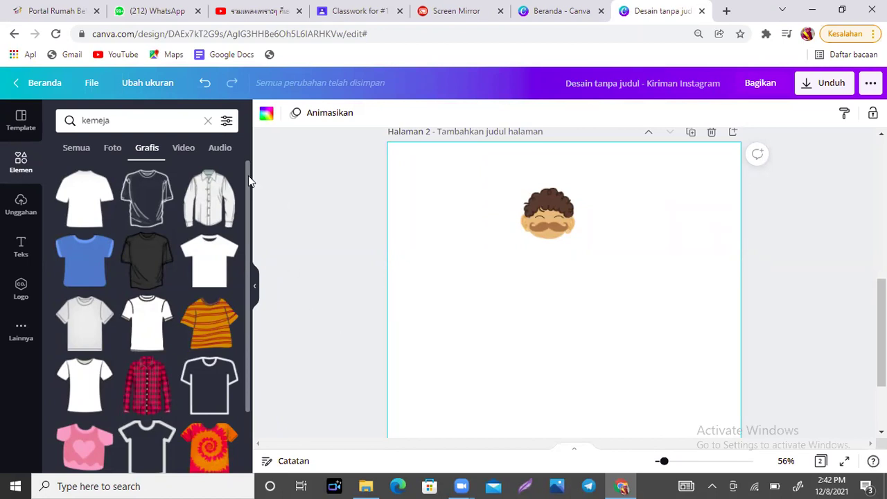
pyautogui.scroll(-1, 248, 183)
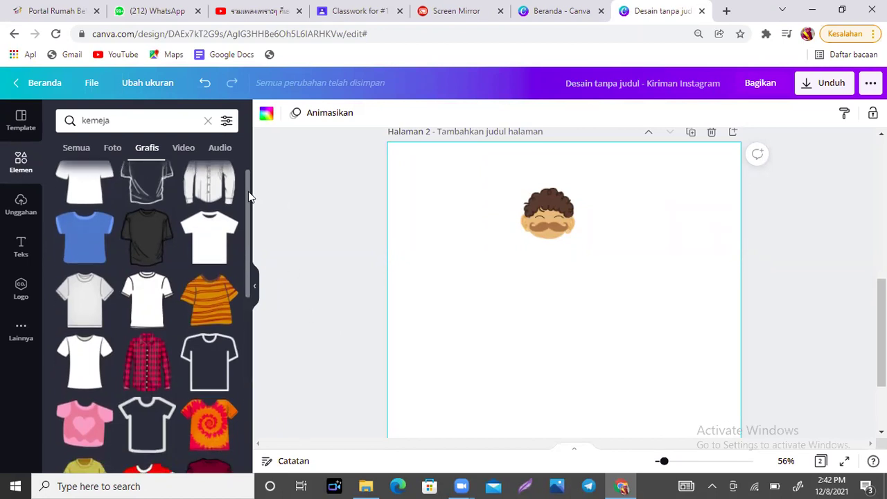
pyautogui.scroll(-3, 248, 212)
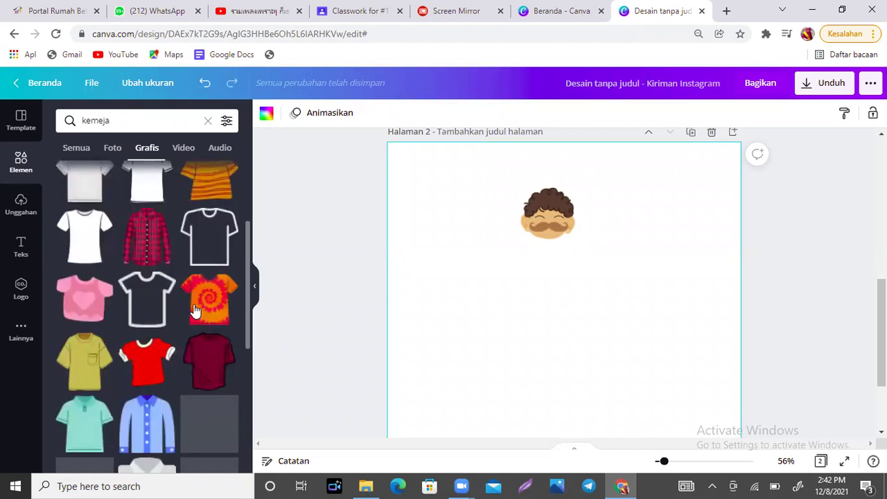
# Add the tie-dye shirt graphic, shrink it, and place it directly beneath the face.
pyautogui.click(211, 297)
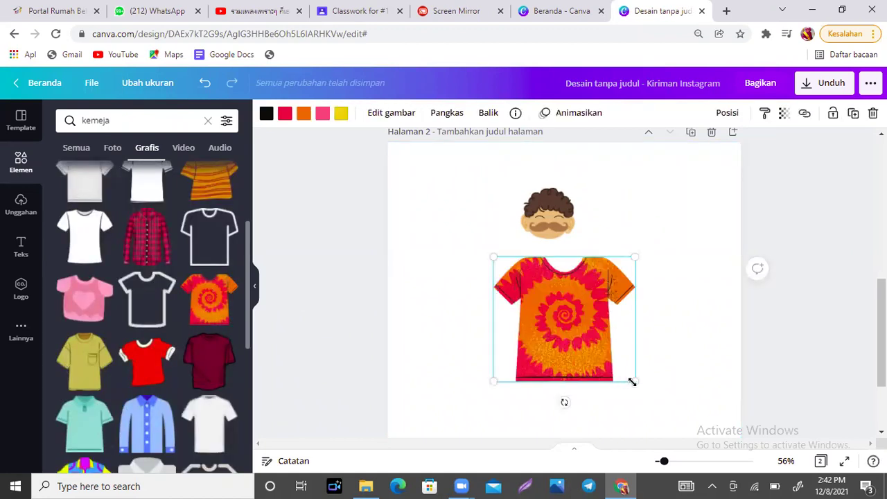
pyautogui.moveTo(622, 375); pyautogui.dragTo(586, 338)
pyautogui.moveTo(526, 299); pyautogui.dragTo(537, 283)
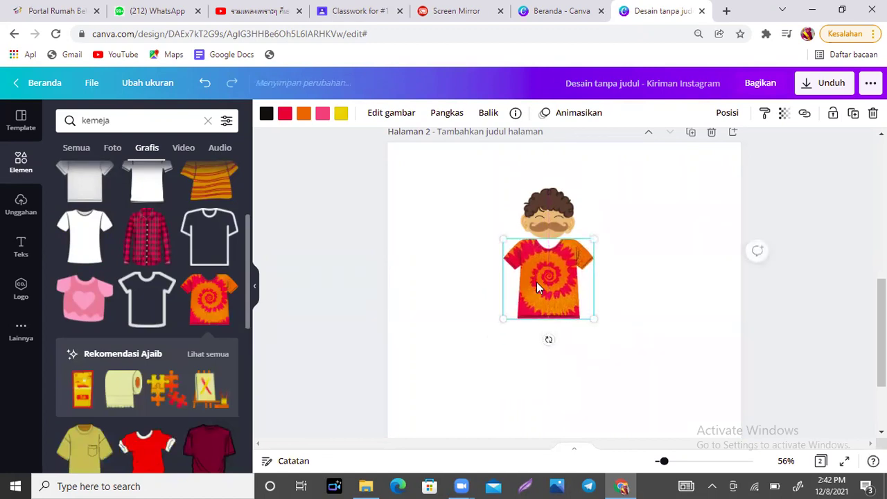
pyautogui.click(643, 284)
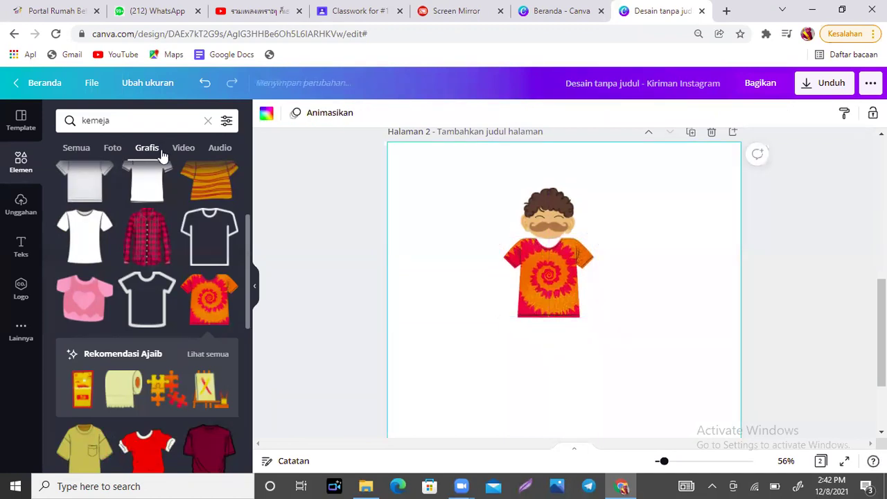
pyautogui.click(142, 122)
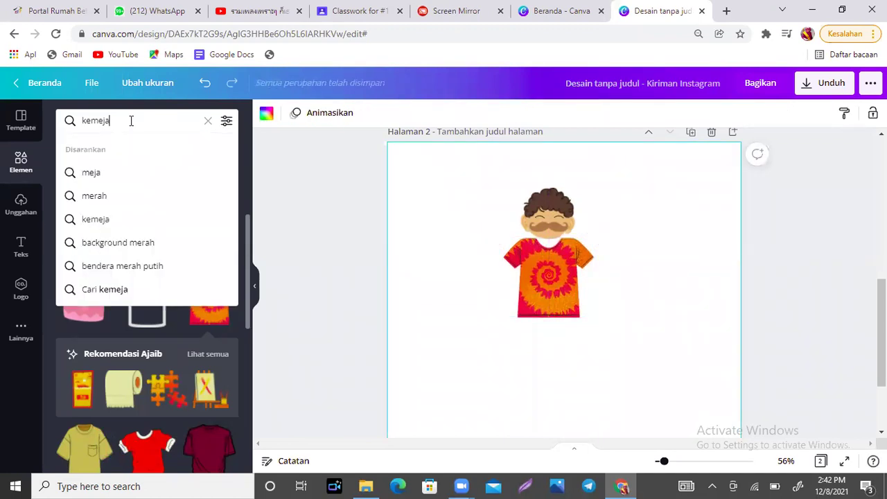
# Replace the search with 'leher' and add the yellow neck graphic to the page.
pyautogui.moveTo(131, 121); pyautogui.dragTo(43, 120)
pyautogui.write('leher')
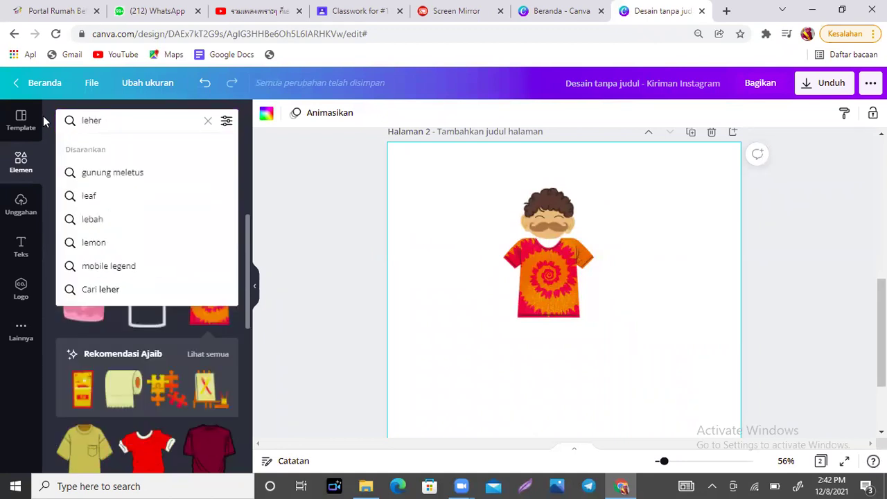
pyautogui.press('Return')
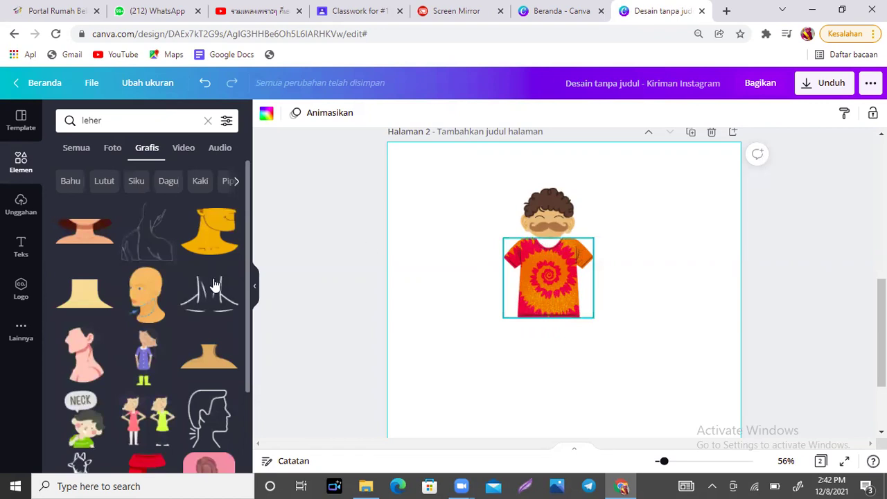
pyautogui.moveTo(246, 247); pyautogui.dragTo(253, 435)
pyautogui.moveTo(246, 317); pyautogui.dragTo(247, 176)
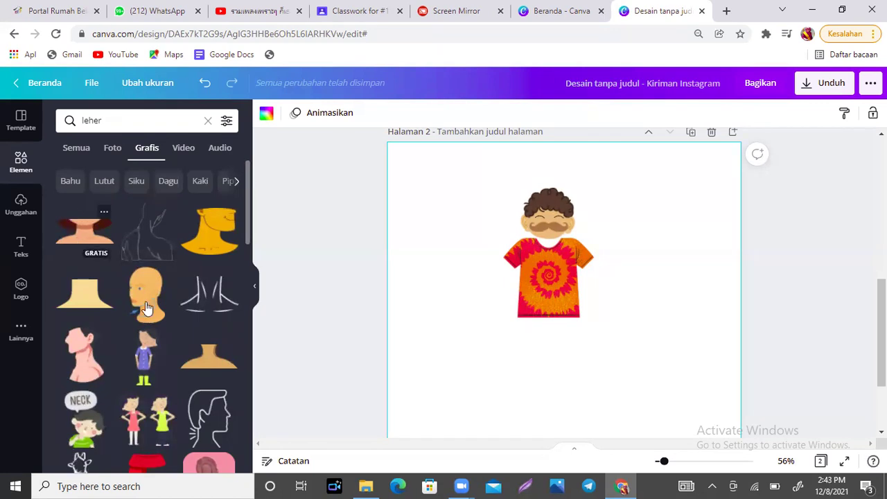
pyautogui.click(200, 241)
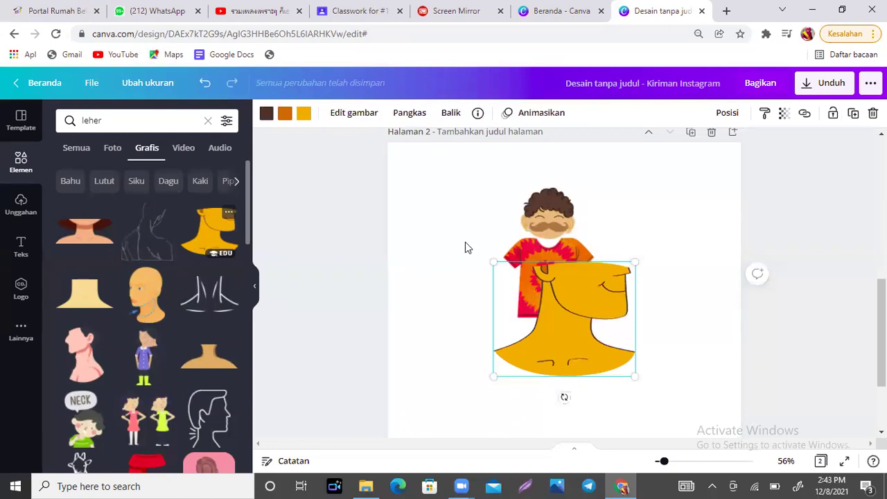
# Recolour the neck from yellow to peach and its dark brown to very light pink.
pyautogui.click(302, 118)
pyautogui.click(127, 270)
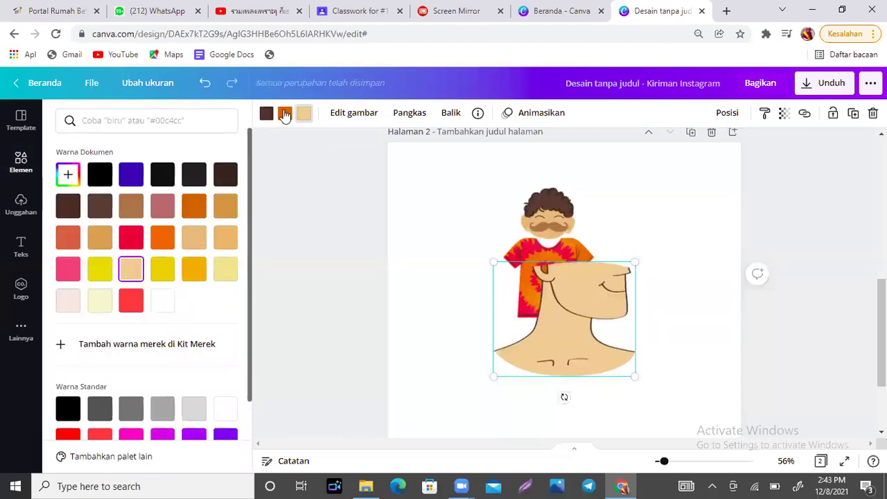
pyautogui.click(265, 113)
pyautogui.click(75, 303)
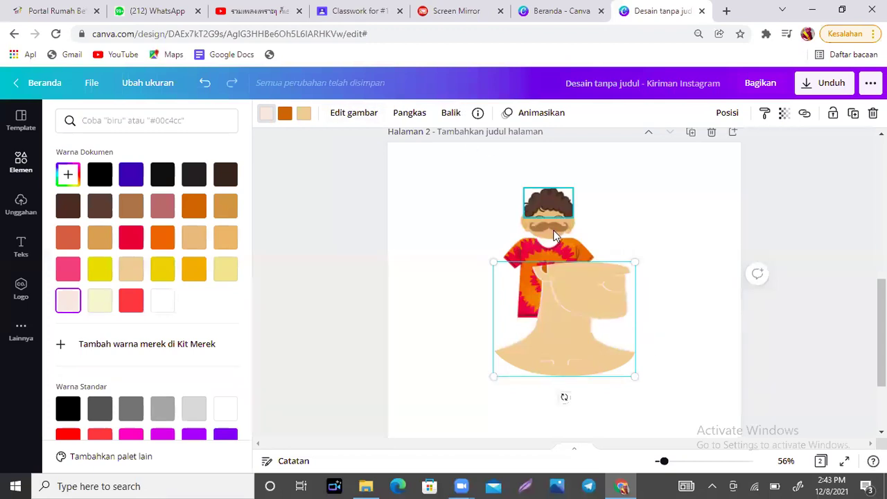
# Crop the neck graphic down to a thin strip, redoing the crop once.
pyautogui.doubleClick(651, 267)
pyautogui.moveTo(633, 263); pyautogui.dragTo(627, 329)
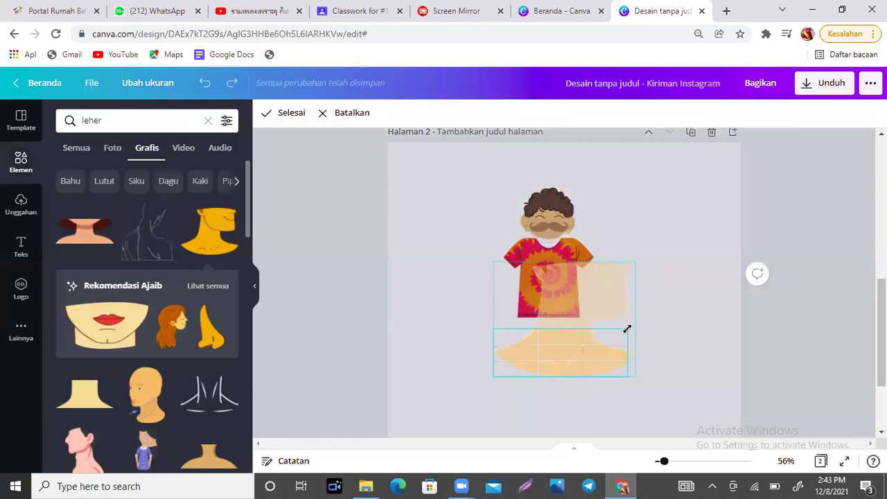
pyautogui.click(692, 351)
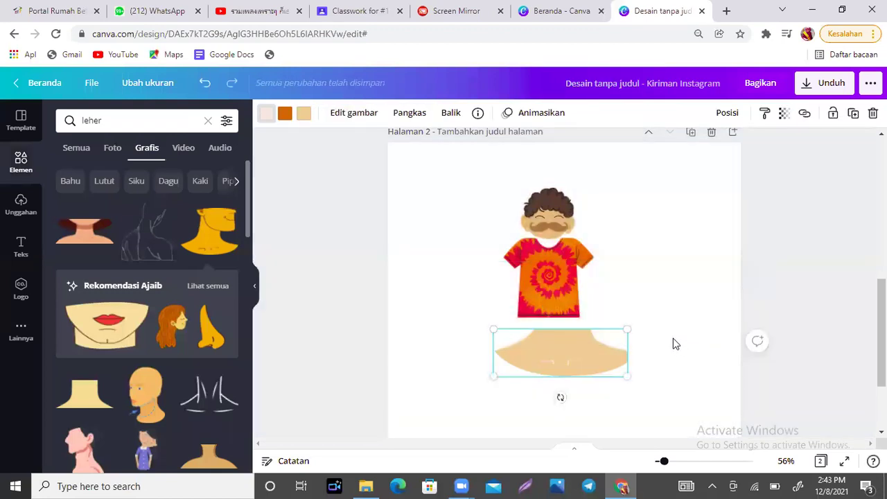
pyautogui.hotkey('ctrl', 'z')
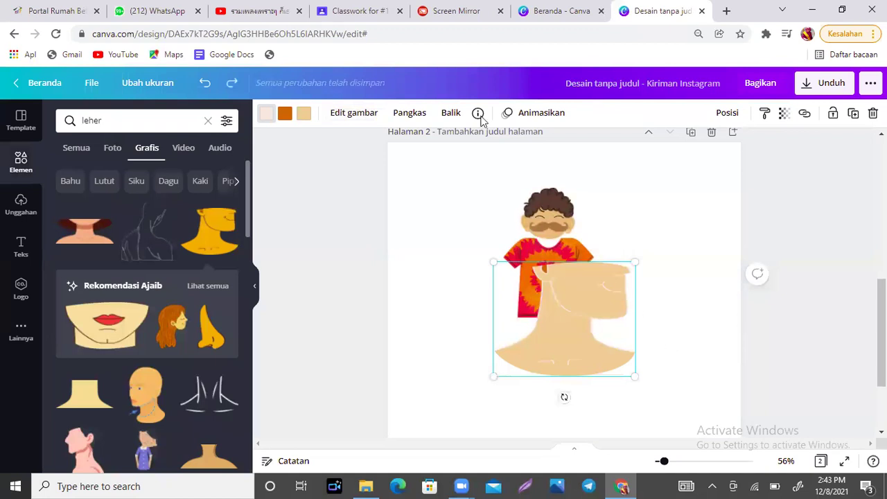
pyautogui.click(410, 113)
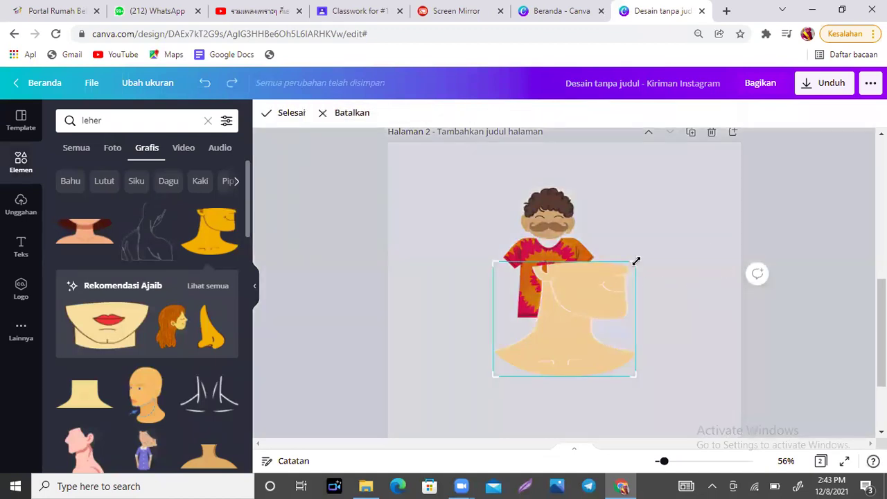
pyautogui.moveTo(636, 263); pyautogui.dragTo(654, 330)
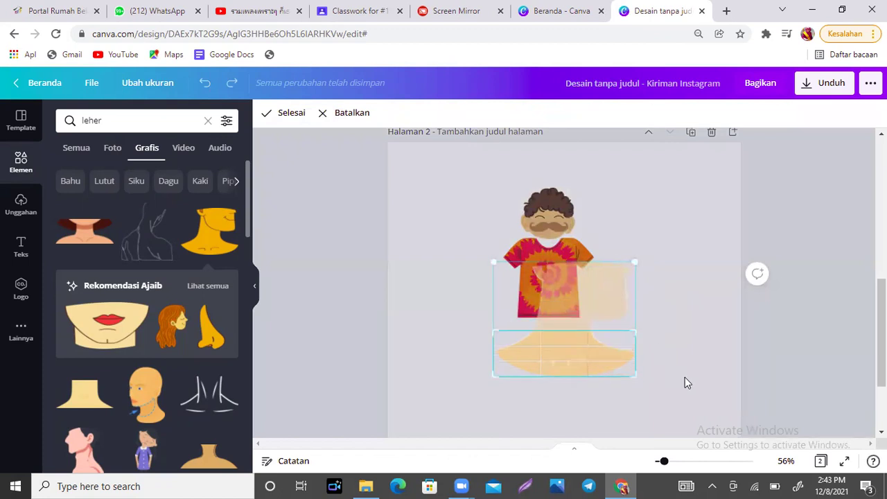
pyautogui.click(683, 382)
# Shrink the neck strip and position it just under the face.
pyautogui.moveTo(593, 367); pyautogui.dragTo(558, 266)
pyautogui.click(572, 259)
pyautogui.click(576, 249)
pyautogui.click(548, 261)
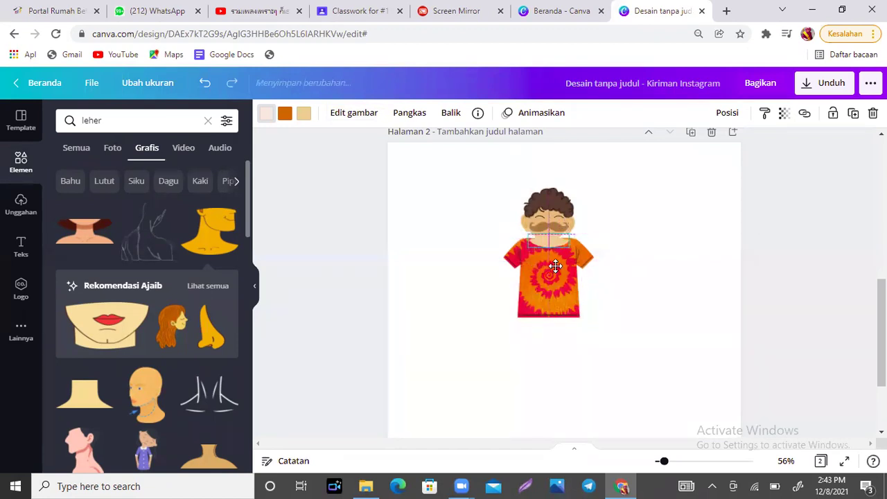
# Send the tie-dye shirt one layer backward and nudge it slightly down.
pyautogui.click(727, 112)
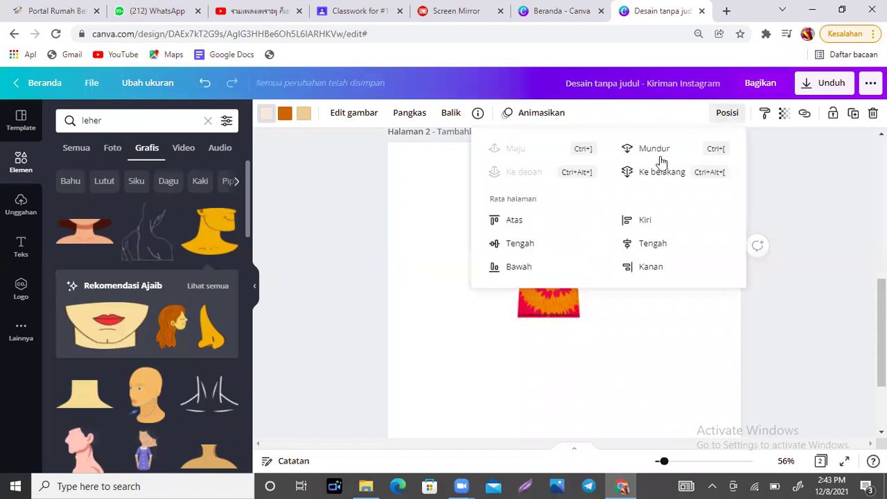
pyautogui.click(654, 150)
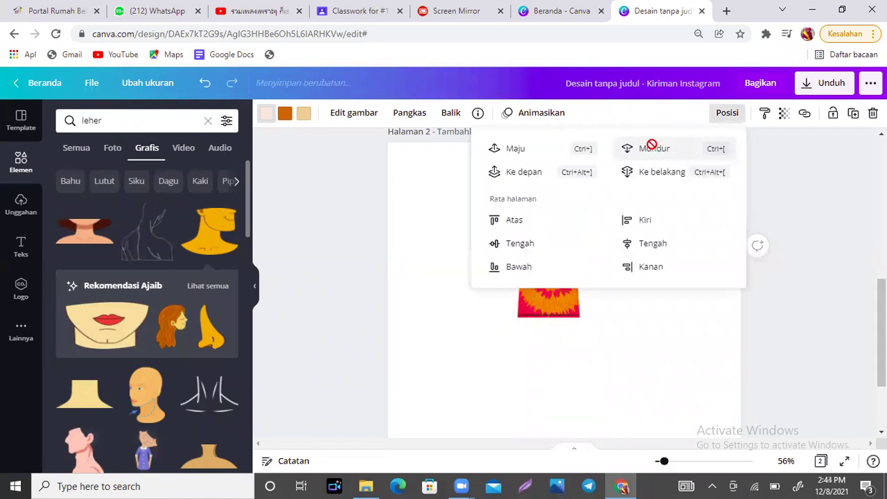
pyautogui.click(653, 338)
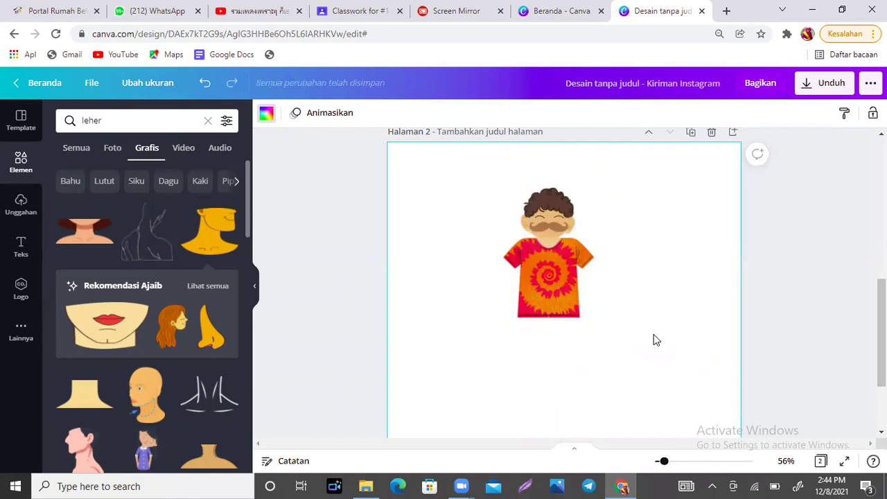
pyautogui.moveTo(557, 290)
pyautogui.mouseDown()
pyautogui.moveTo(559, 298)
pyautogui.moveTo(559, 288)
pyautogui.mouseUp()
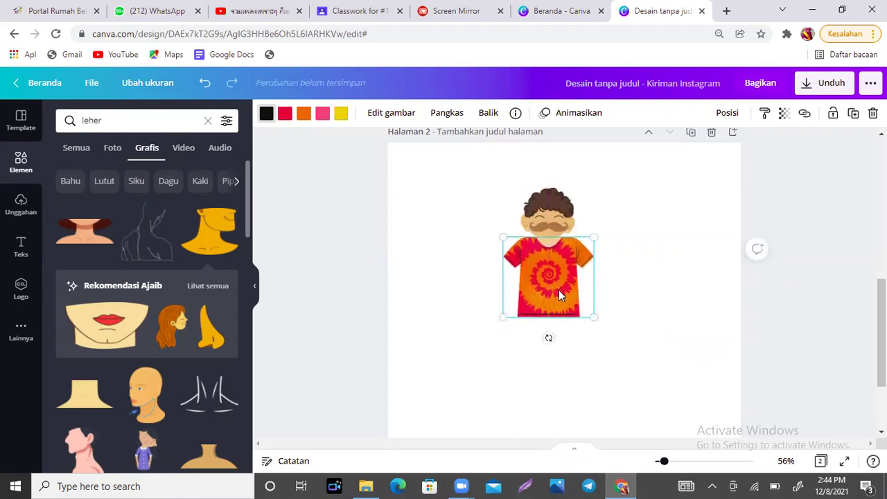
pyautogui.click(656, 312)
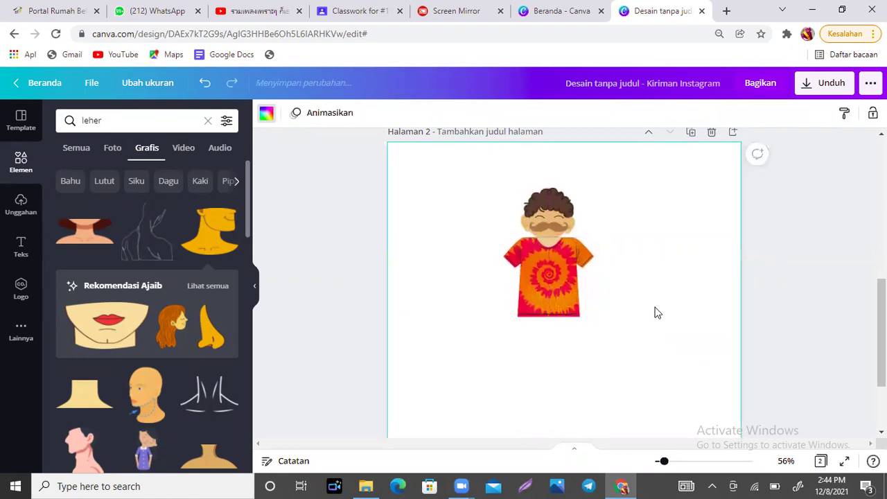
# Search the Elements graphics for 'celana' trousers.
pyautogui.click(115, 119)
pyautogui.write('celana')
pyautogui.press('Return')
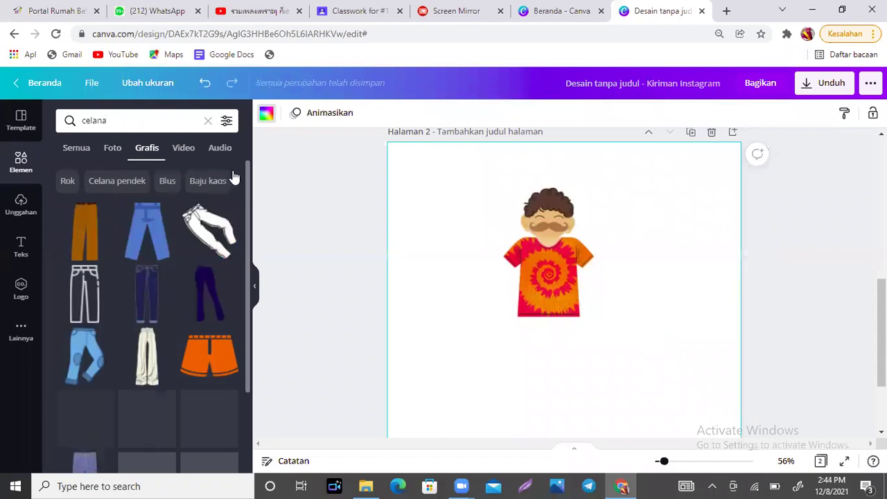
pyautogui.moveTo(246, 173); pyautogui.dragTo(245, 232)
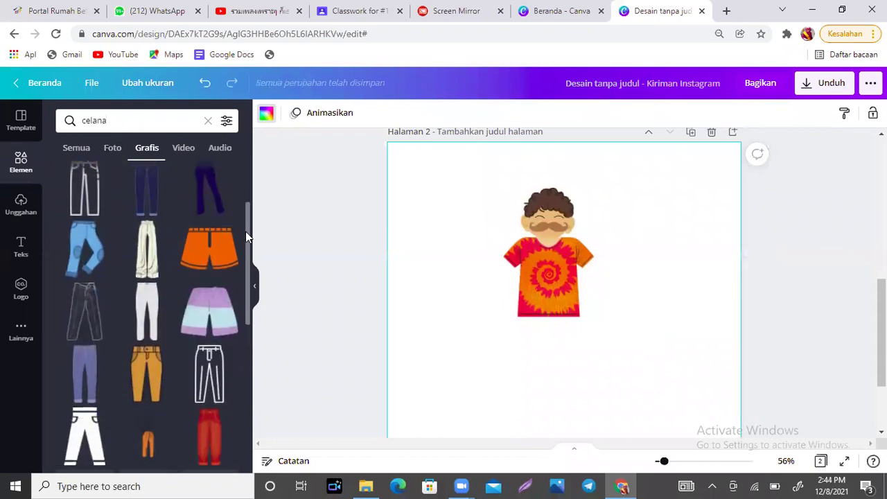
# Add the purple and light-blue shorts, fit them under the shirt, then delete them.
pyautogui.click(204, 313)
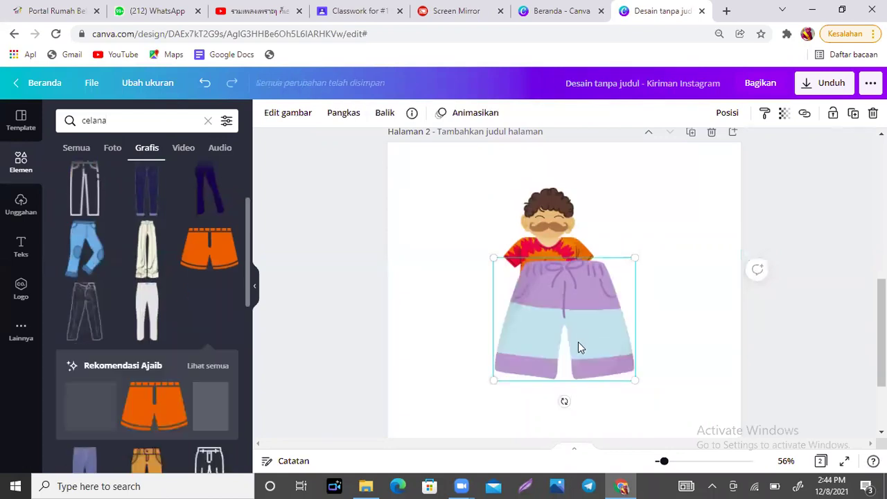
pyautogui.moveTo(606, 307); pyautogui.dragTo(597, 361)
pyautogui.moveTo(608, 424); pyautogui.dragTo(593, 409)
pyautogui.moveTo(557, 380); pyautogui.dragTo(571, 371)
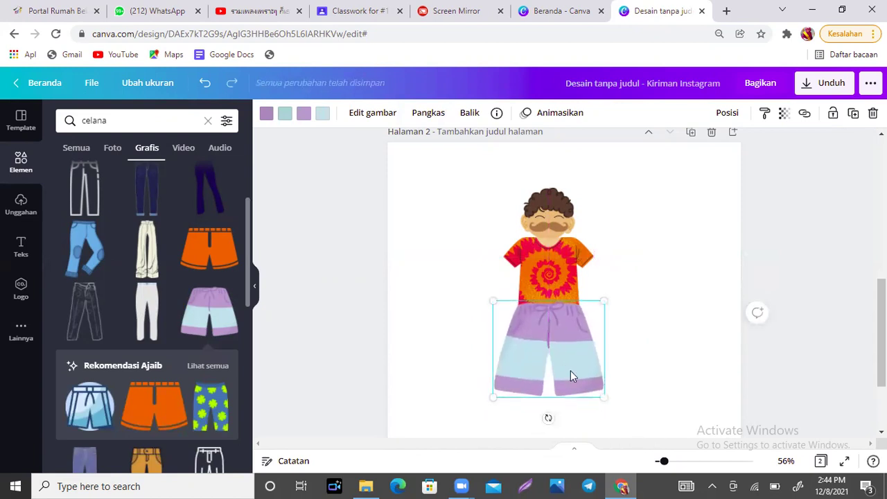
pyautogui.press('Delete')
# Scroll through the remaining 'celana' trouser and shorts results.
pyautogui.moveTo(247, 214); pyautogui.dragTo(256, 321)
pyautogui.scroll(-2, 258, 357)
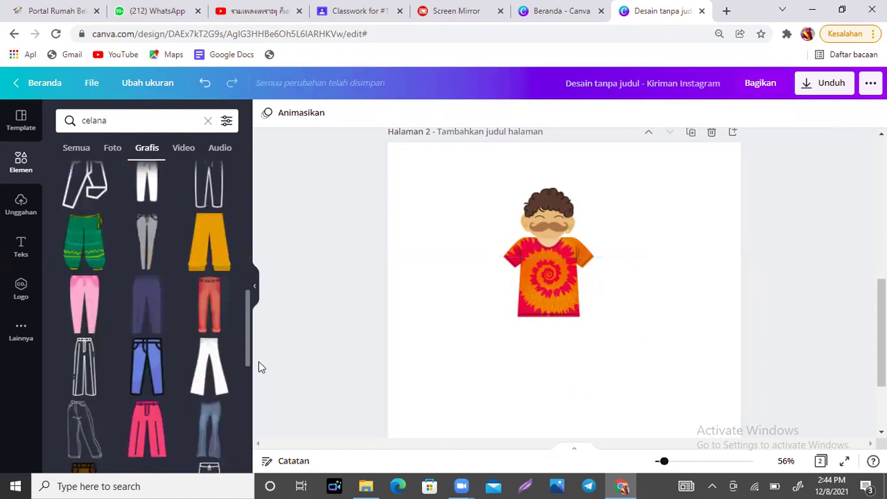
pyautogui.moveTo(246, 300); pyautogui.dragTo(249, 419)
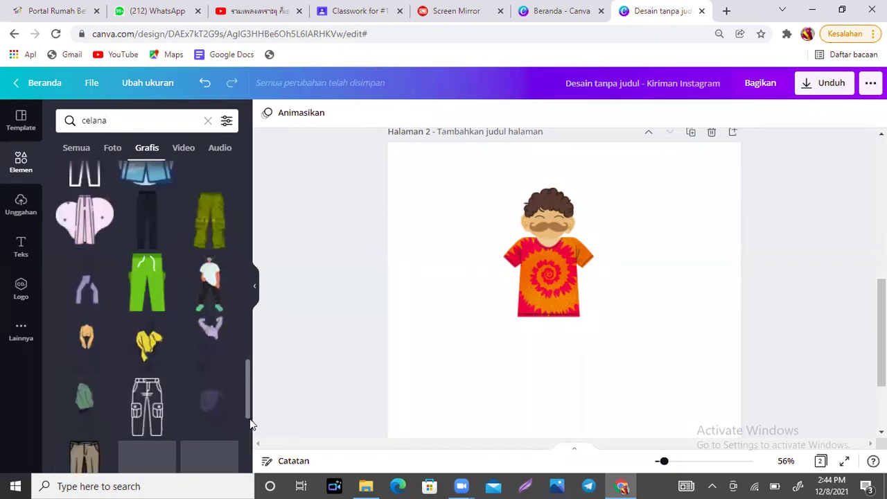
pyautogui.moveTo(250, 417); pyautogui.dragTo(248, 231)
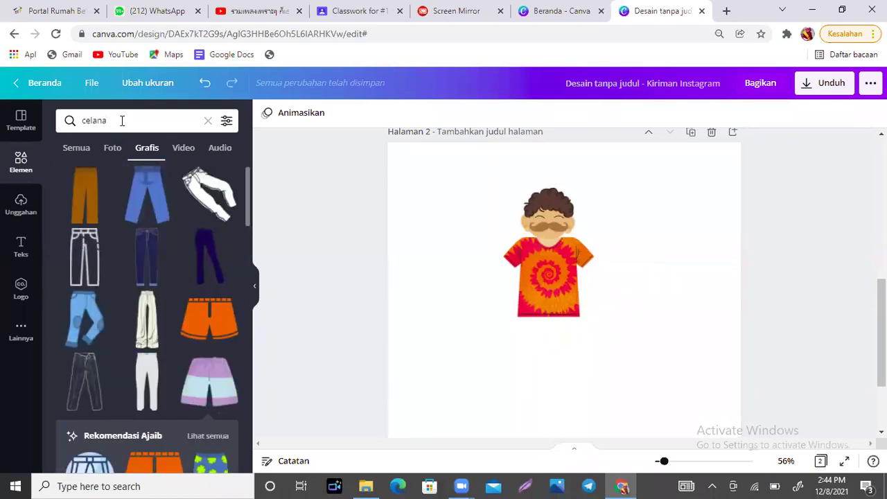
# Replace the search with 'sarung', browse the results, and add the orange patterned sarong.
pyautogui.click(67, 120)
pyautogui.write('sa')
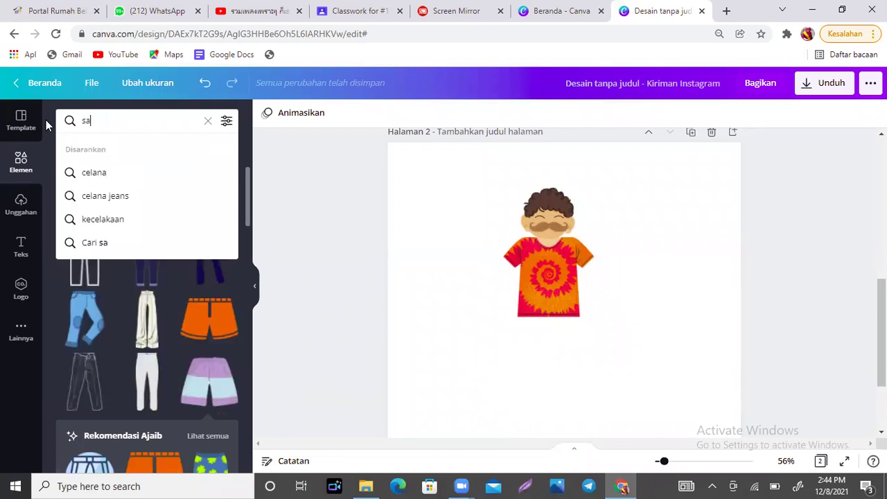
pyautogui.write('rung')
pyautogui.press('Return')
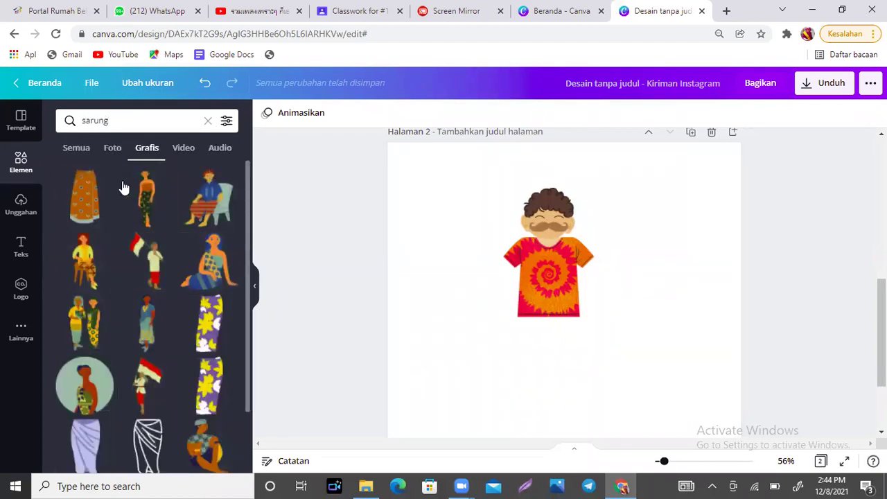
pyautogui.moveTo(247, 174); pyautogui.dragTo(253, 262)
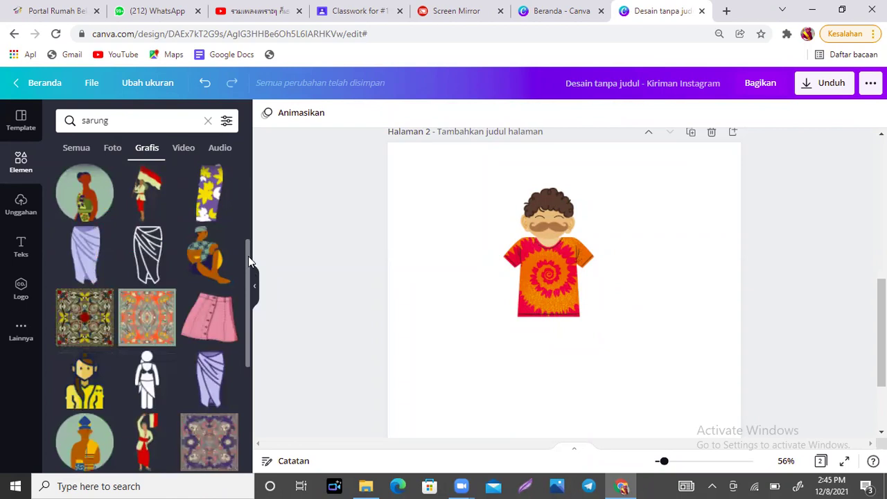
pyautogui.moveTo(248, 254); pyautogui.dragTo(258, 420)
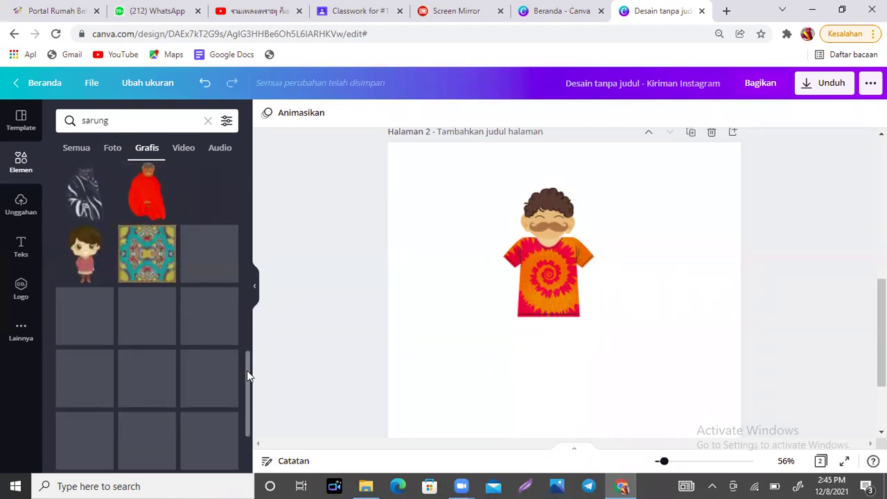
pyautogui.scroll(-3, 247, 370)
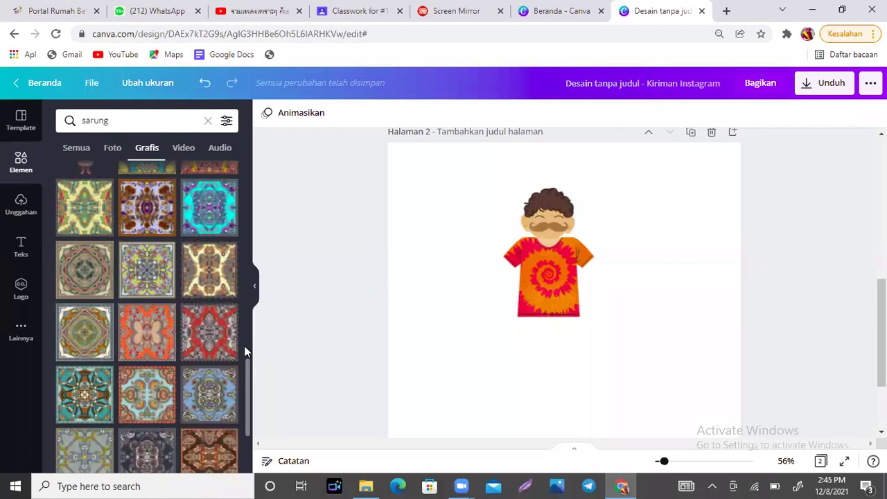
pyautogui.moveTo(245, 375); pyautogui.dragTo(255, 144)
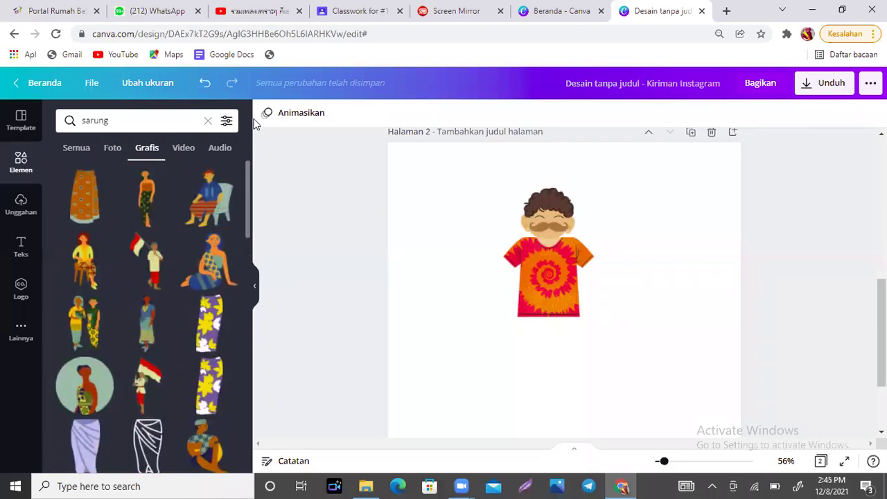
pyautogui.click(84, 199)
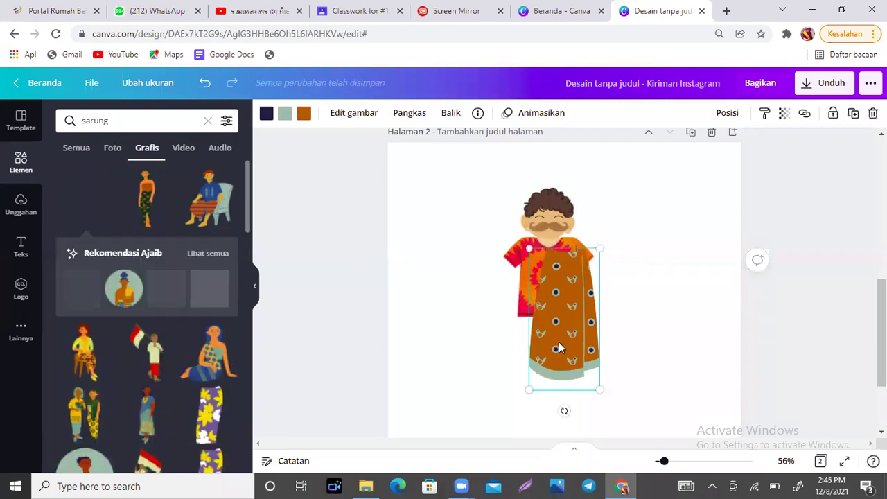
# Place the sarong at the figure's waist, then move the whole figure up slightly.
pyautogui.moveTo(571, 345); pyautogui.dragTo(553, 382)
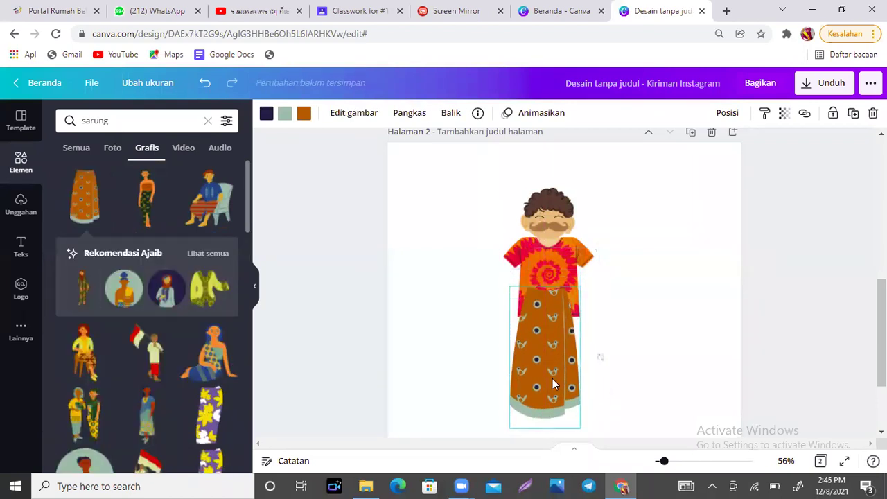
pyautogui.moveTo(584, 428); pyautogui.dragTo(612, 448)
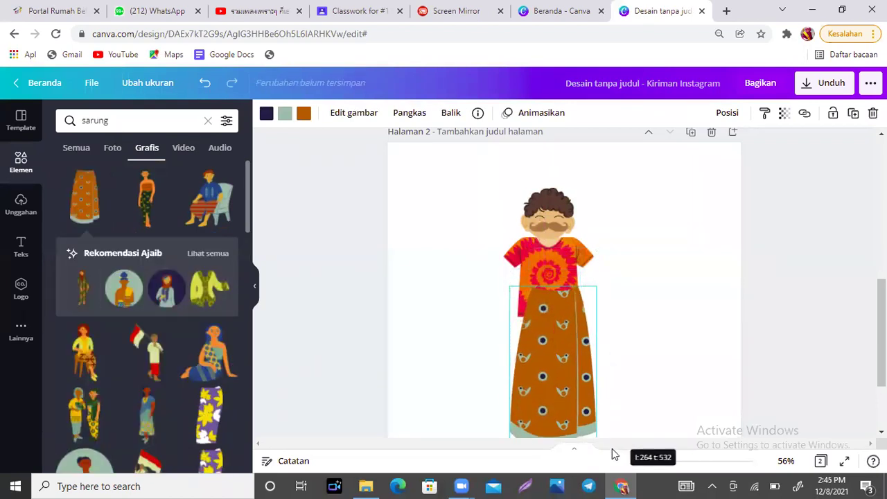
pyautogui.moveTo(535, 366); pyautogui.dragTo(528, 360)
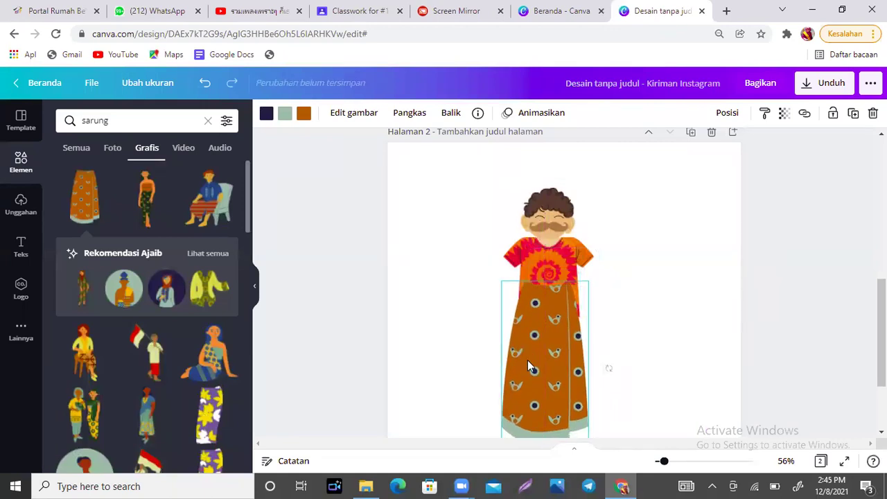
pyautogui.click(687, 266)
pyautogui.moveTo(451, 162); pyautogui.dragTo(621, 394)
pyautogui.moveTo(586, 326); pyautogui.dragTo(564, 296)
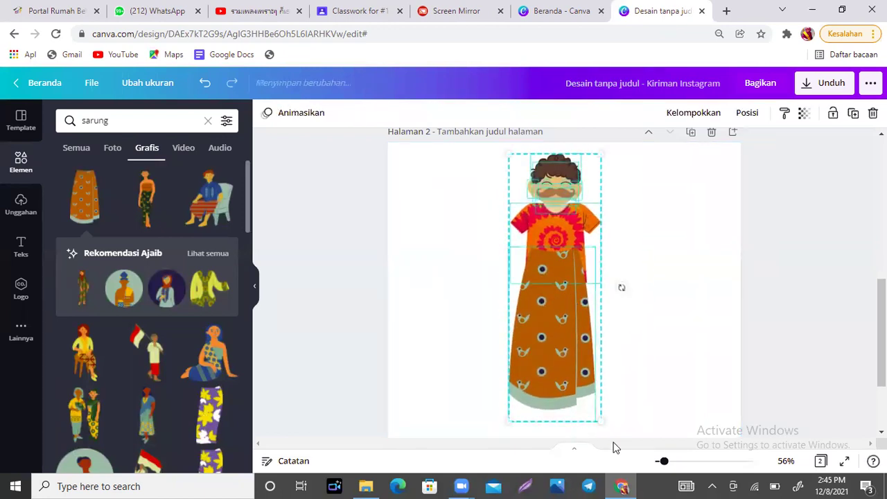
pyautogui.click(664, 388)
# Resize and centre the sarong, then send it one layer behind the tie-dye shirt.
pyautogui.click(552, 276)
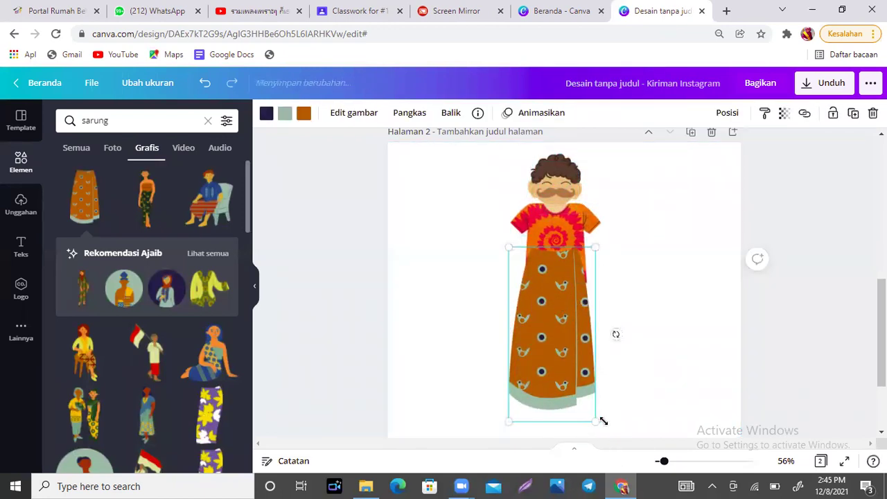
pyautogui.moveTo(606, 430); pyautogui.dragTo(612, 441)
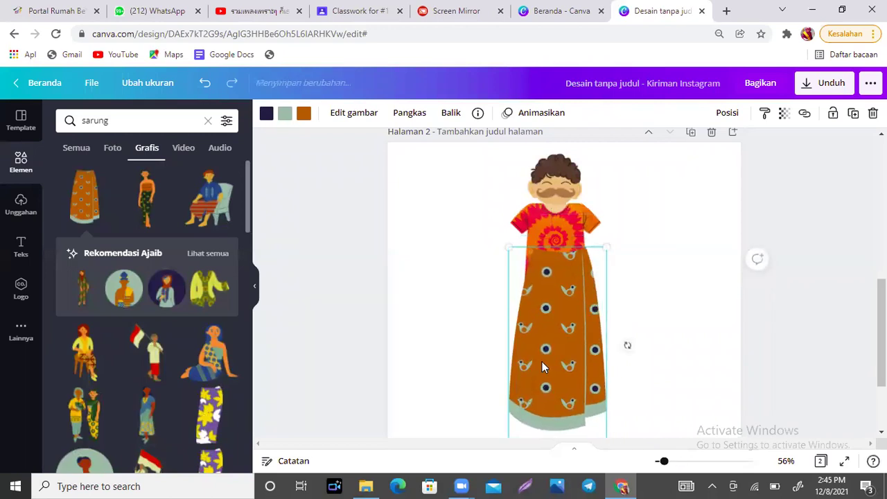
pyautogui.moveTo(541, 362); pyautogui.dragTo(537, 369)
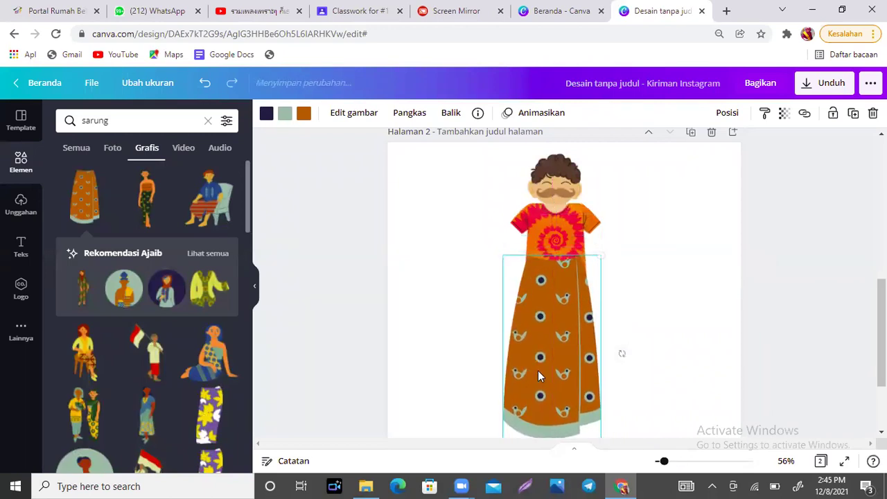
pyautogui.moveTo(608, 250); pyautogui.dragTo(610, 248)
pyautogui.moveTo(555, 285); pyautogui.dragTo(553, 303)
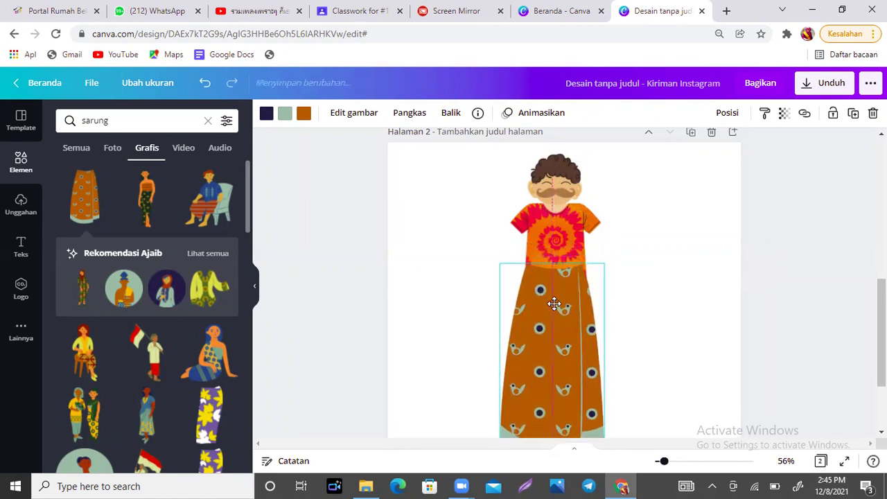
pyautogui.click(726, 117)
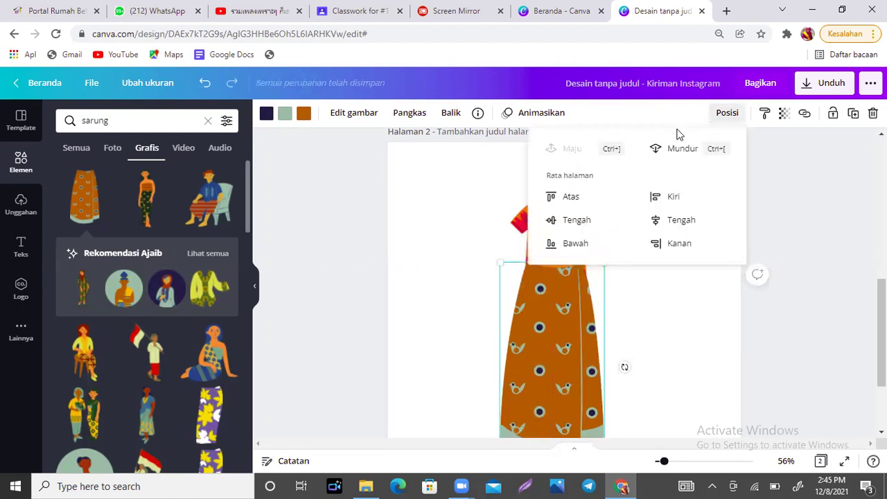
pyautogui.click(677, 149)
pyautogui.click(677, 305)
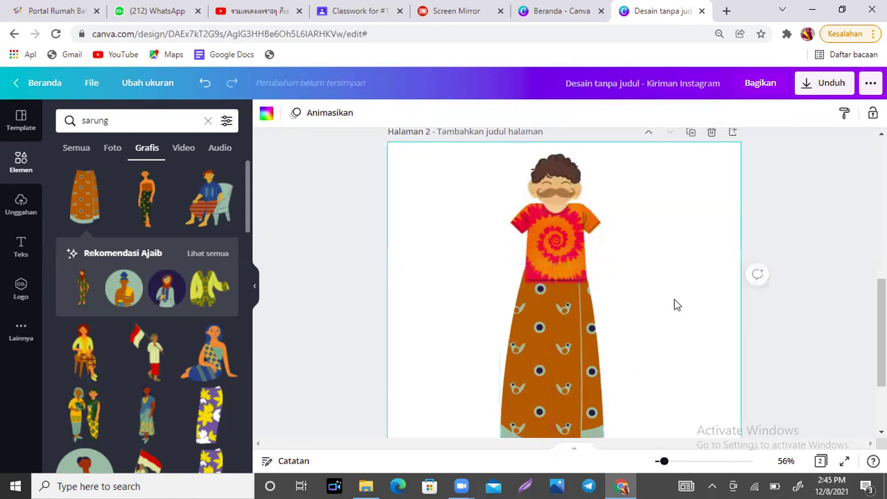
# Narrow the sarong slightly and raise it to start at the shirt's hem.
pyautogui.click(545, 349)
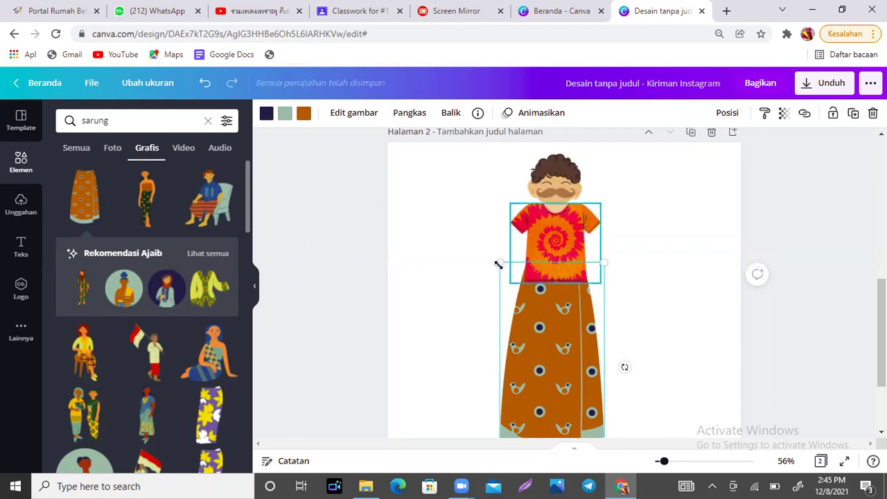
pyautogui.moveTo(509, 263); pyautogui.dragTo(512, 270)
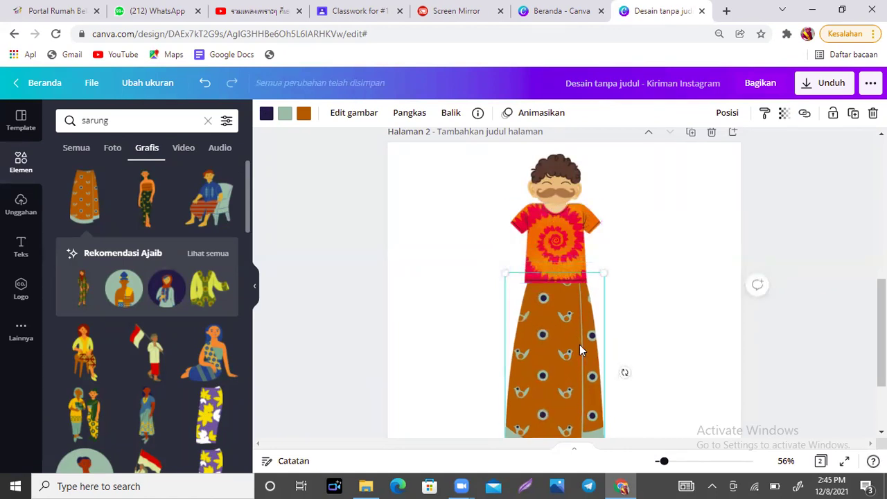
pyautogui.moveTo(580, 345); pyautogui.dragTo(579, 316)
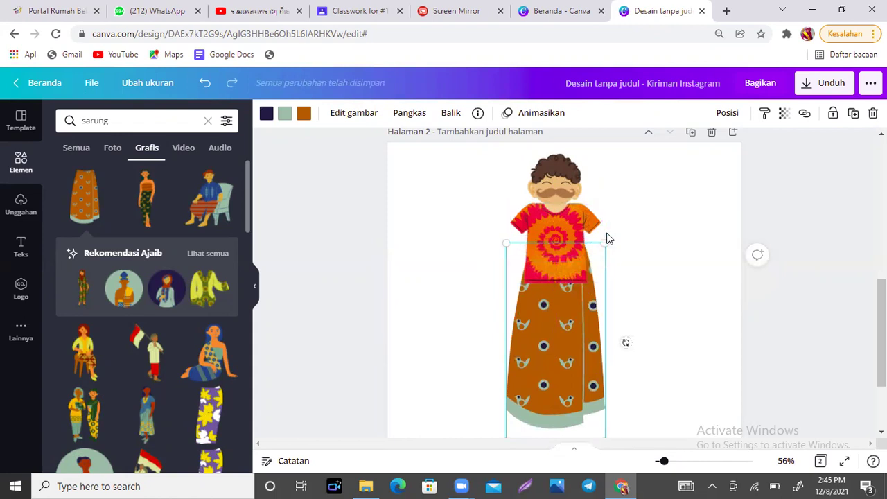
pyautogui.moveTo(606, 239); pyautogui.dragTo(602, 250)
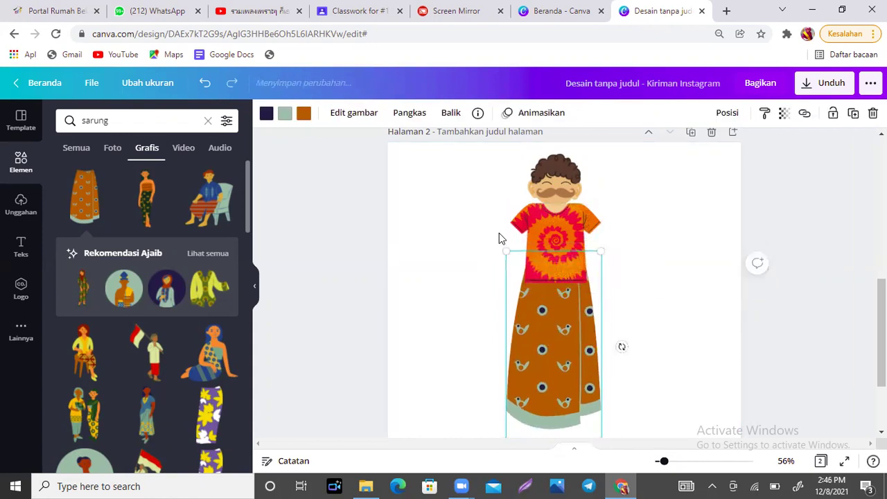
pyautogui.moveTo(506, 251); pyautogui.dragTo(510, 259)
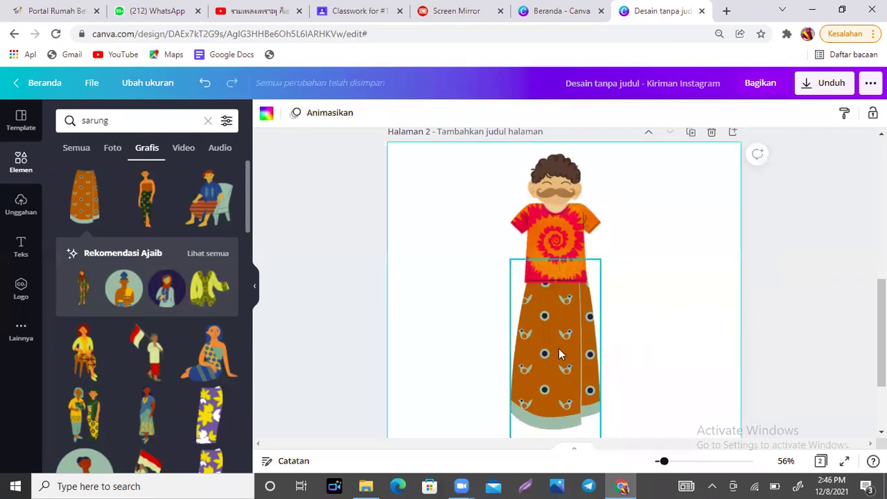
pyautogui.moveTo(558, 348); pyautogui.dragTo(559, 338)
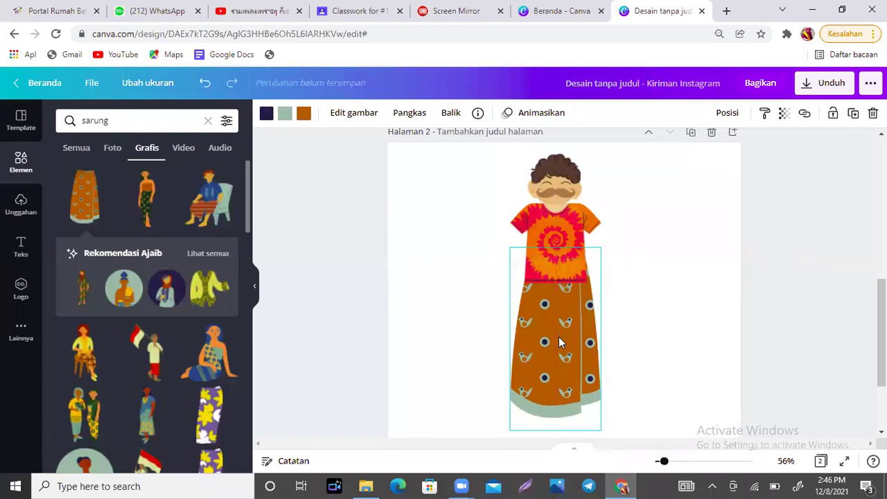
pyautogui.click(451, 209)
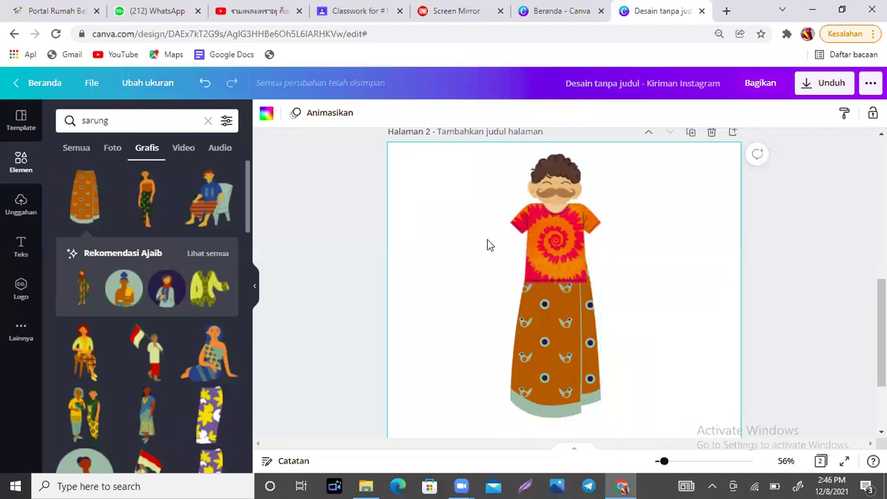
# Clear the 'sarung' element search and show all Garis & Bentuk lines and shapes.
pyautogui.click(105, 120)
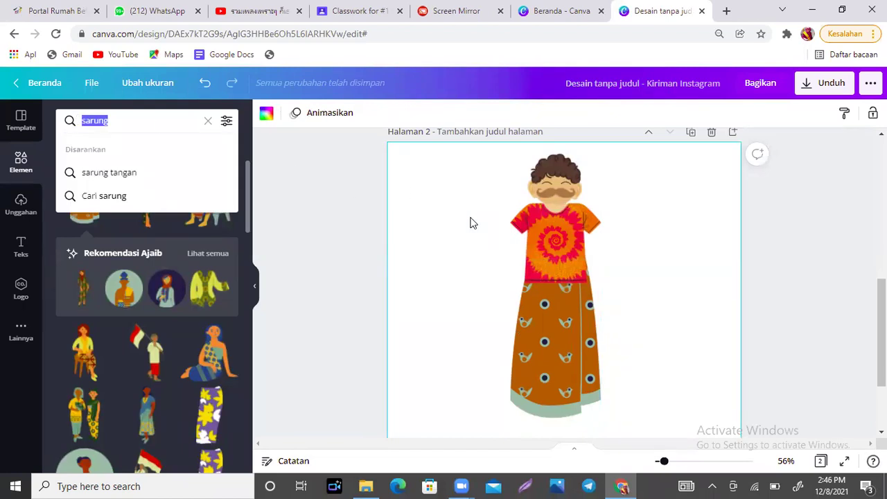
pyautogui.click(207, 122)
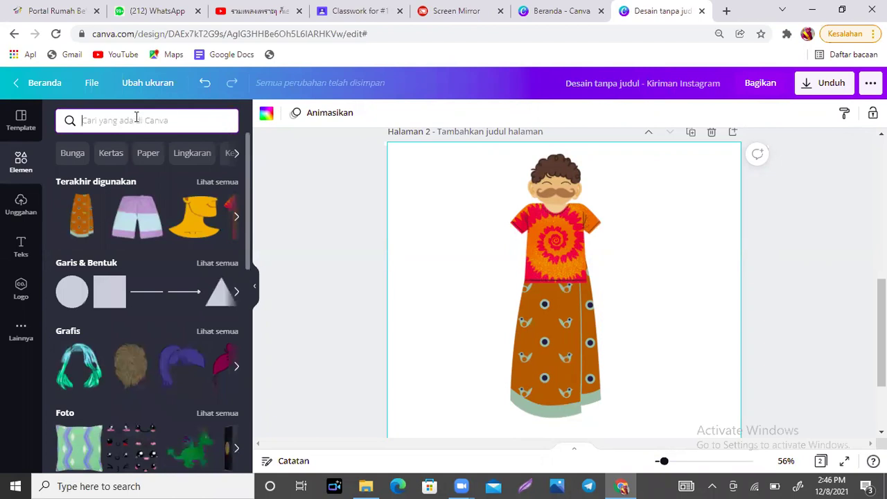
pyautogui.click(224, 263)
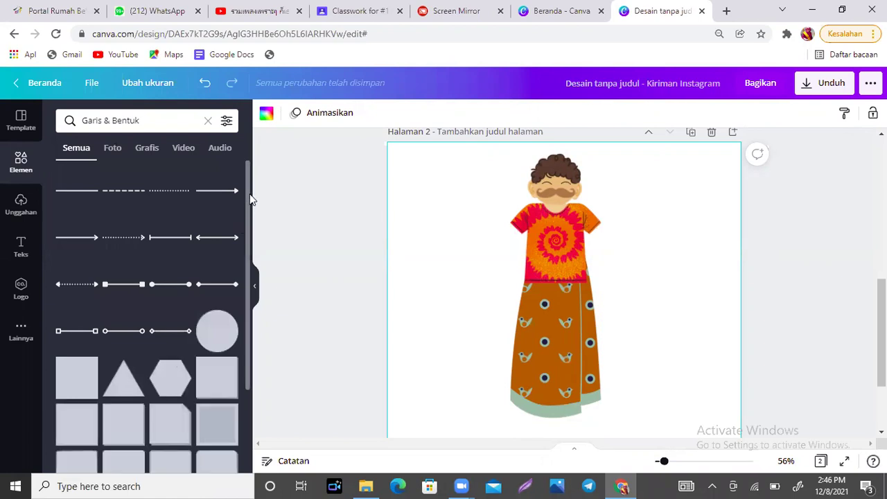
# Add a lozenge shape, shrink it, colour it light tan and tilt it into the left arm.
pyautogui.moveTo(250, 238); pyautogui.dragTo(256, 342)
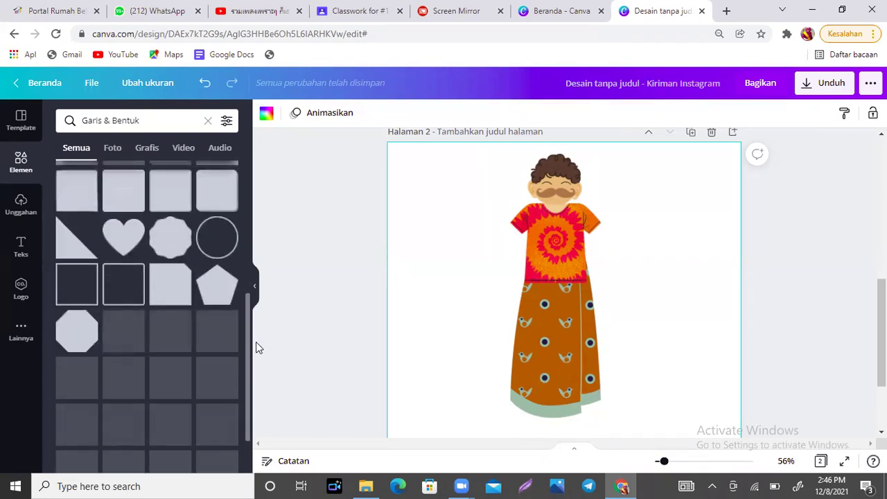
pyautogui.moveTo(256, 341); pyautogui.dragTo(254, 449)
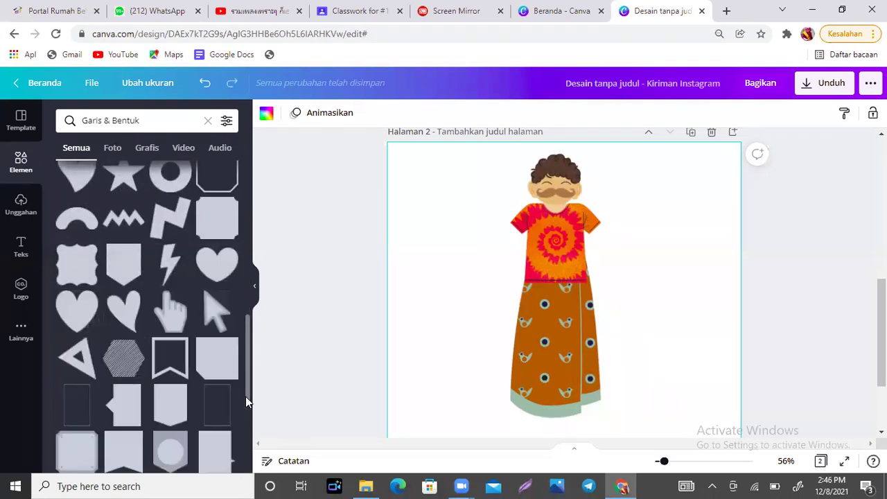
pyautogui.scroll(-5, 248, 391)
pyautogui.moveTo(255, 455); pyautogui.dragTo(255, 472)
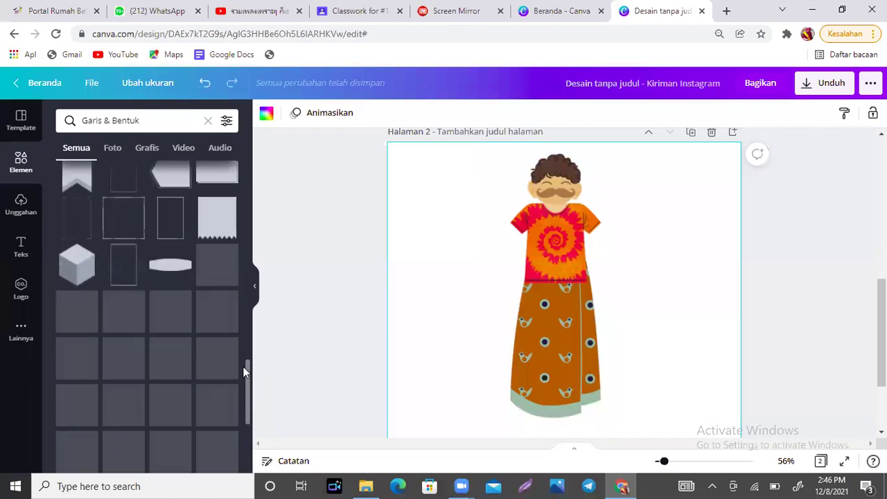
pyautogui.click(171, 269)
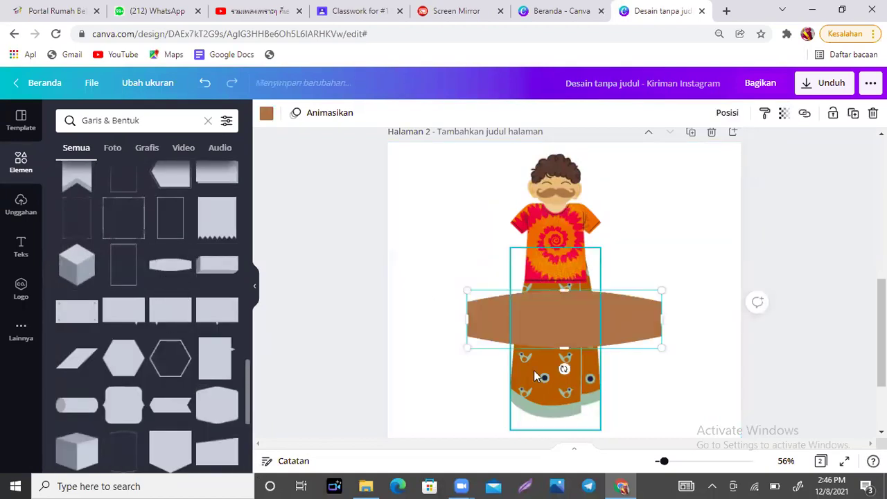
pyautogui.moveTo(657, 348); pyautogui.dragTo(556, 317)
pyautogui.click(267, 115)
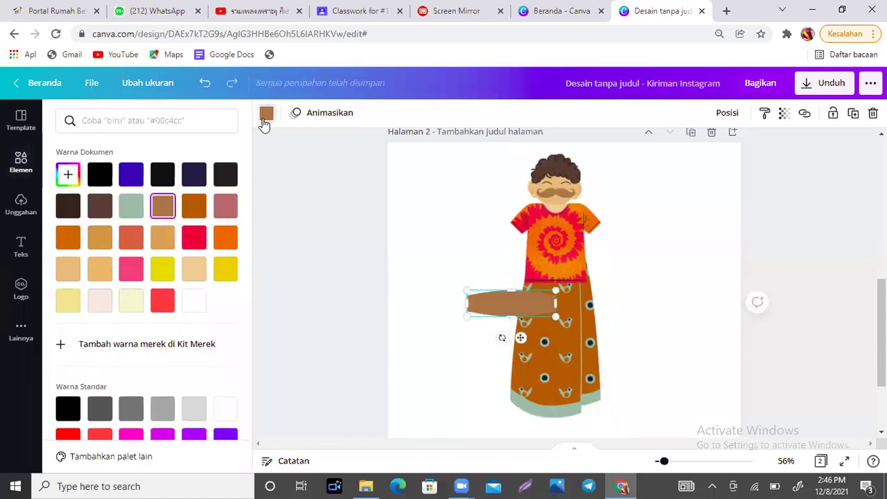
pyautogui.click(196, 271)
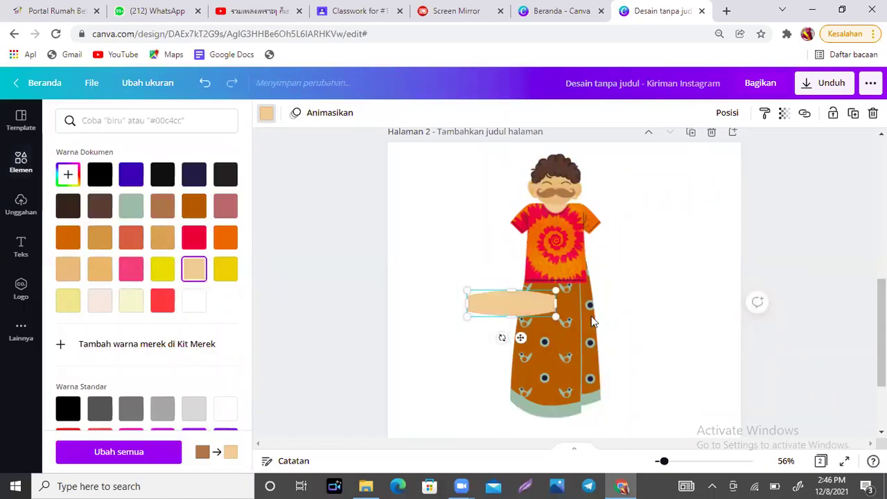
pyautogui.moveTo(502, 338); pyautogui.dragTo(572, 350)
pyautogui.moveTo(507, 306); pyautogui.dragTo(500, 267)
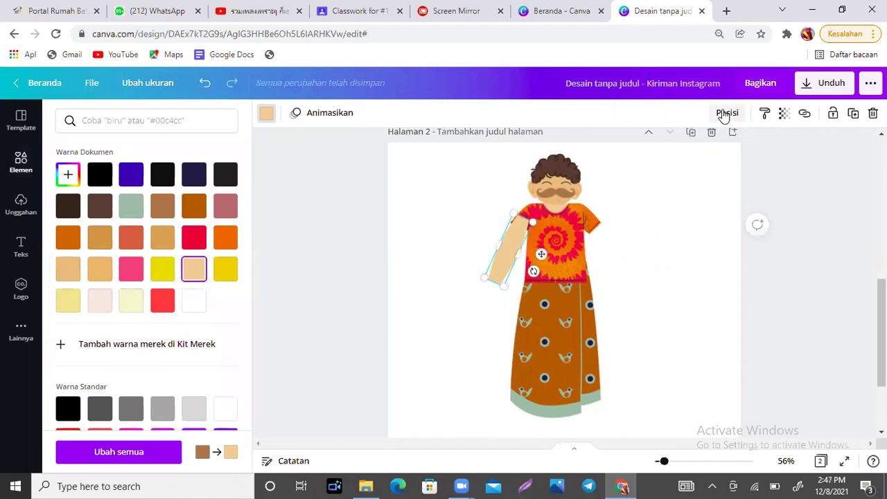
# Send the left arm behind the shirt and shorten it slightly.
pyautogui.click(726, 113)
pyautogui.click(693, 144)
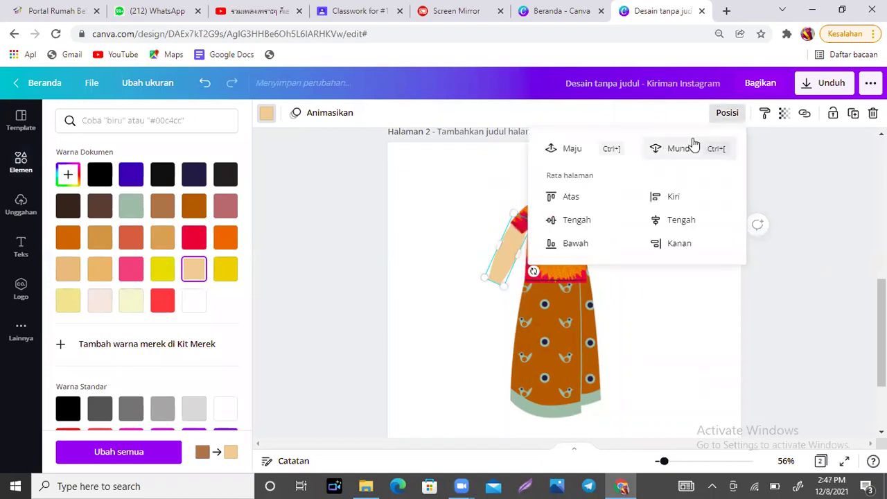
pyautogui.click(684, 302)
pyautogui.moveTo(501, 287); pyautogui.dragTo(503, 262)
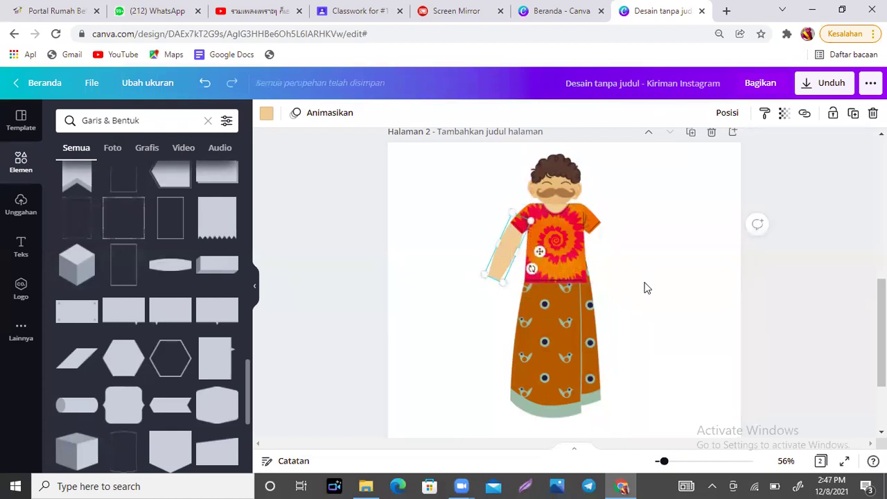
pyautogui.click(644, 287)
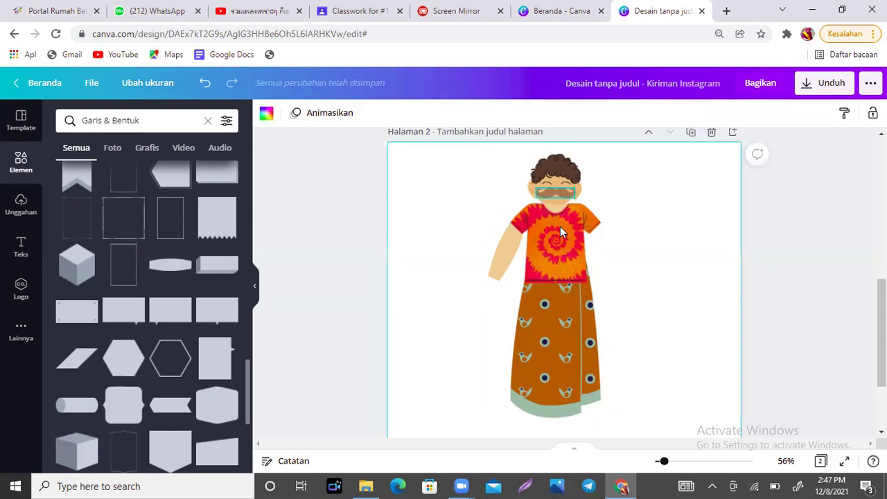
# Nudge the shirt down slightly and adjust the left arm's top end.
pyautogui.moveTo(562, 231); pyautogui.dragTo(563, 234)
pyautogui.click(637, 231)
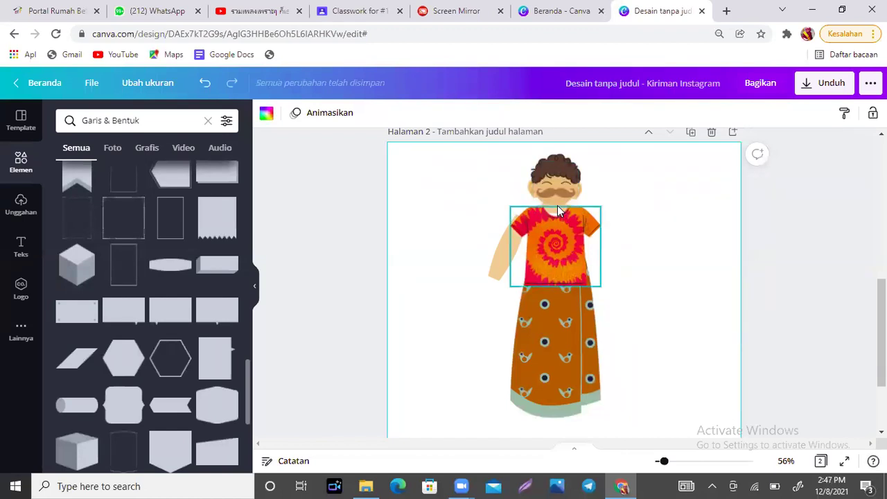
pyautogui.click(558, 210)
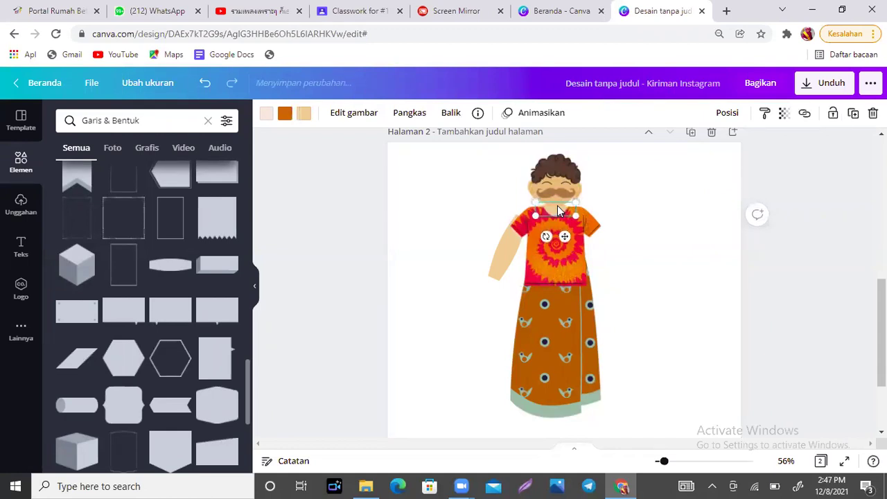
pyautogui.click(660, 230)
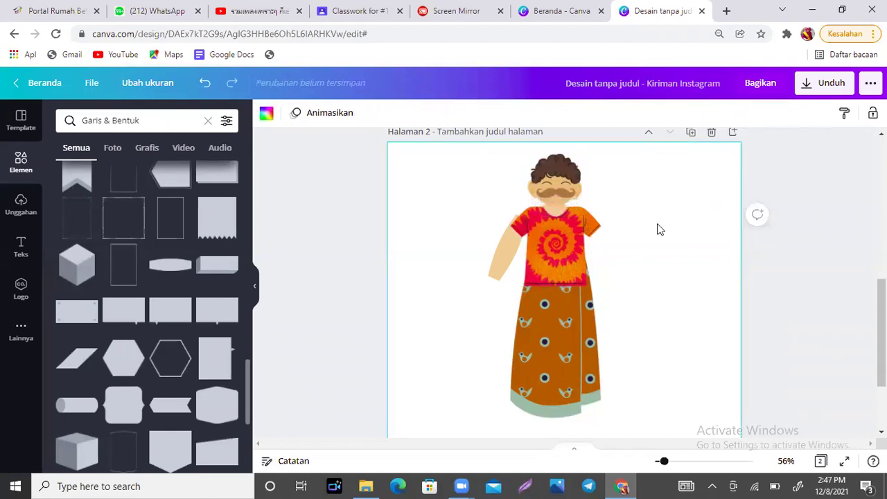
pyautogui.click(495, 268)
pyautogui.moveTo(513, 212); pyautogui.dragTo(513, 216)
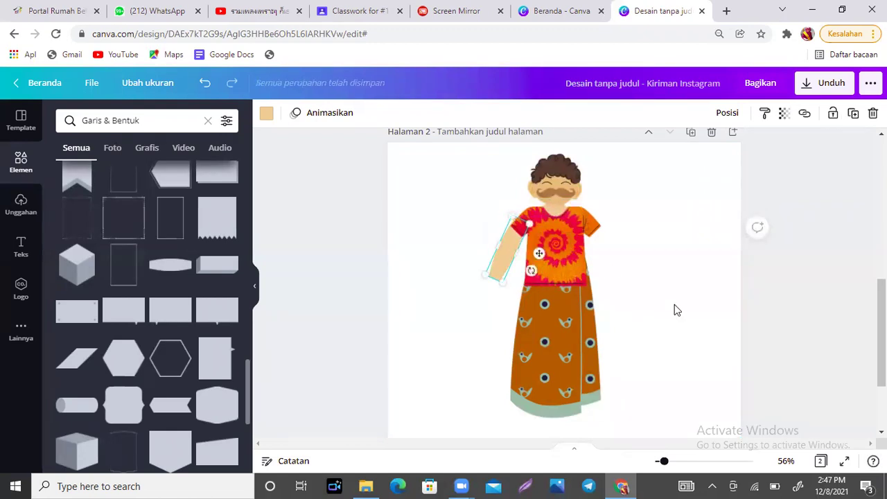
pyautogui.click(674, 304)
pyautogui.click(494, 250)
# Place an arm copy on the shirt's right side and send it behind the shirt.
pyautogui.moveTo(491, 265); pyautogui.dragTo(607, 248)
pyautogui.click(728, 112)
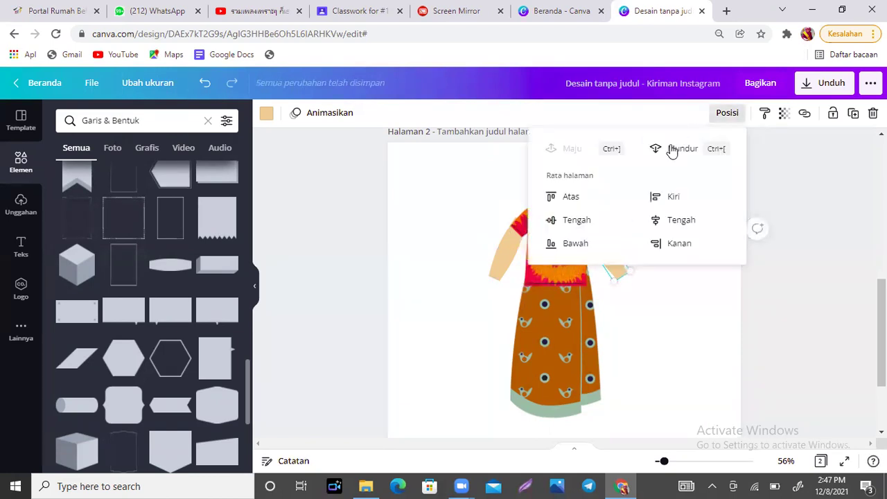
pyautogui.click(674, 150)
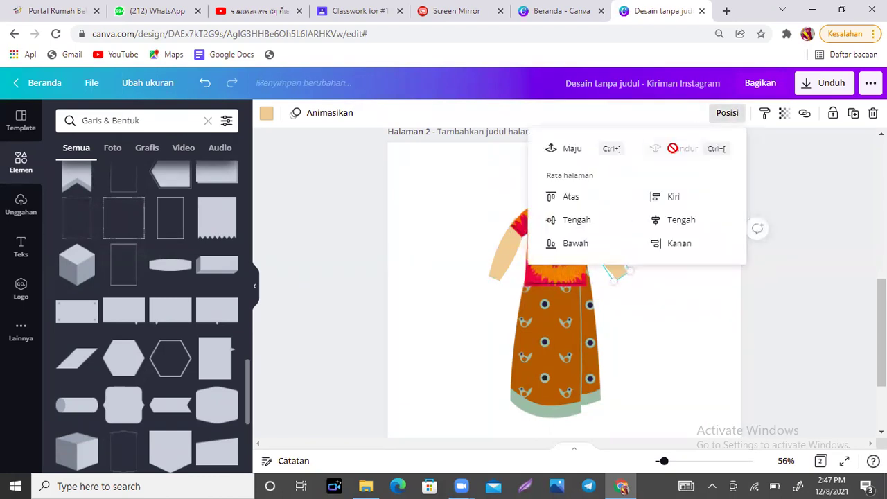
pyautogui.click(712, 348)
pyautogui.moveTo(606, 256); pyautogui.dragTo(605, 256)
pyautogui.click(660, 256)
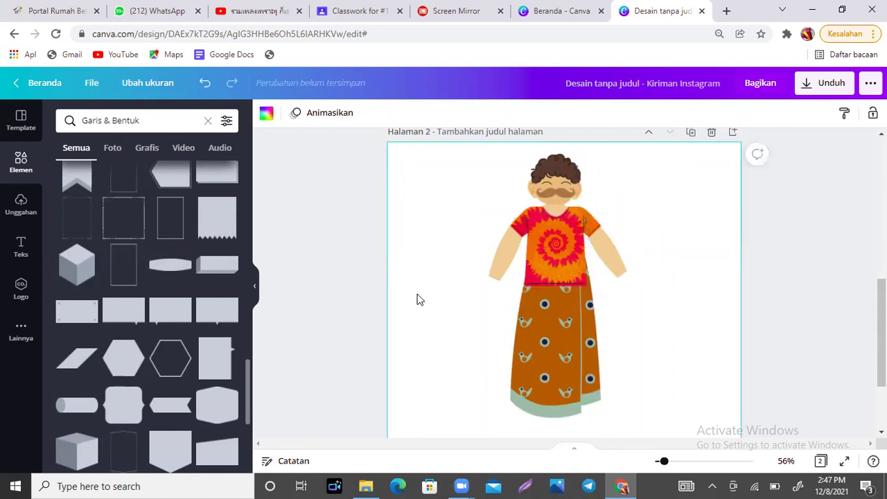
# Add a small light tan circle as a hand at the end of the left arm.
pyautogui.moveTo(247, 380); pyautogui.dragTo(244, 164)
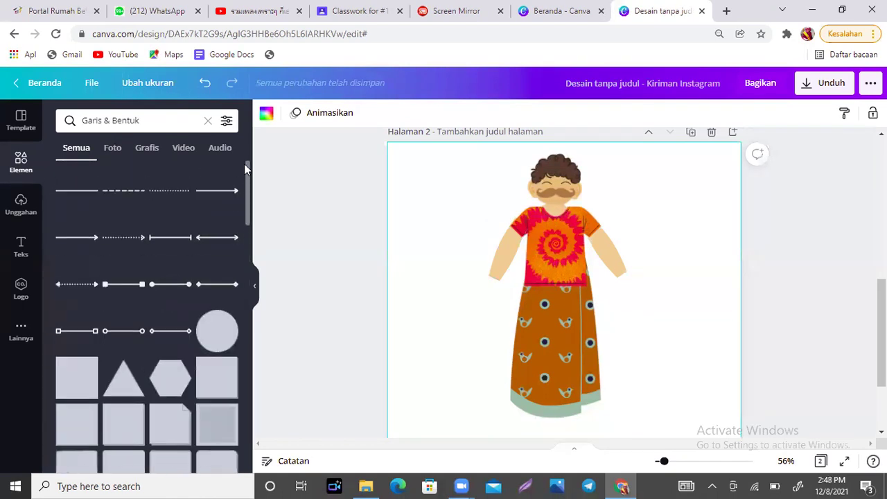
pyautogui.click(218, 342)
pyautogui.moveTo(663, 418); pyautogui.dragTo(500, 255)
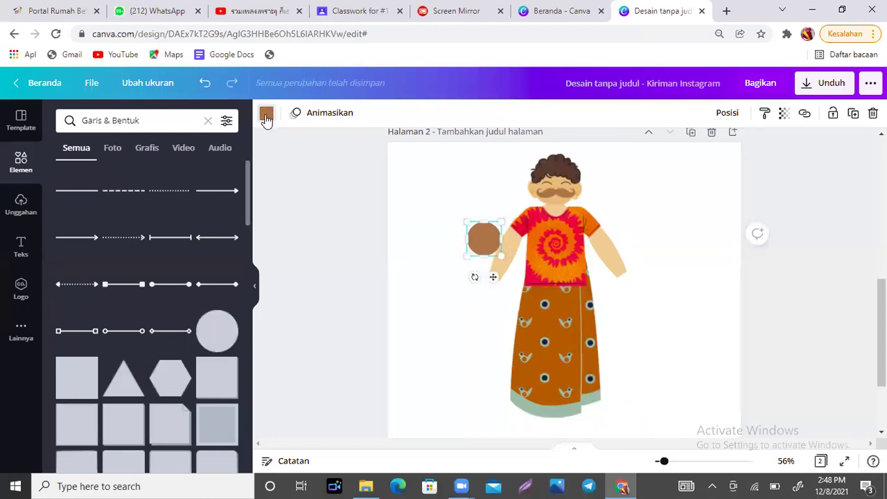
pyautogui.click(266, 115)
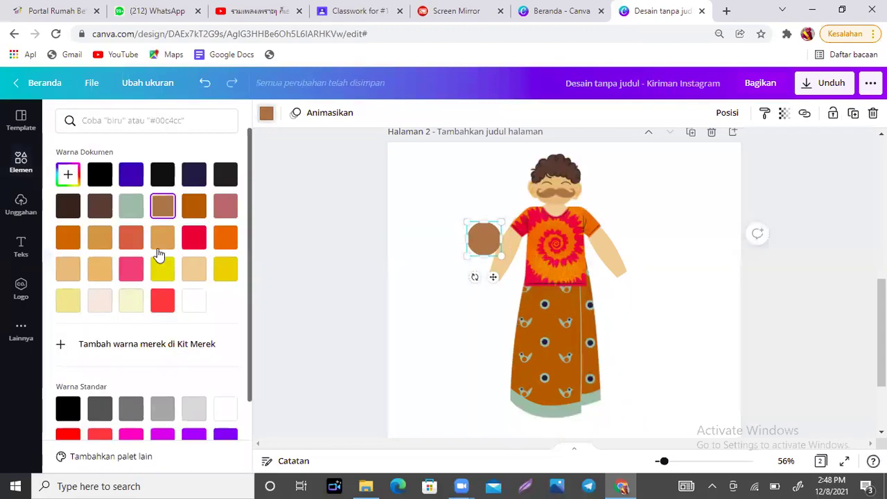
pyautogui.click(68, 270)
pyautogui.moveTo(489, 248); pyautogui.dragTo(507, 290)
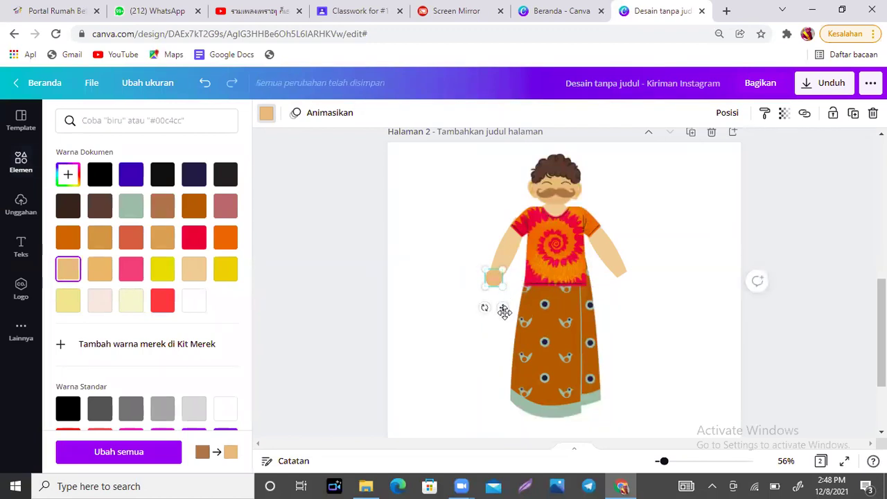
pyautogui.scroll(-1, 146, 291)
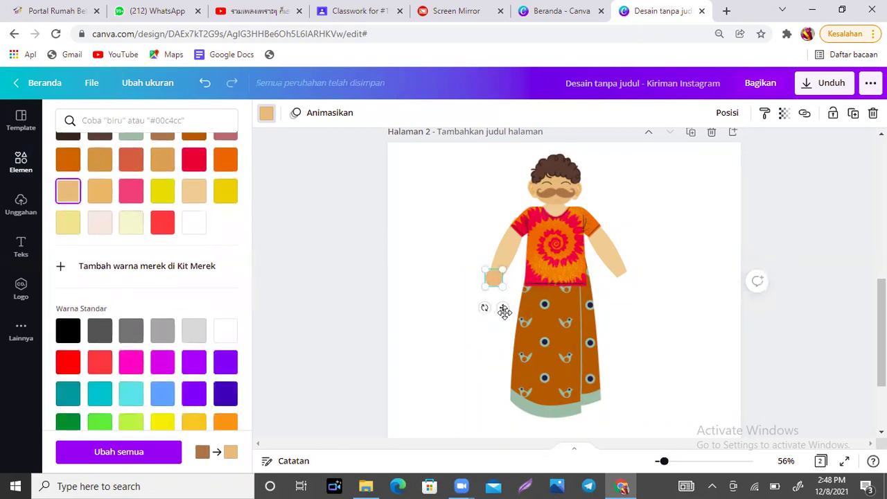
pyautogui.moveTo(502, 308); pyautogui.dragTo(502, 311)
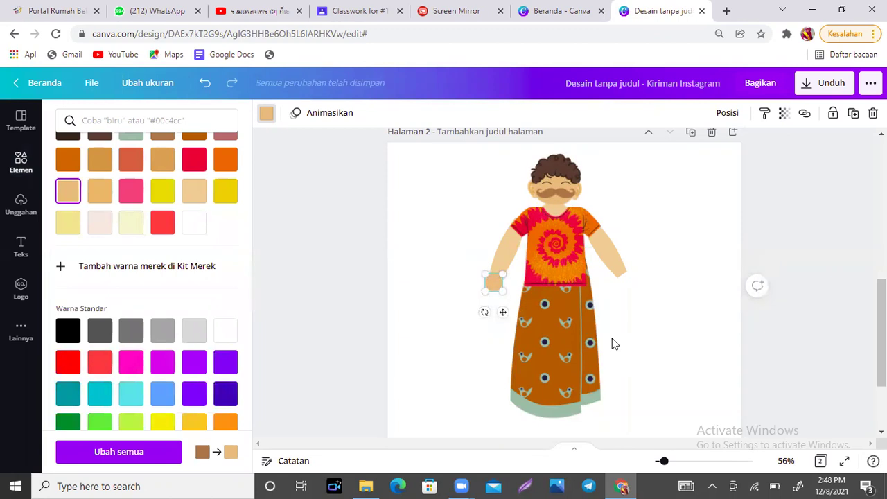
pyautogui.click(612, 343)
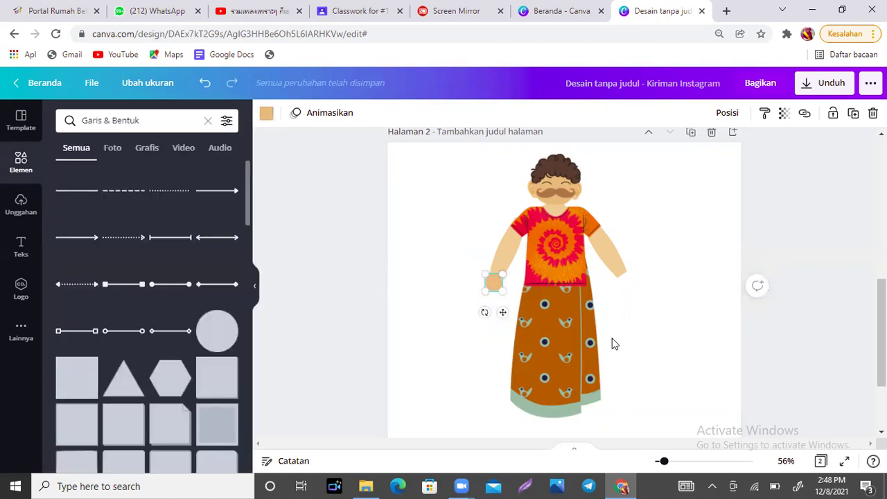
# Reposition the hand circle, then rotate the arm more upright to meet it.
pyautogui.click(495, 290)
pyautogui.moveTo(492, 286); pyautogui.dragTo(634, 308)
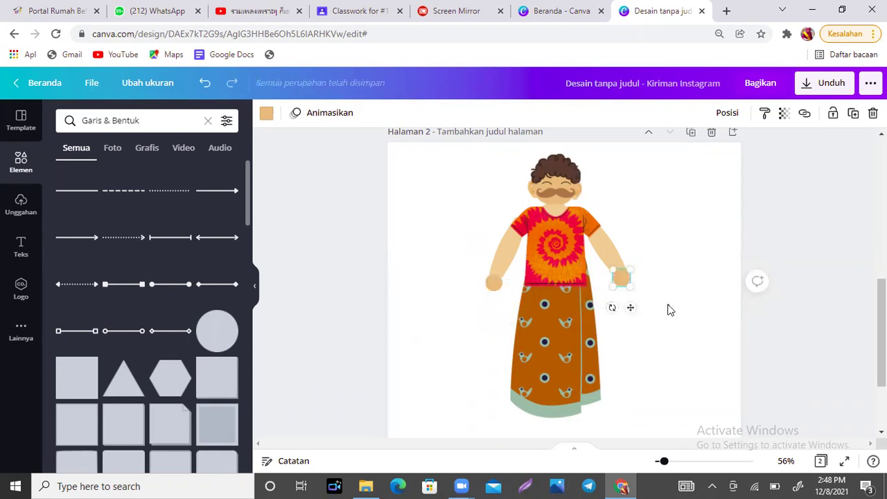
pyautogui.click(669, 310)
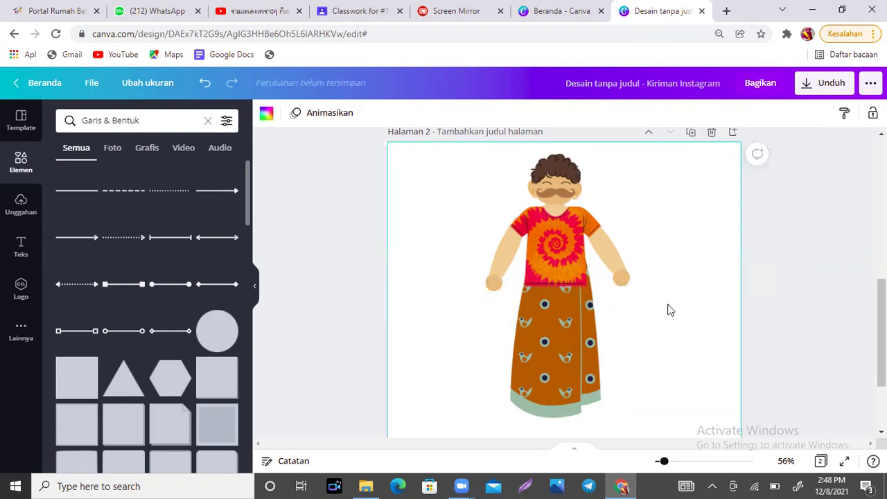
pyautogui.click(504, 266)
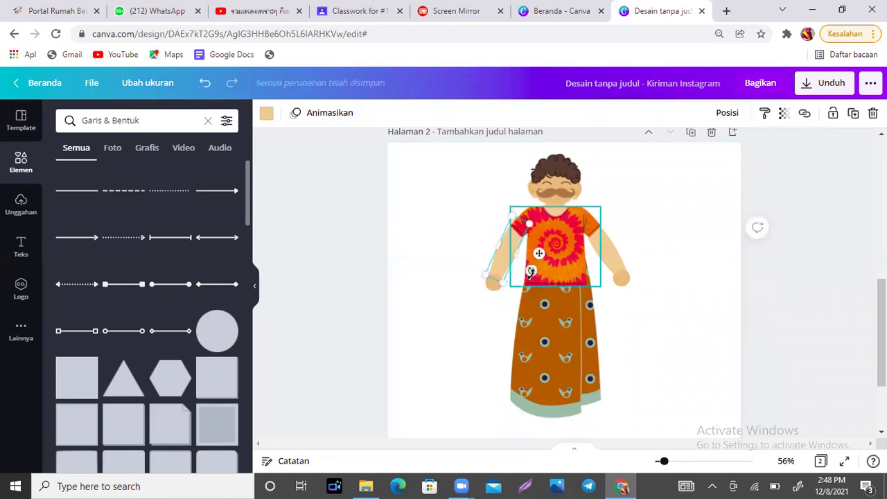
pyautogui.moveTo(547, 272); pyautogui.dragTo(581, 286)
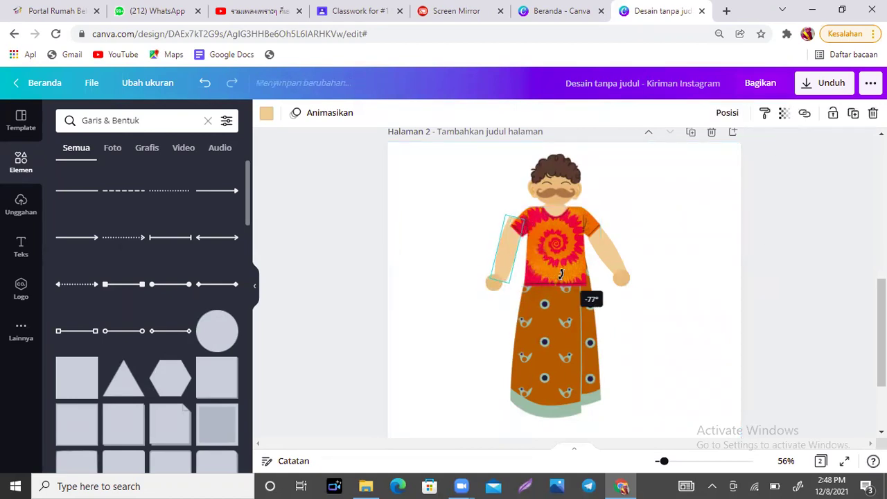
pyautogui.moveTo(508, 264); pyautogui.dragTo(510, 271)
pyautogui.click(510, 272)
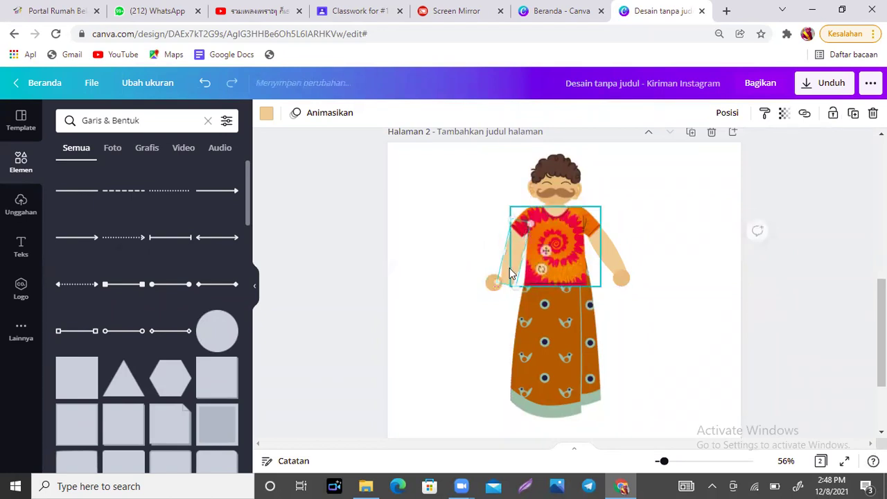
# Nudge the left hand slightly right to line up with the arm's end.
pyautogui.click(683, 332)
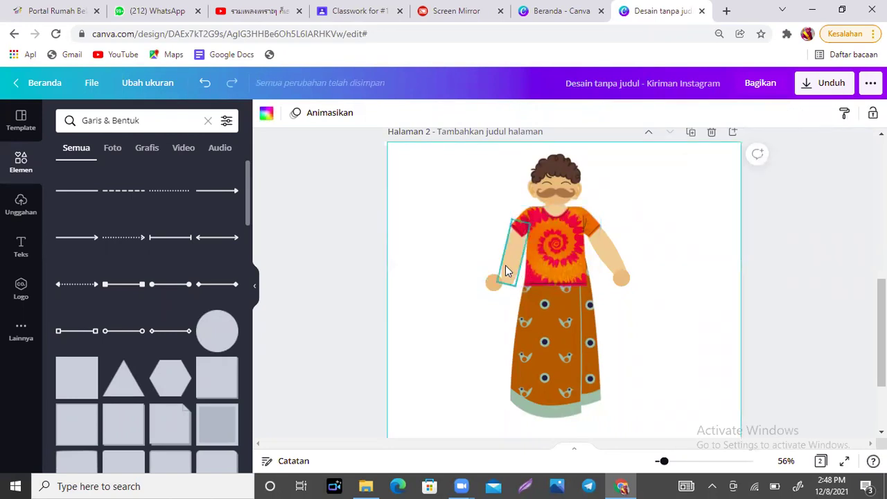
pyautogui.click(499, 262)
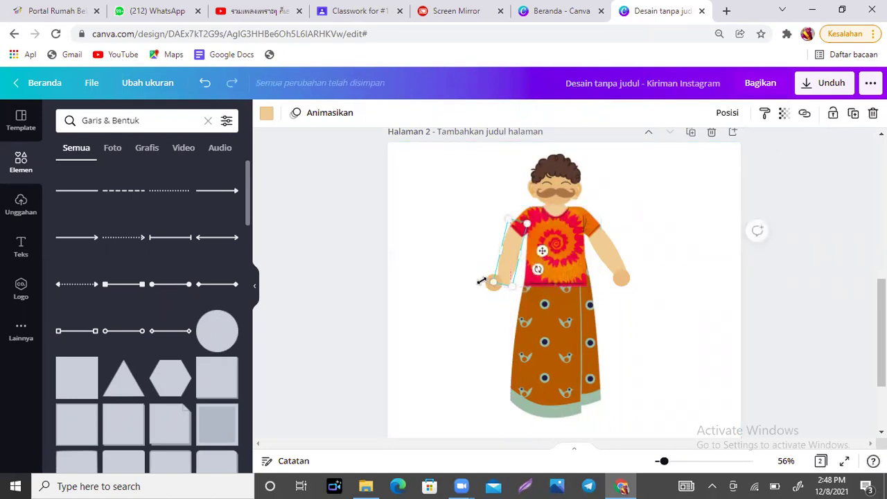
pyautogui.moveTo(490, 283); pyautogui.dragTo(497, 289)
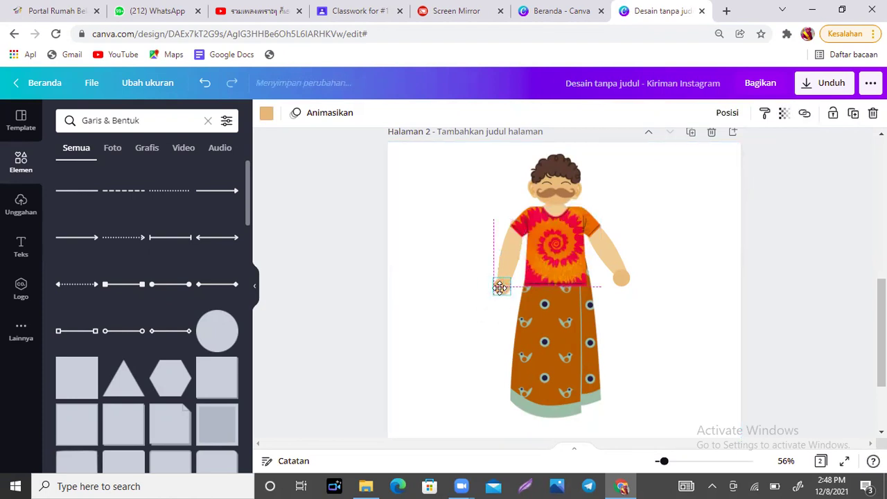
pyautogui.click(669, 351)
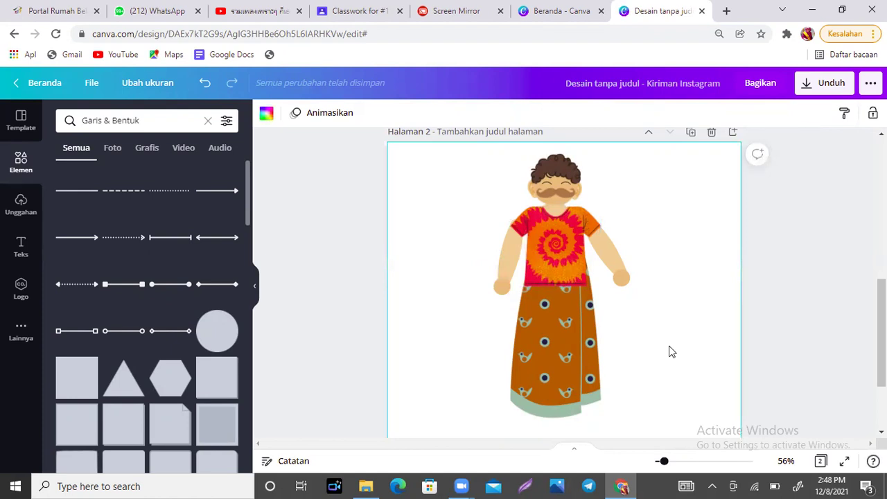
# Search elements for 'tangan', then select all the man figure's parts and group them.
pyautogui.click(152, 113)
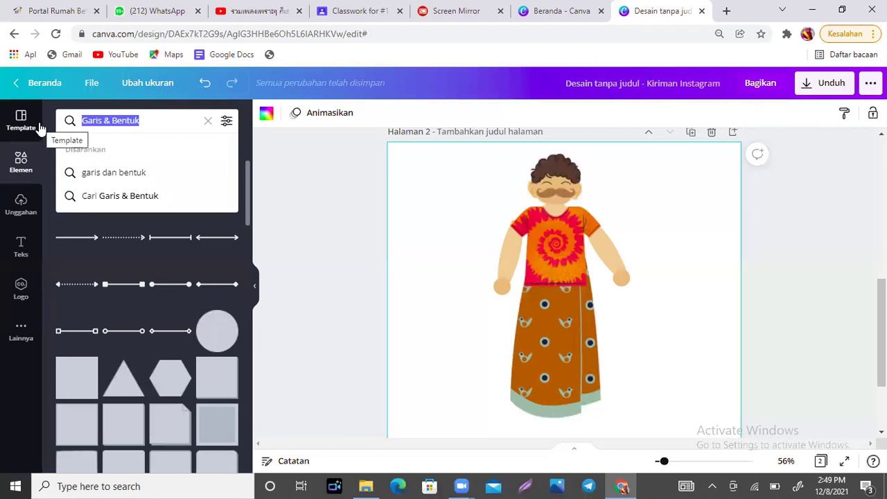
pyautogui.write('tangan')
pyautogui.press('Return')
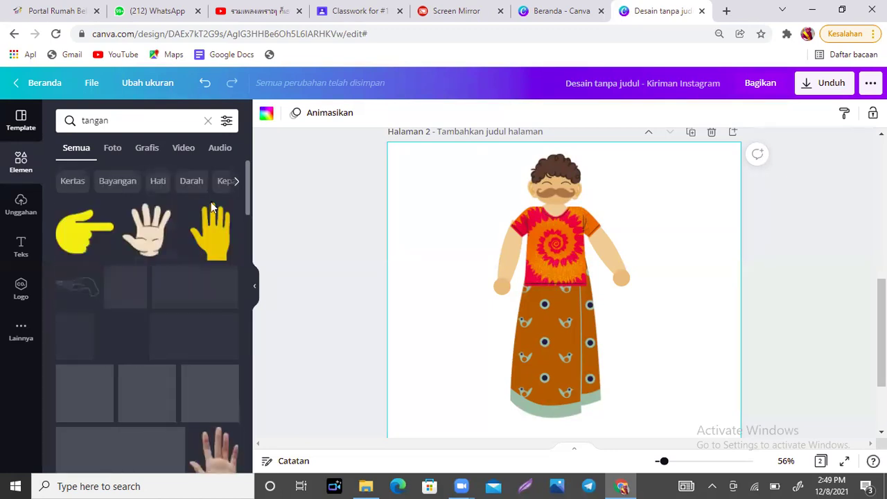
pyautogui.moveTo(247, 173); pyautogui.dragTo(256, 142)
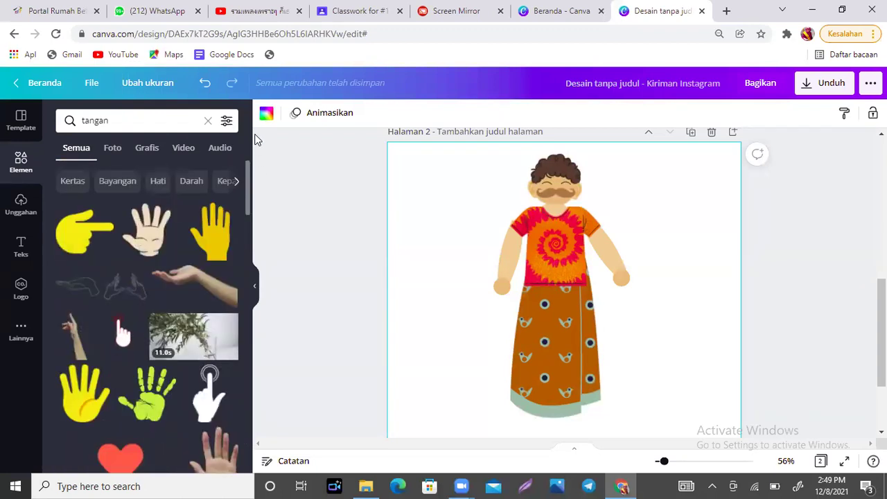
pyautogui.click(383, 282)
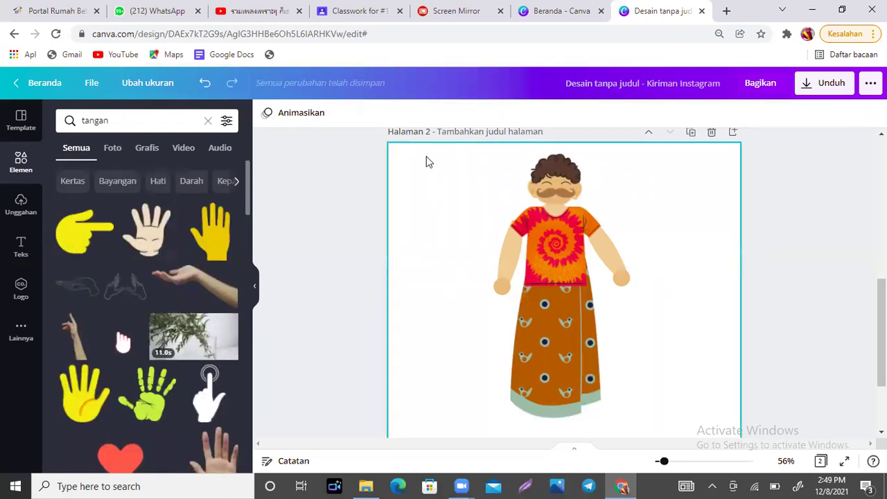
pyautogui.moveTo(426, 154); pyautogui.dragTo(652, 447)
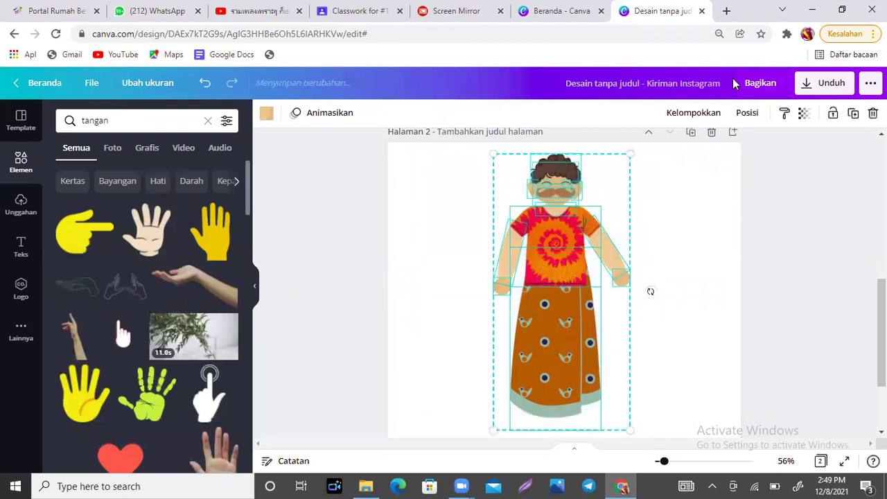
pyautogui.click(693, 113)
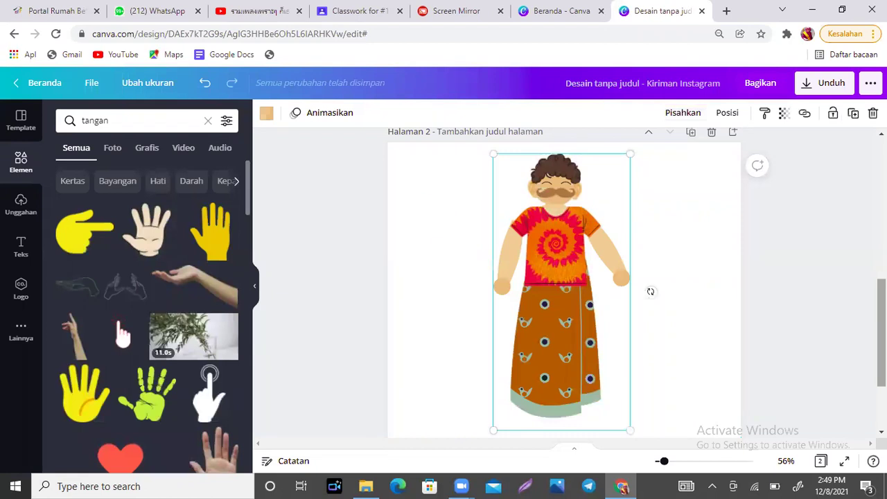
# Select the first page and choose JPG as the download file type.
pyautogui.scroll(5, 564, 284)
pyautogui.scroll(-6, 565, 284)
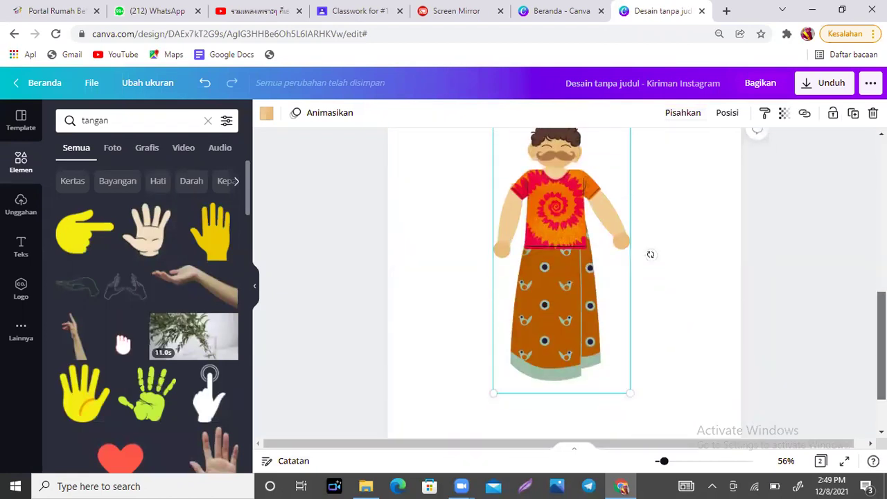
pyautogui.scroll(-5, 650, 263)
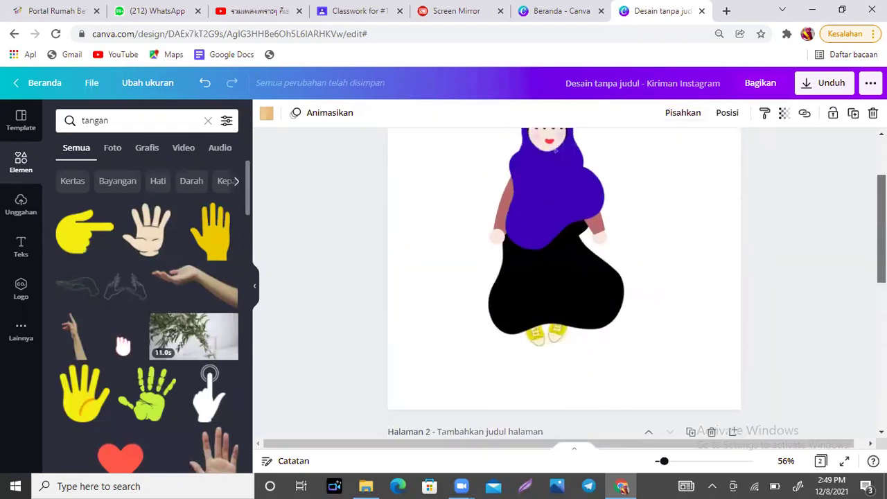
pyautogui.click(649, 431)
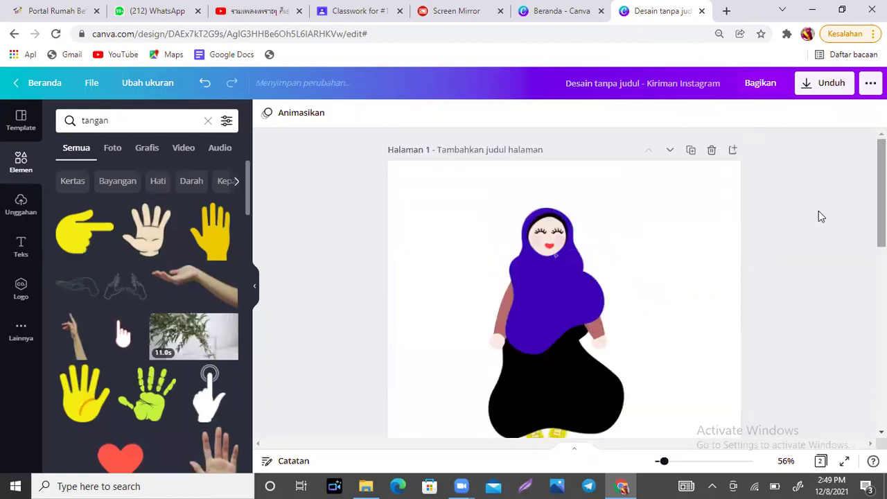
pyautogui.click(726, 223)
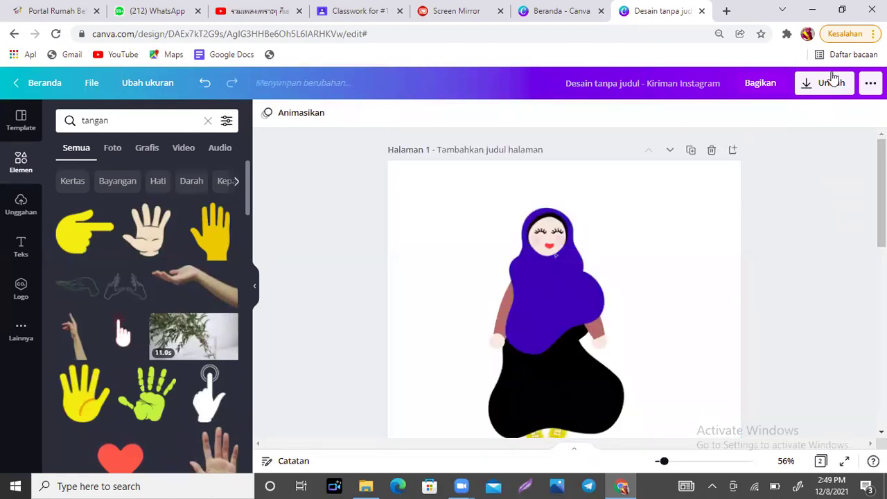
pyautogui.click(836, 93)
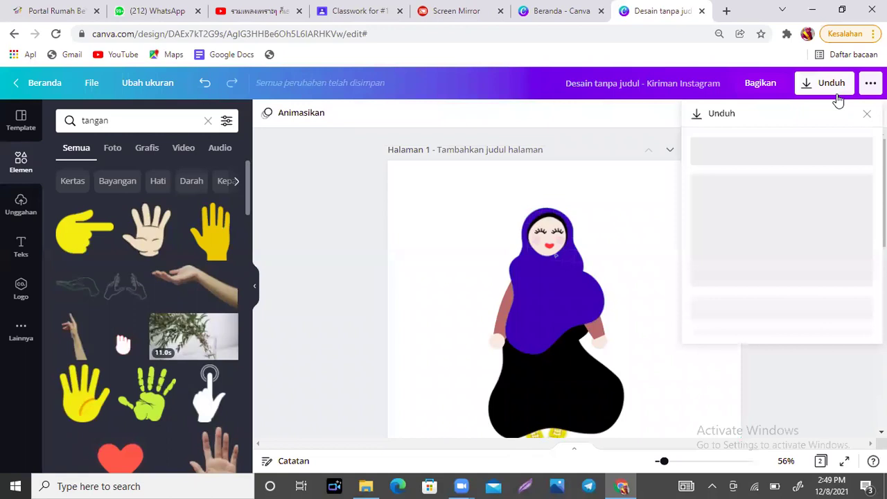
pyautogui.click(819, 171)
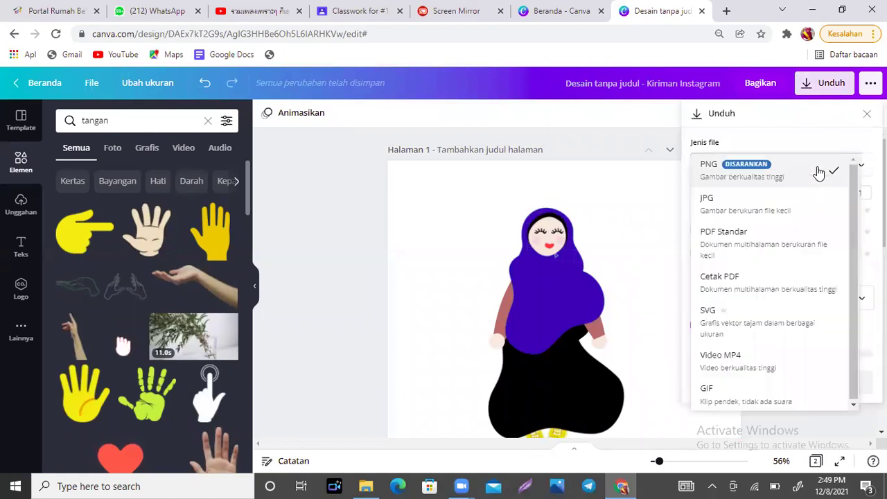
pyautogui.click(651, 215)
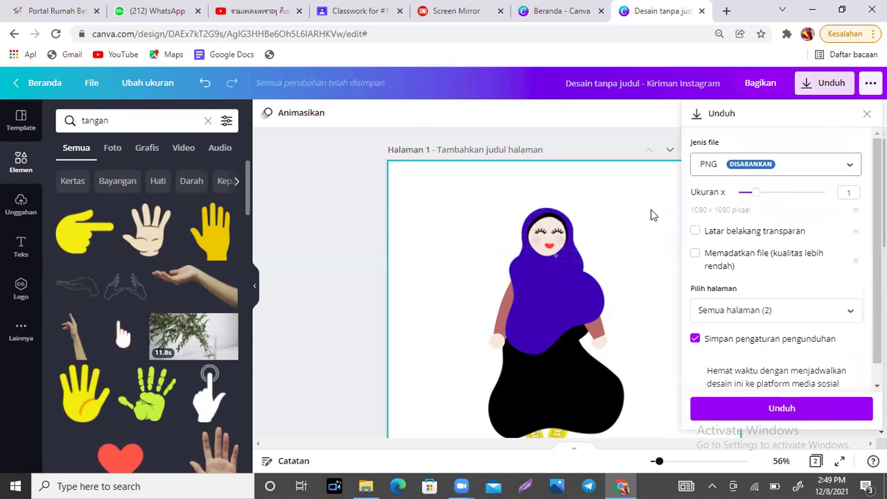
pyautogui.click(809, 170)
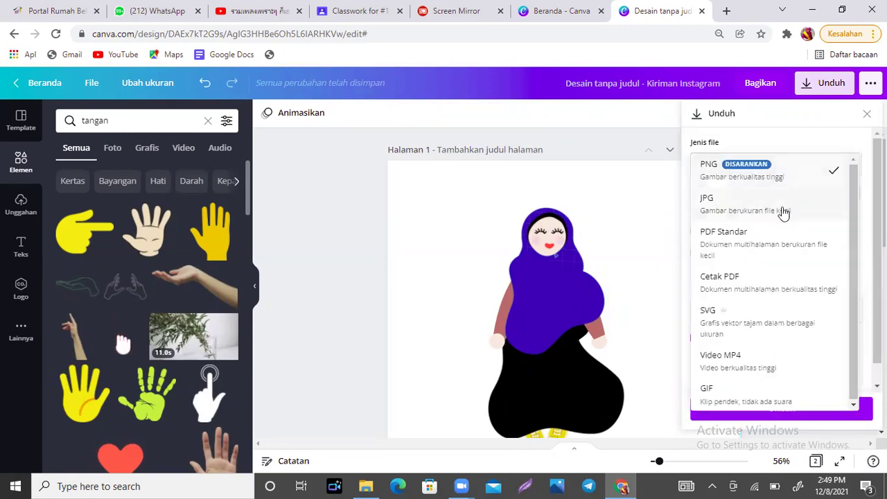
pyautogui.click(784, 211)
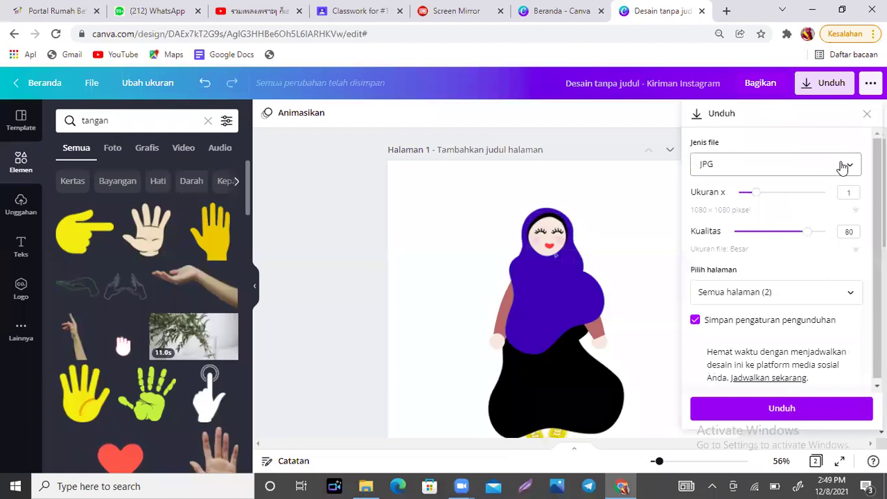
# Download only Halaman 1 as a JPG.
pyautogui.click(839, 296)
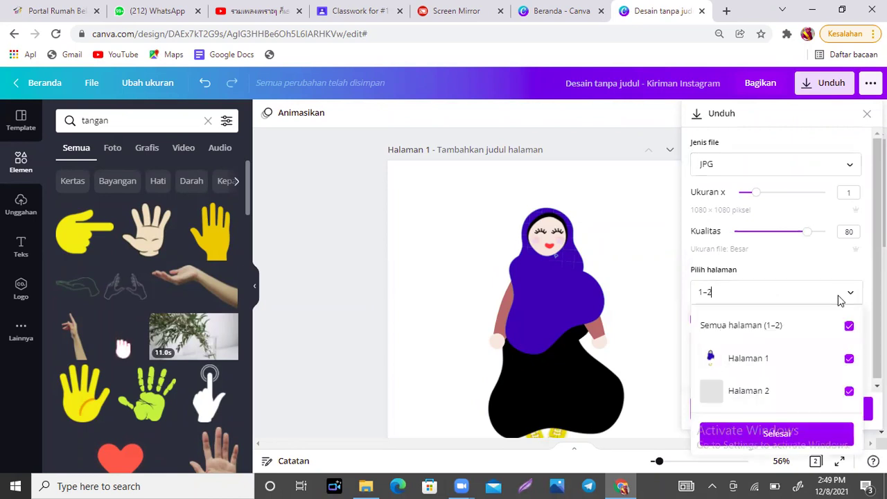
pyautogui.click(848, 360)
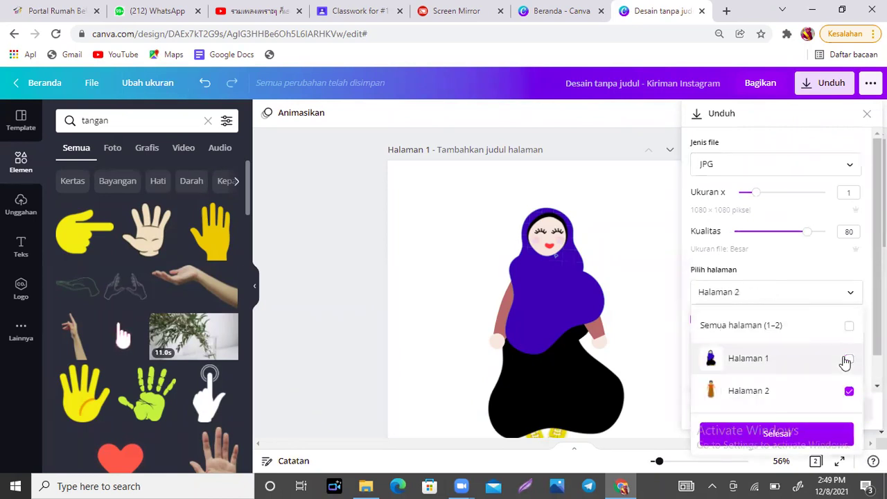
pyautogui.click(848, 393)
pyautogui.click(848, 358)
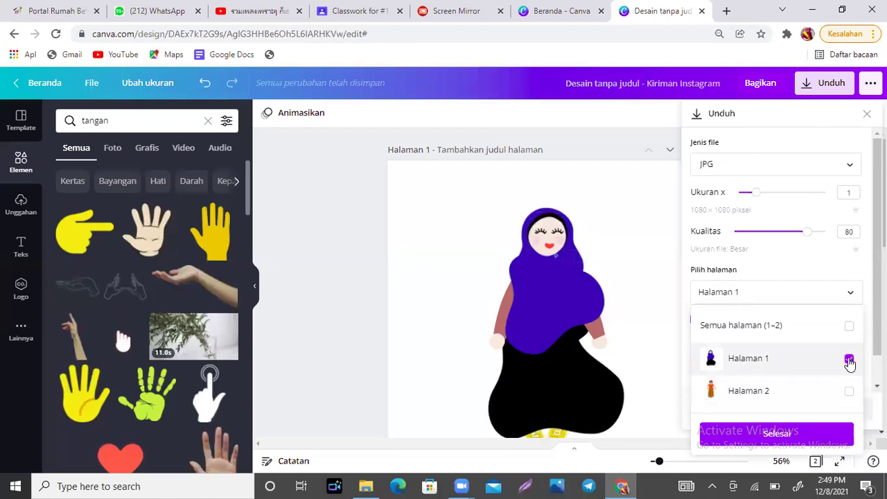
pyautogui.click(791, 436)
pyautogui.click(789, 412)
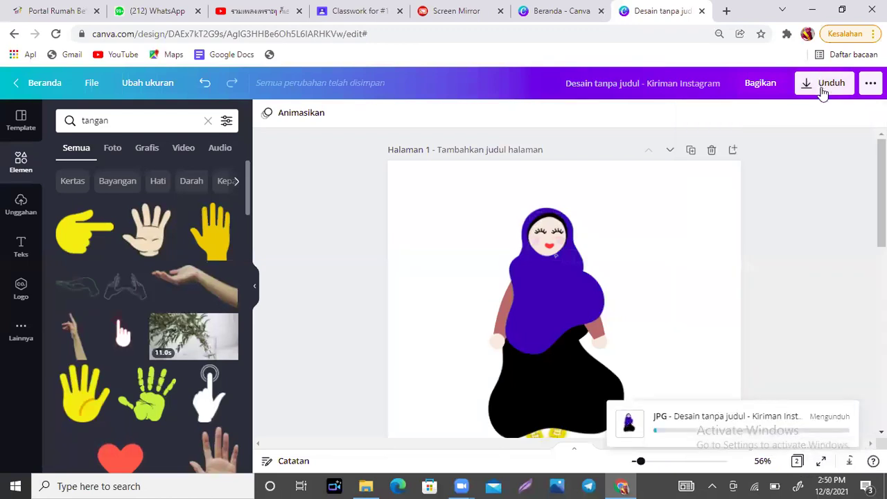
# Download only Halaman 2 as a separate JPG.
pyautogui.click(823, 92)
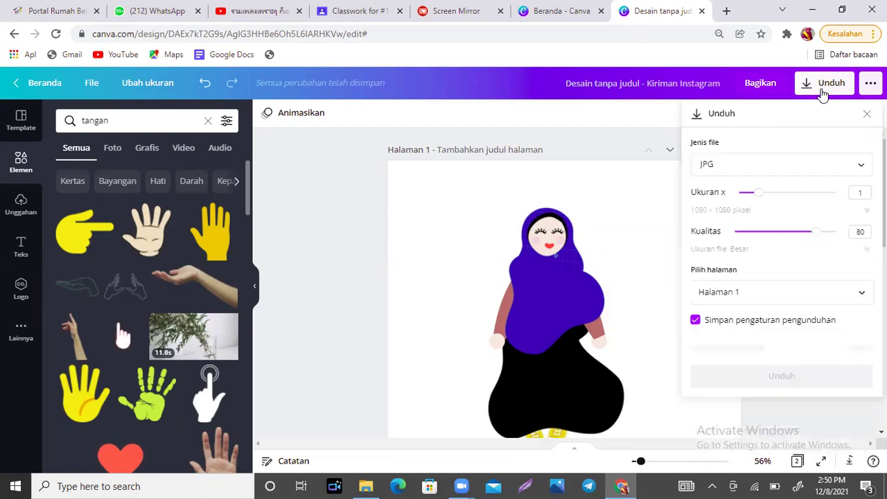
pyautogui.click(862, 294)
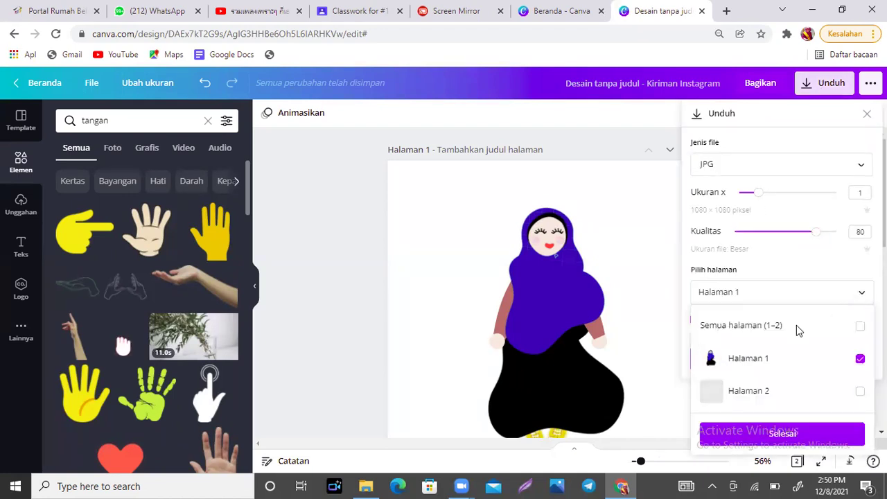
pyautogui.click(843, 392)
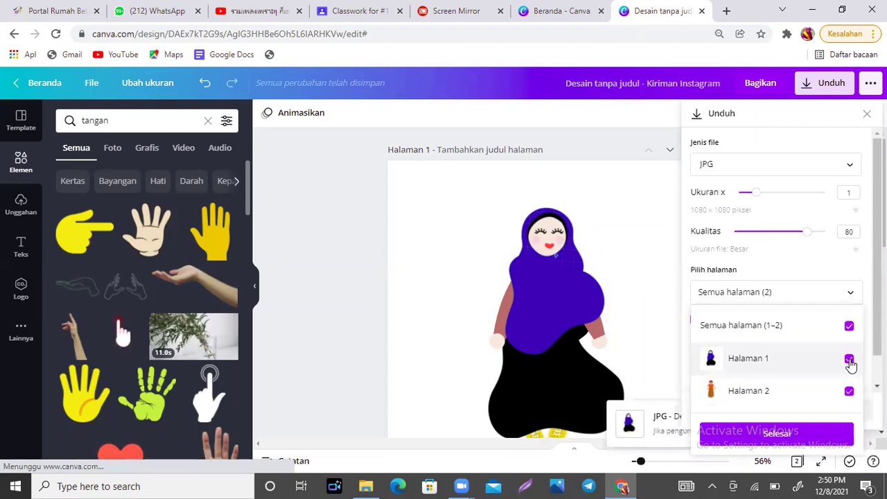
pyautogui.click(850, 360)
pyautogui.click(778, 435)
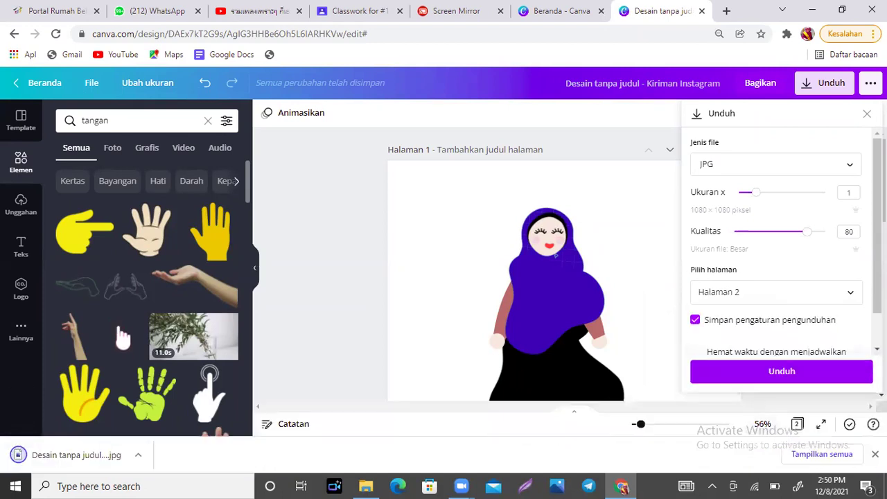
pyautogui.click(788, 372)
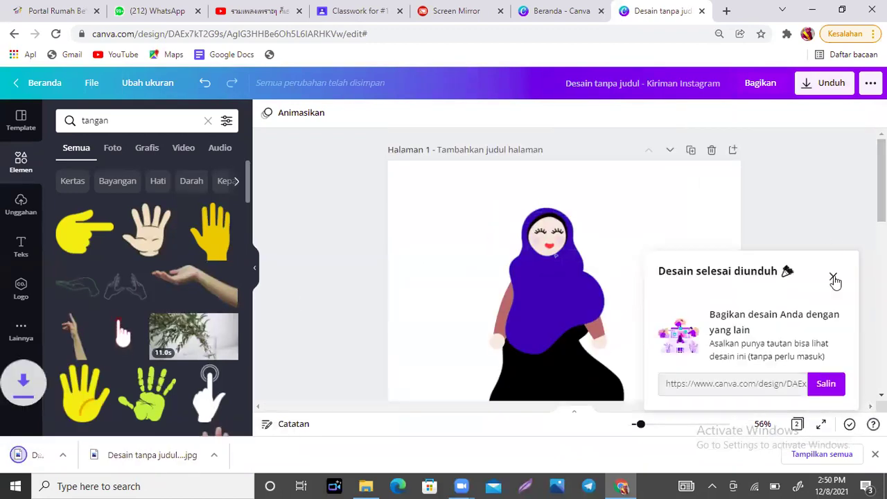
# Dismiss the download notice, add a blank third page, and show the Uploads library.
pyautogui.click(833, 278)
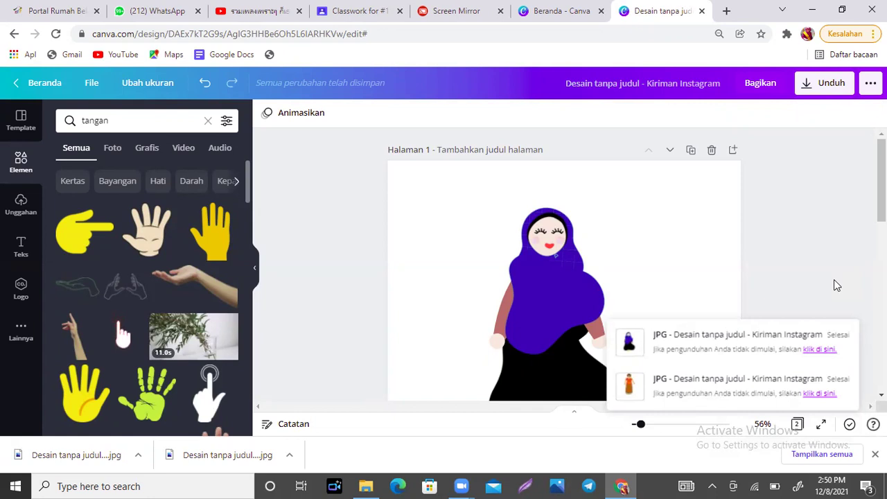
pyautogui.click(702, 258)
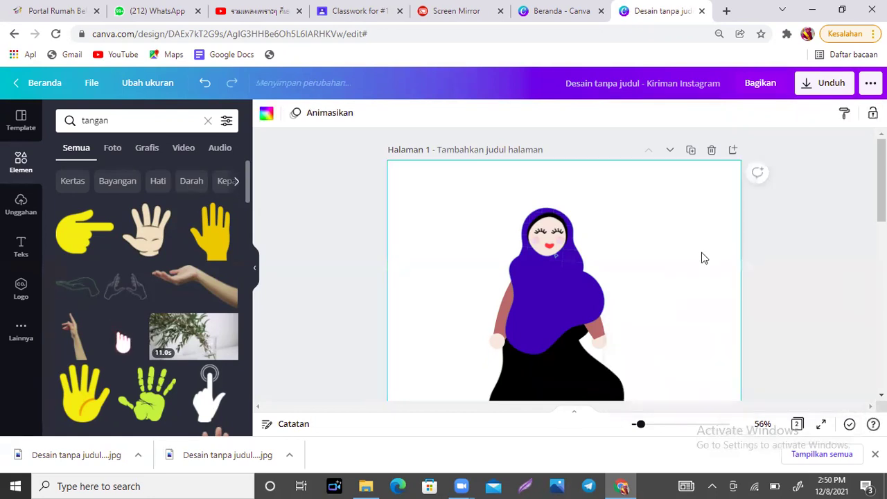
pyautogui.scroll(-1, 707, 271)
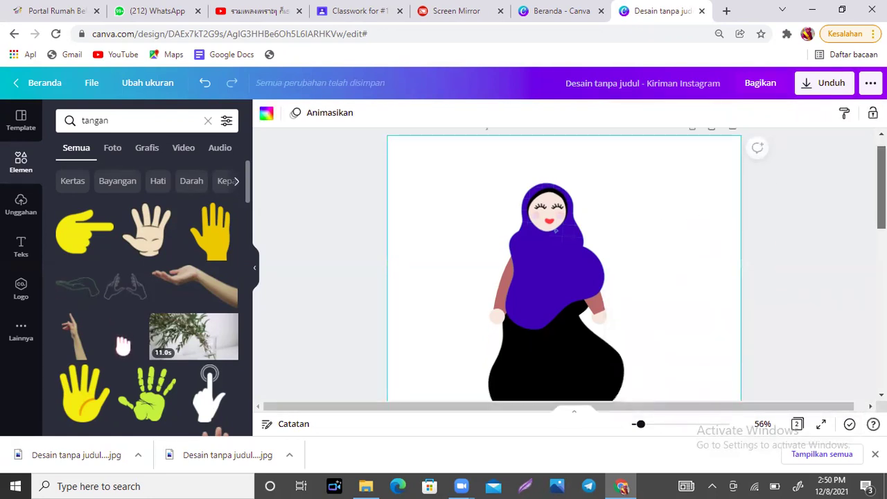
pyautogui.scroll(-5, 123, 344)
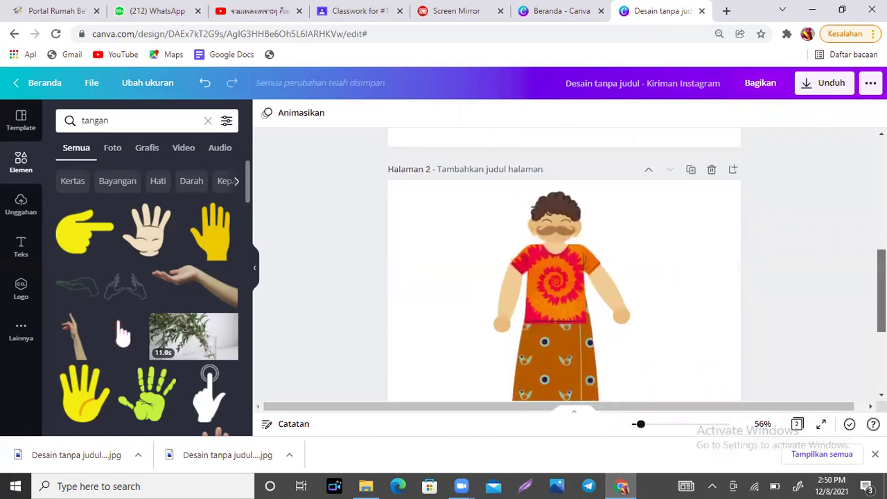
pyautogui.scroll(-3, 123, 334)
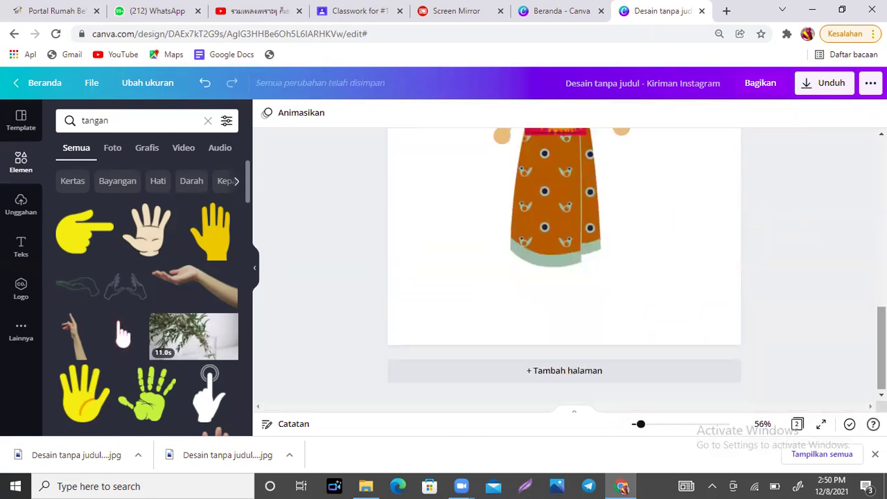
pyautogui.click(574, 383)
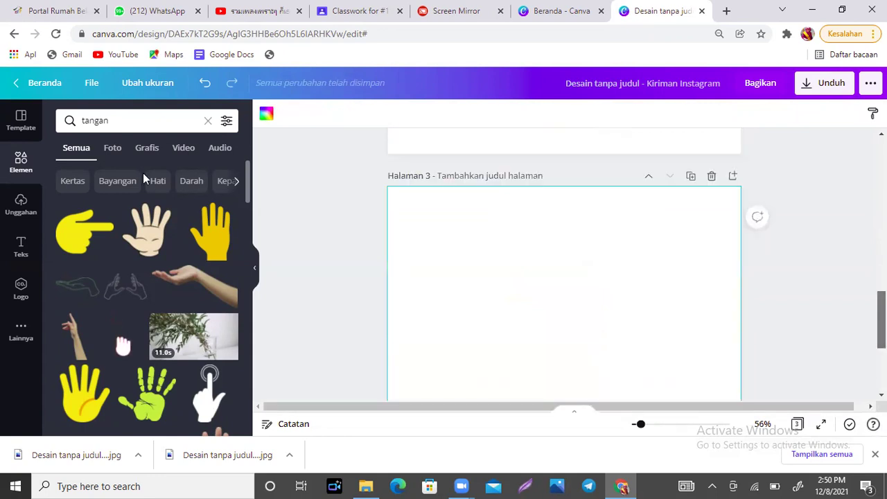
pyautogui.click(21, 205)
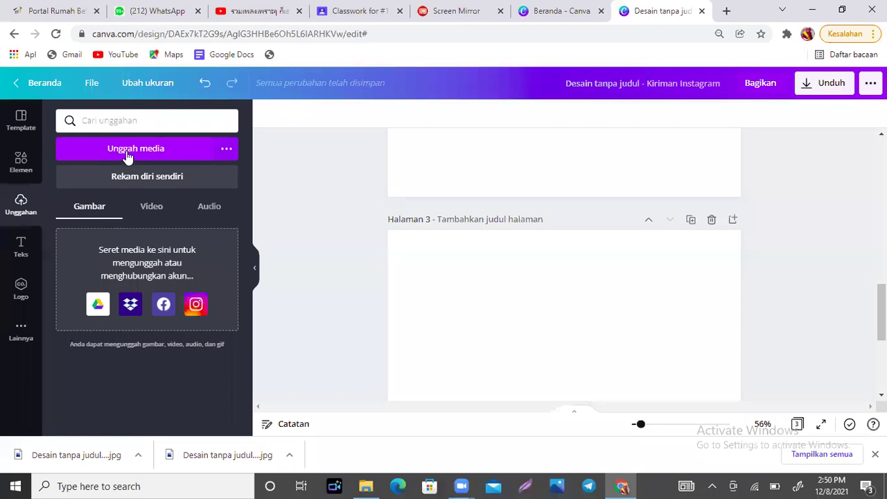
pyautogui.click(127, 157)
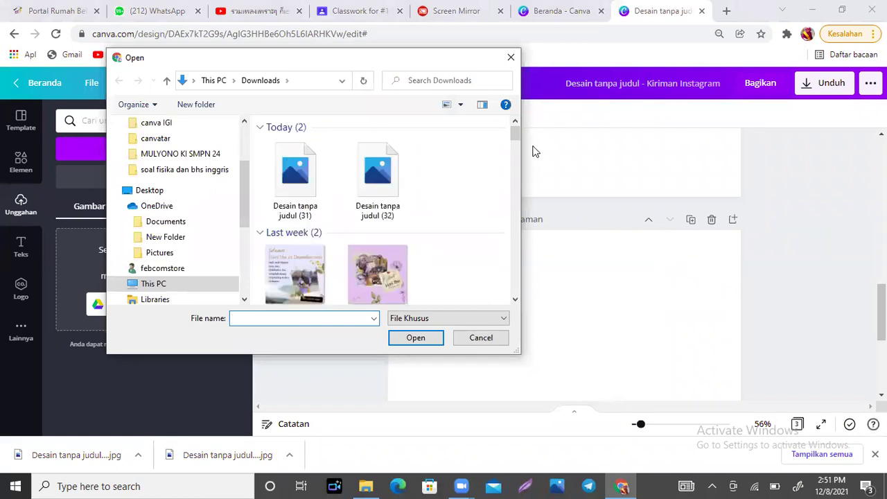
pyautogui.moveTo(513, 133); pyautogui.dragTo(521, 218)
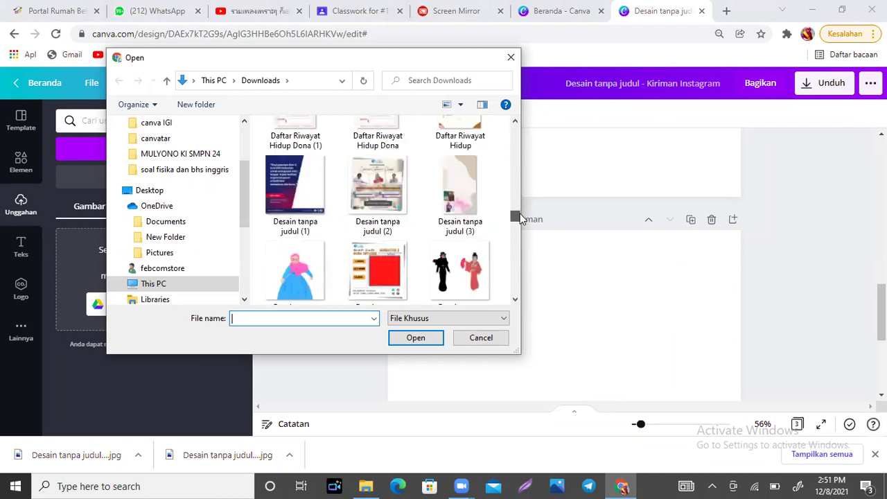
pyautogui.moveTo(514, 222); pyautogui.dragTo(519, 280)
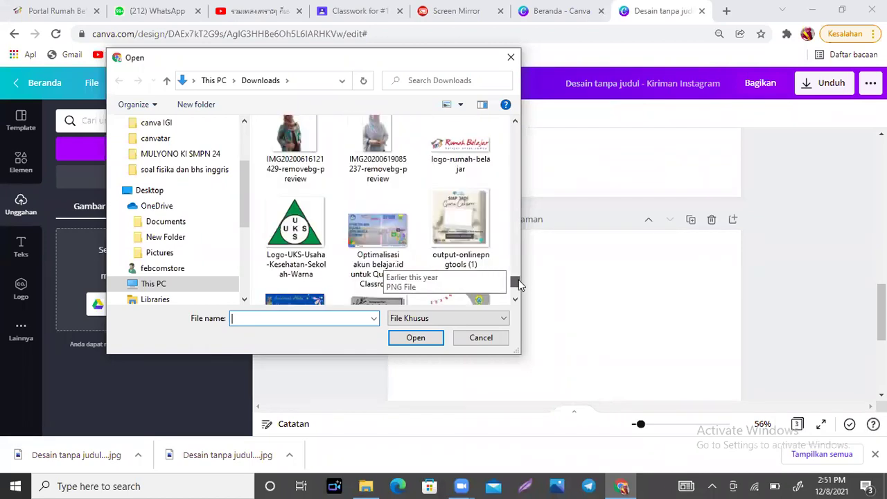
pyautogui.click(377, 146)
pyautogui.click(422, 337)
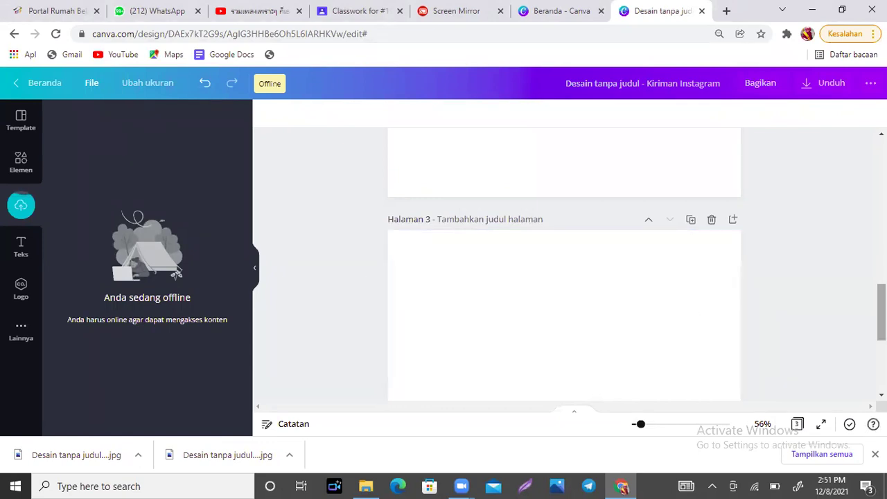
# Scroll through the design while Canva reports being offline.
pyautogui.scroll(-2, 882, 326)
pyautogui.scroll(1, 564, 263)
pyautogui.scroll(5, 564, 263)
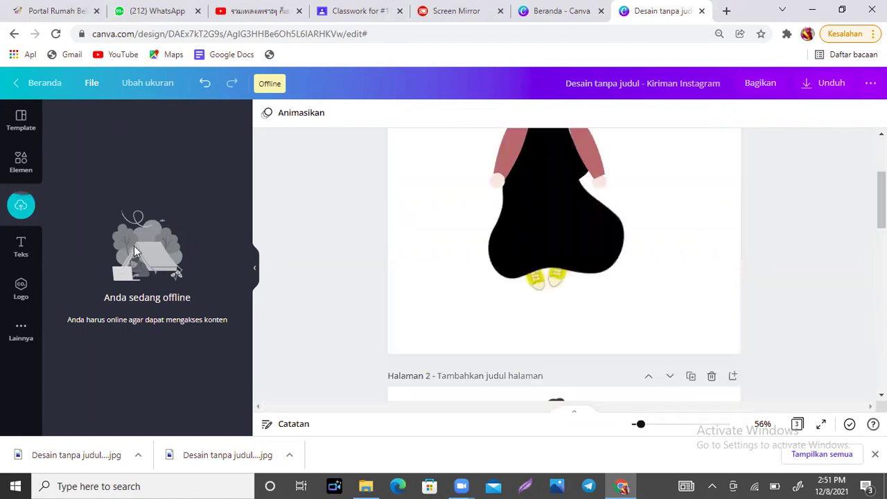
pyautogui.scroll(-4, 564, 264)
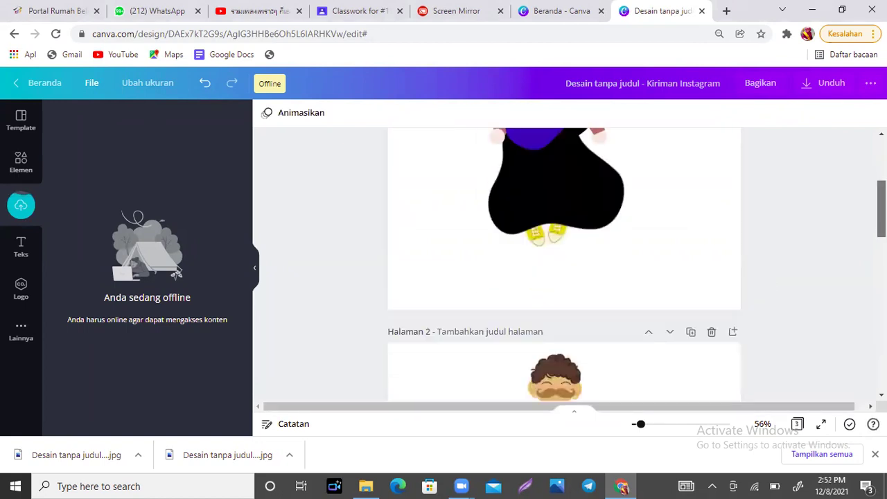
pyautogui.scroll(4, 564, 264)
pyautogui.scroll(-6, 565, 263)
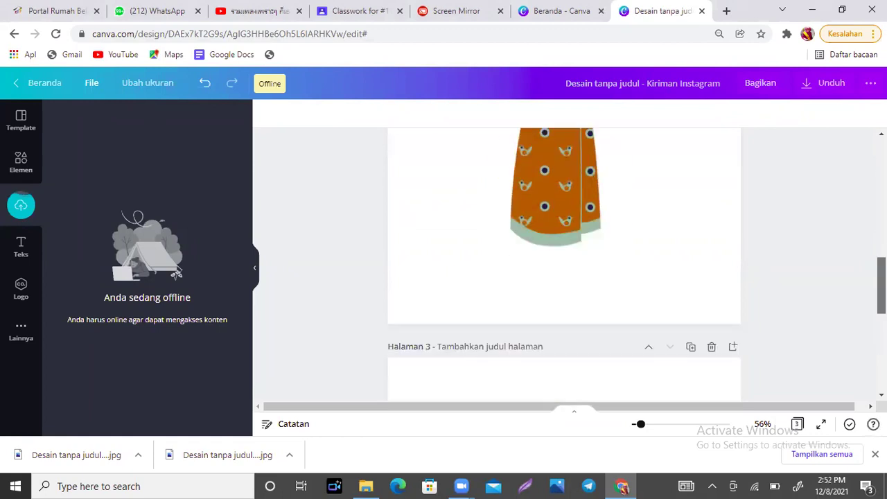
pyautogui.scroll(4, 564, 263)
pyautogui.scroll(-5, 564, 264)
pyautogui.scroll(6, 564, 263)
pyautogui.scroll(3, 564, 264)
pyautogui.scroll(-7, 564, 263)
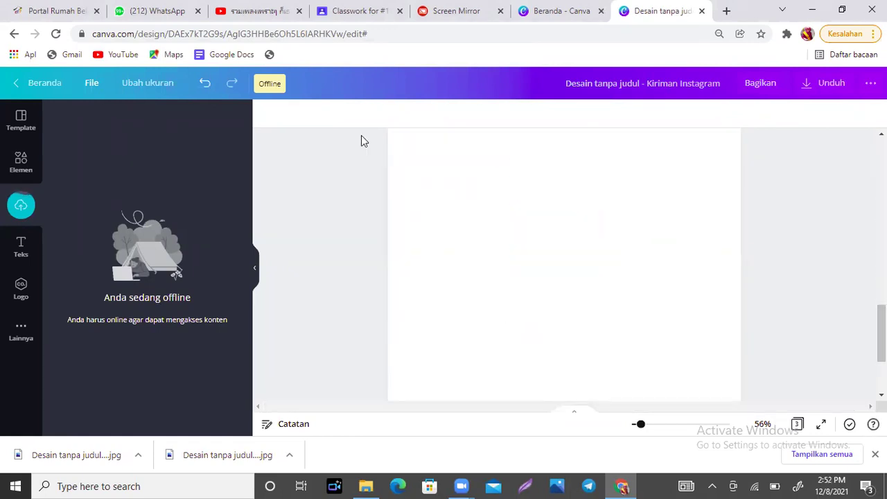
# Check the Wi-Fi connection, then reload the Canva editor and confirm 'Muat ulang'.
pyautogui.click(756, 485)
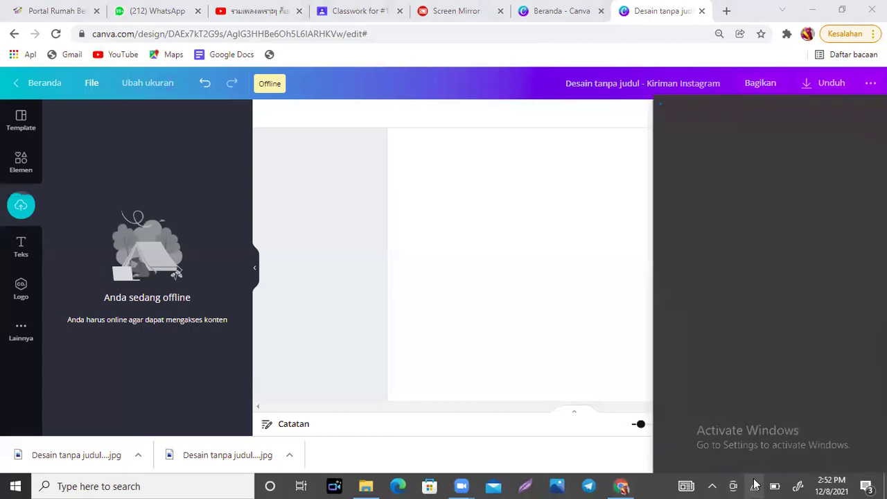
pyautogui.click(461, 270)
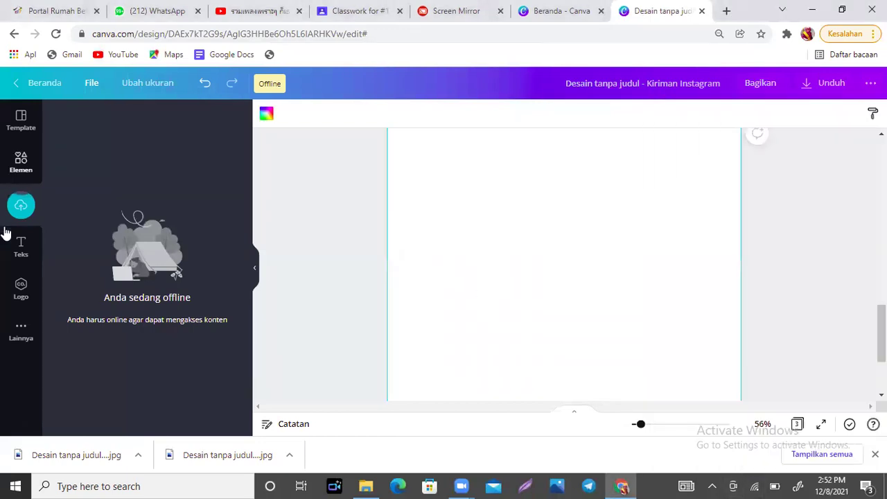
pyautogui.click(57, 35)
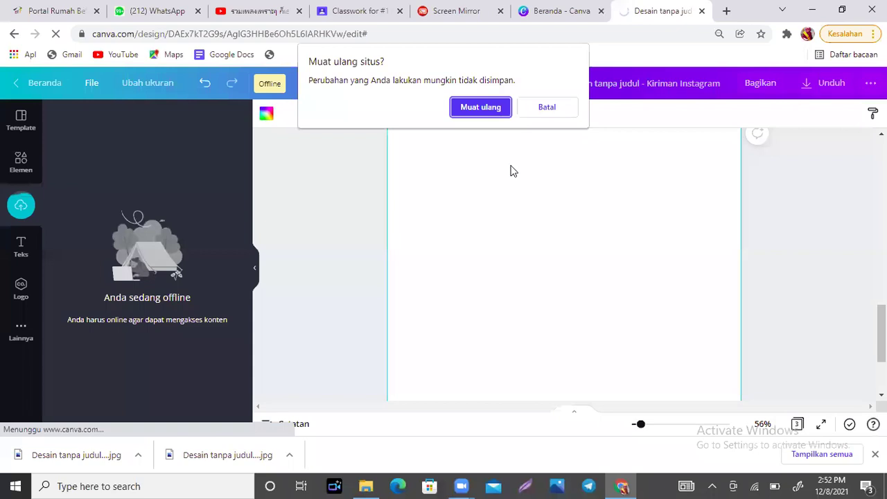
pyautogui.click(491, 108)
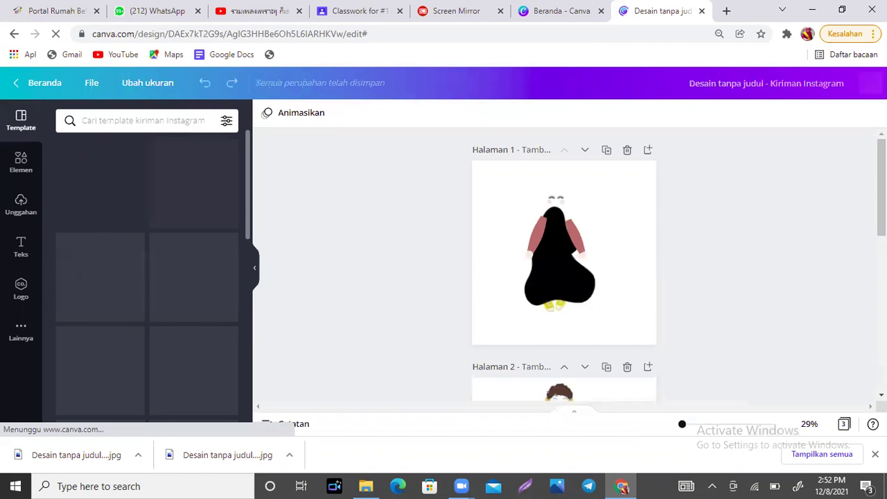
# Scroll through the pages and show the Uploads library.
pyautogui.scroll(-2, 564, 271)
pyautogui.scroll(-1, 563, 270)
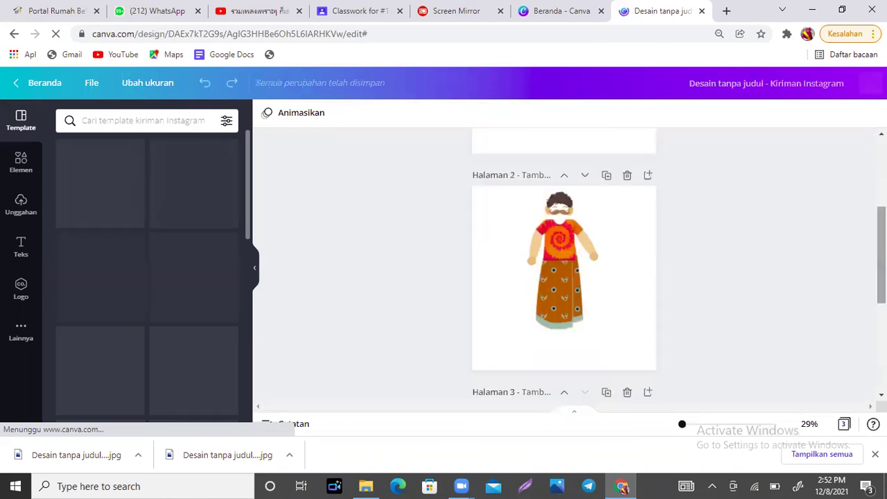
pyautogui.scroll(-1, 563, 270)
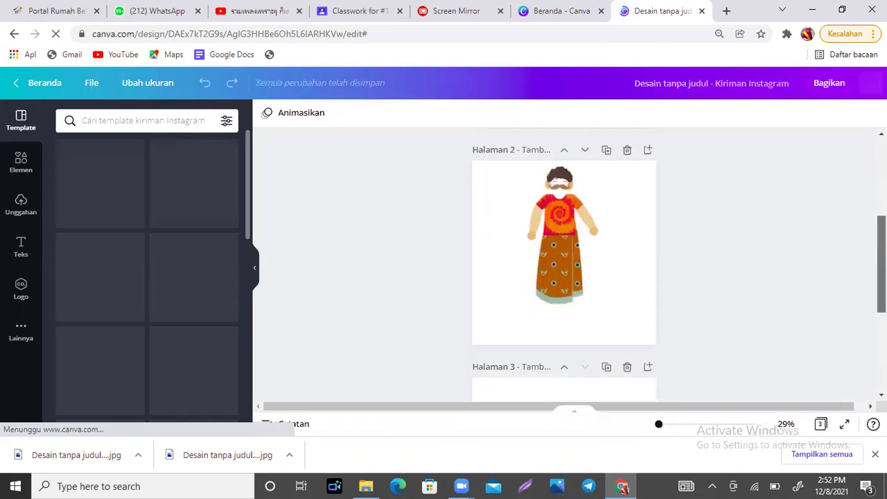
pyautogui.scroll(-2, 564, 270)
pyautogui.scroll(1, 564, 270)
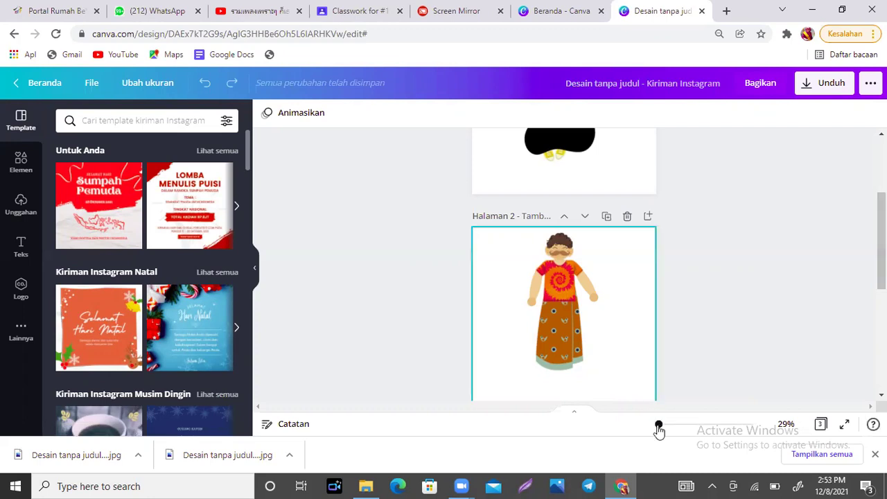
pyautogui.moveTo(660, 425); pyautogui.dragTo(661, 426)
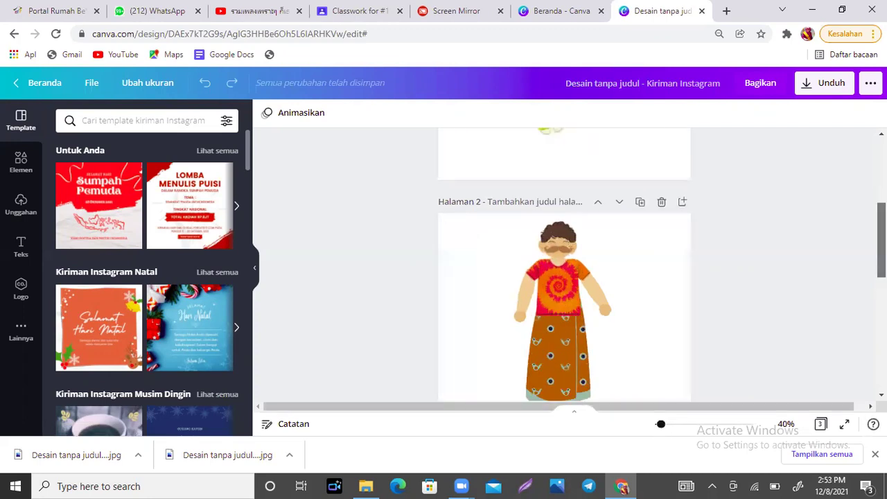
pyautogui.scroll(-5, 321, 221)
pyautogui.click(14, 208)
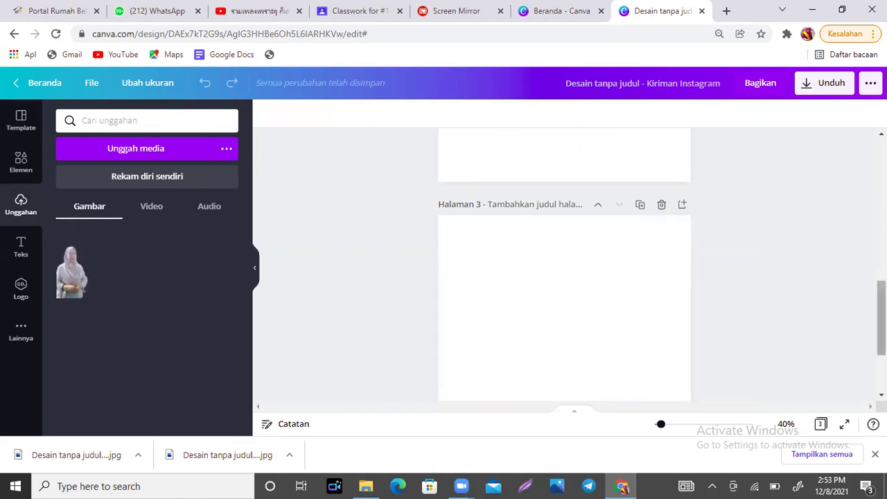
# Delete the empty page 3 and switch to the 'Beranda - Canva' tab.
pyautogui.scroll(-3, 564, 264)
pyautogui.scroll(3, 564, 264)
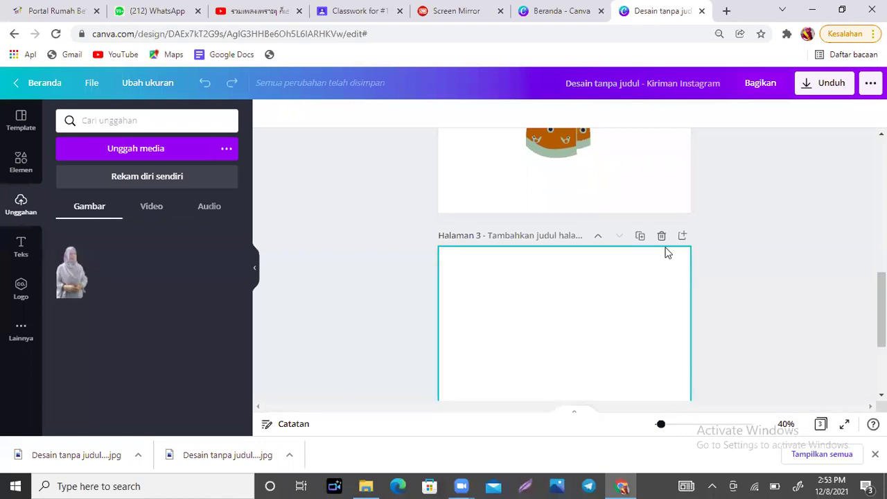
pyautogui.click(663, 237)
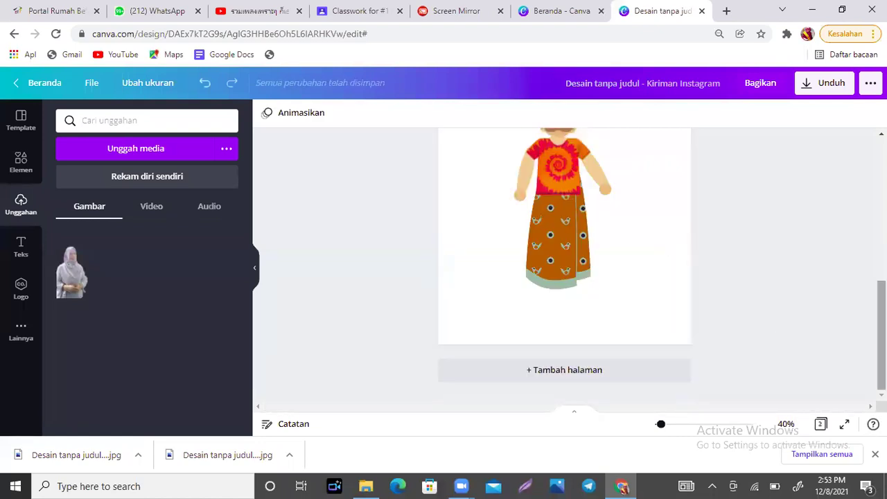
pyautogui.scroll(5, 822, 327)
pyautogui.click(541, 12)
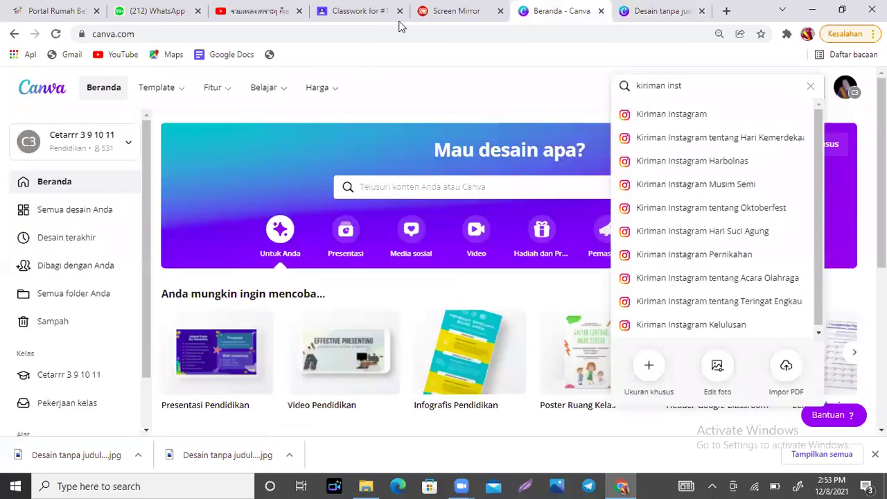
# Close the Instagram design suggestions and switch to the Screen Mirror tab.
pyautogui.click(123, 430)
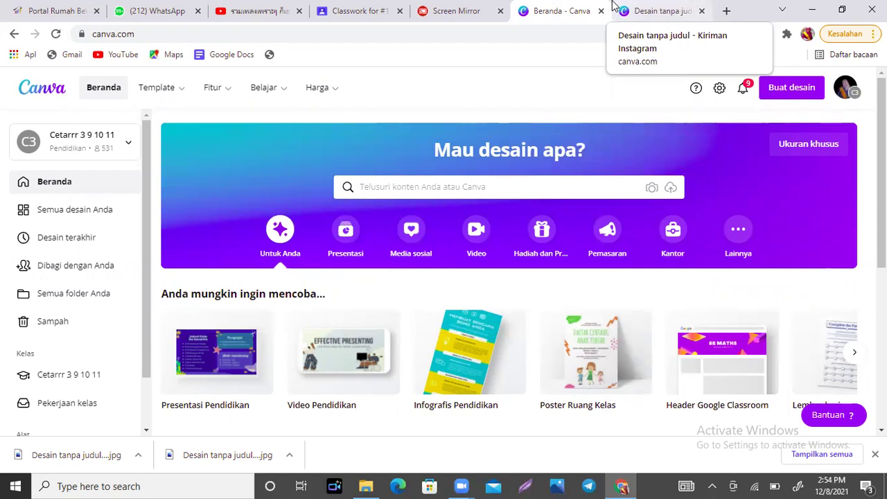
pyautogui.click(469, 10)
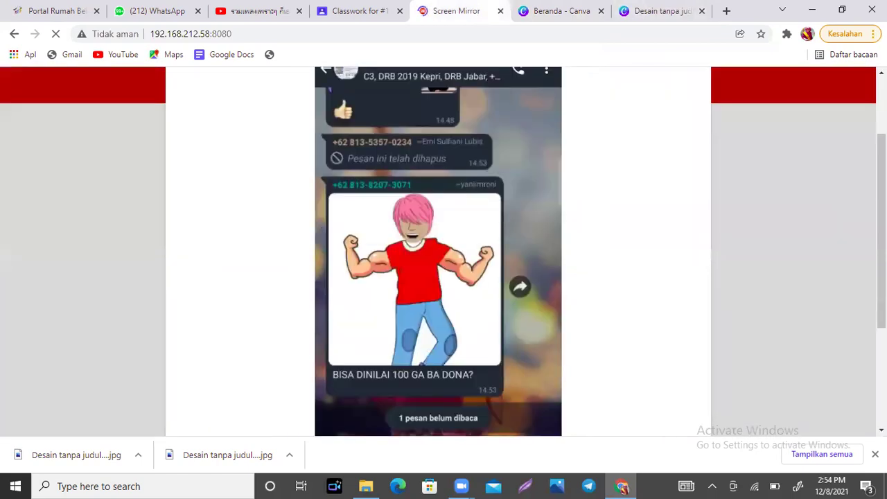
# Scroll the mirrored WhatsApp chats, then return to the 'Beranda - Canva' tab.
pyautogui.scroll(-2, 438, 252)
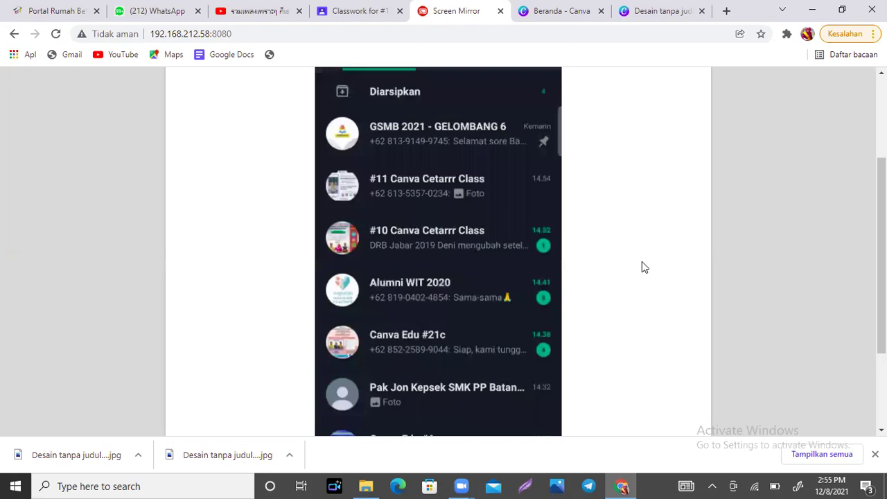
pyautogui.click(558, 8)
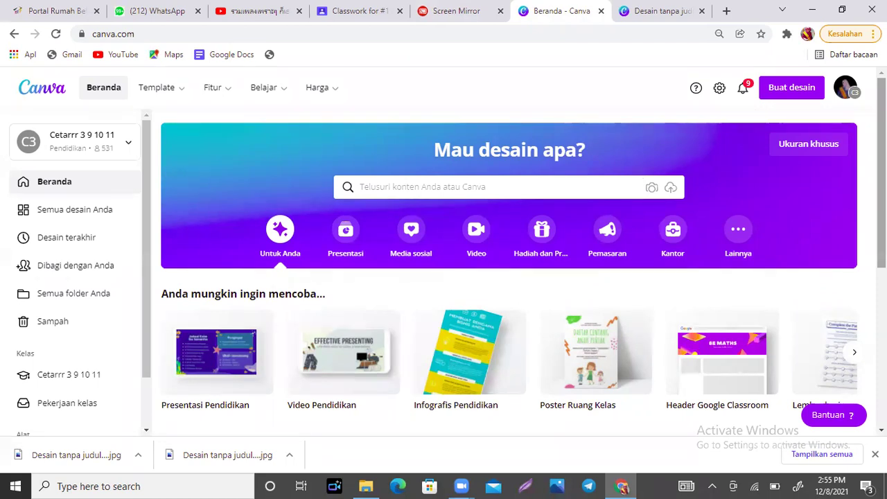
# Search 'karusel' and create a new Karusel Pos Instagram design.
pyautogui.click(794, 93)
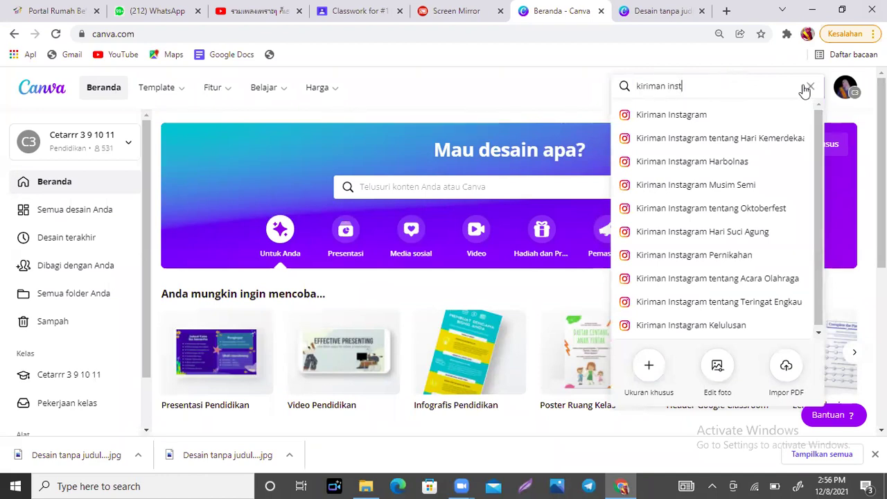
pyautogui.click(810, 86)
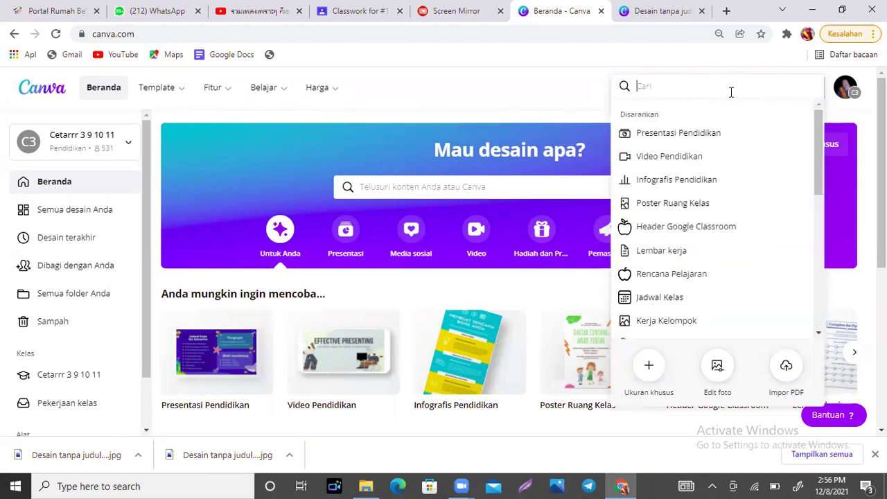
pyautogui.write('karuse')
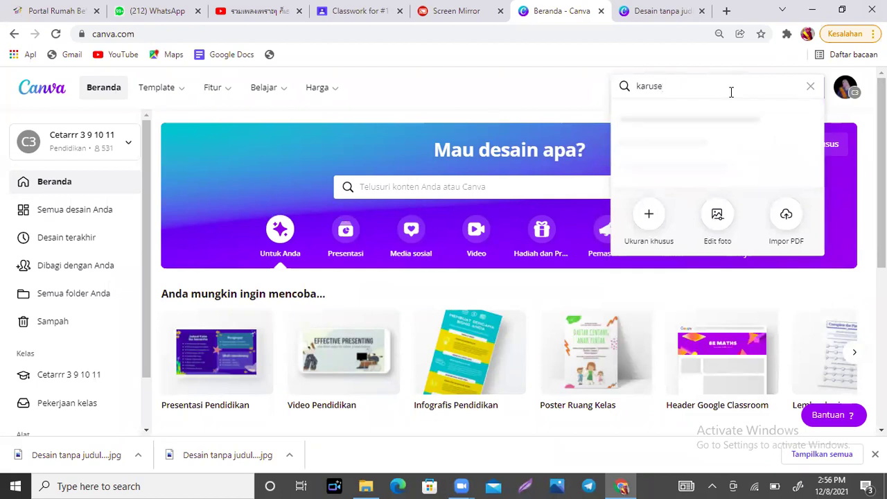
pyautogui.write('l')
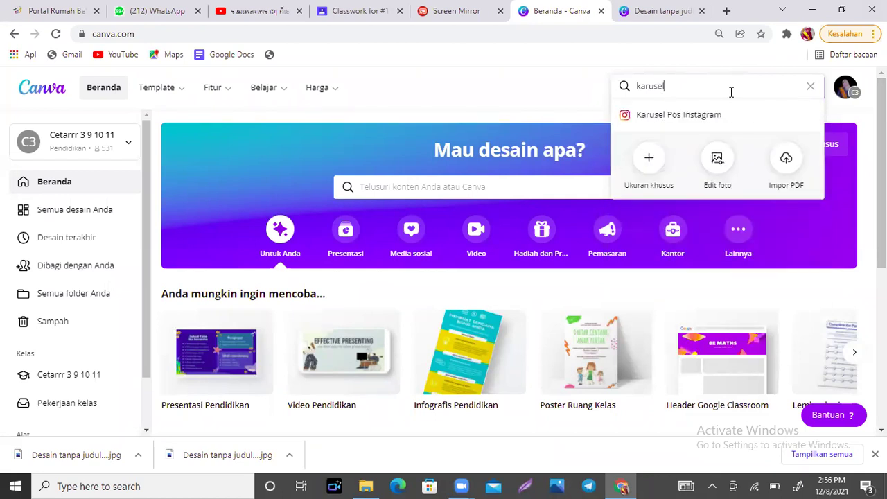
pyautogui.click(672, 116)
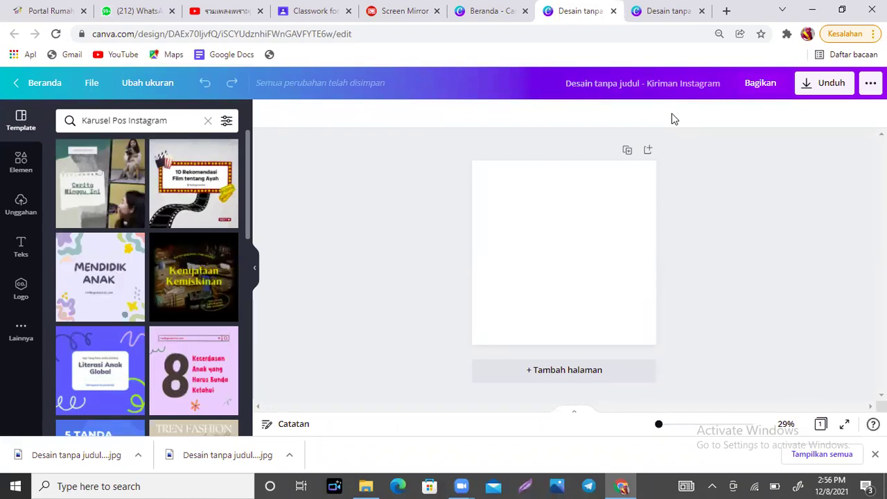
# Scroll the template list and open the blue mental-health carousel template.
pyautogui.moveTo(246, 140); pyautogui.dragTo(247, 331)
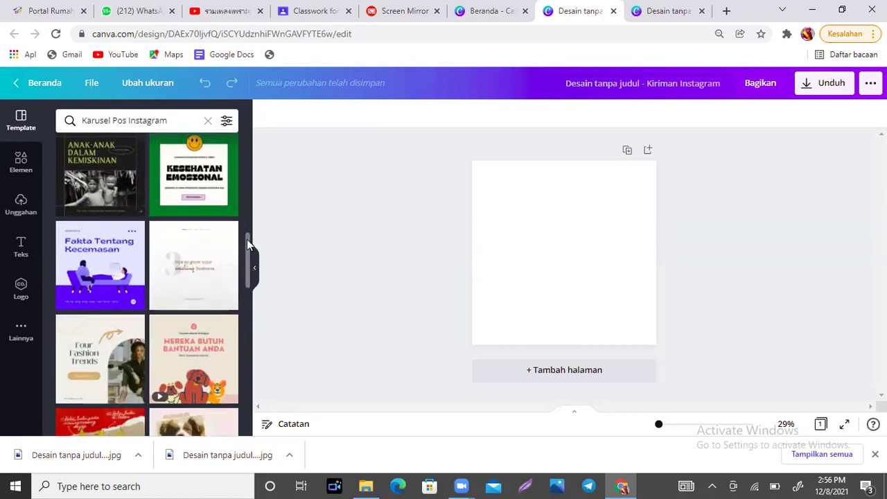
pyautogui.moveTo(248, 237); pyautogui.dragTo(248, 248)
pyautogui.click(80, 235)
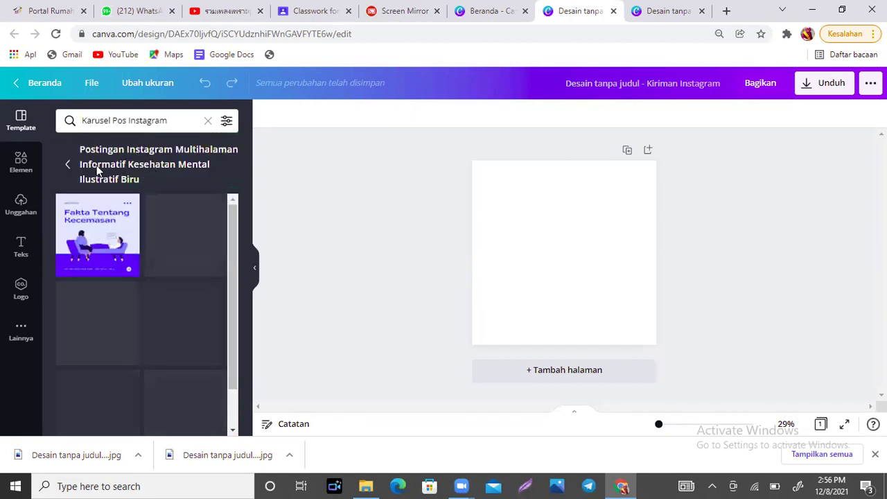
# Apply all 8 template pages, starting with 'Fakta Tentang Kecemasan', and zoom in on the page.
pyautogui.click(142, 212)
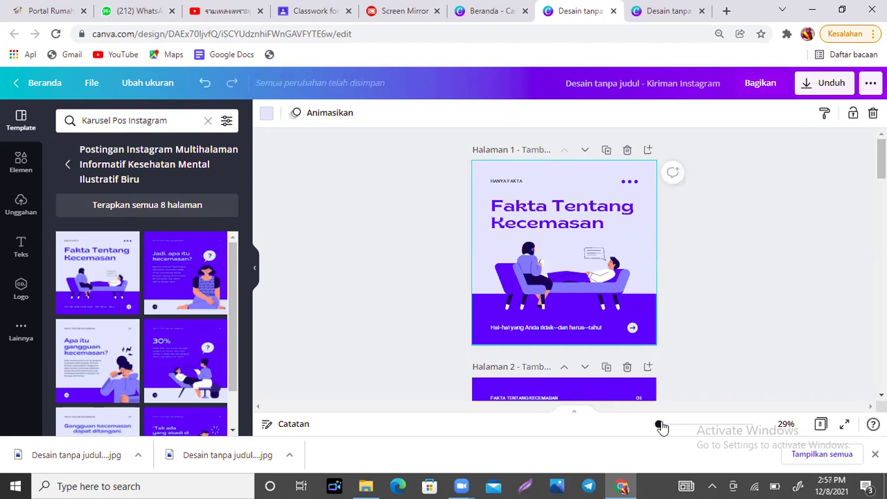
pyautogui.moveTo(658, 424); pyautogui.dragTo(661, 425)
pyautogui.scroll(2, 509, 208)
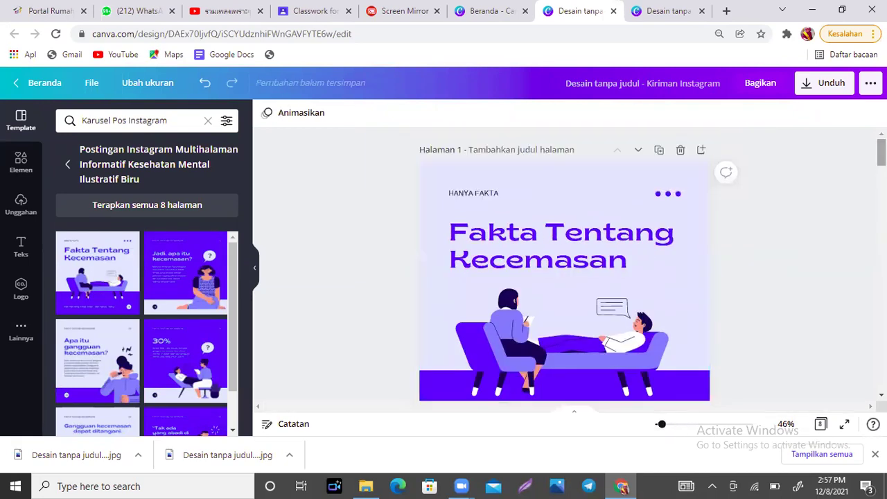
# Replace the small 'HANYA FAKTA' top label with the author's name.
pyautogui.doubleClick(510, 193)
pyautogui.click(510, 193)
pyautogui.doubleClick(510, 193)
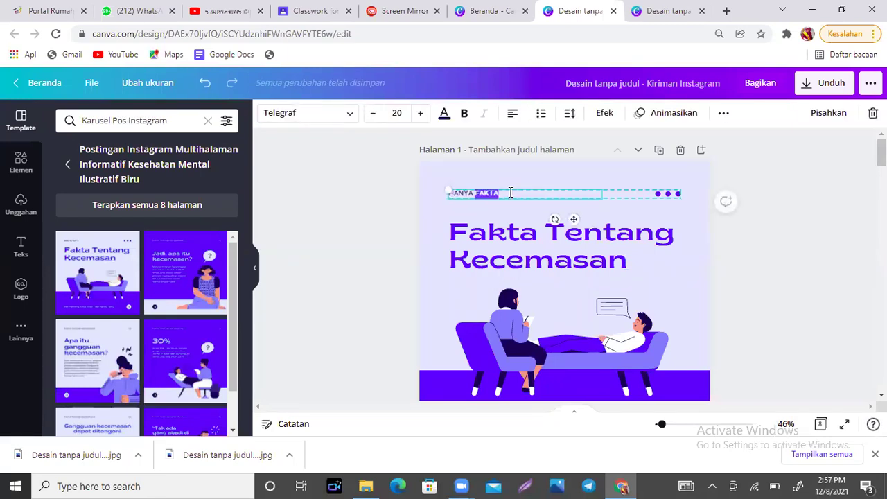
pyautogui.moveTo(511, 192); pyautogui.dragTo(447, 194)
pyautogui.write('TITIK')
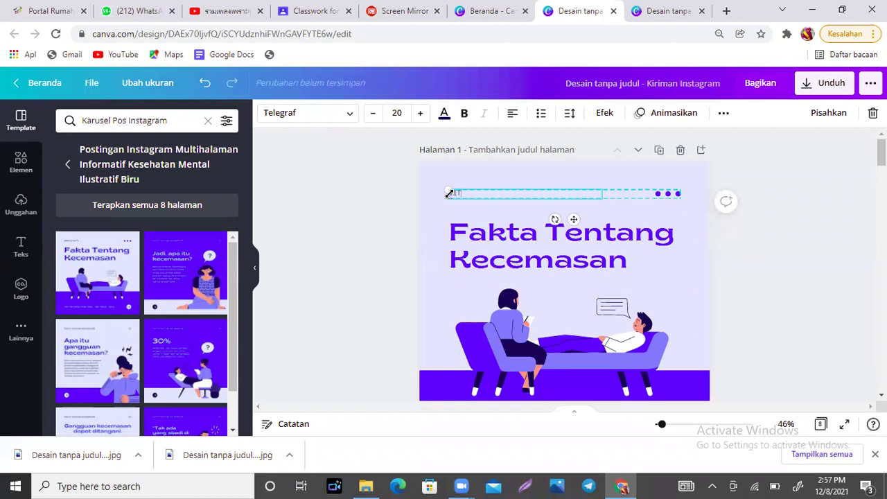
pyautogui.write(' BERAT DENDA TEGAR')
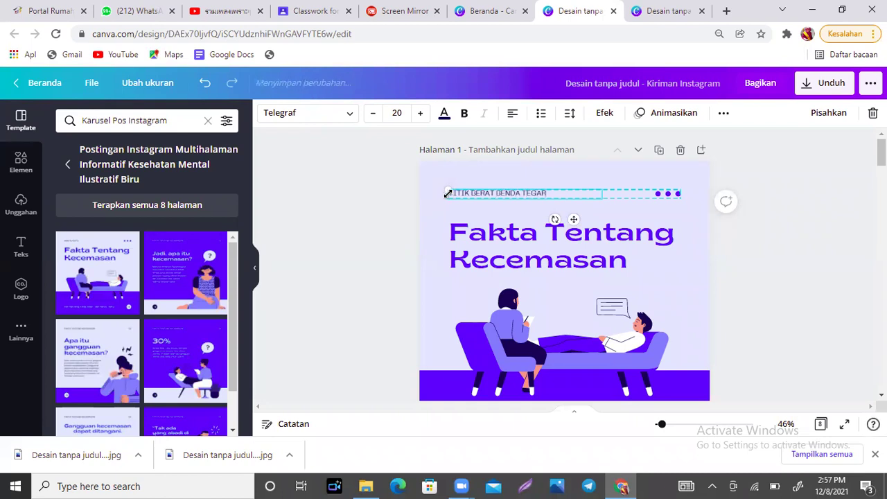
pyautogui.click(563, 220)
pyautogui.click(544, 193)
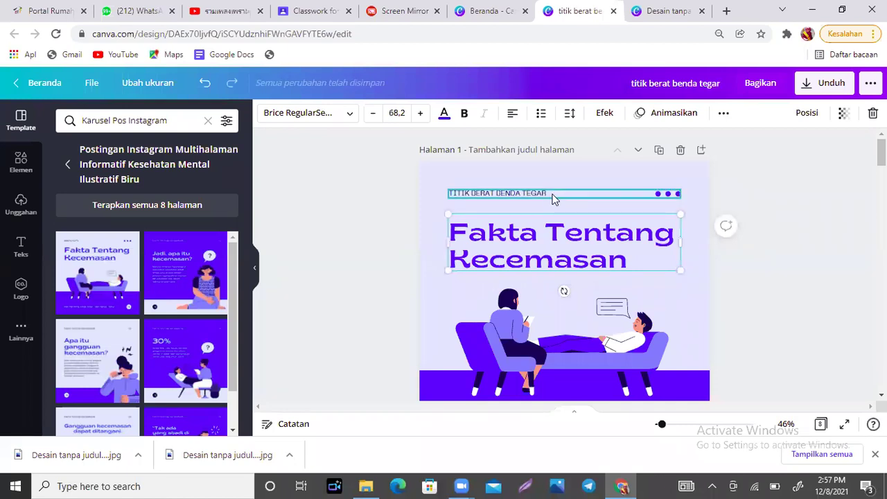
pyautogui.doubleClick(553, 194)
pyautogui.press('BackSpace')
pyautogui.write('JONA')
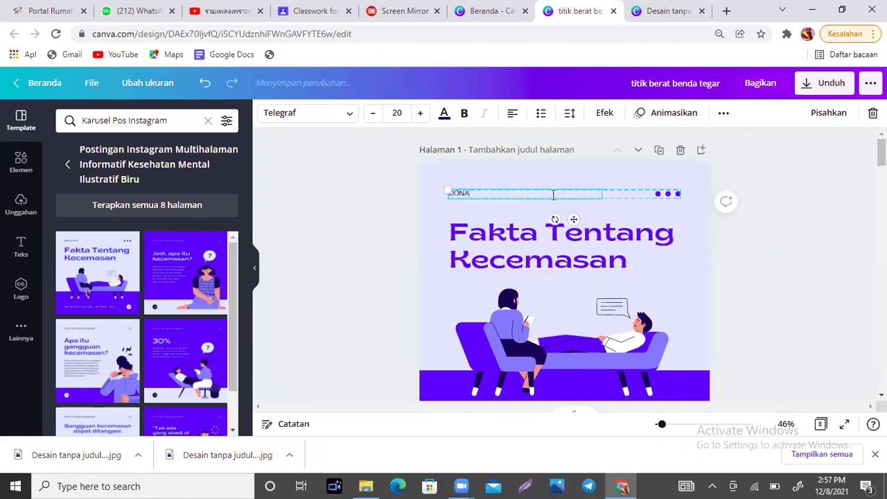
pyautogui.write(' YULTA SARI')
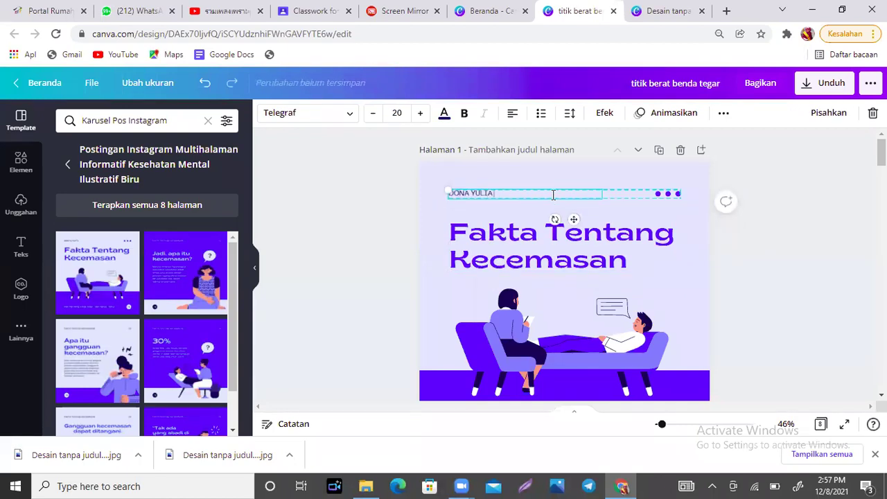
# Change page 1's main title to 'TITIK BERAT BENDA TEGAR'.
pyautogui.click(569, 253)
pyautogui.click(642, 263)
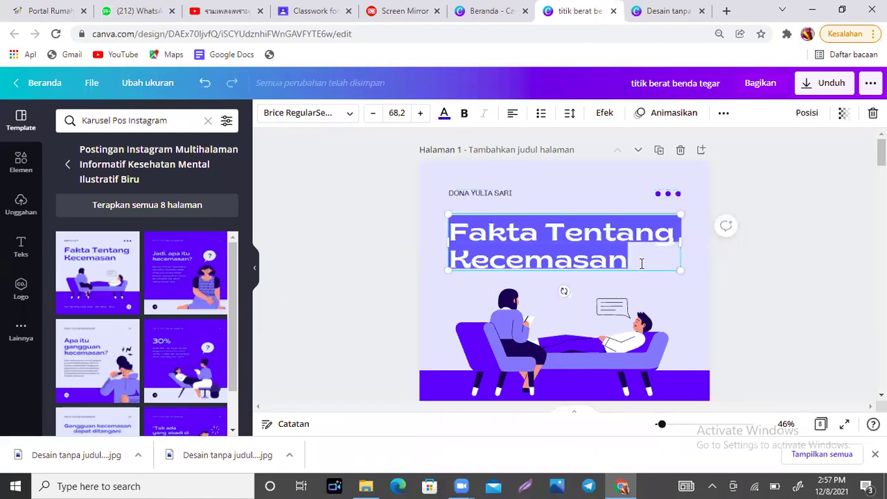
pyautogui.write('t')
pyautogui.press('BackSpace')
pyautogui.write('TITIK ')
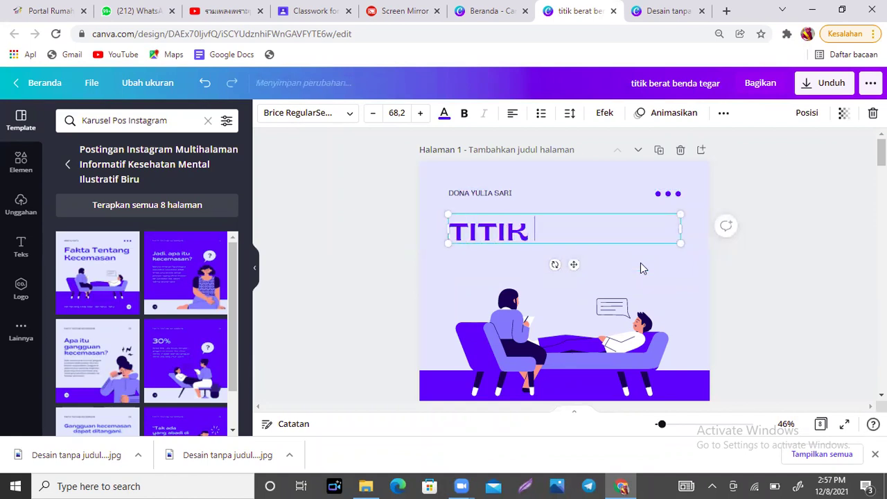
pyautogui.write('BERAT BENDA TEGAR')
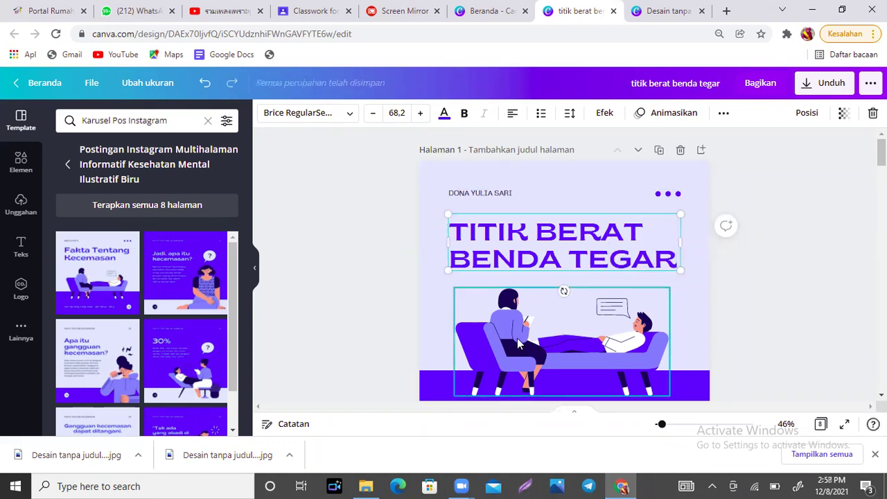
pyautogui.click(517, 342)
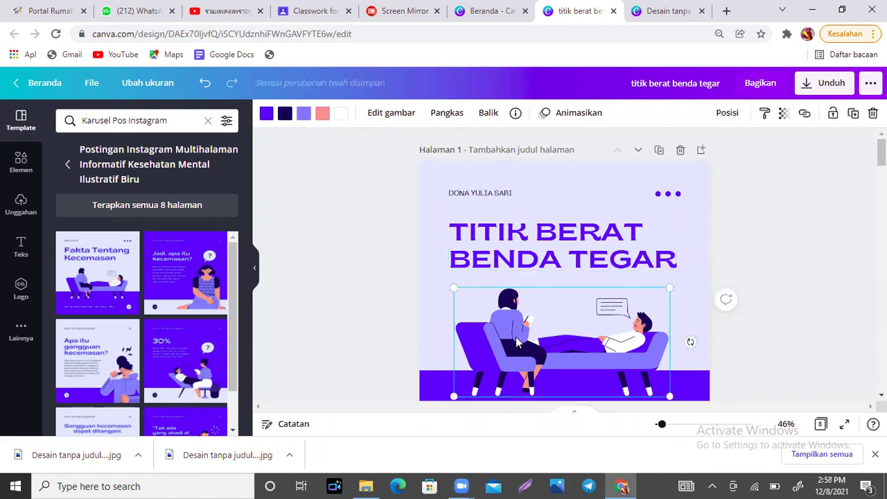
# Delete the couch illustration from page 1.
pyautogui.press('Delete')
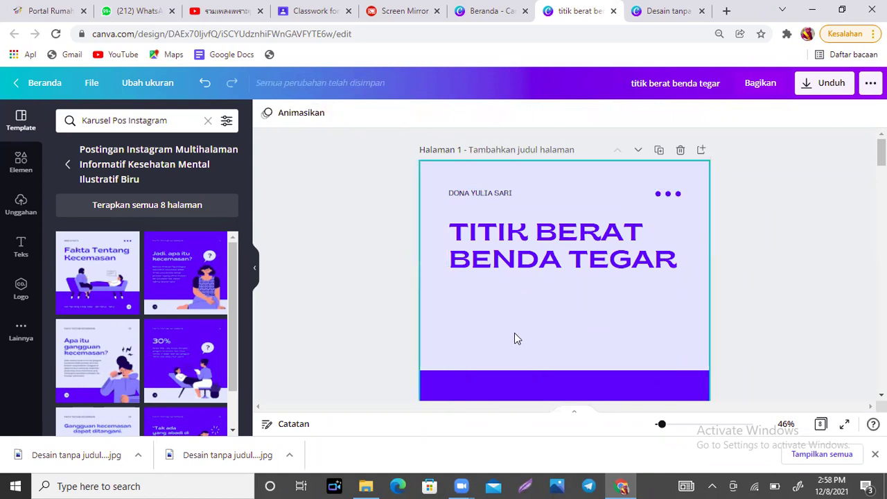
pyautogui.scroll(-2, 564, 263)
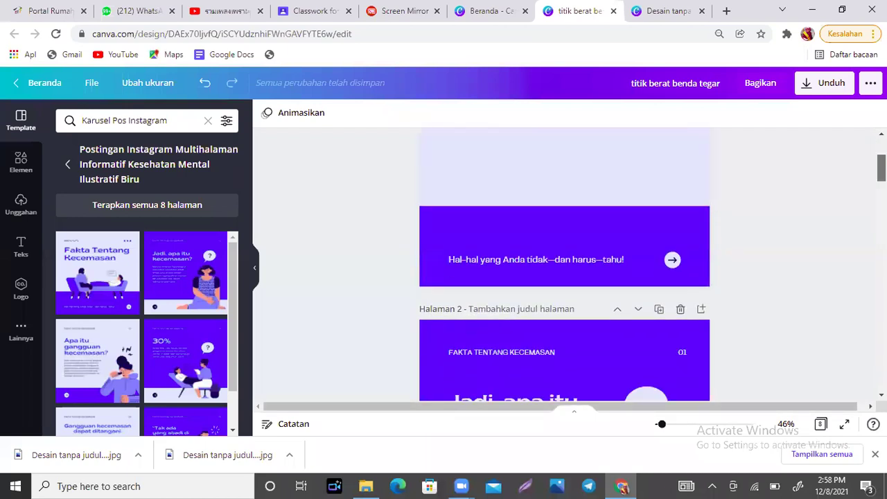
pyautogui.scroll(3, 564, 264)
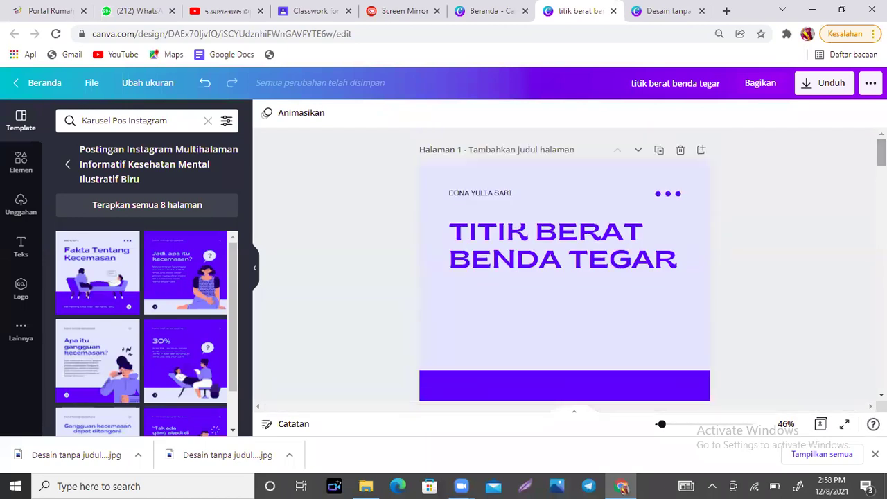
# Upload two figure images, including the hijab girl, from the computer.
pyautogui.click(20, 205)
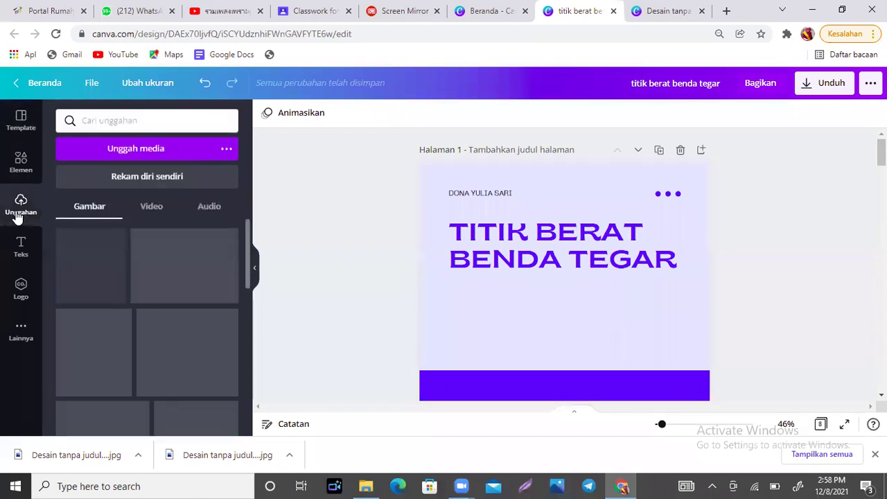
pyautogui.click(144, 156)
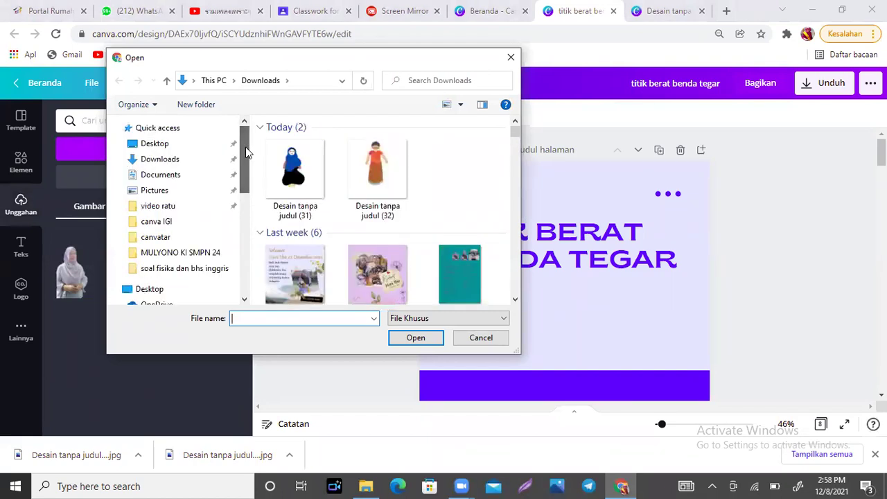
pyautogui.click(374, 173)
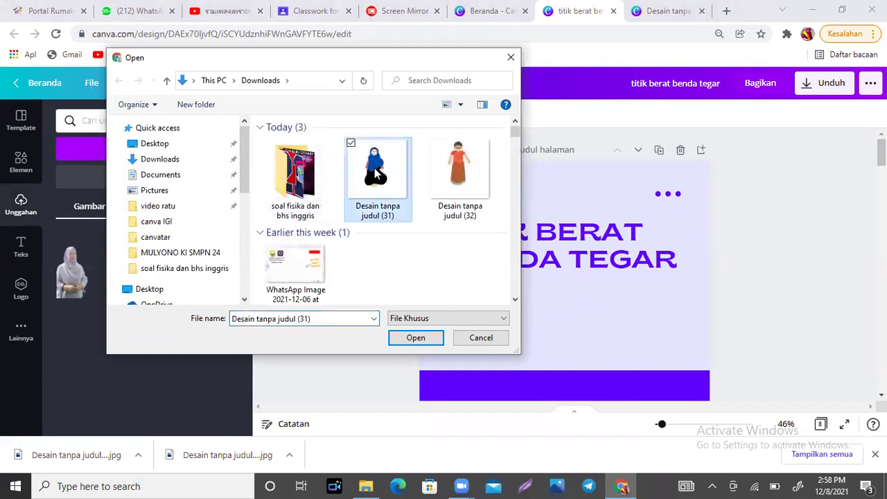
pyautogui.keyDown('ctrl'); pyautogui.click(475, 165); pyautogui.keyUp('ctrl')
pyautogui.click(416, 338)
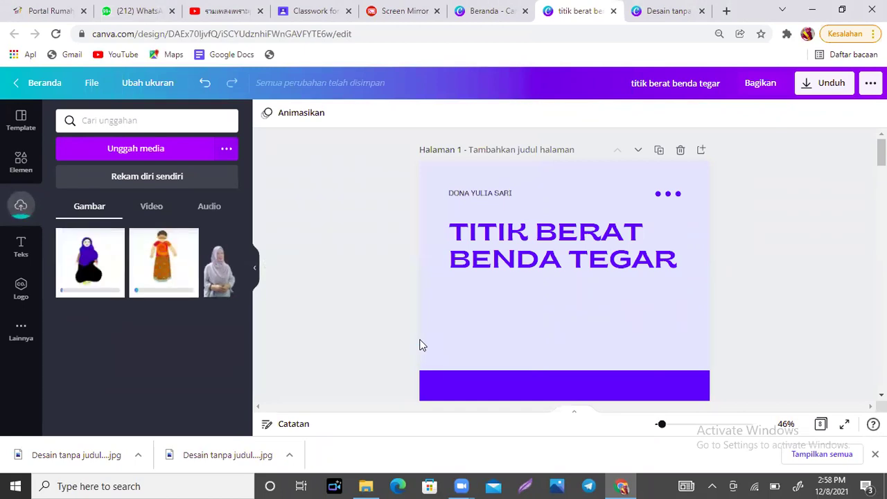
# Insert the hijab figure image on page 1 and move it down-left.
pyautogui.click(87, 280)
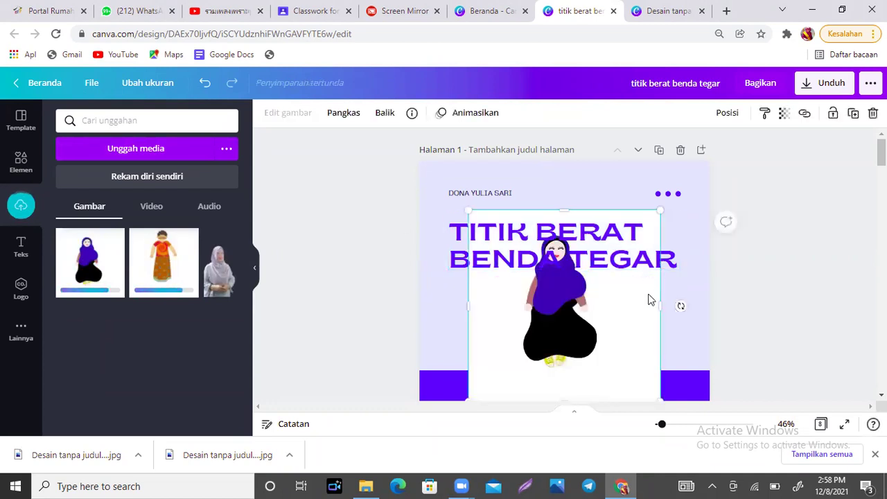
pyautogui.scroll(-4, 803, 168)
pyautogui.scroll(2, 803, 169)
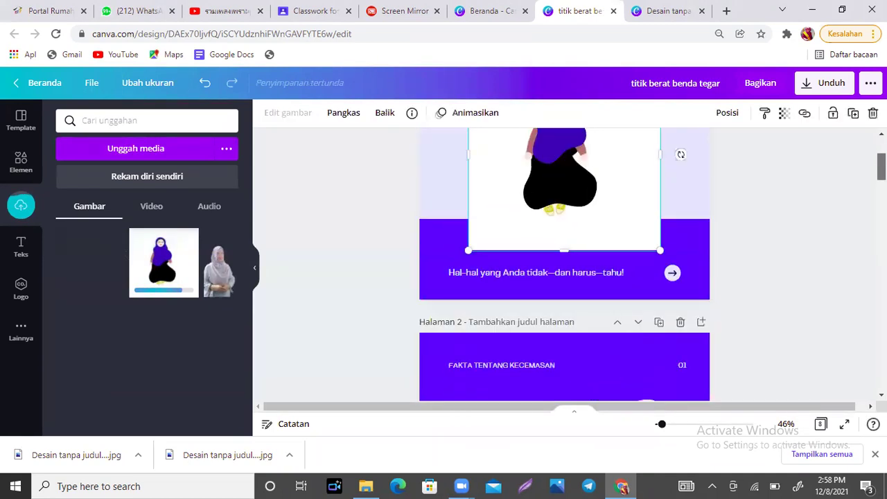
pyautogui.click(802, 168)
pyautogui.moveTo(588, 252); pyautogui.dragTo(557, 289)
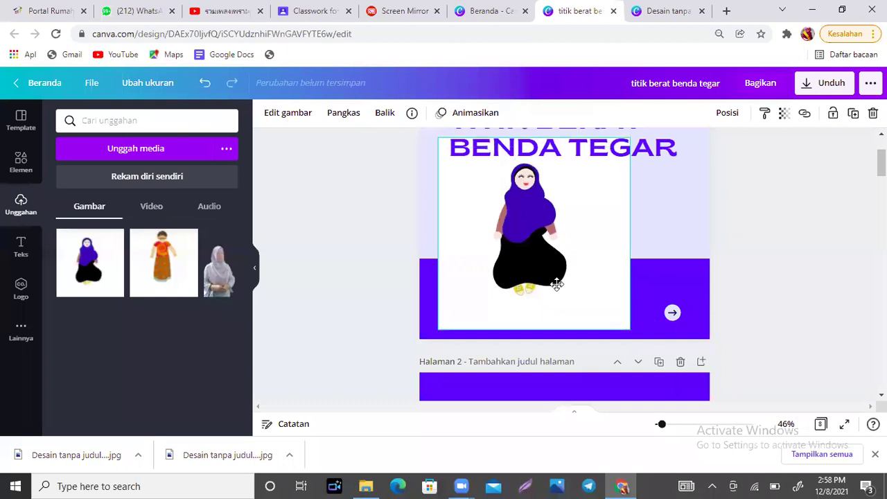
# Remove the figure's white background, then enlarge and reposition it on page 1.
pyautogui.click(289, 123)
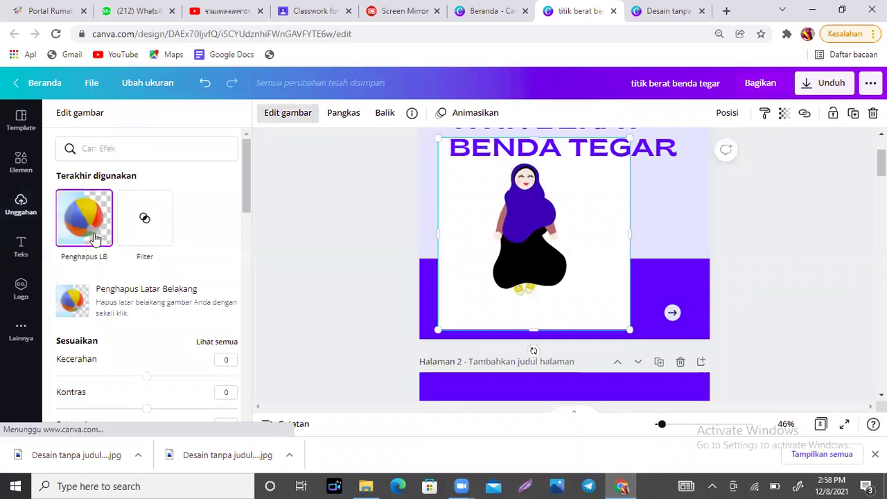
pyautogui.click(84, 218)
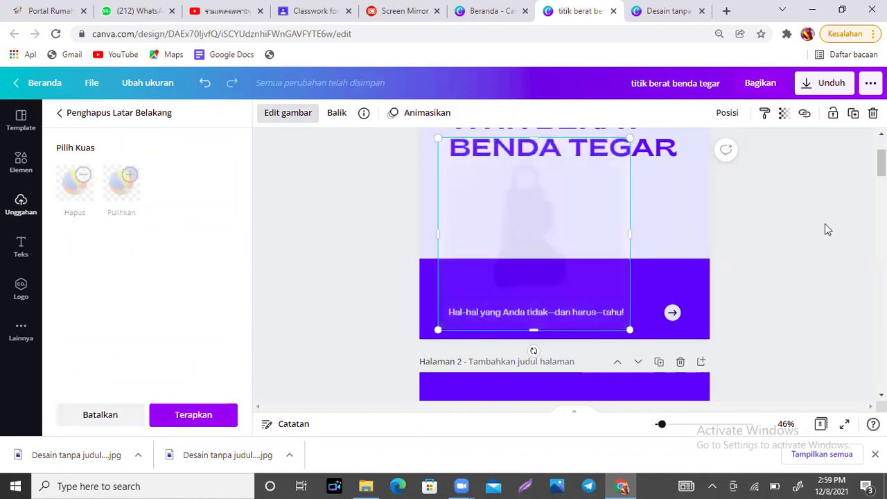
pyautogui.moveTo(627, 329); pyautogui.dragTo(673, 373)
pyautogui.moveTo(549, 264); pyautogui.dragTo(494, 259)
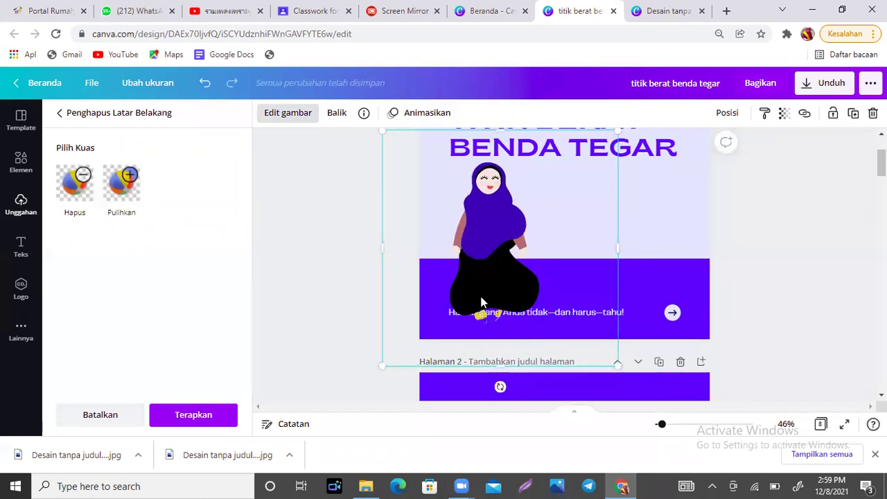
pyautogui.moveTo(529, 201); pyautogui.dragTo(558, 173)
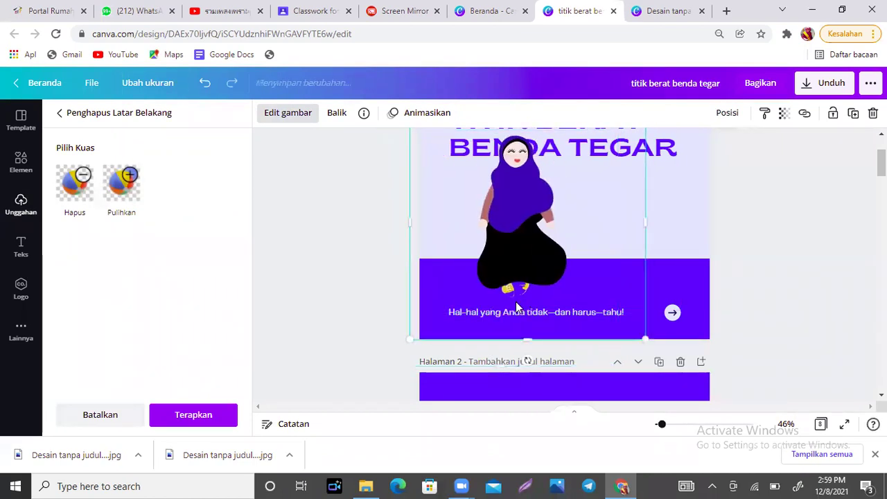
# Restore the figure's feet with a size 11 restore brush, then move it down-left.
pyautogui.click(127, 197)
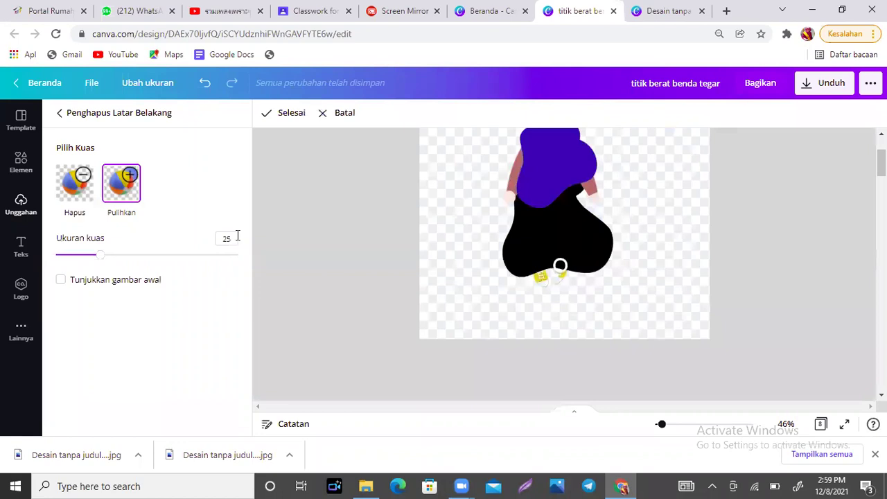
pyautogui.moveTo(101, 256); pyautogui.dragTo(74, 255)
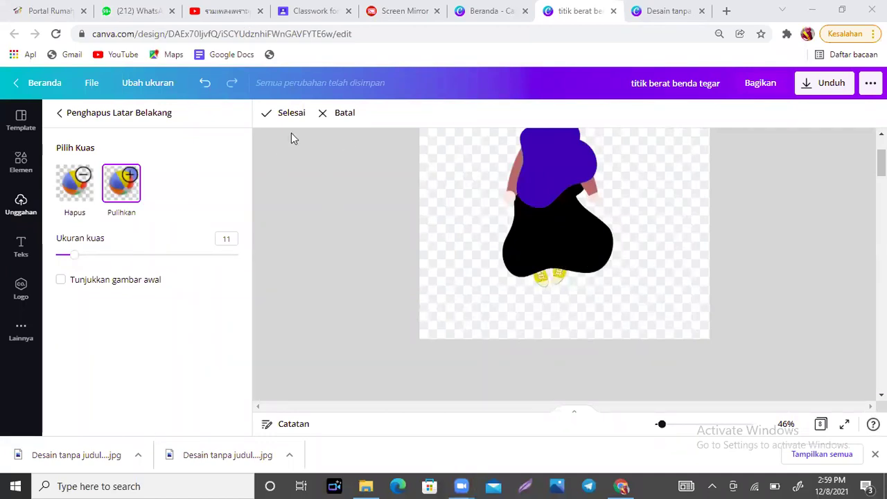
pyautogui.click(279, 113)
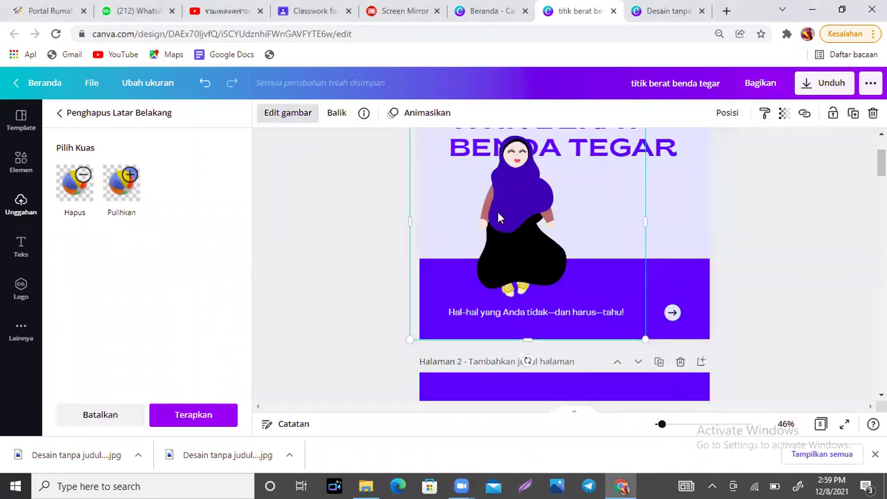
pyautogui.moveTo(489, 215)
pyautogui.mouseDown()
pyautogui.moveTo(481, 212)
pyautogui.moveTo(476, 224)
pyautogui.mouseUp()
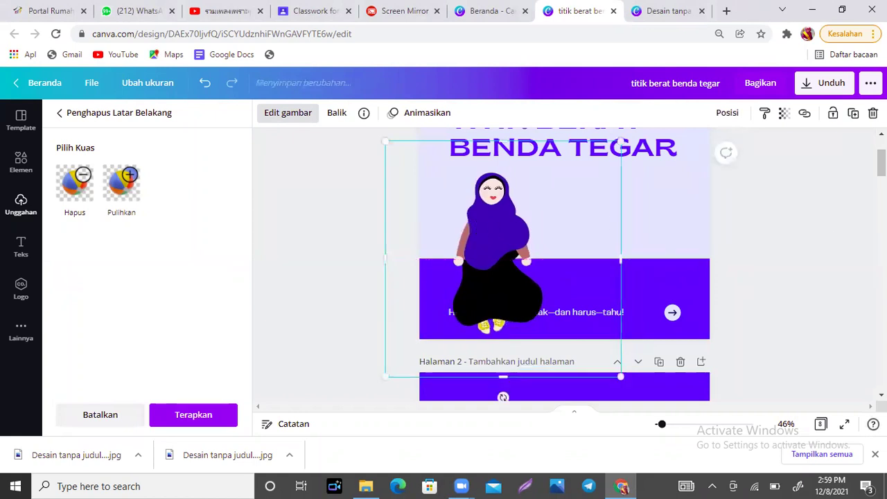
pyautogui.scroll(2, 881, 163)
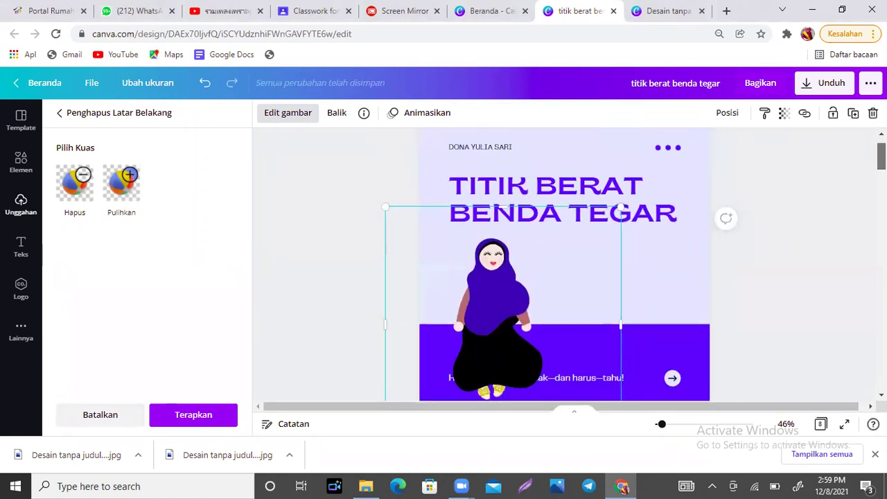
pyautogui.click(679, 309)
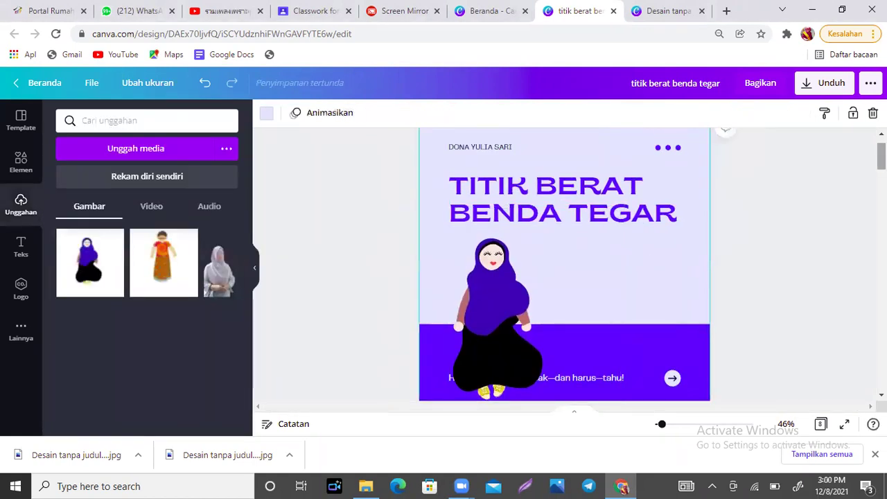
# Drag the 'Hal-hal yang Anda tidak—dan harus—tahu!' line up and right, clear of the figure.
pyautogui.scroll(-3, 881, 163)
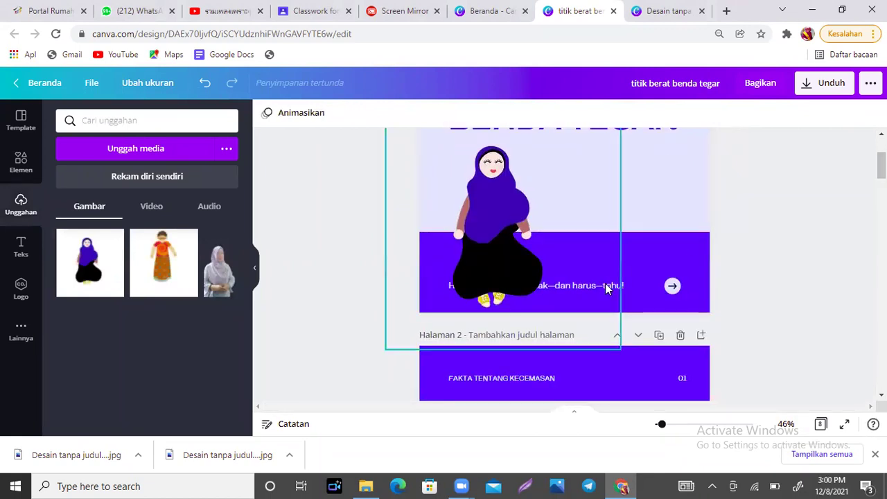
pyautogui.moveTo(690, 244)
pyautogui.mouseDown()
pyautogui.moveTo(695, 251)
pyautogui.moveTo(725, 239)
pyautogui.moveTo(708, 245)
pyautogui.mouseUp()
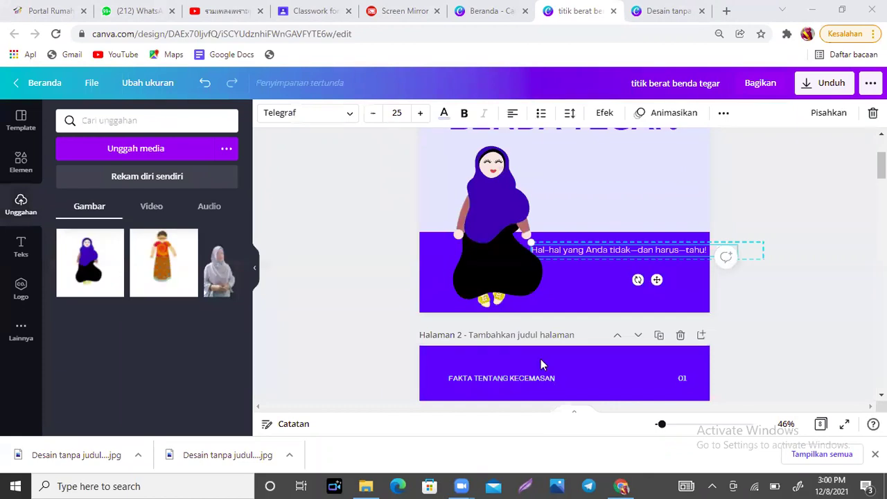
pyautogui.scroll(3, 628, 201)
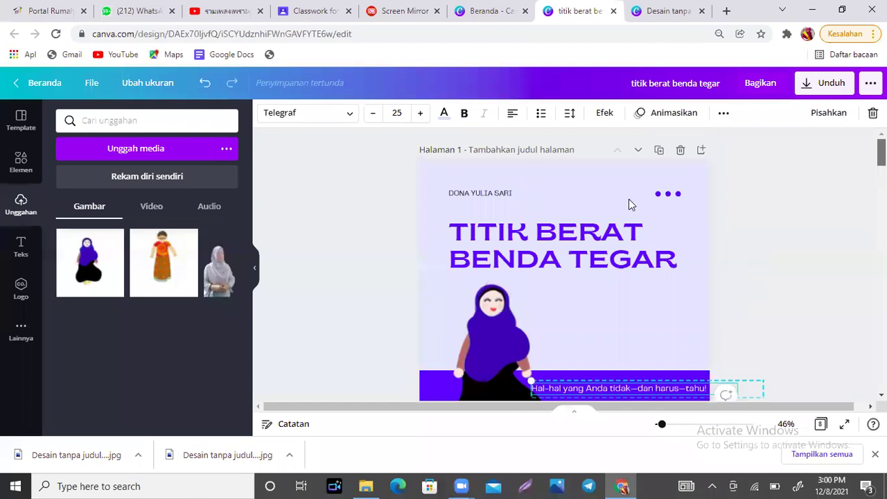
pyautogui.doubleClick(617, 239)
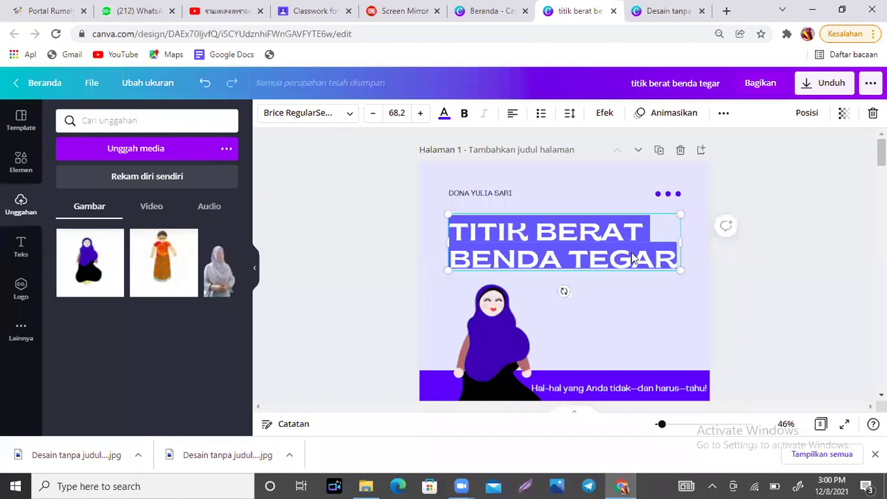
# Retype page 1's title as '5 HAL YANG BISA DILAKUKAN SAAT LIBURAN TAHARU TAPI TIDAK'.
pyautogui.write('5 hal')
pyautogui.press('BackSpace')
pyautogui.press('BackSpace')
pyautogui.press('BackSpace')
pyautogui.press('BackSpace')
pyautogui.write('H')
pyautogui.press('BackSpace')
pyautogui.write('H')
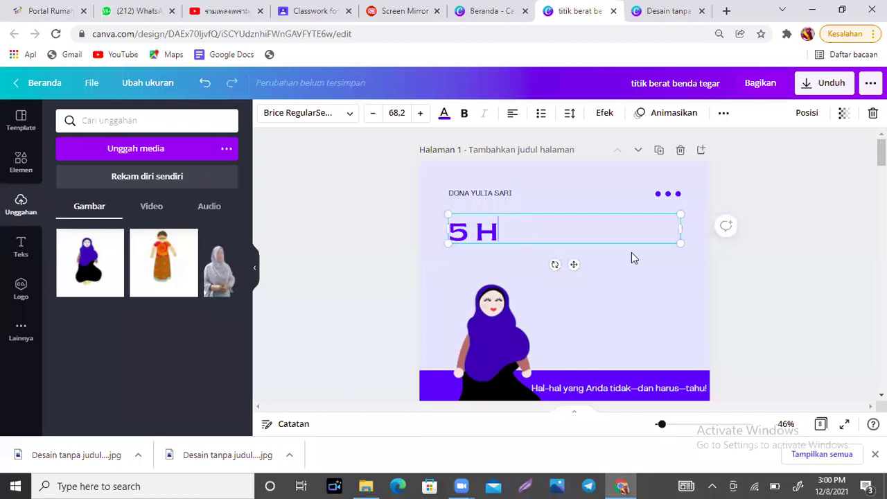
pyautogui.write('AL YANG ')
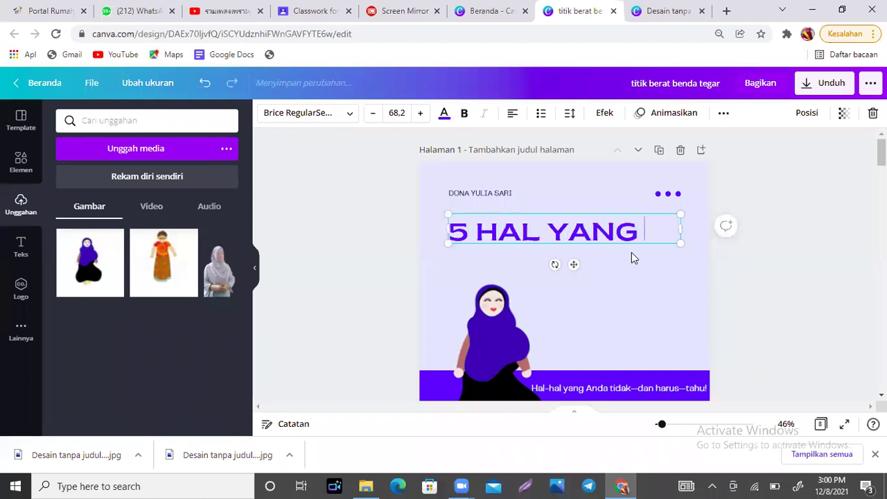
pyautogui.write('BISA')
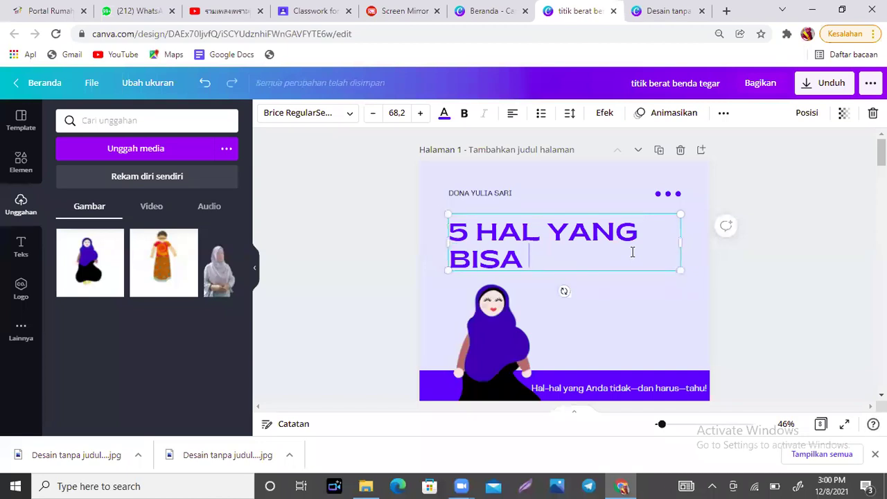
pyautogui.write(' DILA')
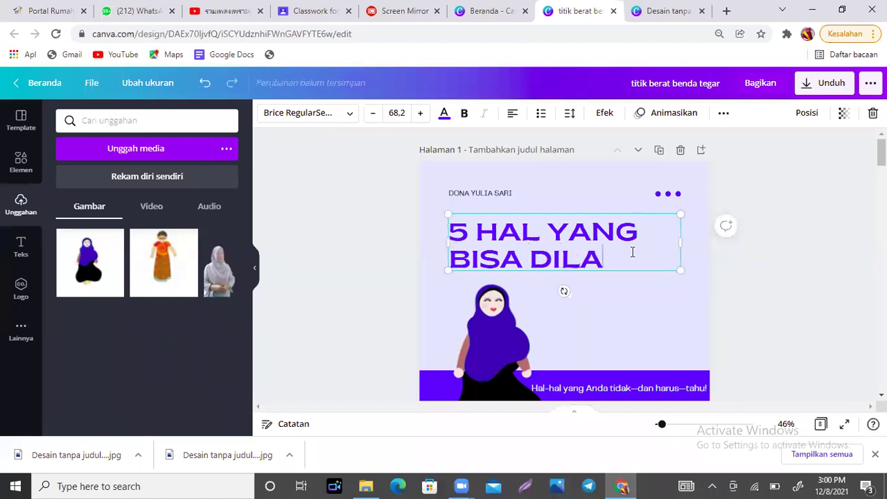
pyautogui.write('KUKAN')
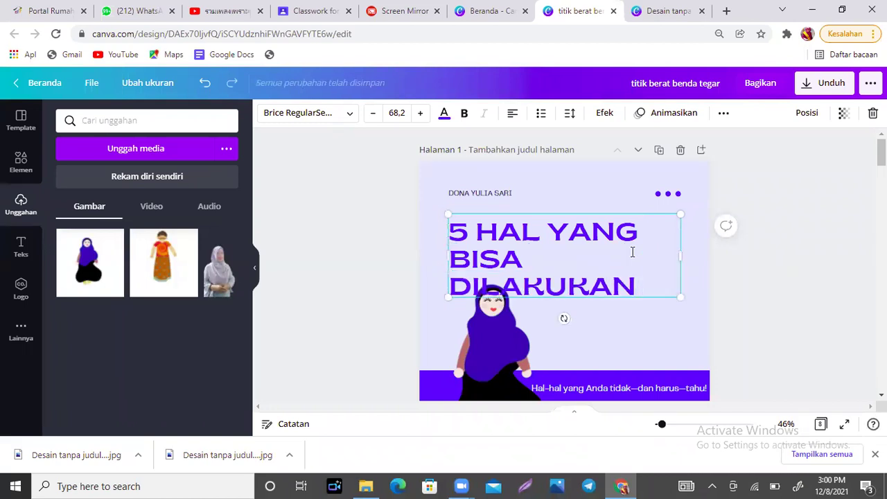
pyautogui.write(' S')
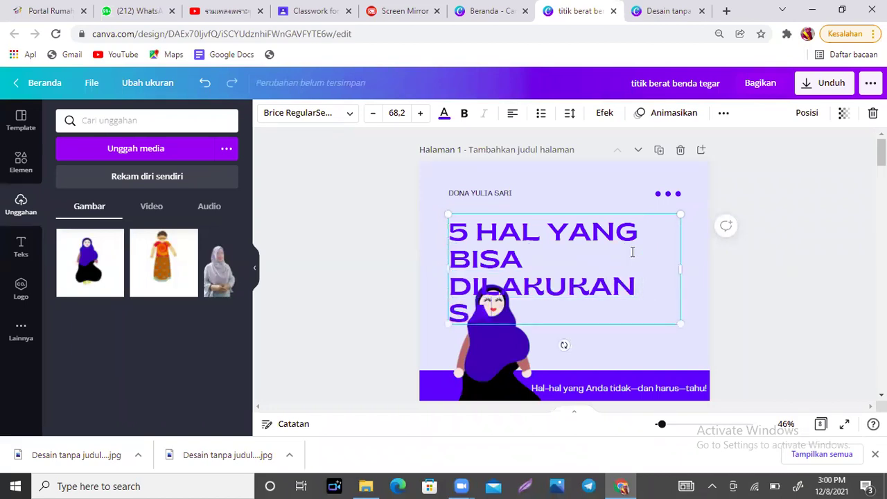
pyautogui.write('AAT LIBU')
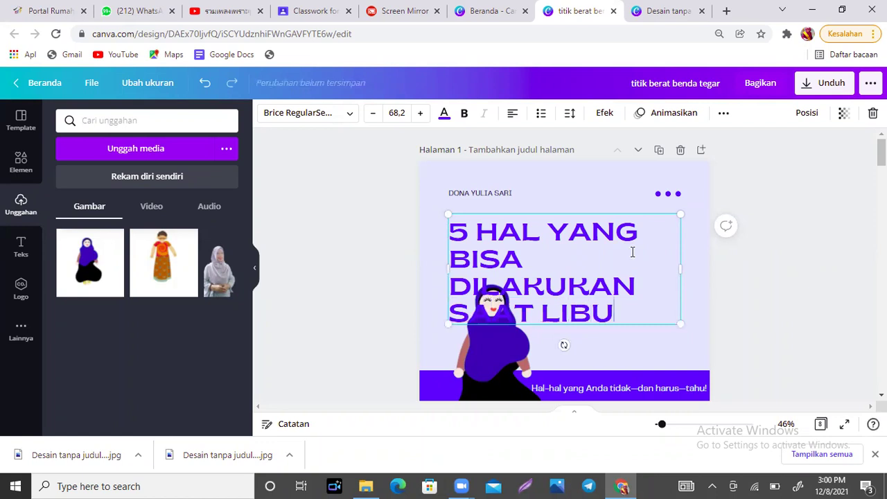
pyautogui.write('RAN TAHAR')
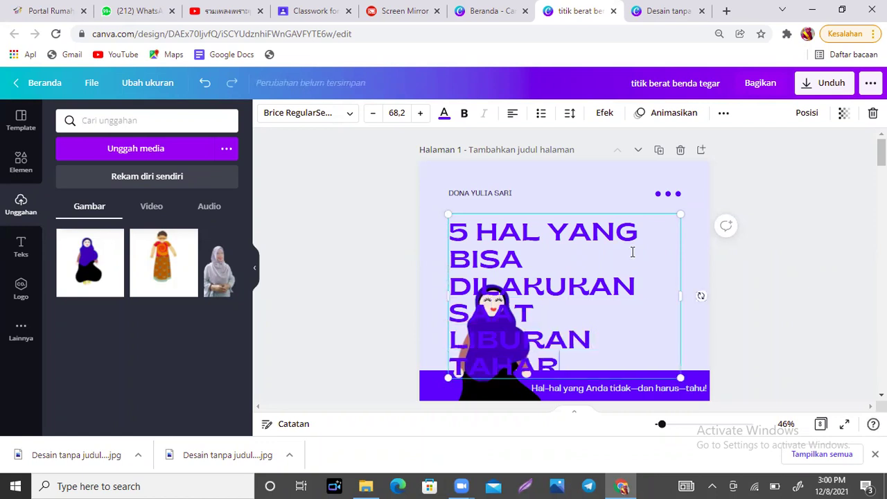
pyautogui.write('U TA')
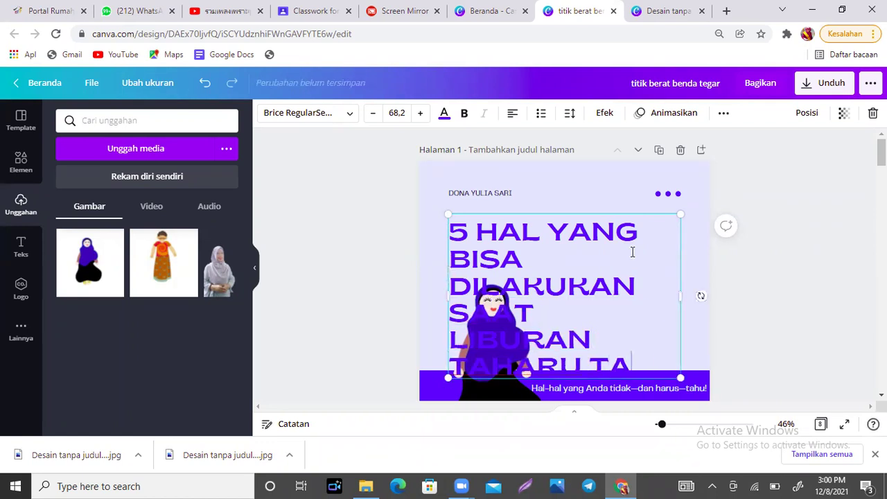
pyautogui.write('RI TIDAK')
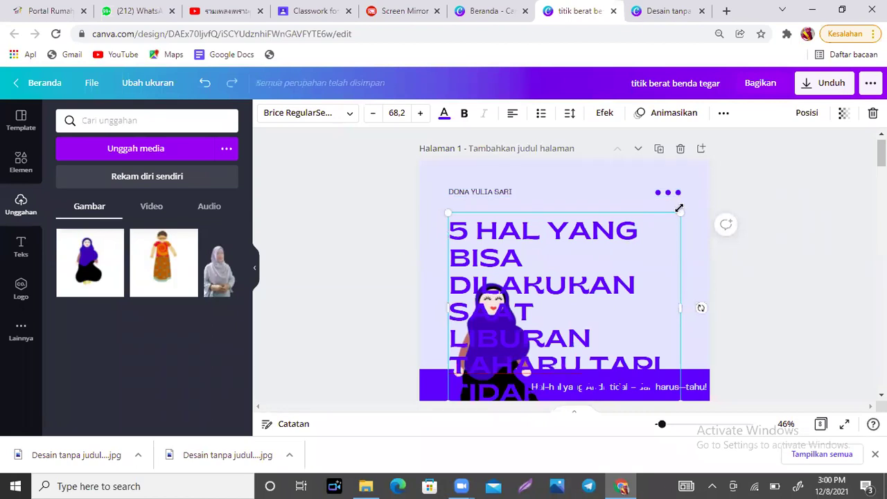
# Shrink the title, move it to the top-left, and narrow it to three lines.
pyautogui.moveTo(537, 299); pyautogui.dragTo(537, 298)
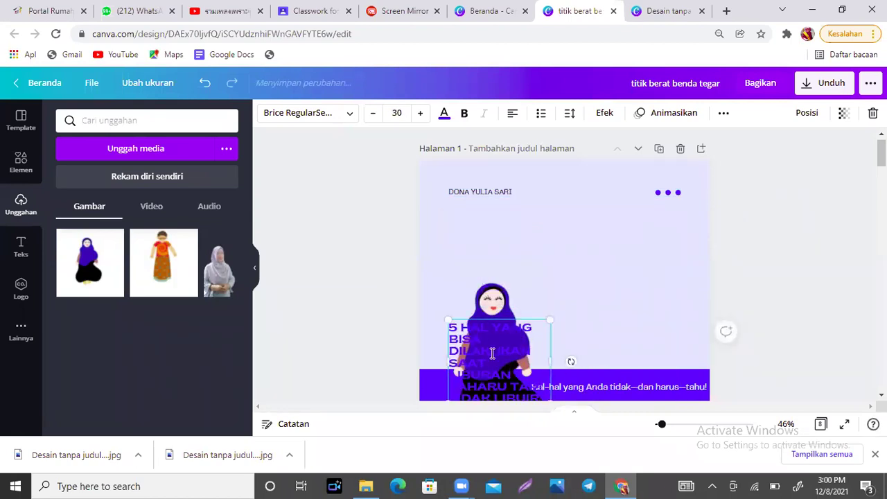
pyautogui.click(484, 357)
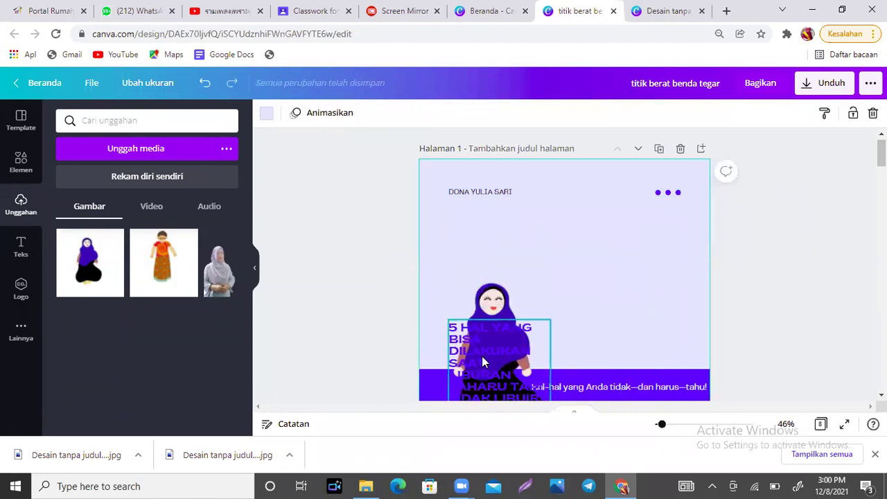
pyautogui.click(482, 356)
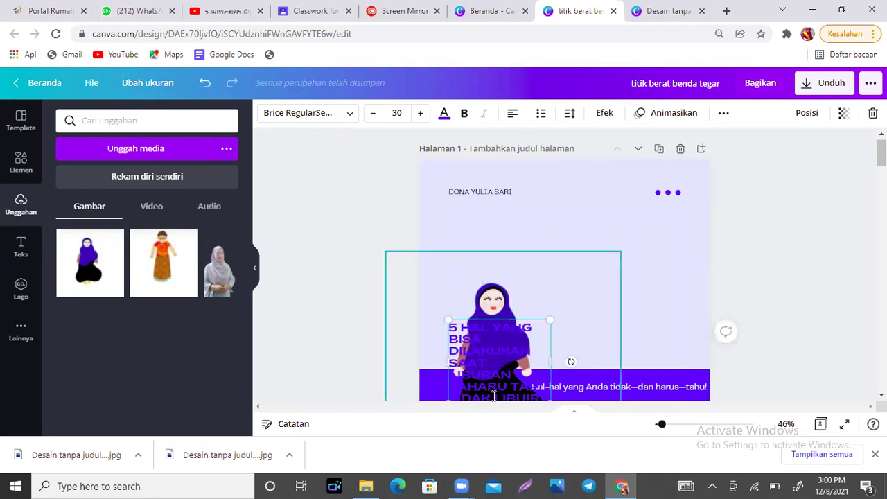
pyautogui.click(534, 351)
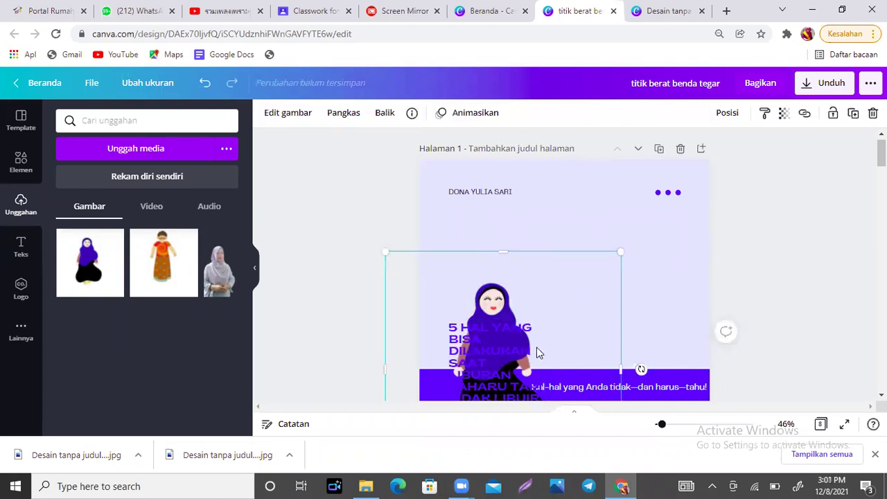
pyautogui.click(535, 367)
pyautogui.moveTo(513, 366); pyautogui.dragTo(705, 274)
pyautogui.moveTo(709, 220); pyautogui.dragTo(665, 226)
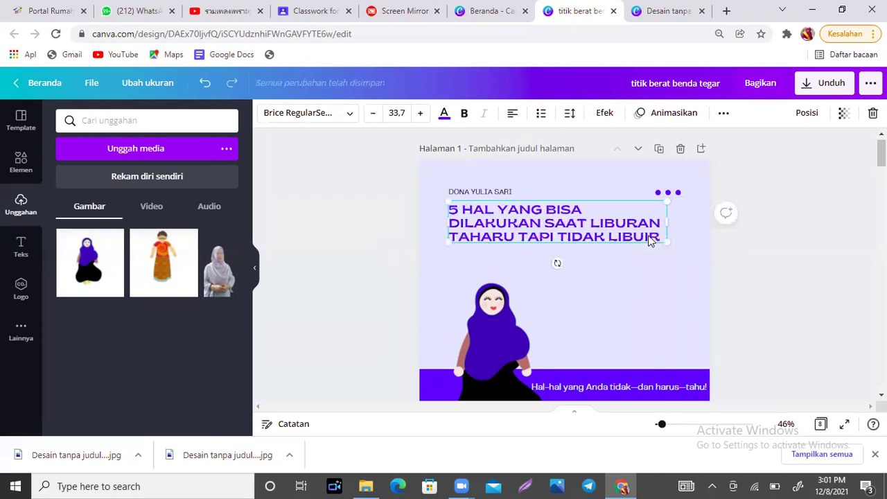
# Rewrite the title's ending to 'LIBURAN AKHIR SEMESTER TAPI DILARANG LIBUR'.
pyautogui.doubleClick(650, 236)
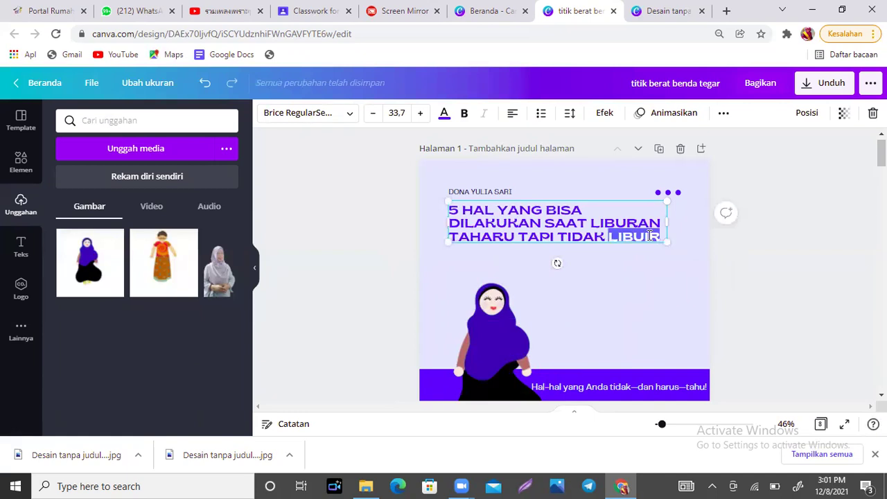
pyautogui.press('BackSpace')
pyautogui.press('BackSpace')
pyautogui.press('BackSpace')
pyautogui.press('BackSpace')
pyautogui.press('BackSpace')
pyautogui.press('BackSpace')
pyautogui.press('BackSpace')
pyautogui.press('BackSpace')
pyautogui.press('BackSpace')
pyautogui.press('BackSpace')
pyautogui.press('BackSpace')
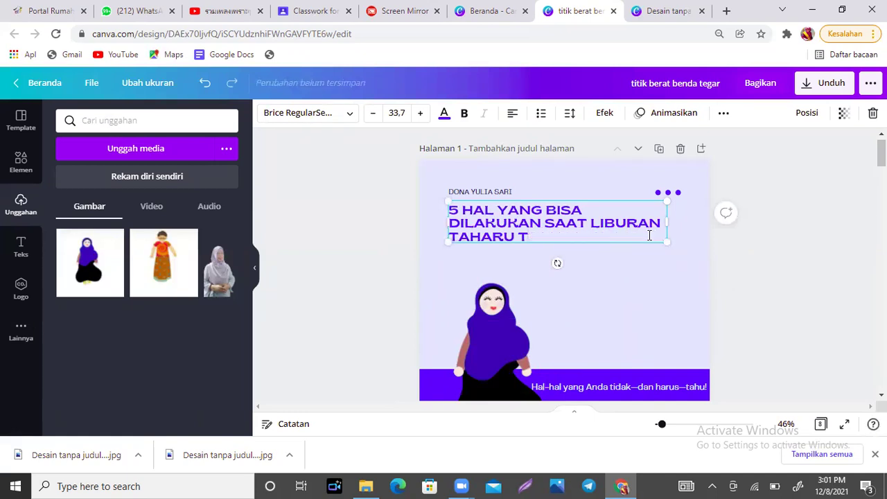
pyautogui.press('BackSpace')
pyautogui.press('BackSpace')
pyautogui.press('BackSpace')
pyautogui.press('BackSpace')
pyautogui.press('BackSpace')
pyautogui.press('BackSpace')
pyautogui.press('BackSpace')
pyautogui.press('BackSpace')
pyautogui.press('BackSpace')
pyautogui.press('BackSpace')
pyautogui.press('BackSpace')
pyautogui.write('AN')
pyautogui.write(' ASKHIR')
pyautogui.press('BackSpace')
pyautogui.press('BackSpace')
pyautogui.press('BackSpace')
pyautogui.press('BackSpace')
pyautogui.press('BackSpace')
pyautogui.write('KHIR SEMESTER TAPI DI')
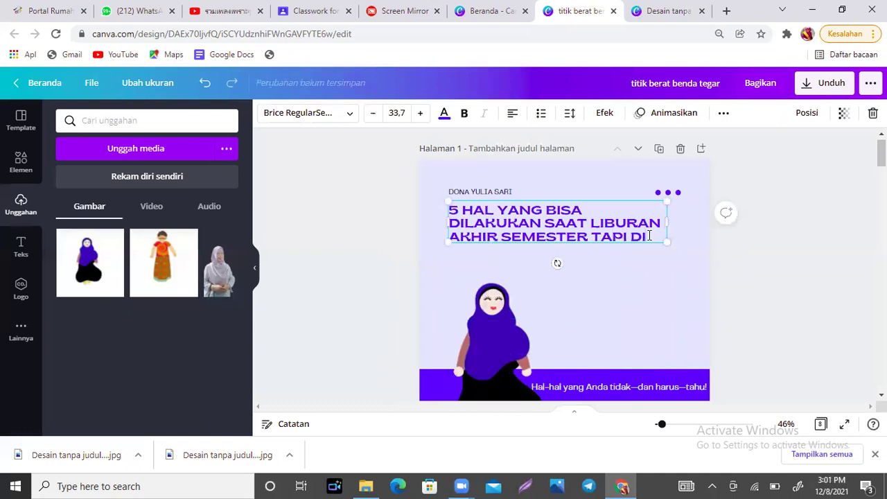
pyautogui.write('LARANG LIBUR')
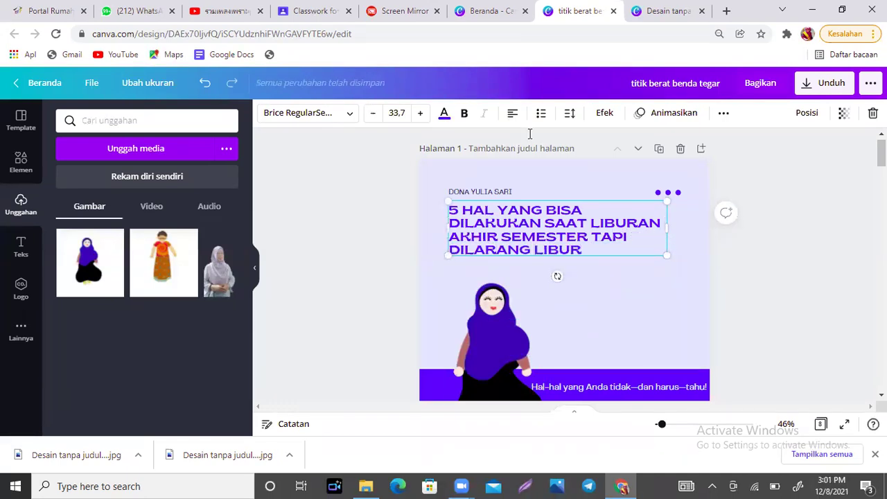
# Increase the title's line spacing to about 1.77.
pyautogui.click(569, 115)
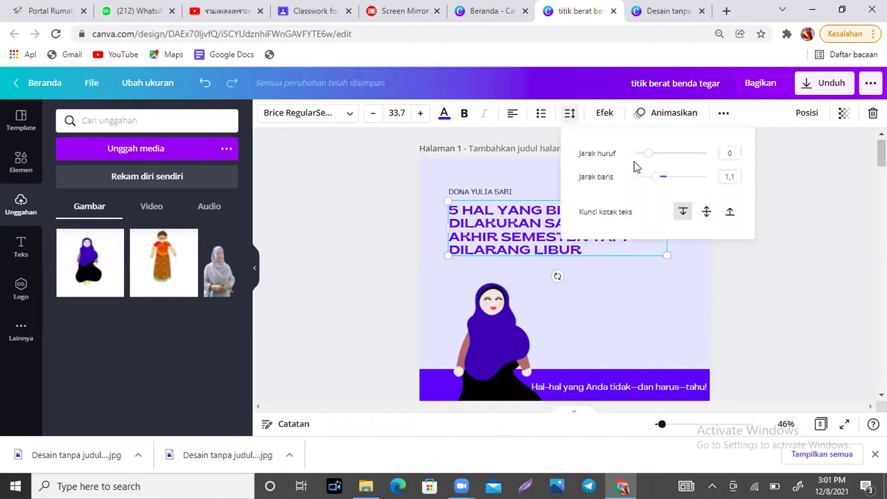
pyautogui.moveTo(658, 182); pyautogui.dragTo(681, 189)
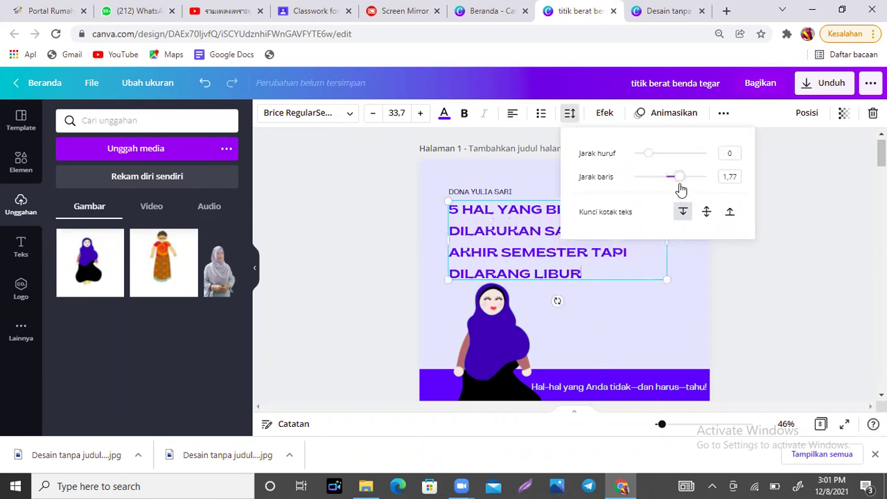
pyautogui.click(665, 335)
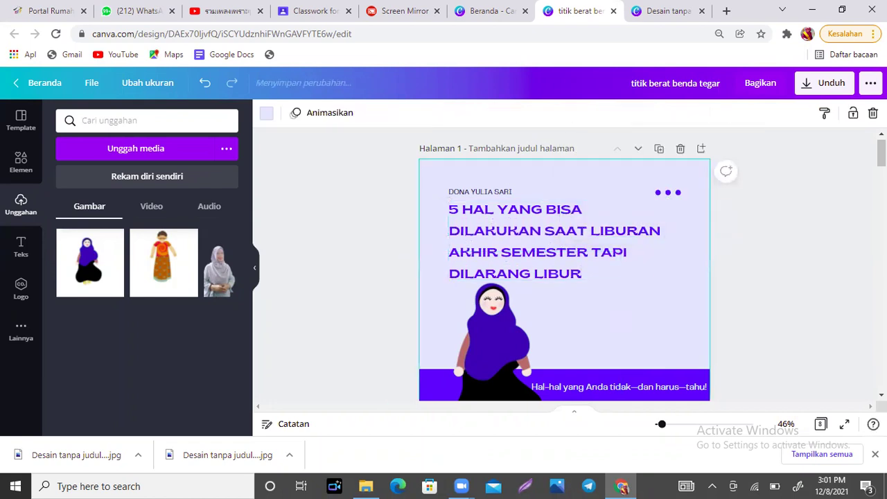
# Bold the purple-band tagline and replace its text with 'Hanya contoh'.
pyautogui.scroll(-3, 665, 334)
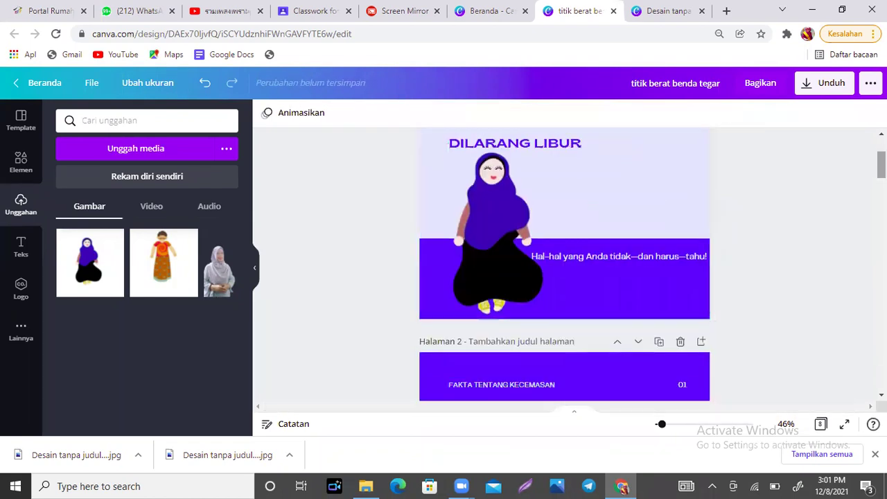
pyautogui.click(645, 258)
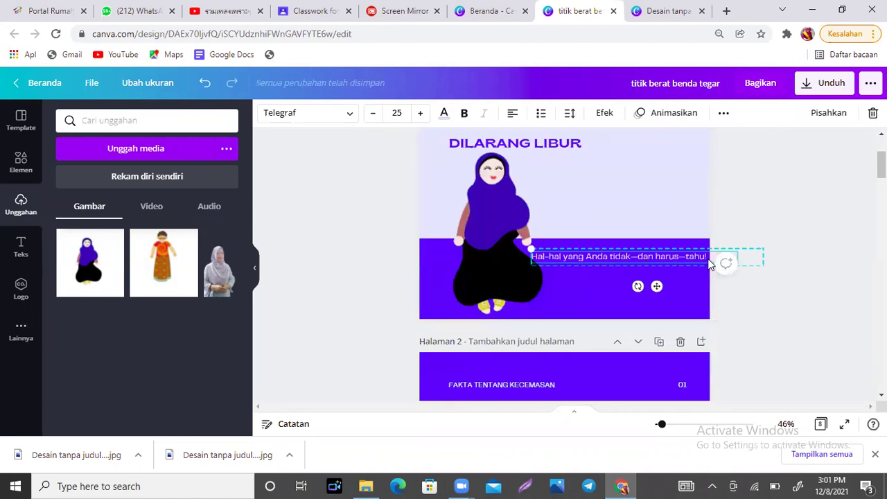
pyautogui.hotkey('ctrl', 'b')
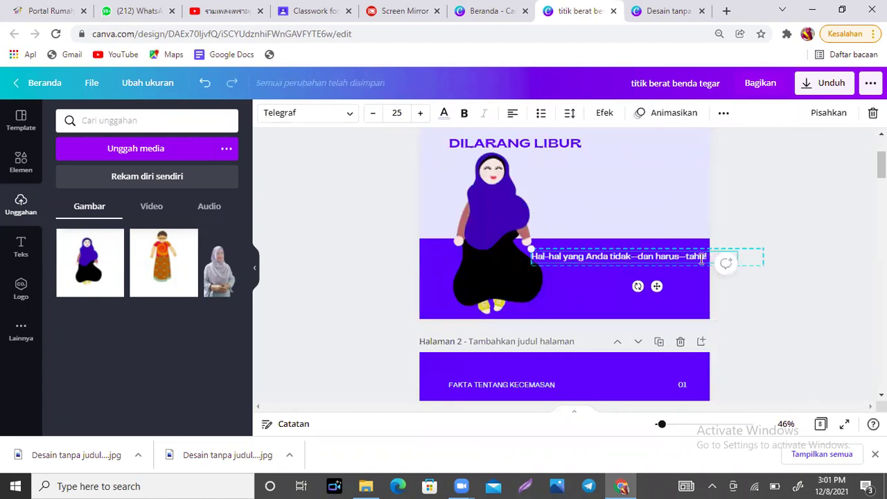
pyautogui.click(579, 257)
pyautogui.write('A')
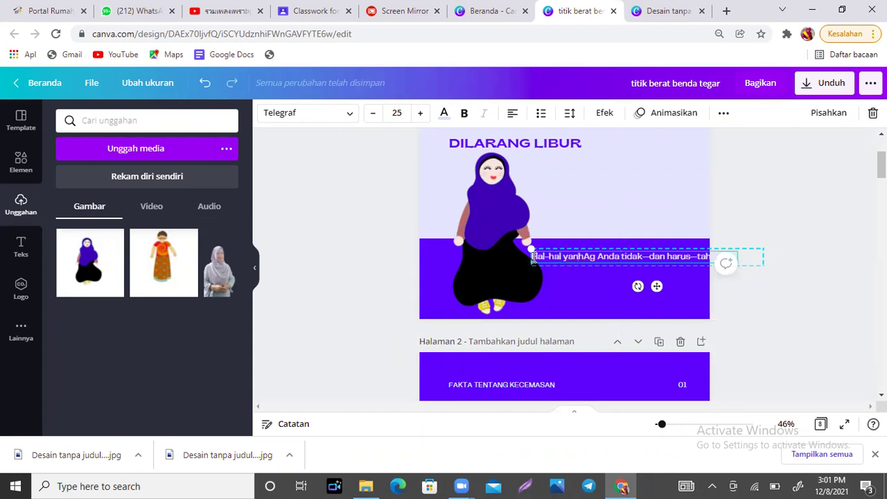
pyautogui.moveTo(533, 258); pyautogui.dragTo(709, 253)
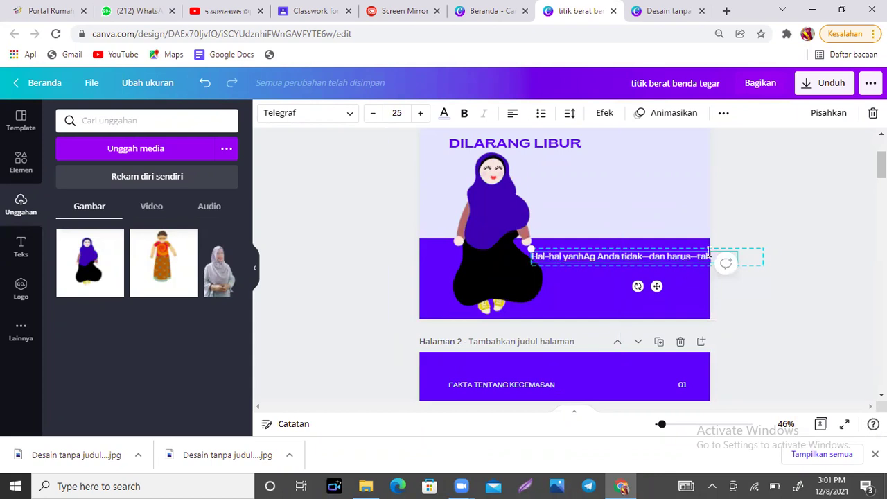
pyautogui.write('u')
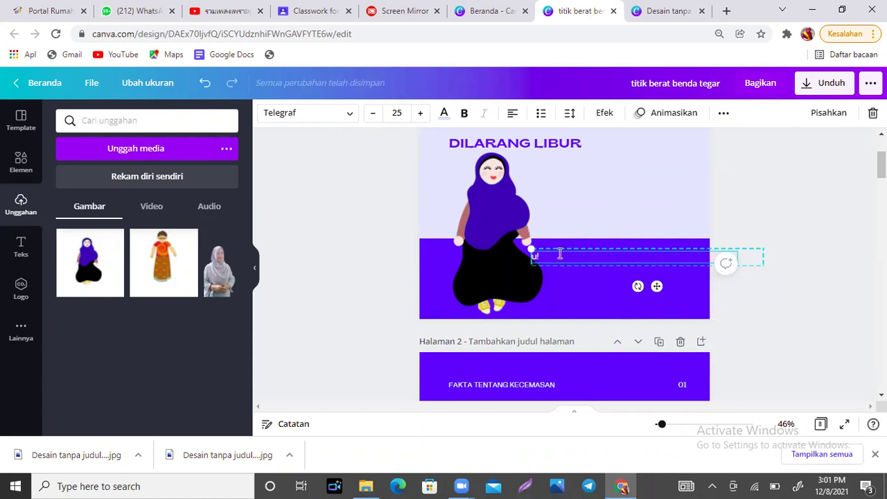
pyautogui.press('BackSpace')
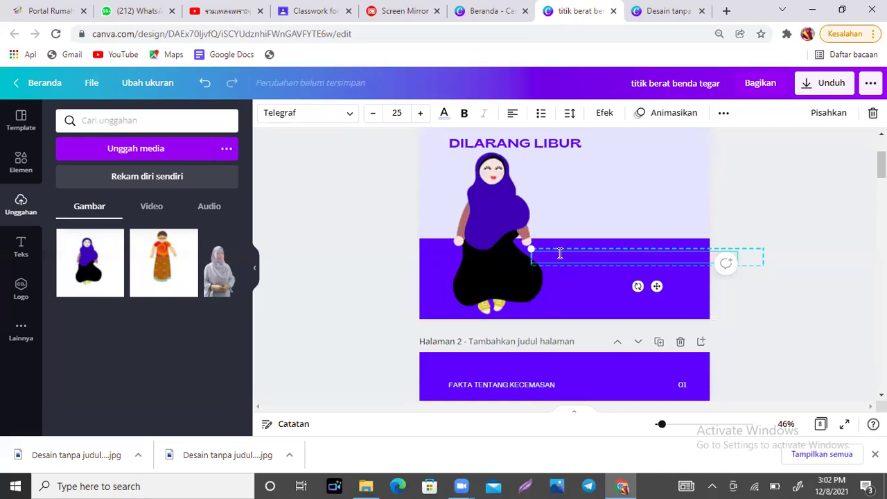
pyautogui.write('aria')
pyautogui.write(' contoh')
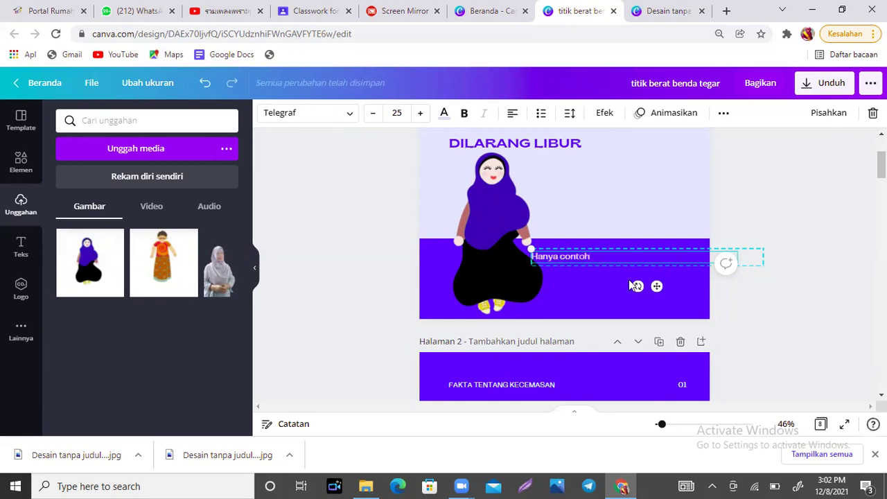
pyautogui.click(796, 312)
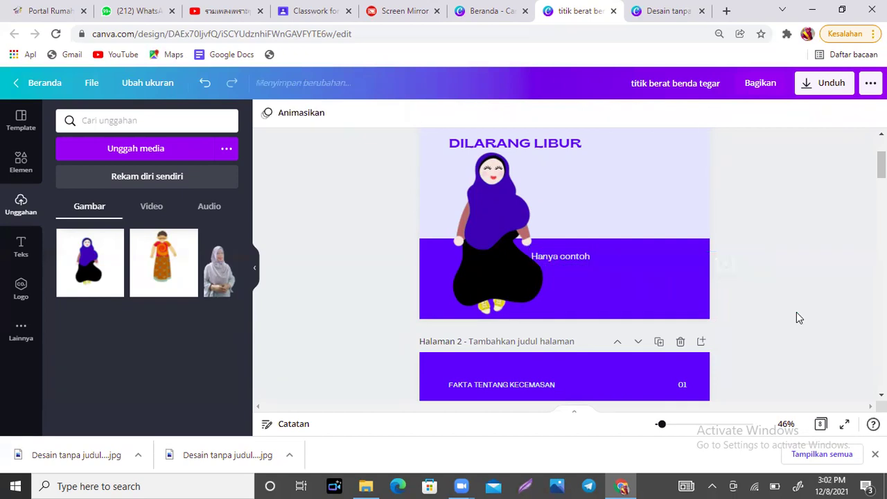
# Shift the girl figure slightly left and the 'Hanya contoh' text further right.
pyautogui.click(659, 276)
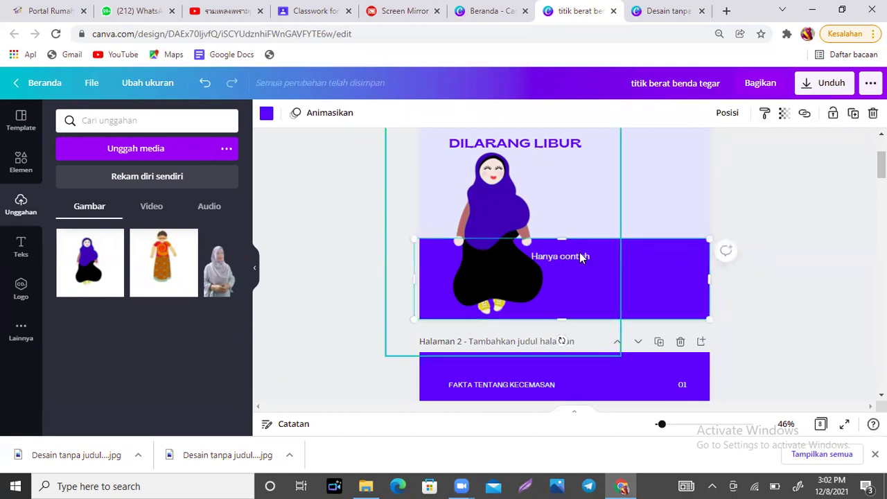
pyautogui.click(579, 252)
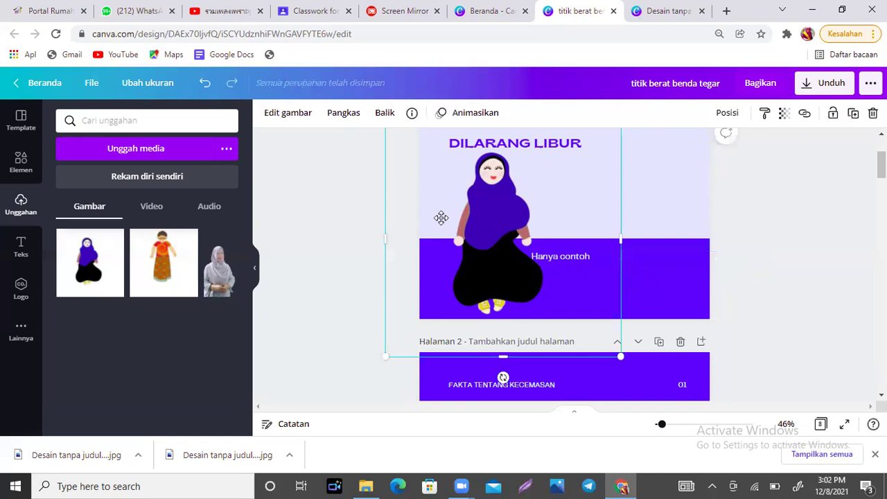
pyautogui.moveTo(493, 220); pyautogui.dragTo(438, 220)
pyautogui.moveTo(584, 258); pyautogui.dragTo(628, 256)
pyautogui.moveTo(438, 239); pyautogui.dragTo(481, 252)
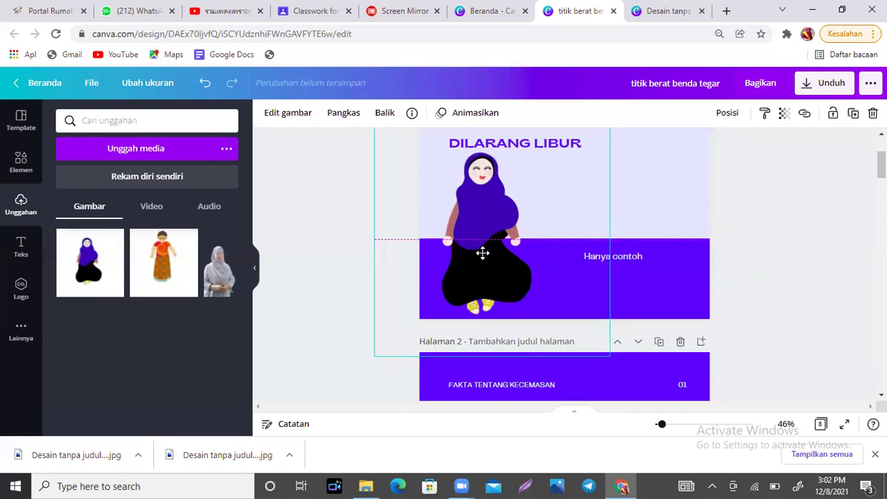
pyautogui.click(770, 256)
# Scroll through the carousel pages down to 'Pelajari lengkap tentang kecemasan!'.
pyautogui.scroll(3, 564, 263)
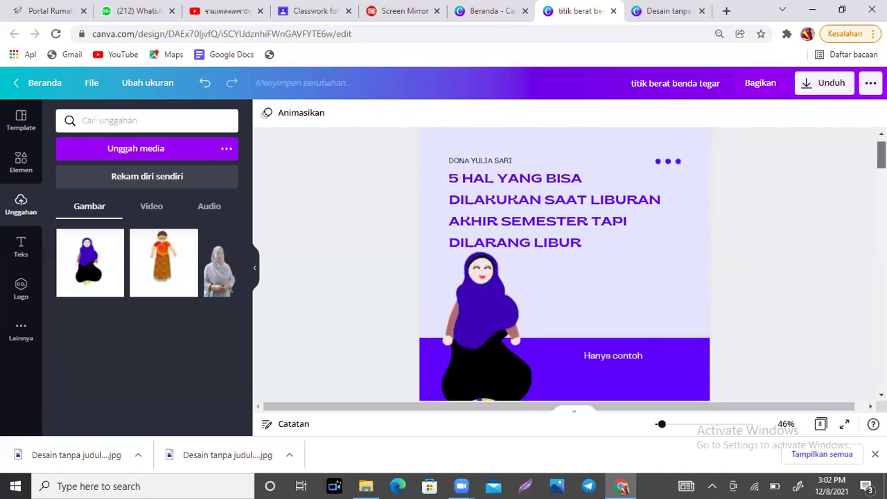
pyautogui.scroll(-1, 564, 263)
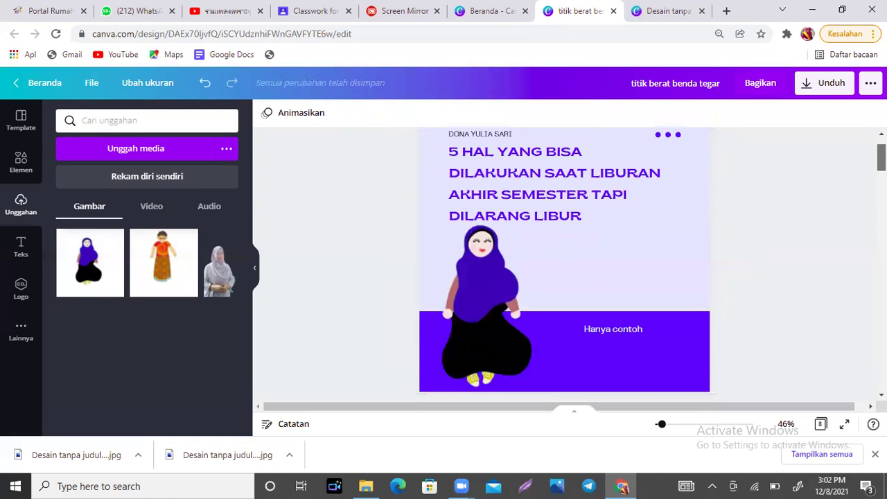
pyautogui.scroll(-4, 564, 264)
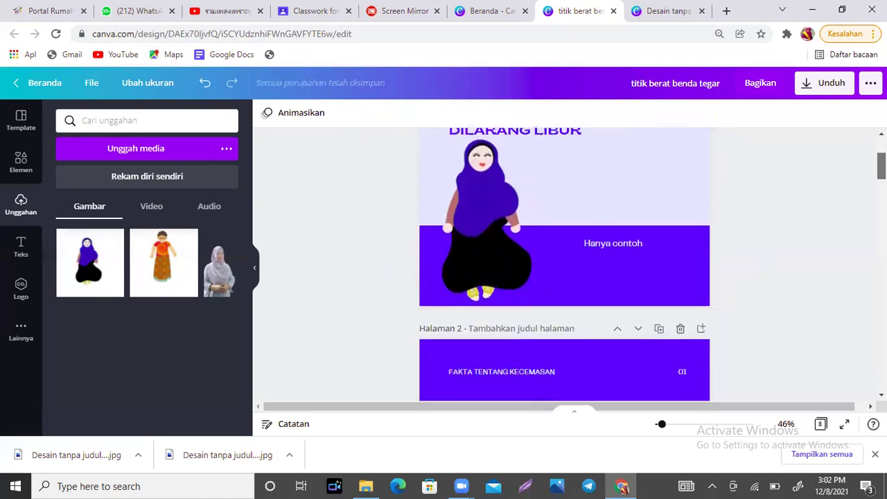
pyautogui.scroll(3, 564, 264)
pyautogui.scroll(2, 564, 263)
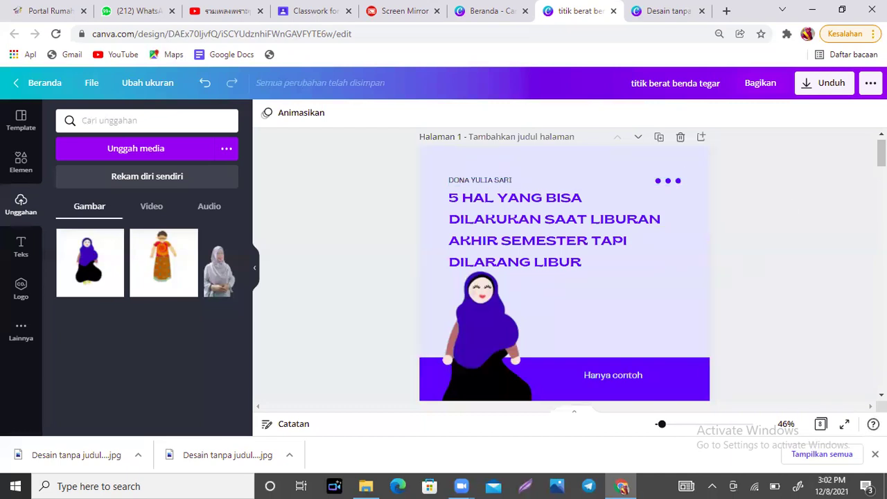
pyautogui.scroll(-5, 565, 264)
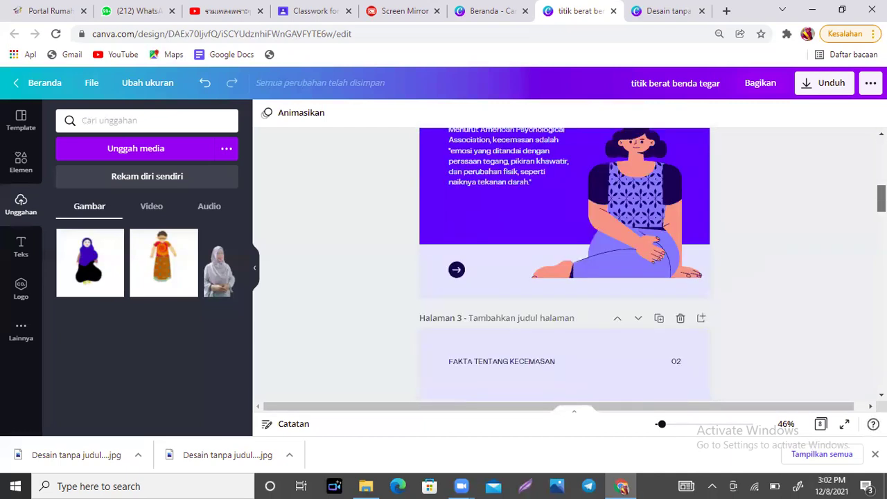
pyautogui.scroll(3, 564, 264)
pyautogui.scroll(-4, 564, 263)
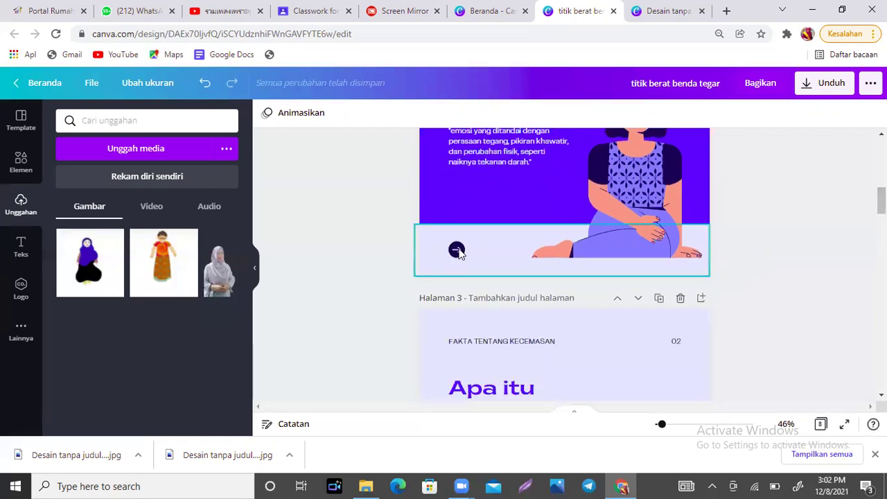
pyautogui.scroll(-3, 564, 263)
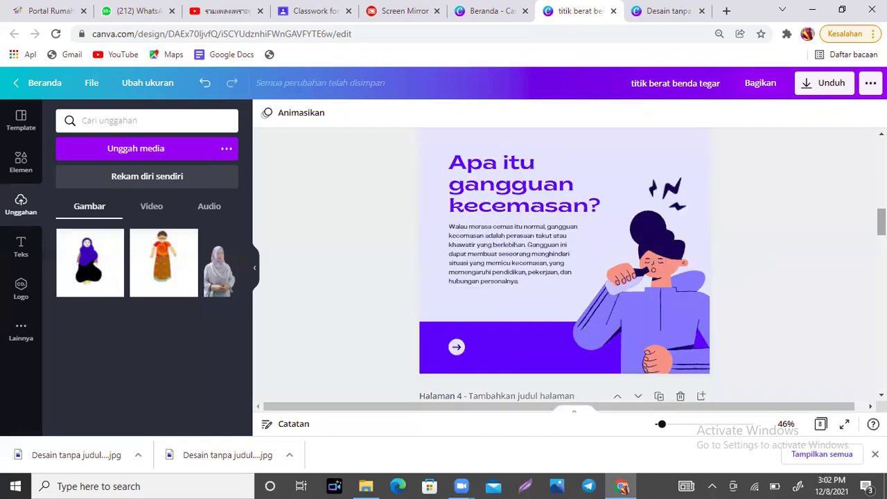
pyautogui.scroll(4, 565, 263)
pyautogui.scroll(6, 564, 264)
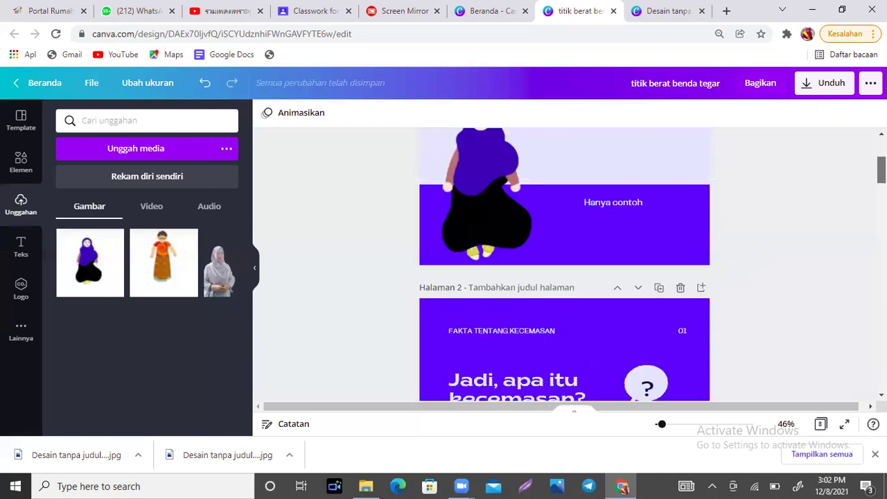
pyautogui.scroll(-1, 564, 263)
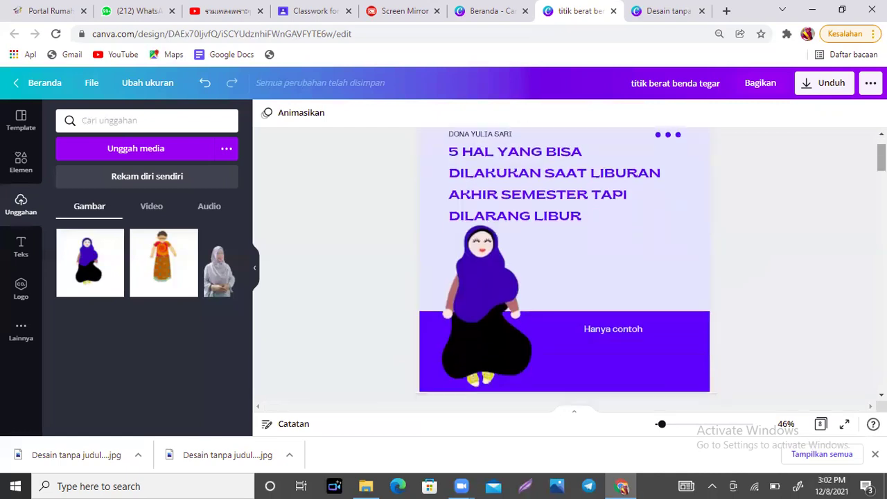
pyautogui.scroll(-3, 564, 263)
pyautogui.scroll(-6, 565, 264)
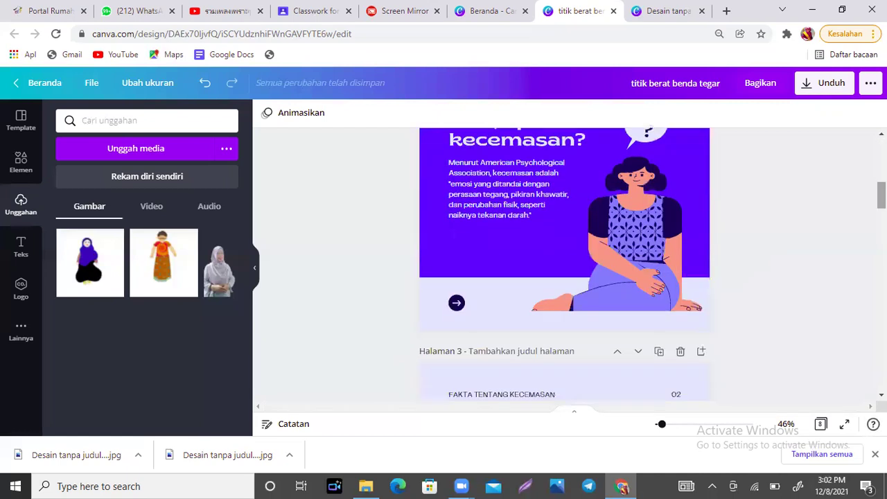
pyautogui.scroll(-6, 565, 264)
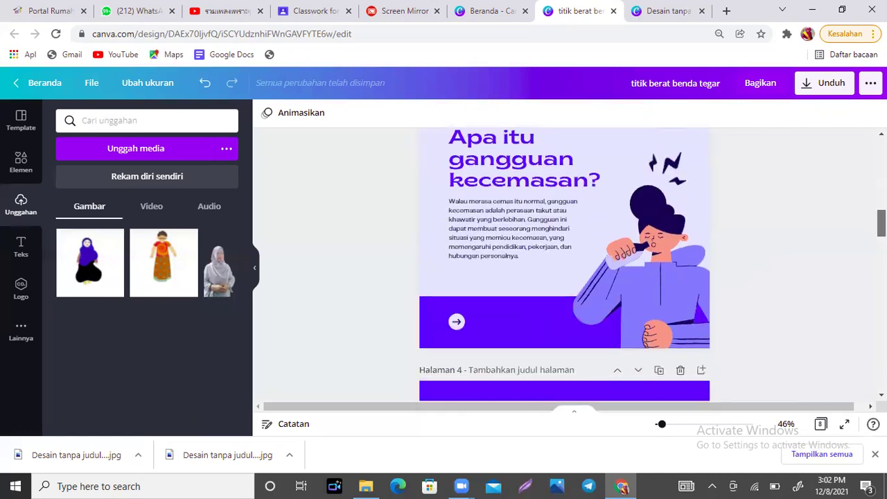
pyautogui.scroll(-6, 564, 264)
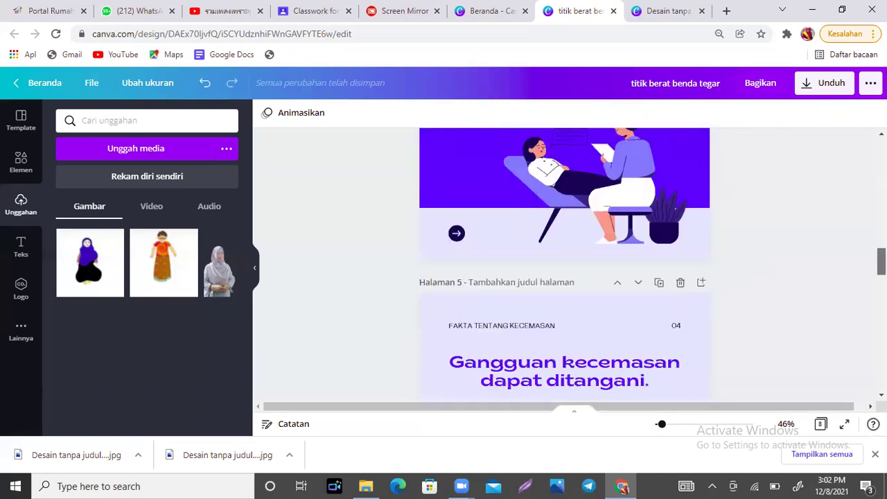
pyautogui.scroll(-6, 565, 263)
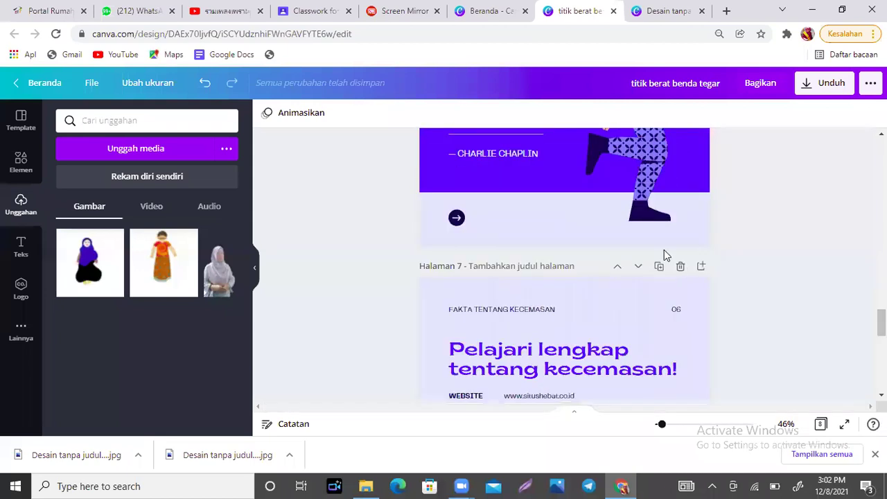
# Delete page 7, undoing an extra deletion so the Charlie Chaplin quote page stays.
pyautogui.click(681, 267)
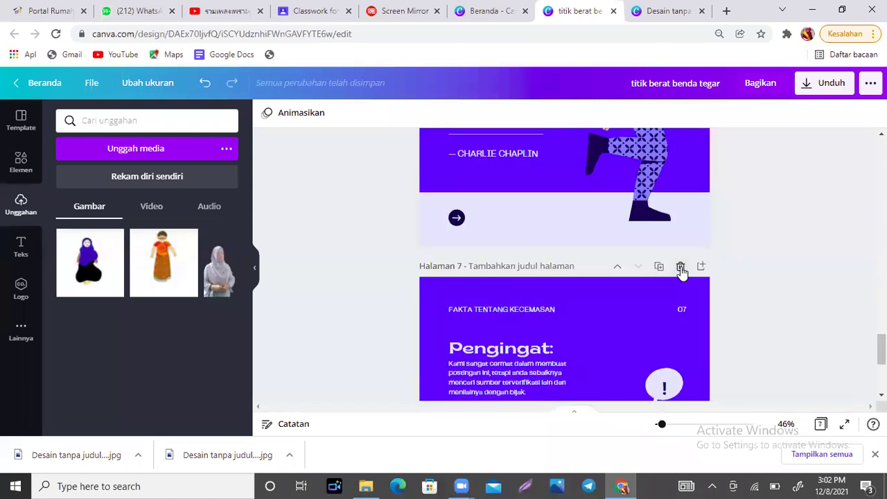
pyautogui.click(681, 268)
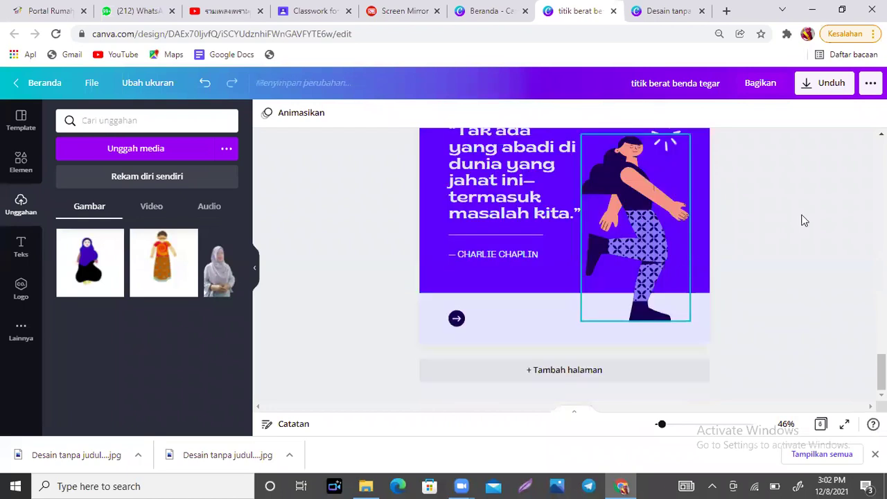
pyautogui.scroll(2, 880, 368)
pyautogui.scroll(2, 880, 363)
pyautogui.scroll(-4, 880, 364)
pyautogui.scroll(1, 880, 364)
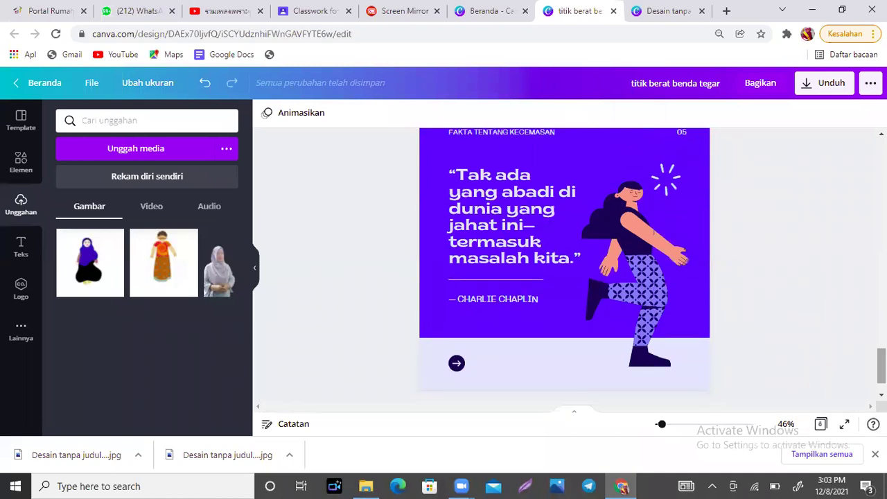
pyautogui.hotkey('ctrl', 'z')
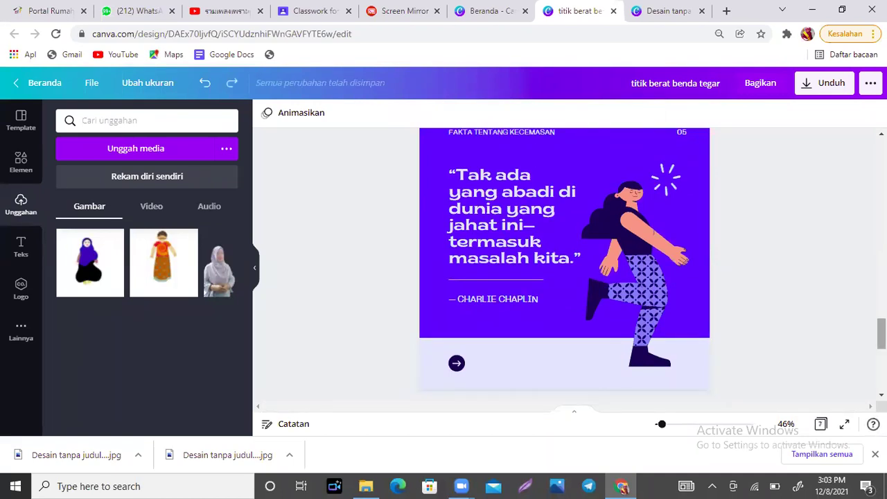
pyautogui.scroll(-3, 880, 363)
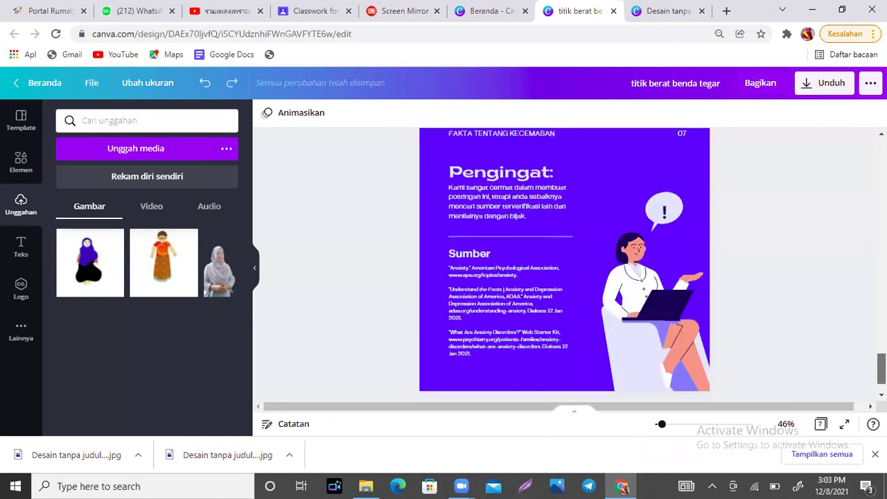
pyautogui.scroll(4, 881, 364)
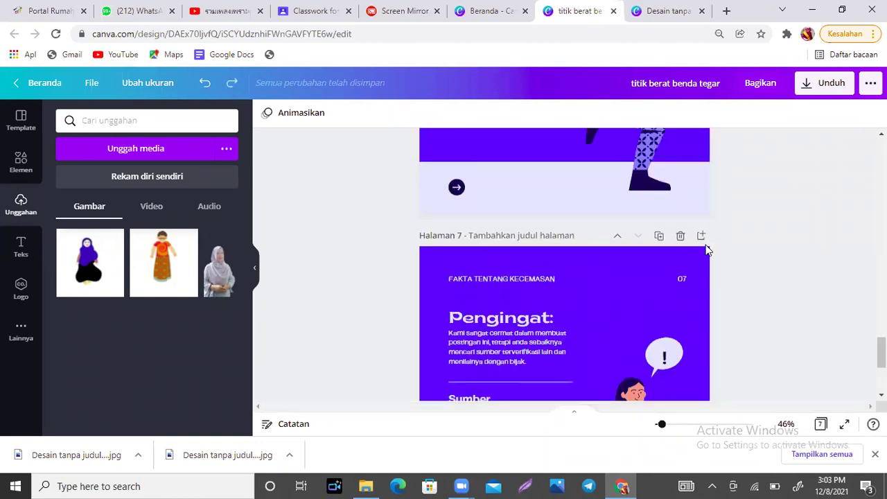
pyautogui.click(681, 236)
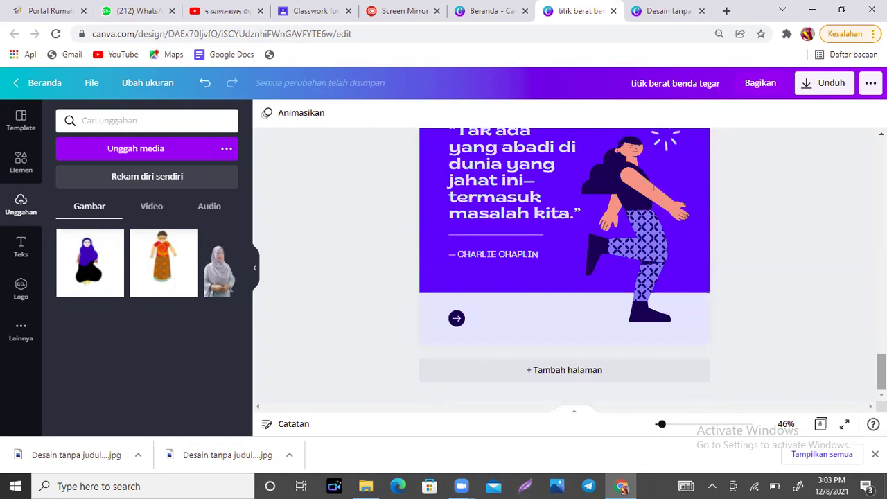
pyautogui.scroll(5, 565, 264)
pyautogui.scroll(5, 565, 263)
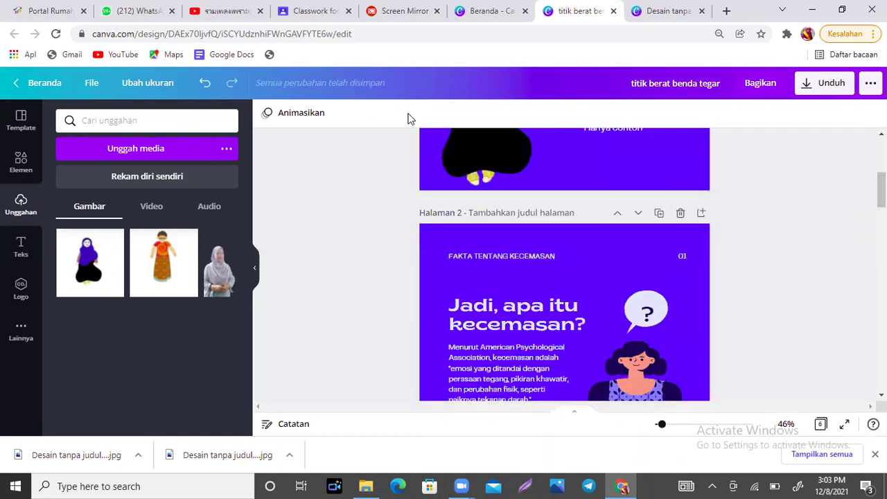
# Scroll back up and select page 2, the 'Jadi, apa itu kecemasan?' slide.
pyautogui.scroll(3, 565, 263)
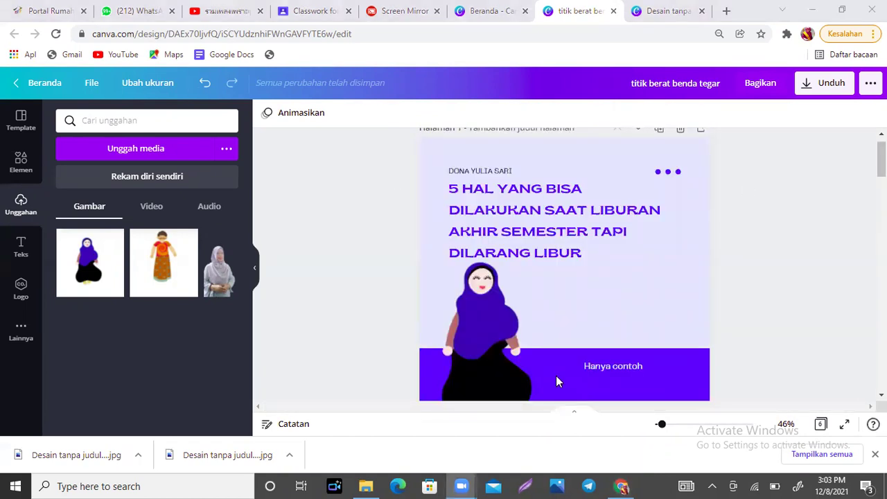
pyautogui.click(795, 287)
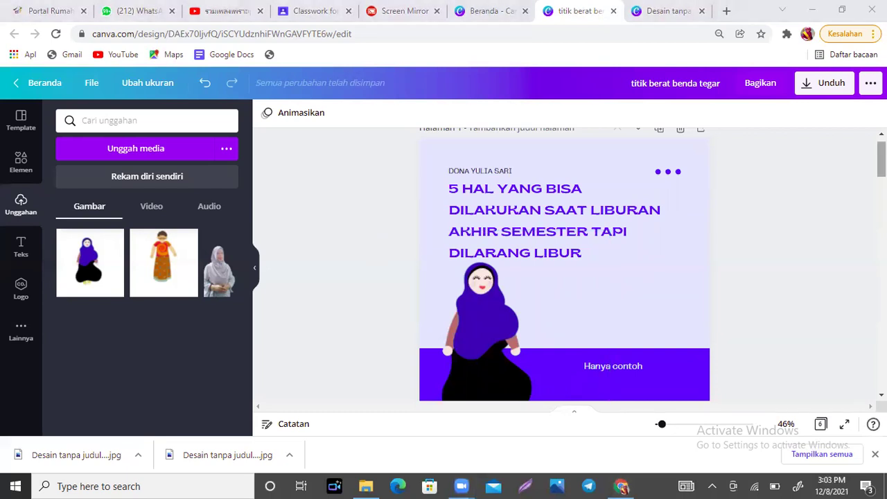
pyautogui.scroll(-5, 545, 177)
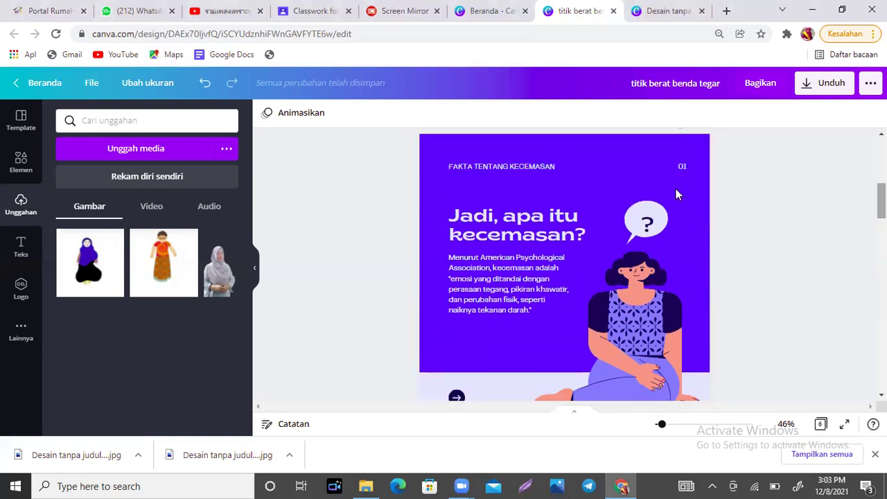
pyautogui.click(569, 160)
# Replace page 2's 'FAKTA TENTANG KECEMASAN' label with 'DI SEKOLAH'.
pyautogui.click(562, 162)
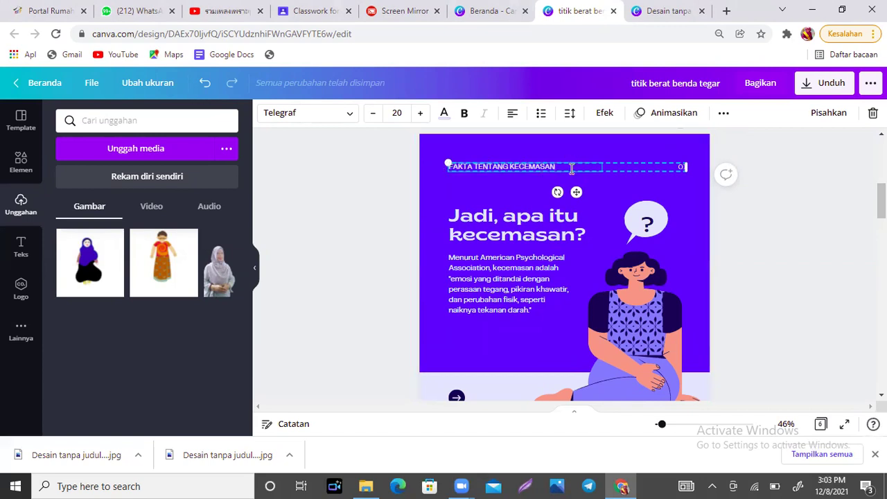
pyautogui.press('BackSpace')
pyautogui.press('BackSpace')
pyautogui.press('BackSpace')
pyautogui.press('BackSpace')
pyautogui.press('BackSpace')
pyautogui.press('BackSpace')
pyautogui.press('BackSpace')
pyautogui.press('BackSpace')
pyautogui.press('BackSpace')
pyautogui.press('BackSpace')
pyautogui.press('BackSpace')
pyautogui.press('BackSpace')
pyautogui.press('BackSpace')
pyautogui.press('BackSpace')
pyautogui.press('BackSpace')
pyautogui.press('BackSpace')
pyautogui.press('BackSpace')
pyautogui.press('BackSpace')
pyautogui.press('BackSpace')
pyautogui.press('BackSpace')
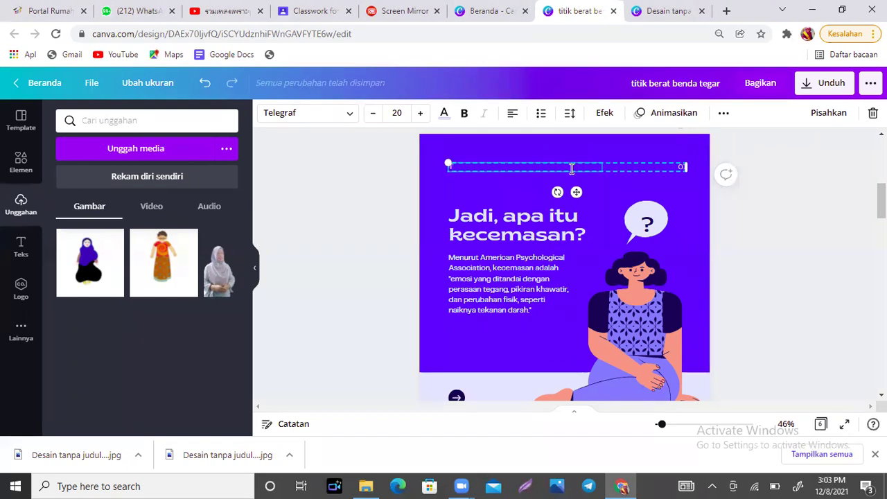
pyautogui.write('DI SEKOLAH')
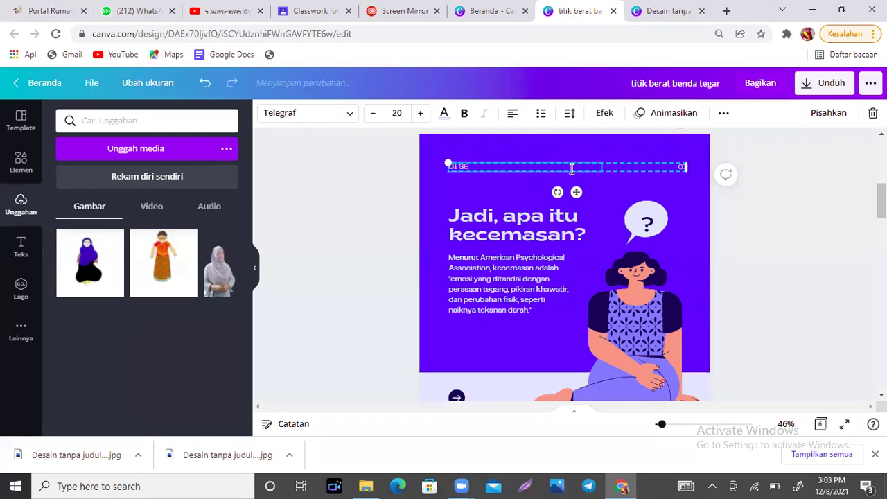
# Change page 2's big heading to 'Meningkatkan Literasi'.
pyautogui.click(582, 240)
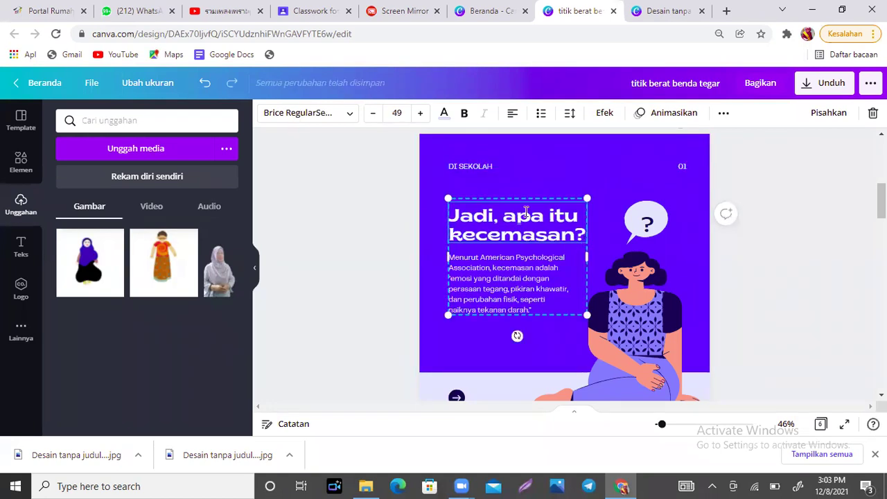
pyautogui.click(454, 215)
pyautogui.write('m')
pyautogui.press('BackSpace')
pyautogui.hotkey('ctrl', 'a')
pyautogui.write('Men')
pyautogui.press('BackSpace')
pyautogui.press('BackSpace')
pyautogui.press('BackSpace')
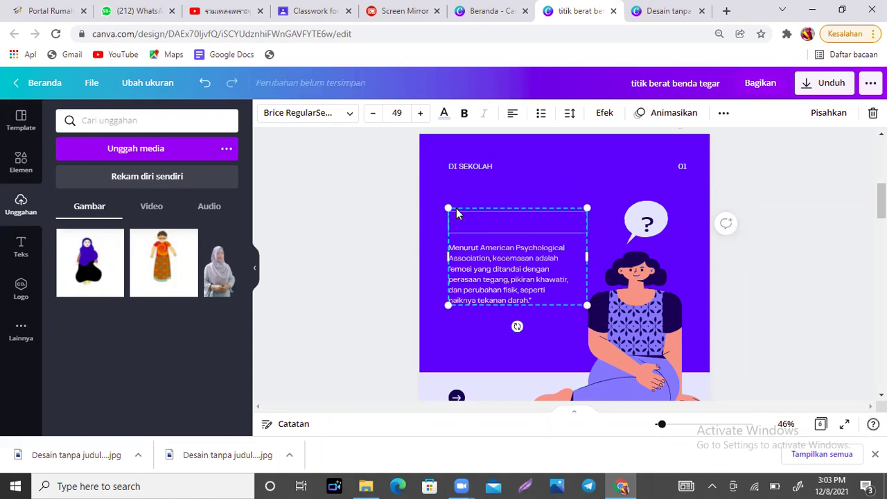
pyautogui.write('m')
pyautogui.press('BackSpace')
pyautogui.write('Meningka')
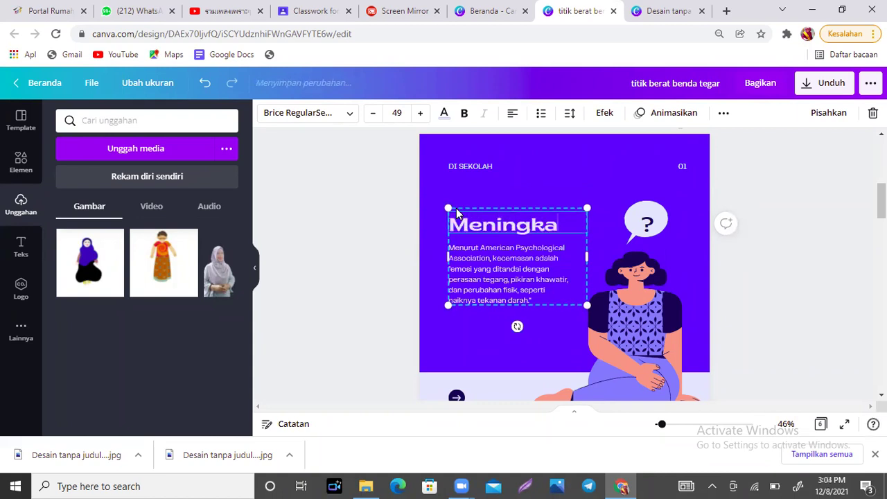
pyautogui.write('tkan Lit')
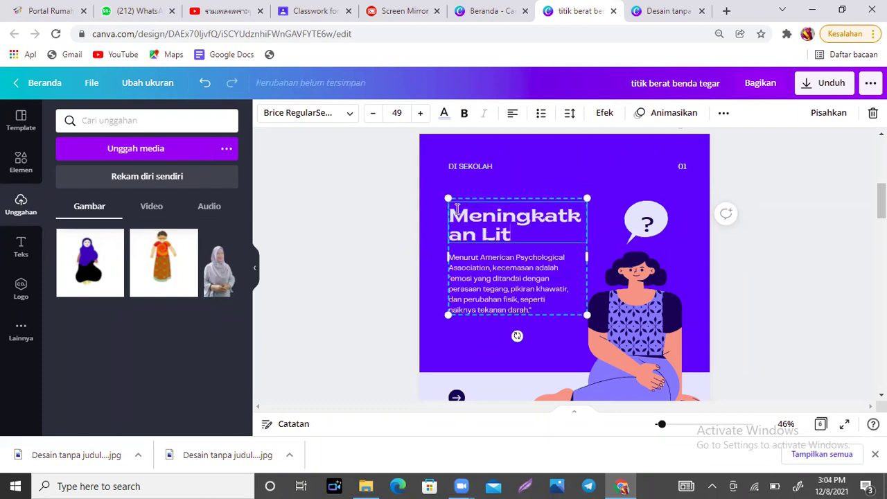
pyautogui.write('erasi di')
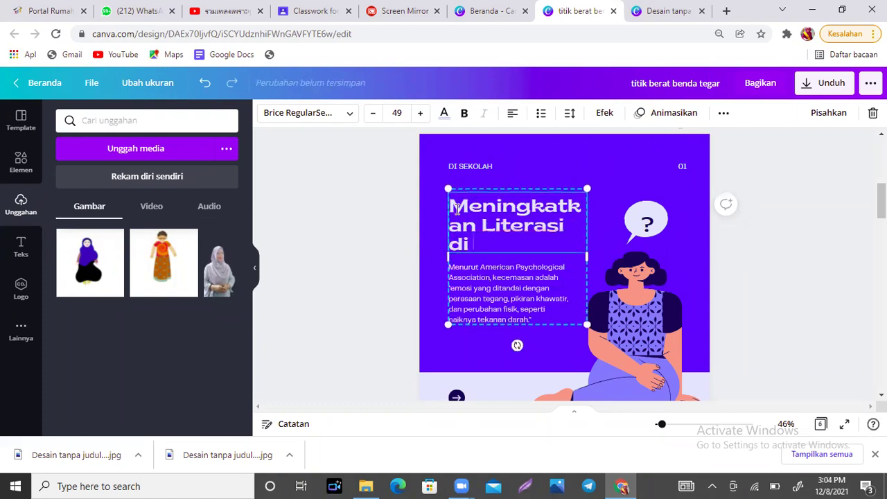
pyautogui.press('BackSpace')
pyautogui.press('BackSpace')
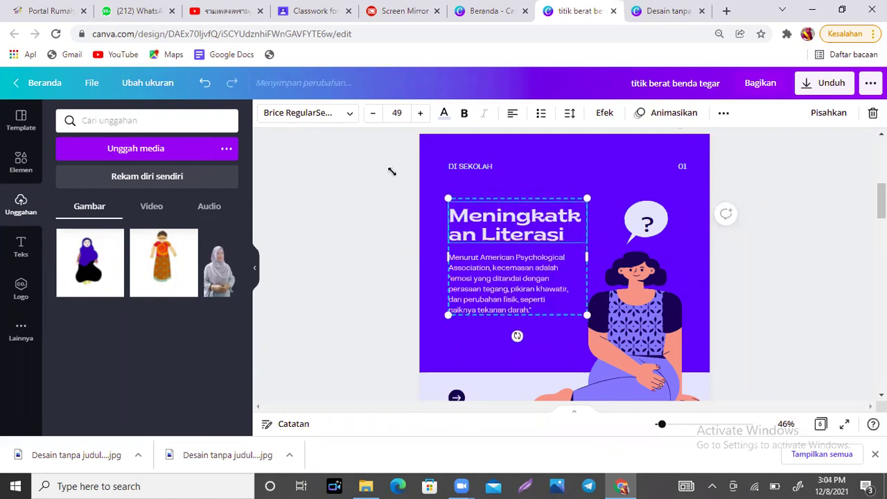
# Clear page 2's old body paragraph, then widen the title and move it higher.
pyautogui.click(539, 309)
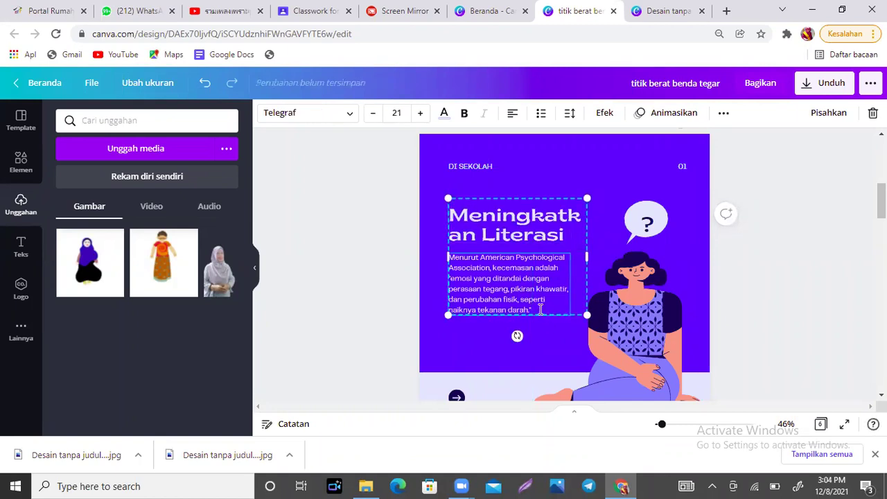
pyautogui.click(452, 257)
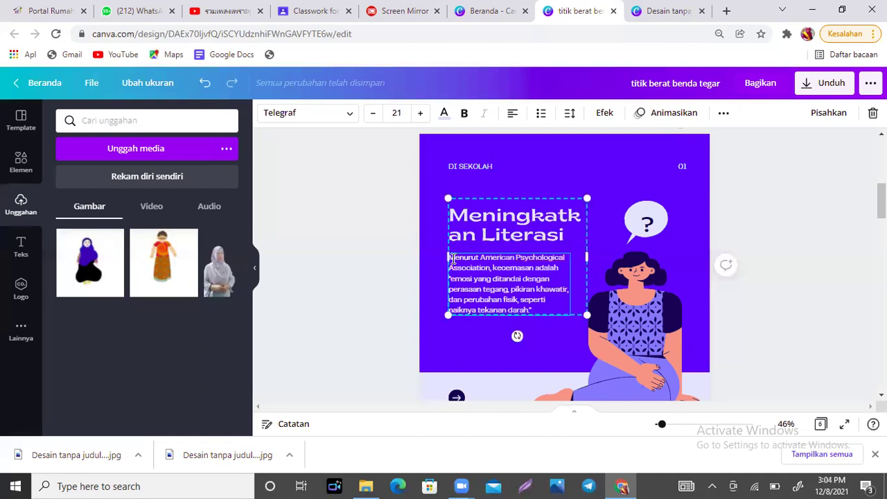
pyautogui.write('G')
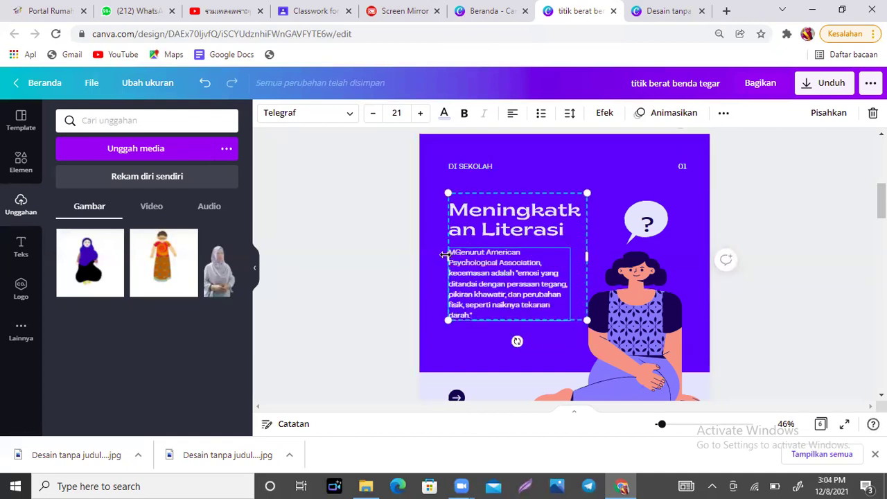
pyautogui.hotkey('ctrl', 'shift', 'End')
pyautogui.press('Delete')
pyautogui.press('BackSpace')
pyautogui.hotkey('ctrl', 'BackSpace')
pyautogui.hotkey('ctrl', 'BackSpace')
pyautogui.press('BackSpace')
pyautogui.press('BackSpace')
pyautogui.press('BackSpace')
pyautogui.press('BackSpace')
pyautogui.press('BackSpace')
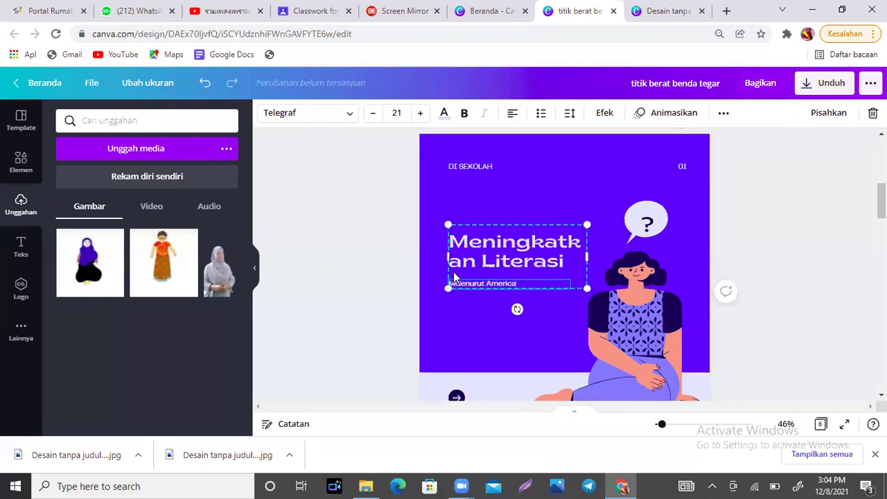
pyautogui.hotkey('ctrl', 'BackSpace')
pyautogui.hotkey('ctrl', 'BackSpace')
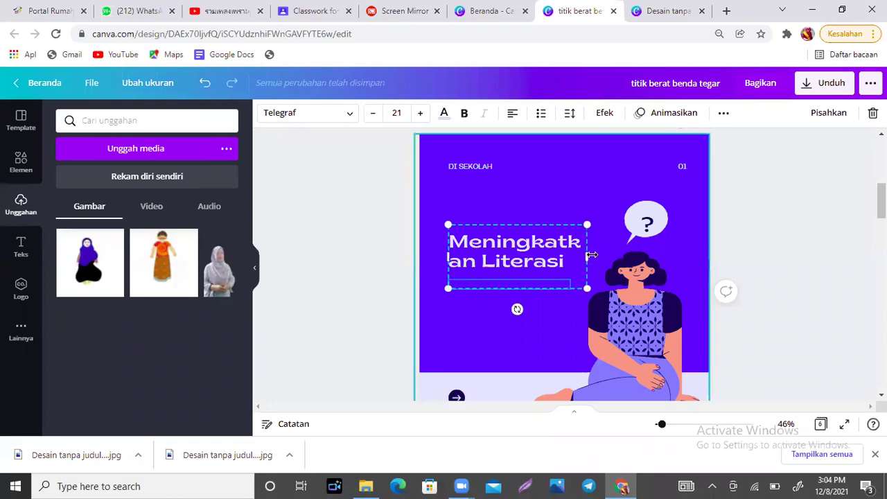
pyautogui.moveTo(601, 258); pyautogui.dragTo(623, 257)
pyautogui.moveTo(504, 276); pyautogui.dragTo(501, 235)
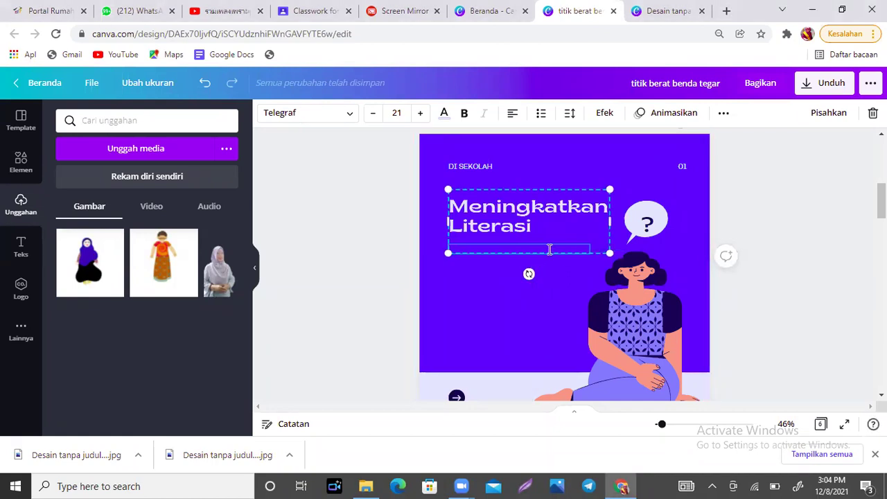
# Type the new paragraph 'Gunakan perpustakaan sebagai sahabat untuk siswa dan guru meningkatkan literasi…'.
pyautogui.write('Gunakan perpustakaan')
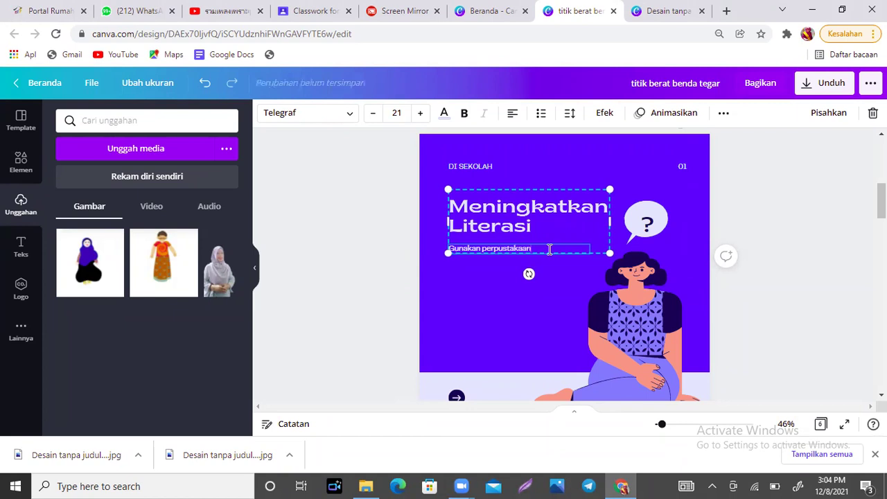
pyautogui.write(' sebagai sahabat untuk')
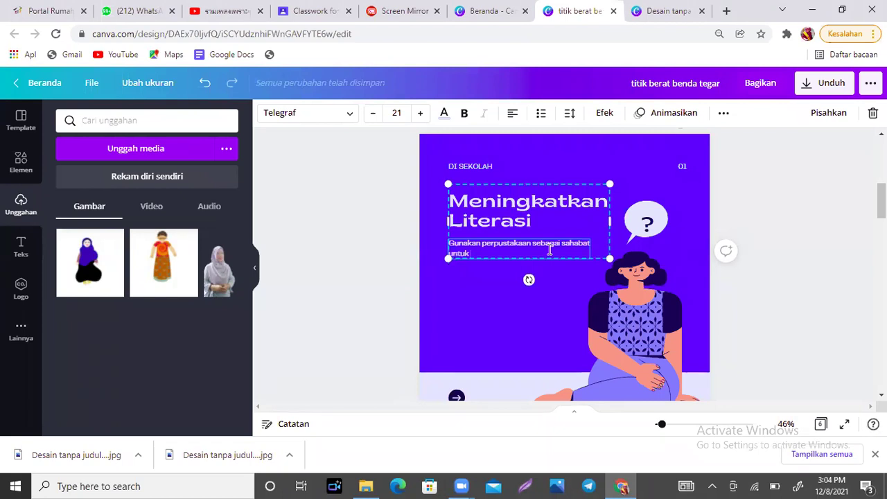
pyautogui.write(' siswa dan guru meningkatka')
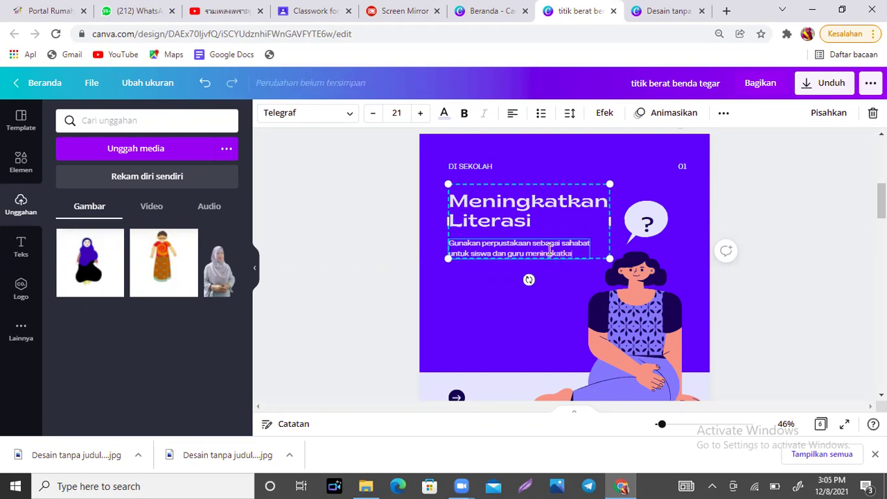
pyautogui.write('erasi dan membaca banyak hal yang s')
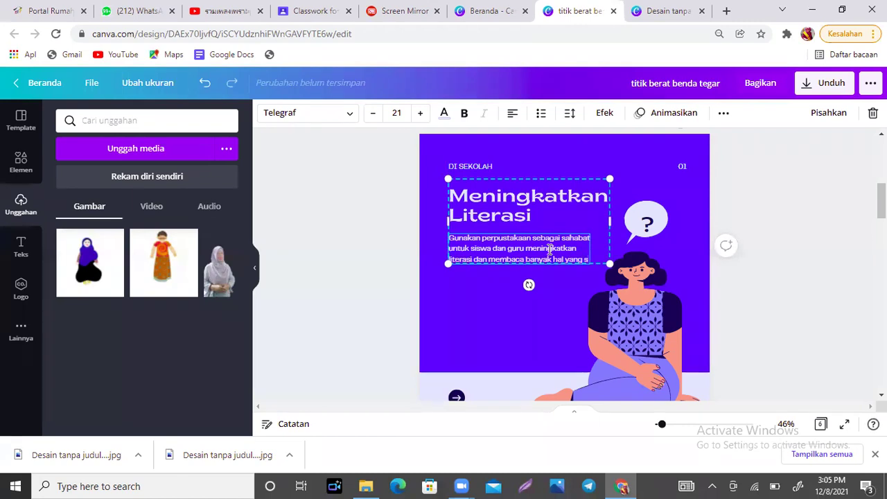
pyautogui.write('elama ini sepertinya sangat')
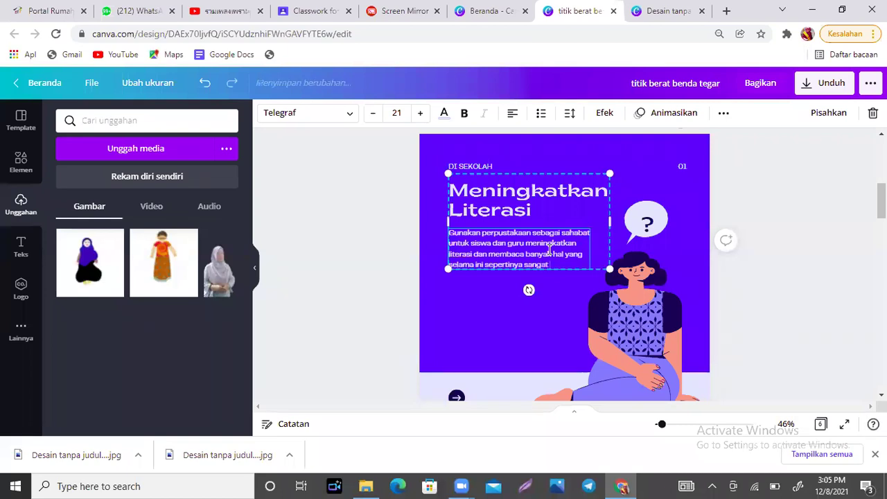
pyautogui.write('kukan')
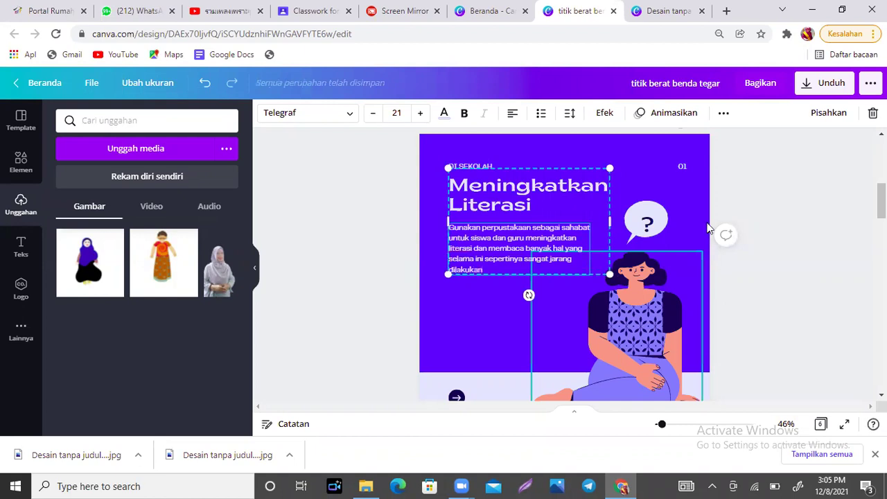
pyautogui.click(800, 289)
# Shift the text group down, and delete the bubble's question mark and the seated woman illustration.
pyautogui.click(534, 188)
pyautogui.moveTo(534, 188)
pyautogui.mouseDown()
pyautogui.moveTo(526, 210)
pyautogui.moveTo(532, 203)
pyautogui.mouseUp()
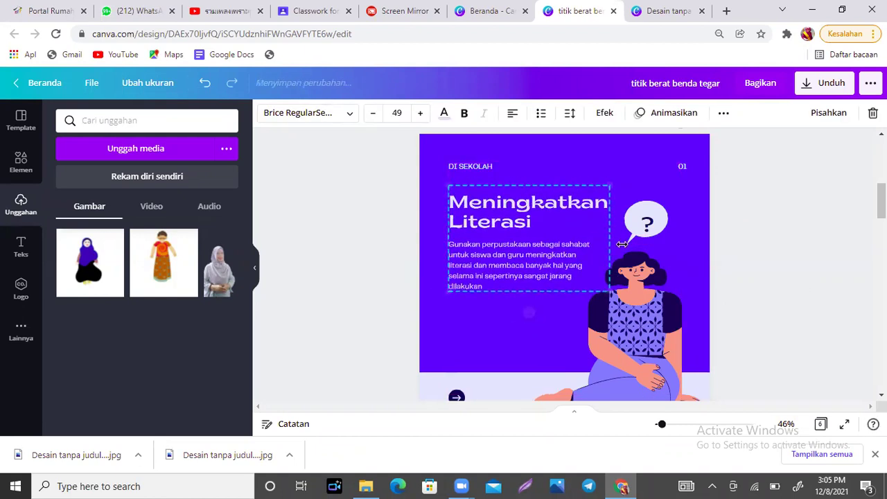
pyautogui.click(648, 220)
pyautogui.press('Delete')
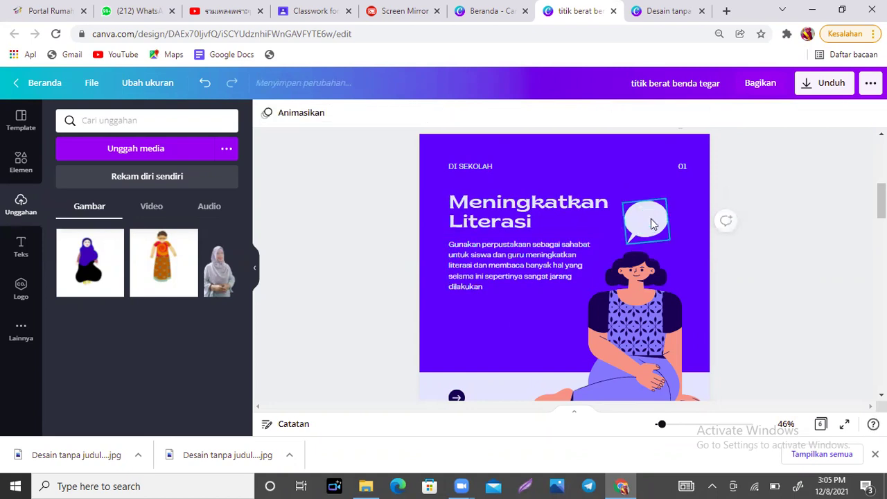
pyautogui.click(658, 310)
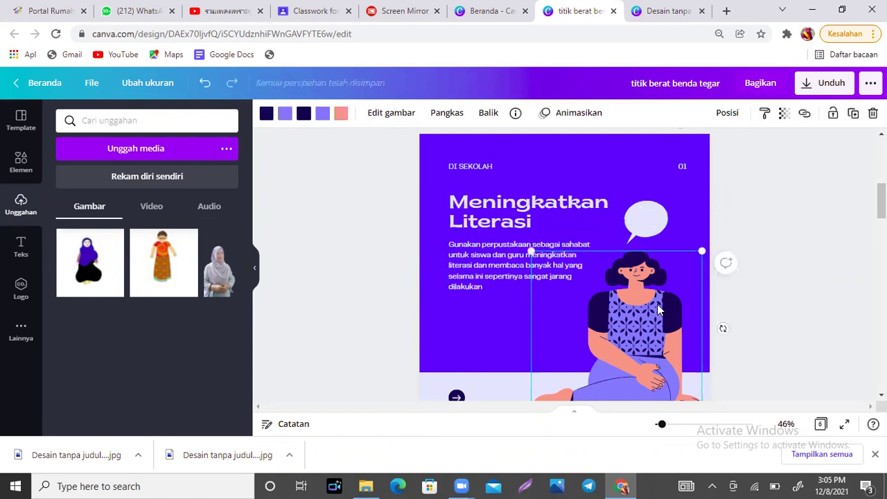
pyautogui.press('Delete')
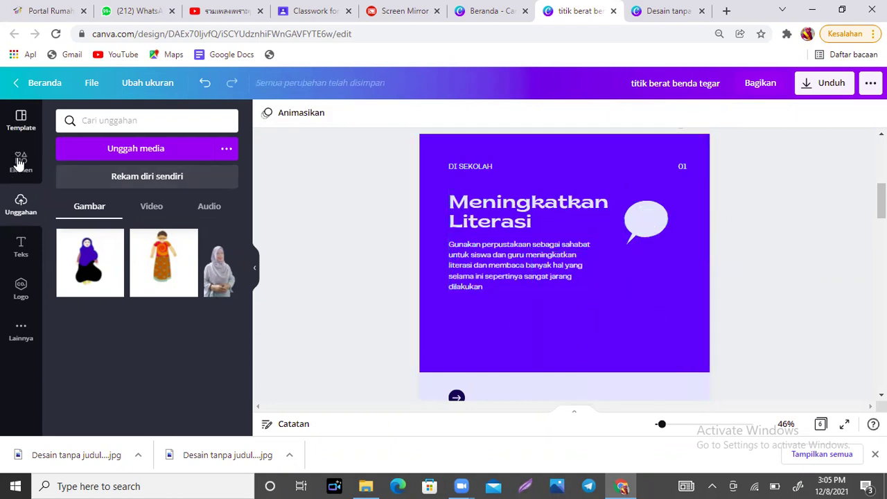
# Add the reading-girl graphic from a 'buku' Elements search, enlarged beside the body text.
pyautogui.click(20, 162)
pyautogui.click(159, 119)
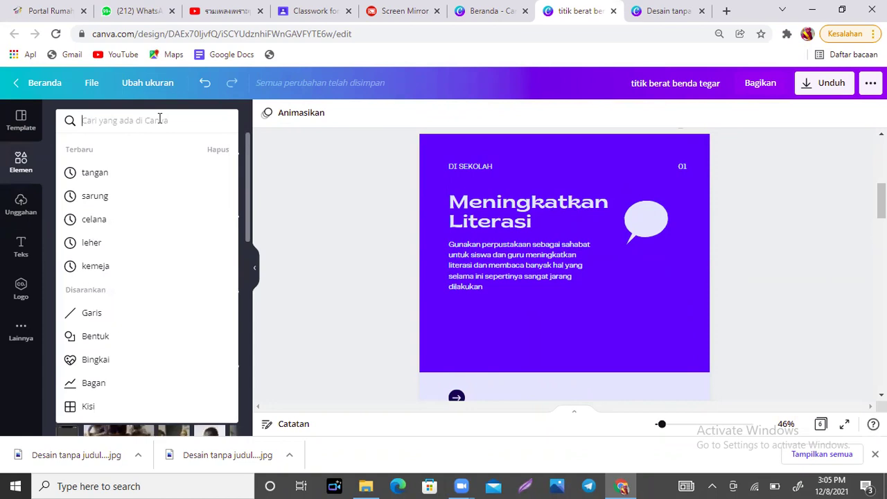
pyautogui.write('buku')
pyautogui.press('Return')
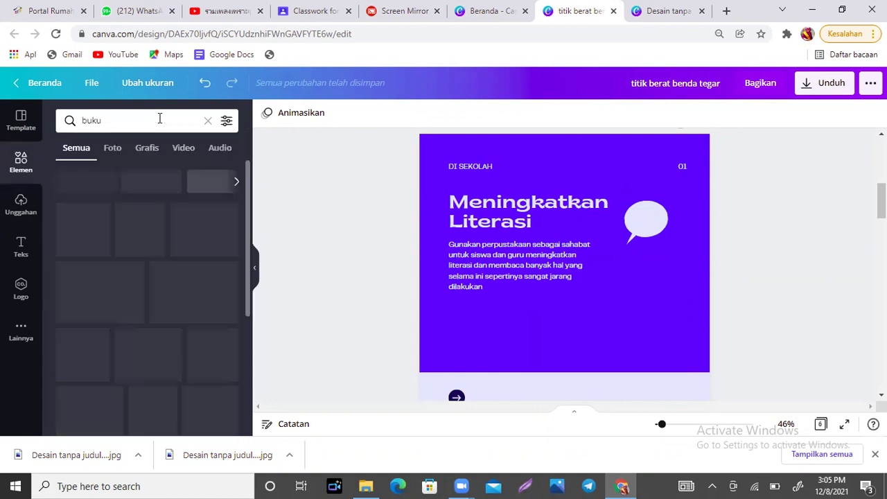
pyautogui.moveTo(247, 169)
pyautogui.mouseDown()
pyautogui.moveTo(245, 199)
pyautogui.moveTo(247, 182)
pyautogui.mouseUp()
pyautogui.click(139, 266)
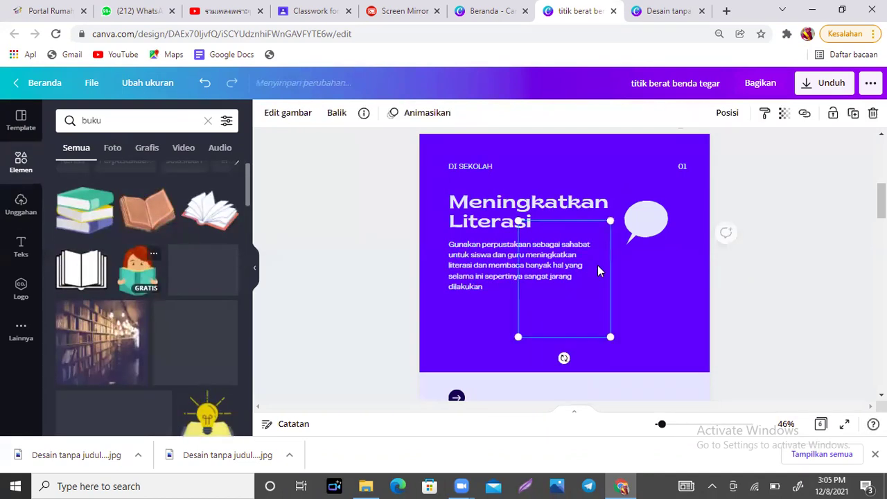
pyautogui.moveTo(665, 201); pyautogui.dragTo(665, 201)
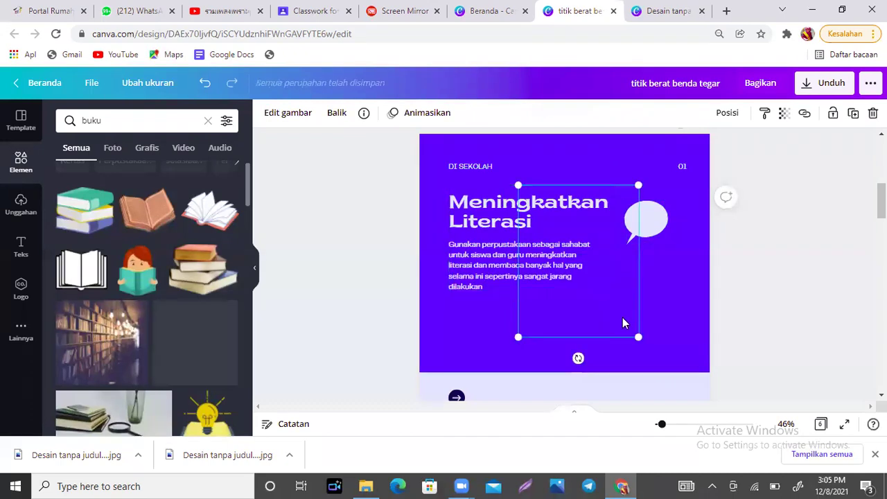
pyautogui.moveTo(635, 321); pyautogui.dragTo(675, 333)
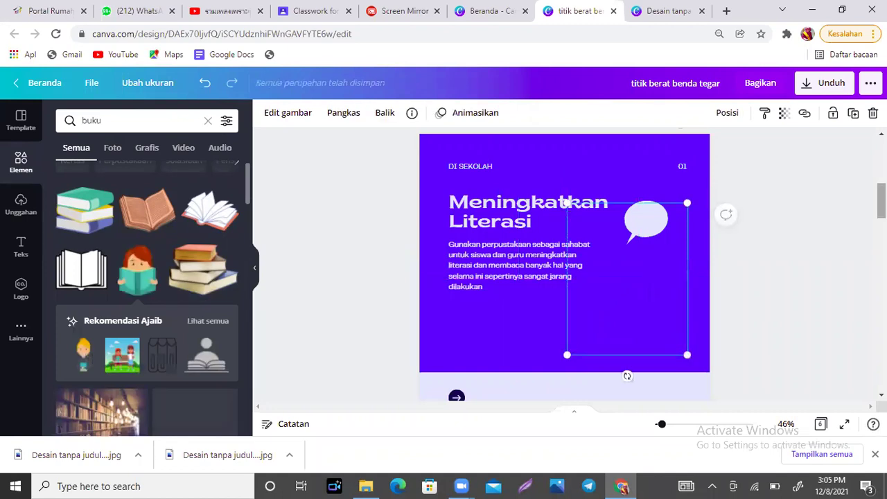
pyautogui.scroll(1, 648, 251)
pyautogui.press('Escape')
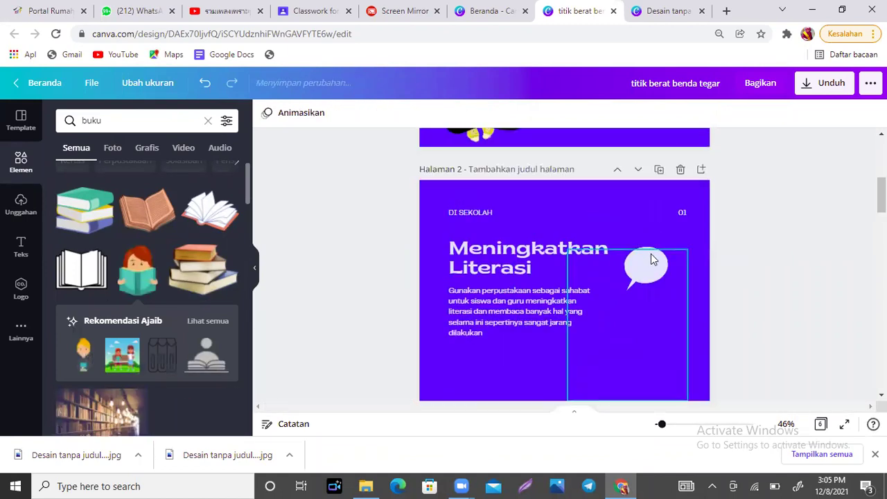
# Try moving the reading girl lower, then undo the stray changes to restore the speech bubble.
pyautogui.click(649, 253)
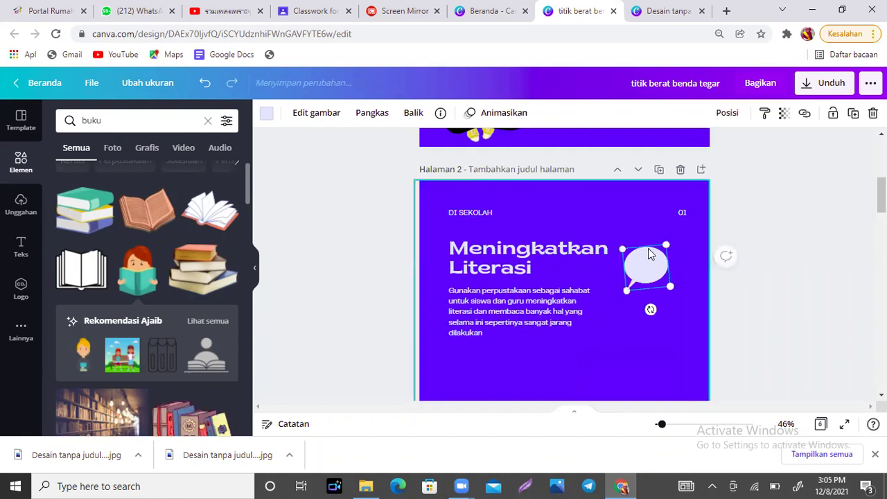
pyautogui.click(693, 237)
pyautogui.hotkey('ctrl', 'z')
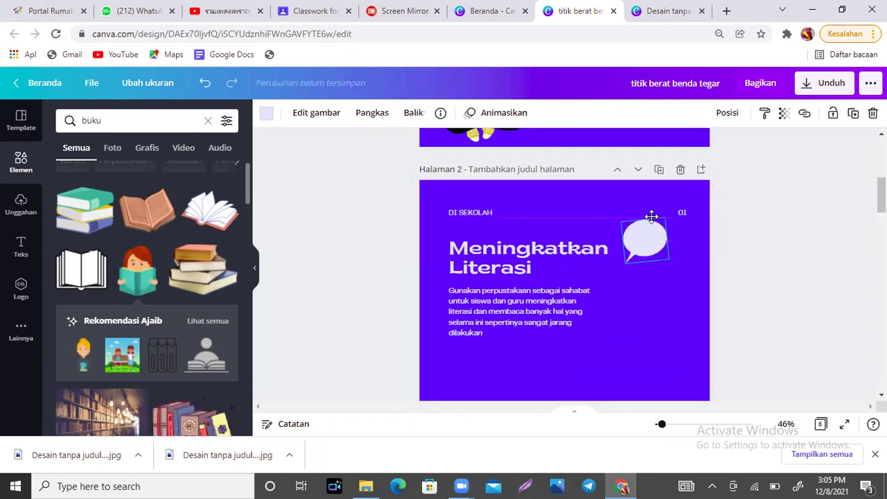
pyautogui.hotkey('ctrl', 'z')
pyautogui.hotkey('ctrl', 'z')
pyautogui.moveTo(642, 280); pyautogui.dragTo(655, 280)
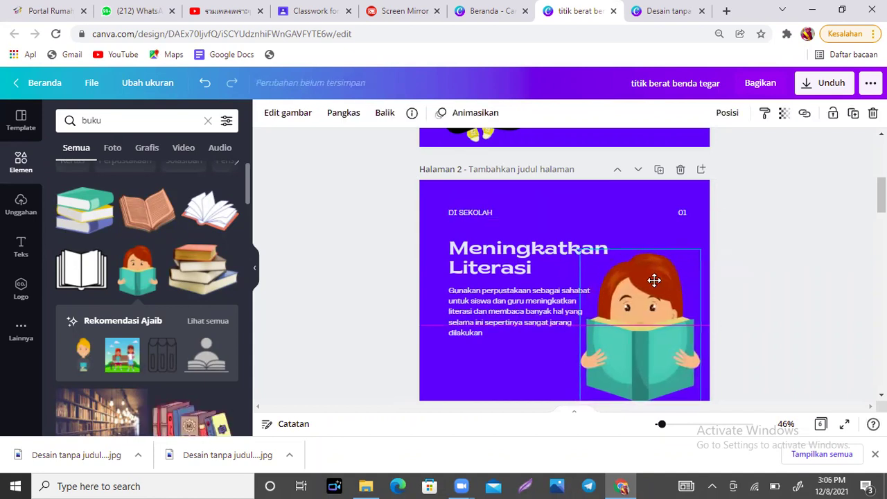
pyautogui.moveTo(695, 253); pyautogui.dragTo(696, 254)
pyautogui.scroll(-3, 723, 257)
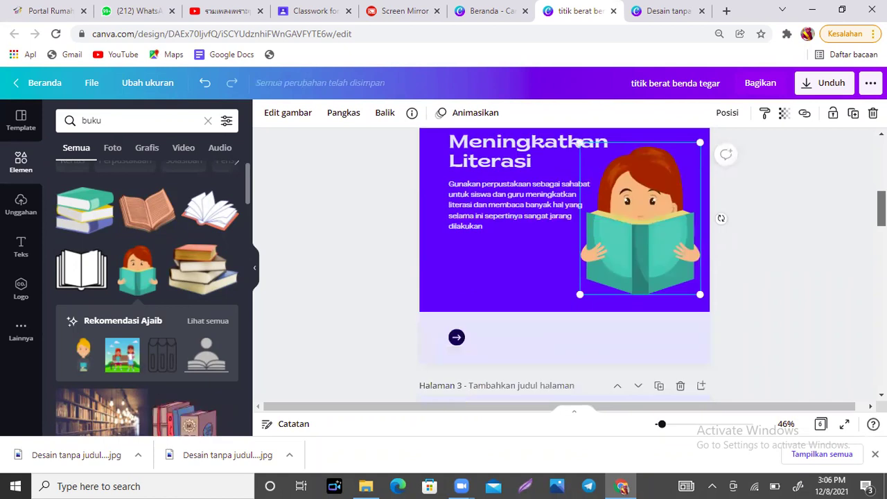
pyautogui.moveTo(635, 261); pyautogui.dragTo(639, 313)
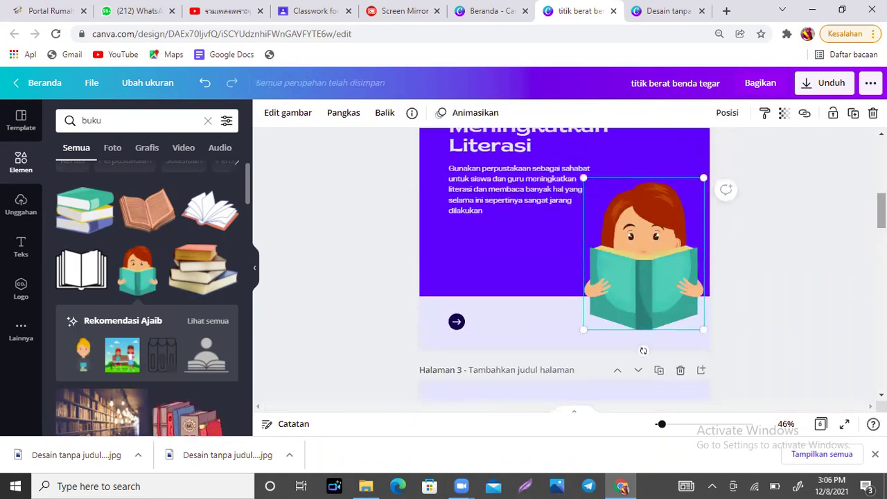
pyautogui.scroll(2, 564, 264)
pyautogui.press('Escape')
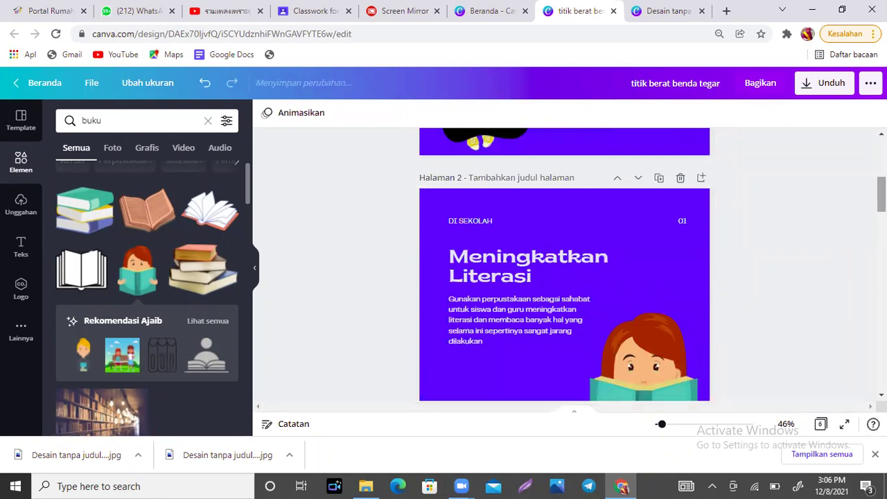
pyautogui.hotkey('ctrl', 'z')
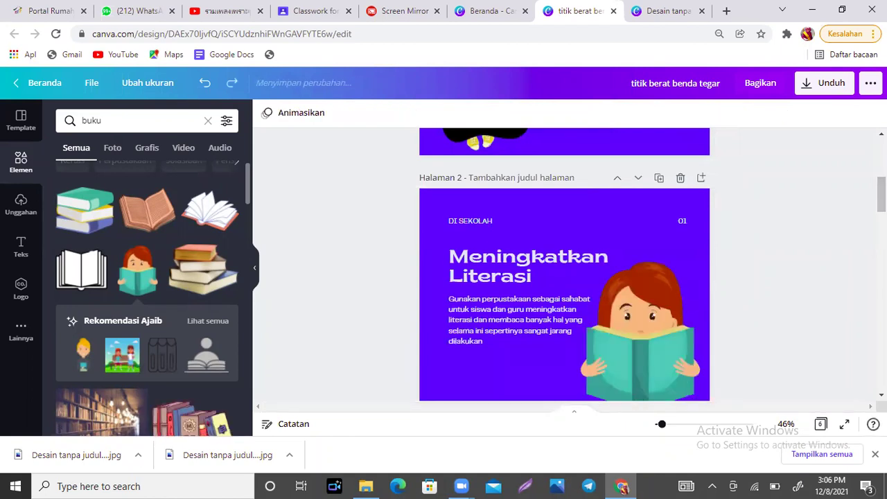
pyautogui.hotkey('ctrl', 'z')
pyautogui.hotkey('ctrl', 'z')
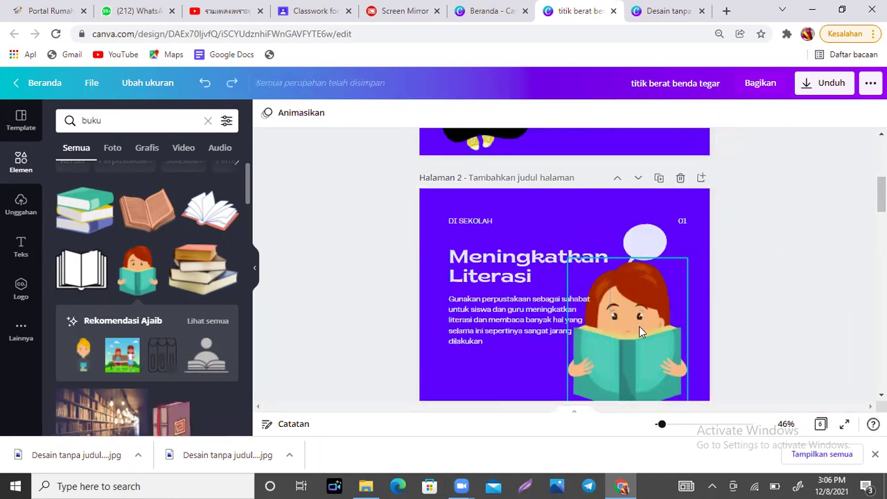
# Set the reading girl at the lower right and nudge the speech bubble just above her.
pyautogui.moveTo(639, 327); pyautogui.dragTo(660, 345)
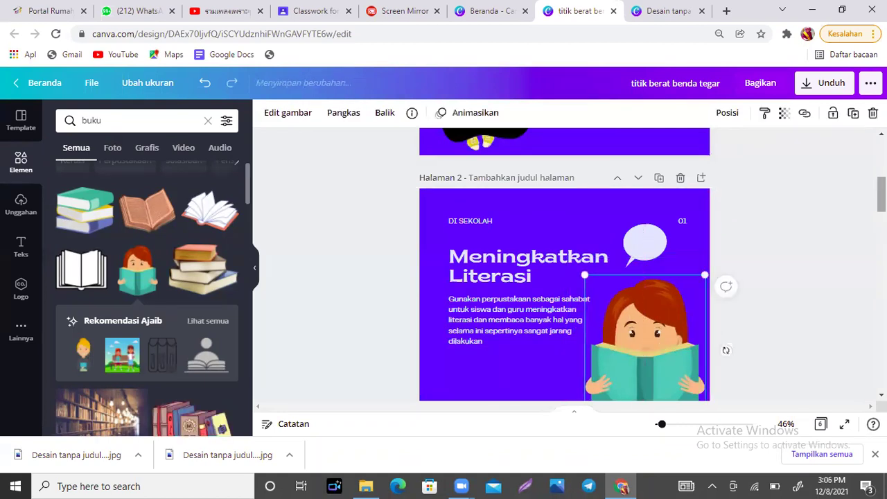
pyautogui.scroll(-2, 725, 349)
pyautogui.moveTo(644, 233); pyautogui.dragTo(641, 252)
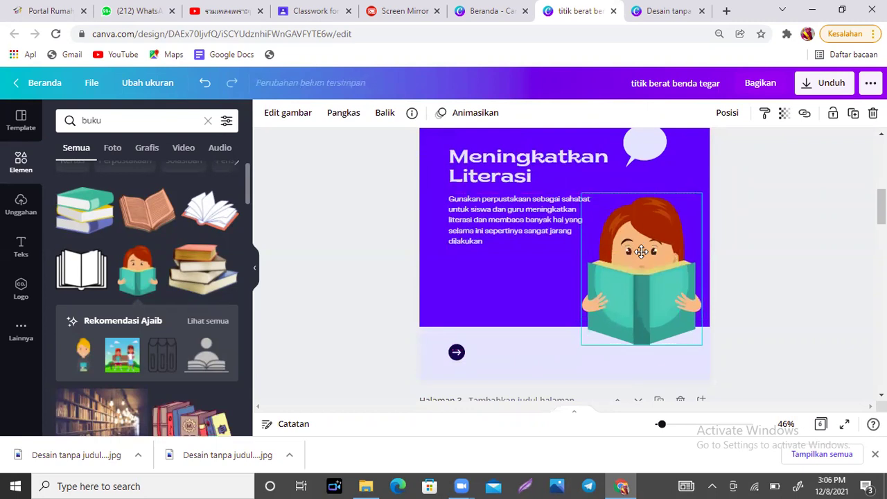
pyautogui.scroll(1, 725, 263)
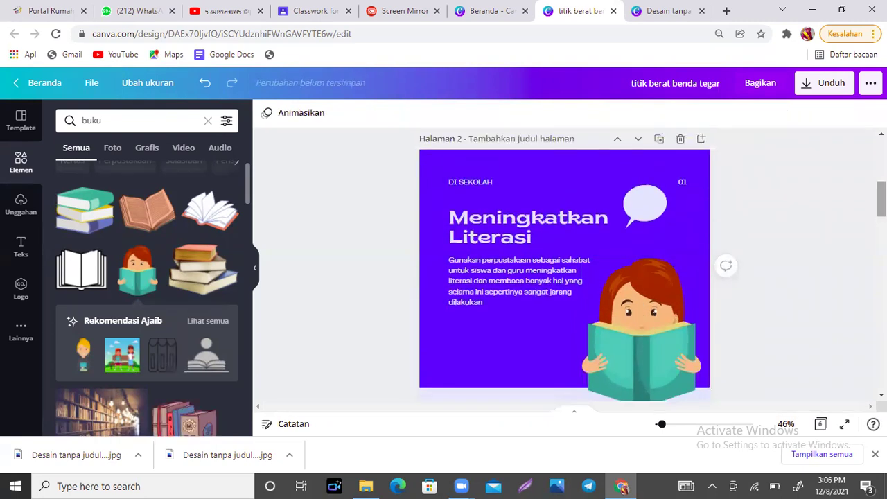
pyautogui.click(641, 208)
pyautogui.moveTo(641, 213); pyautogui.dragTo(662, 231)
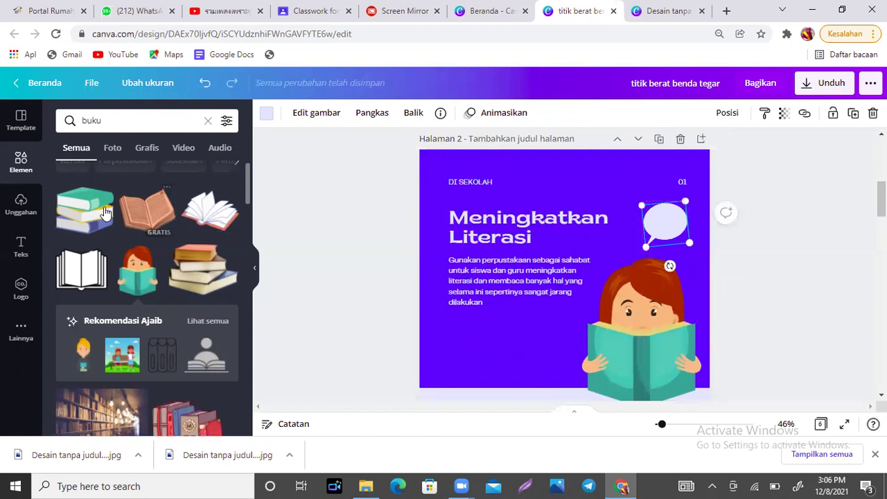
pyautogui.scroll(-3, 249, 191)
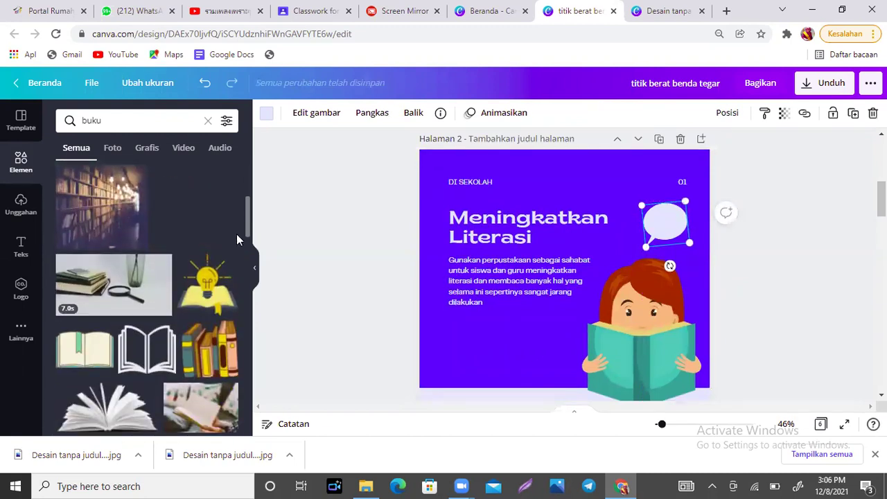
# Add the lightbulb-over-book graphic, shrink it into the speech bubble, and realign the text group.
pyautogui.click(211, 290)
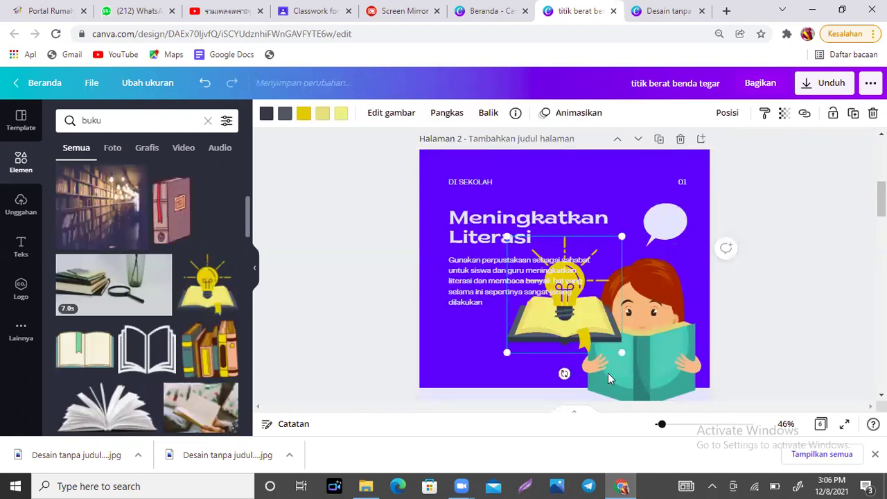
pyautogui.moveTo(622, 353); pyautogui.dragTo(549, 280)
pyautogui.moveTo(562, 238); pyautogui.dragTo(662, 223)
pyautogui.moveTo(487, 220); pyautogui.dragTo(509, 319)
pyautogui.moveTo(539, 256); pyautogui.dragTo(663, 220)
pyautogui.moveTo(505, 311); pyautogui.dragTo(561, 233)
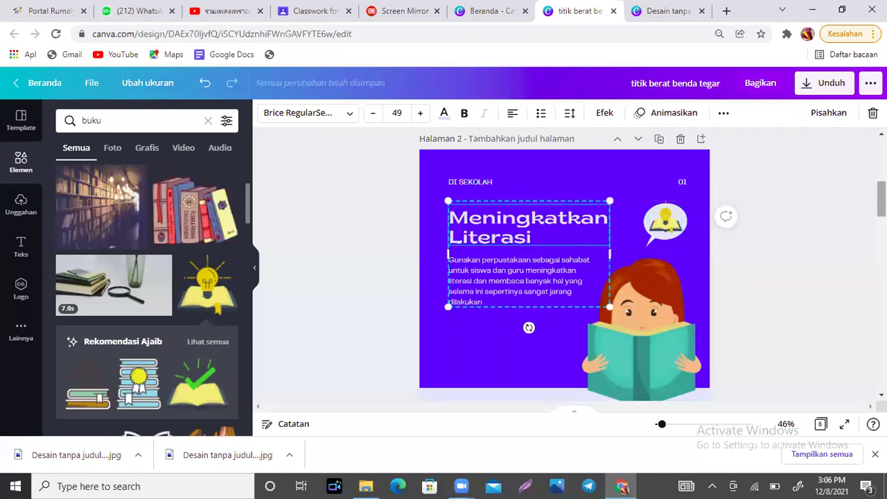
pyautogui.scroll(-5, 565, 263)
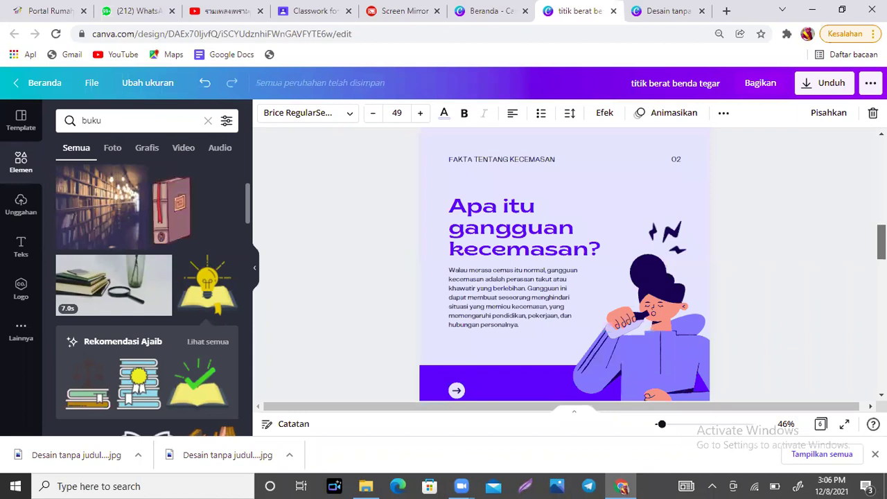
# Replace page 3's 'FAKTA TENTANG KECEMASAN' label with 'DI SEKOLAH'.
pyautogui.scroll(2, 565, 264)
pyautogui.scroll(2, 565, 263)
pyautogui.scroll(-3, 565, 263)
pyautogui.click(569, 197)
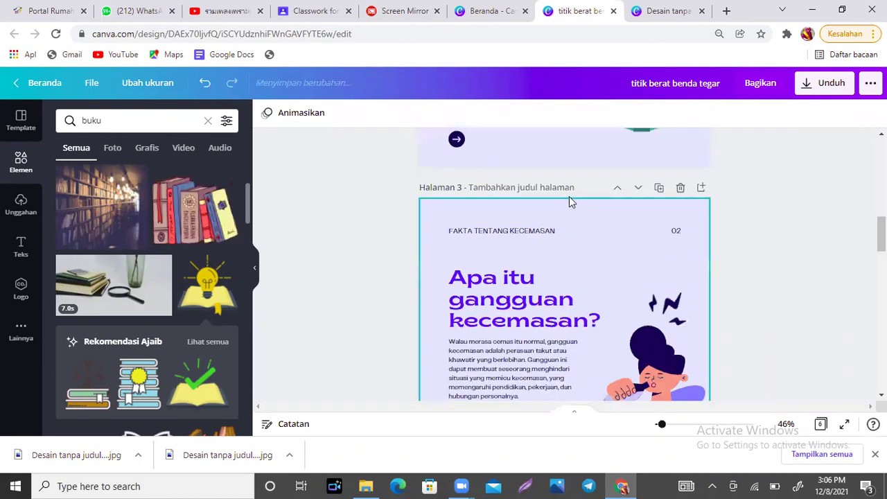
pyautogui.click(558, 233)
pyautogui.click(557, 233)
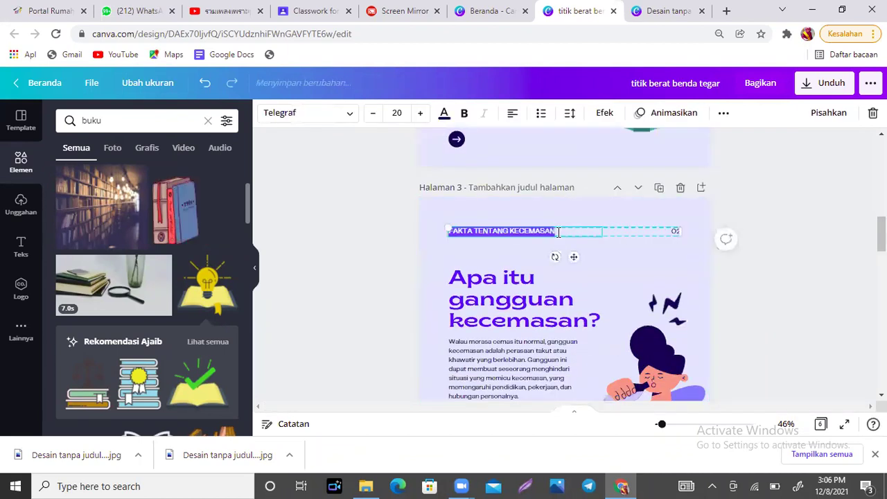
pyautogui.click(558, 232)
pyautogui.moveTo(558, 232); pyautogui.dragTo(437, 230)
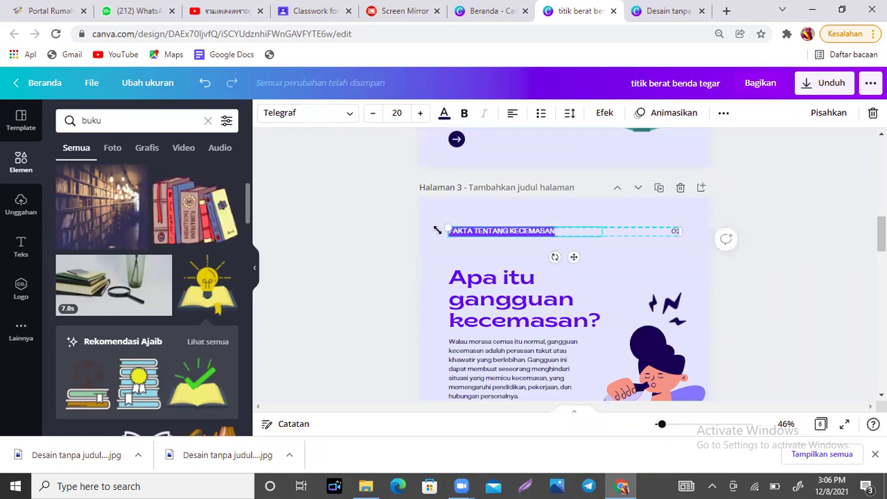
pyautogui.write('DI SEKOLA')
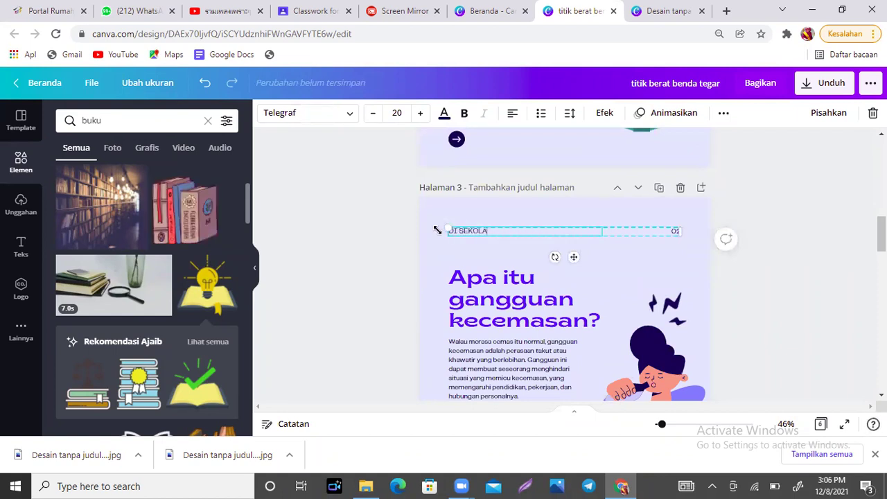
pyautogui.write('H')
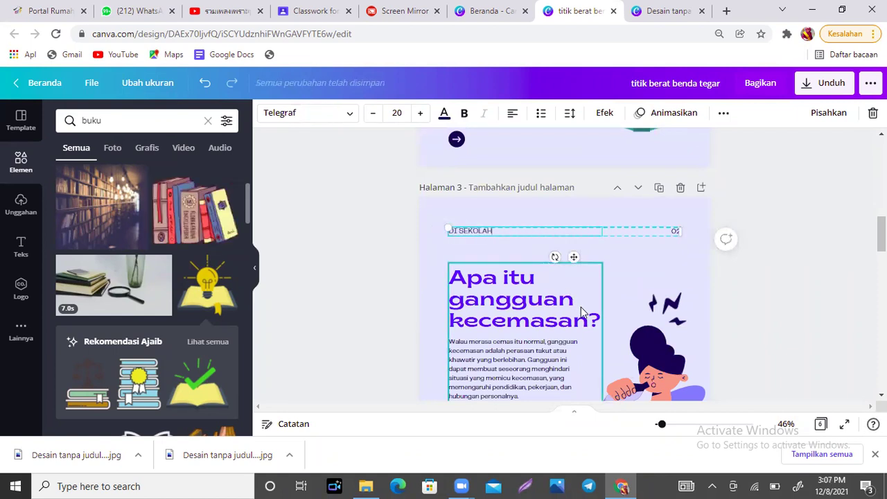
# Retype page 3's heading as 'Pendidikan Budi Pekerti'.
pyautogui.doubleClick(581, 307)
pyautogui.write('Pendi')
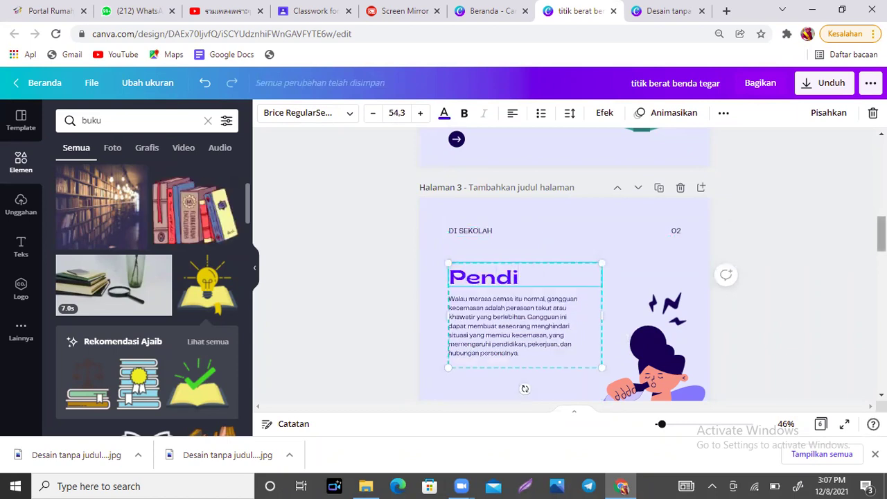
pyautogui.scroll(4, 525, 366)
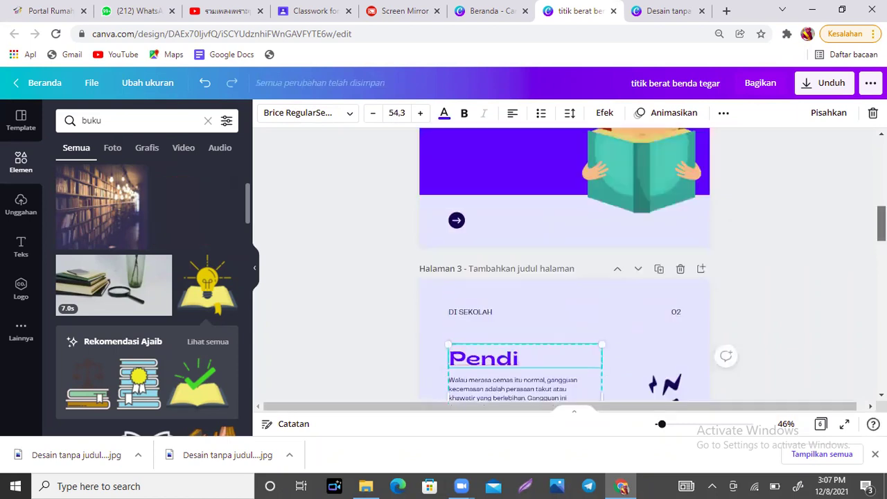
pyautogui.scroll(-4, 524, 367)
pyautogui.click(524, 367)
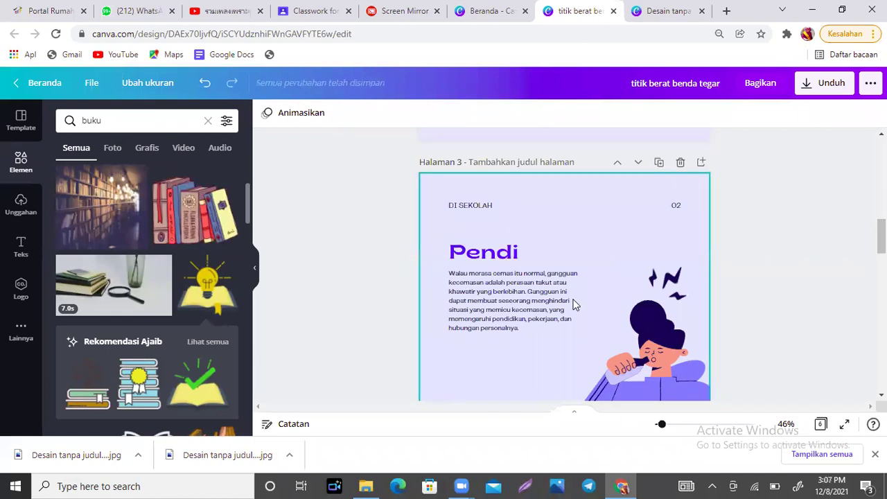
pyautogui.click(525, 259)
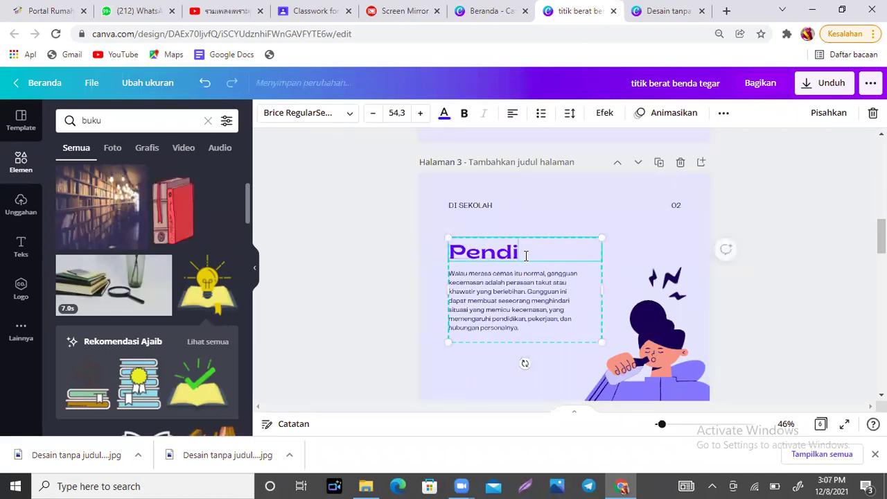
pyautogui.write('dikan ')
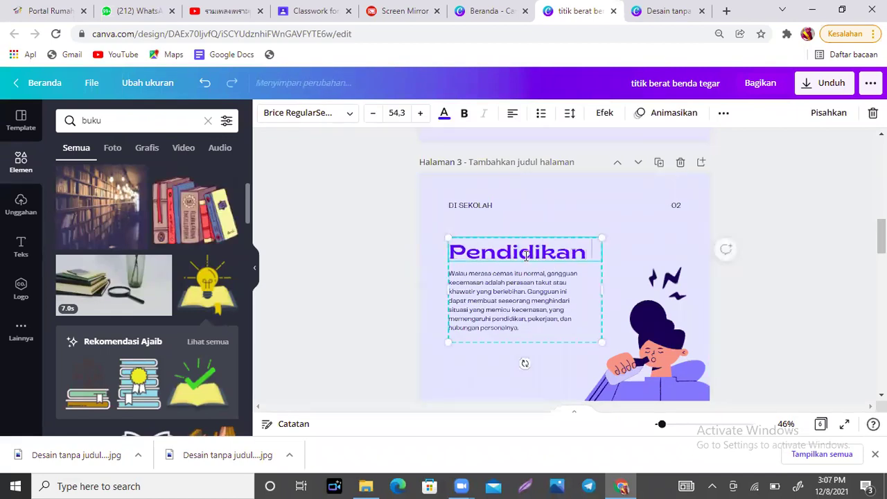
pyautogui.write('Budi Pe')
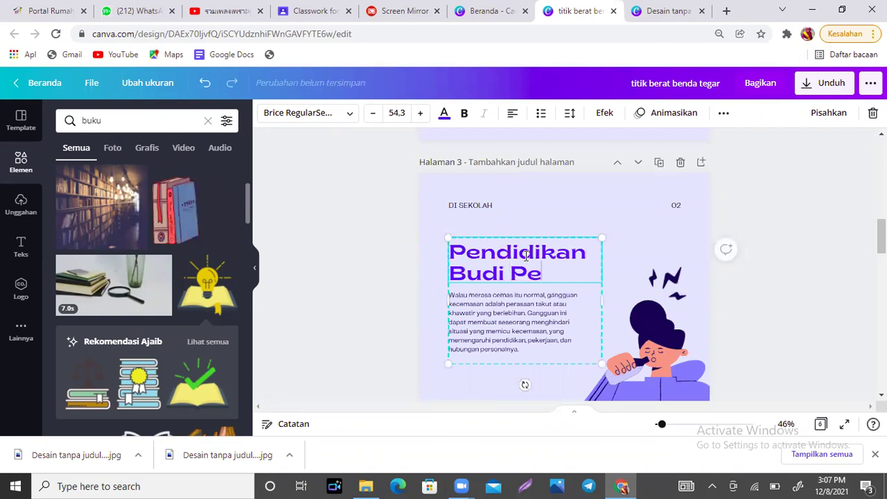
pyautogui.write('kerti')
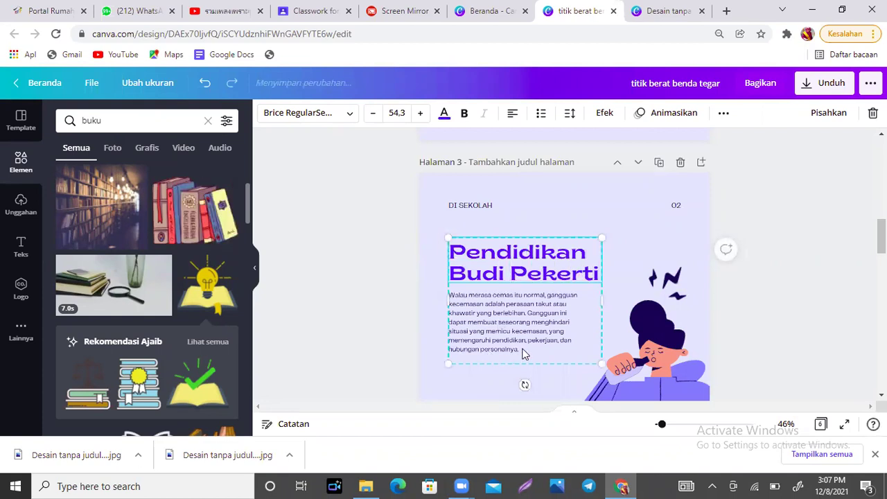
pyautogui.click(525, 354)
# Replace page 3's paragraph with 'Selama Pembelajaran Jarak Jauh anak sangat terbatas dalam pendidikan budi pekerti…'.
pyautogui.doubleClick(525, 354)
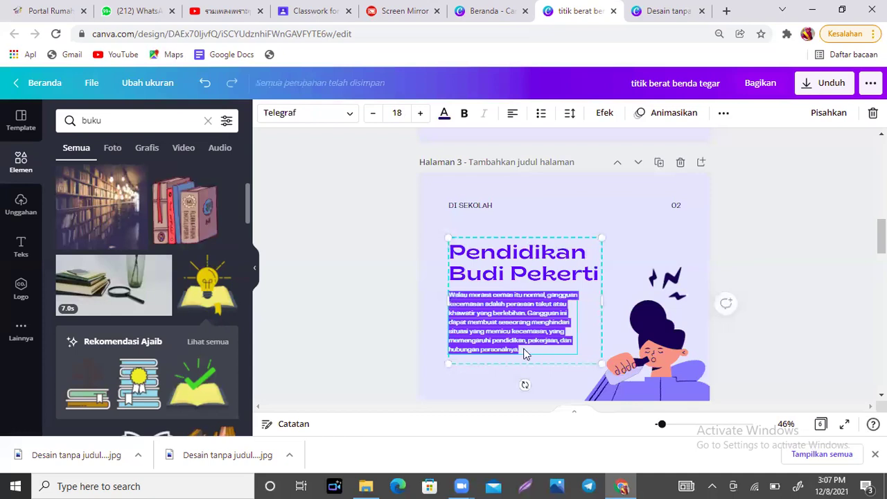
pyautogui.write('Sei')
pyautogui.write('ama P')
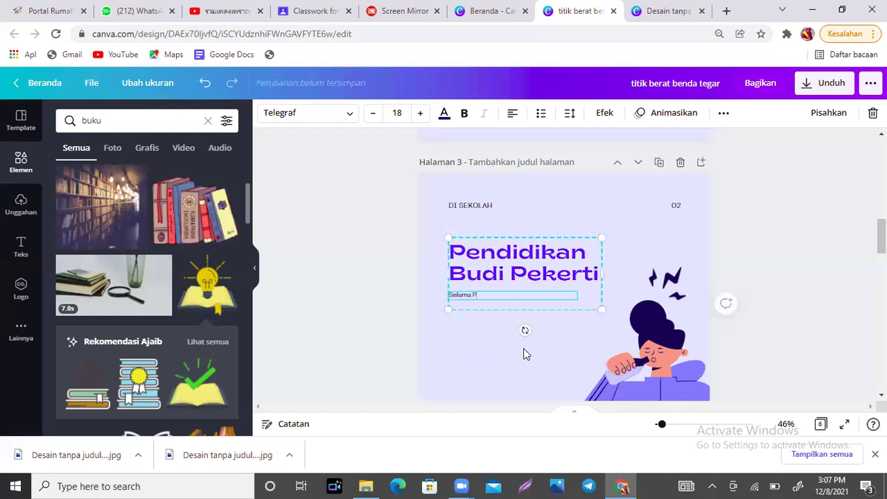
pyautogui.write('embelajaran')
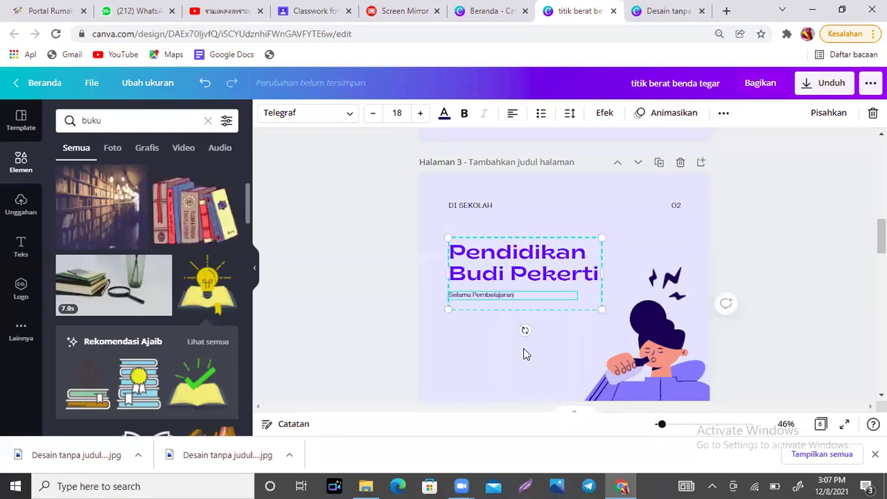
pyautogui.write(' Jarak Jauh anak')
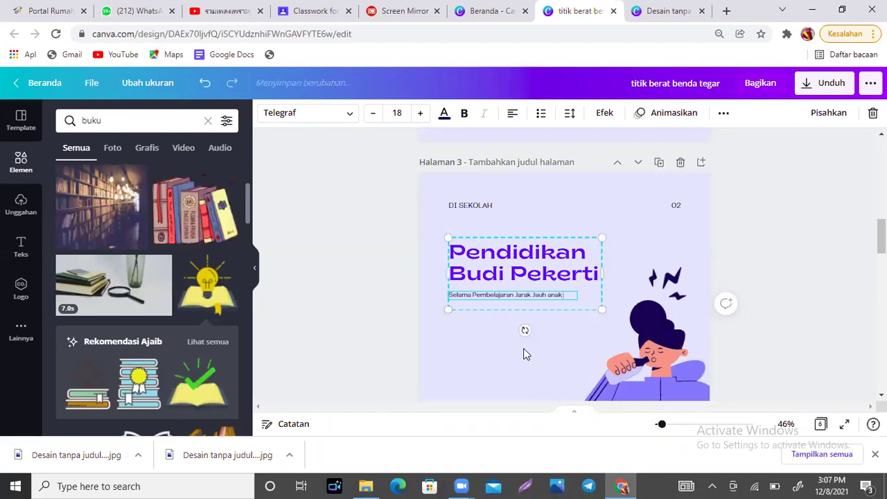
pyautogui.write(' sang')
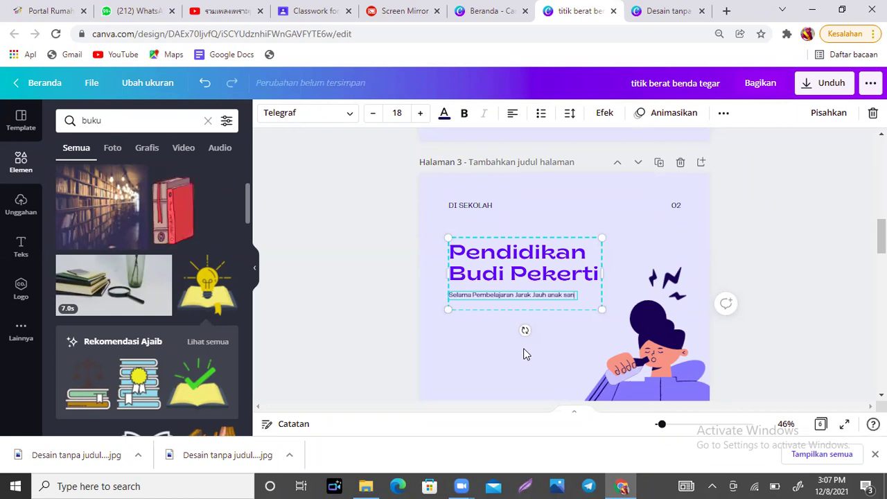
pyautogui.write('at terbatas')
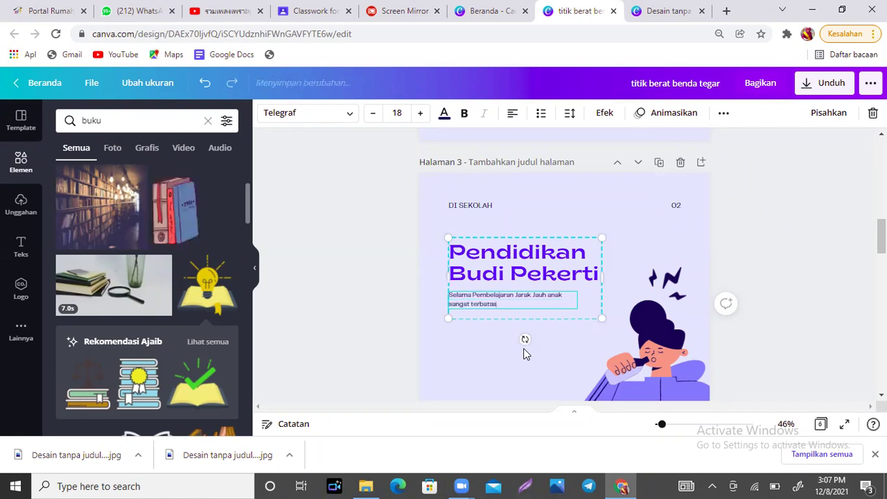
pyautogui.write(' dalam')
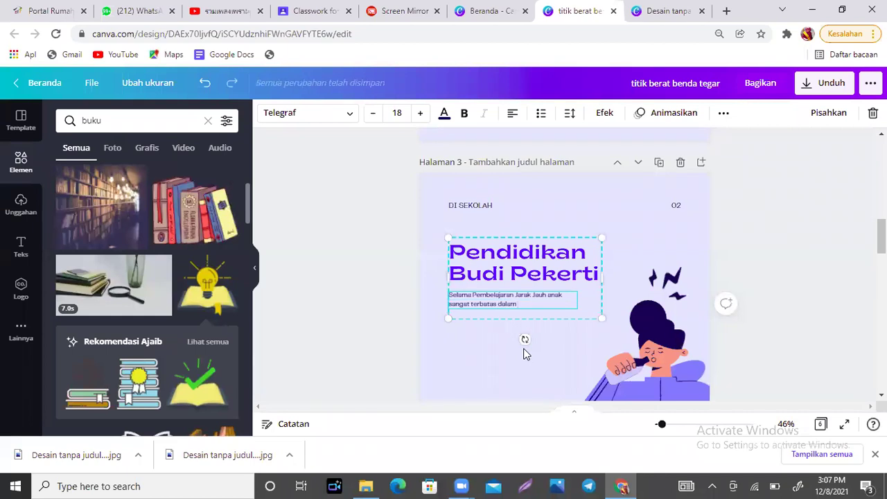
pyautogui.write(' pendidikan bud')
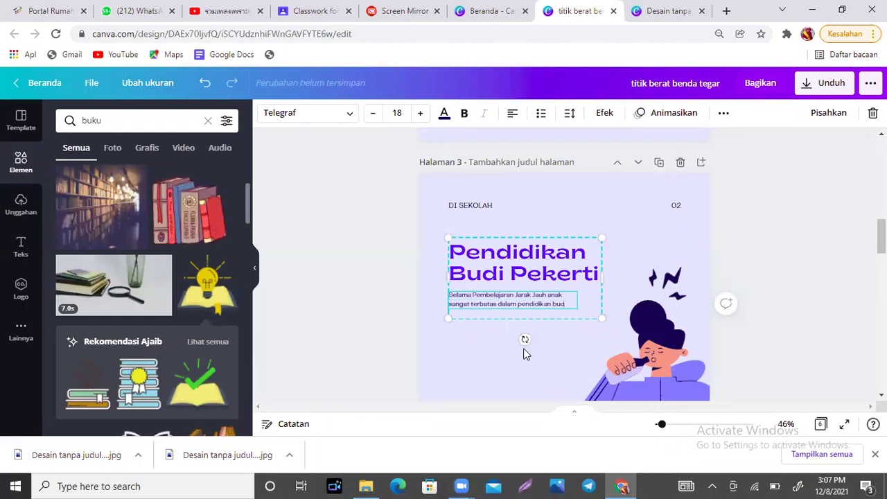
pyautogui.write('i pekerti')
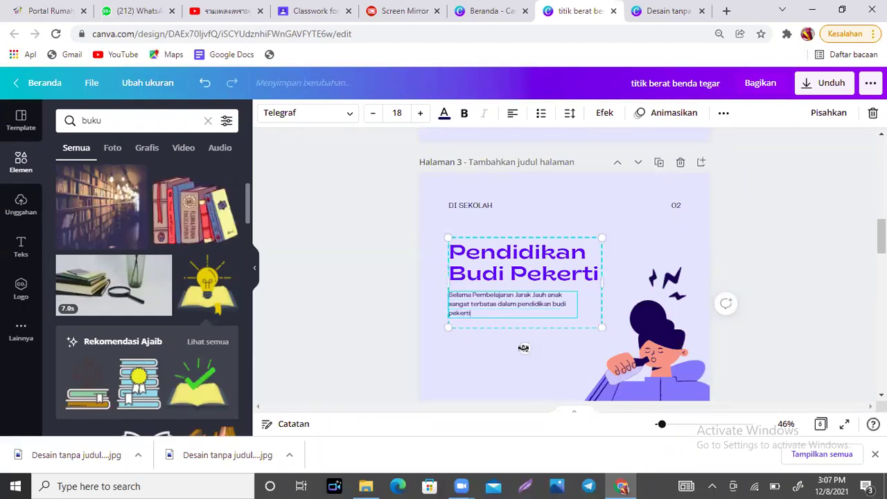
pyautogui.write(', jadi titi')
pyautogui.write('k ada salahnya saat ini')
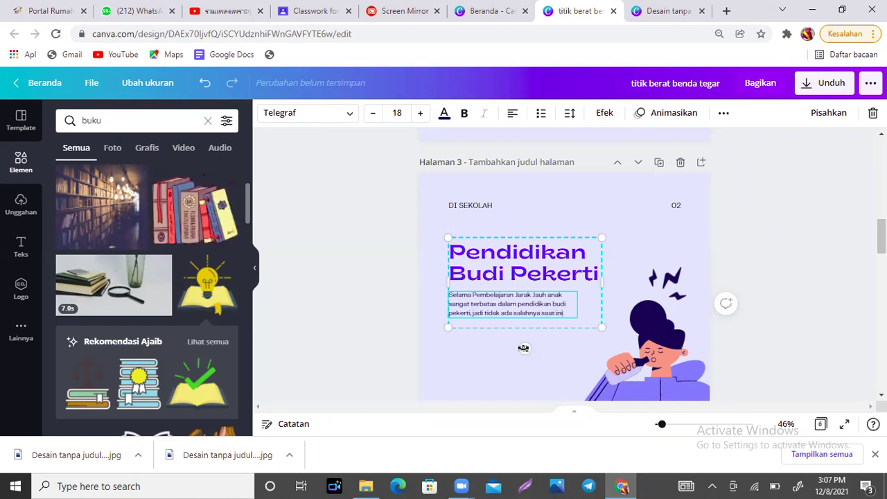
pyautogui.write(' dilakukan')
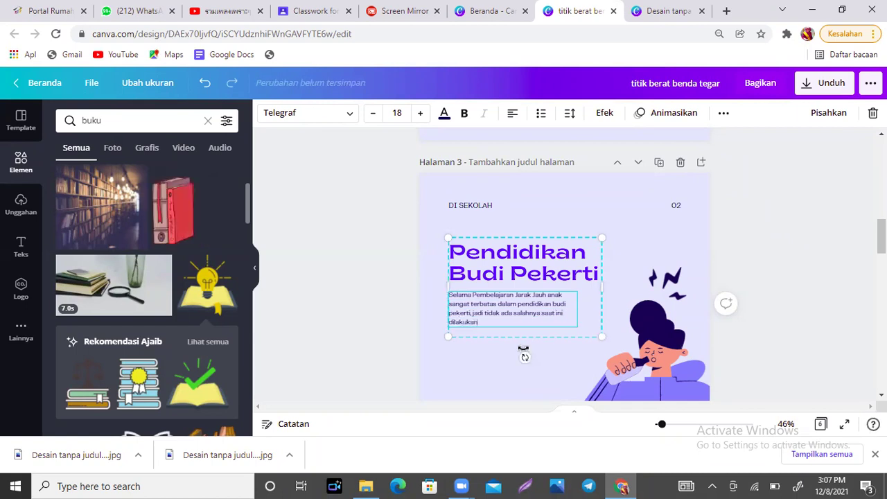
pyautogui.write(' banyak')
pyautogui.write(' progra')
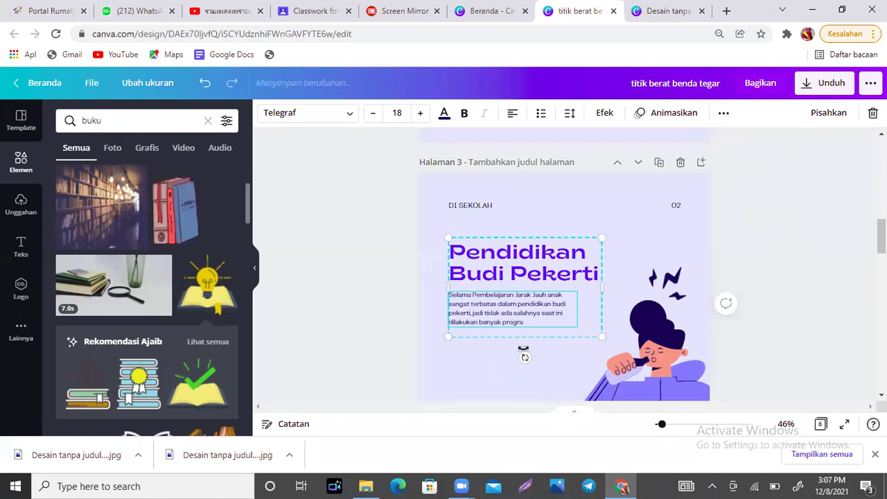
pyautogui.write('m untuk meni')
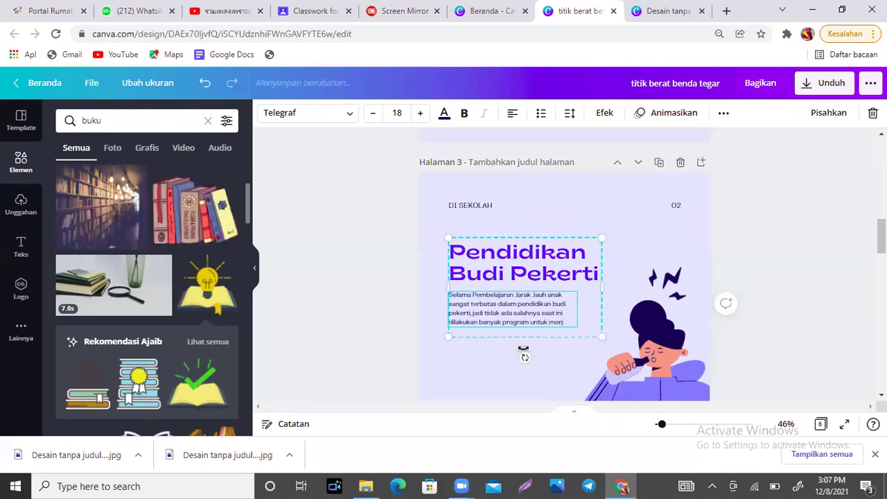
pyautogui.write('ngkata')
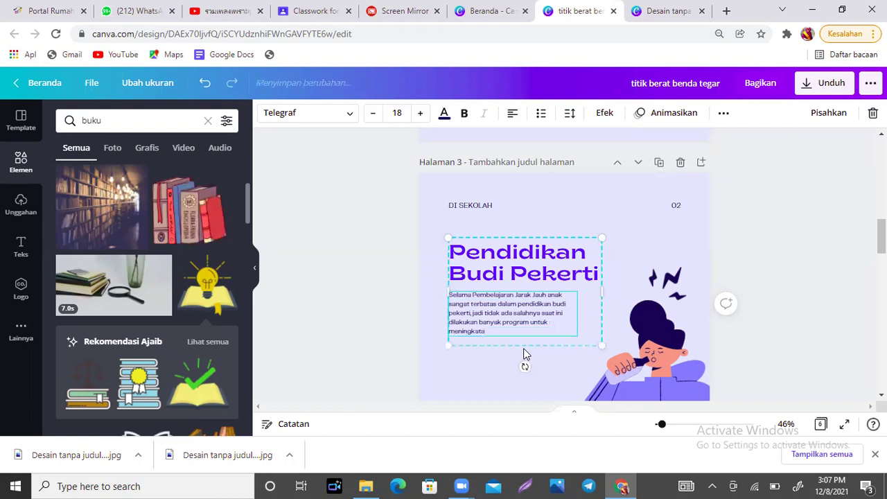
pyautogui.write('kan pendi')
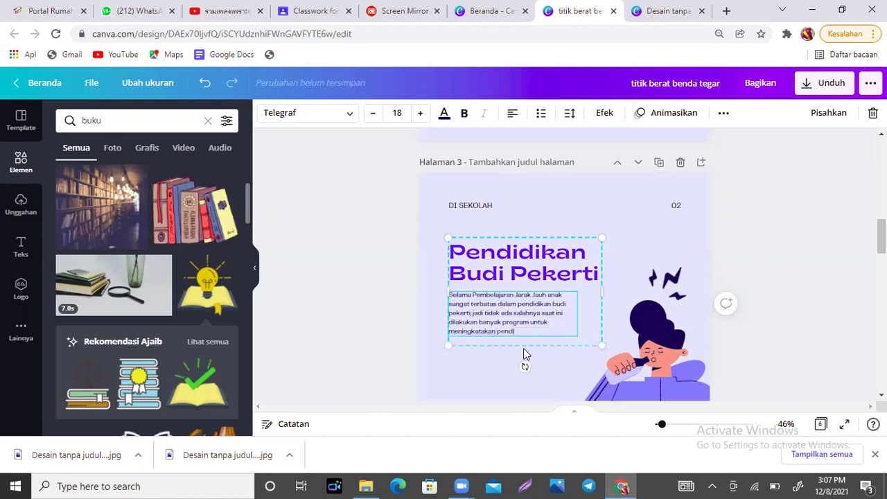
pyautogui.write('dikan budi pekerti anak, bukan?')
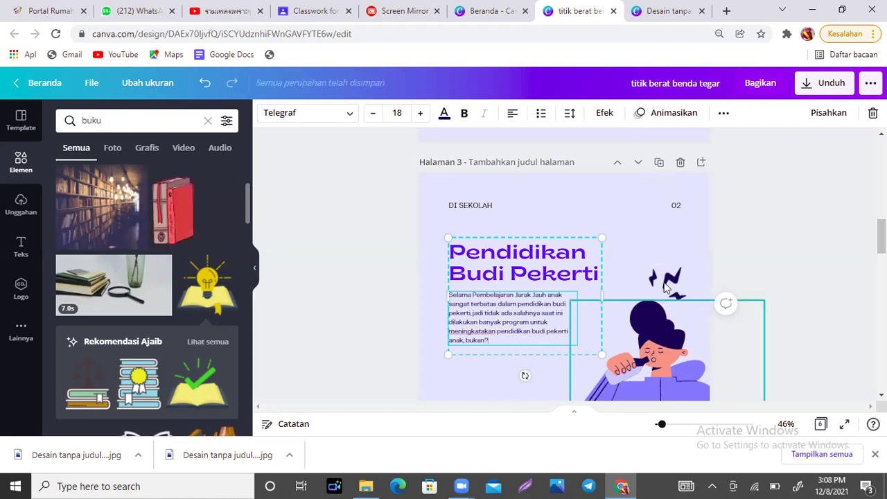
pyautogui.scroll(-3, 648, 265)
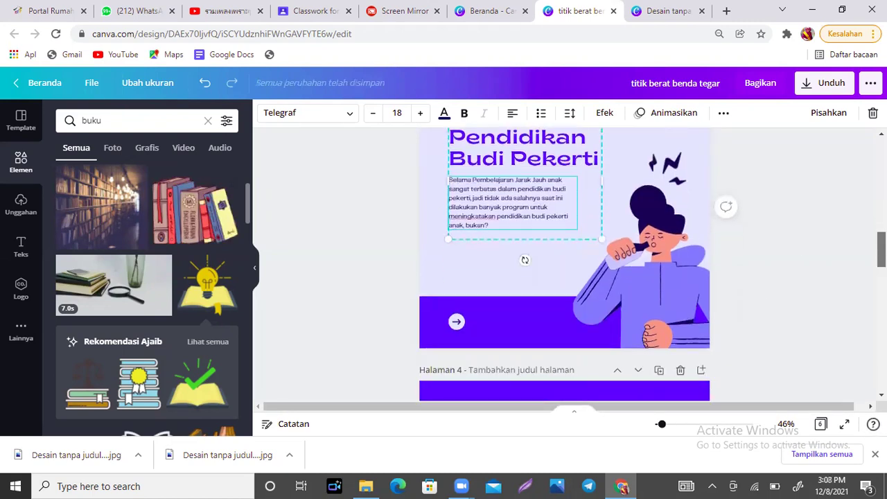
# Delete page 3's person illustration and search Elements for 'siswa'.
pyautogui.press('Escape')
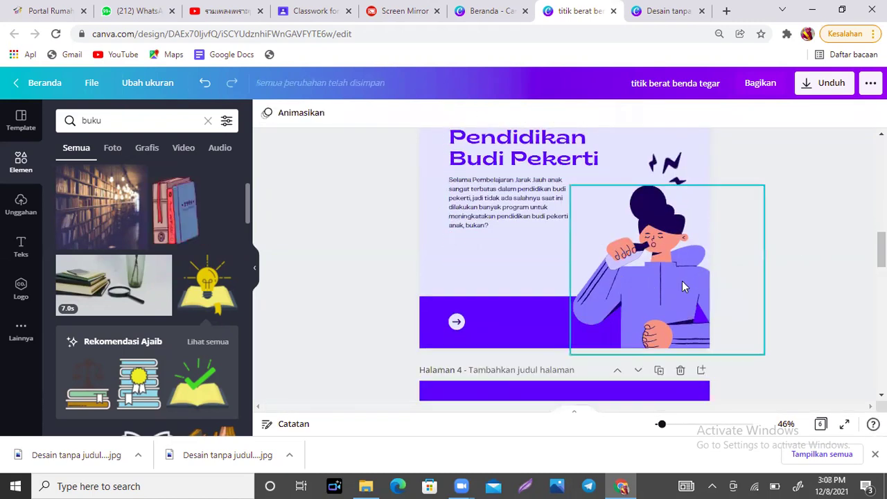
pyautogui.click(683, 284)
pyautogui.press('Delete')
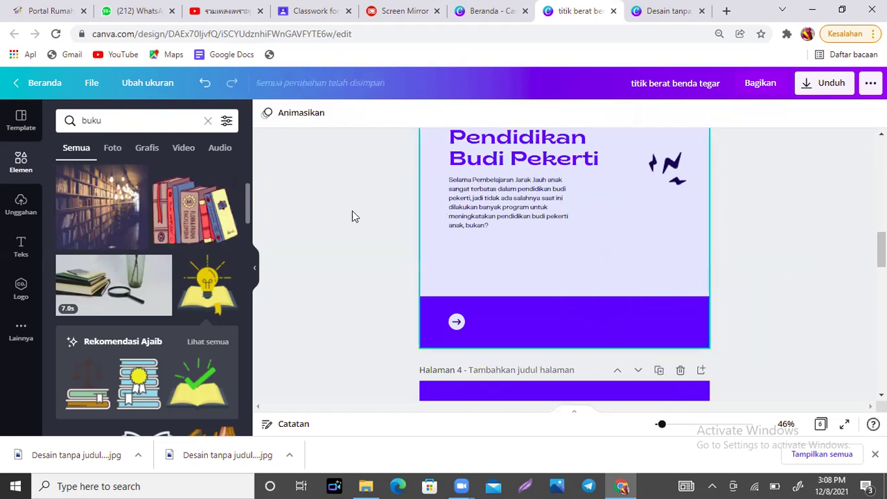
pyautogui.click(68, 116)
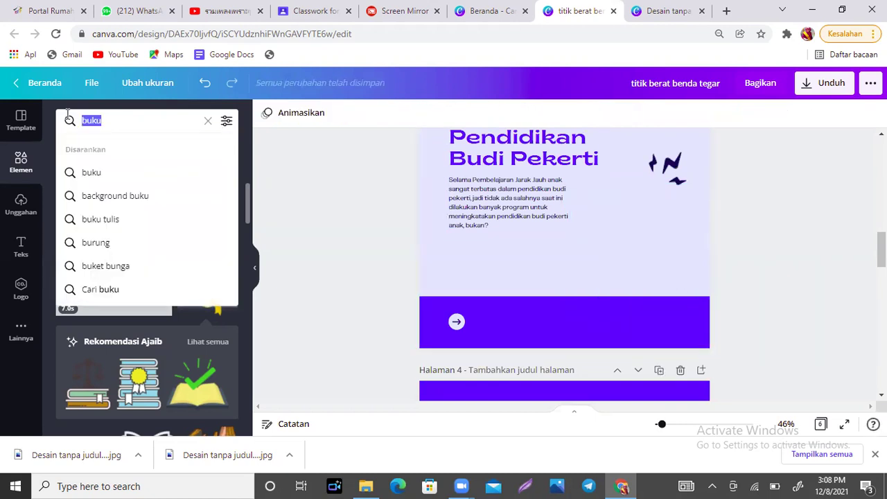
pyautogui.write('siswa')
pyautogui.press('Return')
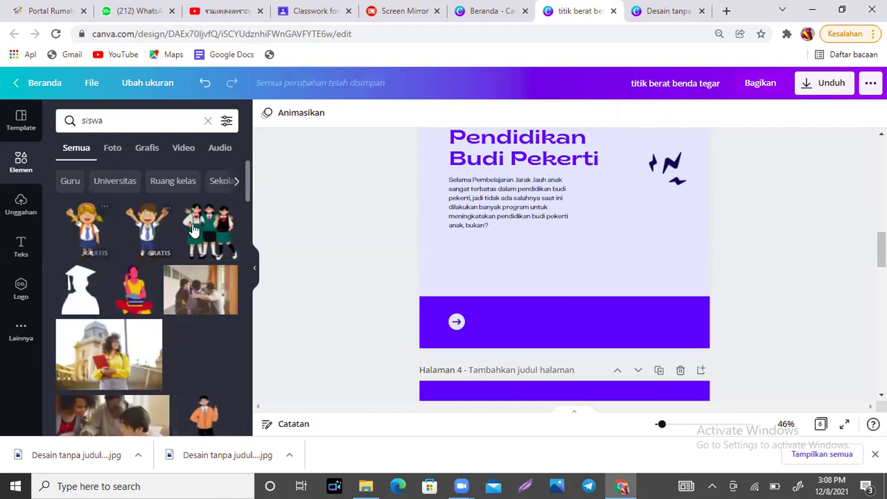
# Add the three-students graphic at the lower right, resized, with the lightning graphic above their heads.
pyautogui.click(200, 231)
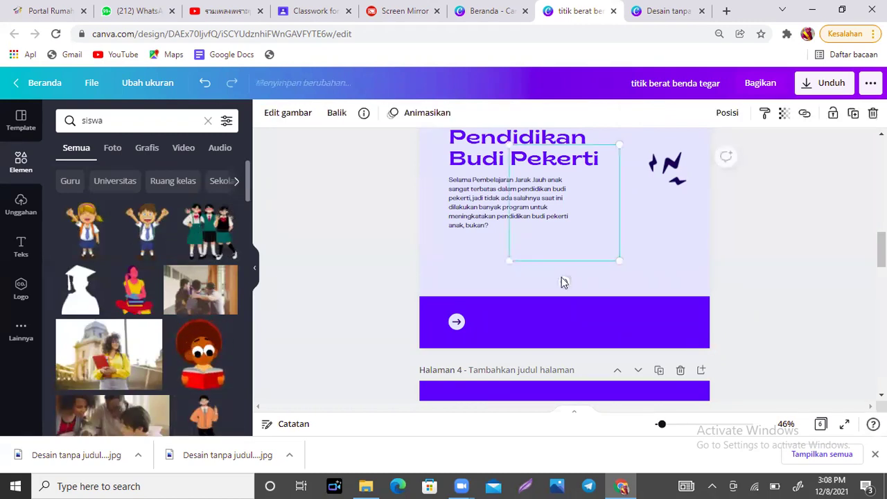
pyautogui.moveTo(662, 298); pyautogui.dragTo(693, 338)
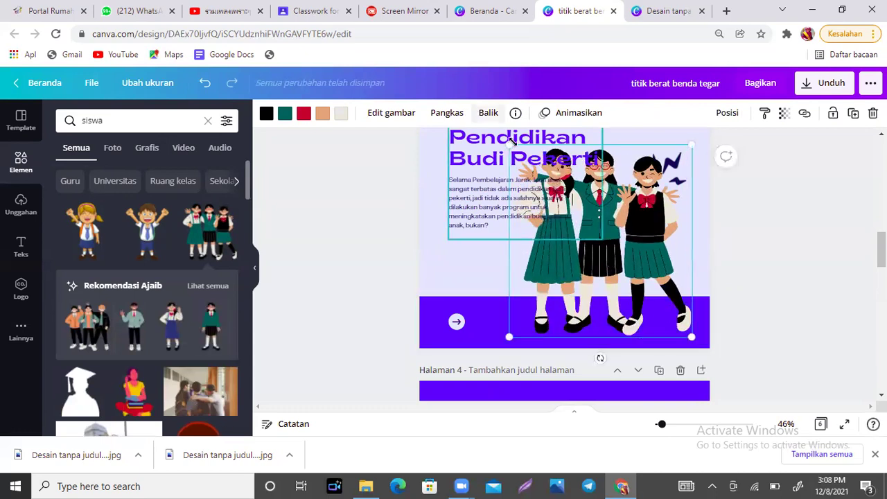
pyautogui.moveTo(545, 178); pyautogui.dragTo(567, 205)
pyautogui.moveTo(635, 250); pyautogui.dragTo(632, 255)
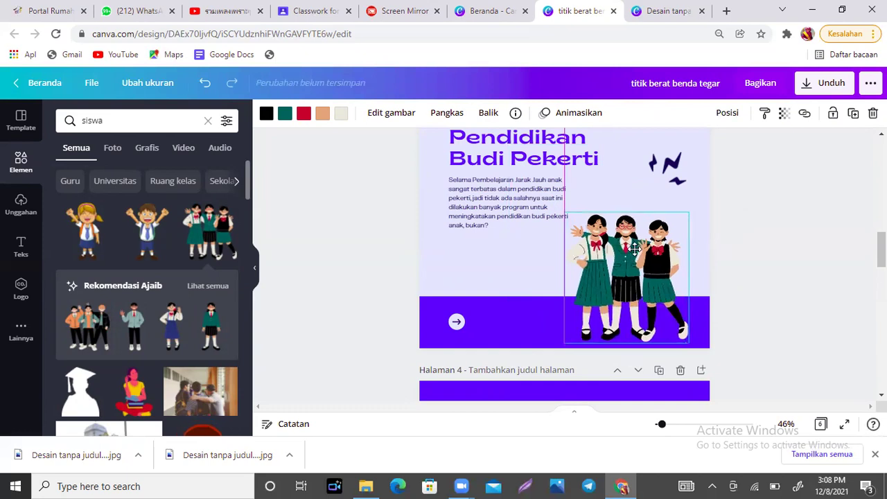
pyautogui.moveTo(691, 211); pyautogui.dragTo(702, 198)
pyautogui.moveTo(651, 179); pyautogui.dragTo(630, 194)
pyautogui.scroll(-3, 656, 224)
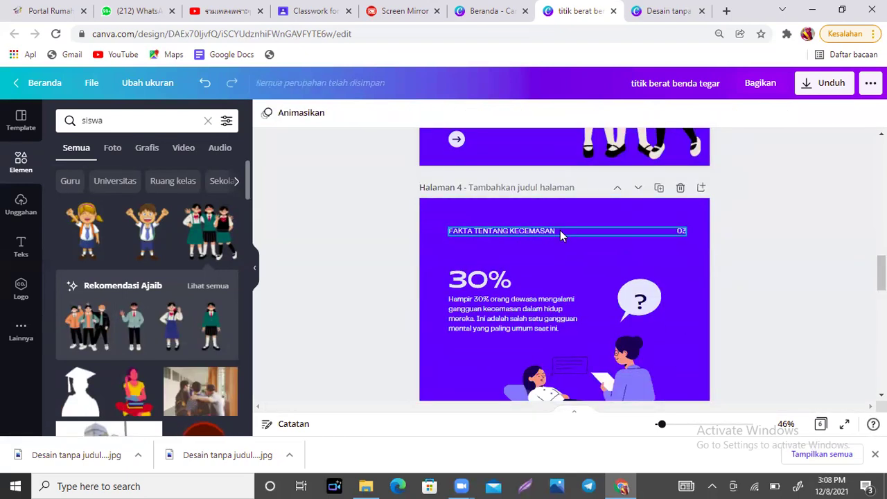
# Select the 'FAKTA TENTANG KECEMASAN' header text on page 4.
pyautogui.click(560, 230)
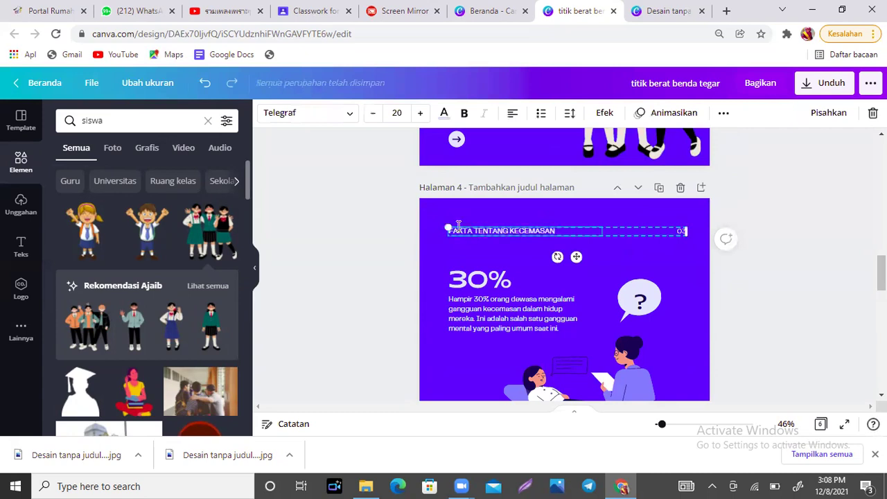
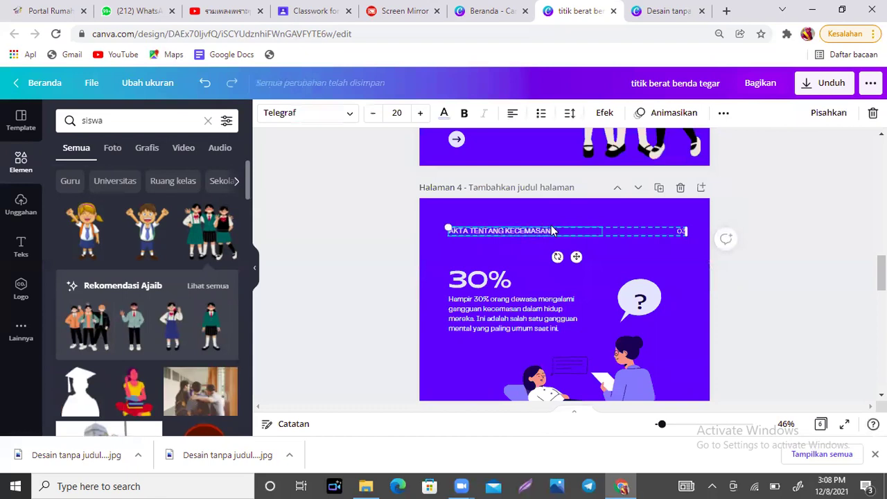
# Replace page 4's 'FAKTA TENTANG KECEMASAN' label with 'DI SEKOLAH'.
pyautogui.press('Delete')
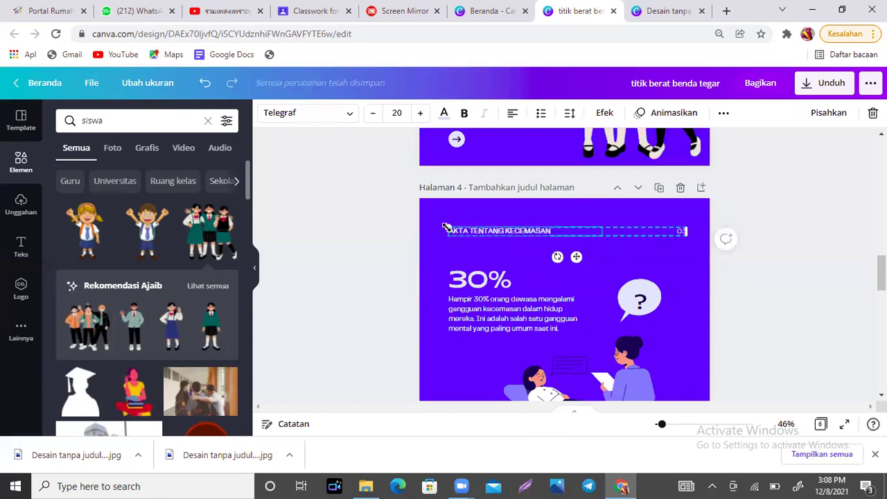
pyautogui.press('Delete')
pyautogui.write('01')
pyautogui.write(' SEKOLAH')
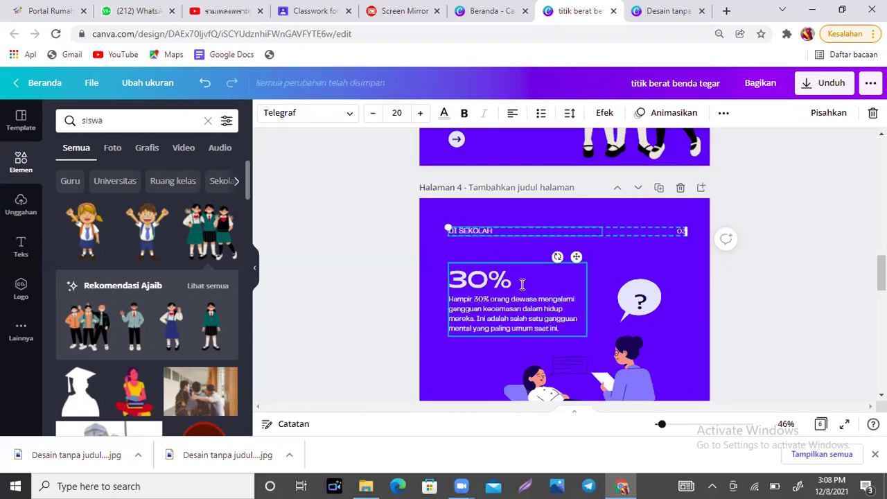
pyautogui.click(522, 284)
pyautogui.click(463, 278)
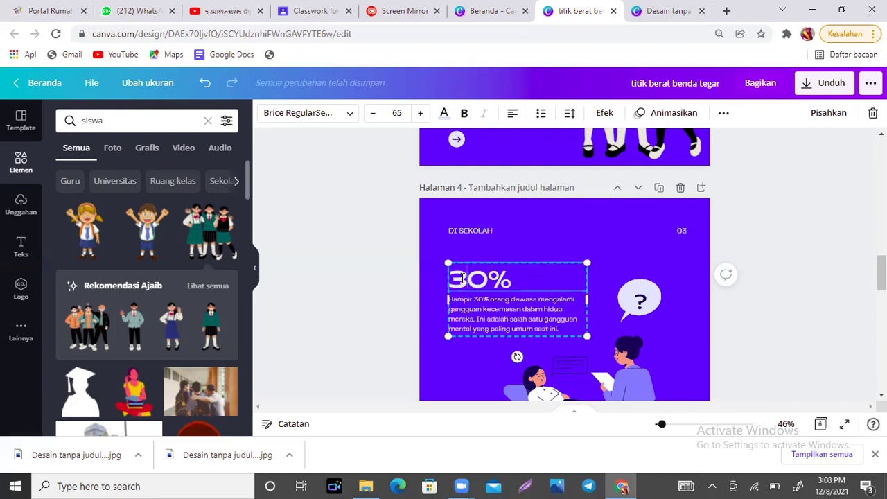
# Replace the 30% heading on page 4 with 'Melanjutkan Pembiasaan Baik'.
pyautogui.write('Me')
pyautogui.press('BackSpace')
pyautogui.press('BackSpace')
pyautogui.press('BackSpace')
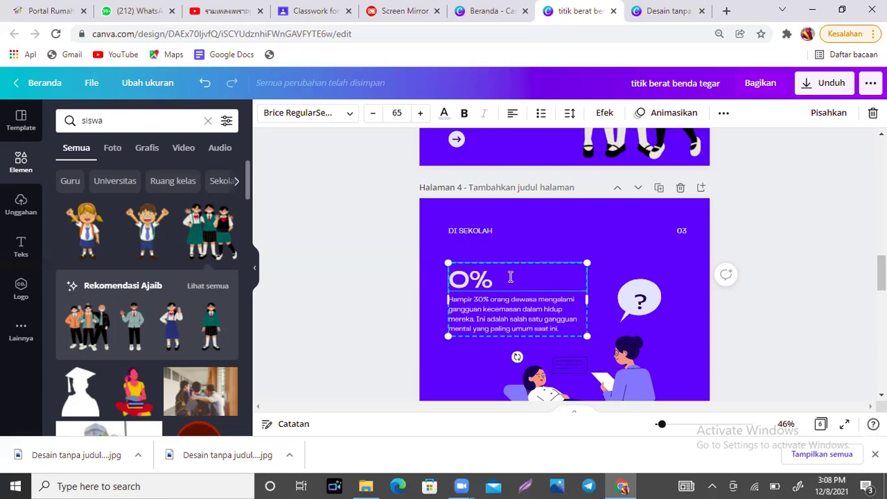
pyautogui.press('Delete')
pyautogui.press('Delete')
pyautogui.write('M')
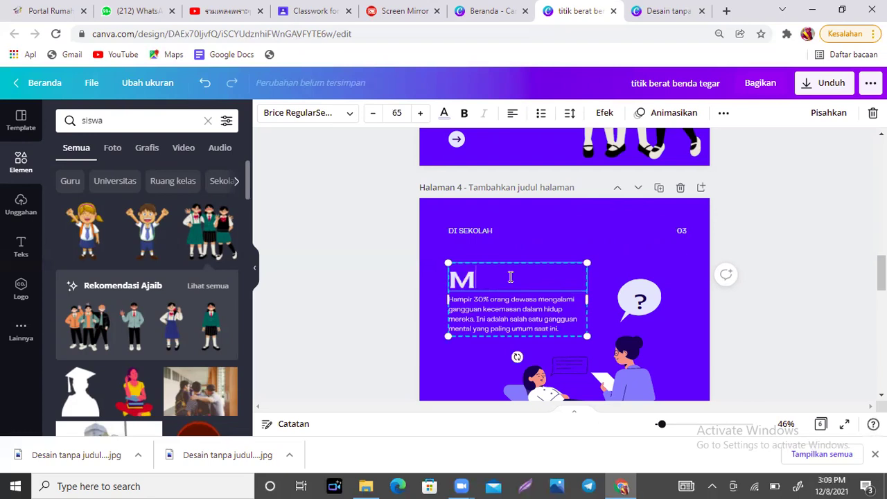
pyautogui.write('elanjutka')
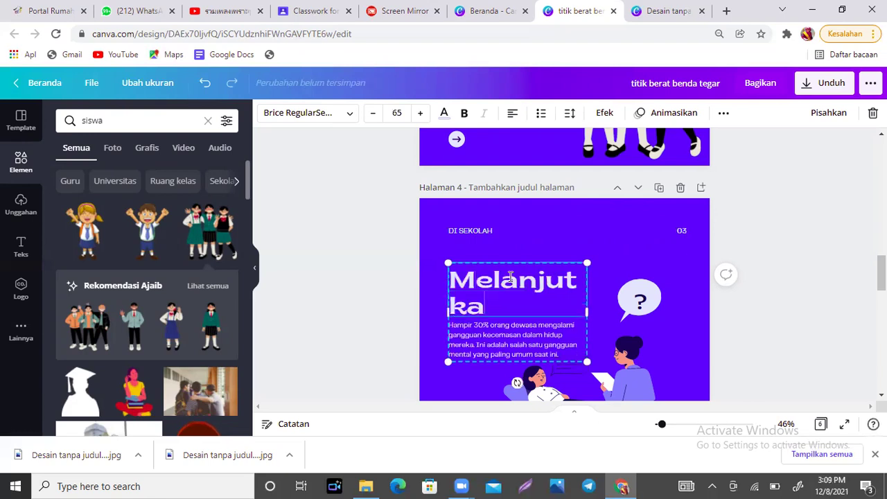
pyautogui.write('n Pembiasaa')
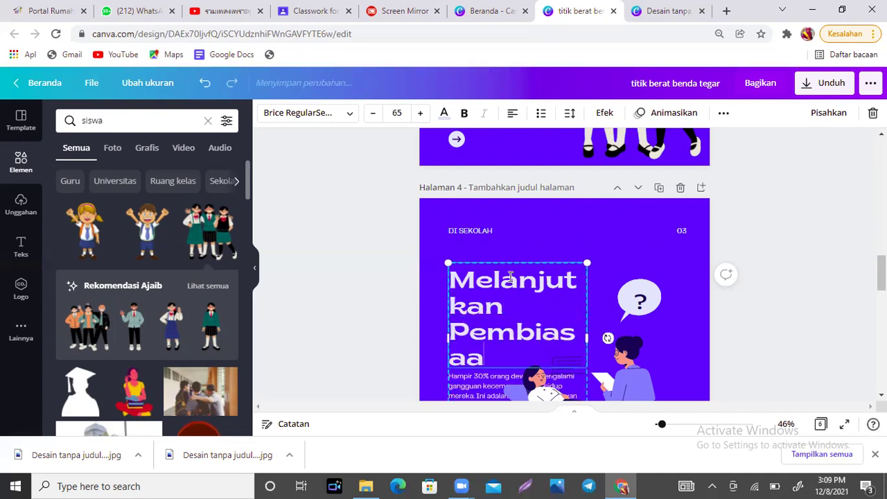
pyautogui.write('n Baik')
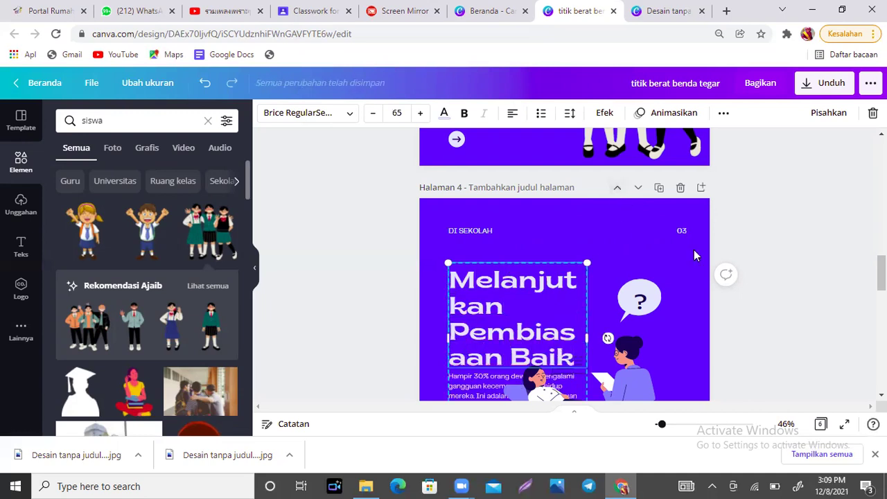
pyautogui.scroll(-3, 564, 264)
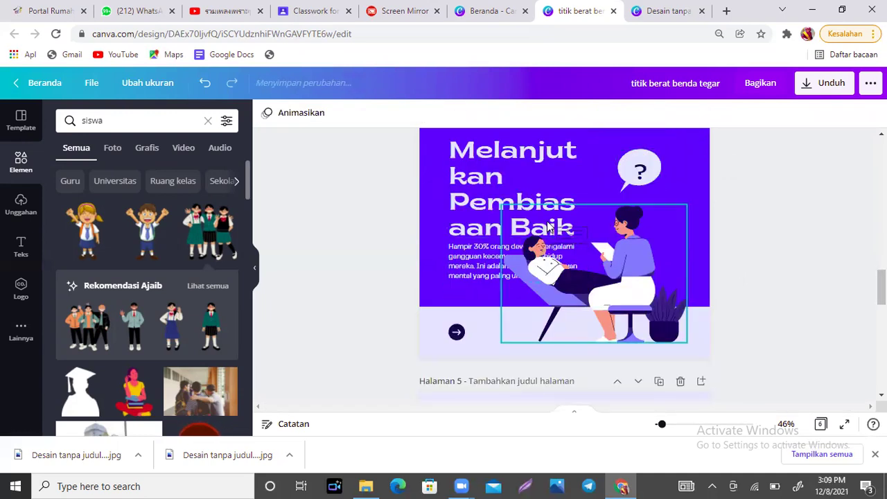
pyautogui.click(624, 291)
# Shrink and widen the new heading box so the title wraps onto three lines.
pyautogui.click(497, 179)
pyautogui.moveTo(587, 283); pyautogui.dragTo(541, 235)
pyautogui.moveTo(575, 183); pyautogui.dragTo(586, 184)
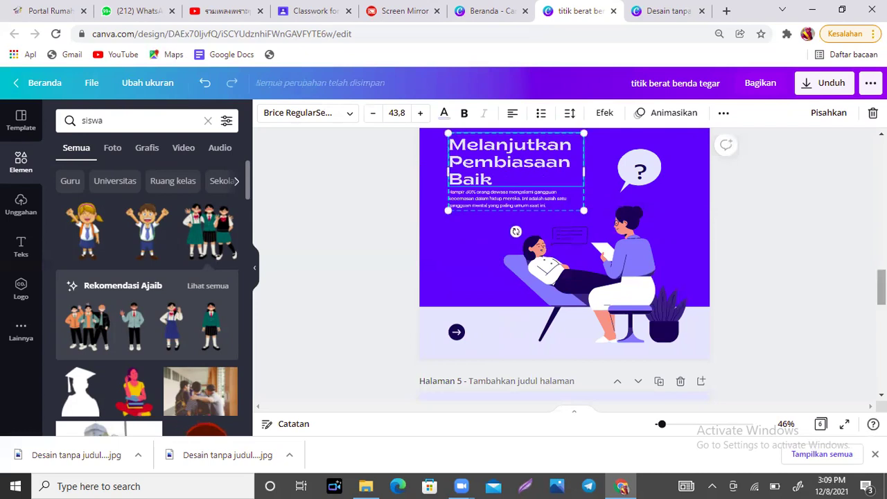
pyautogui.scroll(2, 541, 263)
pyautogui.click(511, 266)
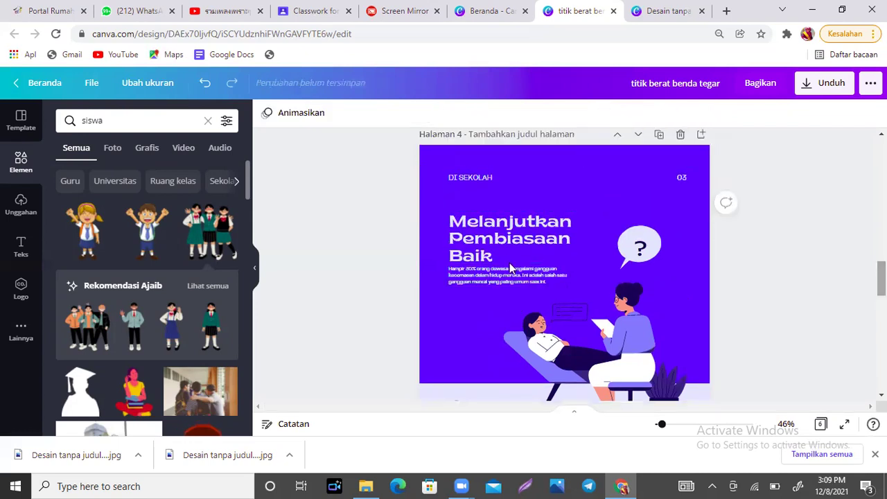
pyautogui.click(549, 288)
pyautogui.click(479, 279)
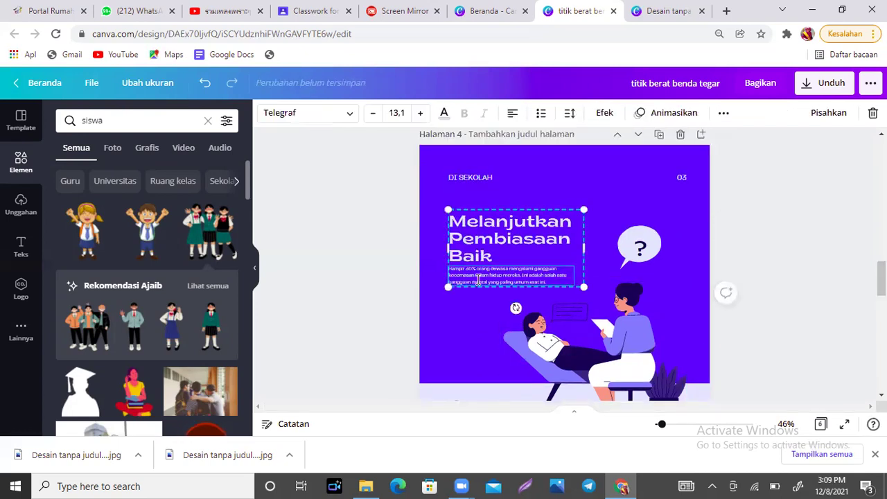
# Rewrite the body text as 'Jangan dihentikan hal-hal baik yang sudah sekolah lakukan…' and enlarge it.
pyautogui.press('BackSpace')
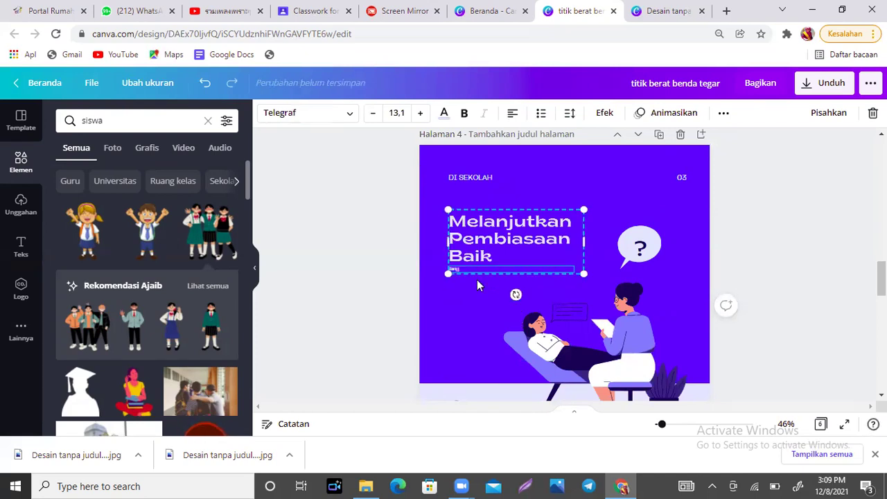
pyautogui.write('dihentikan')
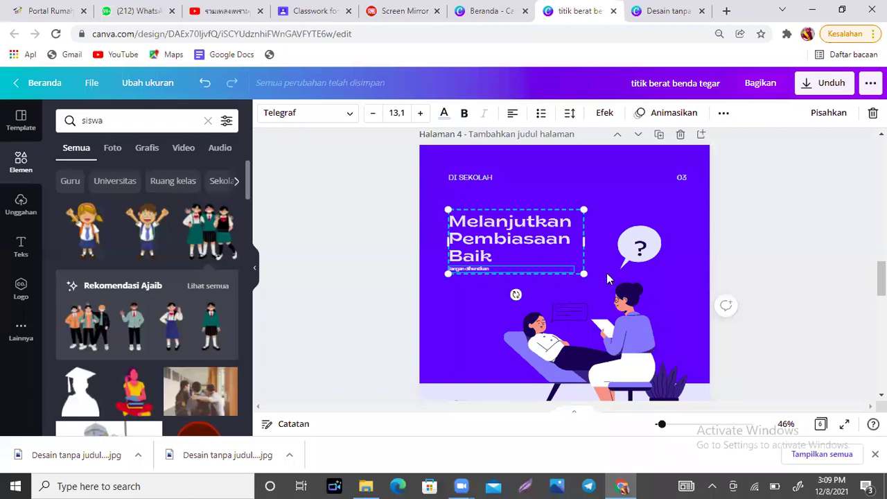
pyautogui.moveTo(604, 288); pyautogui.dragTo(615, 289)
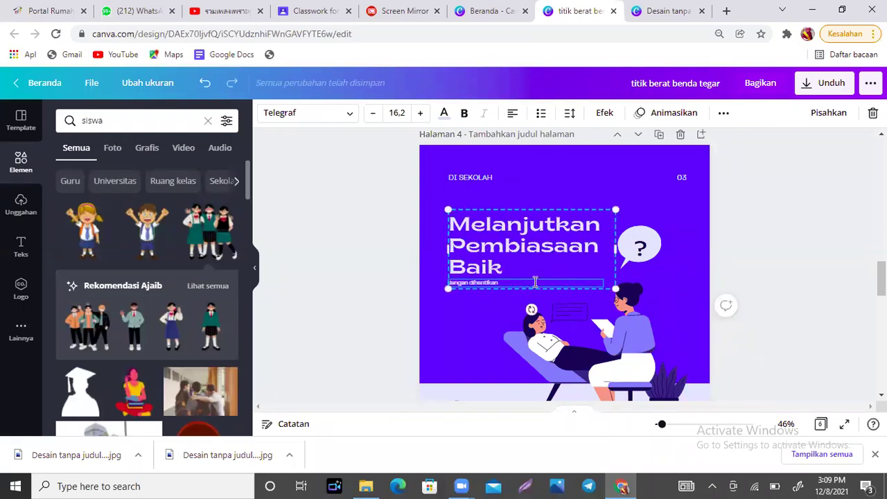
pyautogui.write('hentikan hal-hal')
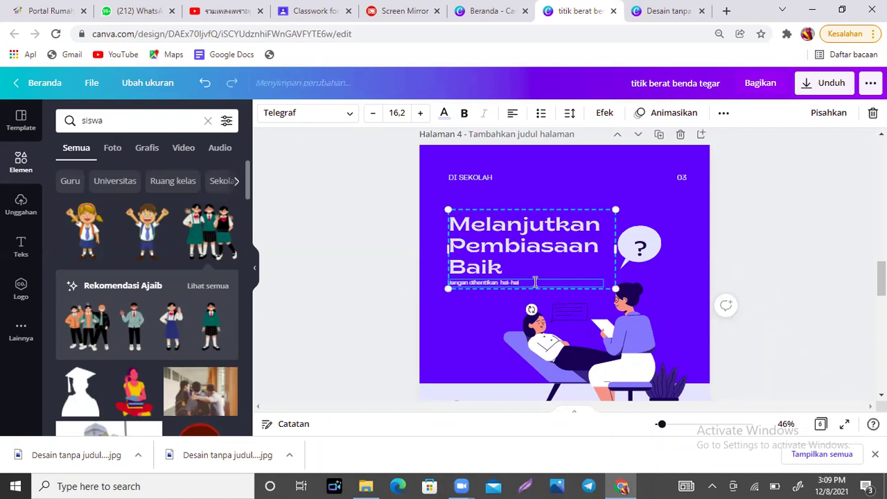
pyautogui.write(' baik yang sudah sekolah lakuk')
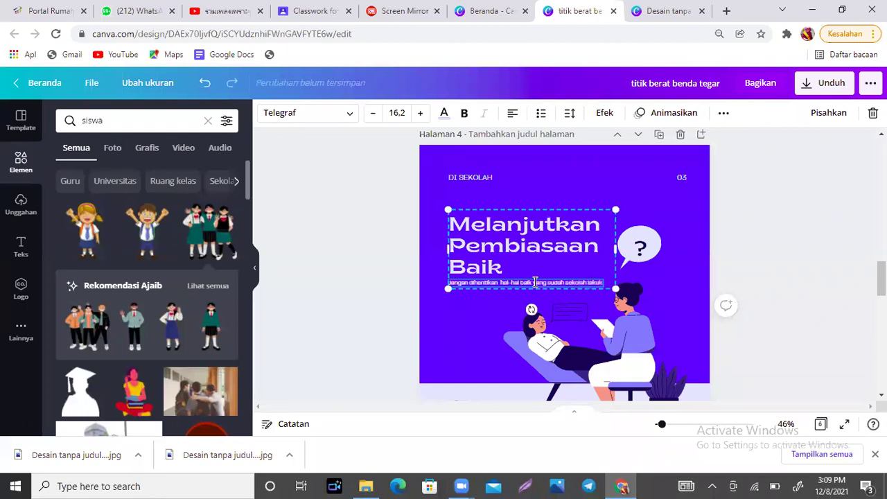
pyautogui.write('an, misalnya')
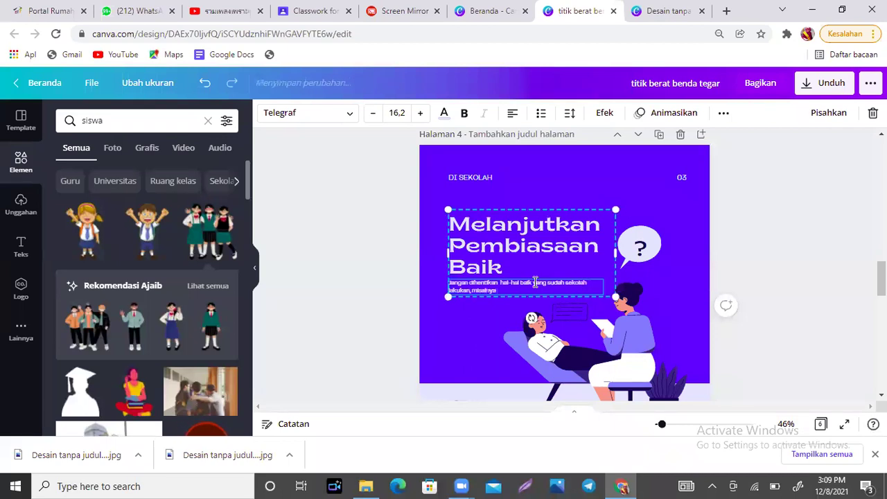
pyautogui.write(' sulat dhuha,')
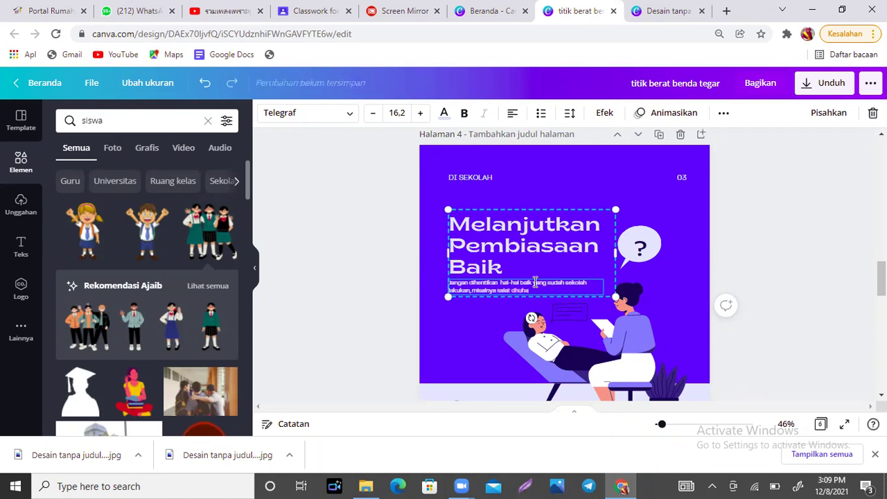
pyautogui.write(' atau membaca al')
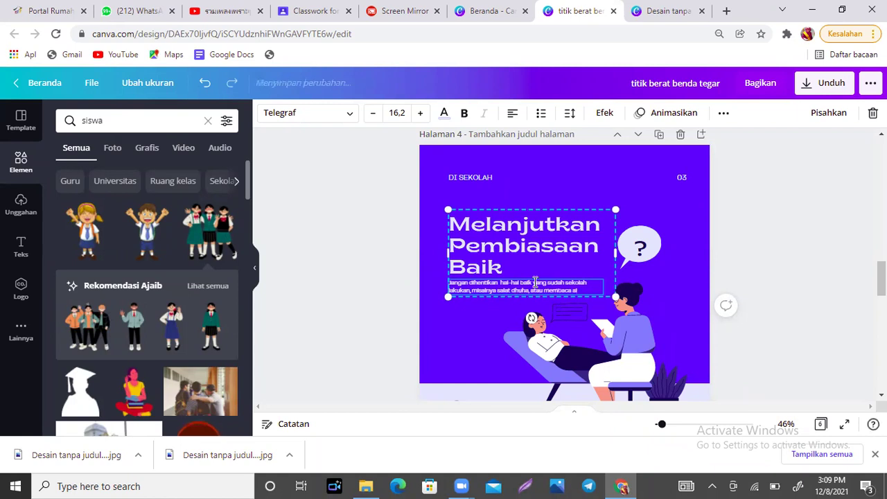
pyautogui.write('quran atau')
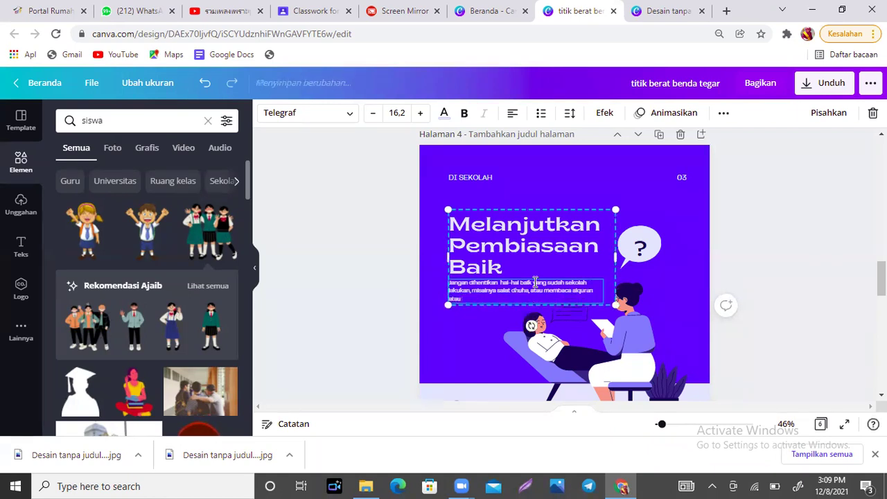
pyautogui.write(' pembiasaan baik lainnya')
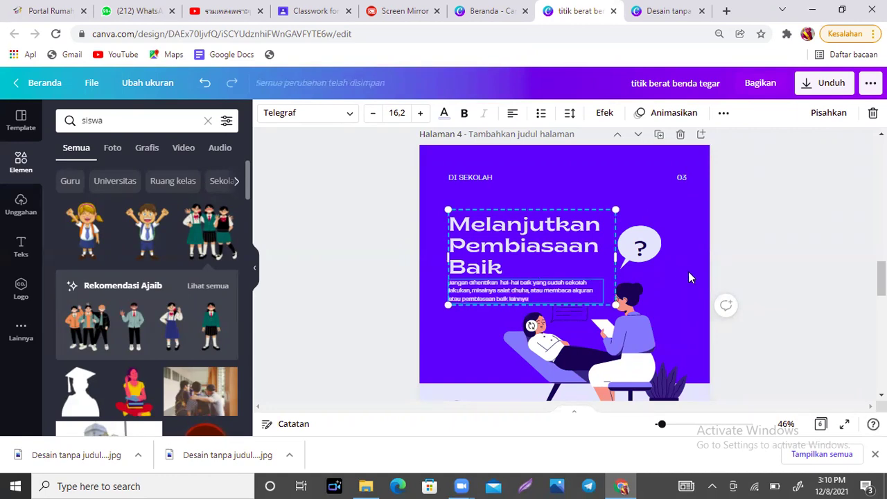
pyautogui.click(684, 269)
# Move page 4's text up and delete the doctor-and-patient illustration, question mark and speech bubble.
pyautogui.click(539, 265)
pyautogui.moveTo(540, 266); pyautogui.dragTo(538, 243)
pyautogui.click(611, 336)
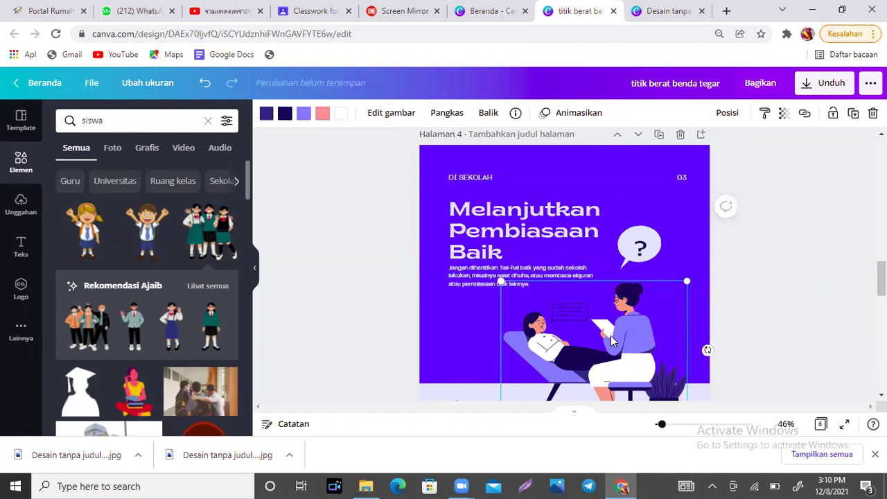
pyautogui.press('Delete')
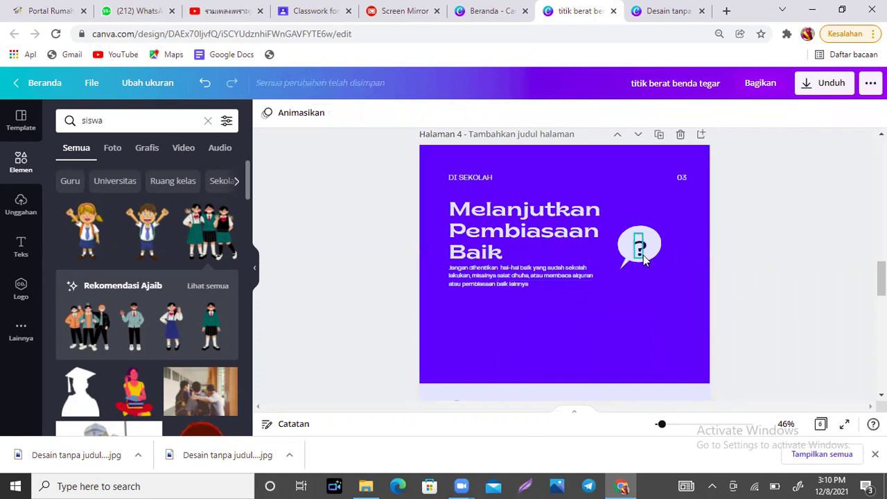
pyautogui.click(644, 255)
pyautogui.press('Delete')
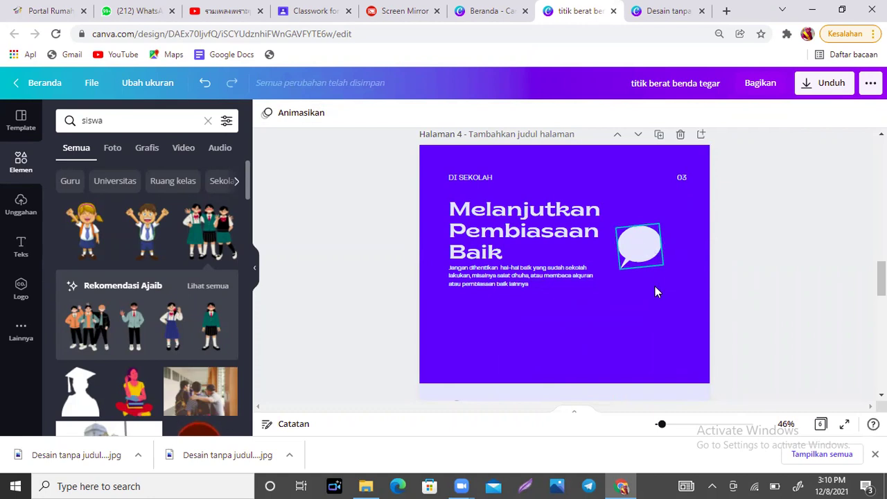
pyautogui.click(638, 255)
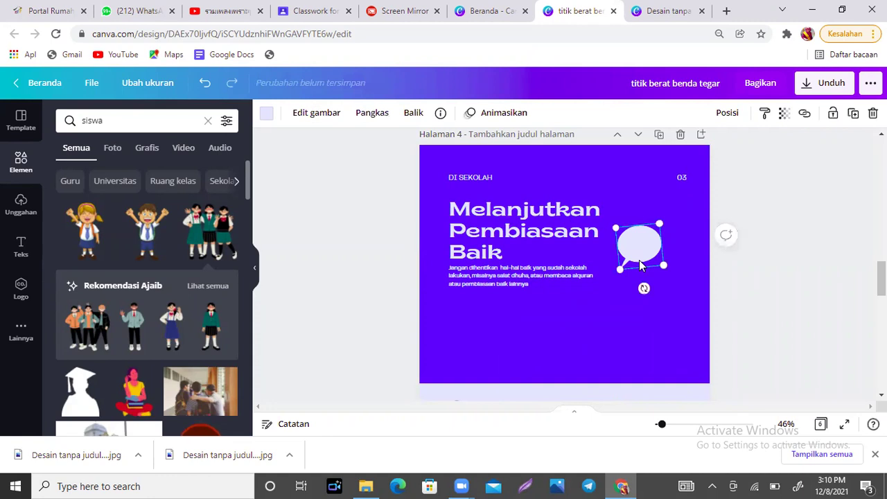
pyautogui.press('Delete')
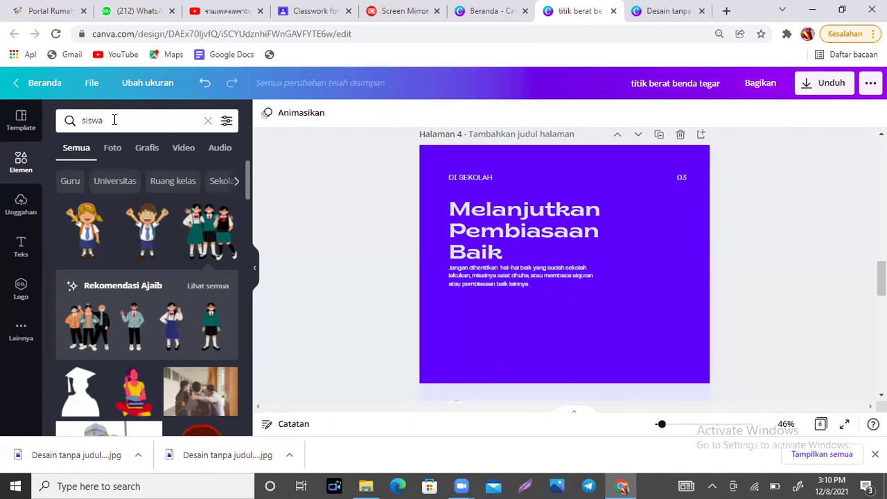
# Search Elements for 'sholat' in place of the earlier 'siswa' search.
pyautogui.click(115, 120)
pyautogui.write('shola')
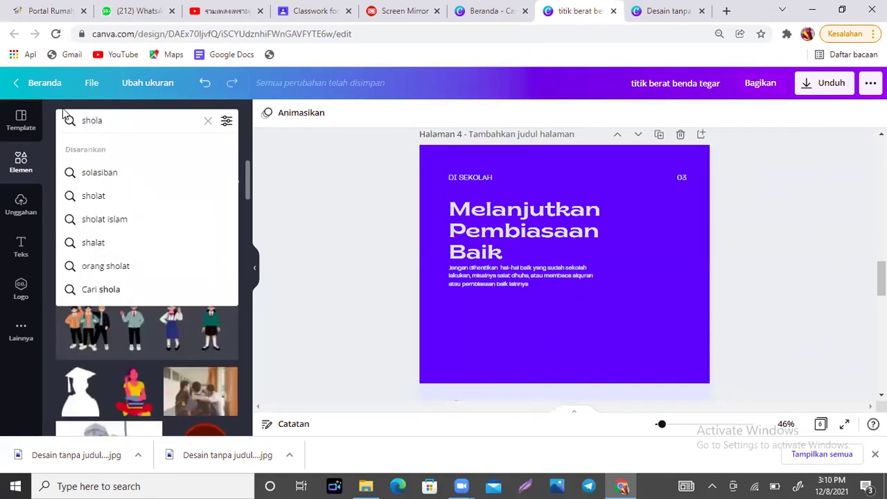
pyautogui.press('Return')
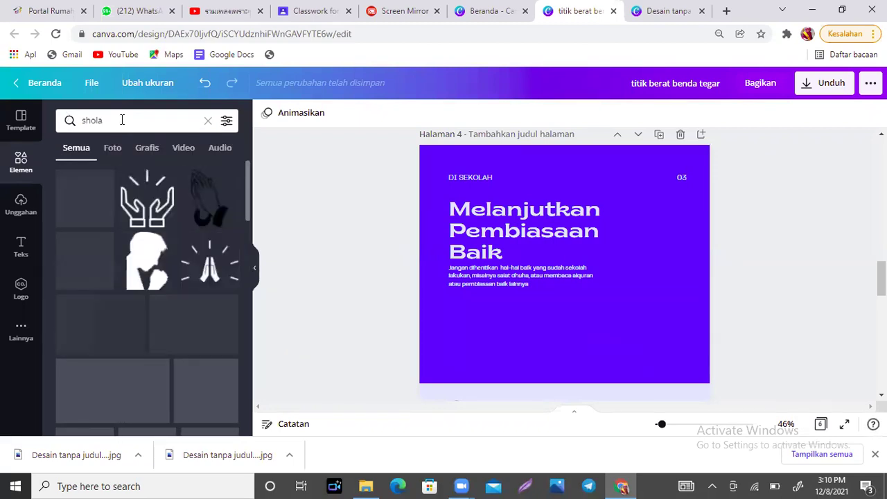
pyautogui.click(88, 120)
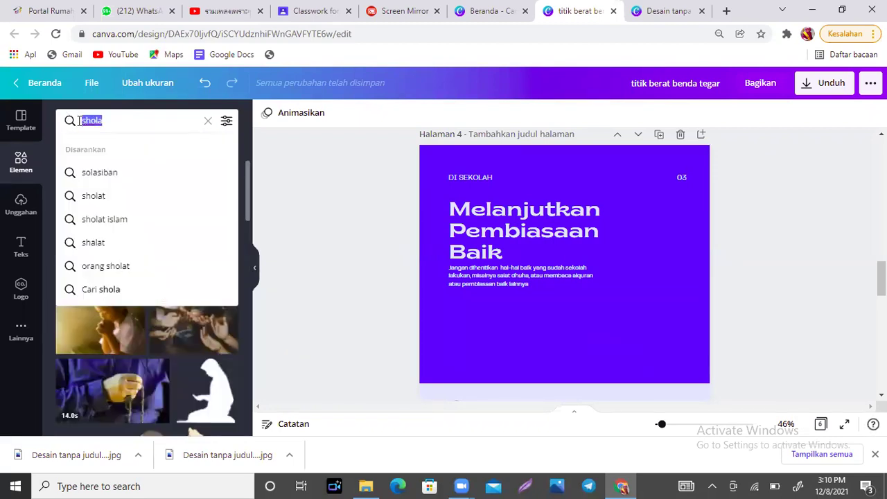
pyautogui.press('BackSpace')
pyautogui.write('sholat')
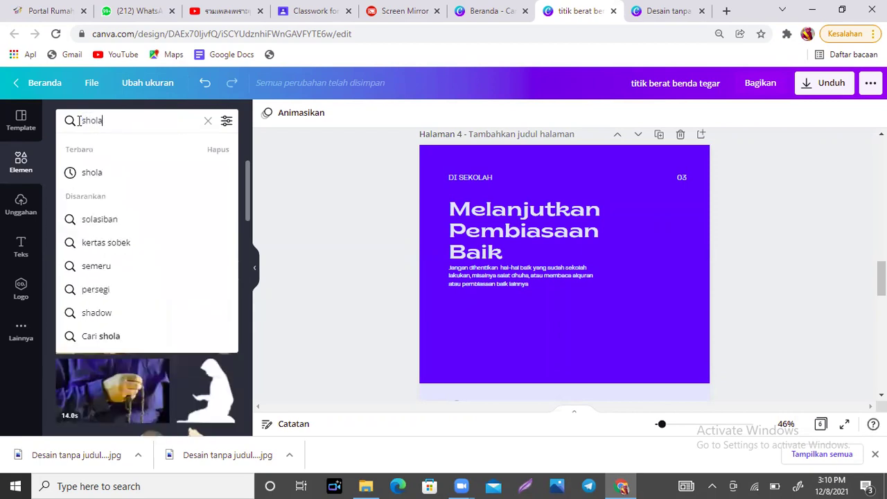
pyautogui.press('Return')
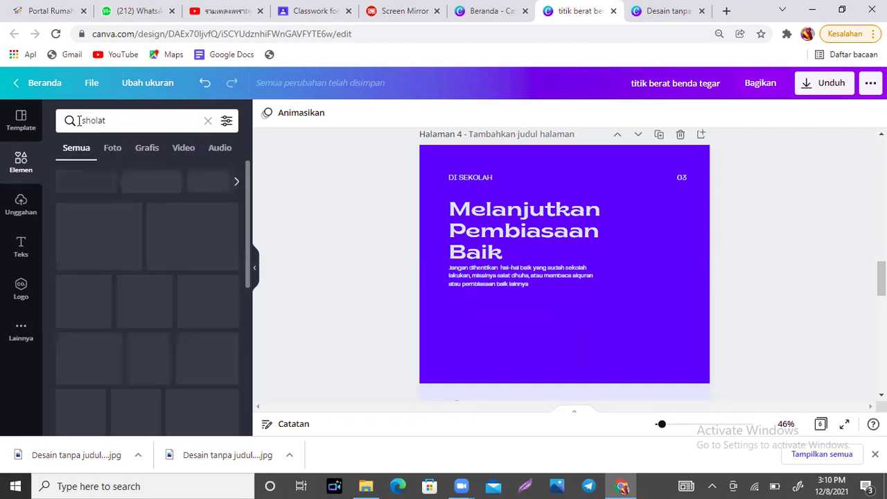
# Add the open Quran book sticker, resized, at page 4's lower right.
pyautogui.moveTo(246, 186); pyautogui.dragTo(247, 218)
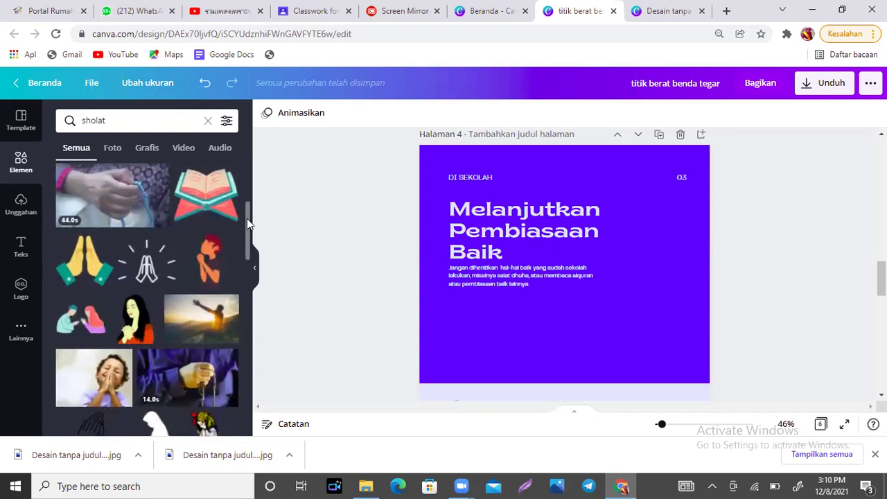
pyautogui.click(197, 187)
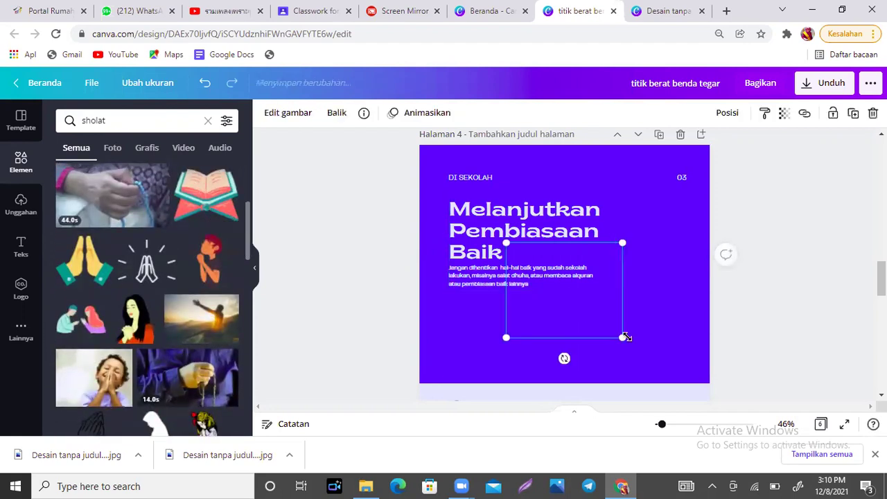
pyautogui.moveTo(690, 390); pyautogui.dragTo(695, 394)
pyautogui.moveTo(506, 249); pyautogui.dragTo(553, 281)
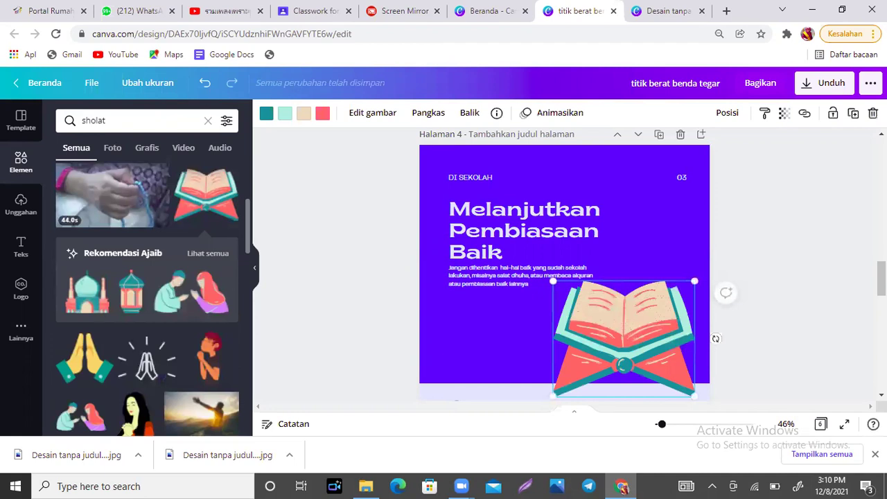
pyautogui.scroll(-2, 879, 278)
pyautogui.moveTo(632, 230); pyautogui.dragTo(630, 258)
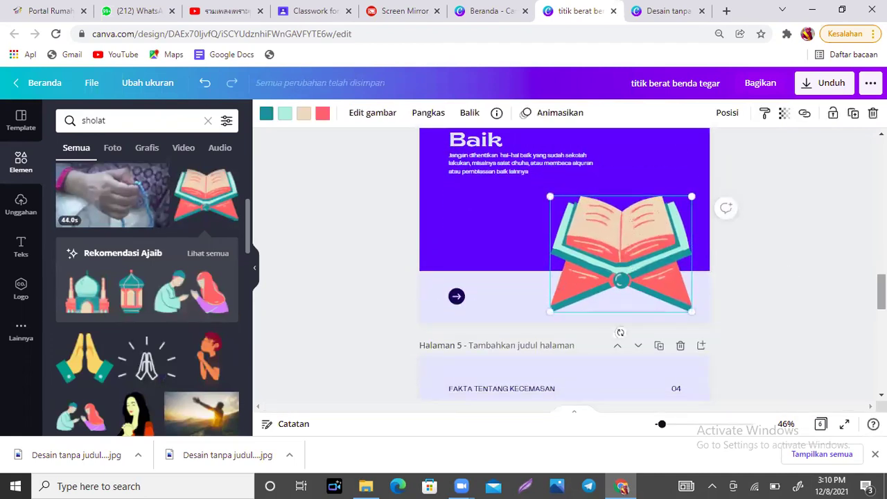
pyautogui.scroll(-1, 575, 271)
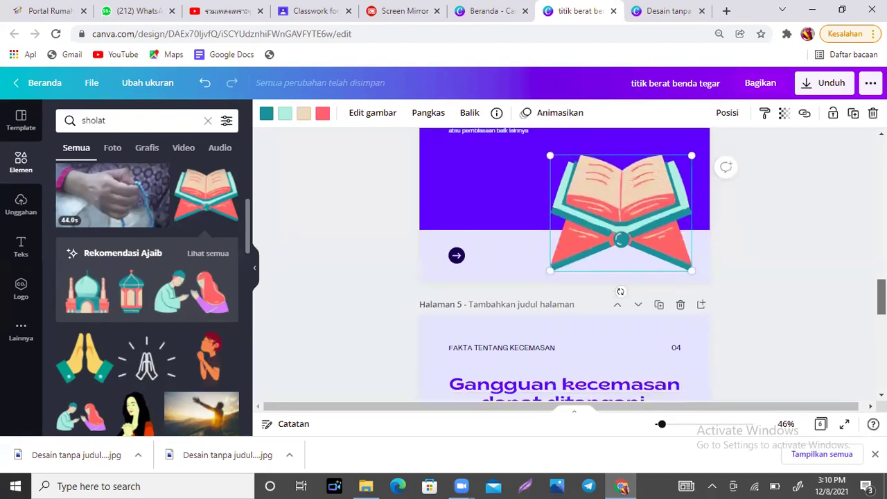
pyautogui.click(312, 280)
pyautogui.moveTo(249, 236); pyautogui.dragTo(251, 277)
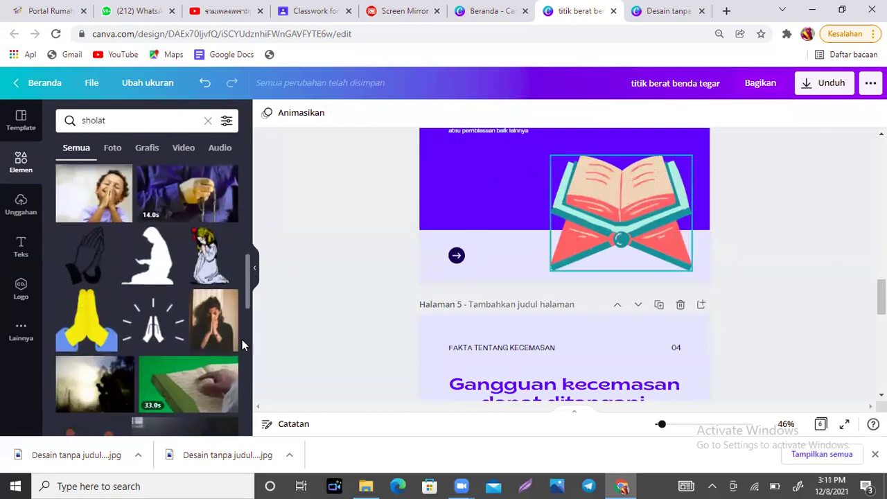
# Place a shrunken praying-hands sticker beside the 'Melanjutkan Pembiasaan Baik' title.
pyautogui.click(141, 326)
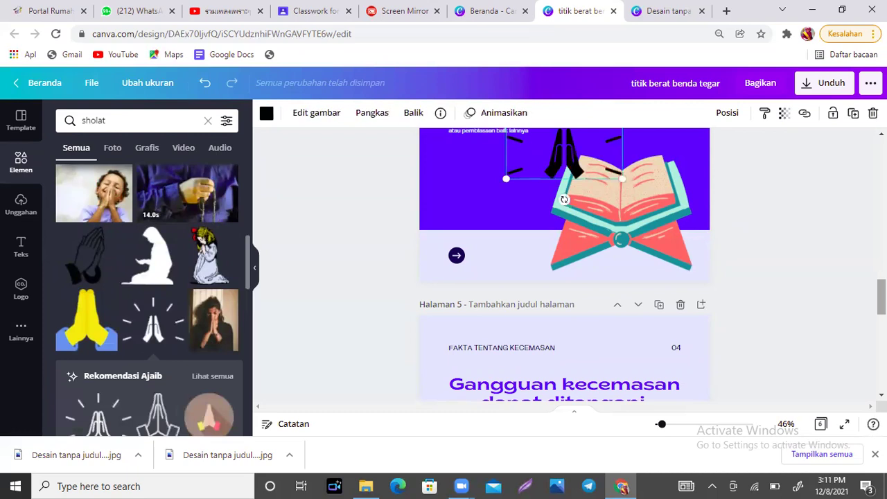
pyautogui.scroll(2, 560, 305)
pyautogui.moveTo(559, 305); pyautogui.dragTo(634, 265)
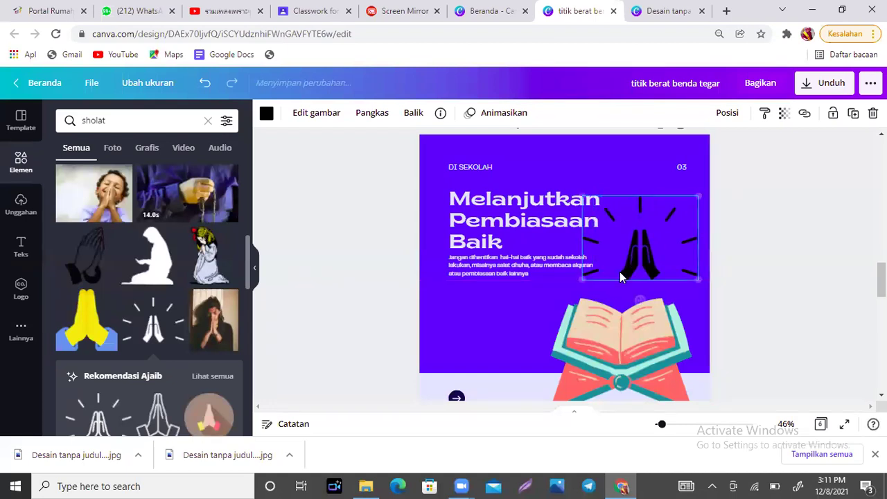
pyautogui.moveTo(581, 279); pyautogui.dragTo(601, 266)
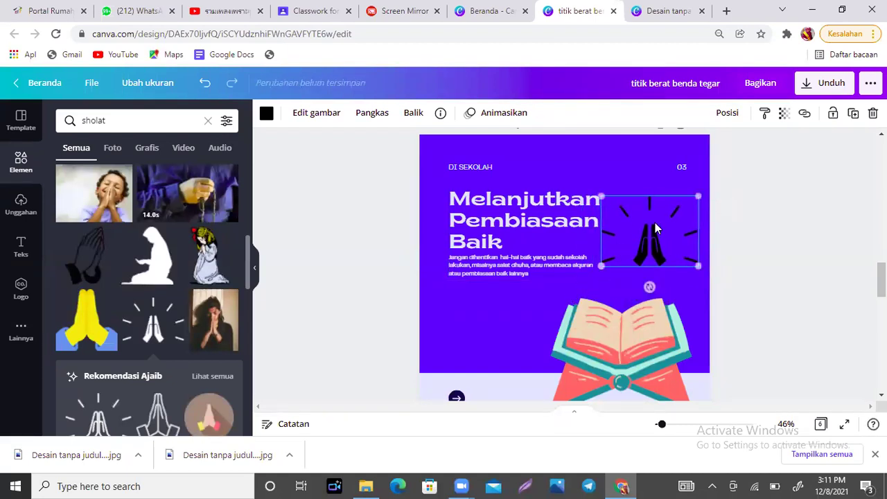
pyautogui.moveTo(655, 222); pyautogui.dragTo(655, 236)
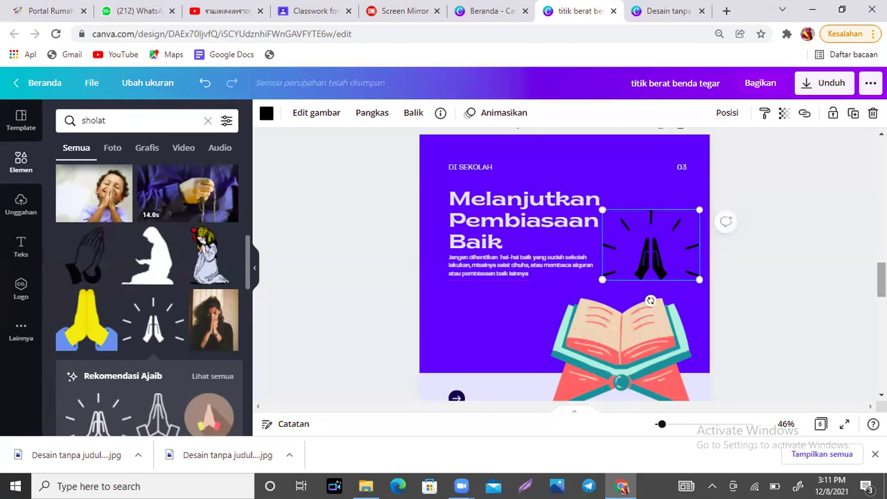
# Change page 5's top label from 'FAKTA TENTANG KECEMASAN' to 'DI SEKOLAH'.
pyautogui.scroll(-5, 650, 301)
pyautogui.scroll(-4, 565, 264)
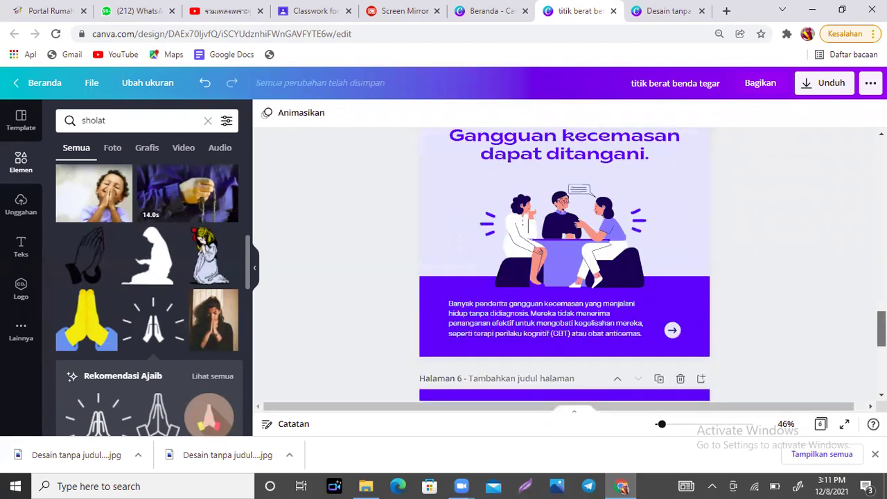
pyautogui.scroll(2, 565, 264)
pyautogui.scroll(2, 564, 263)
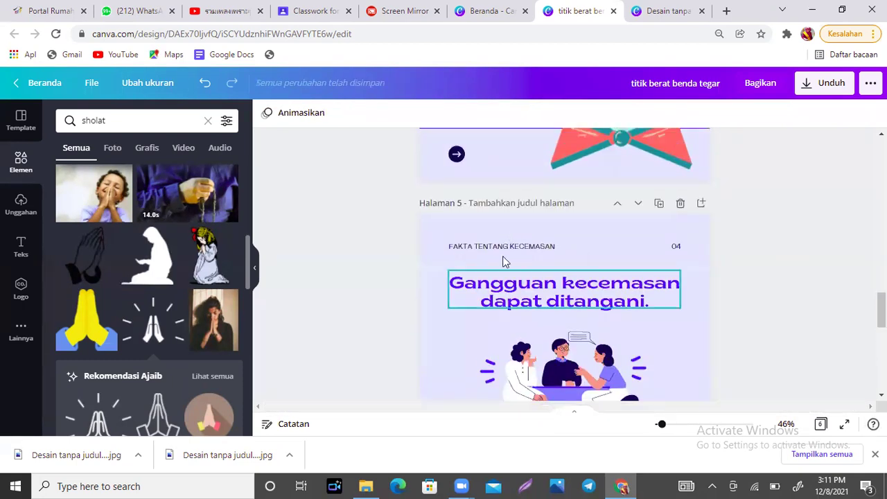
pyautogui.doubleClick(559, 248)
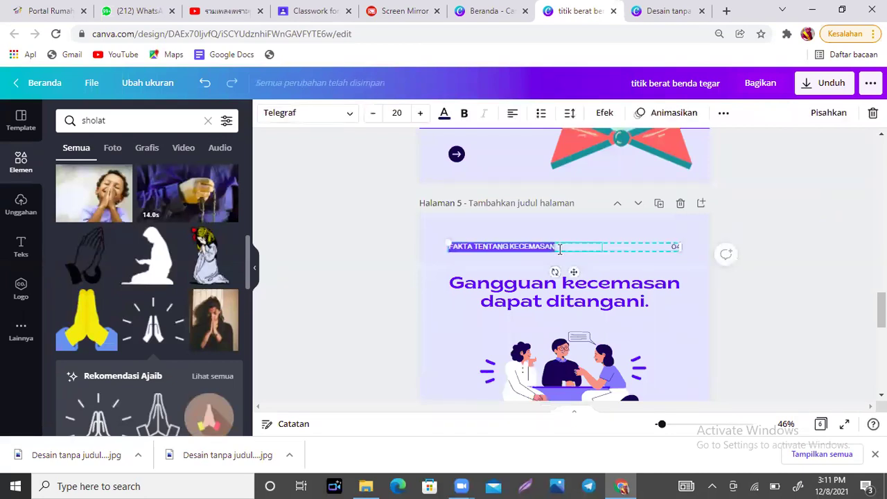
pyautogui.write('DI SE')
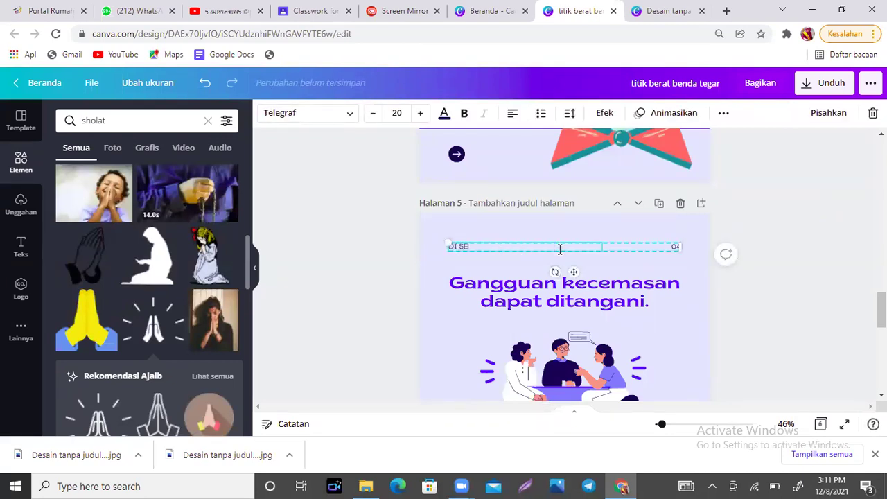
pyautogui.write('KOLAH')
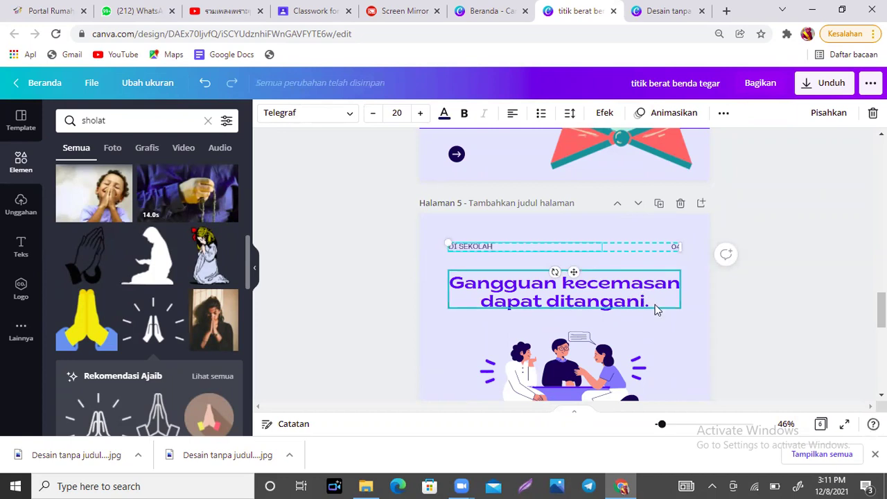
# Retype page 5's heading as 'Menyusun Rancangan Program untuk Semester Baru'.
pyautogui.doubleClick(655, 305)
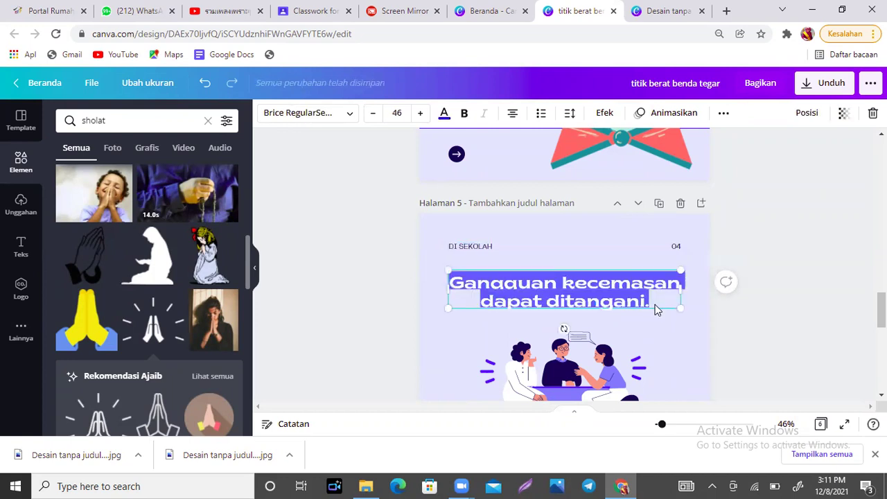
pyautogui.write('ME')
pyautogui.press('BackSpace')
pyautogui.write('enyusun ')
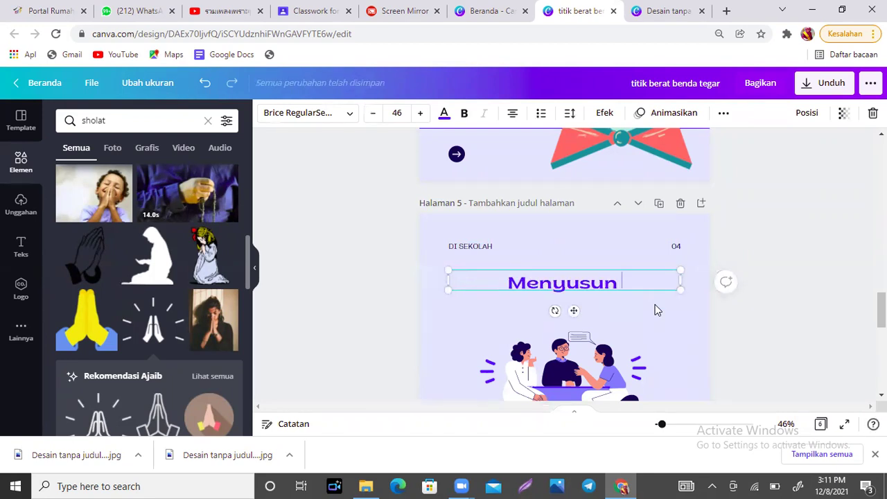
pyautogui.write('Program')
pyautogui.press('BackSpace')
pyautogui.press('BackSpace')
pyautogui.press('BackSpace')
pyautogui.press('BackSpace')
pyautogui.press('BackSpace')
pyautogui.press('BackSpace')
pyautogui.press('BackSpace')
pyautogui.press('BackSpace')
pyautogui.press('BackSpace')
pyautogui.write('Rancangan Program untuk AS')
pyautogui.press('BackSpace')
pyautogui.press('BackSpace')
pyautogui.write('Semester baru')
pyautogui.press('BackSpace')
pyautogui.press('BackSpace')
pyautogui.press('BackSpace')
pyautogui.press('BackSpace')
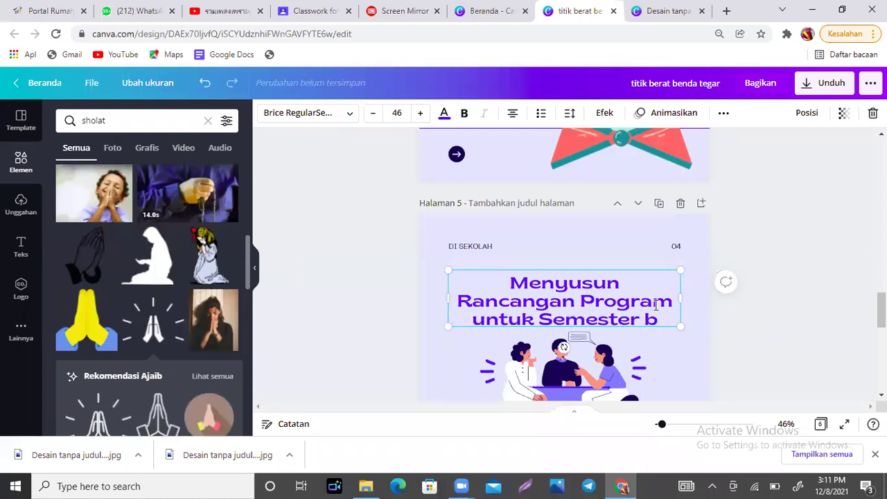
pyautogui.write('Baru')
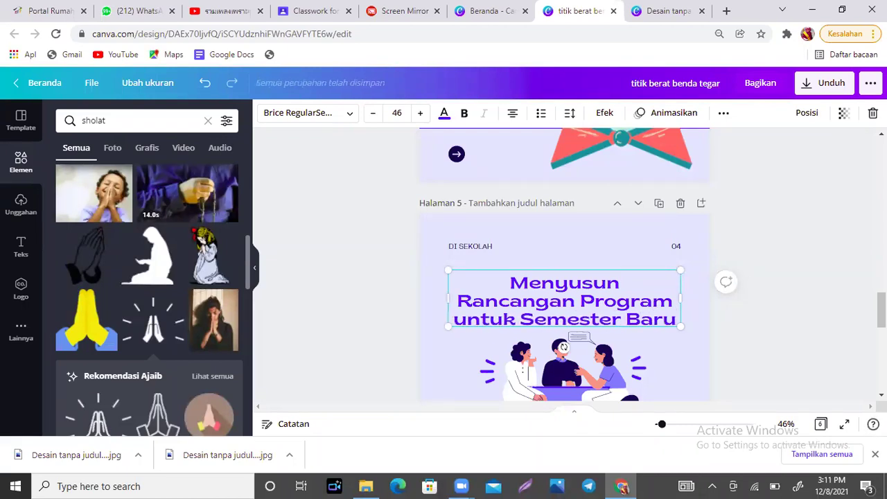
pyautogui.scroll(-2, 881, 310)
pyautogui.click(604, 329)
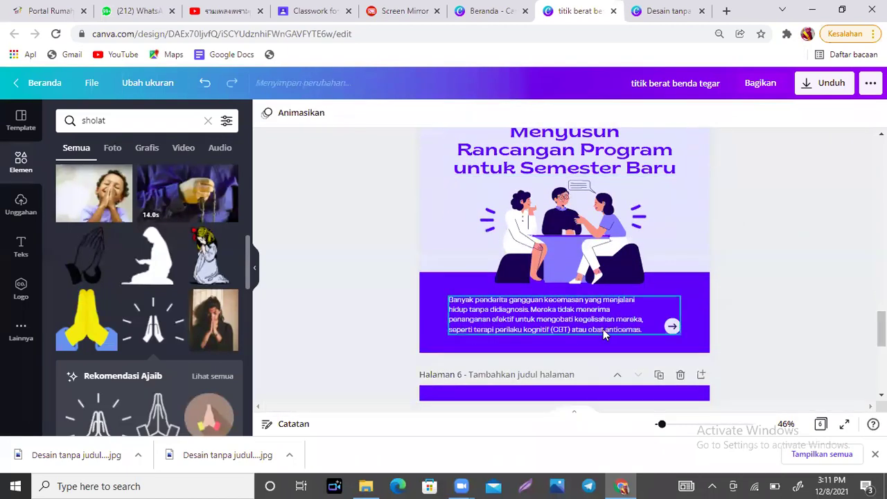
# Clear the old body text on page 5.
pyautogui.click(645, 329)
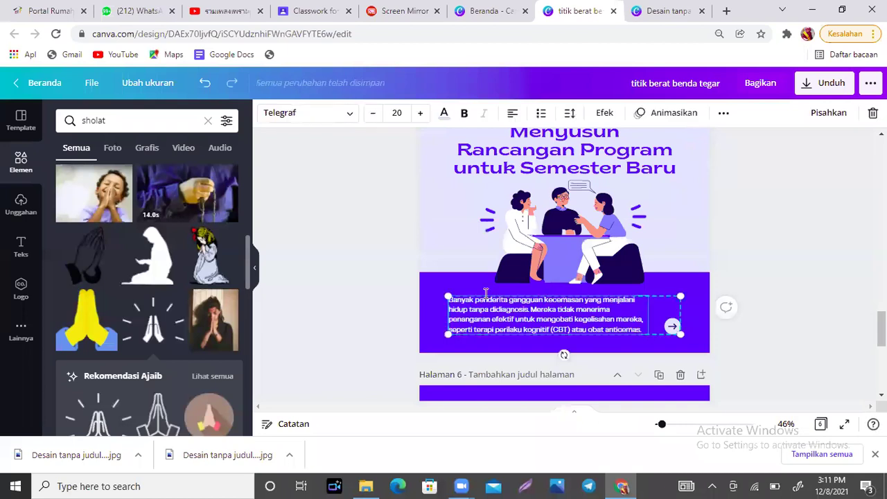
pyautogui.click(450, 300)
pyautogui.write('"')
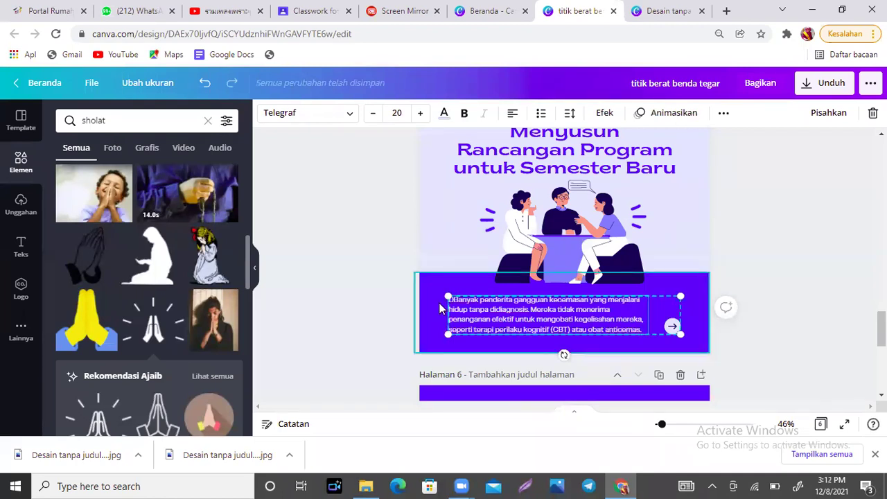
pyautogui.press('BackSpace')
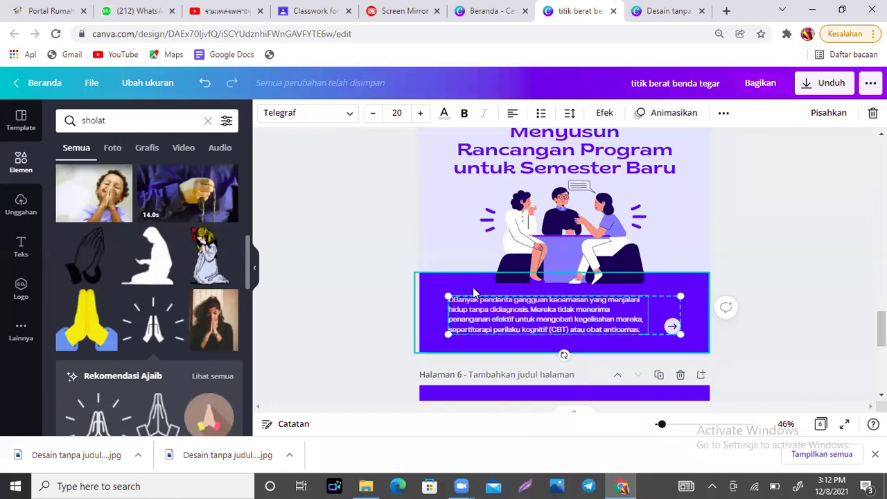
pyautogui.hotkey('ctrl', 'z')
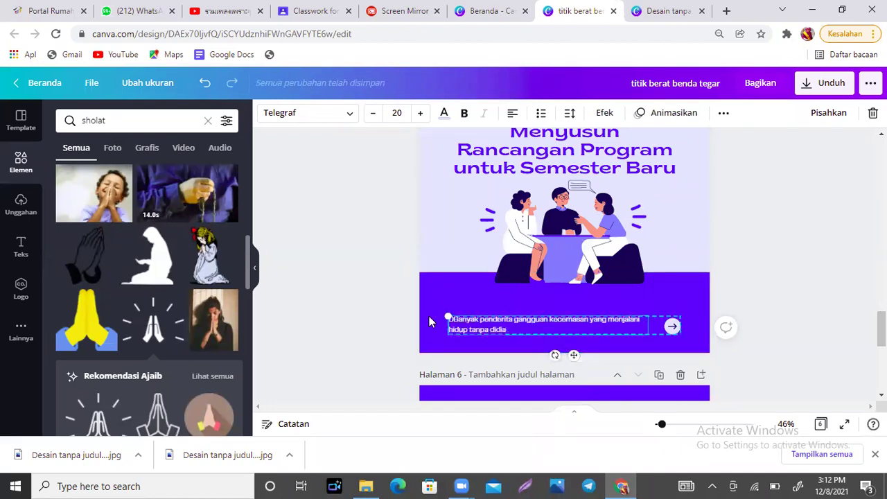
pyautogui.hotkey('ctrl', 'z')
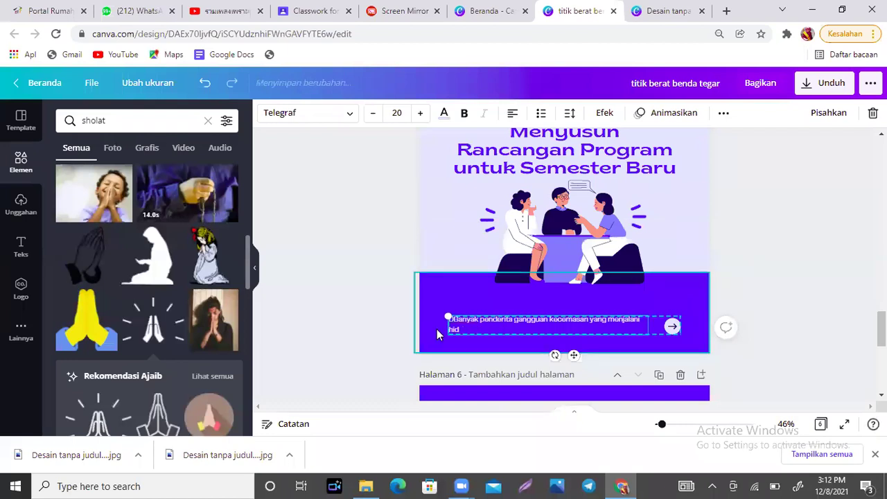
pyautogui.hotkey('ctrl', 'z')
pyautogui.hotkey('ctrl', 'z')
pyautogui.hotkey('ctrl', 'z')
pyautogui.hotkey('ctrl', 'z')
pyautogui.hotkey('ctrl', 'z')
pyautogui.hotkey('ctrl', 'z')
pyautogui.hotkey('ctrl', 'z')
pyautogui.hotkey('ctrl', 'z')
pyautogui.hotkey('ctrl', 'z')
pyautogui.hotkey('ctrl', 'z')
pyautogui.hotkey('ctrl', 'z')
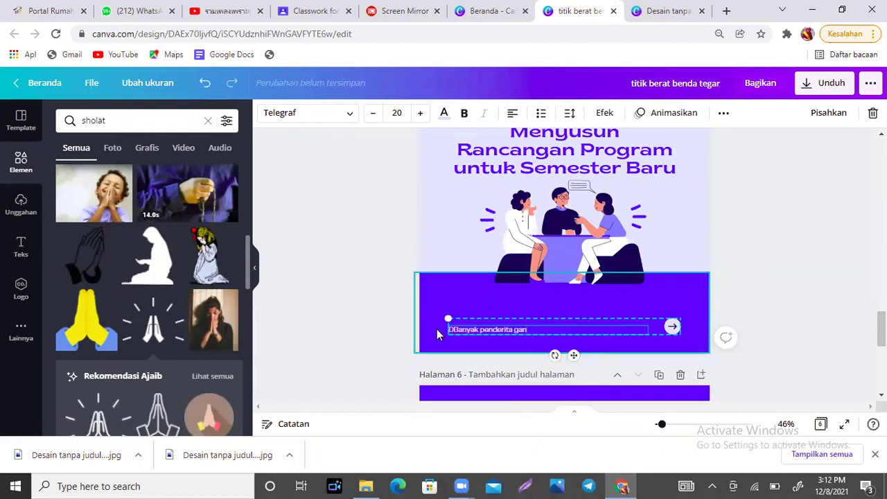
pyautogui.hotkey('ctrl', 'z')
# Type the caption 'Diskusikan bersama rekan guru lainnya program-program… semester baru dimulai'.
pyautogui.write('sku')
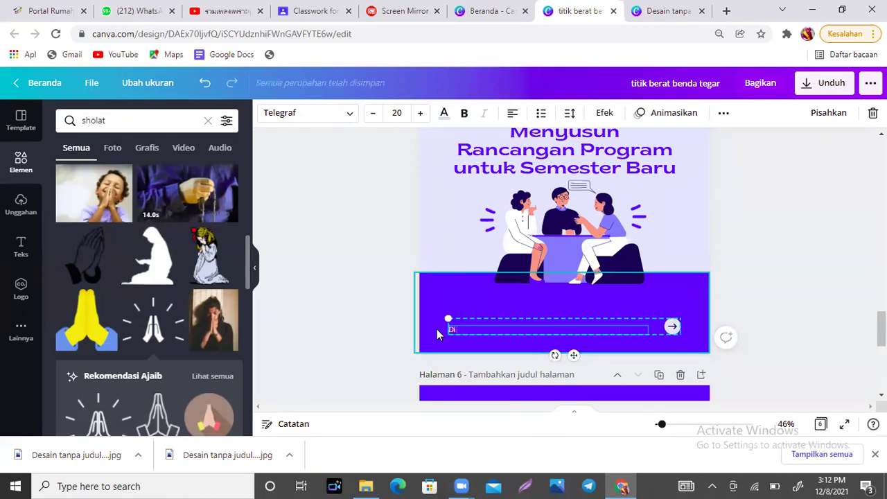
pyautogui.write('sika')
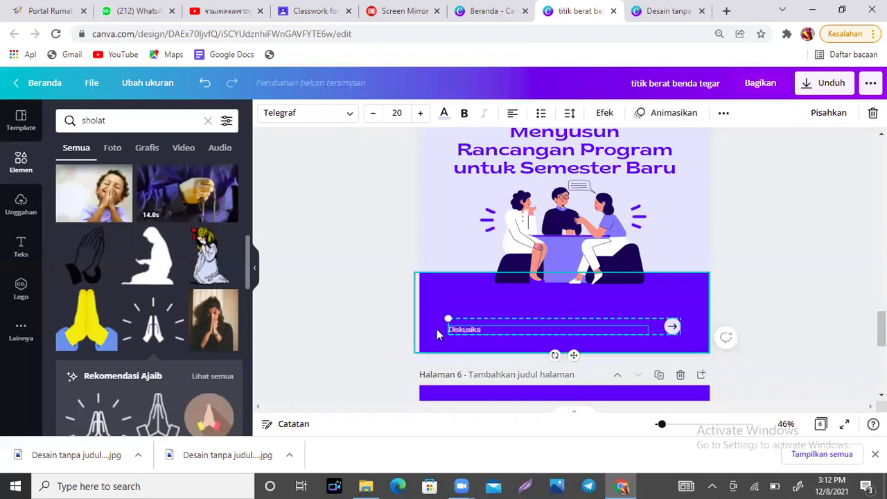
pyautogui.write('n bersama rea')
pyautogui.press('BackSpace')
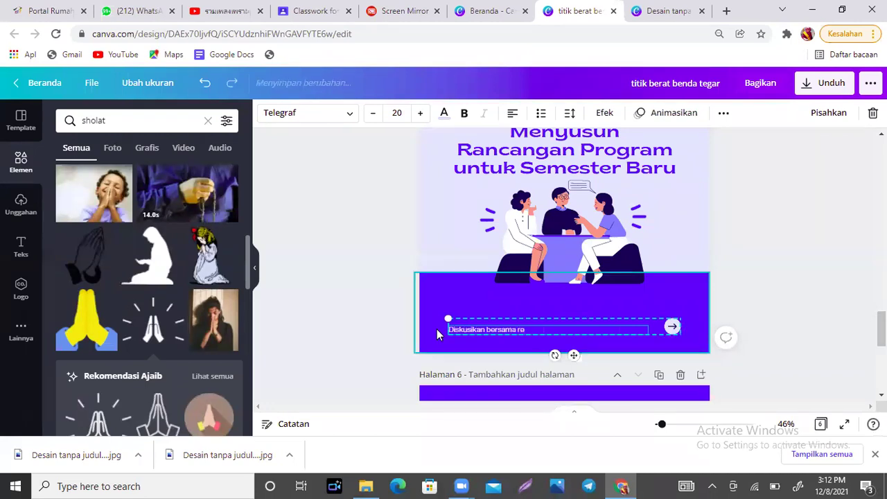
pyautogui.write('kan guru lainnya')
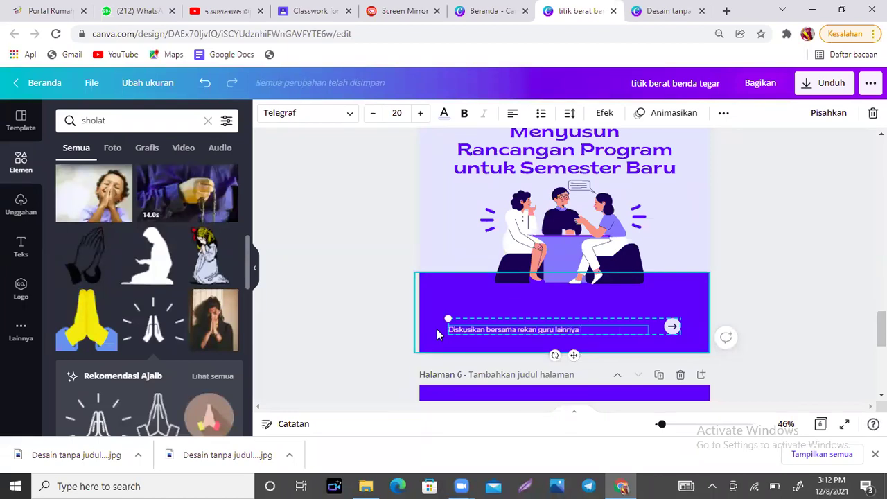
pyautogui.write(' progra')
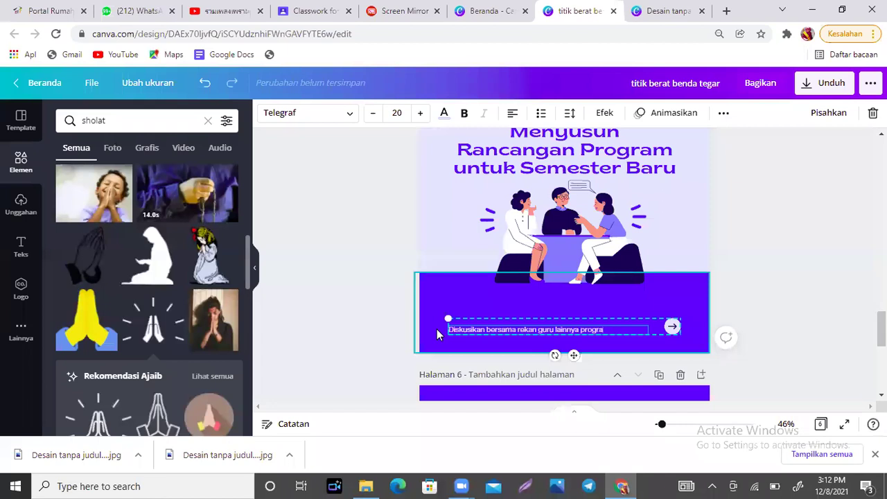
pyautogui.write('m-program yang bisa')
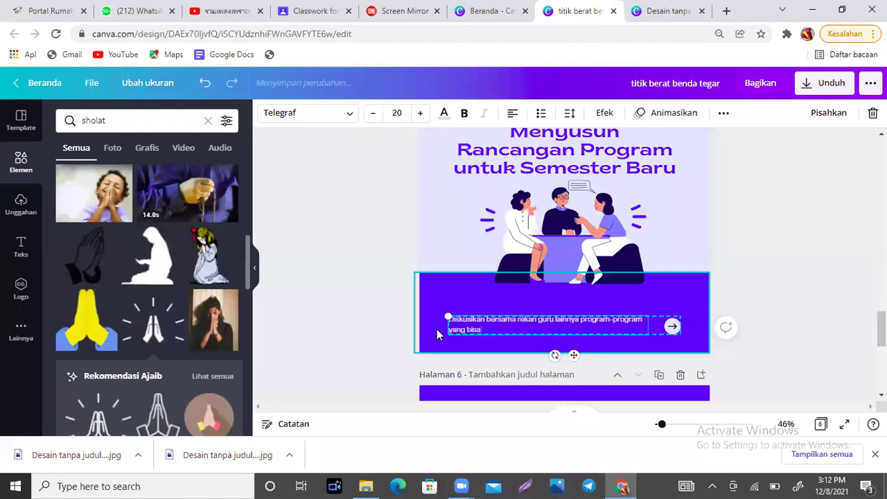
pyautogui.write(' diterapkan saat semaster baru dimulai')
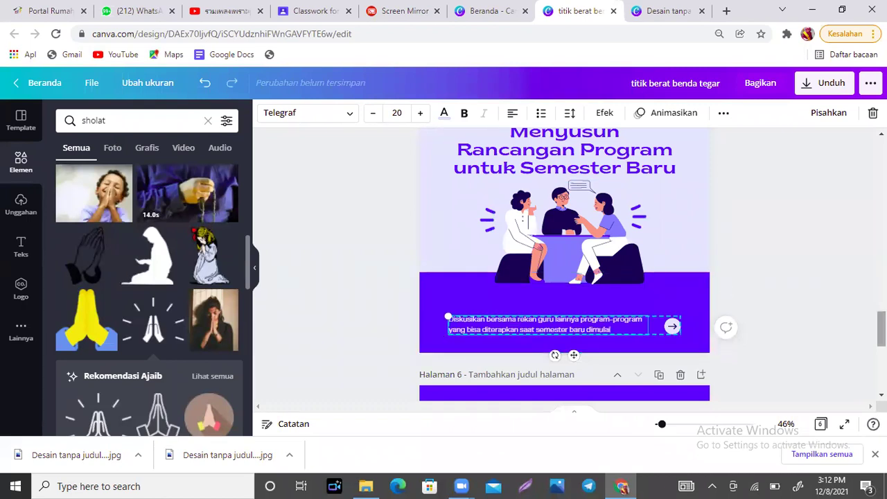
pyautogui.scroll(-1, 437, 330)
pyautogui.scroll(-2, 564, 263)
# Replace page 6's 'FAKTA TENTANG KECEMASAN' header with 'DI RUMAH'.
pyautogui.click(560, 236)
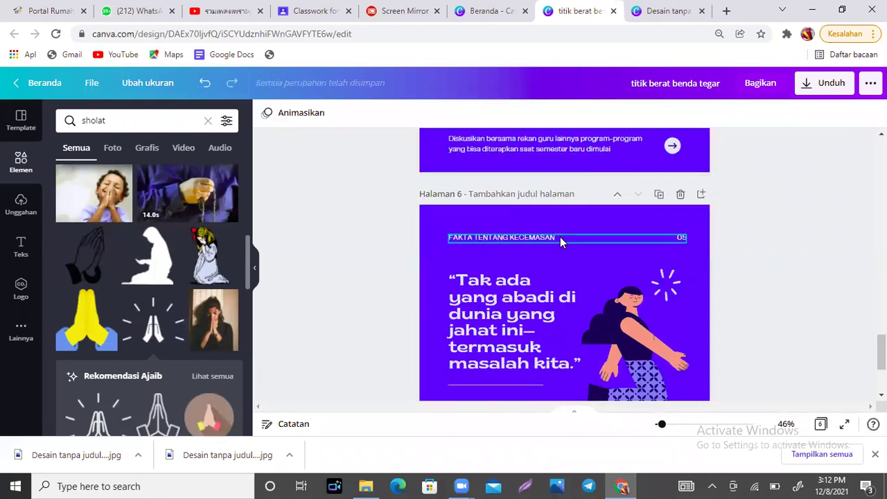
pyautogui.click(560, 236)
pyautogui.moveTo(560, 237); pyautogui.dragTo(456, 235)
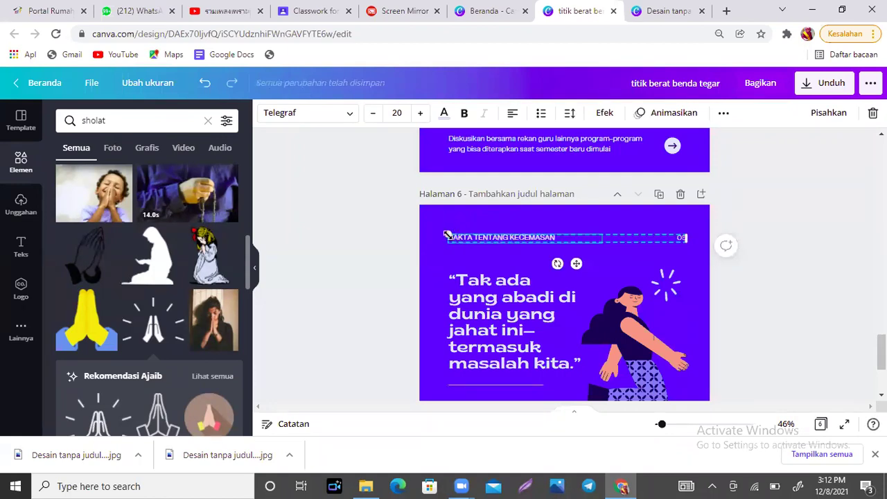
pyautogui.write('DI')
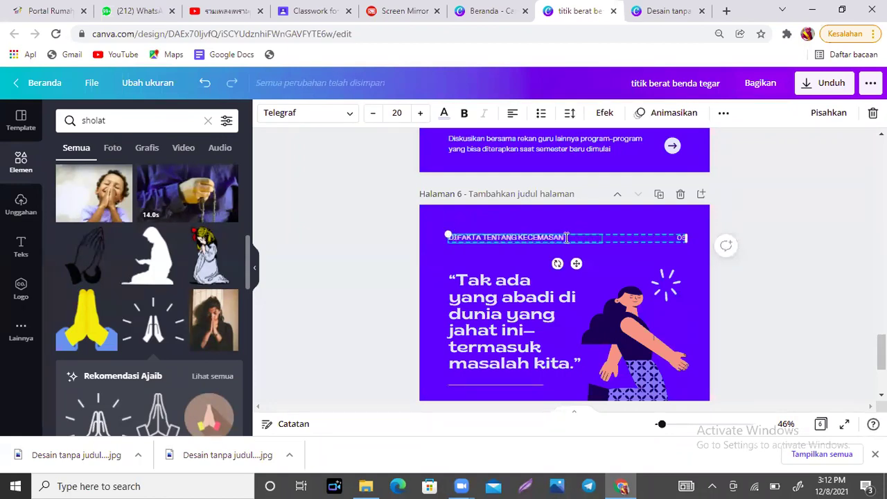
pyautogui.press('BackSpace')
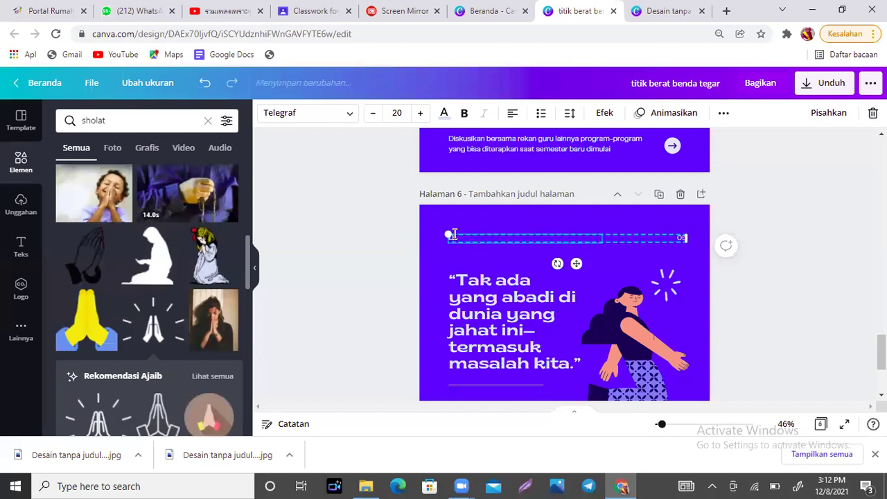
pyautogui.write('DI RUMAH')
pyautogui.click(556, 341)
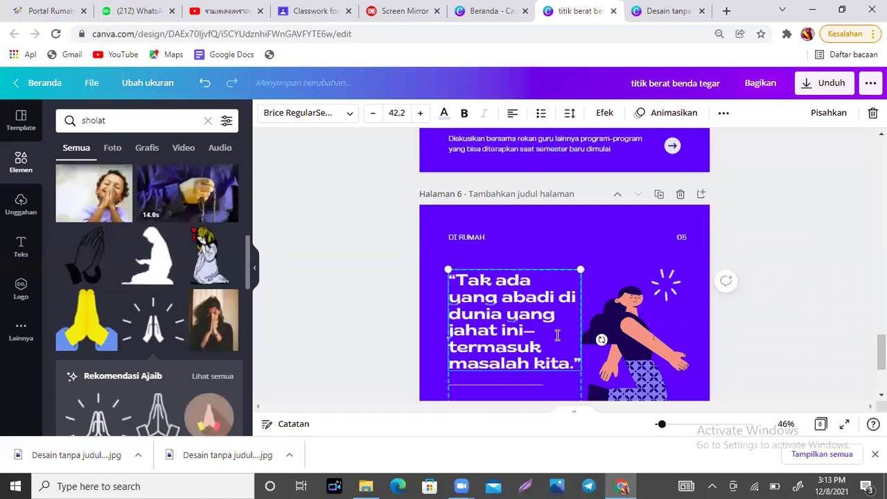
# Delete the old quote text on page 6.
pyautogui.click(461, 280)
pyautogui.press('BackSpace')
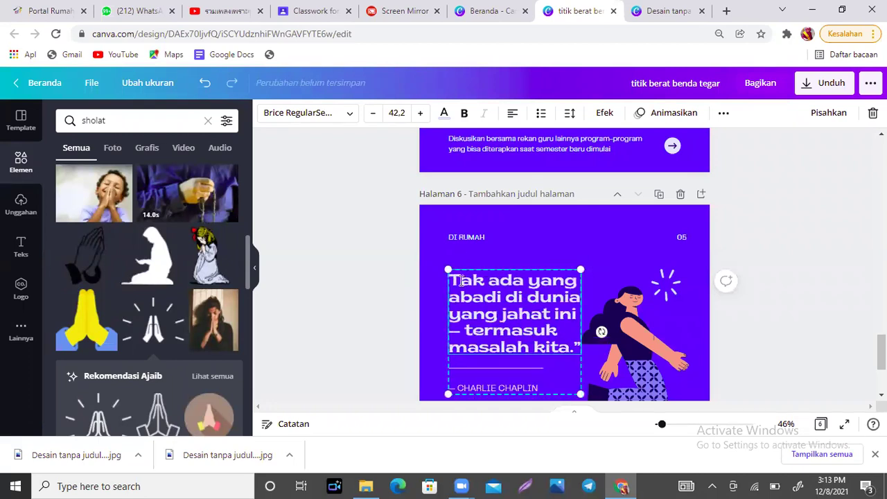
pyautogui.click(573, 347)
pyautogui.press('BackSpace')
pyautogui.hotkey('ctrl', 'z')
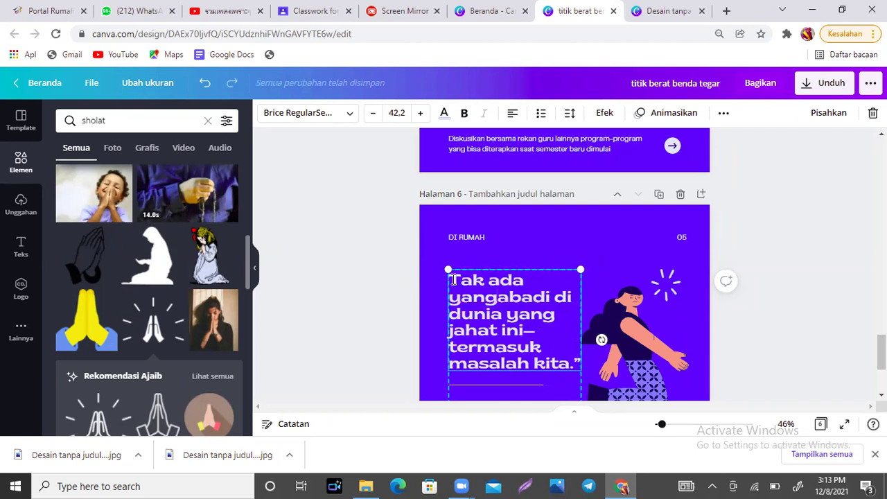
pyautogui.hotkey('ctrl', 'z')
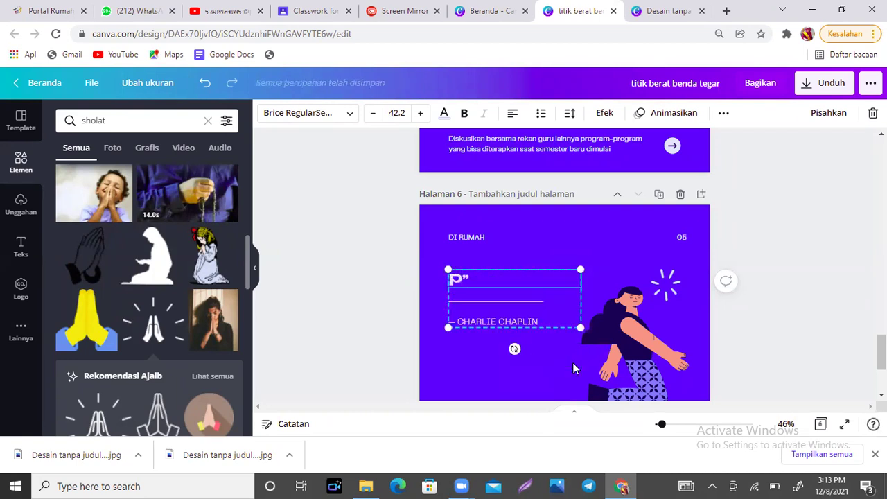
# Type the quote 'Peningkatan kompetensi diri sendiri dengan mengikuti berbagai pelatihan'.
pyautogui.write('Penin')
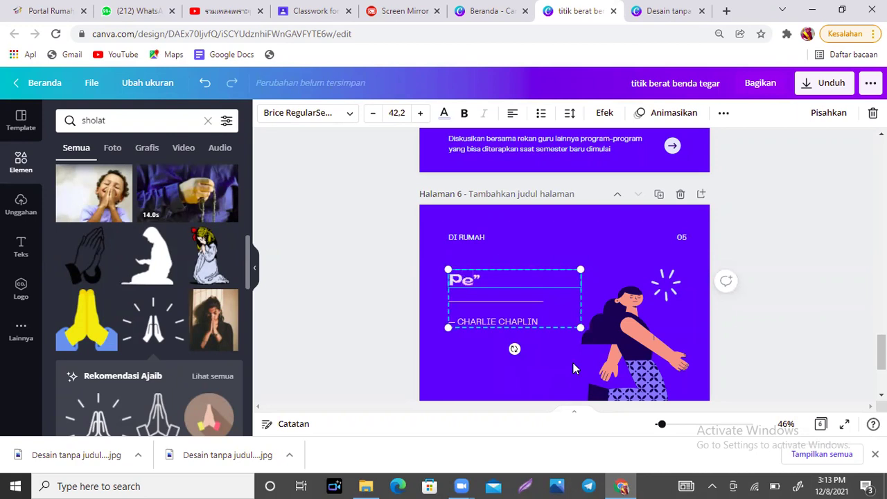
pyautogui.write('gkatan a')
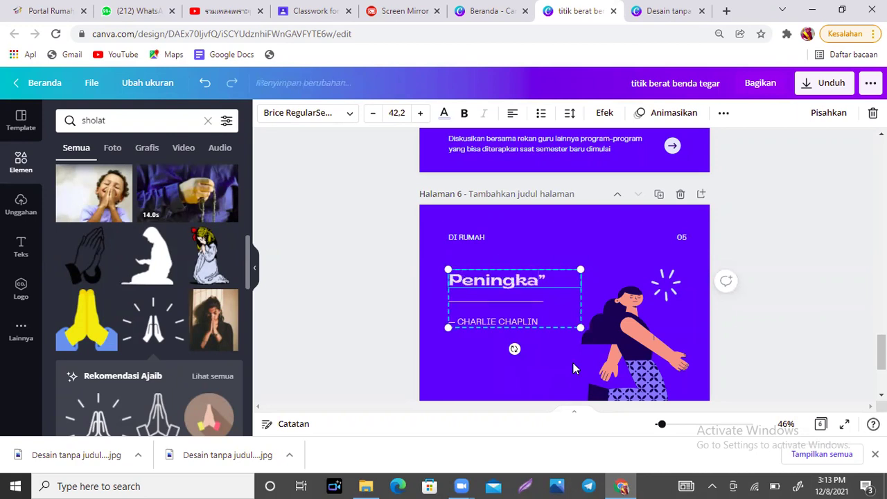
pyautogui.press('BackSpace')
pyautogui.press('BackSpace')
pyautogui.press('BackSpace')
pyautogui.write('n Kom')
pyautogui.press('BackSpace')
pyautogui.press('BackSpace')
pyautogui.press('BackSpace')
pyautogui.write('kompetensi diri')
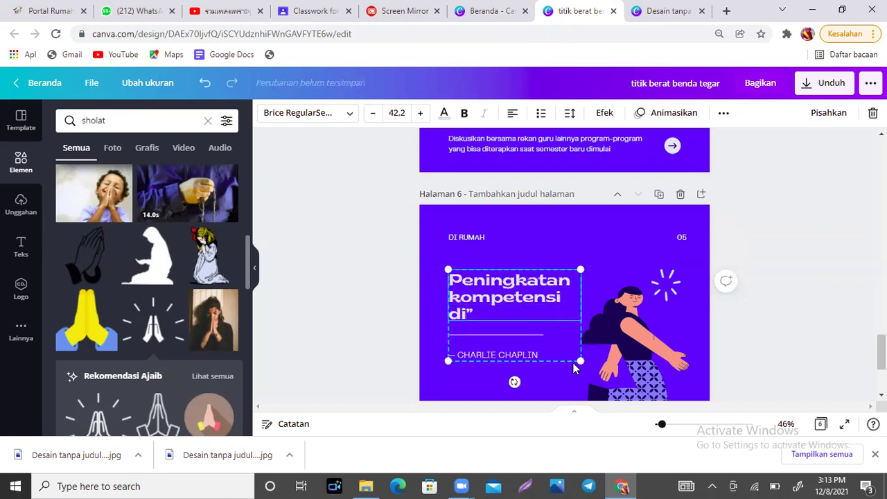
pyautogui.write(' sendiri de')
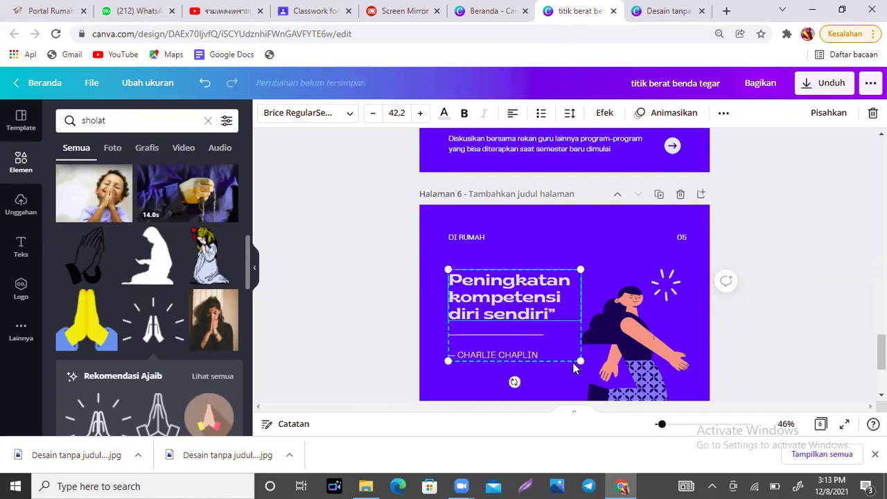
pyautogui.write('ngan mengi')
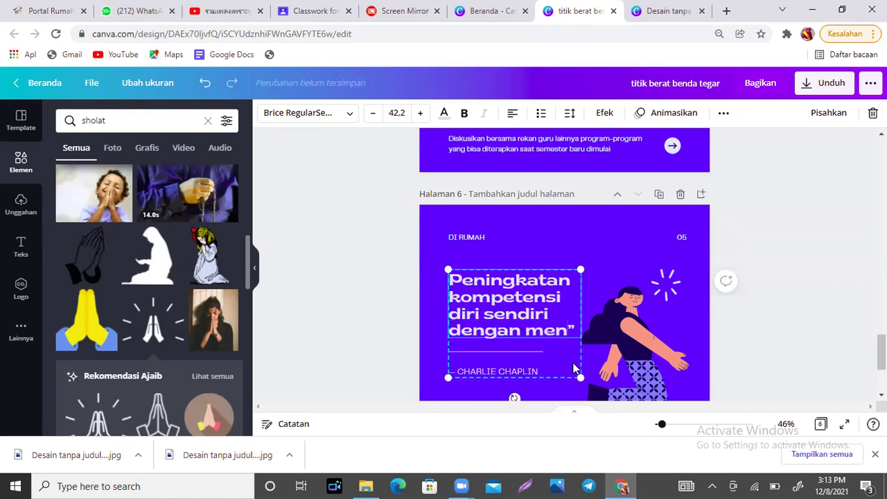
pyautogui.write('kuti ber')
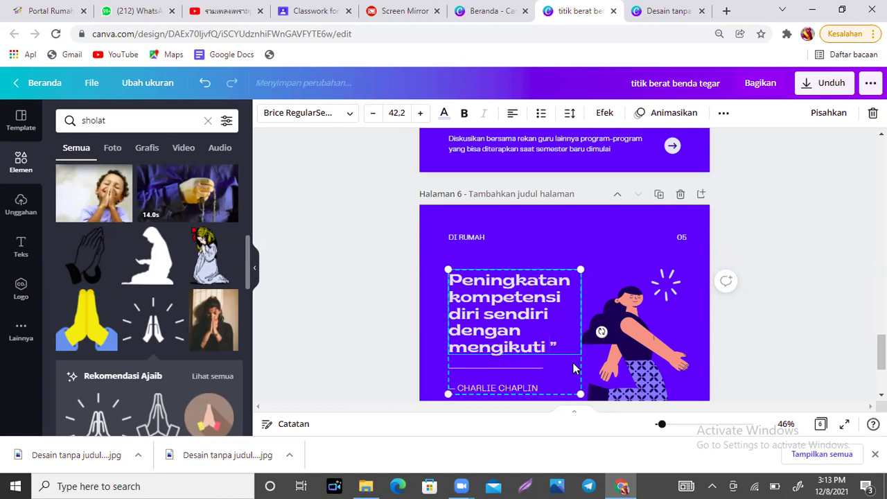
pyautogui.write('bagai pela')
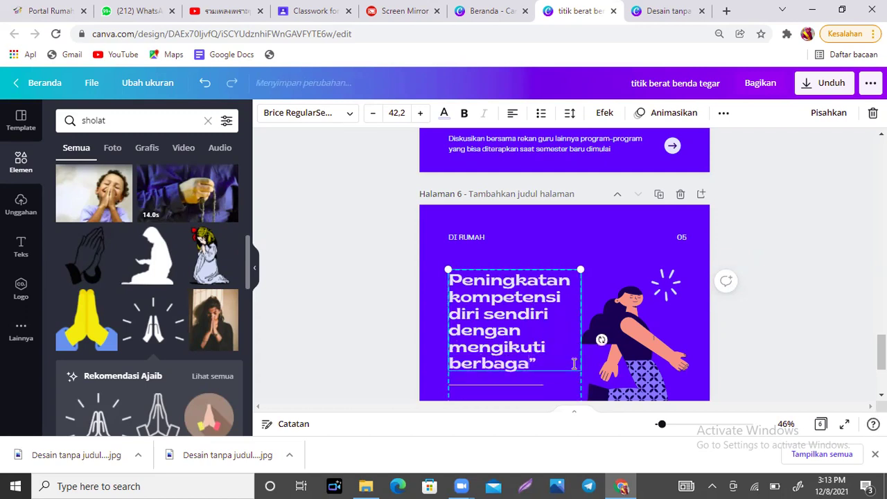
pyautogui.write('tihan')
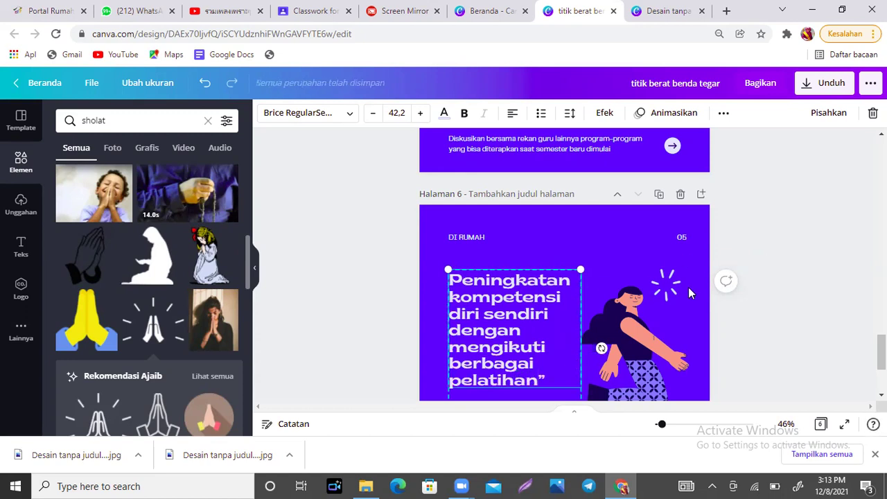
pyautogui.click(709, 277)
# Move the quote up under 'DI RUMAH' and add an opening quote mark.
pyautogui.click(454, 293)
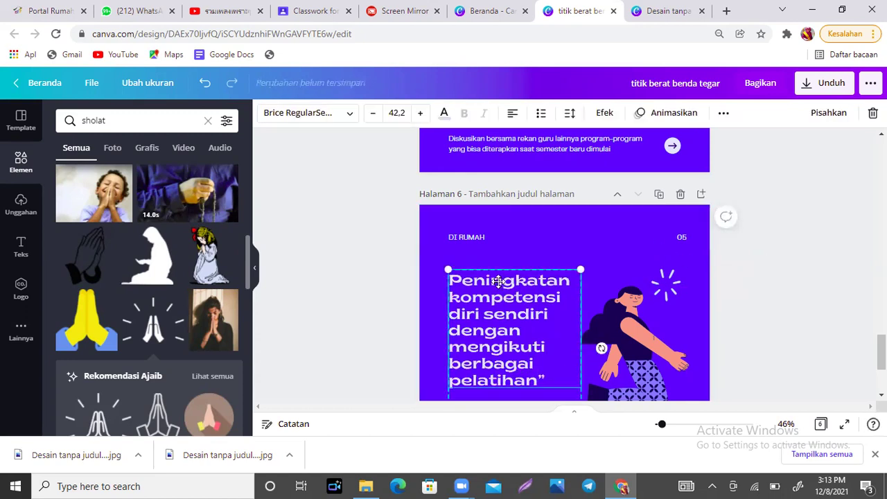
pyautogui.moveTo(454, 293); pyautogui.dragTo(454, 267)
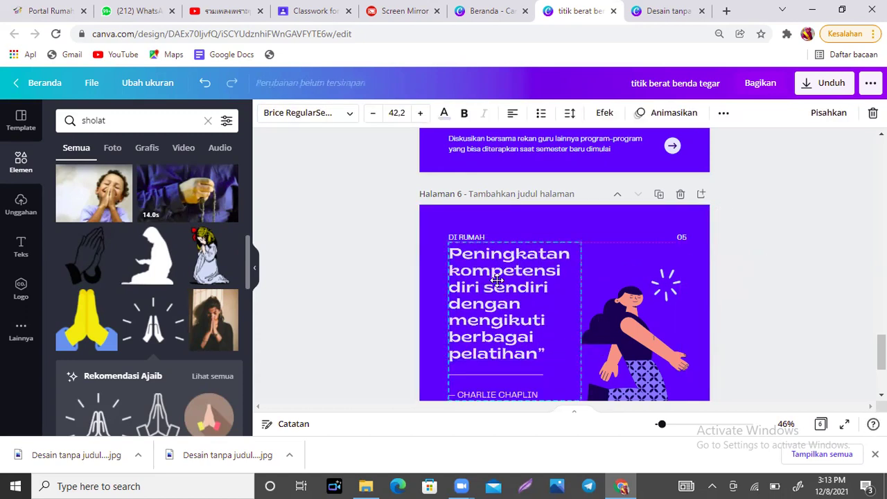
pyautogui.click(451, 254)
pyautogui.write('"')
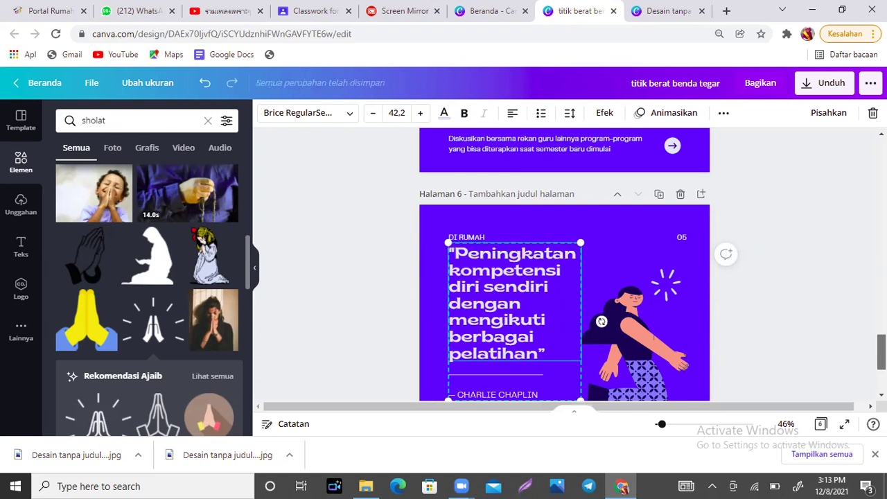
pyautogui.click(781, 286)
pyautogui.scroll(-1, 779, 351)
# Change page 6's quote credit from CHARLIE CHAPLIN to 'CONTOHNYA IKUT PELATIHAN CANVA LEVEL 3'.
pyautogui.click(540, 303)
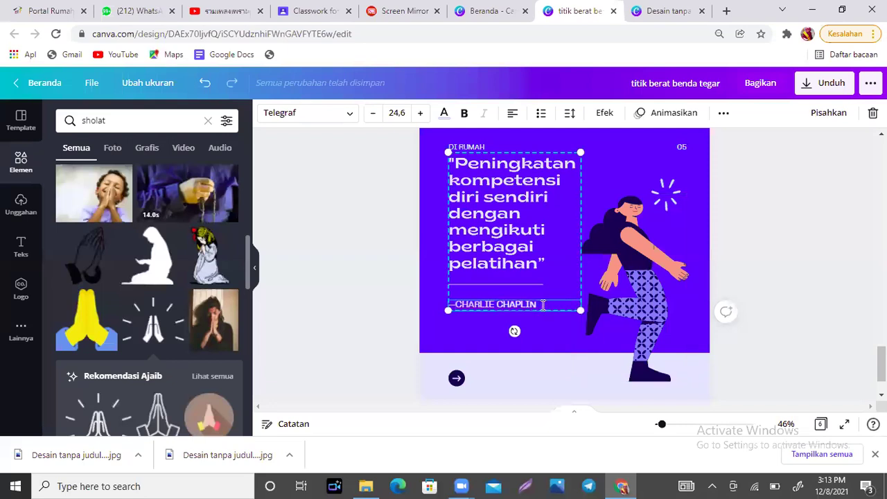
pyautogui.press('BackSpace')
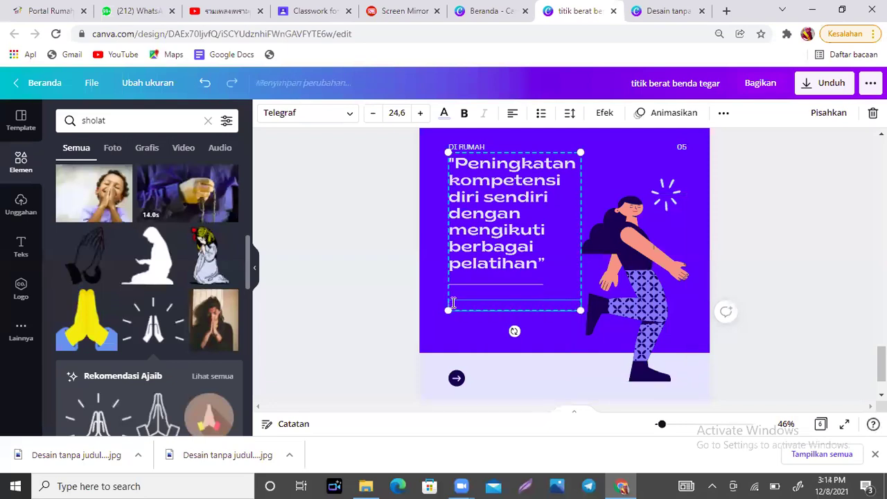
pyautogui.write('DONT')
pyautogui.write('OHNYA')
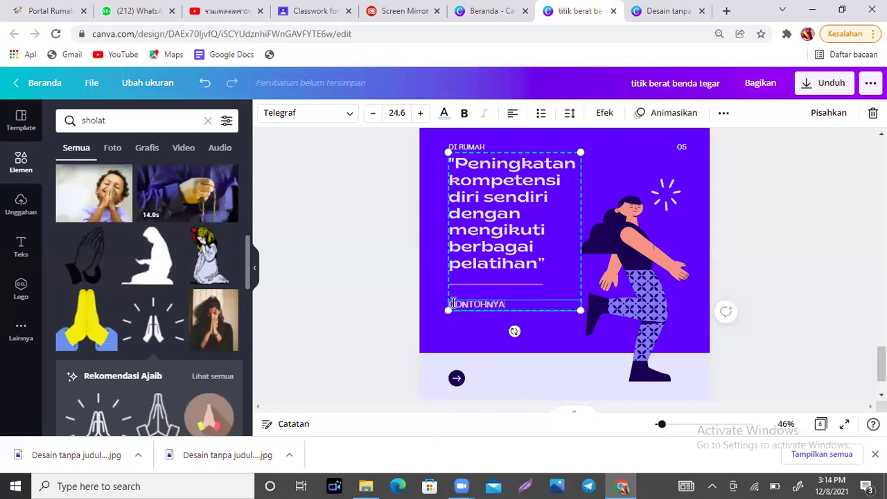
pyautogui.write(' IKU')
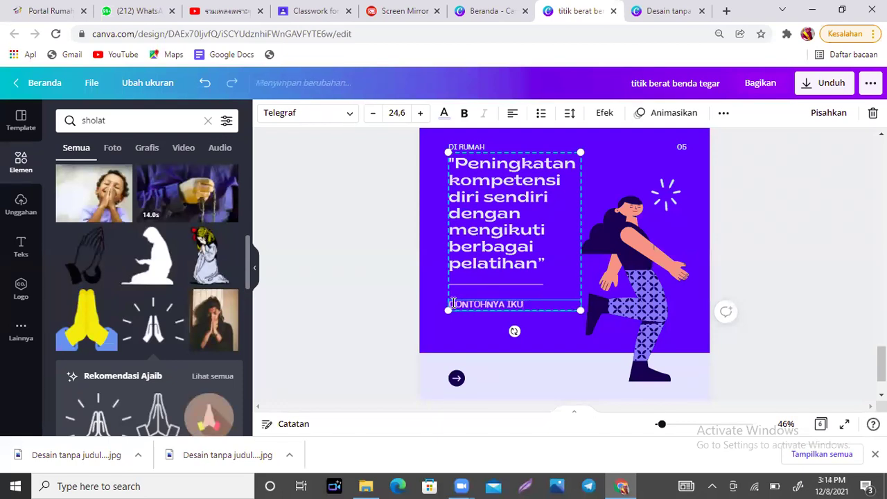
pyautogui.write('T PELATIHAN CANVA')
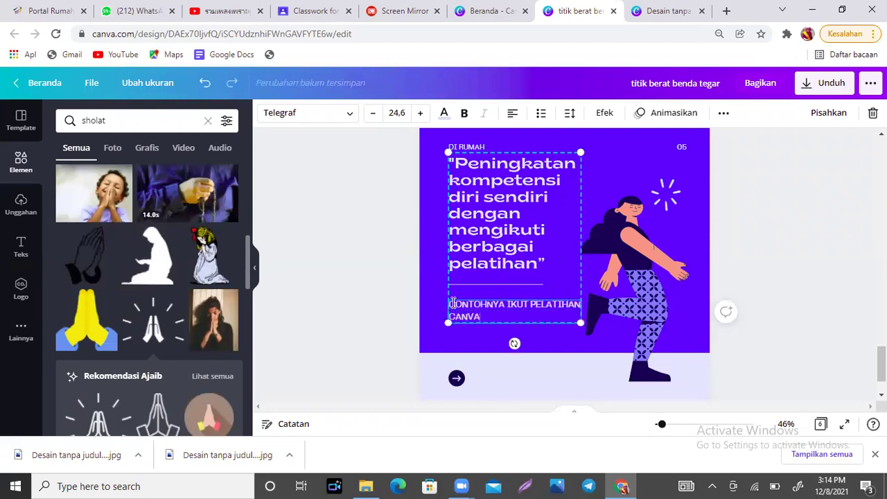
pyautogui.write(' CE')
pyautogui.press('BackSpace')
pyautogui.press('BackSpace')
pyautogui.press('BackSpace')
pyautogui.write('LEVEL 3')
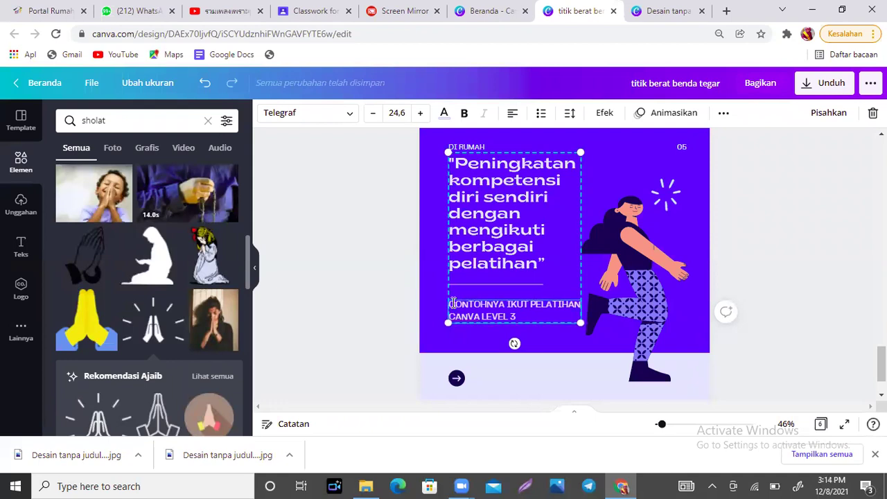
# Delete the existing woman illustration from page 6.
pyautogui.click(635, 270)
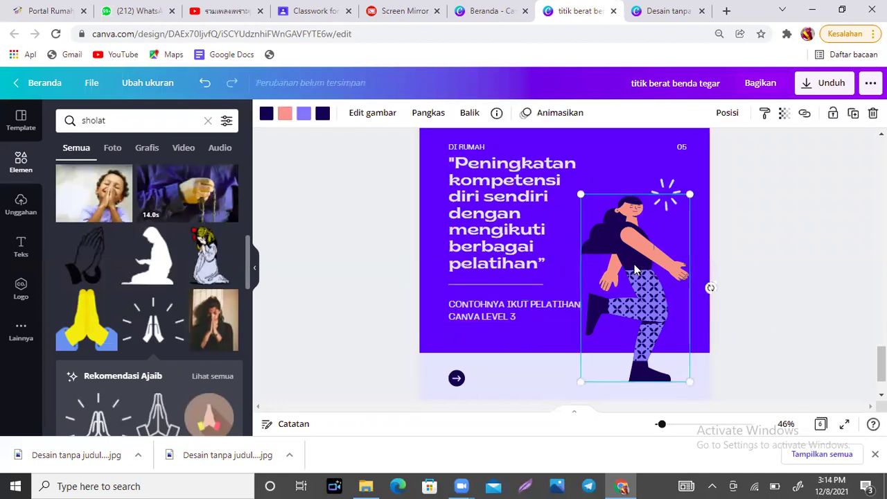
pyautogui.press('Delete')
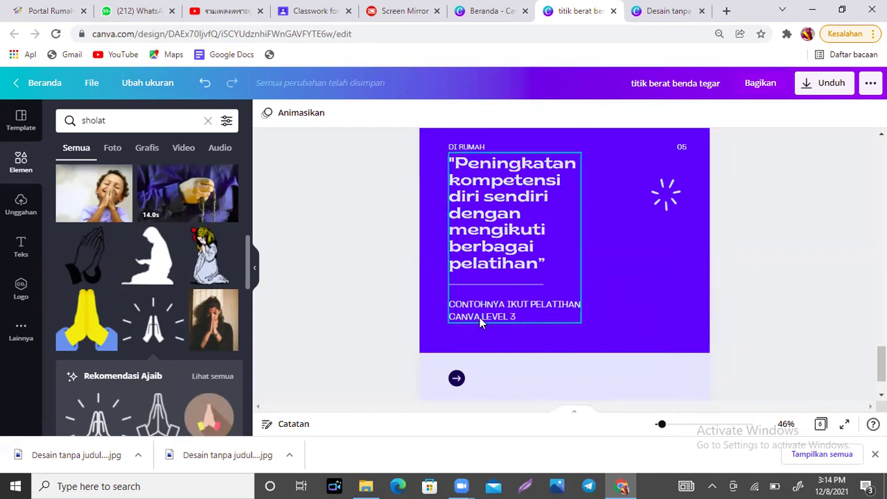
pyautogui.click(479, 317)
pyautogui.click(678, 319)
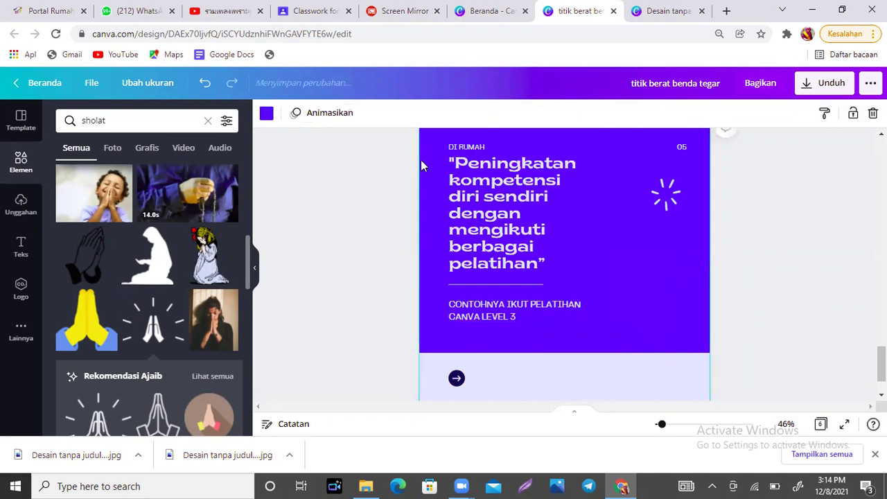
# Search Elements for 'komputer' and add the woman-at-computer illustration to the slide.
pyautogui.moveTo(116, 120); pyautogui.dragTo(69, 120)
pyautogui.write('ko')
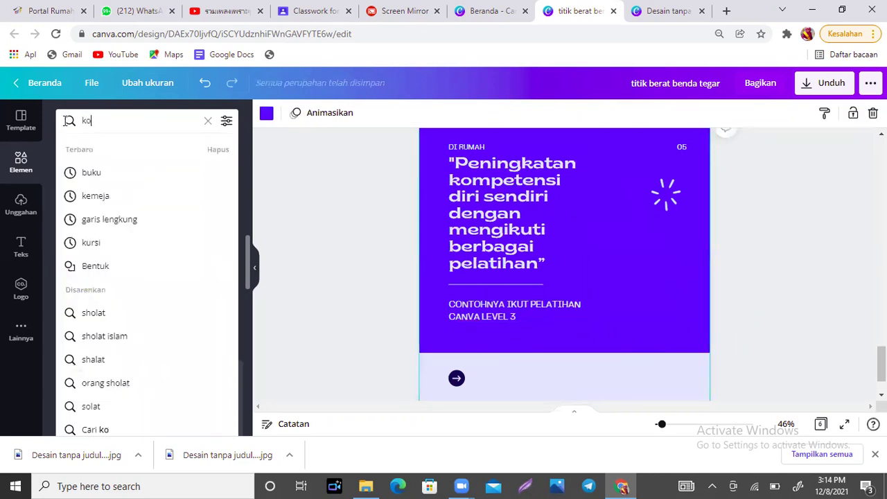
pyautogui.write('mputer')
pyautogui.press('Return')
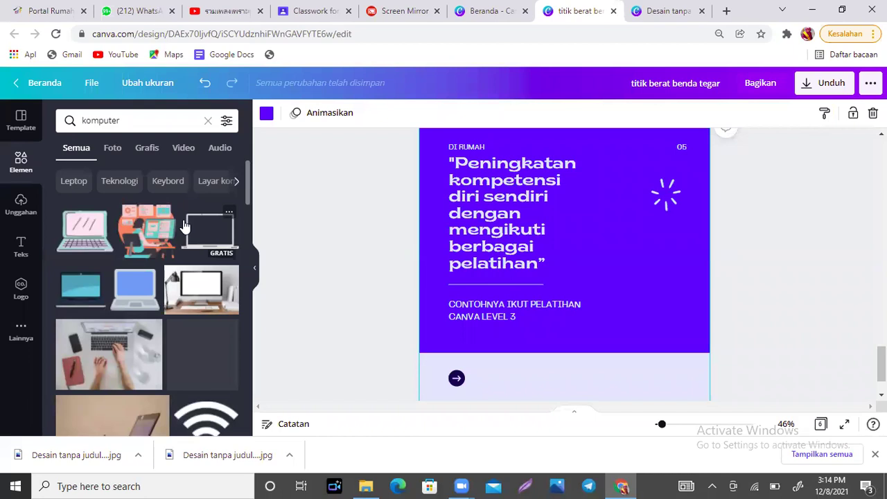
pyautogui.click(141, 230)
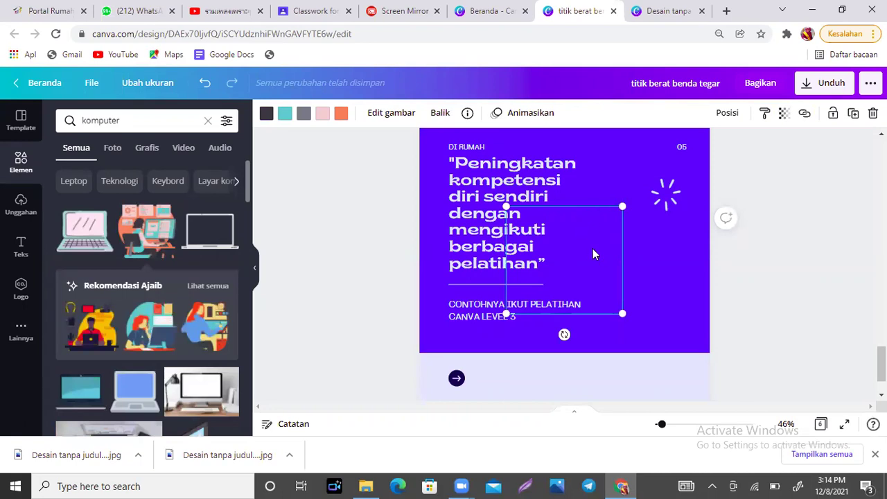
pyautogui.press('Delete')
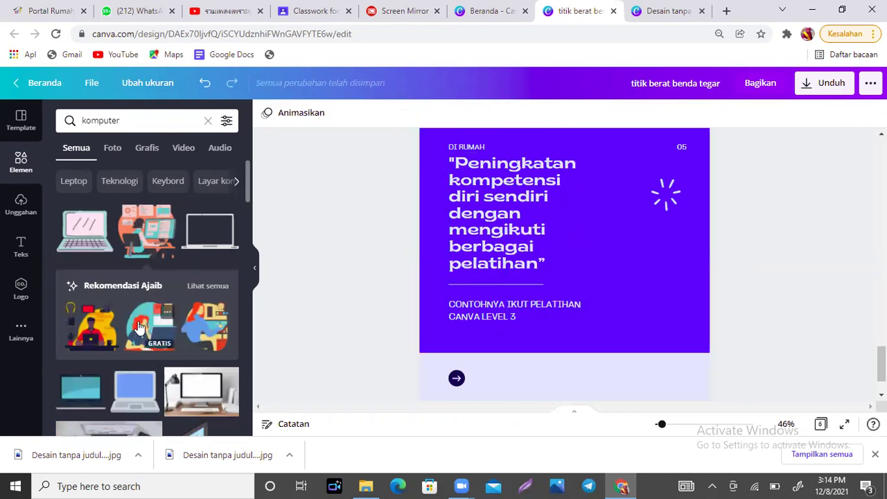
pyautogui.click(139, 325)
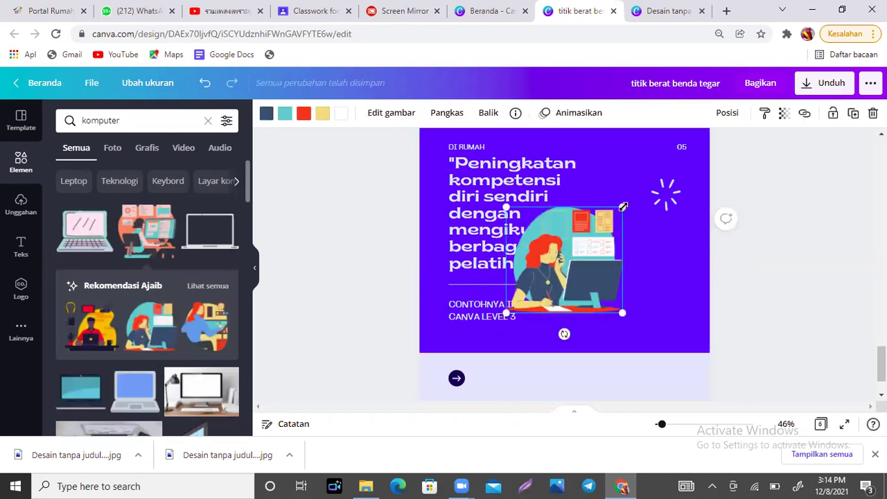
# Enlarge the illustration, place it right of the quote, and move the sunburst beside 05.
pyautogui.moveTo(625, 205); pyautogui.dragTo(682, 178)
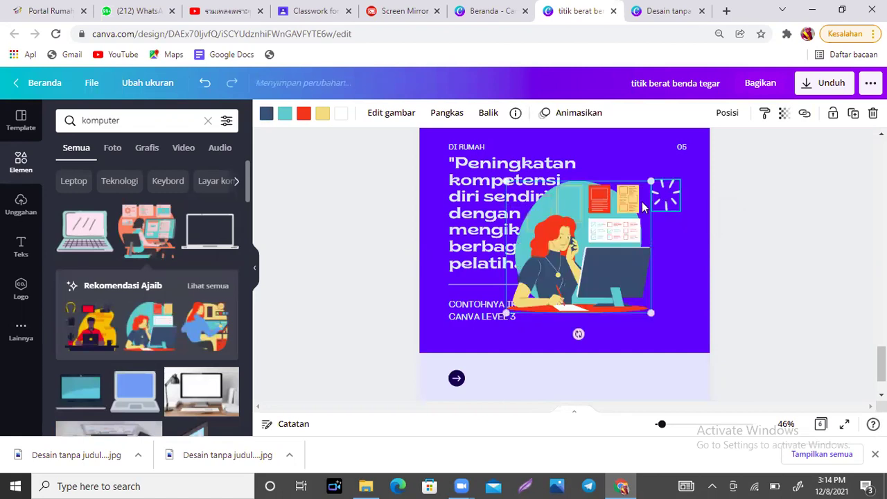
pyautogui.moveTo(579, 242); pyautogui.dragTo(613, 263)
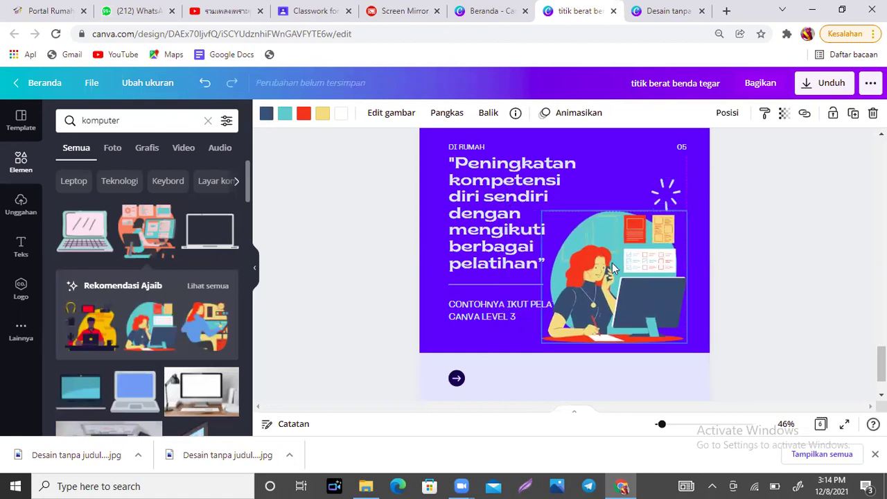
pyautogui.moveTo(667, 205); pyautogui.dragTo(683, 158)
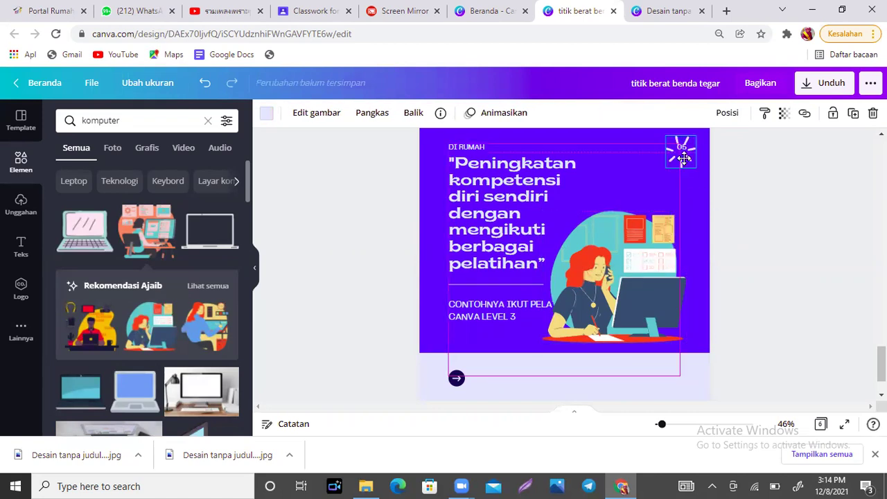
pyautogui.click(650, 255)
pyautogui.moveTo(651, 255); pyautogui.dragTo(563, 288)
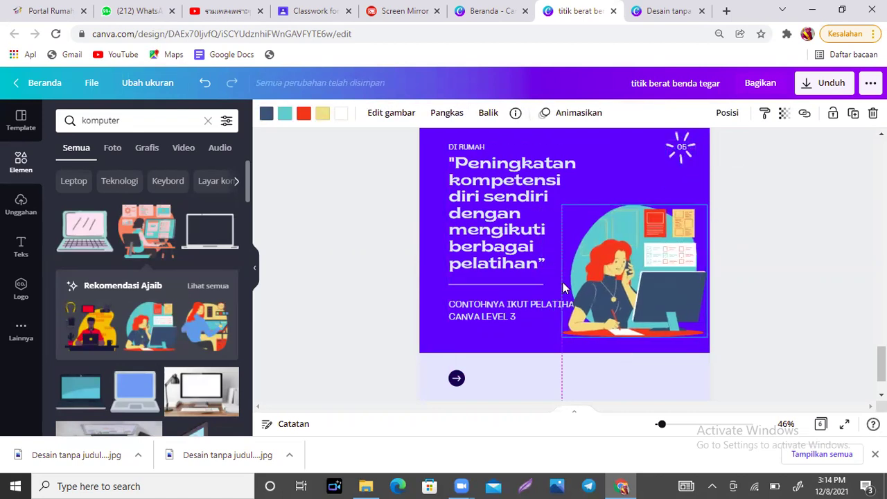
pyautogui.moveTo(509, 324)
pyautogui.mouseDown()
pyautogui.moveTo(505, 309)
pyautogui.moveTo(505, 317)
pyautogui.mouseUp()
pyautogui.moveTo(628, 301); pyautogui.dragTo(632, 354)
# Break the caption onto a new line after IKUT and enlarge the illustration further.
pyautogui.click(524, 312)
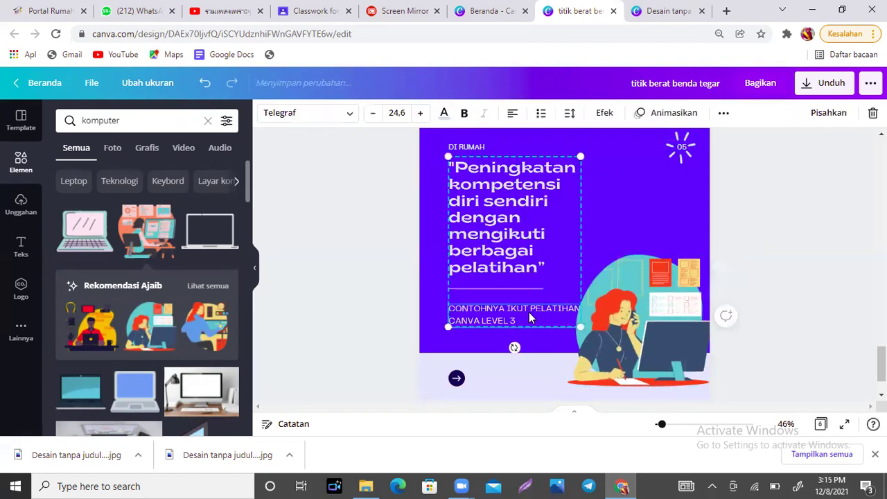
pyautogui.click(529, 308)
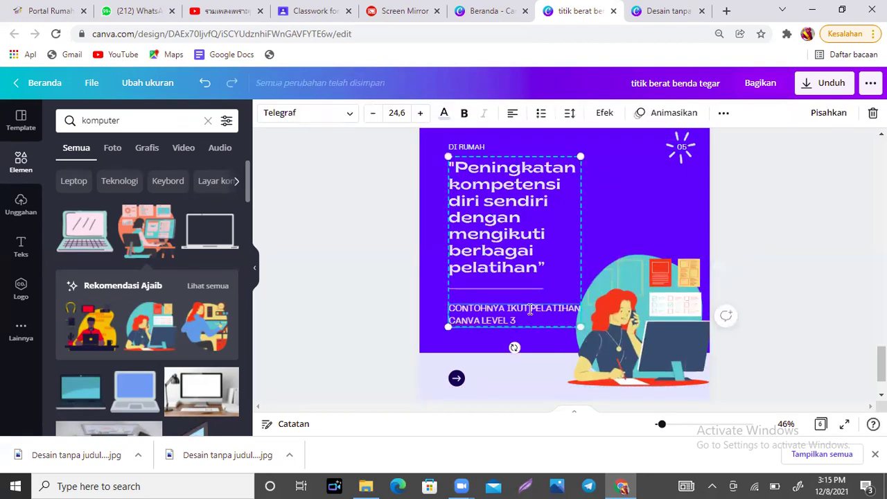
pyautogui.press('Return')
pyautogui.click(664, 292)
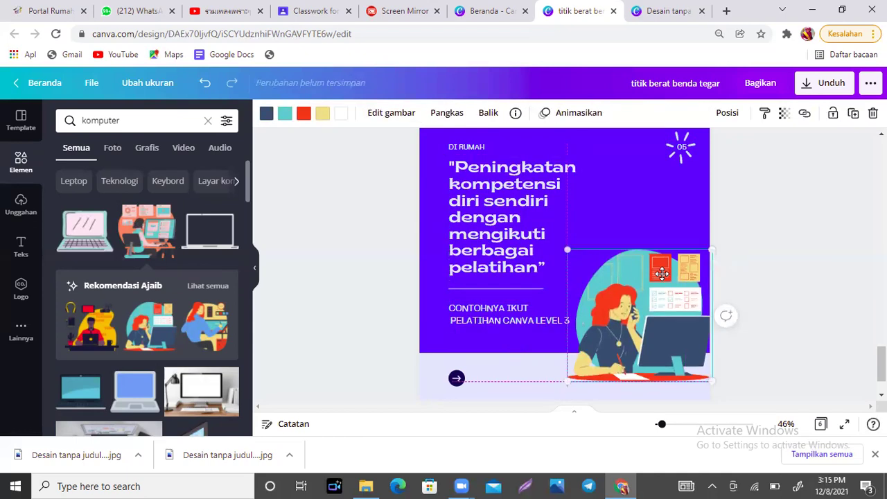
pyautogui.moveTo(709, 255); pyautogui.dragTo(759, 210)
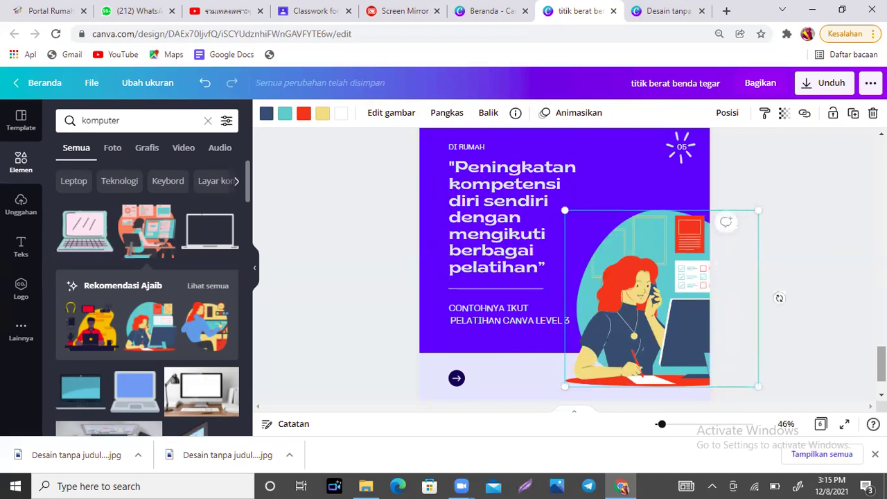
# Nudge the woman-at-computer illustration slightly up and left, then deselect it.
pyautogui.scroll(2, 565, 263)
pyautogui.scroll(-3, 565, 264)
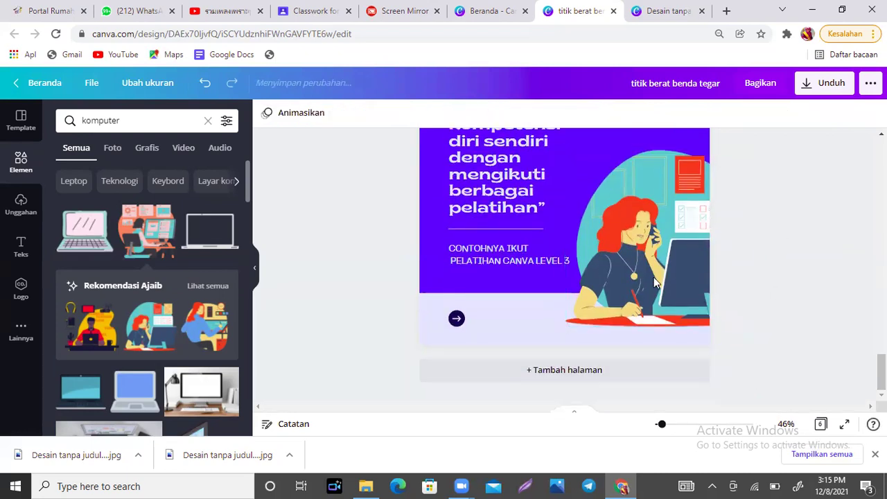
pyautogui.moveTo(654, 278); pyautogui.dragTo(646, 256)
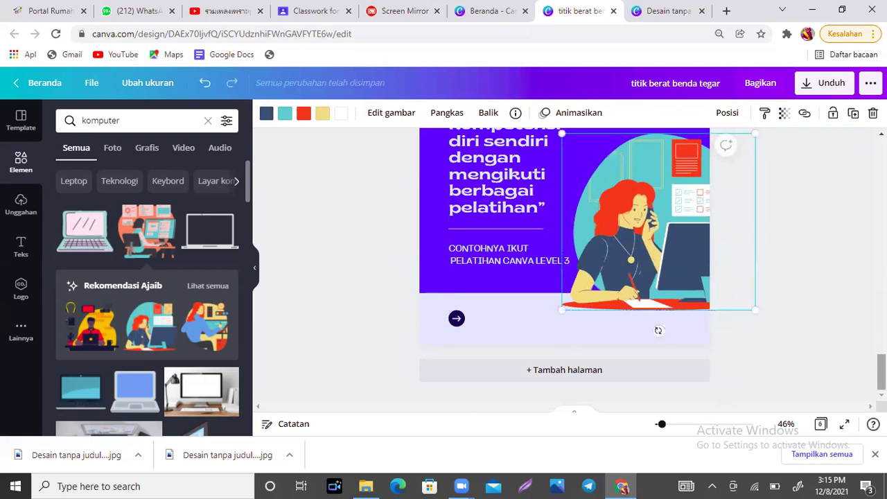
pyautogui.scroll(3, 565, 263)
pyautogui.scroll(-1, 565, 263)
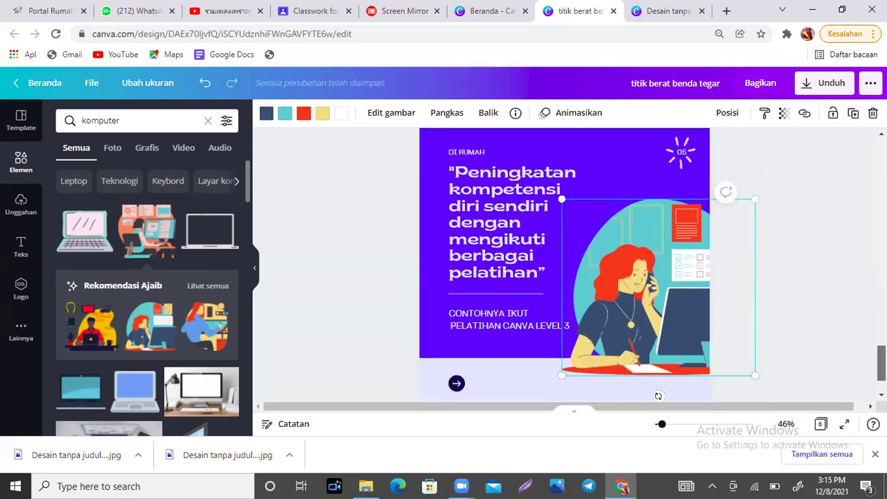
pyautogui.press('Escape')
# Scroll through all six pages of the design and back to the cover.
pyautogui.scroll(-2, 564, 264)
pyautogui.scroll(15, 564, 264)
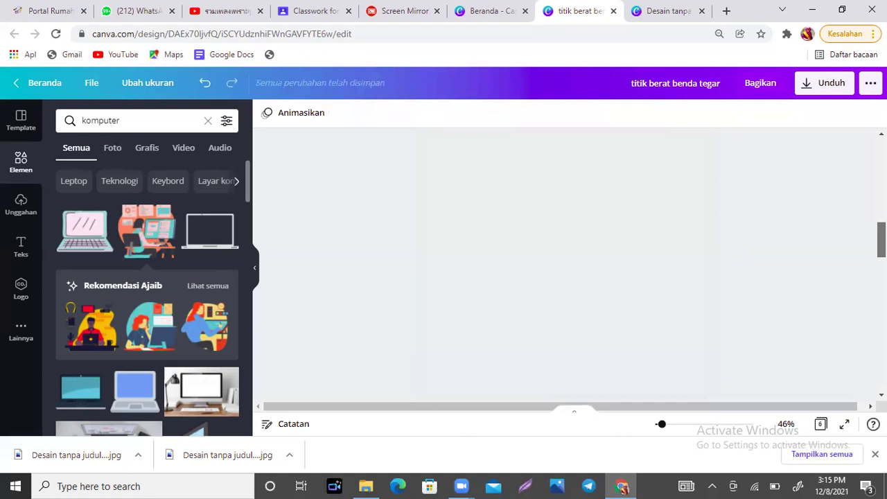
pyautogui.scroll(3, 565, 263)
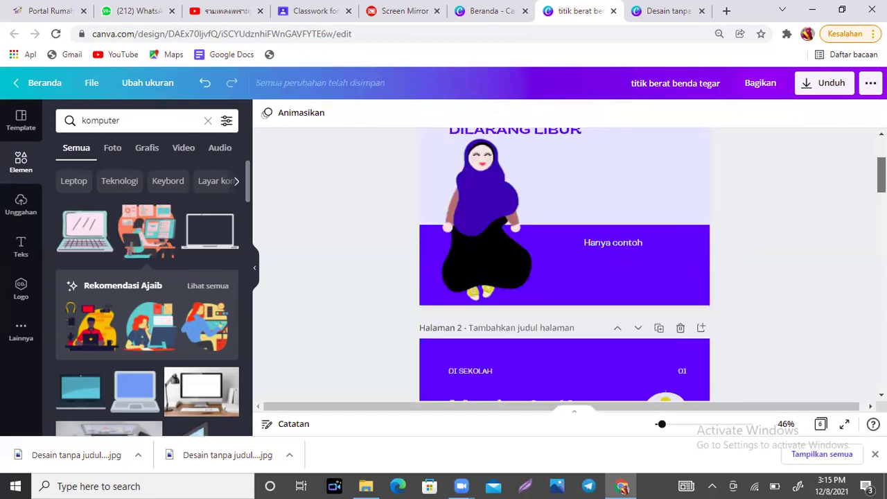
pyautogui.scroll(2, 564, 263)
pyautogui.scroll(-9, 564, 263)
pyautogui.scroll(-7, 564, 263)
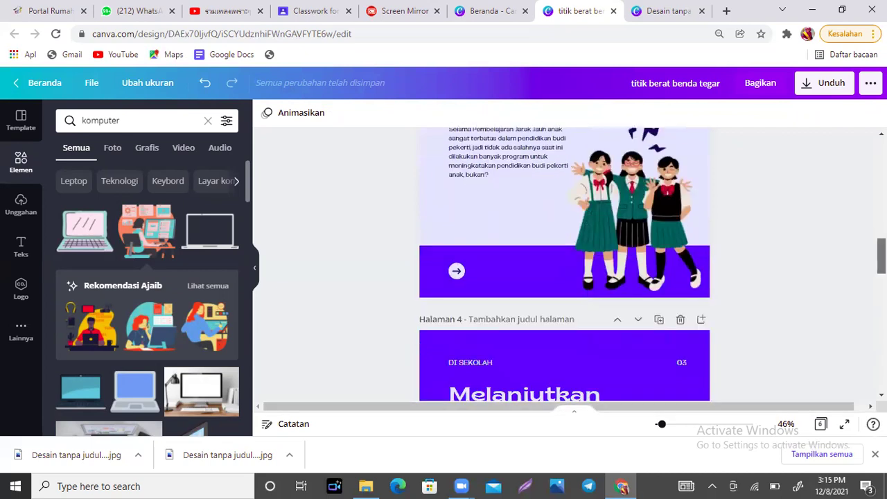
pyautogui.scroll(-7, 565, 263)
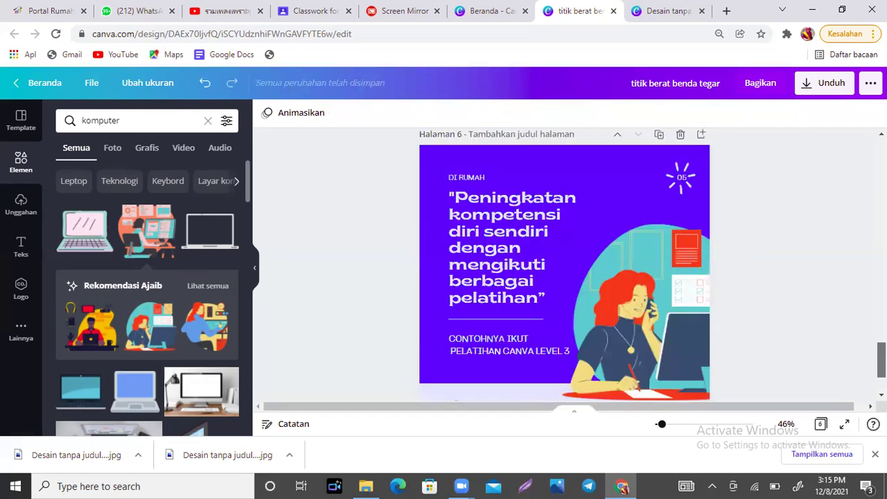
pyautogui.scroll(3, 565, 264)
pyautogui.scroll(5, 536, 242)
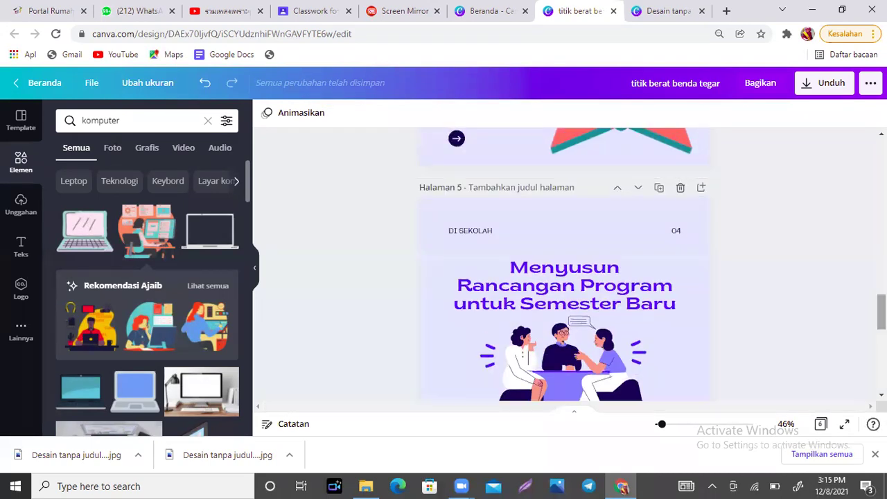
pyautogui.scroll(-6, 564, 263)
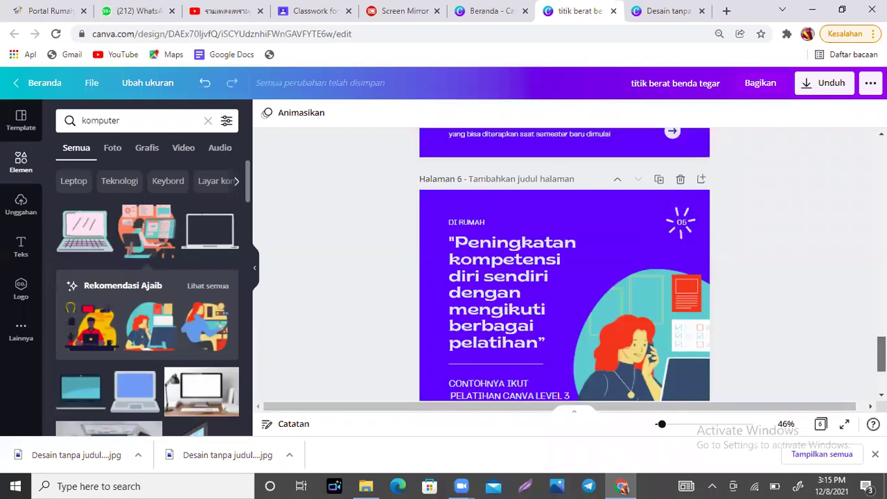
pyautogui.scroll(20, 564, 264)
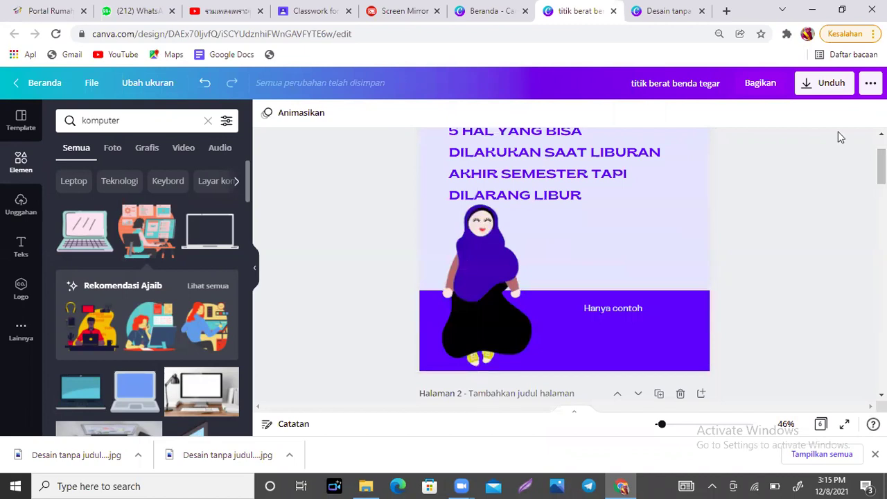
# Choose JPG as the download format for all six pages, then close the download panel.
pyautogui.click(822, 84)
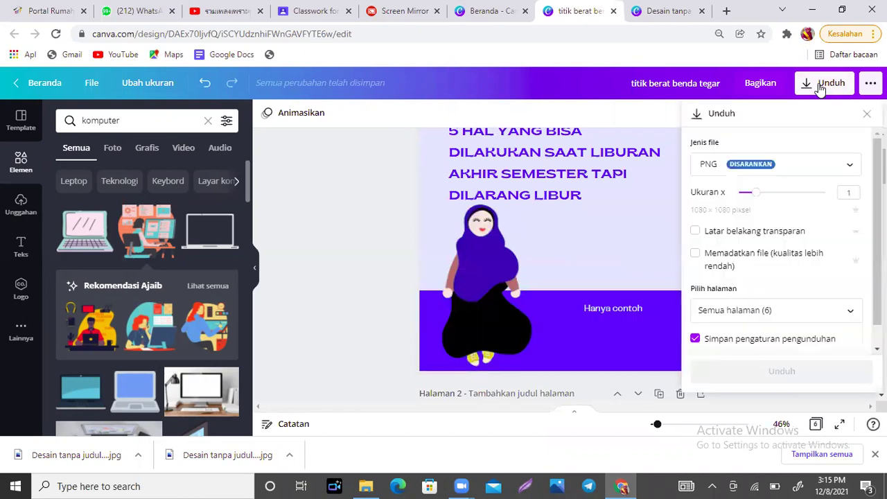
pyautogui.click(831, 172)
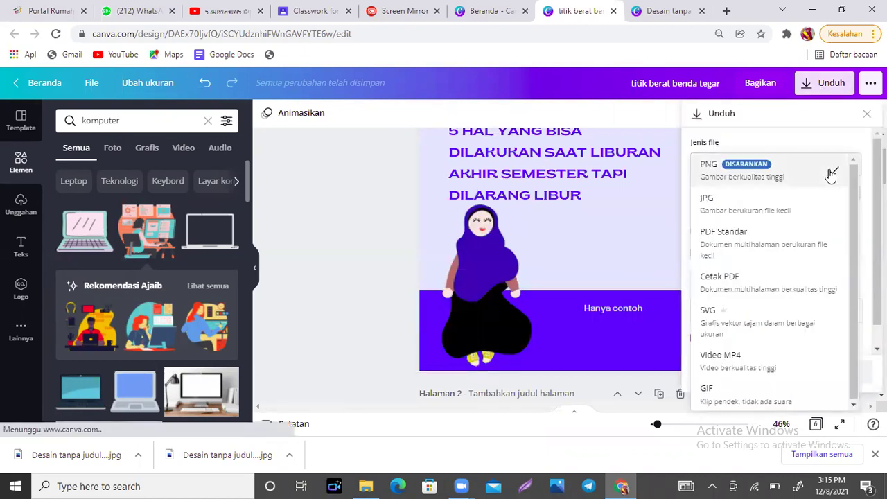
pyautogui.click(786, 206)
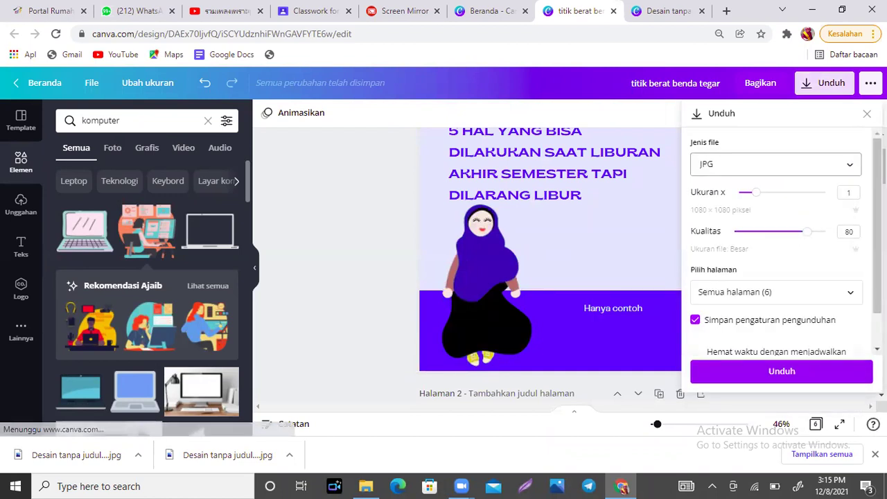
pyautogui.scroll(-1, 833, 355)
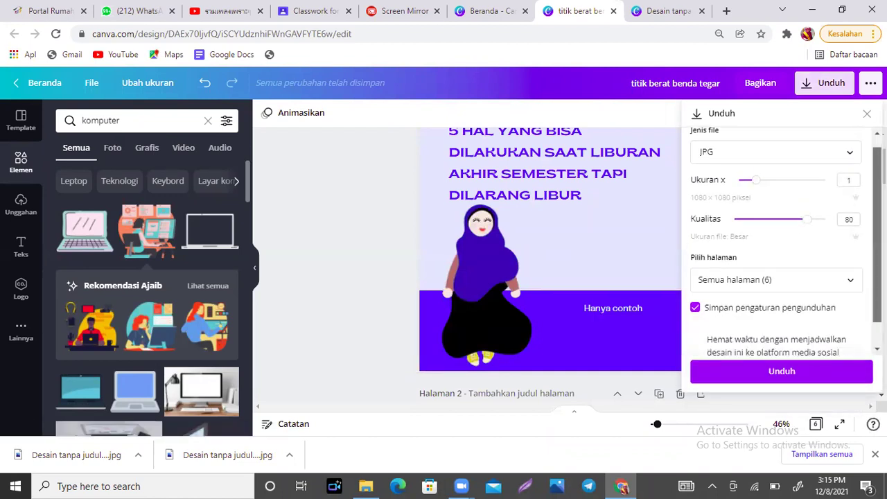
pyautogui.click(358, 239)
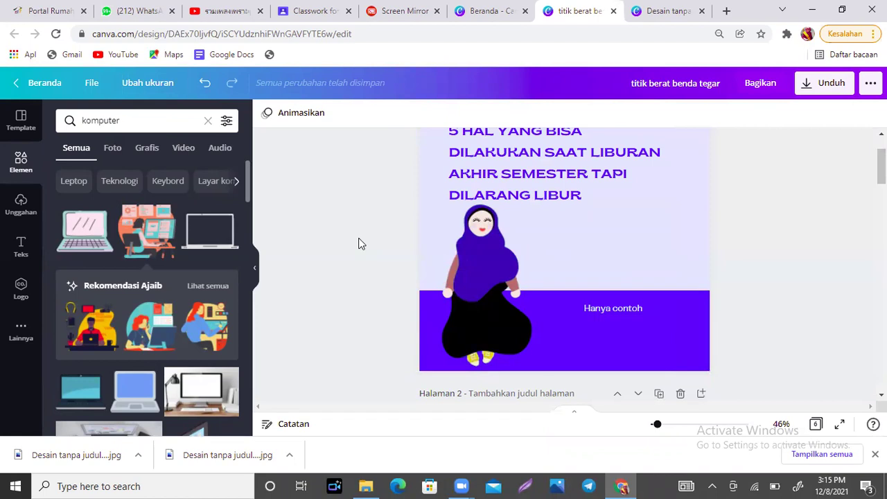
# Shift page 2's hijab figure right and place 'Hanya contoh' at the purple band's left.
pyautogui.moveTo(490, 282); pyautogui.dragTo(507, 280)
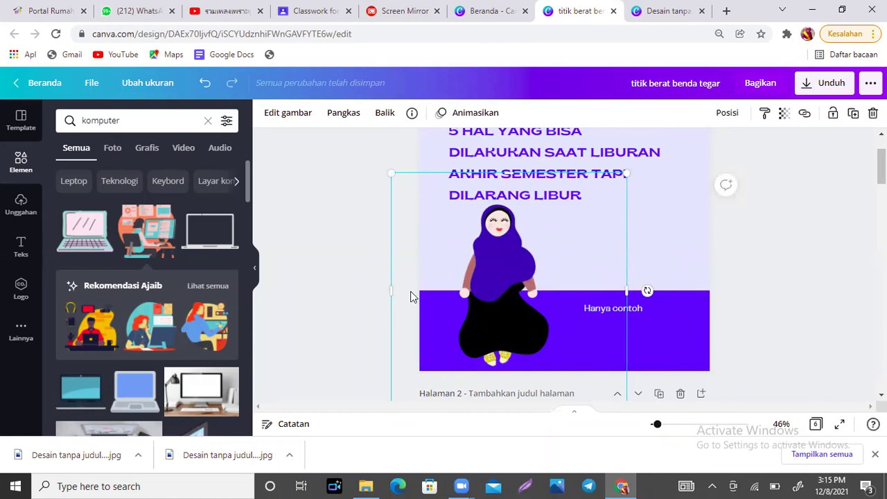
pyautogui.click(662, 324)
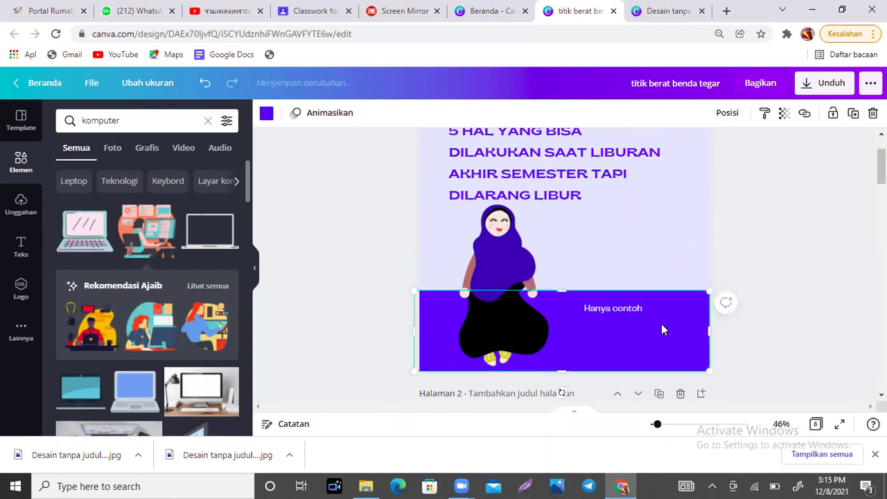
pyautogui.click(640, 309)
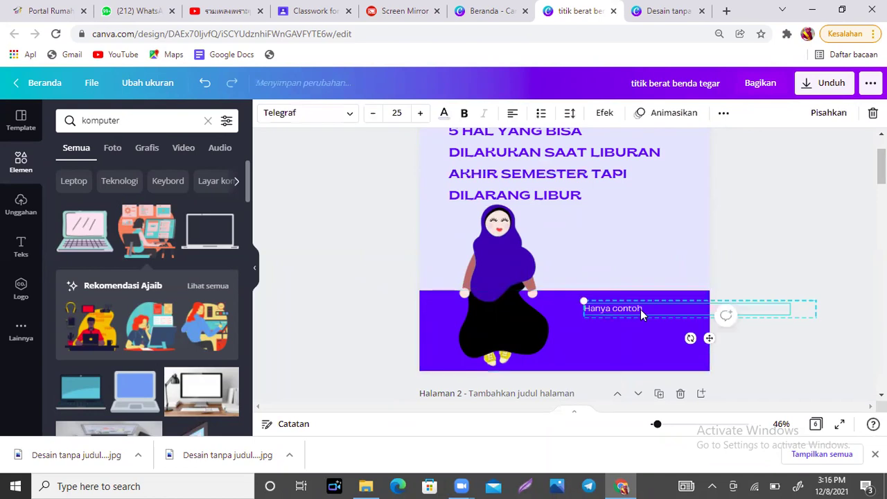
pyautogui.moveTo(488, 308); pyautogui.dragTo(517, 308)
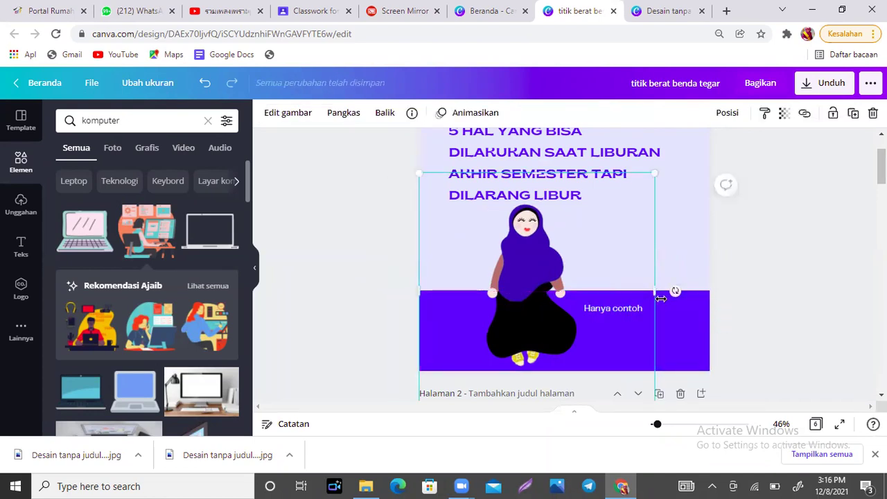
pyautogui.click(667, 316)
pyautogui.moveTo(669, 307); pyautogui.dragTo(502, 312)
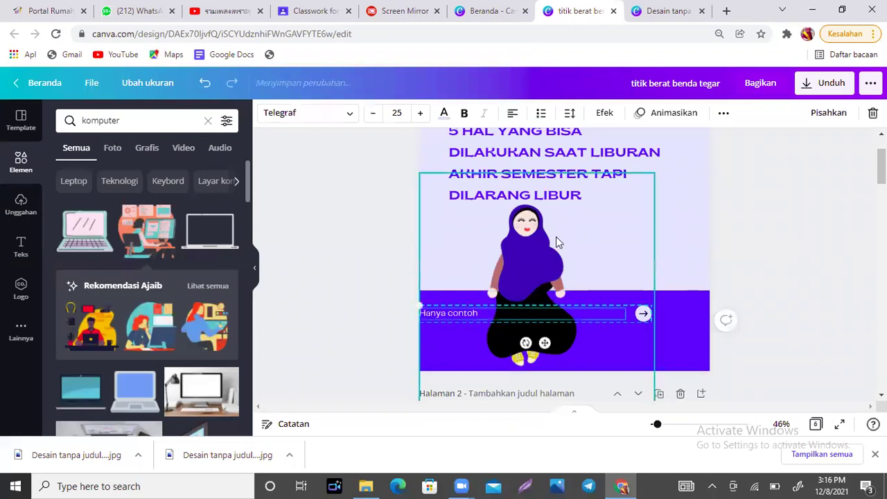
pyautogui.moveTo(546, 256); pyautogui.dragTo(594, 256)
pyautogui.moveTo(450, 316); pyautogui.dragTo(474, 318)
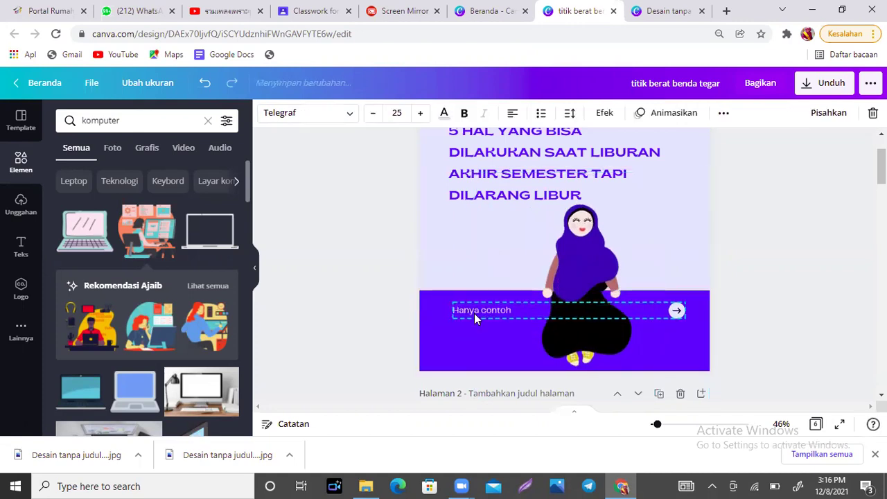
pyautogui.click(806, 246)
# Download only page 1 of the design as a JPG.
pyautogui.click(829, 85)
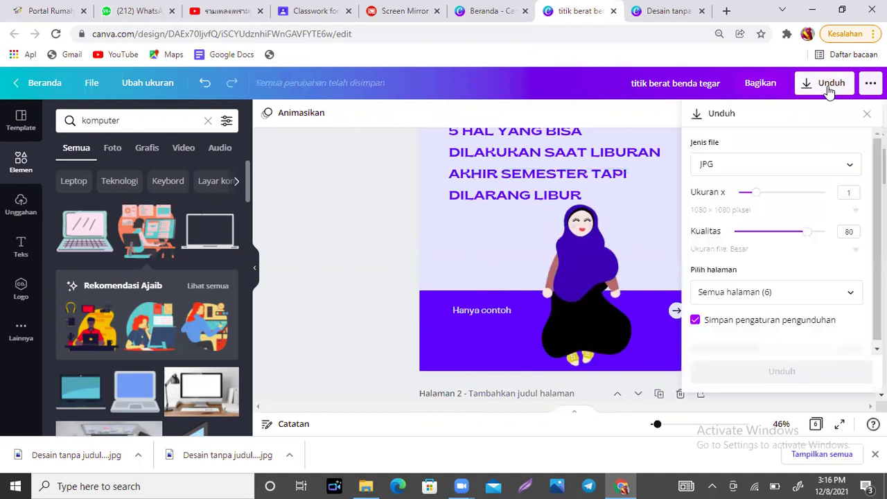
pyautogui.click(851, 294)
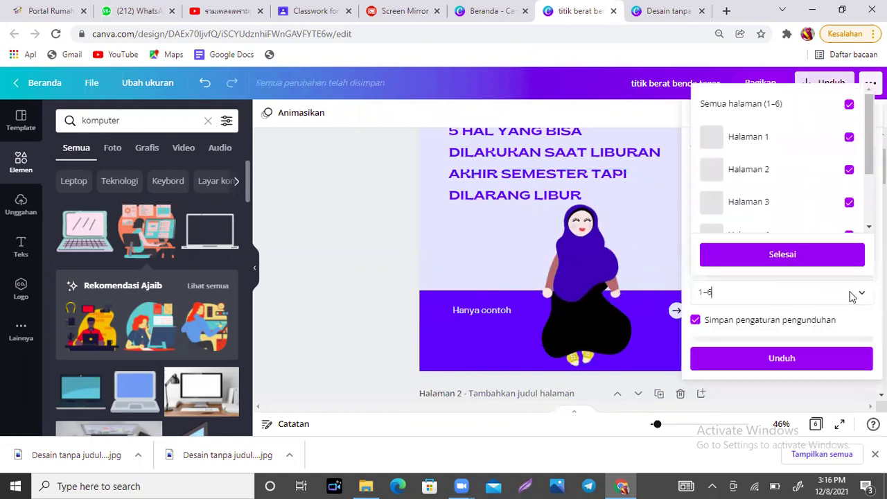
pyautogui.moveTo(859, 169); pyautogui.dragTo(860, 148)
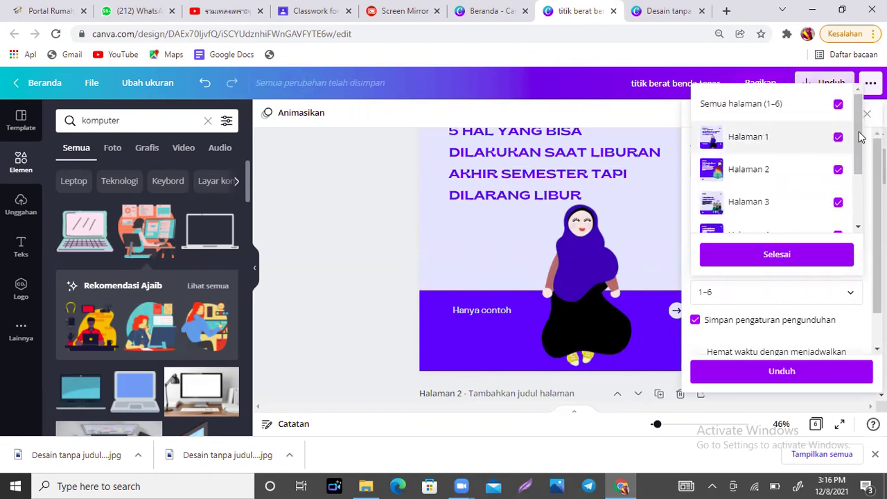
pyautogui.click(838, 106)
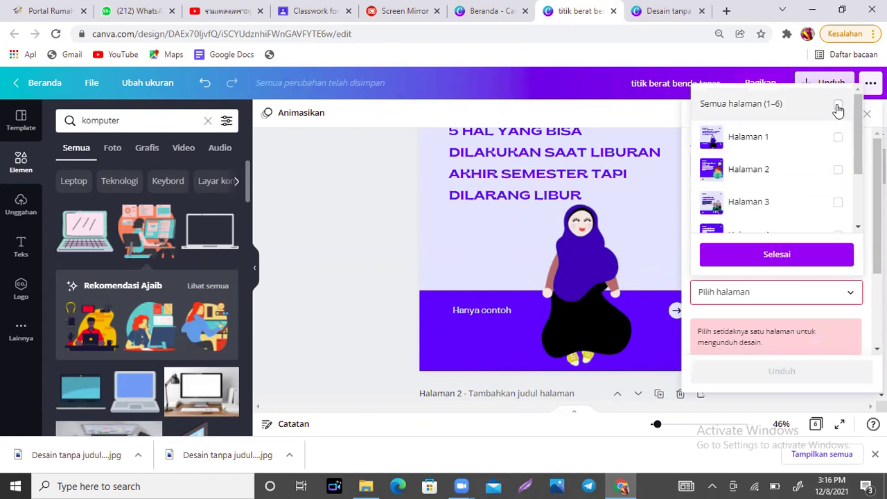
pyautogui.click(851, 297)
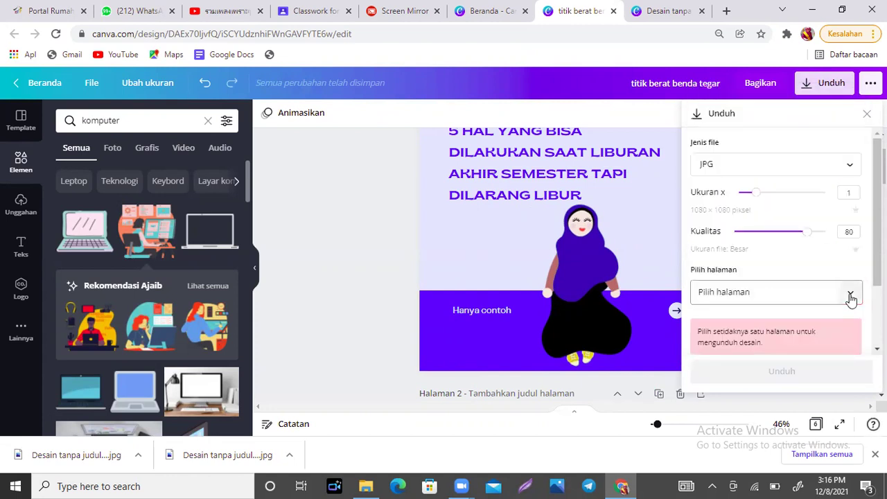
pyautogui.click(852, 296)
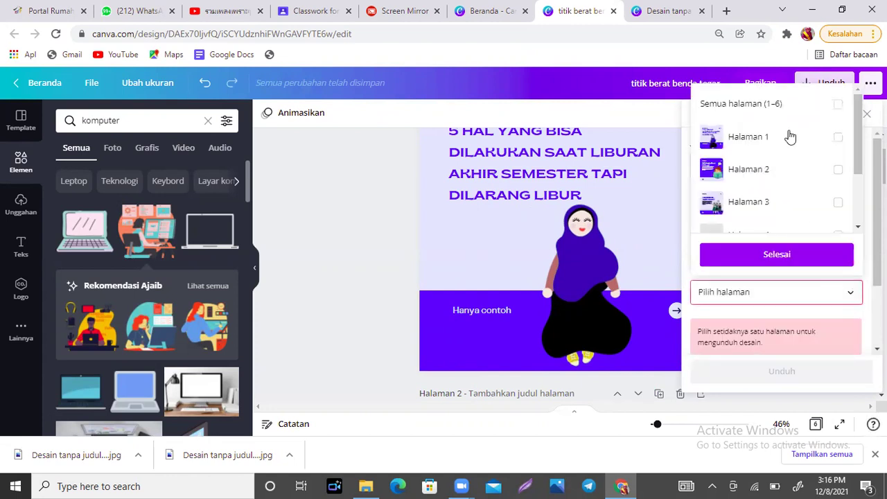
pyautogui.click(838, 139)
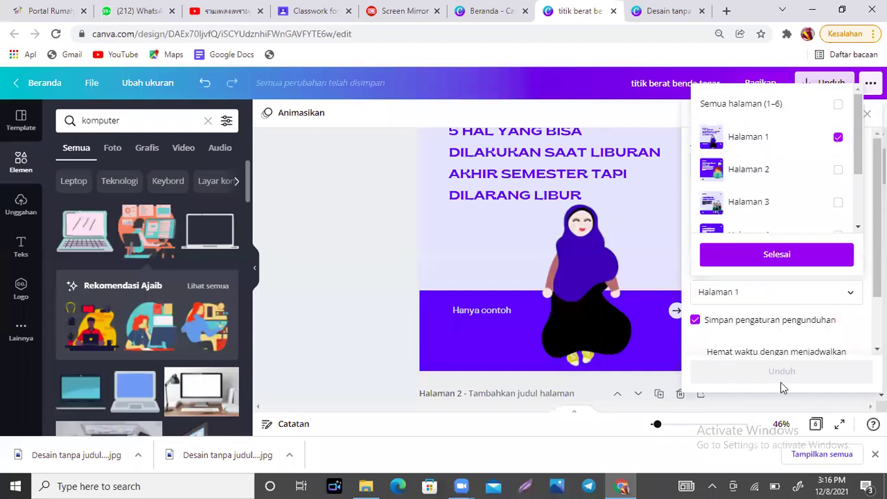
pyautogui.click(811, 256)
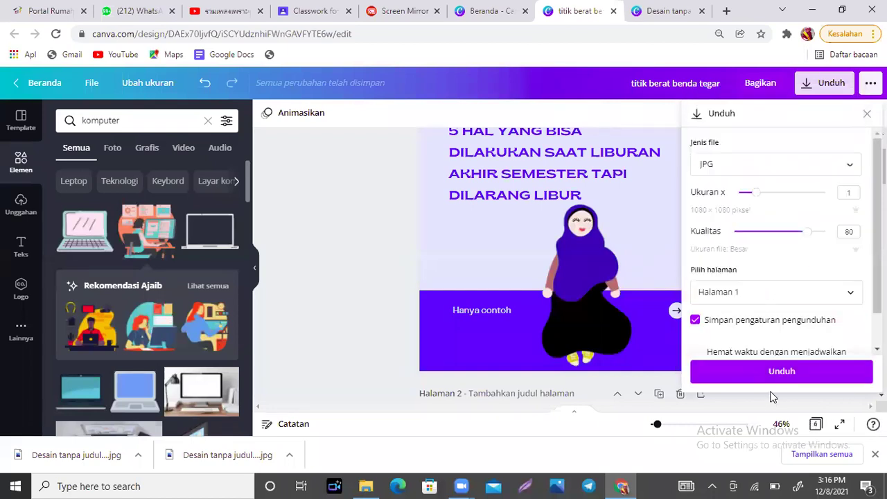
pyautogui.click(782, 372)
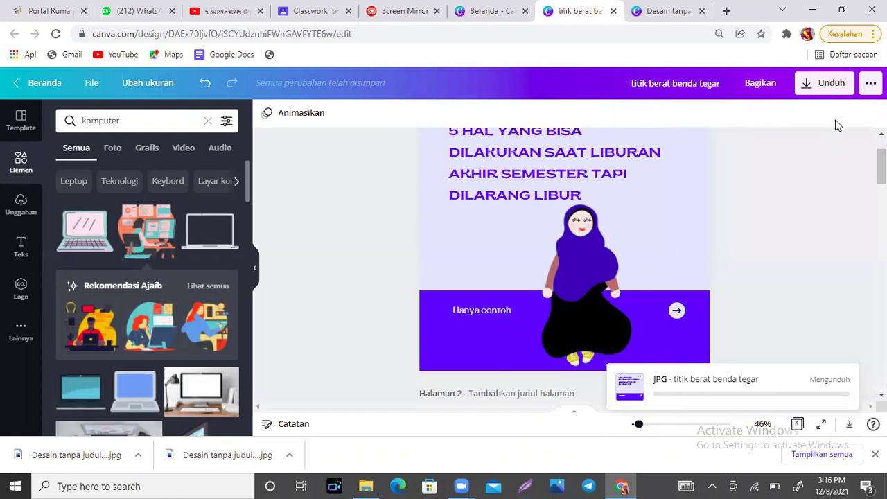
# Download only page 2 as a JPG.
pyautogui.click(824, 86)
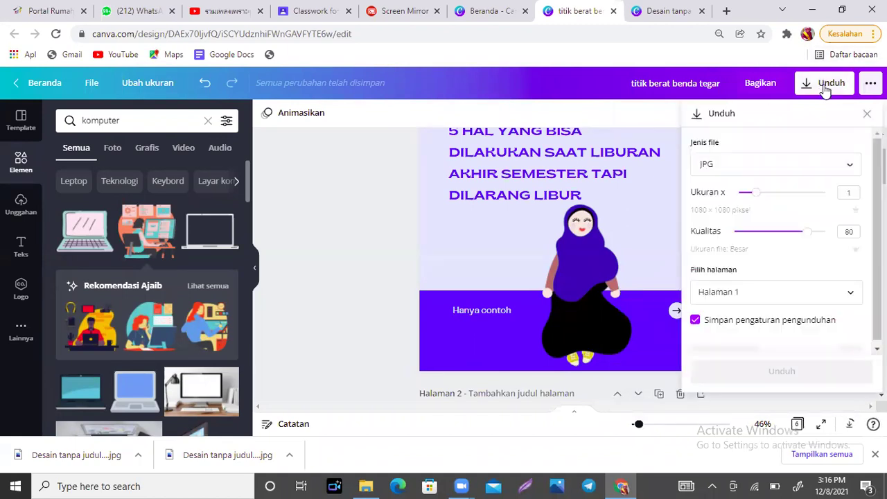
pyautogui.click(849, 297)
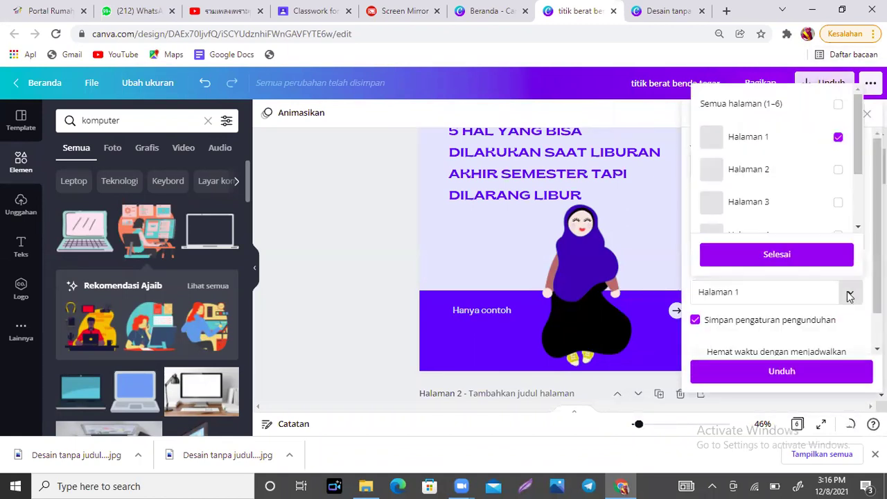
pyautogui.click(838, 169)
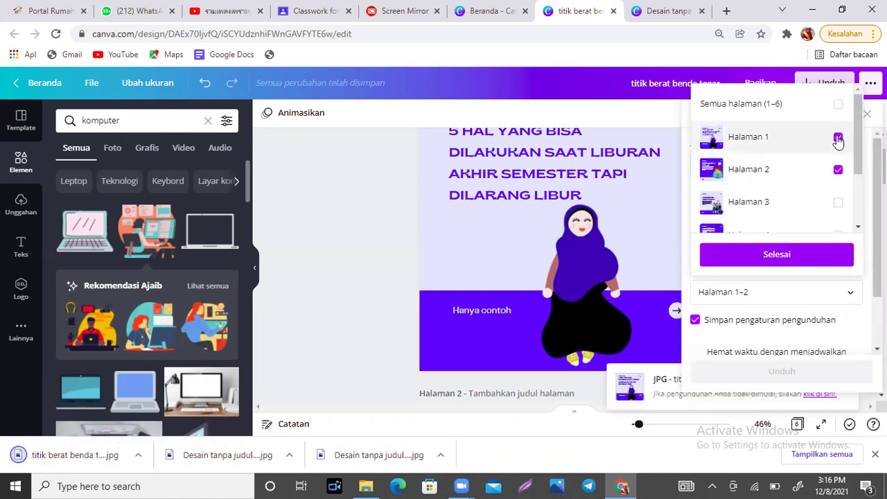
pyautogui.click(838, 138)
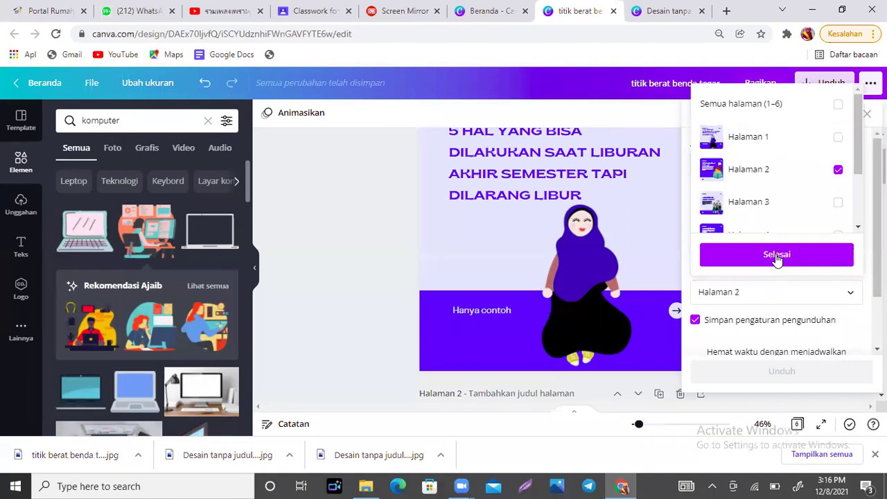
pyautogui.click(776, 254)
pyautogui.click(817, 373)
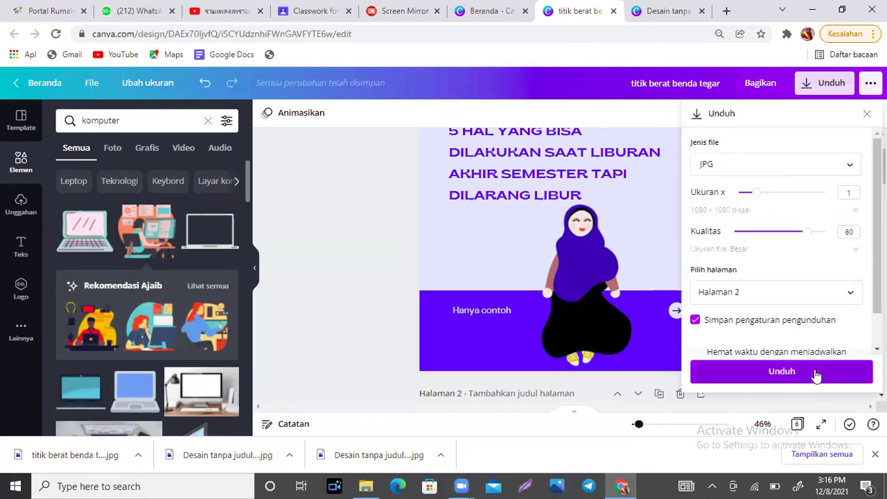
# Download only page 3 as a JPG.
pyautogui.click(826, 85)
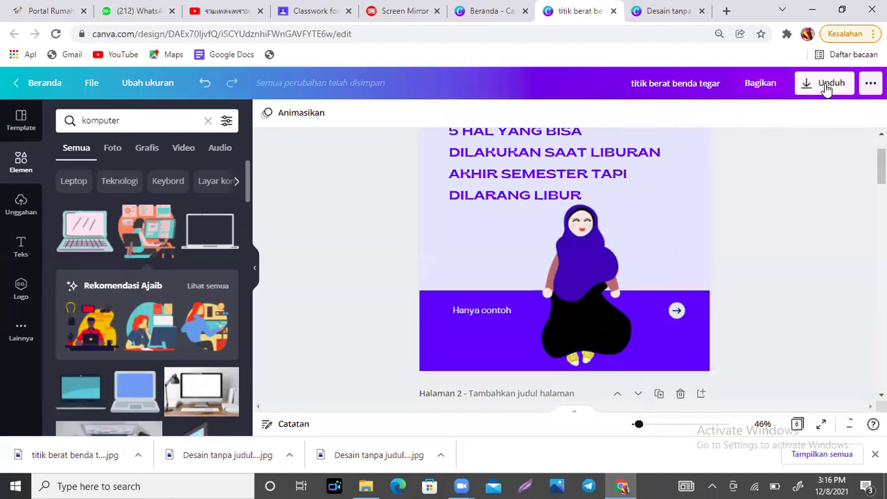
pyautogui.click(848, 291)
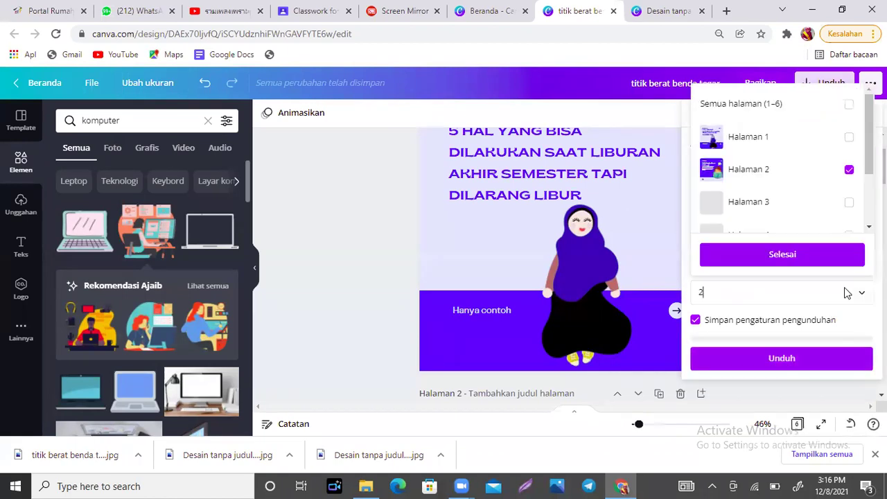
pyautogui.click(838, 202)
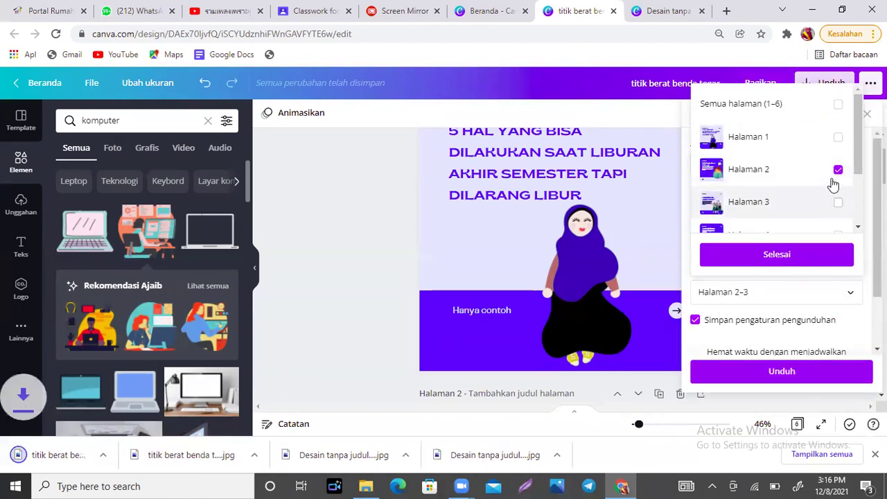
pyautogui.click(838, 170)
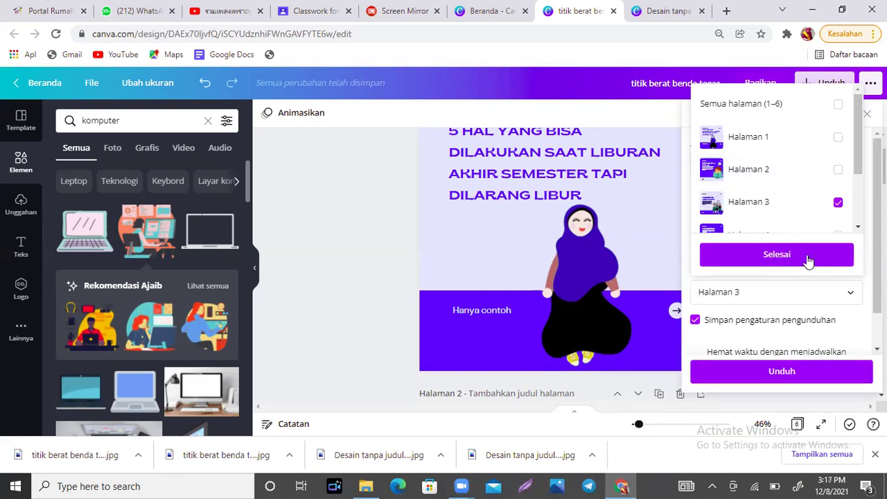
pyautogui.click(790, 375)
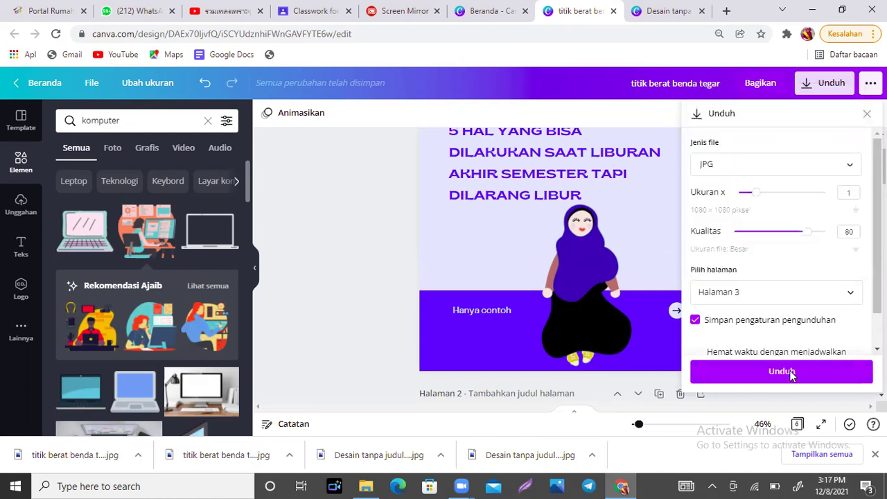
pyautogui.click(784, 369)
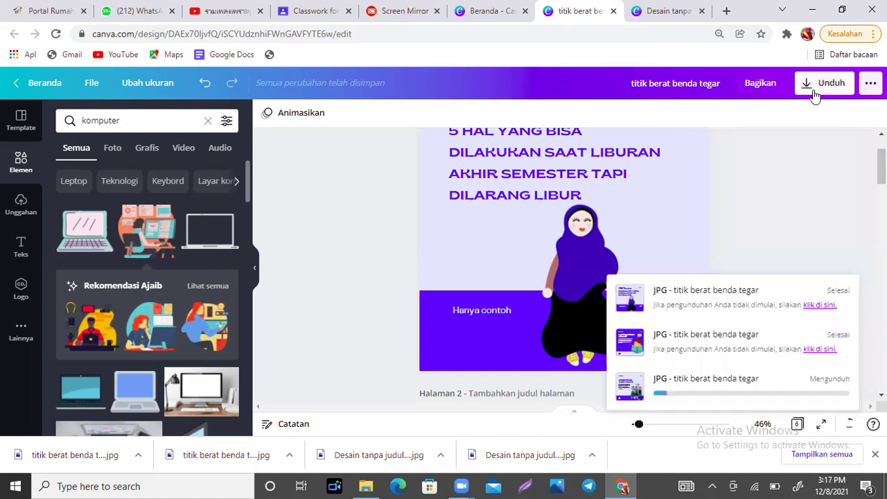
pyautogui.click(815, 92)
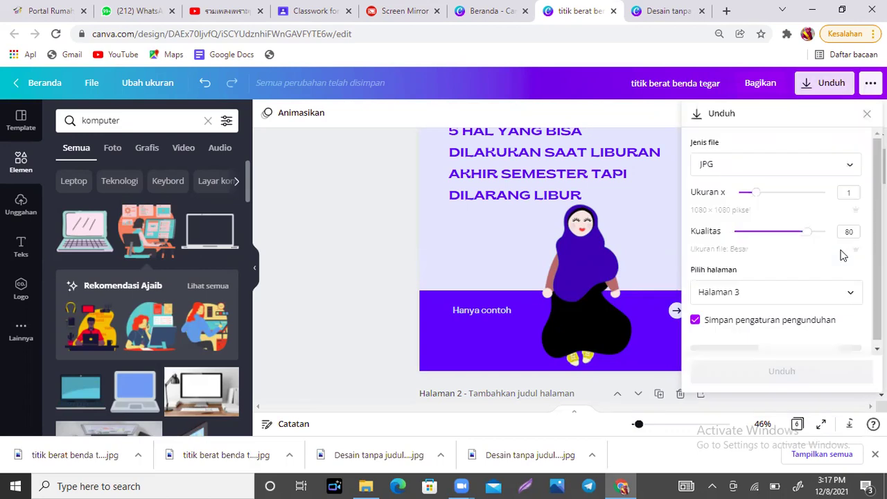
pyautogui.click(857, 292)
# Download only page 4 as a JPG.
pyautogui.scroll(-2, 856, 180)
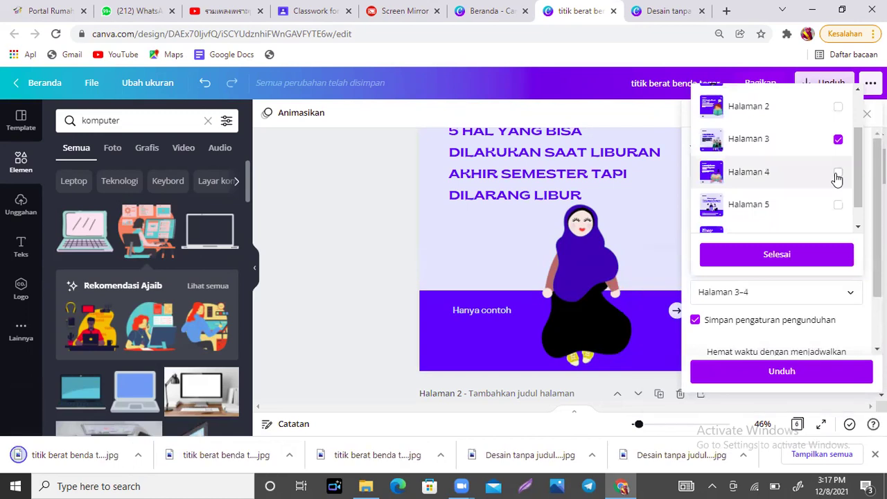
pyautogui.click(837, 173)
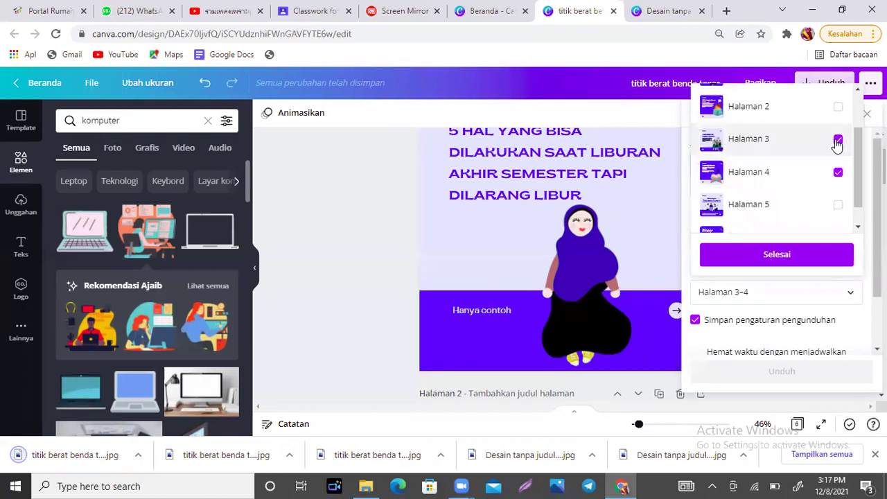
pyautogui.click(838, 139)
pyautogui.click(779, 254)
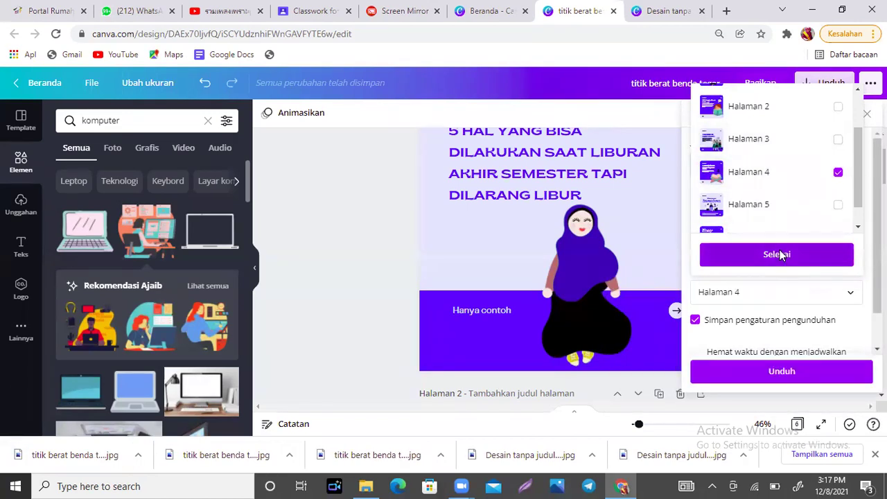
pyautogui.click(782, 372)
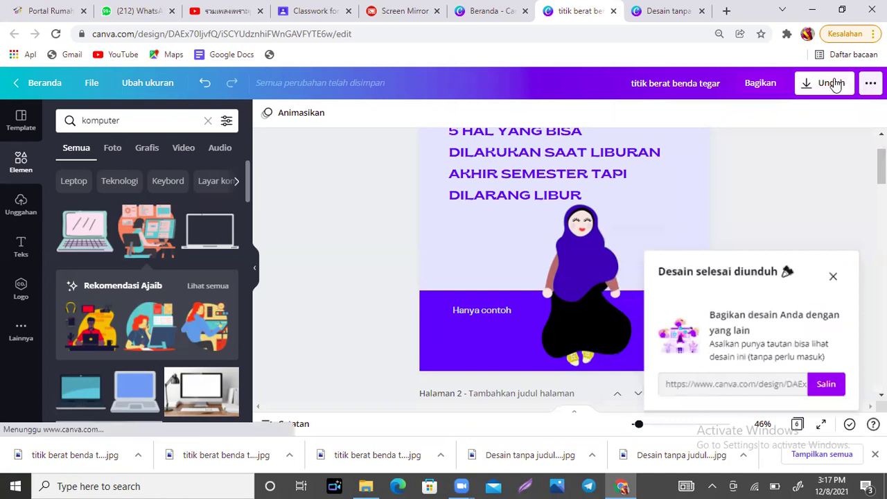
# Download only Halaman 5 as a JPG.
pyautogui.click(832, 83)
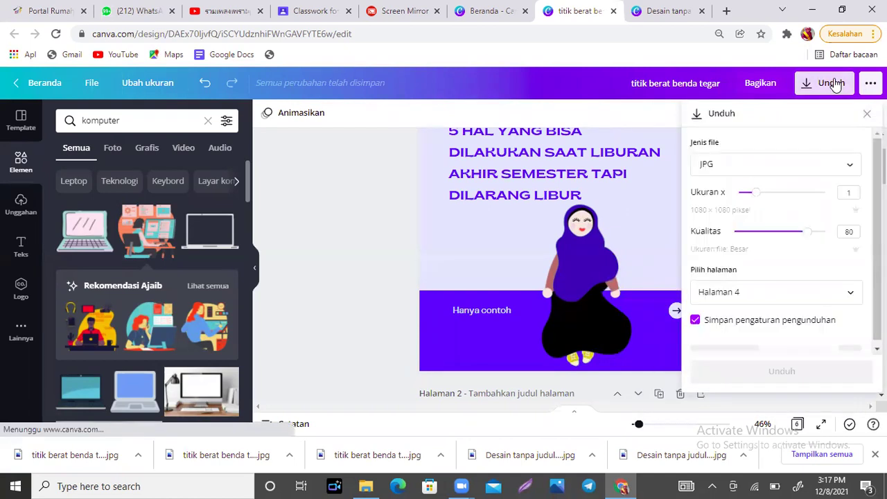
pyautogui.click(857, 298)
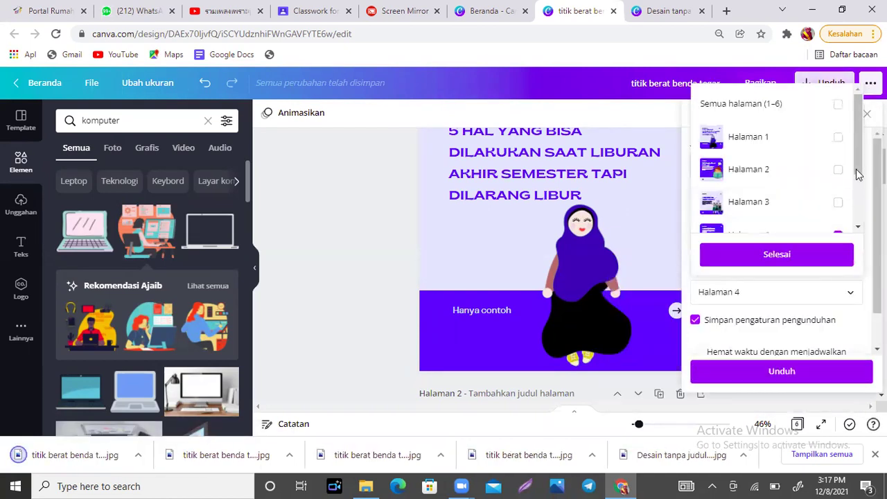
pyautogui.scroll(-1, 863, 202)
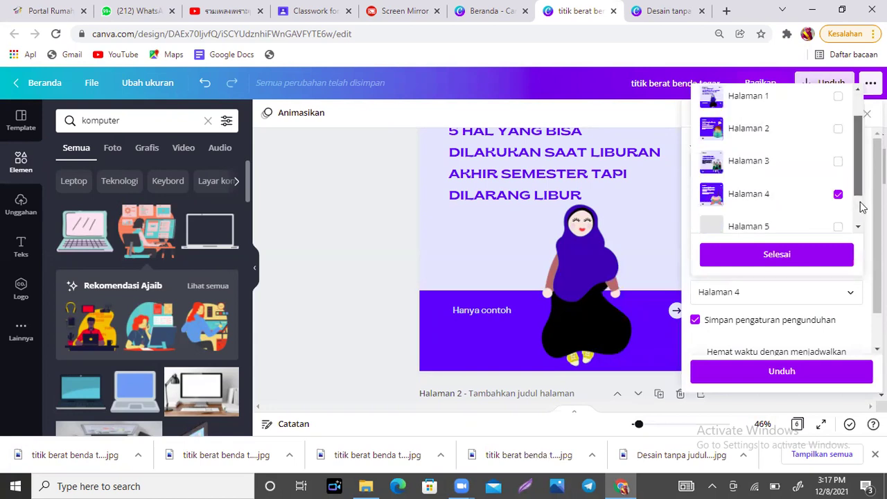
pyautogui.scroll(-1, 836, 165)
pyautogui.click(837, 170)
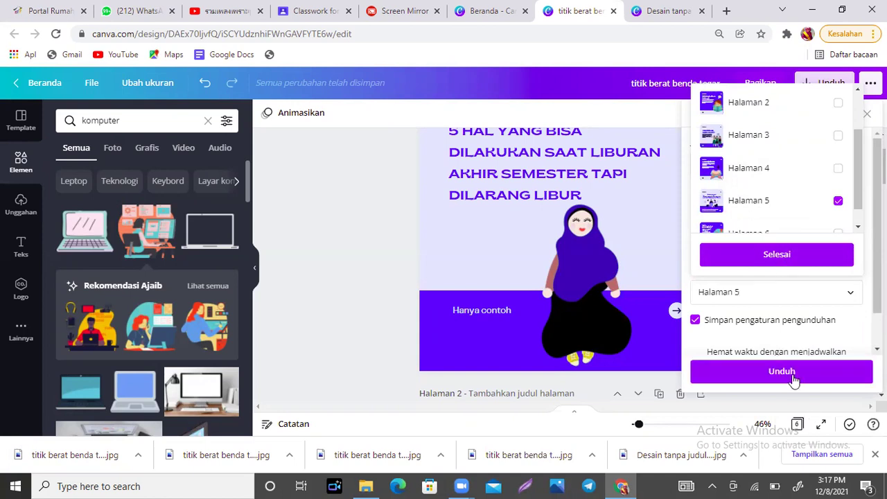
pyautogui.click(794, 378)
pyautogui.click(793, 378)
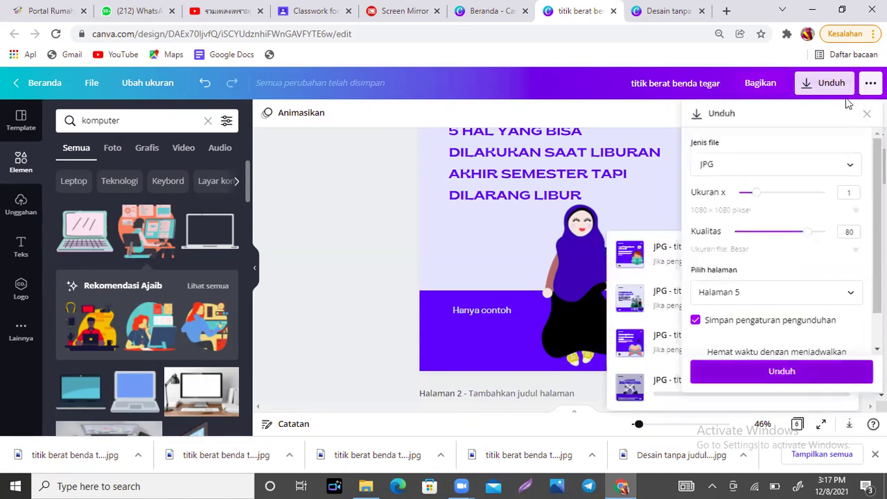
# Download only Halaman 6 as a JPG.
pyautogui.click(830, 95)
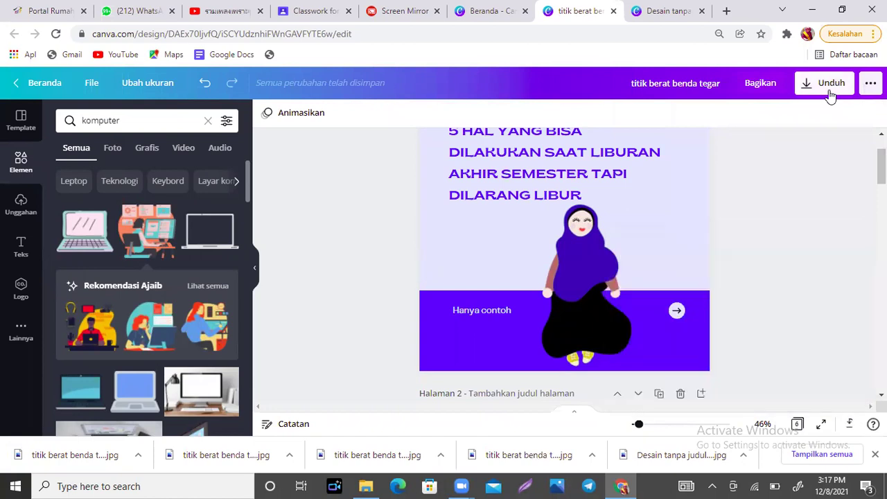
pyautogui.click(863, 296)
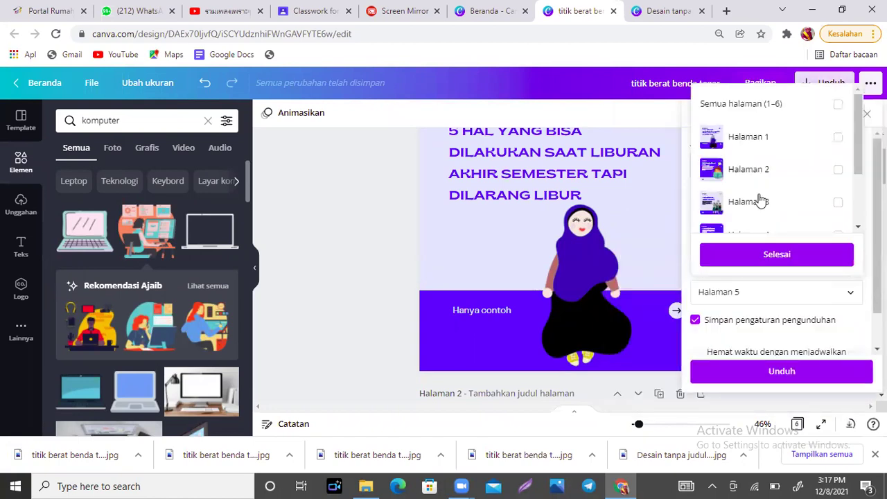
pyautogui.scroll(-3, 860, 200)
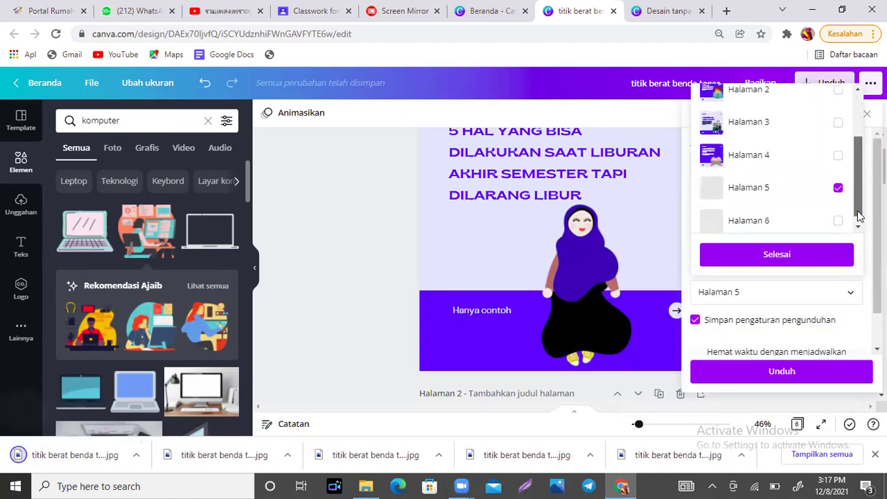
pyautogui.click(837, 213)
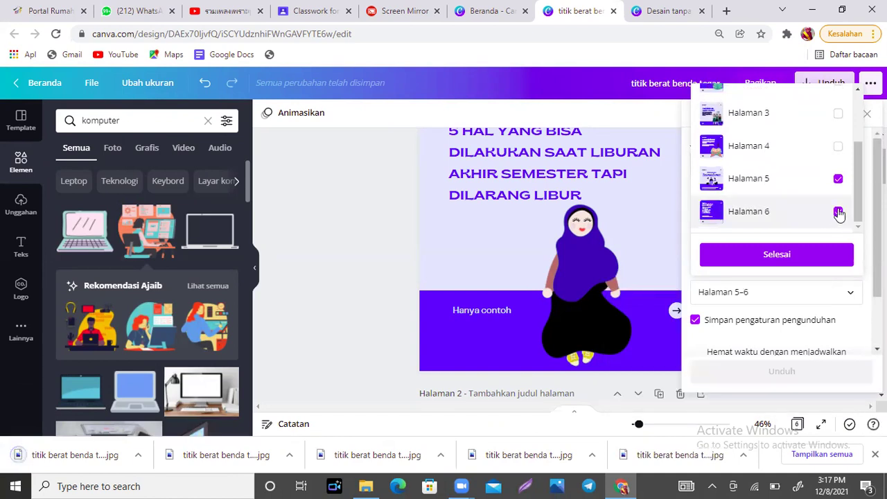
pyautogui.click(837, 181)
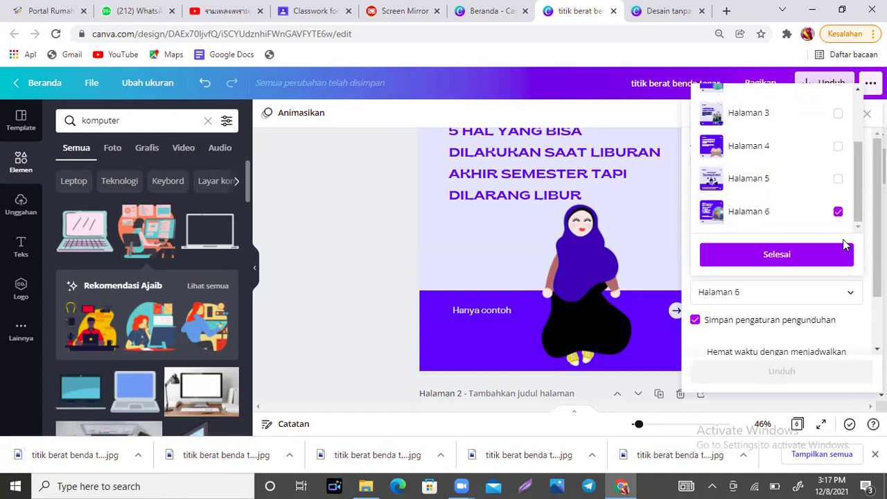
pyautogui.click(811, 262)
pyautogui.click(826, 376)
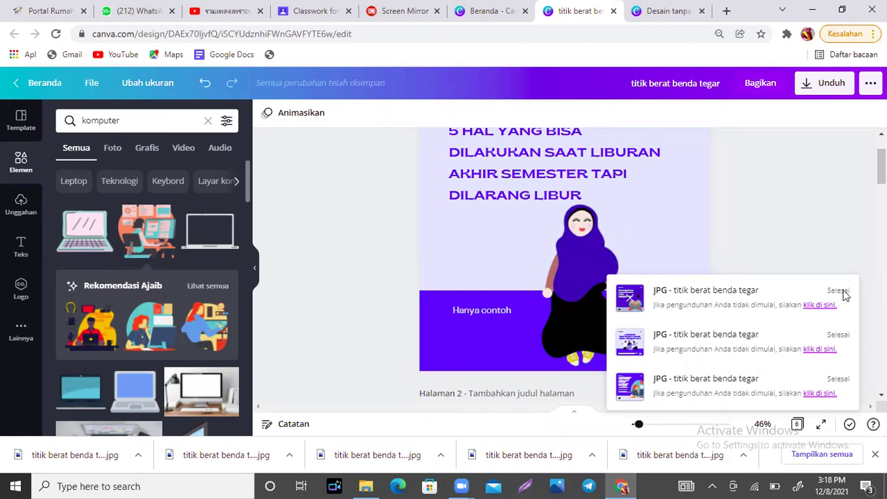
# Dismiss Canva's finished downloads list and switch to the Screen Mirror tab.
pyautogui.click(805, 225)
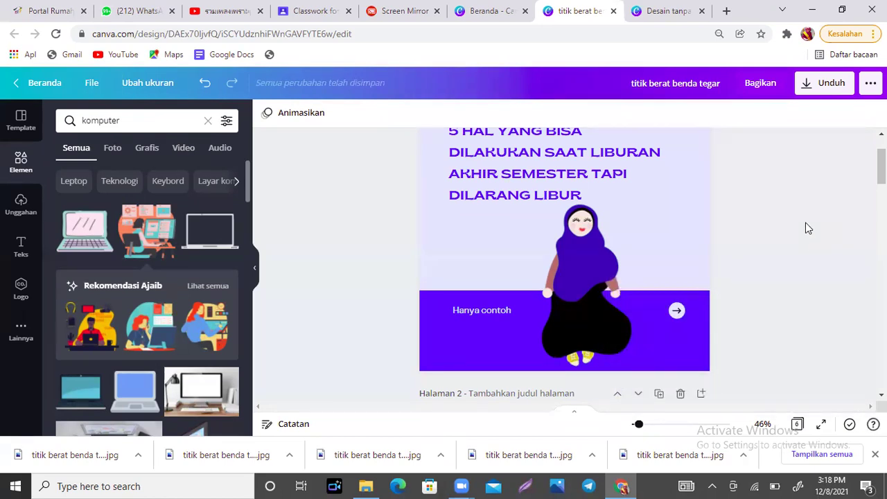
pyautogui.click(392, 11)
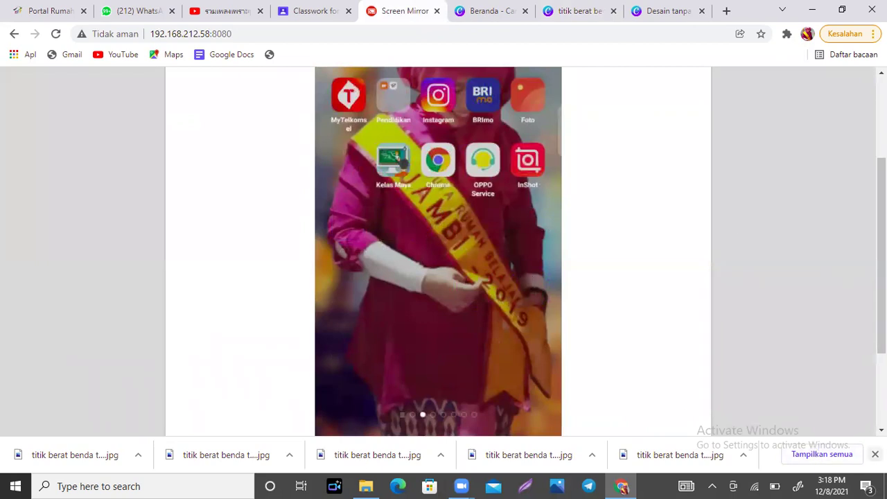
# Close Chrome's downloads bar and bring up Telegram Desktop.
pyautogui.click(875, 454)
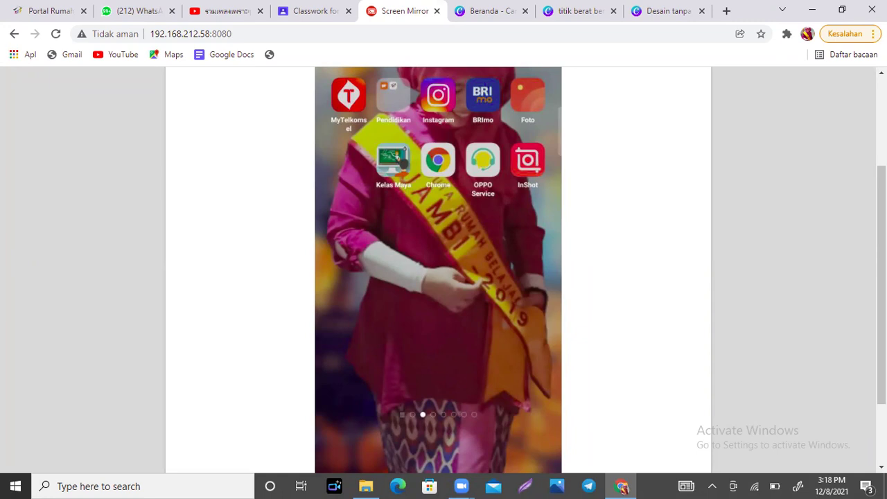
pyautogui.click(594, 485)
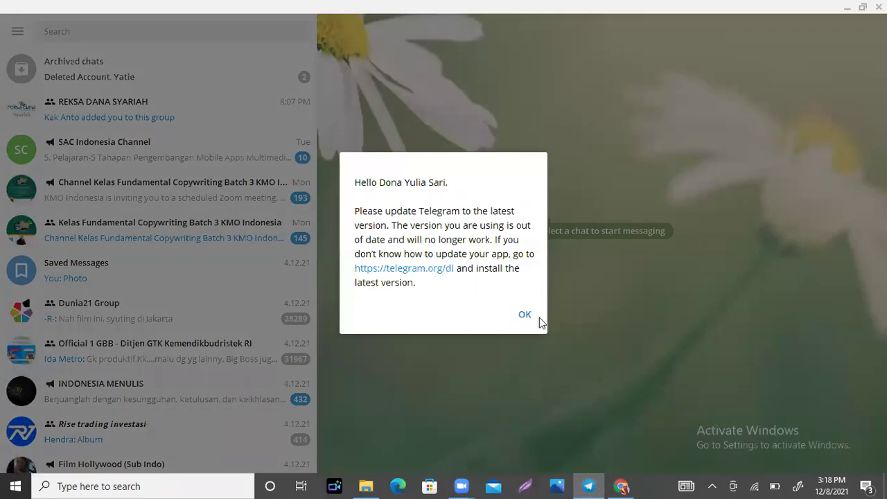
# Dismiss the update notice and open the Saved Messages chat by searching 'sa'.
pyautogui.click(530, 317)
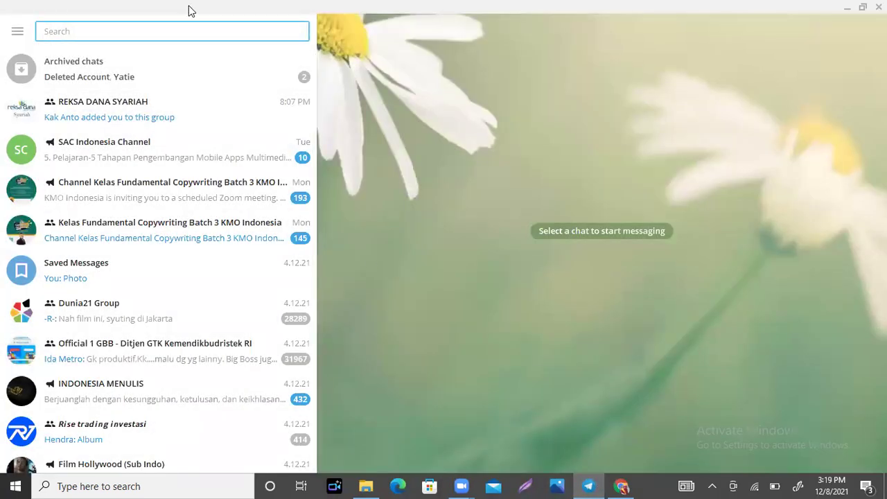
pyautogui.write('sa')
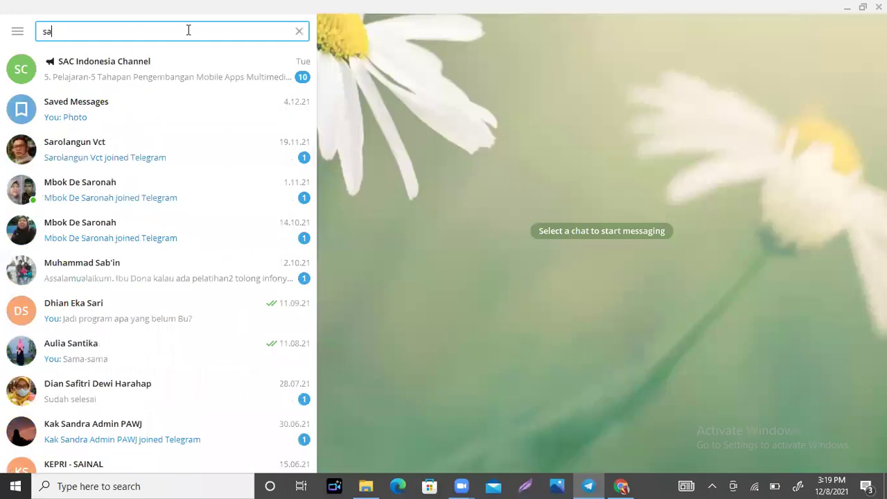
pyautogui.click(154, 117)
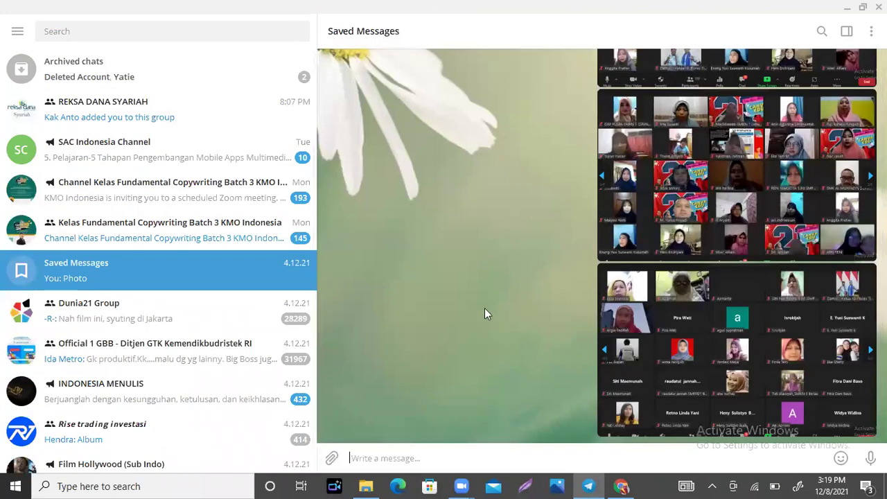
# Send the six titik berat benda tegar JPGs to Saved Messages as six separate files.
pyautogui.click(331, 460)
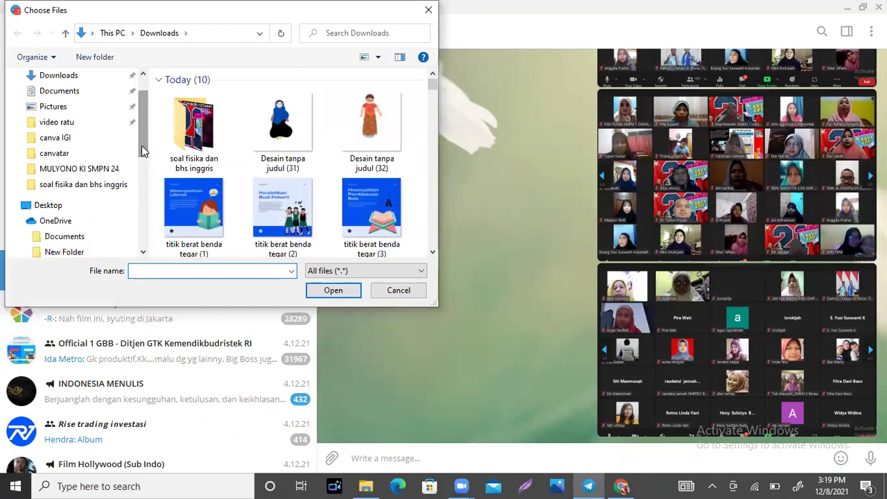
pyautogui.click(433, 254)
pyautogui.click(205, 132)
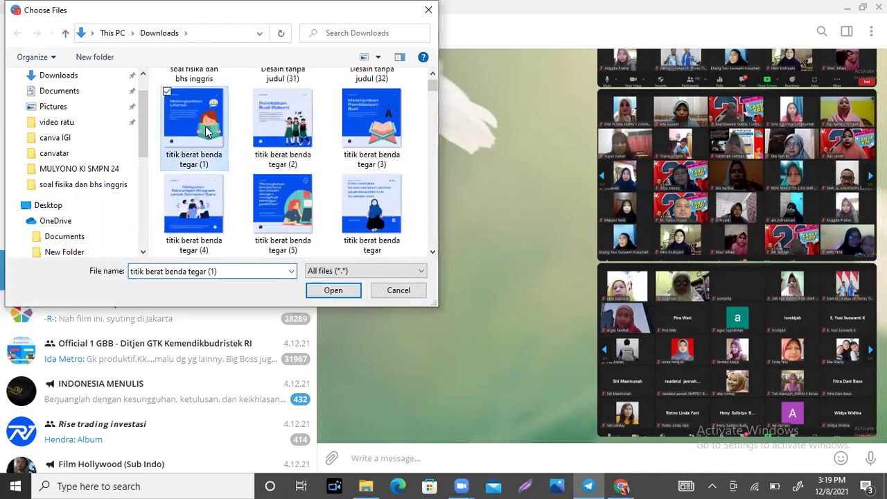
pyautogui.click(381, 209)
pyautogui.hotkey('shift', 'Left')
pyautogui.hotkey('shift', 'Left')
pyautogui.hotkey('shift', 'Left')
pyautogui.hotkey('shift', 'Left')
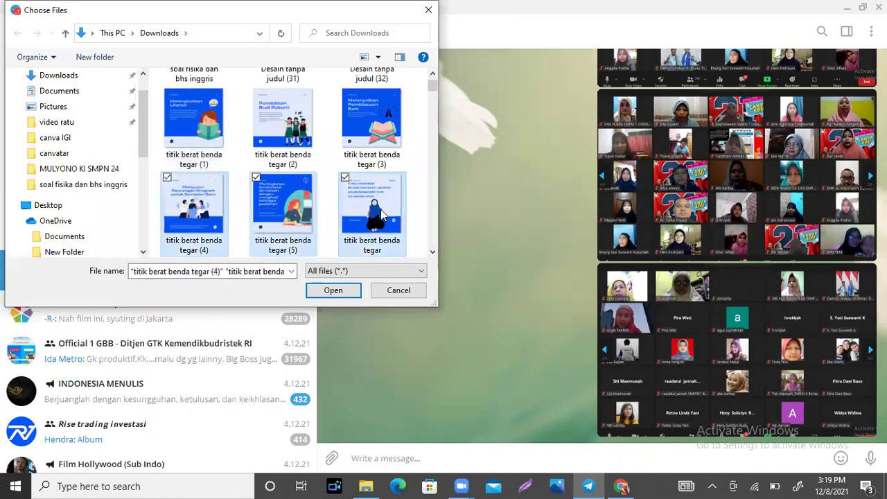
pyautogui.hotkey('shift', 'Left')
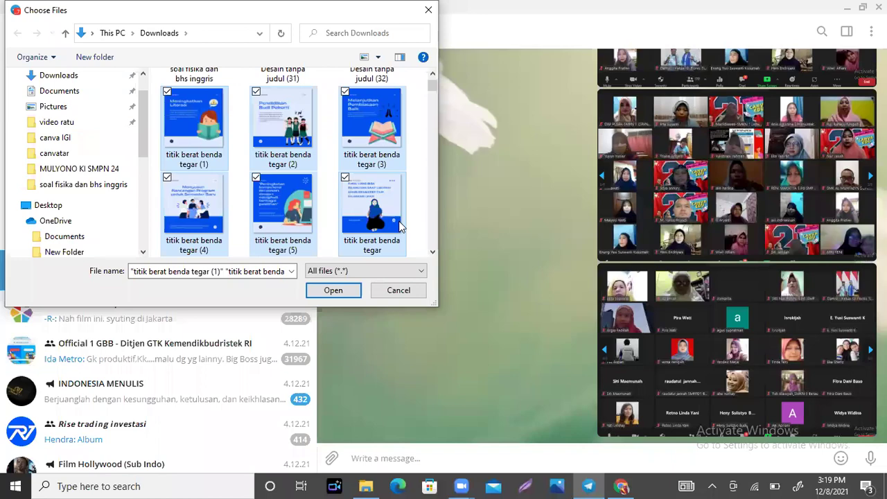
pyautogui.click(345, 291)
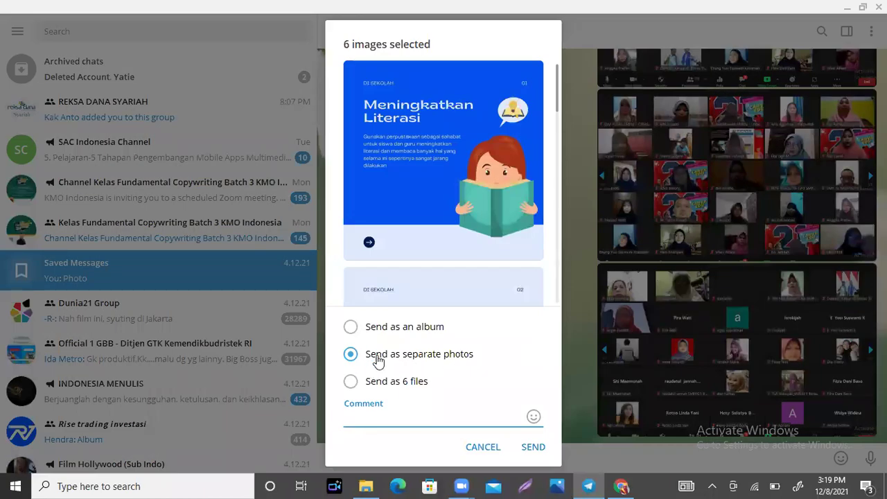
pyautogui.click(348, 385)
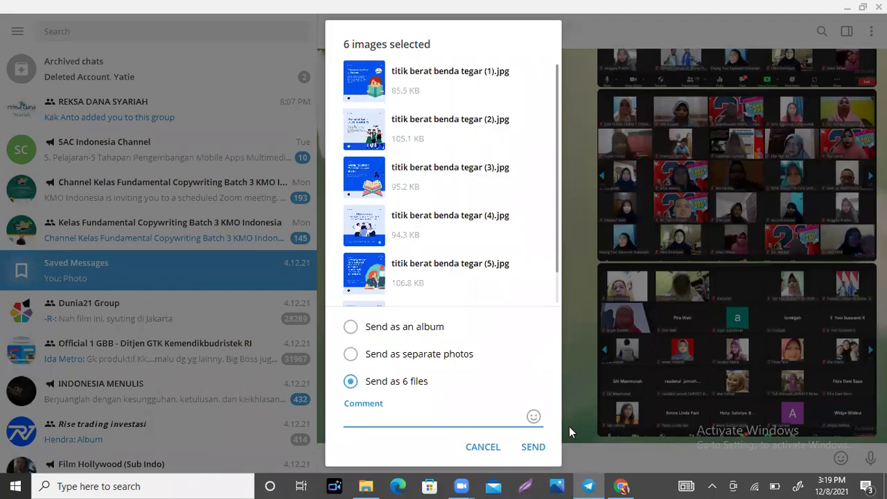
pyautogui.click(532, 447)
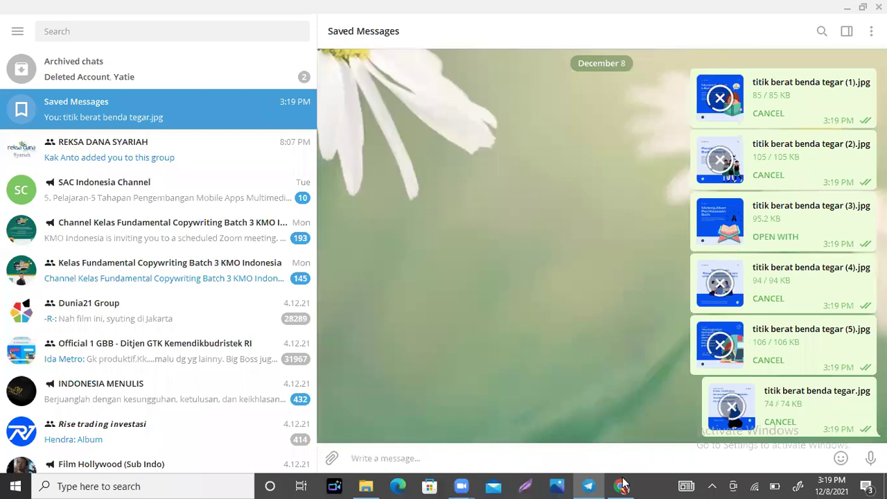
pyautogui.click(622, 486)
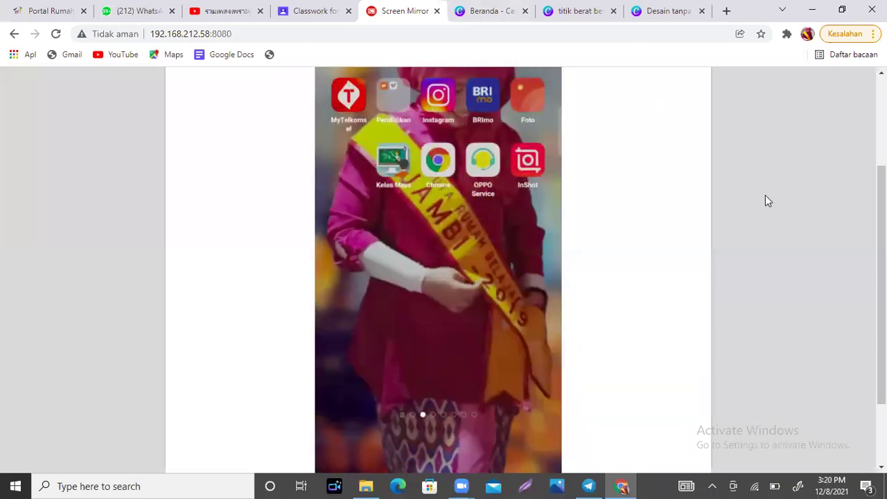
# Launch Instagram on the mirrored phone.
pyautogui.scroll(2, 880, 208)
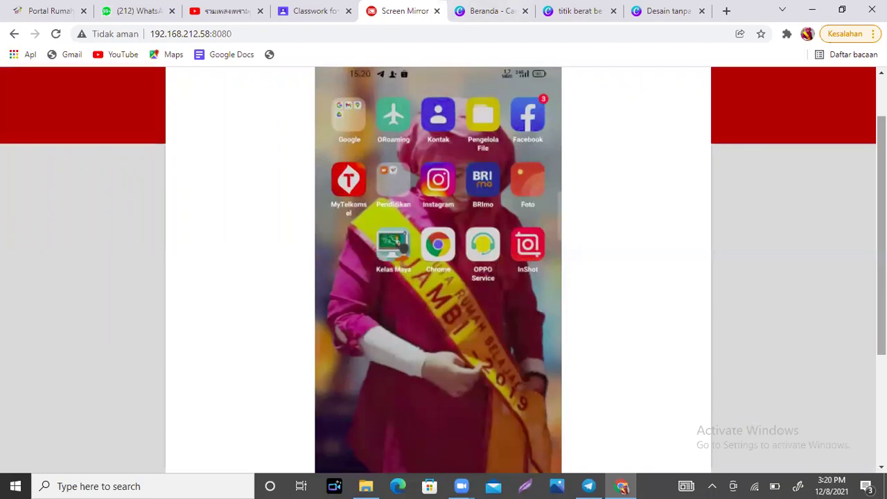
pyautogui.click(442, 168)
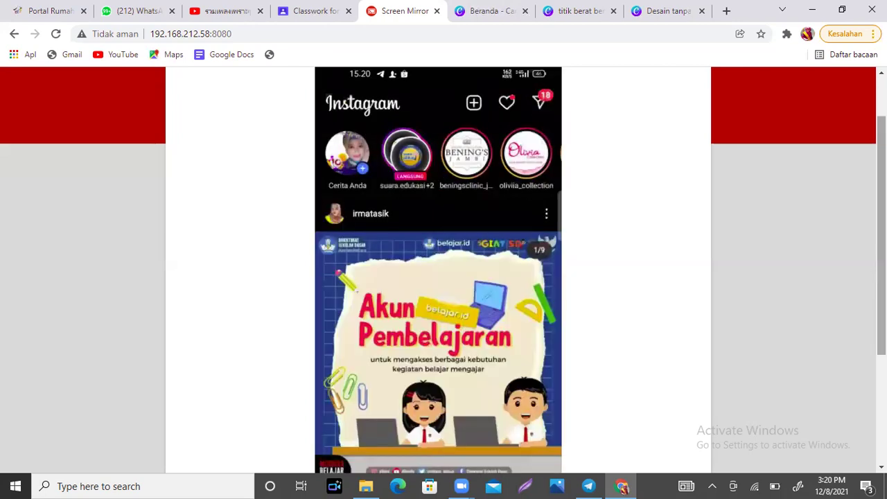
pyautogui.scroll(1, 492, 174)
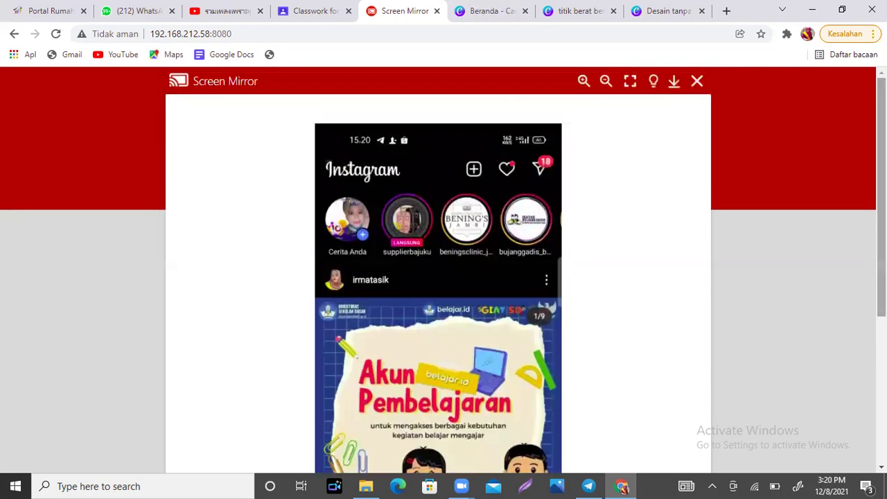
# Start a new Instagram feed post with multiple gallery image selection turned on.
pyautogui.click(477, 178)
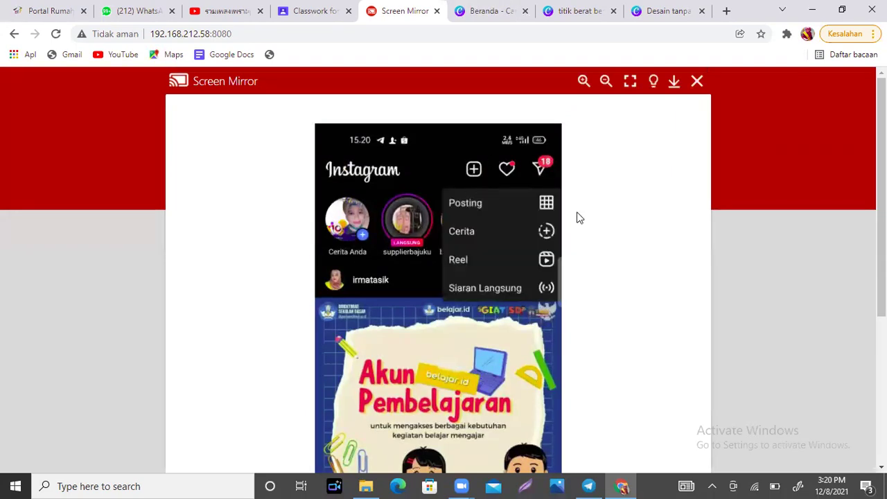
pyautogui.click(546, 205)
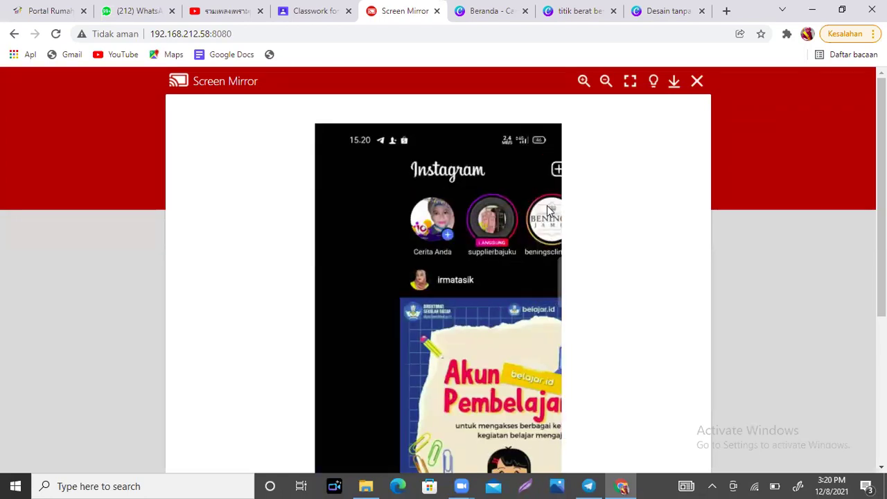
pyautogui.scroll(-1, 542, 398)
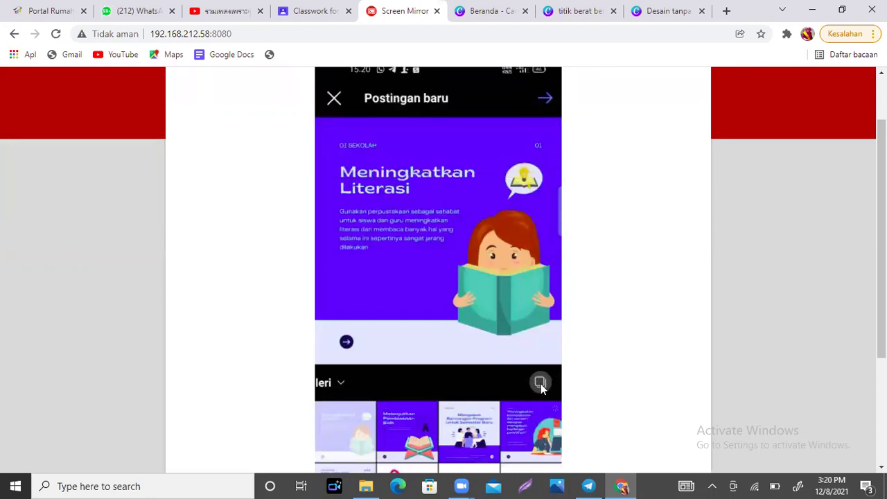
pyautogui.click(540, 383)
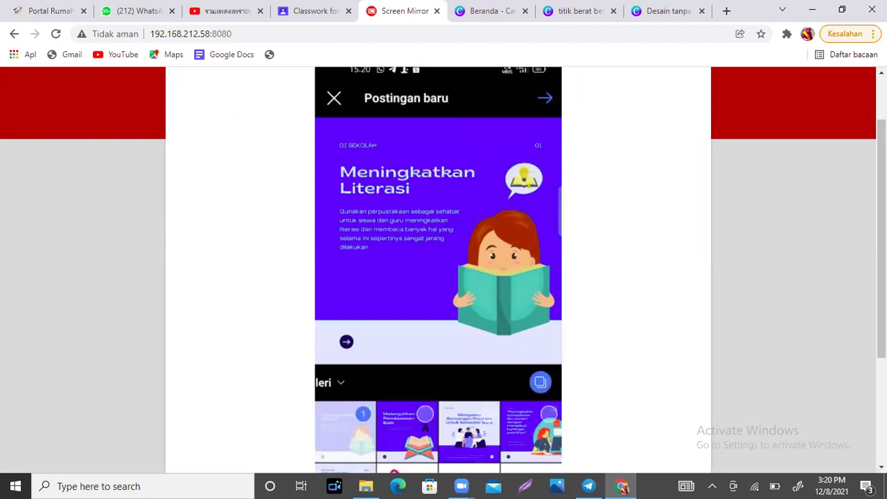
pyautogui.scroll(-1, 428, 239)
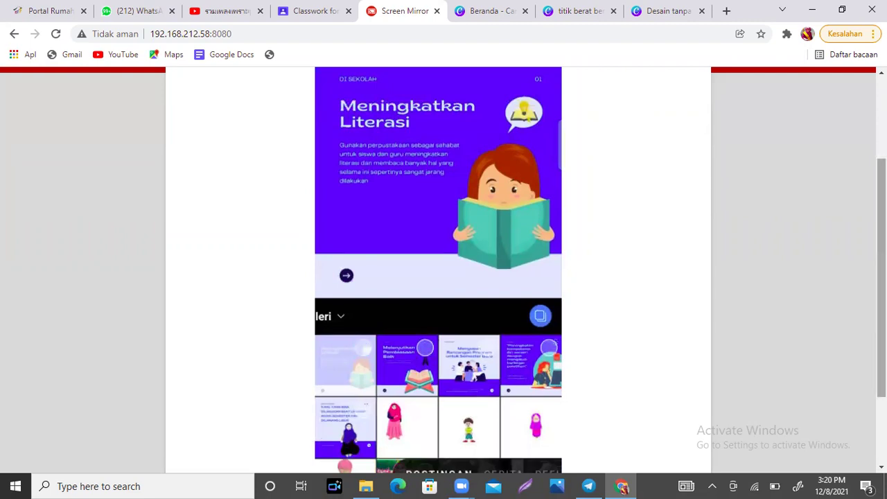
pyautogui.scroll(-1, 439, 270)
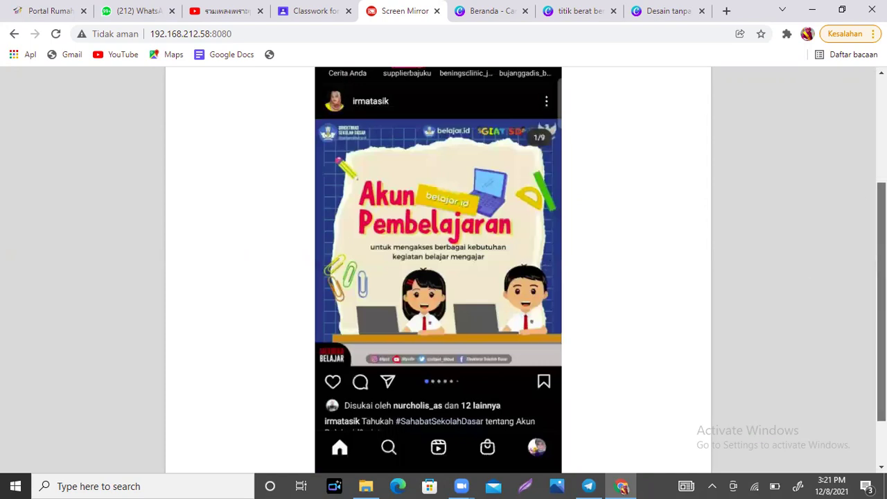
pyautogui.scroll(3, 470, 166)
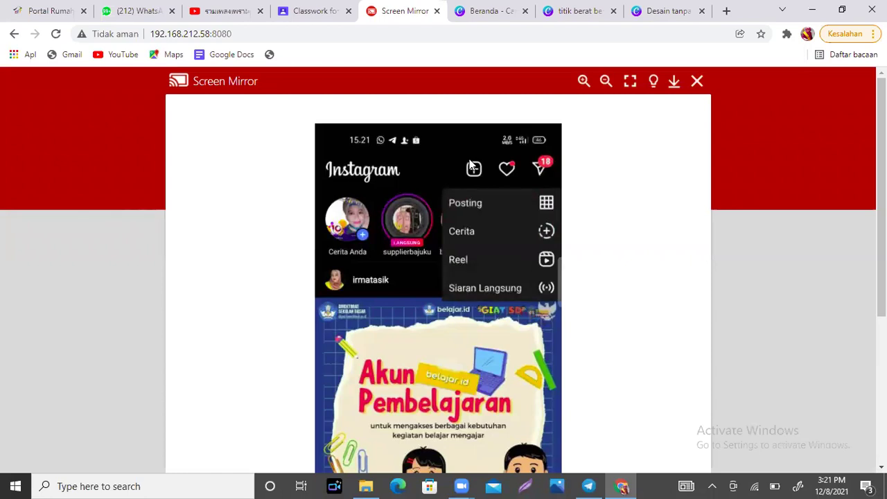
# Begin a new feed post with multi-select on and pick the six design slides in order.
pyautogui.click(546, 204)
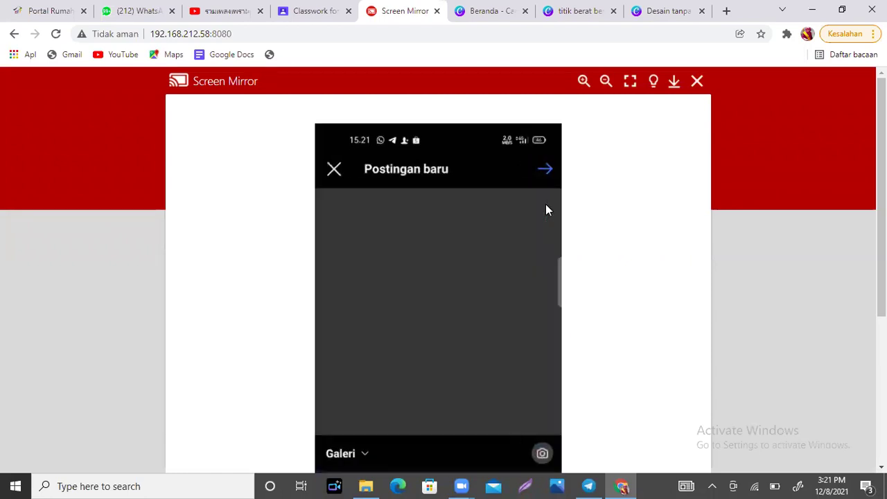
pyautogui.scroll(-2, 539, 345)
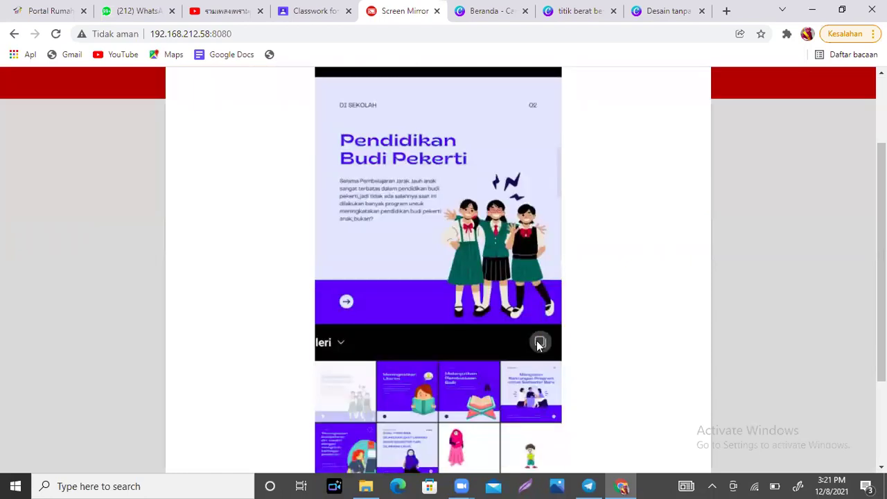
pyautogui.click(535, 342)
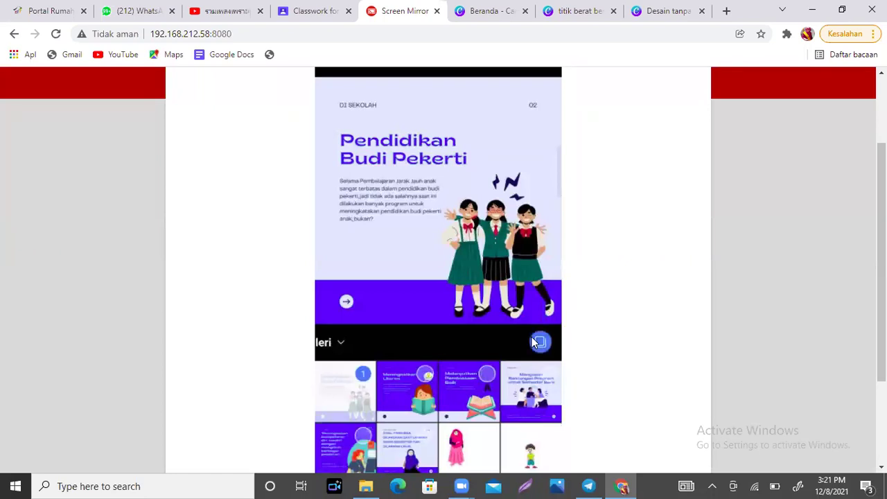
pyautogui.scroll(-1, 438, 271)
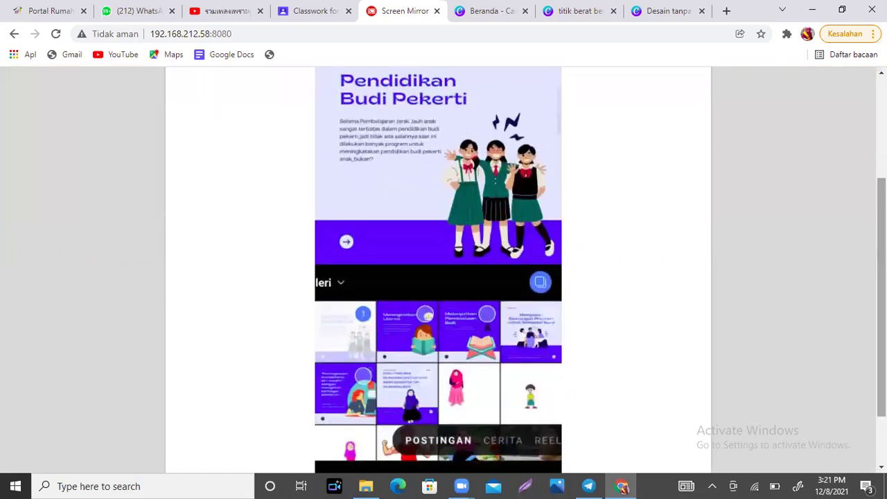
pyautogui.scroll(-1, 421, 333)
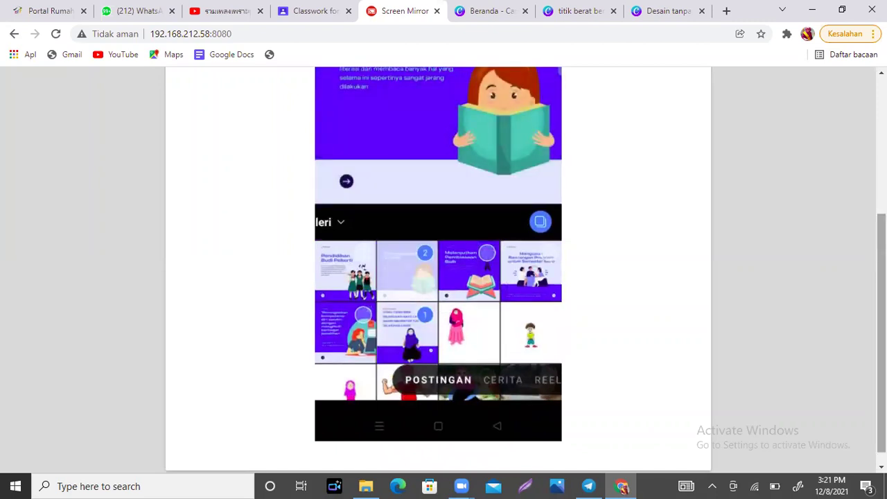
pyautogui.scroll(3, 533, 147)
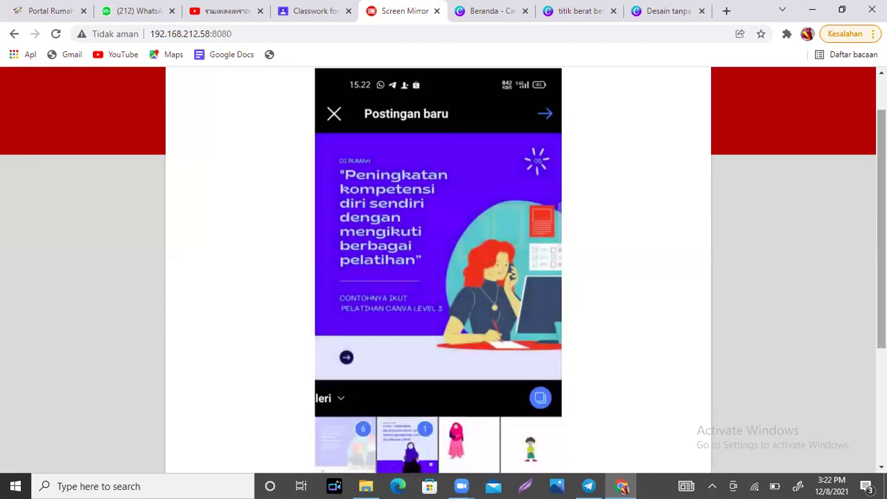
pyautogui.moveTo(882, 229); pyautogui.dragTo(882, 219)
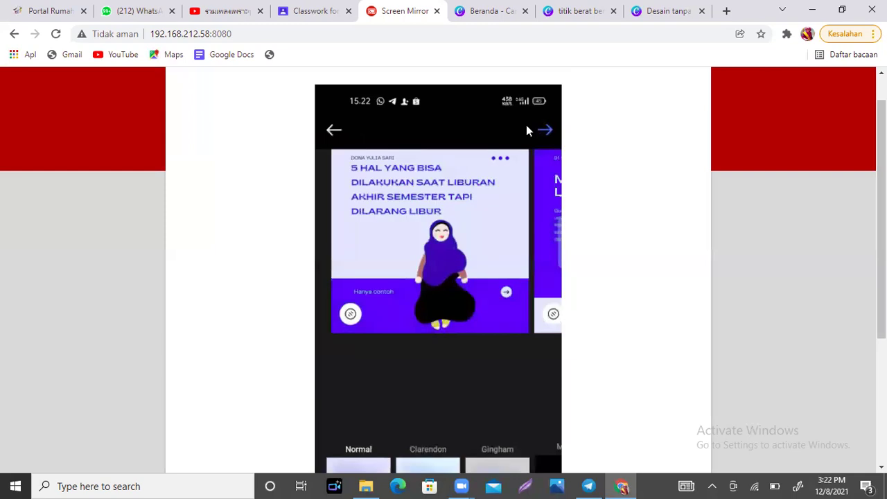
# Scroll the mirrored phone's Instagram editor to preview the six-slide carousel.
pyautogui.scroll(1, 438, 277)
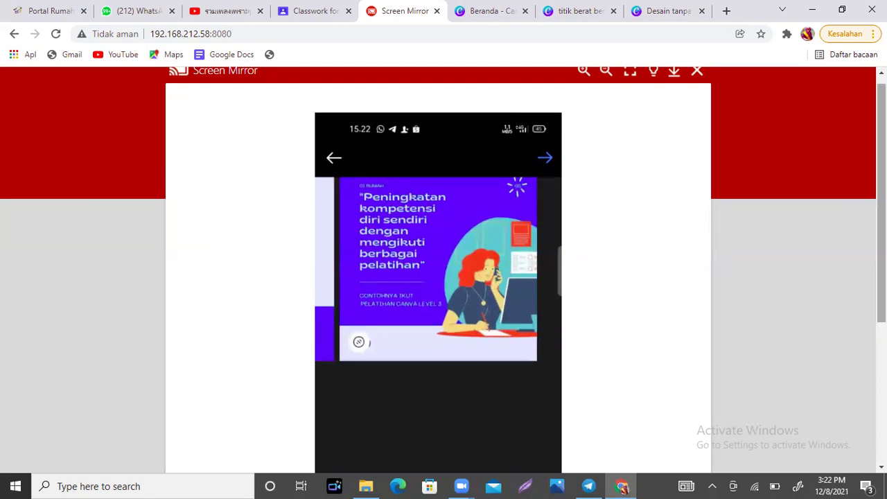
pyautogui.scroll(1, 664, 192)
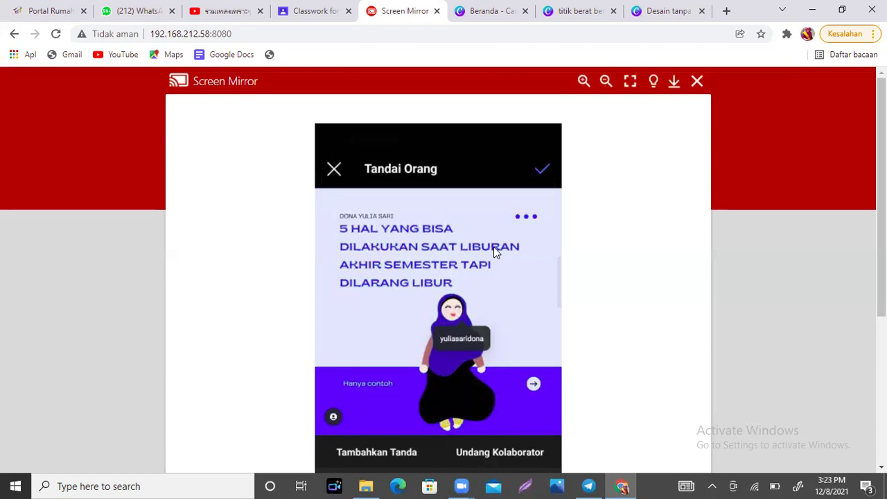
# Confirm the person tag and share the carousel captioned 'Hanya contoh hal-hal yang bisa dilakukan di akhir tahun ini.'.
pyautogui.click(540, 173)
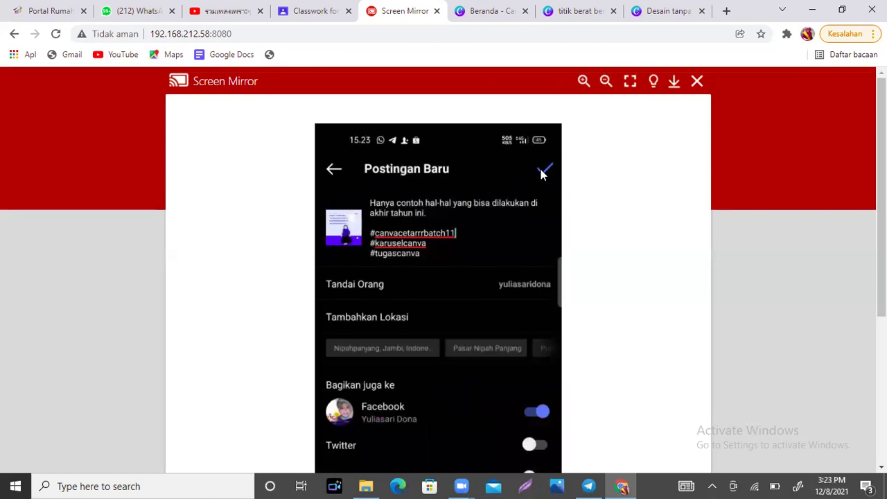
pyautogui.click(543, 172)
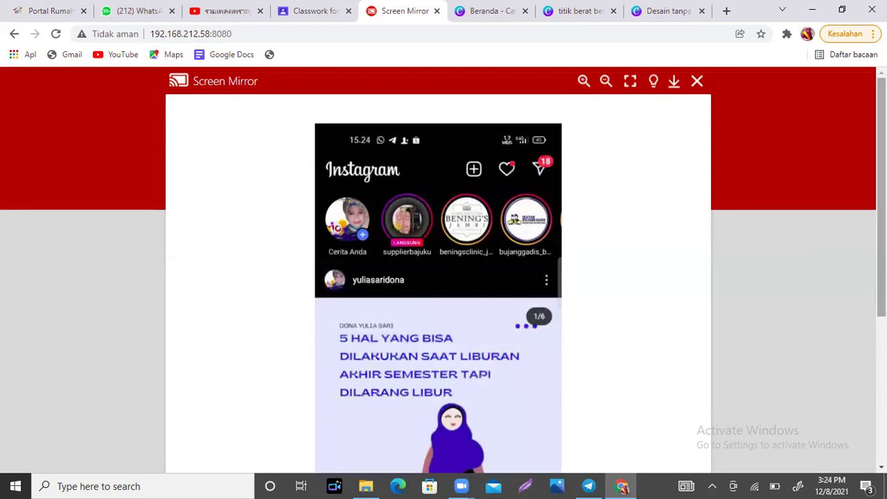
pyautogui.scroll(-2, 439, 277)
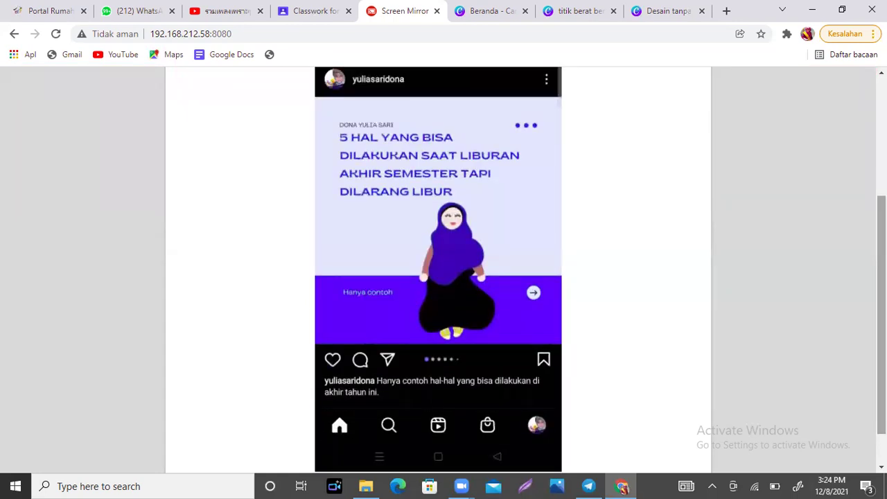
pyautogui.scroll(1, 438, 270)
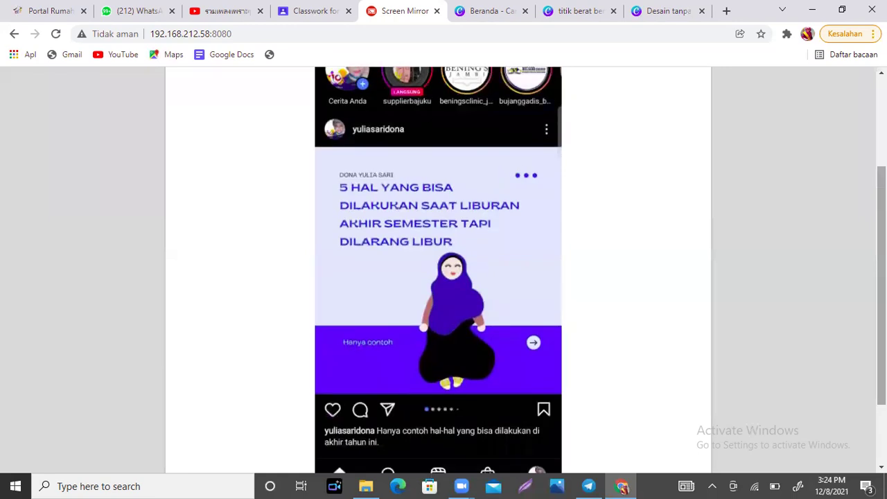
pyautogui.scroll(-2, 438, 270)
pyautogui.scroll(2, 438, 271)
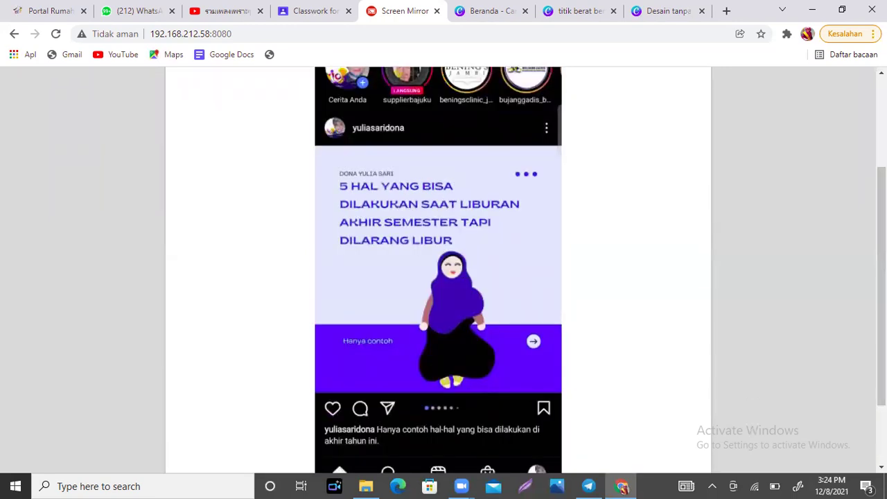
pyautogui.scroll(1, 438, 270)
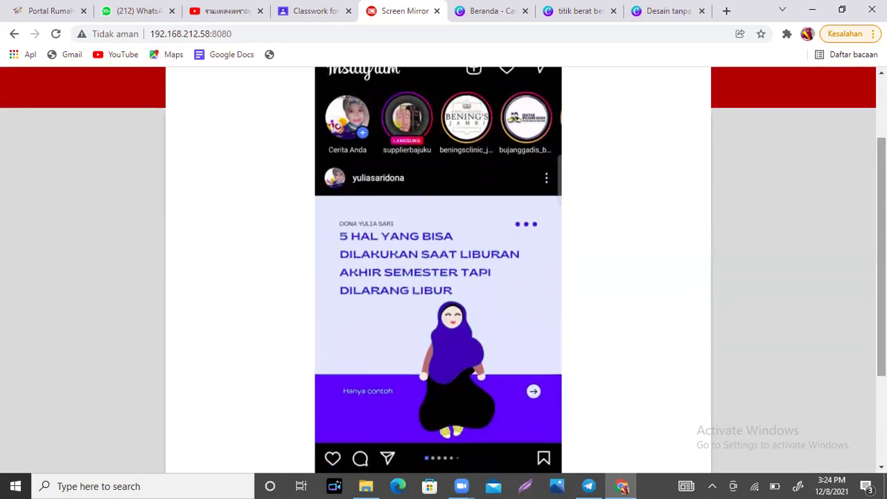
pyautogui.click(367, 487)
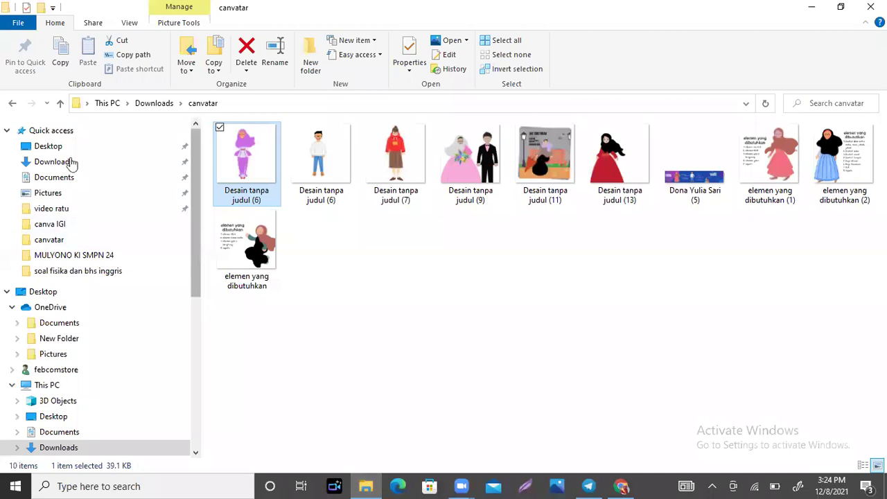
pyautogui.click(75, 168)
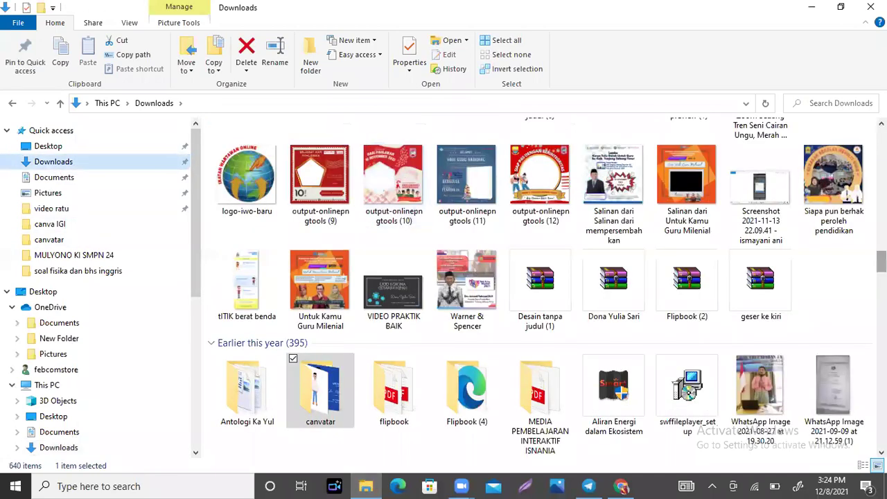
pyautogui.scroll(1, 750, 251)
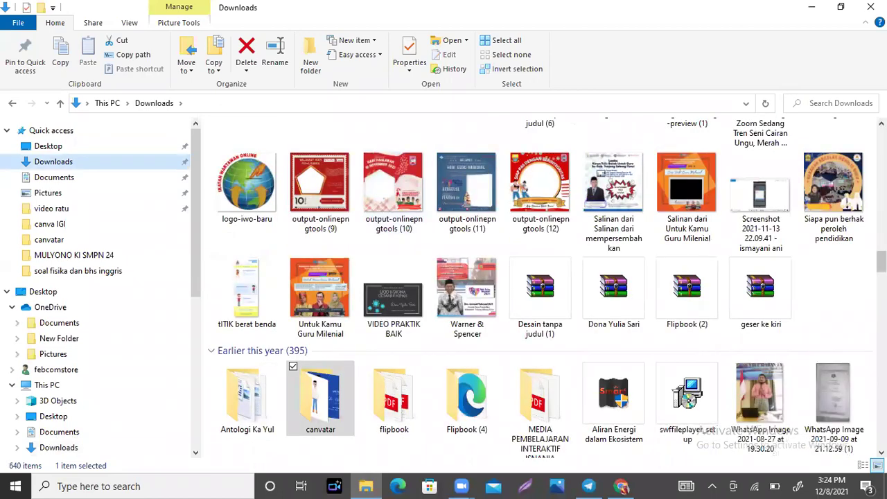
pyautogui.scroll(15, 750, 258)
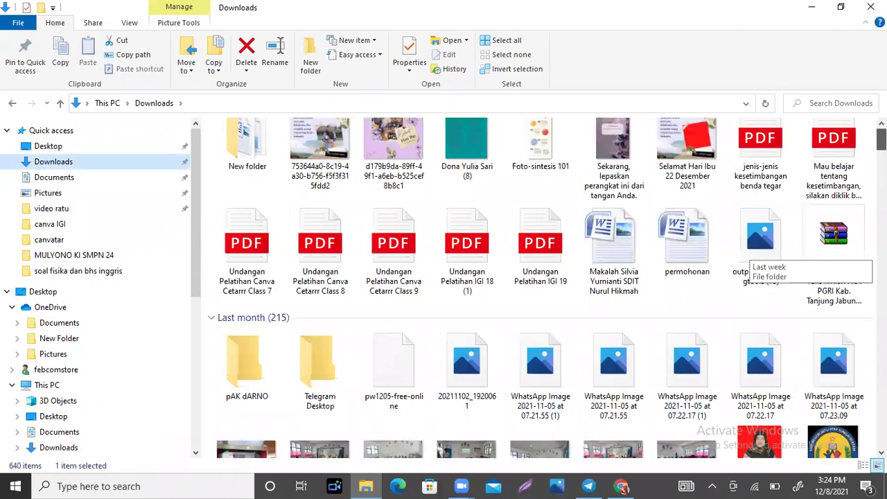
pyautogui.scroll(5, 750, 258)
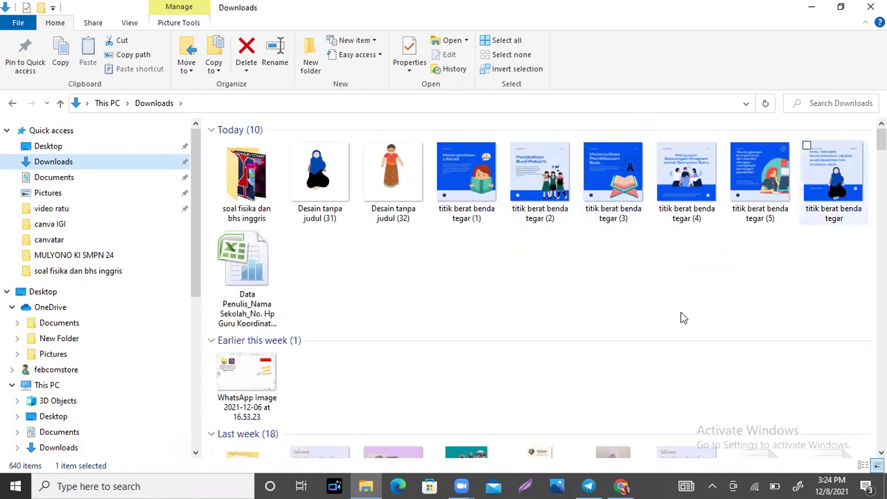
pyautogui.click(621, 486)
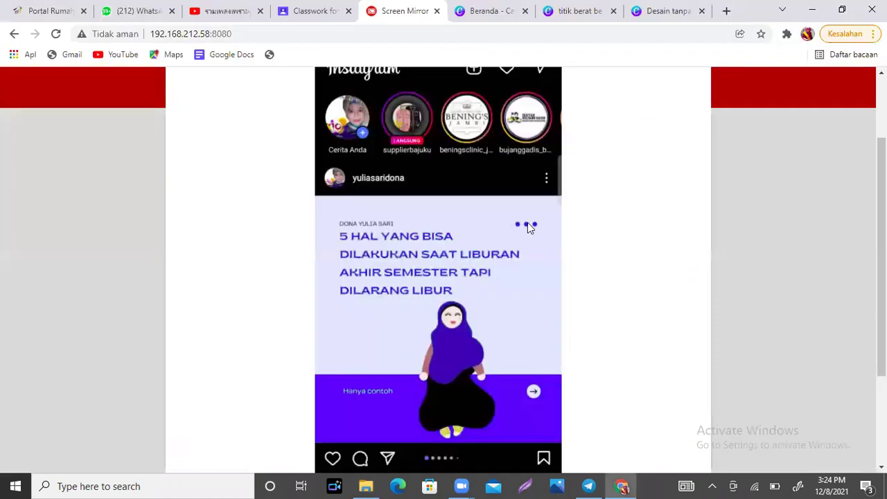
# Copy the new carousel post's link via Tautan, then return to Google Classroom.
pyautogui.click(546, 181)
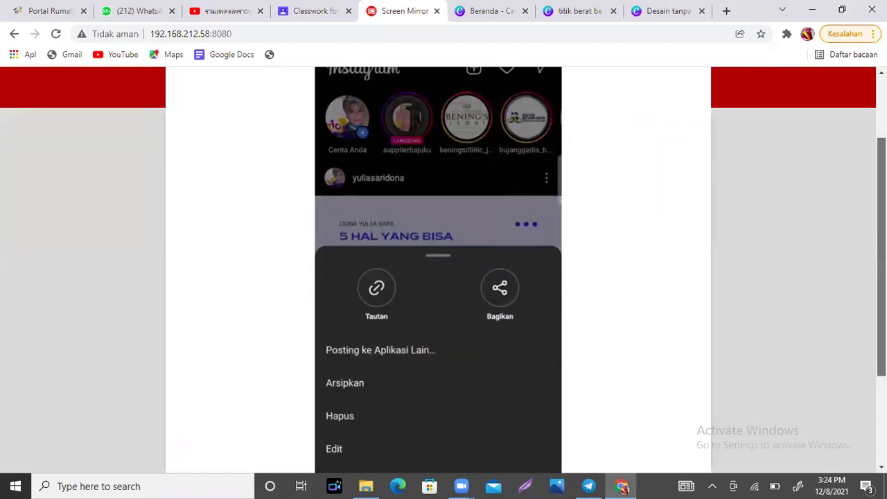
pyautogui.moveTo(882, 256); pyautogui.dragTo(881, 307)
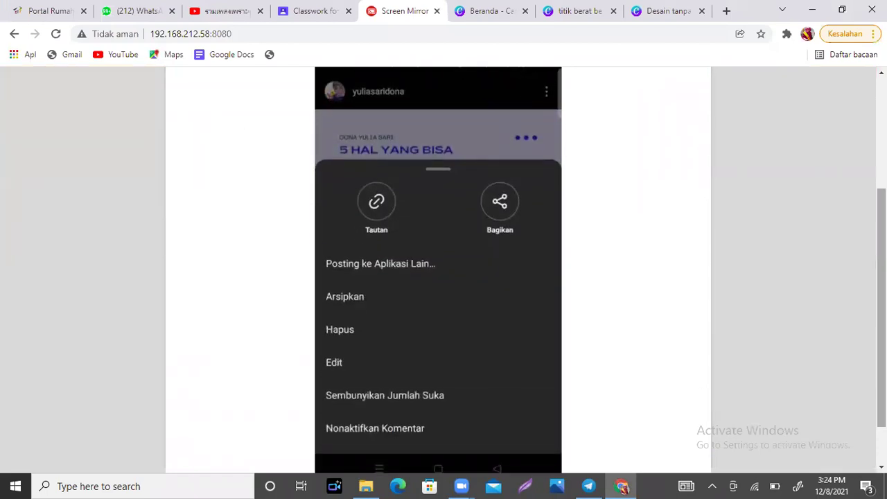
pyautogui.click(375, 202)
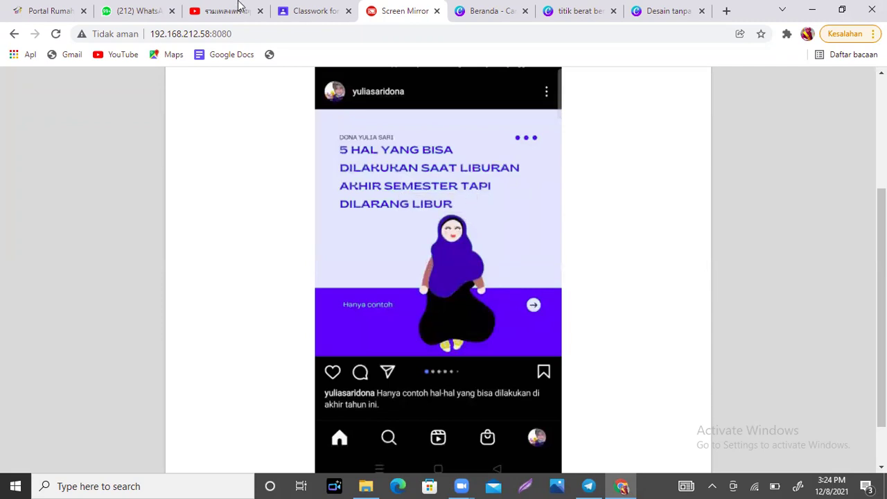
pyautogui.click(302, 11)
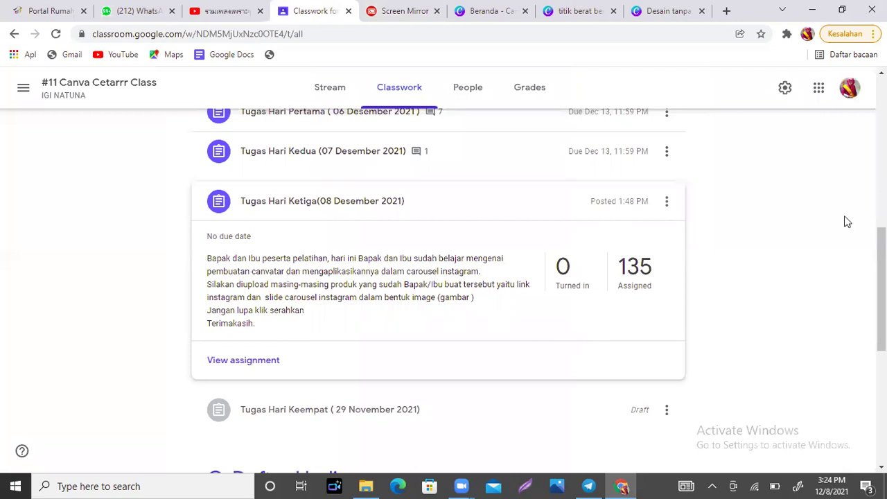
# Open the #10 Canva Cetarrr Class Classwork page, then switch back to Screen Mirror.
pyautogui.moveTo(881, 288); pyautogui.dragTo(881, 142)
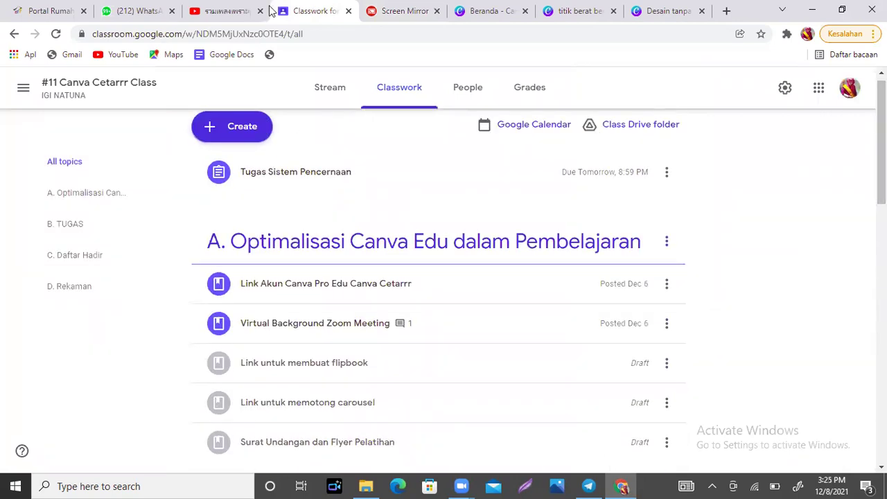
pyautogui.click(23, 87)
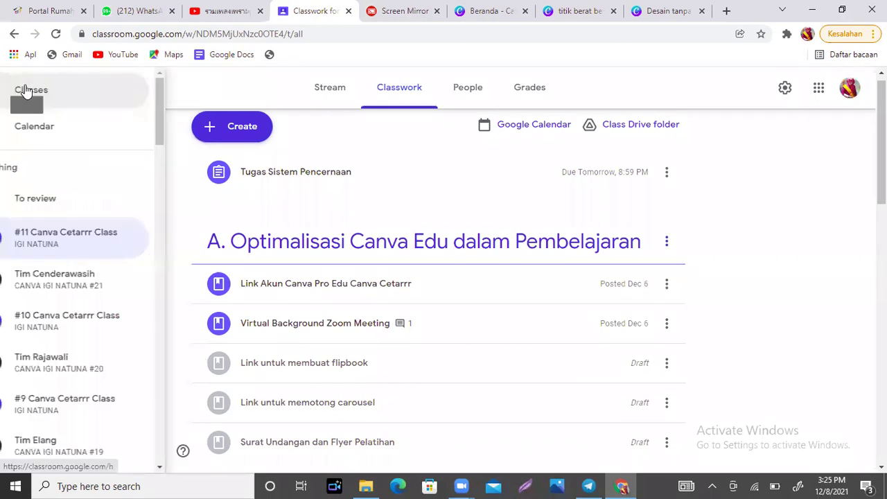
pyautogui.moveTo(190, 118)
pyautogui.mouseDown()
pyautogui.moveTo(190, 155)
pyautogui.moveTo(189, 117)
pyautogui.mouseUp()
pyautogui.click(70, 201)
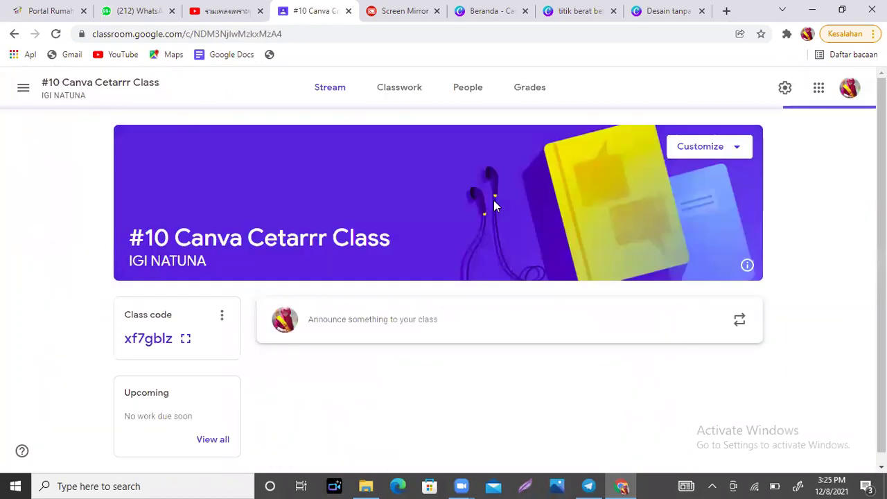
pyautogui.click(408, 97)
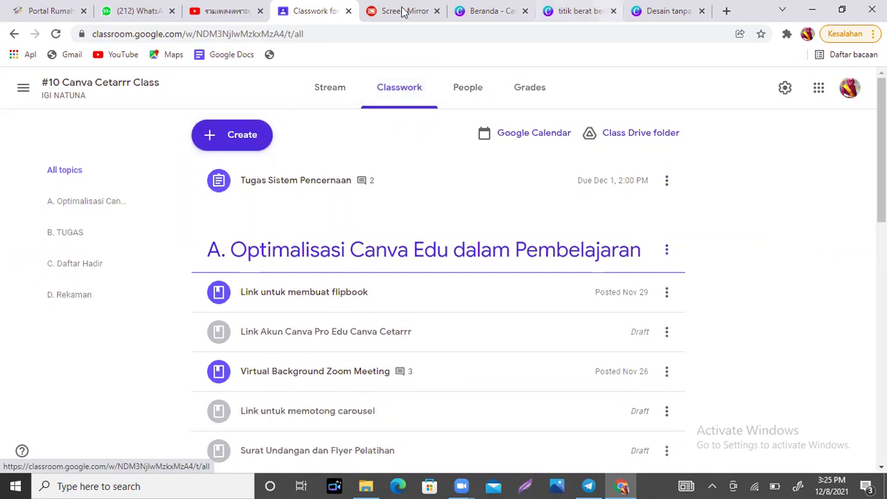
pyautogui.hotkey('ctrl', 'Tab')
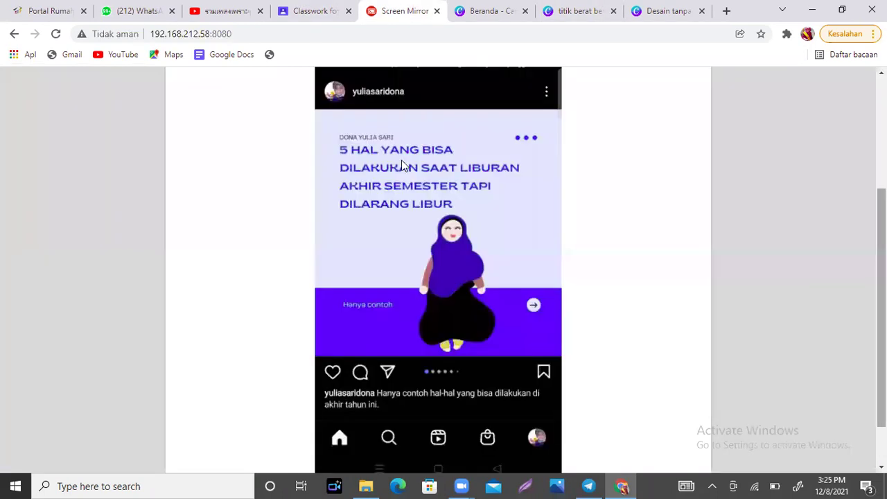
# Open the Instagram post's options menu on the phone, then return to Classroom Classwork.
pyautogui.scroll(1, 553, 149)
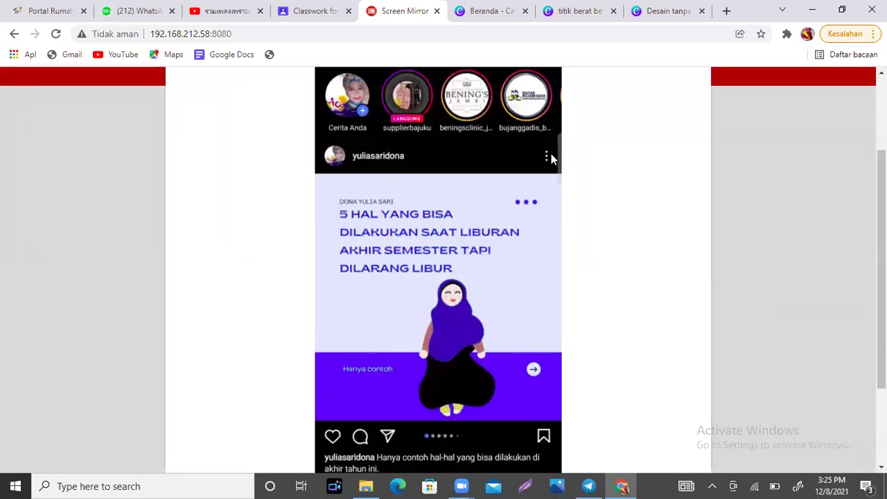
pyautogui.click(547, 157)
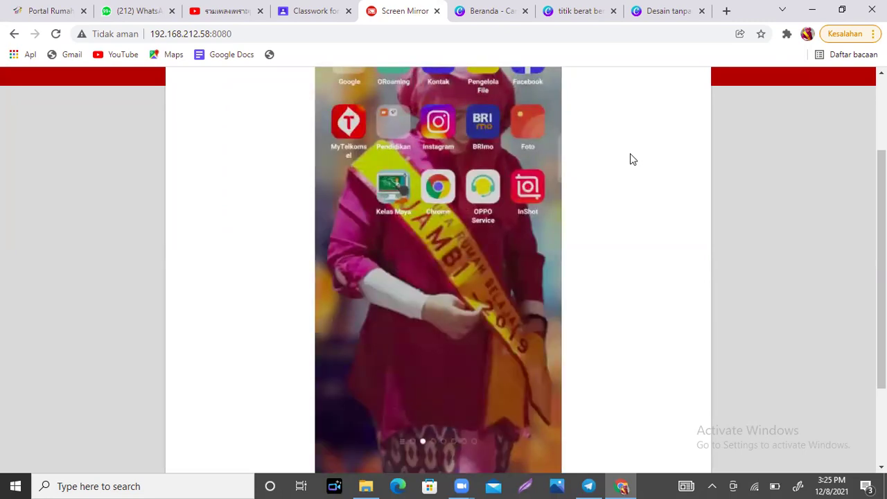
pyautogui.click(315, 8)
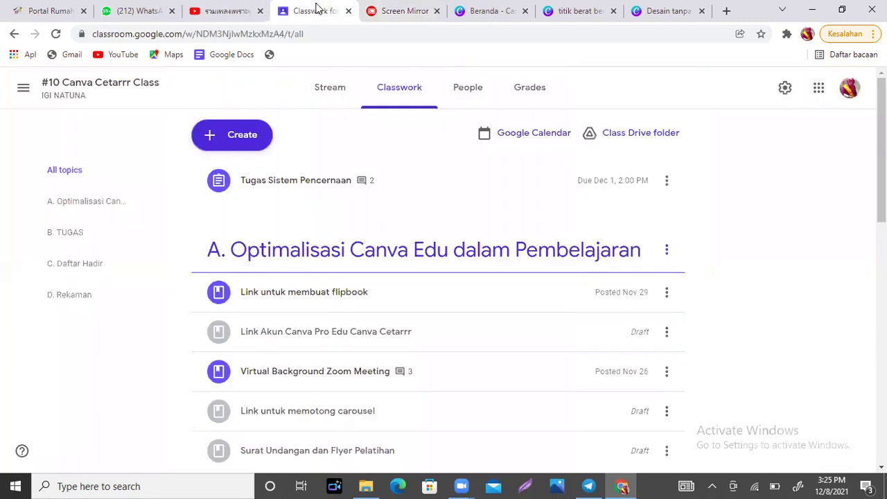
# Return to the Screen Mirror tab showing the phone's Instagram profile grid.
pyautogui.scroll(-1, 804, 173)
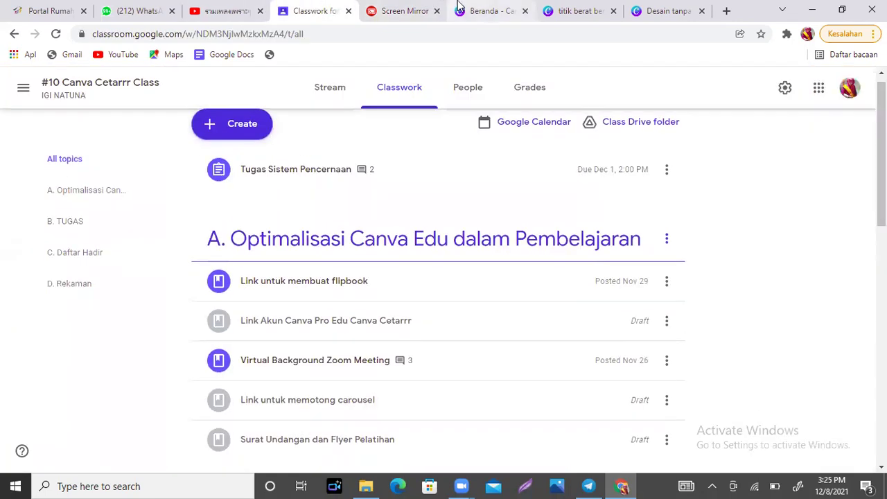
pyautogui.click(387, 7)
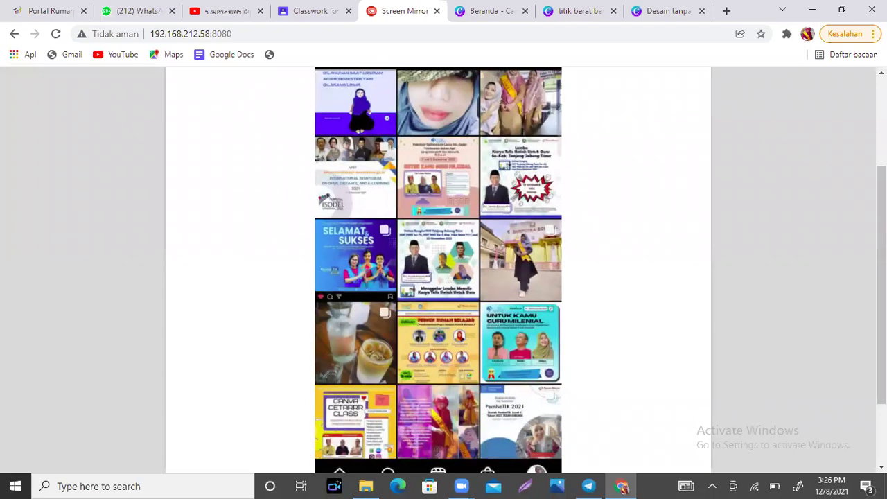
pyautogui.scroll(3, 444, 270)
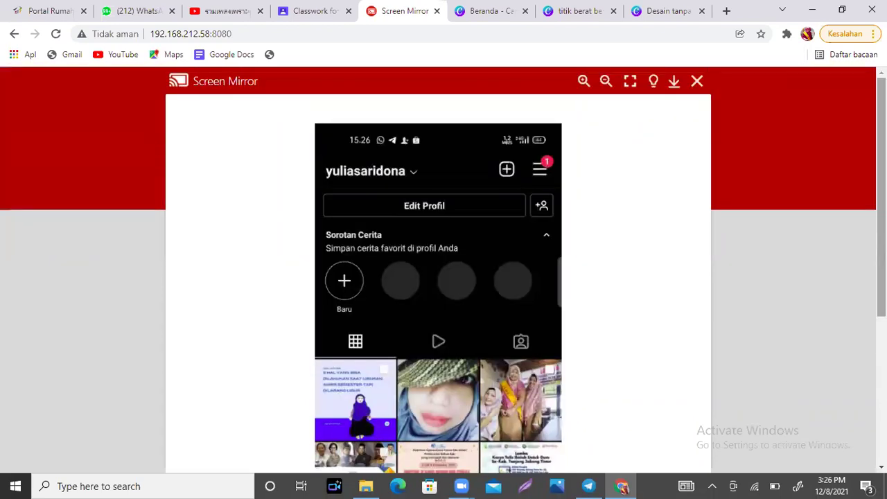
# Expand Tugas Hari Kedua (27 November 2021) and open its 58 graded student submissions.
pyautogui.click(305, 11)
pyautogui.scroll(-5, 881, 166)
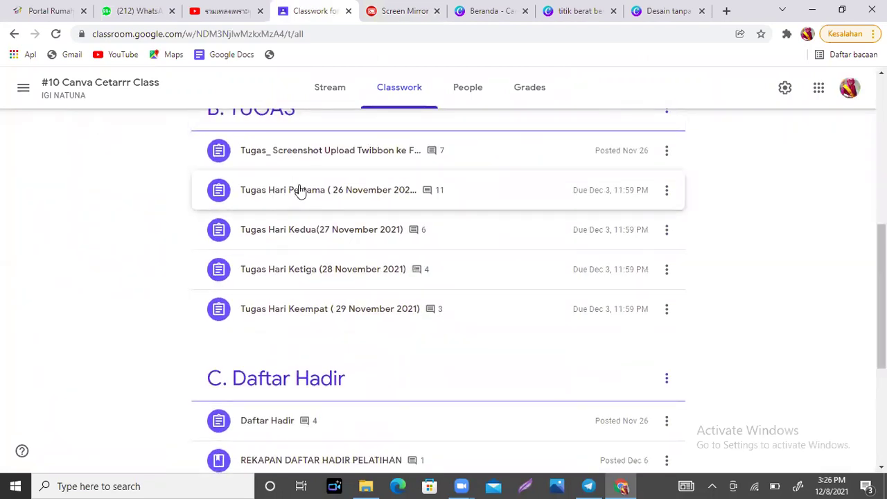
pyautogui.click(301, 278)
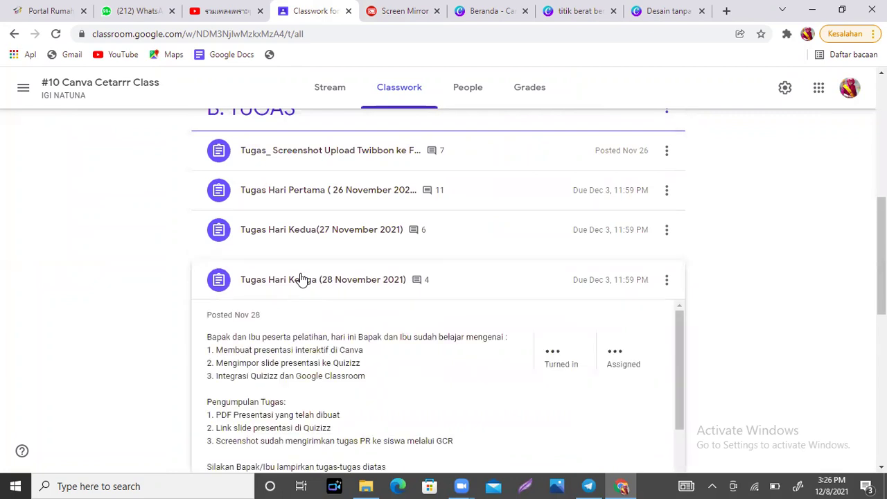
pyautogui.click(341, 231)
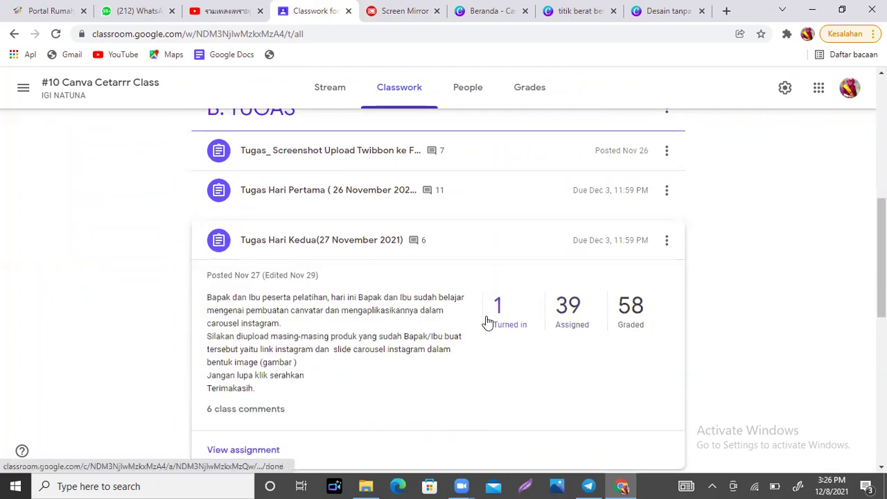
pyautogui.click(639, 306)
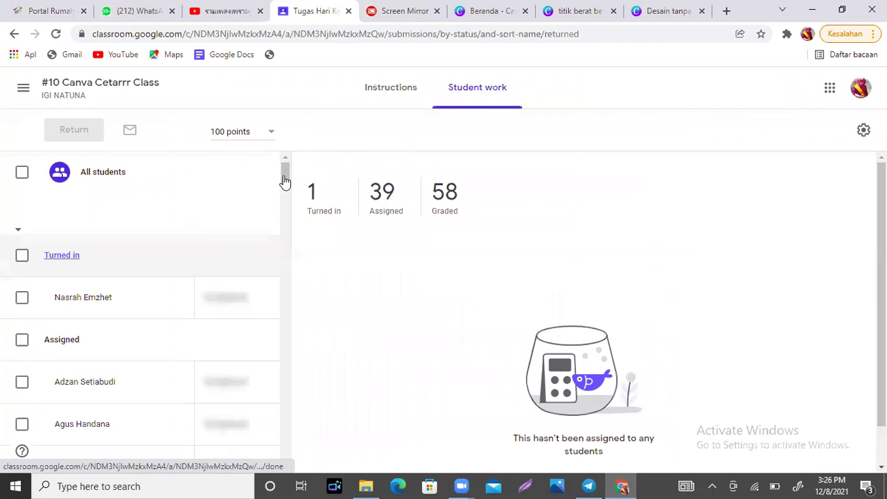
# Review the first graded student's submission and the one graded 90/100.
pyautogui.scroll(-2, 285, 187)
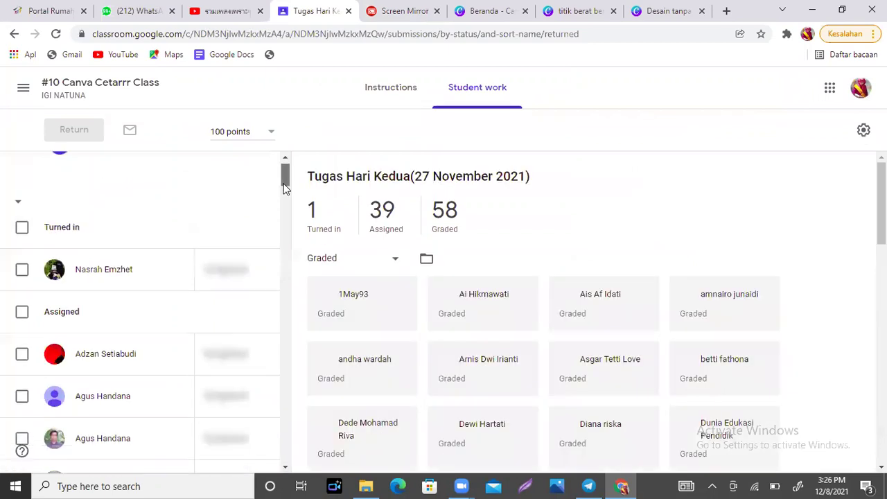
pyautogui.scroll(-8, 285, 204)
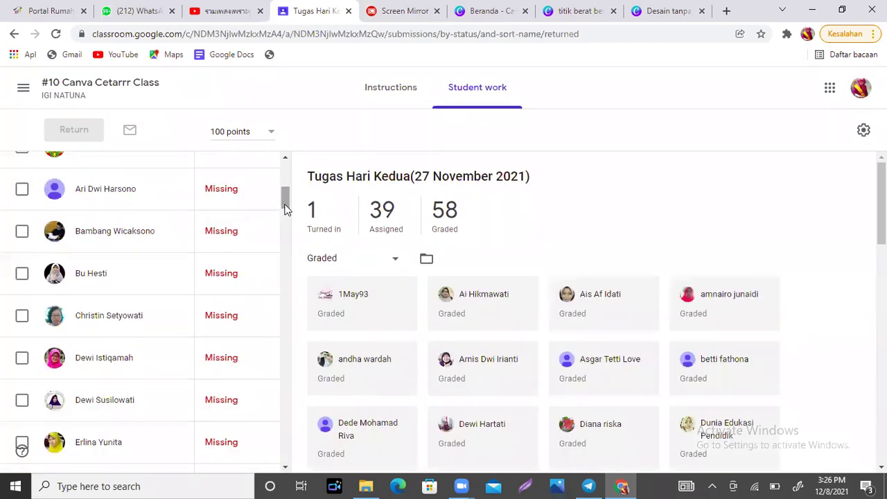
pyautogui.moveTo(287, 234); pyautogui.dragTo(284, 306)
pyautogui.click(97, 247)
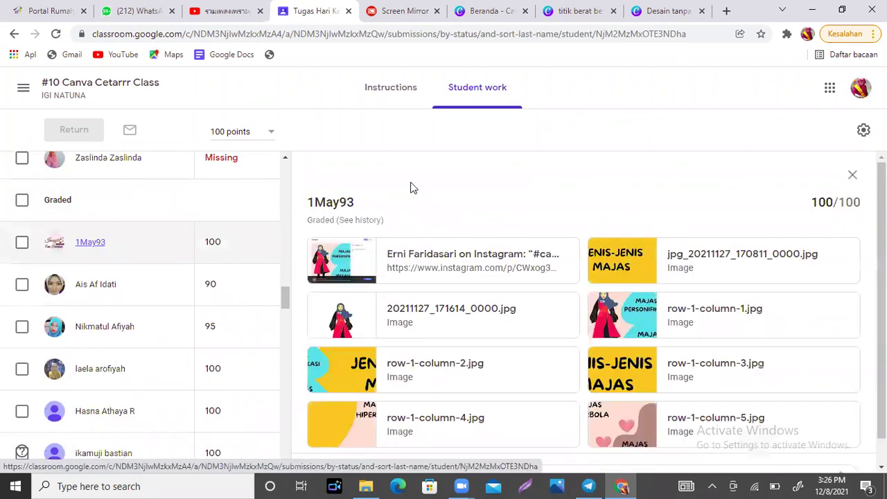
pyautogui.scroll(-1, 582, 312)
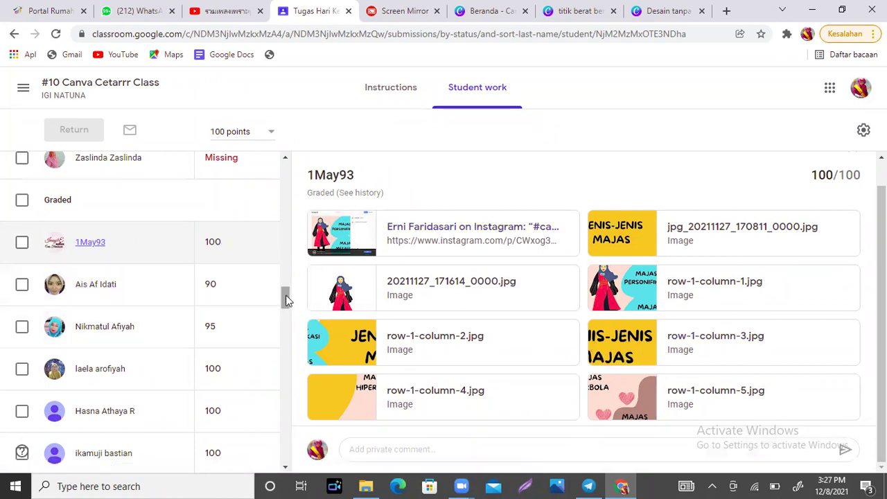
pyautogui.click(101, 285)
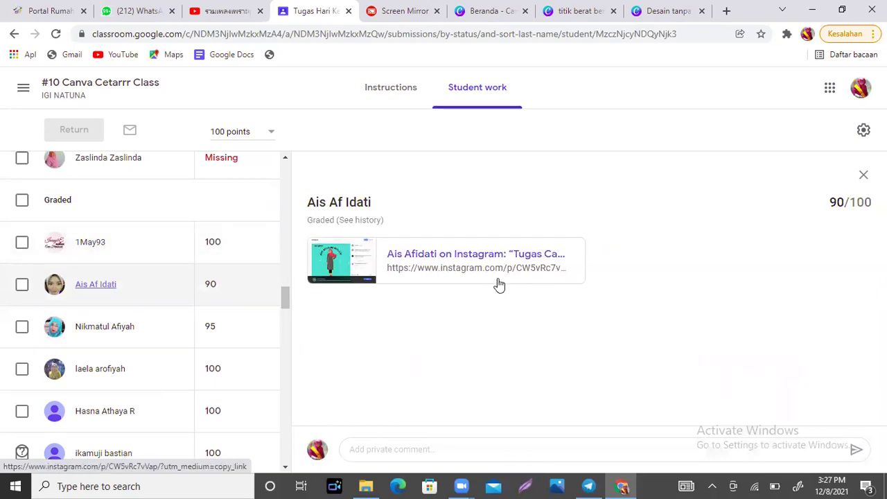
pyautogui.click(92, 250)
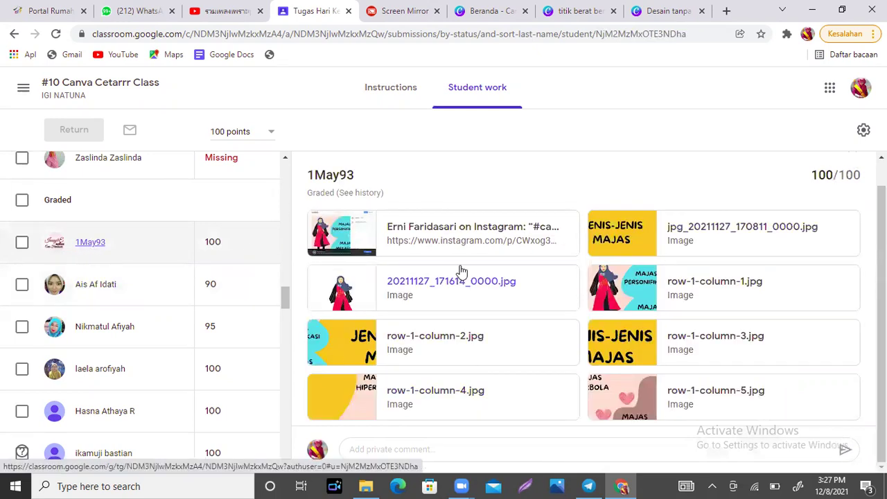
pyautogui.click(91, 291)
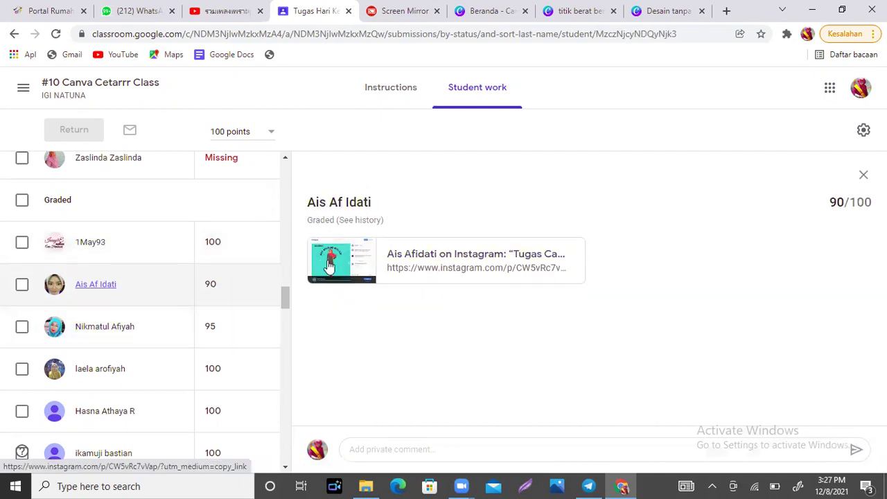
# Open the Instagram link attached to the submission graded 95/100.
pyautogui.click(99, 332)
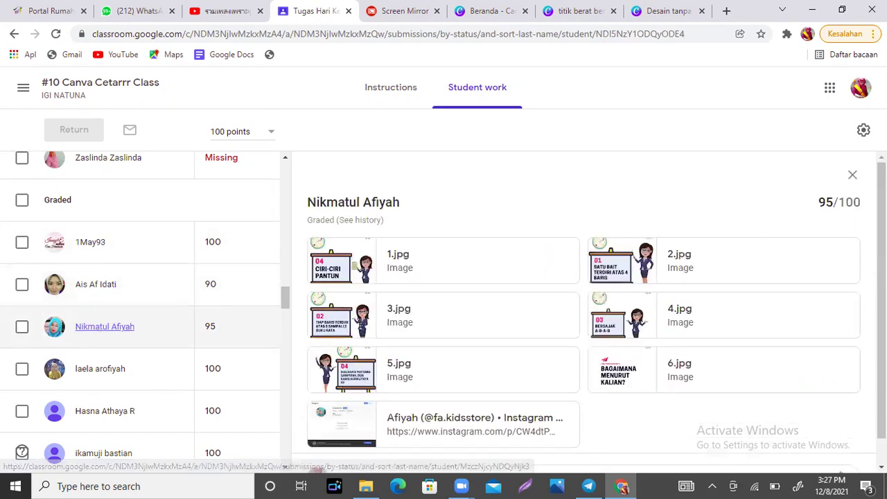
pyautogui.scroll(-1, 758, 226)
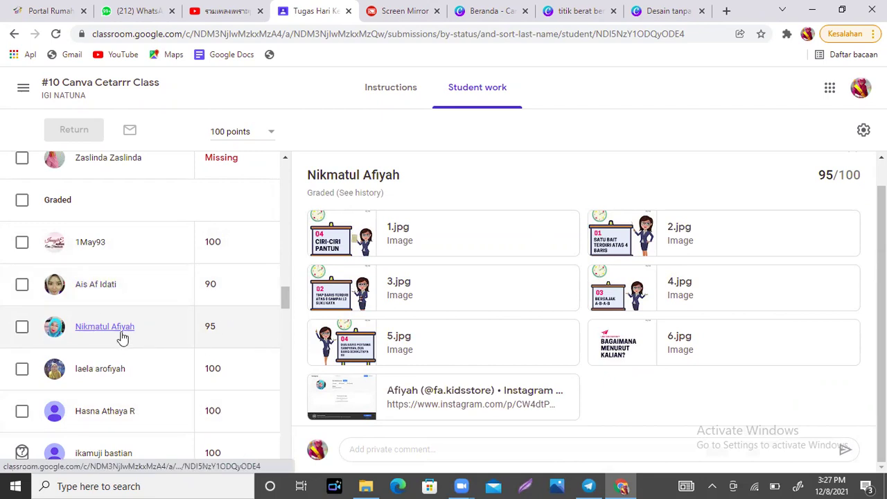
pyautogui.click(439, 396)
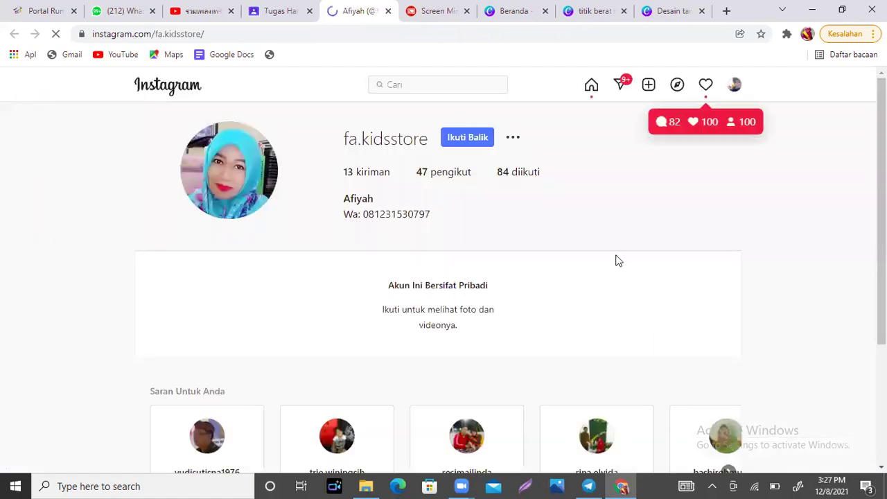
# Close the student's private Instagram profile tab and scroll the Classroom student list.
pyautogui.click(388, 8)
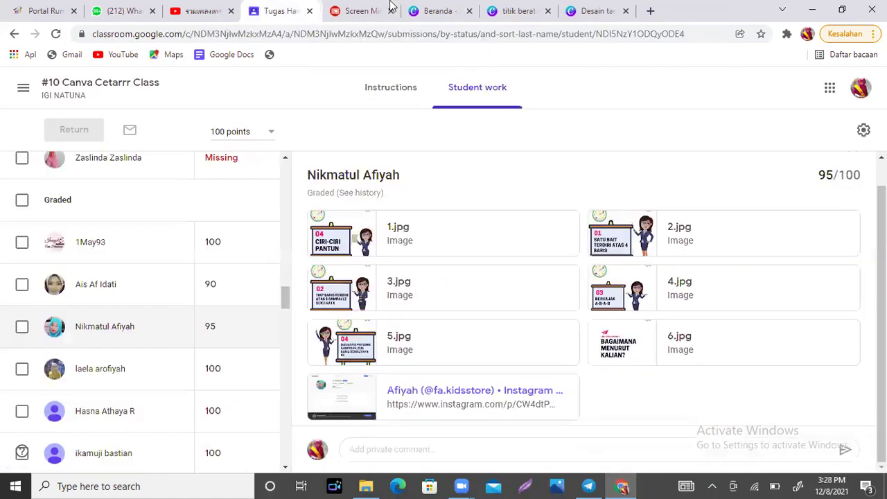
pyautogui.scroll(-2, 199, 274)
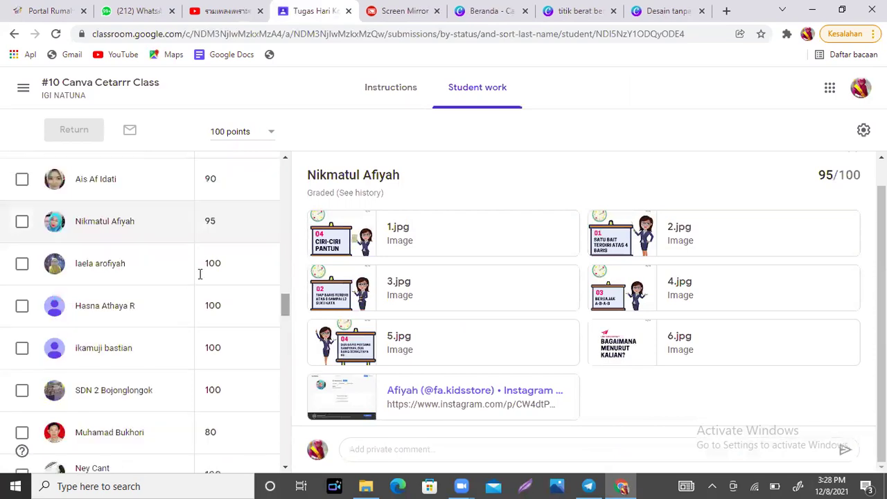
# View the next graded submission and check its Instagram link, which proves unavailable.
pyautogui.click(209, 267)
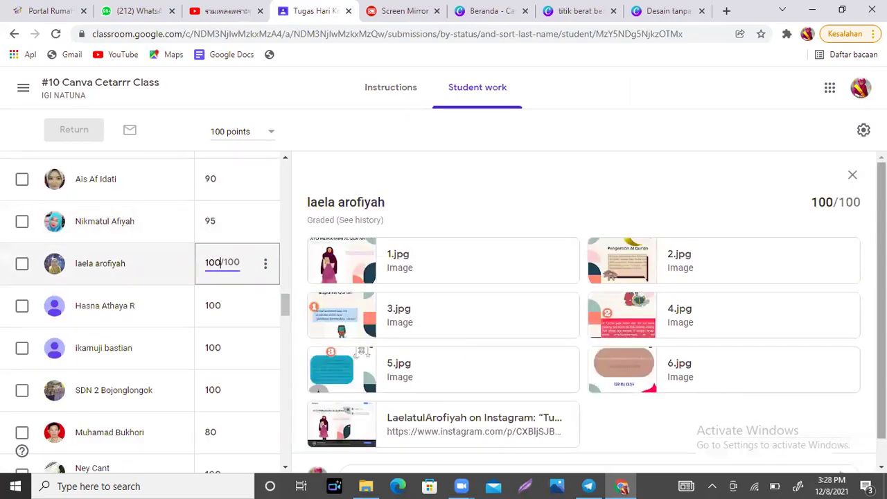
pyautogui.scroll(-1, 654, 281)
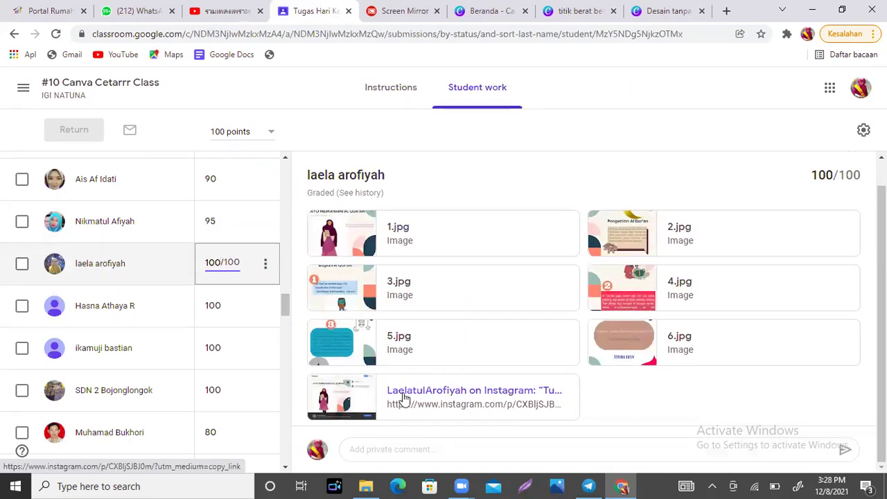
pyautogui.click(405, 398)
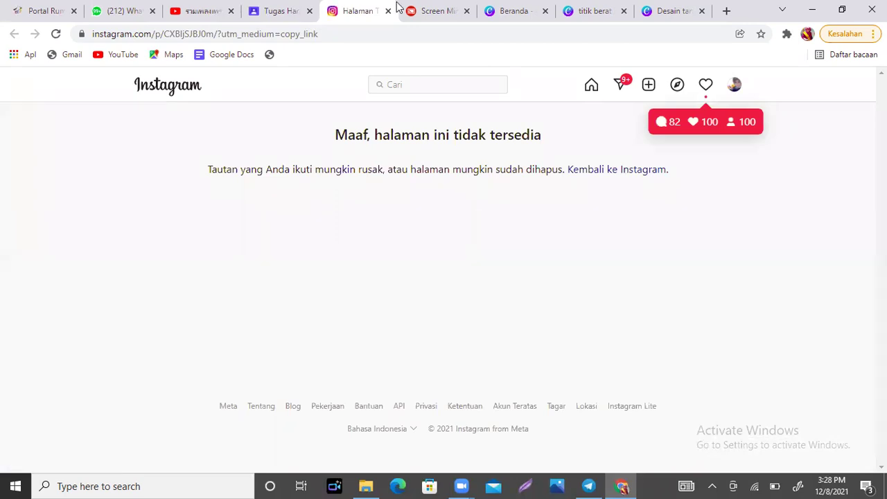
pyautogui.hotkey('ctrl', 'w')
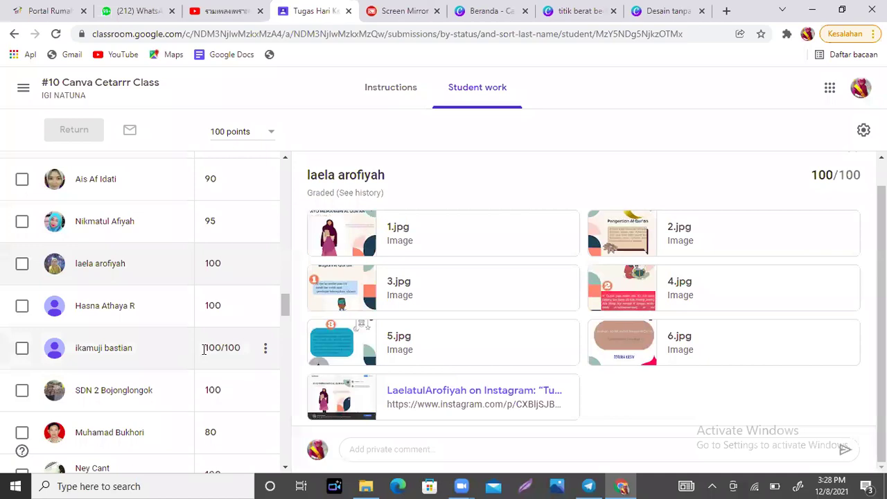
# Grade a student 80, then bring up the next student's 100/100 submission with slide JPGs.
pyautogui.click(213, 354)
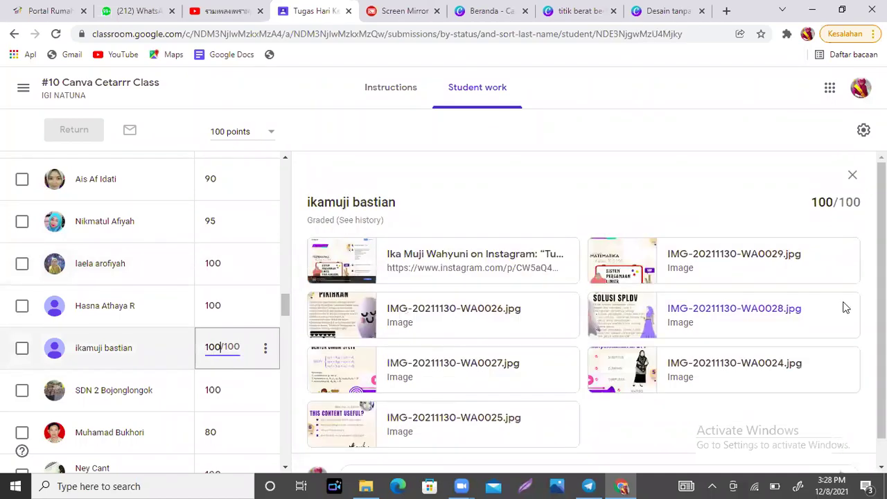
pyautogui.scroll(-1, 582, 312)
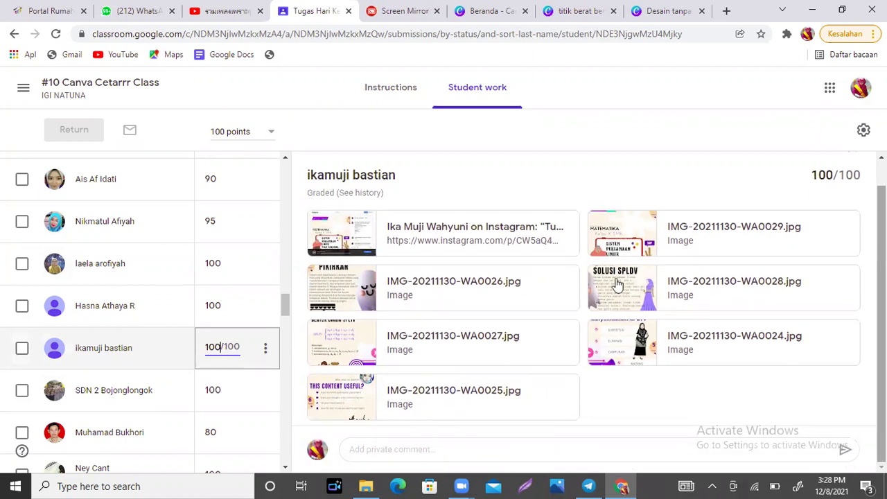
pyautogui.click(209, 435)
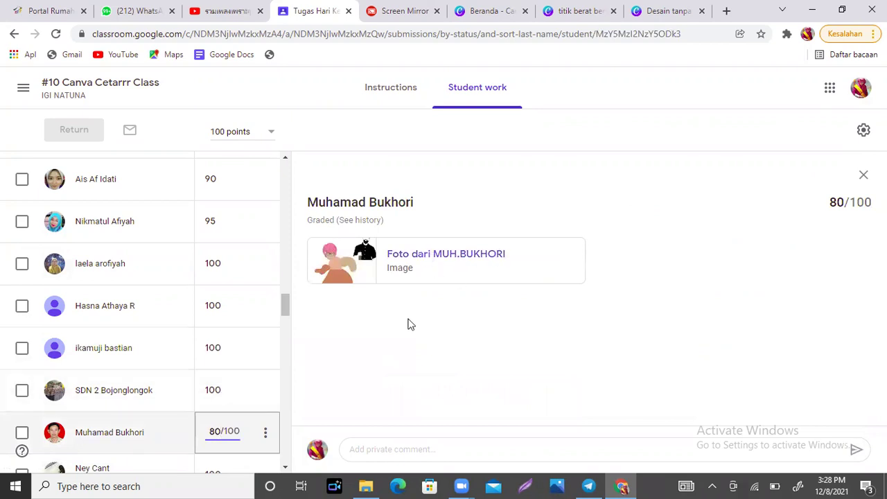
pyautogui.scroll(-2, 283, 309)
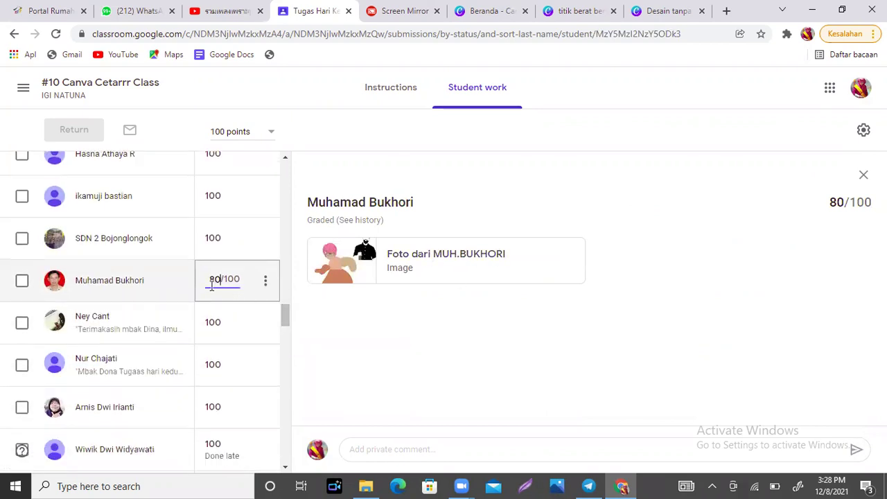
pyautogui.click(212, 323)
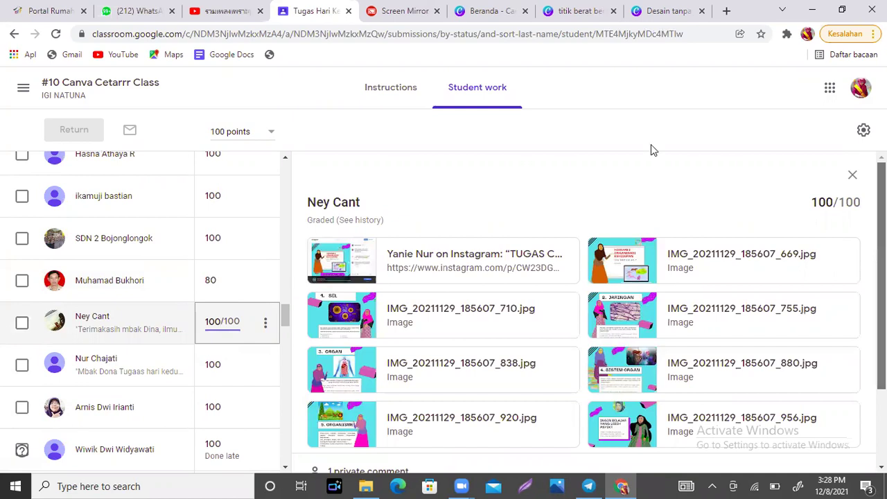
pyautogui.scroll(-2, 683, 208)
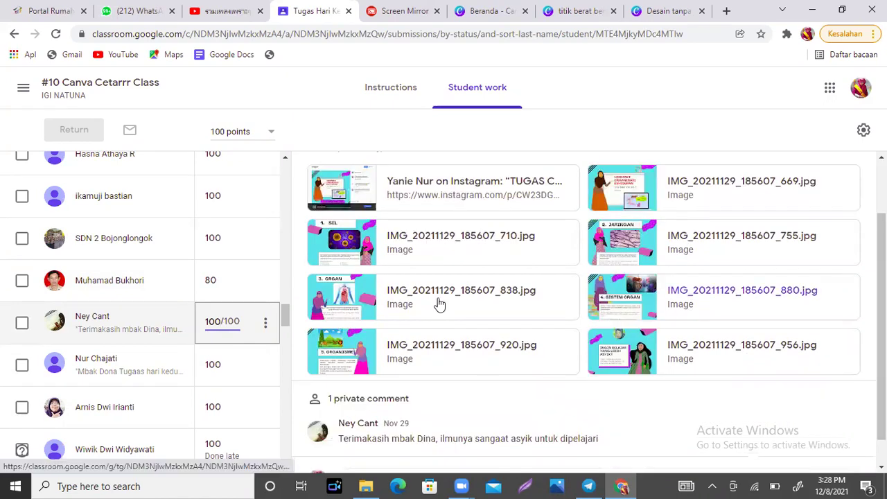
# Open the student's submitted Instagram carousel post and like it.
pyautogui.click(436, 192)
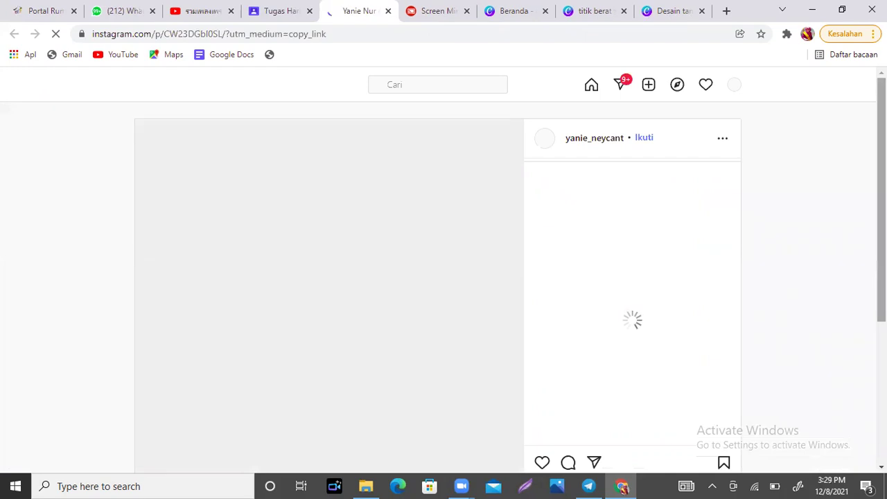
pyautogui.scroll(-1, 437, 288)
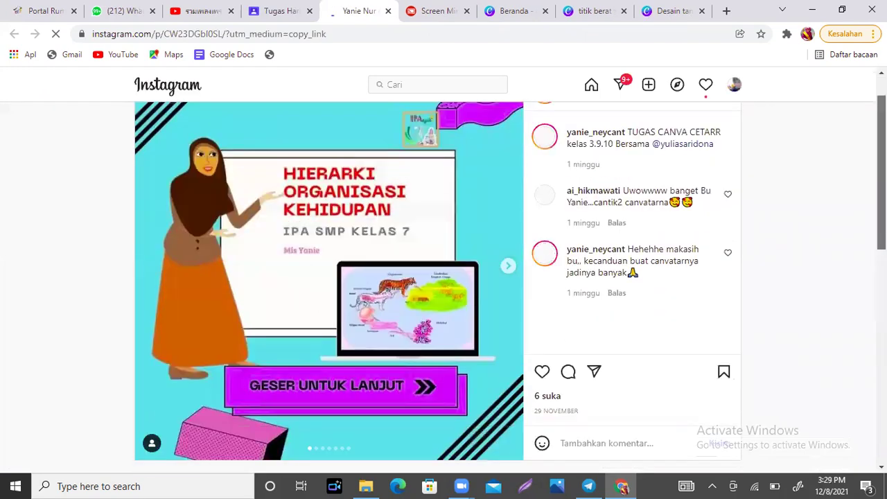
pyautogui.click(542, 374)
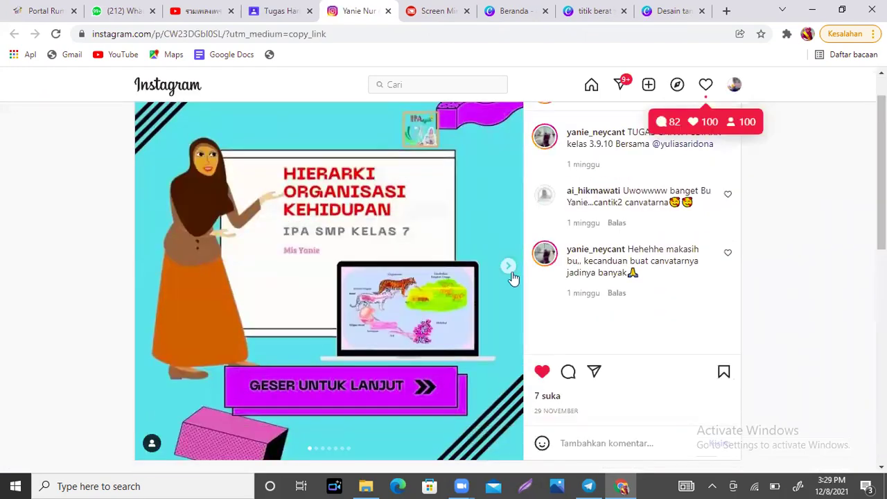
# Page through slides 1. SEL to 5. ORGANISME and the final 'INGIN BELAJAR YANG LEBIH ASYIK?' slide.
pyautogui.click(509, 269)
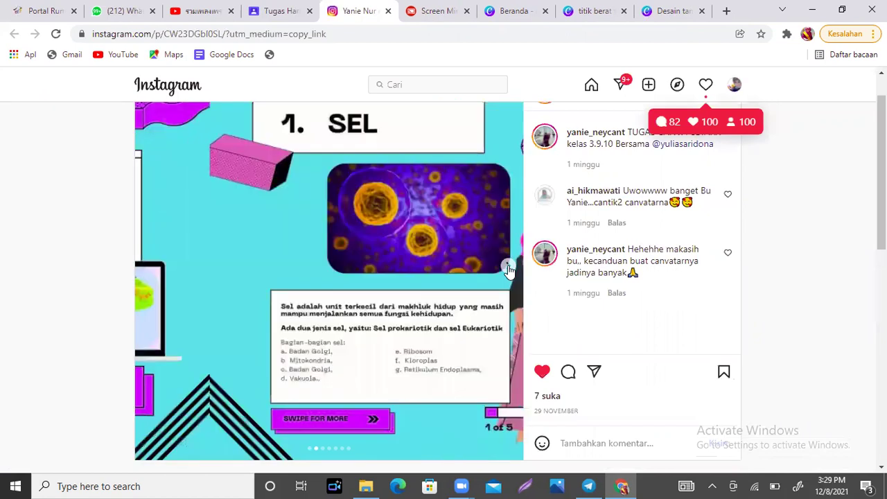
pyautogui.click(508, 269)
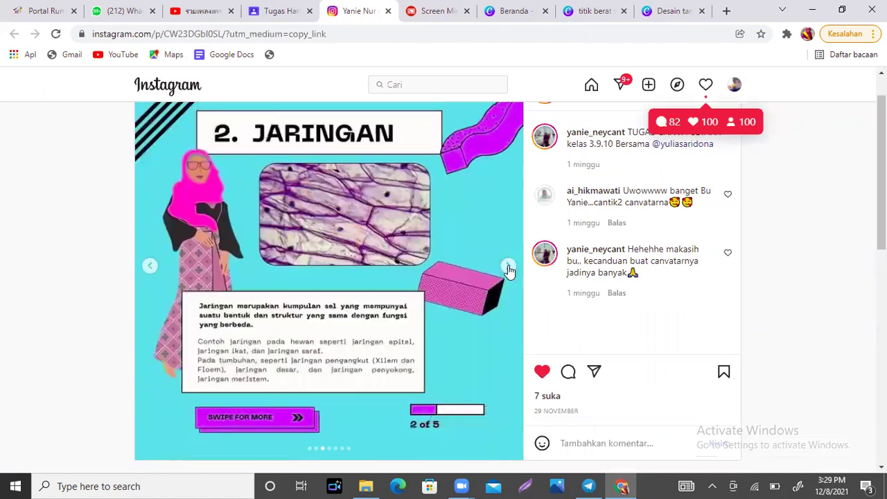
pyautogui.click(509, 269)
pyautogui.click(509, 269)
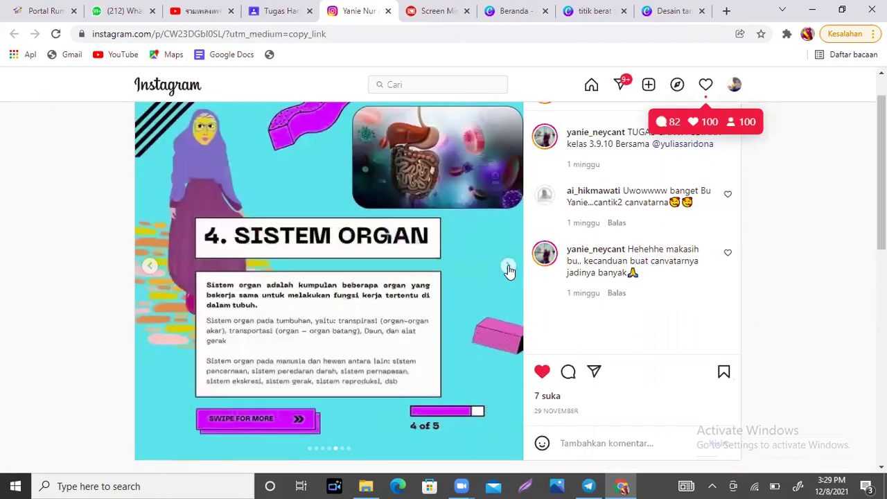
pyautogui.click(509, 269)
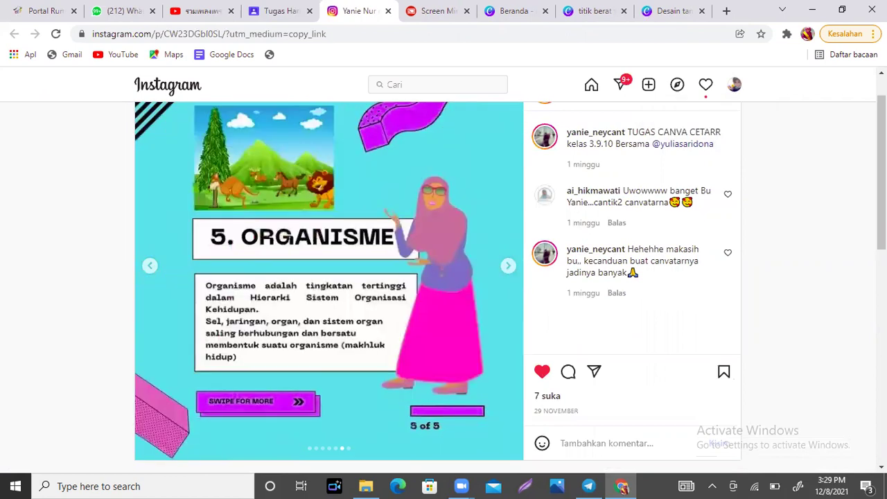
pyautogui.scroll(1, 628, 237)
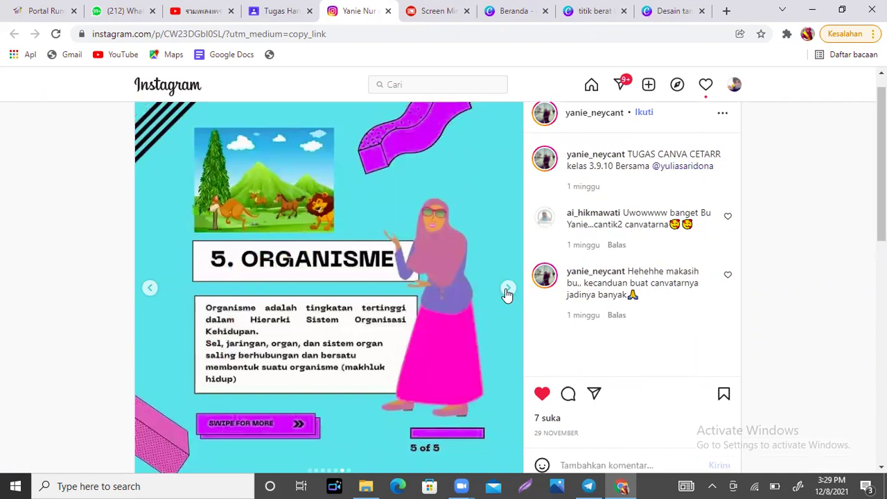
pyautogui.scroll(1, 459, 260)
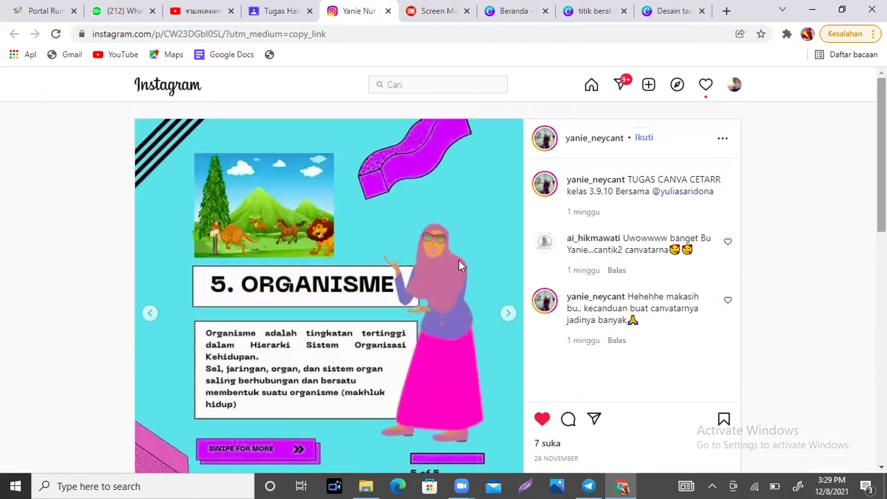
pyautogui.click(509, 314)
pyautogui.scroll(-4, 438, 287)
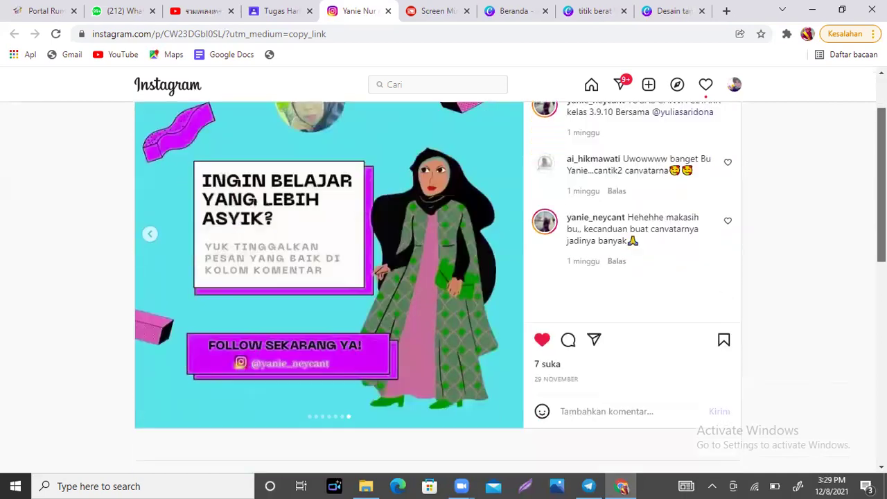
pyautogui.scroll(4, 438, 287)
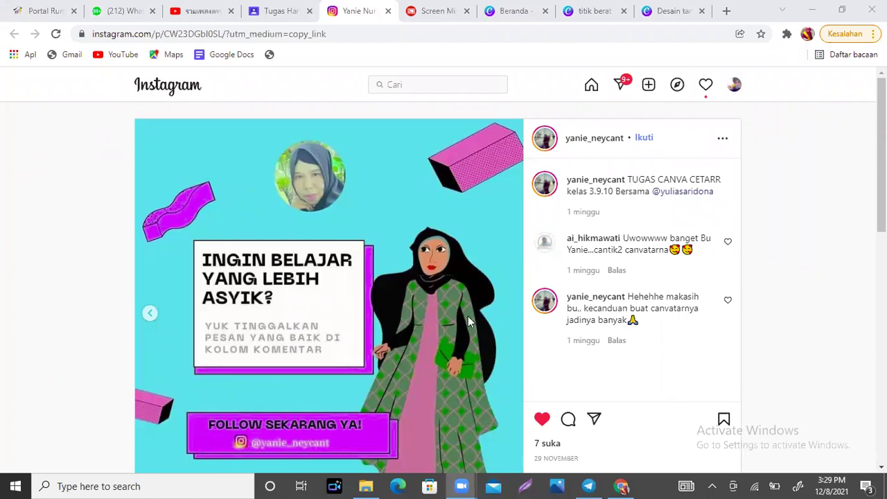
pyautogui.click(271, 5)
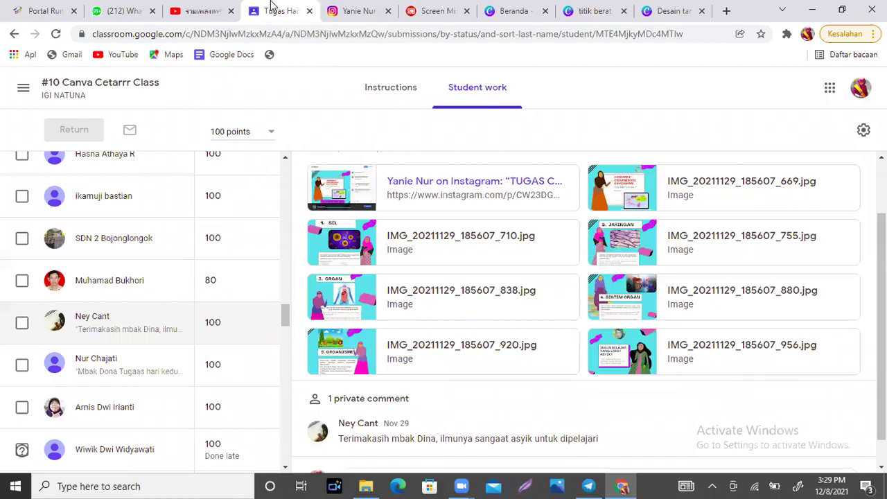
# Glance over the Classroom roster grades, then move to the 'Desain tanpa judul' Canva design.
pyautogui.moveTo(285, 319)
pyautogui.mouseDown()
pyautogui.moveTo(284, 281)
pyautogui.moveTo(283, 336)
pyautogui.mouseUp()
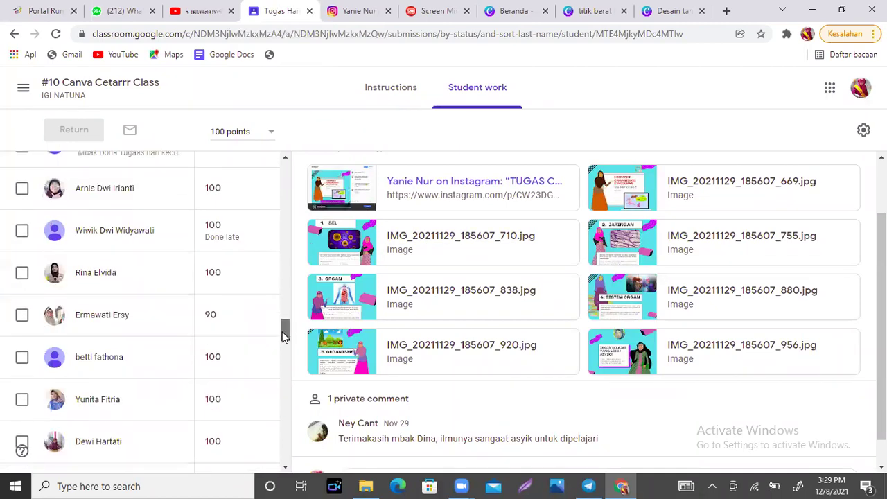
pyautogui.click(676, 11)
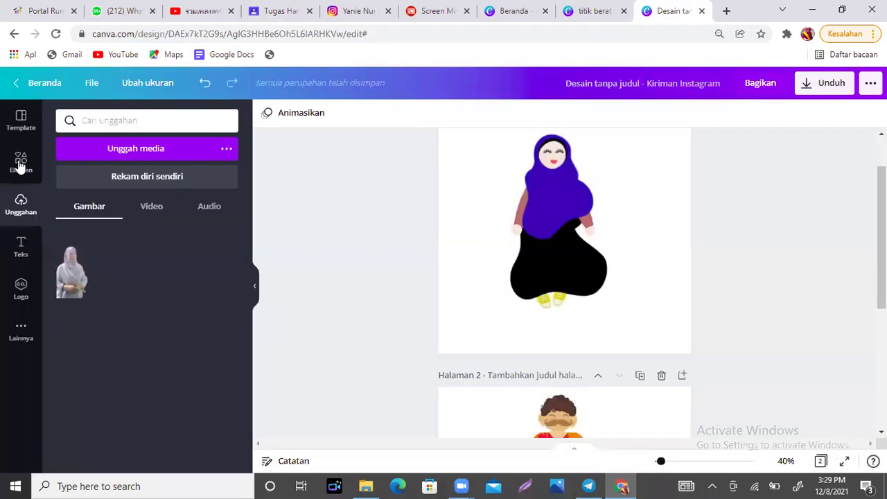
# Search Canva Elements for 'pgri' and browse the uniformed teacher character illustrations.
pyautogui.click(22, 165)
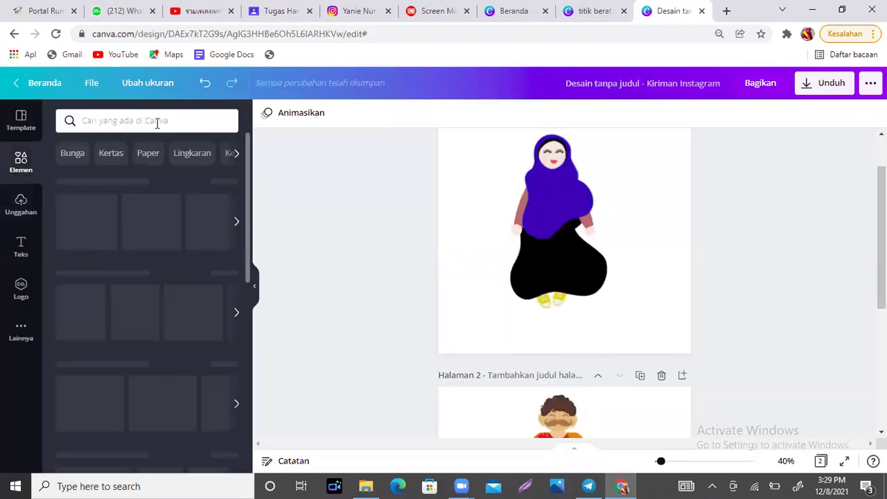
pyautogui.click(157, 122)
pyautogui.write('pgri')
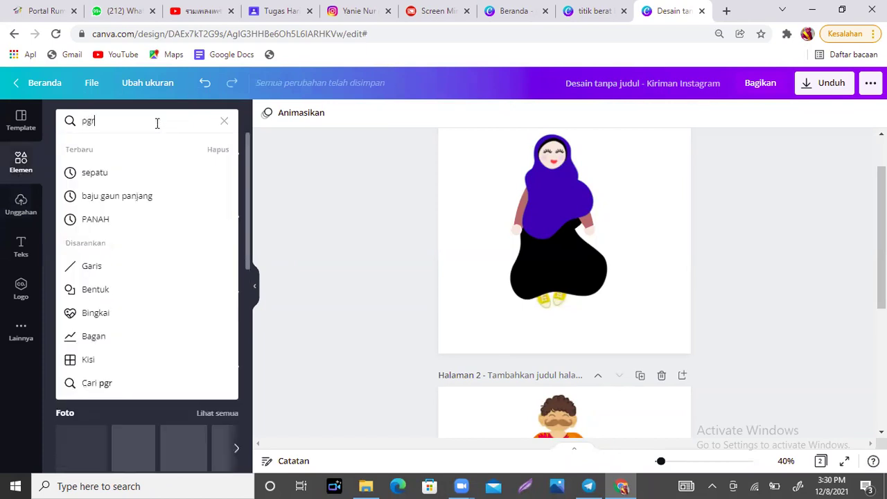
pyautogui.press('Return')
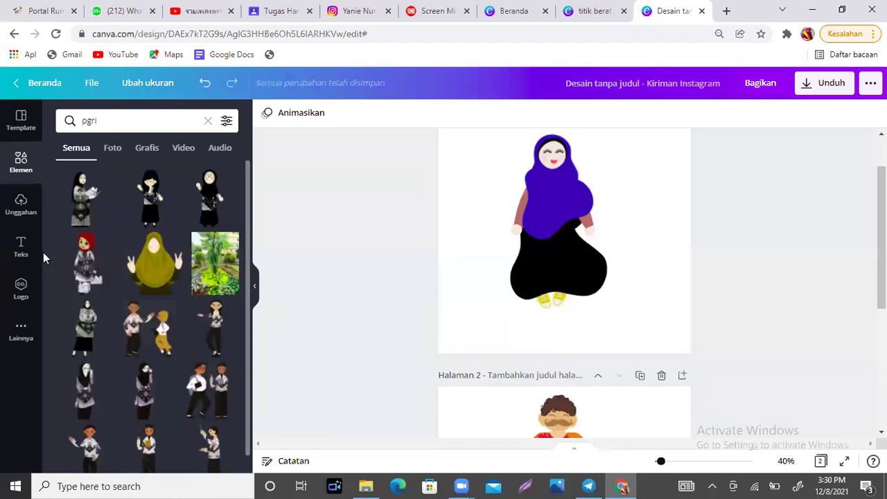
pyautogui.scroll(-1, 47, 271)
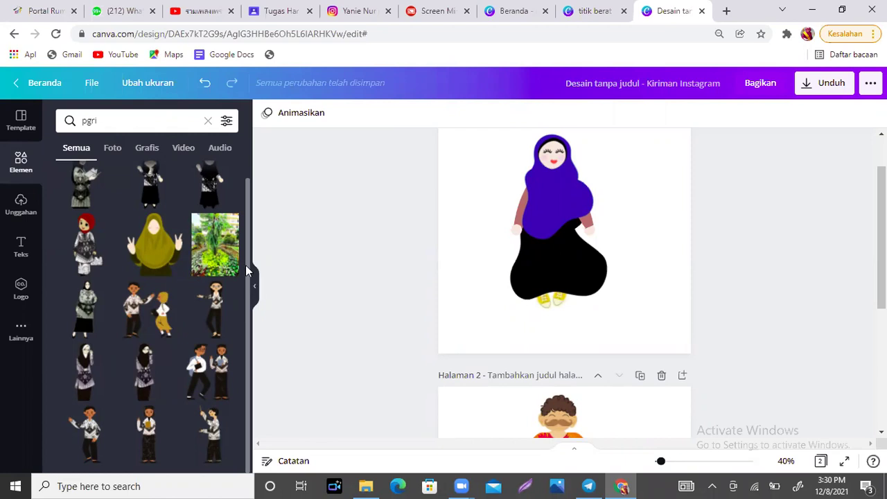
pyautogui.scroll(2, 247, 190)
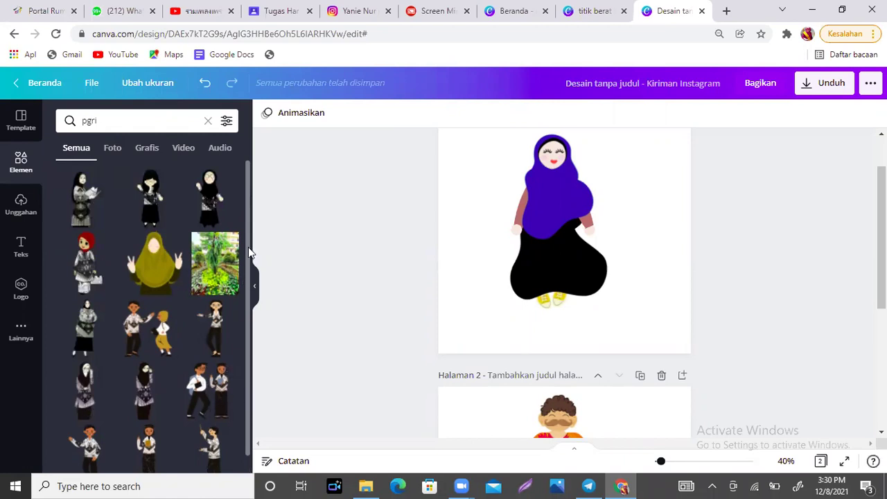
pyautogui.scroll(-1, 239, 343)
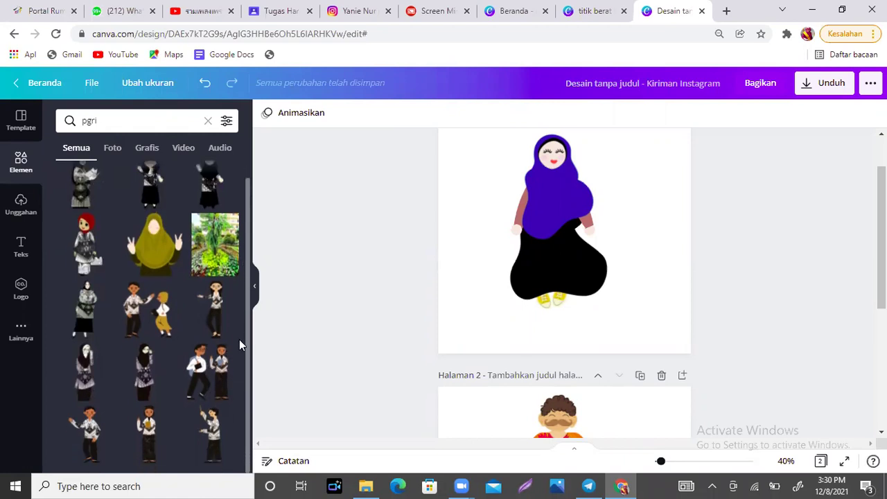
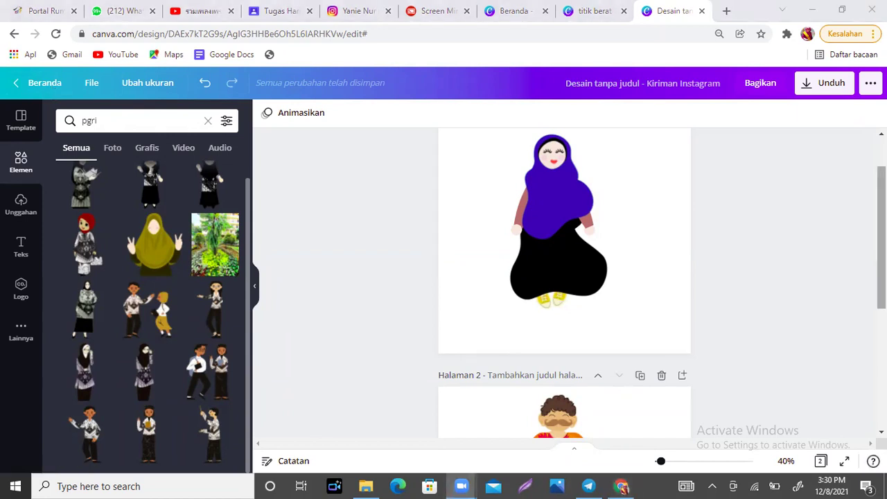
# Zoom the canvas to 49% and select the purple-hijab girl figure on page 1.
pyautogui.scroll(1, 565, 277)
pyautogui.scroll(-2, 565, 277)
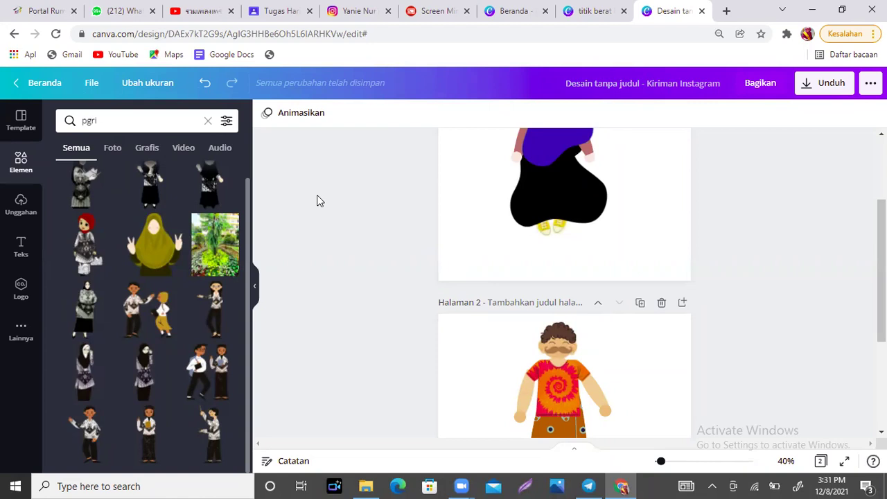
pyautogui.scroll(2, 882, 270)
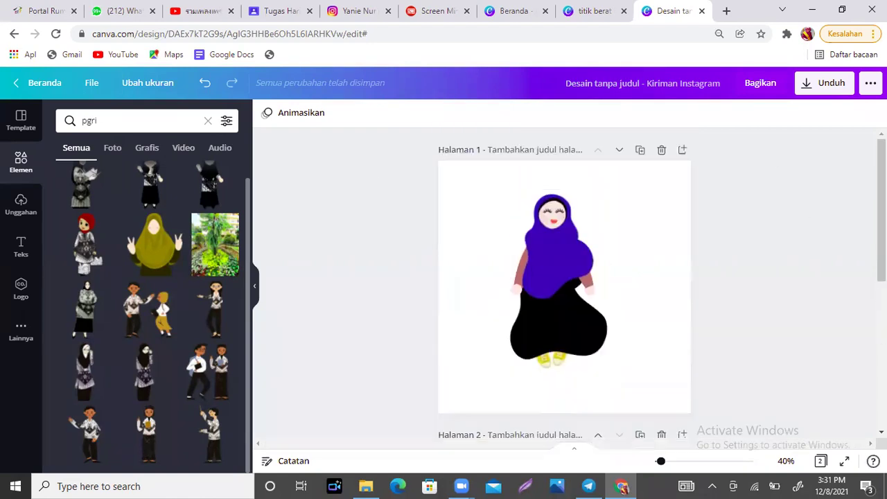
pyautogui.click(656, 200)
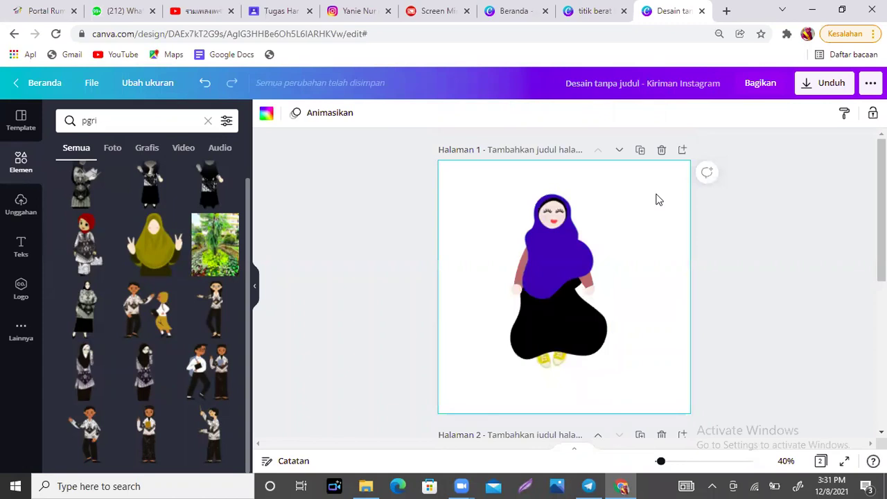
pyautogui.click(560, 219)
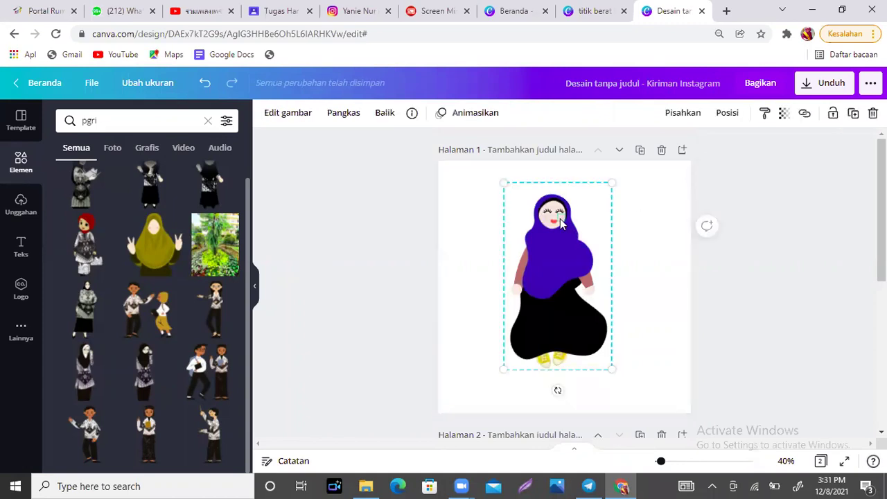
pyautogui.moveTo(660, 465); pyautogui.dragTo(663, 464)
pyautogui.scroll(2, 564, 285)
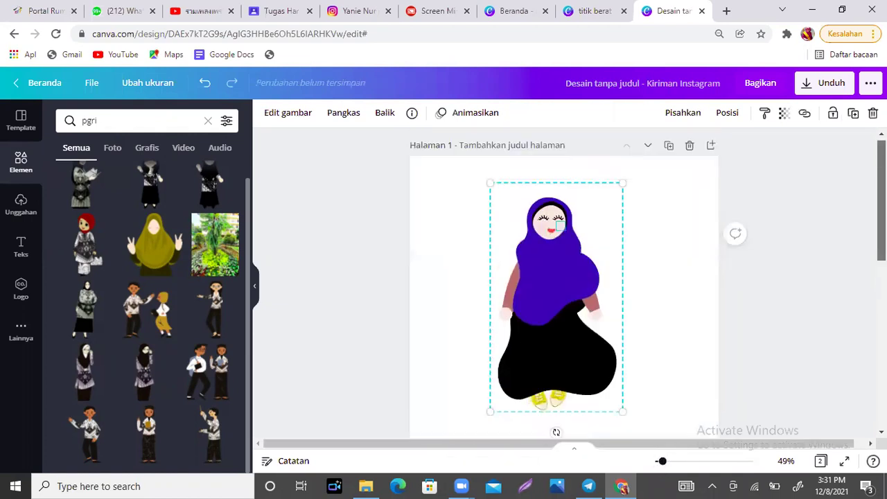
pyautogui.click(300, 295)
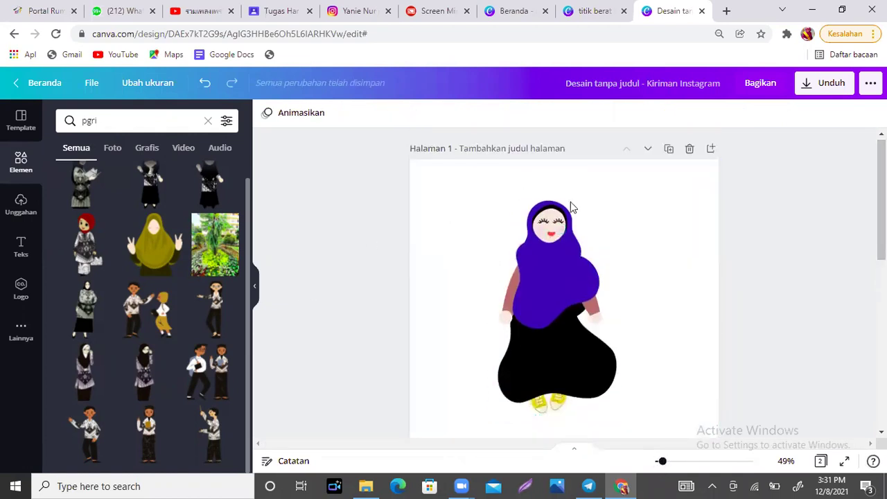
pyautogui.click(541, 255)
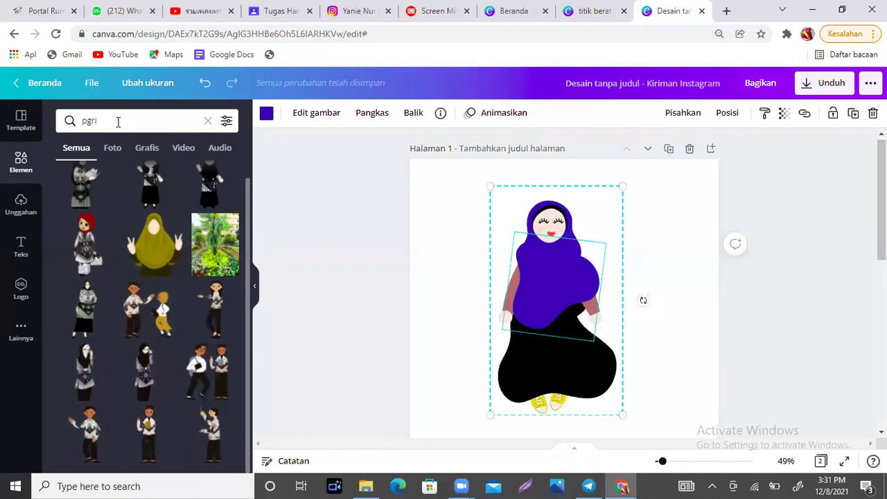
pyautogui.click(664, 282)
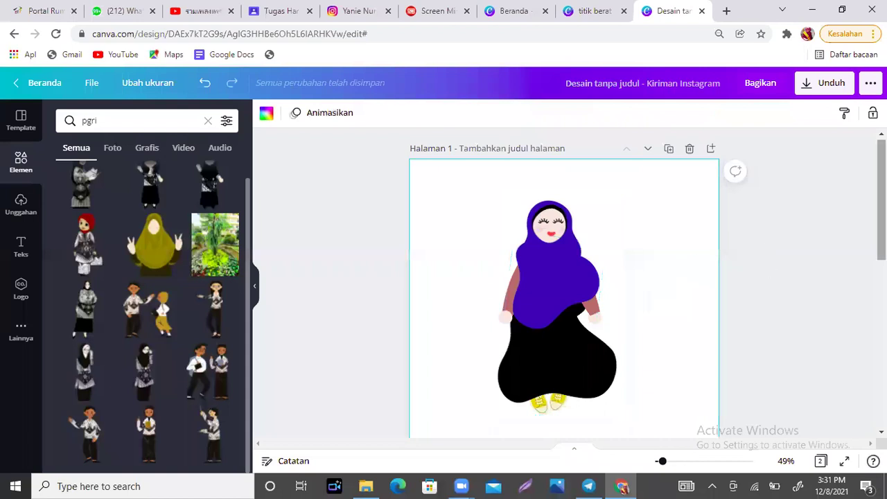
# Move the hijab girl figure left and down on page 1.
pyautogui.scroll(-1, 759, 274)
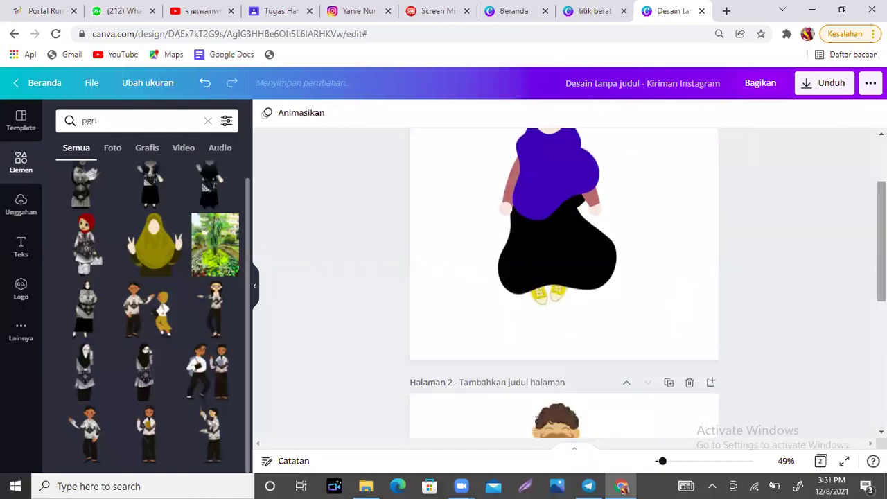
pyautogui.scroll(-3, 564, 283)
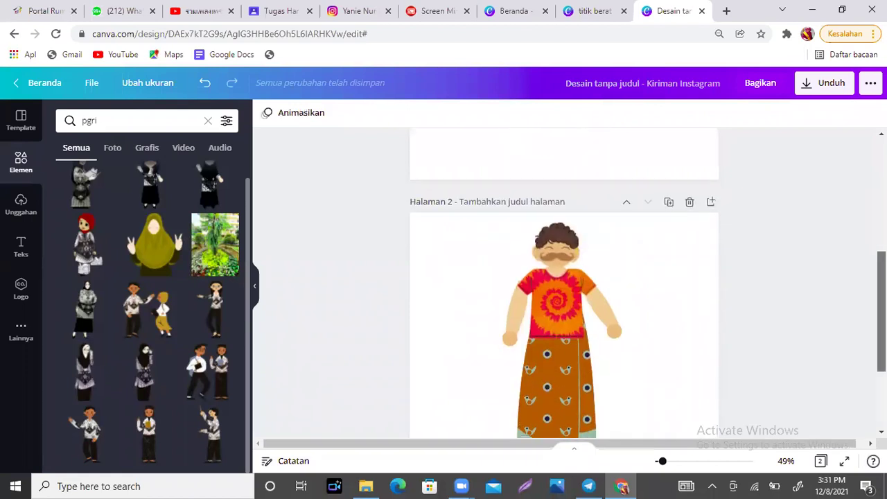
pyautogui.scroll(-2, 564, 282)
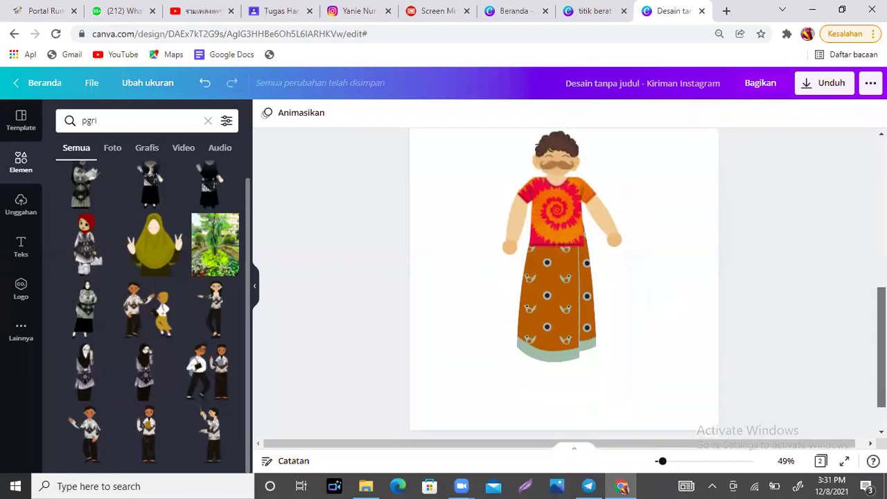
pyautogui.scroll(6, 564, 282)
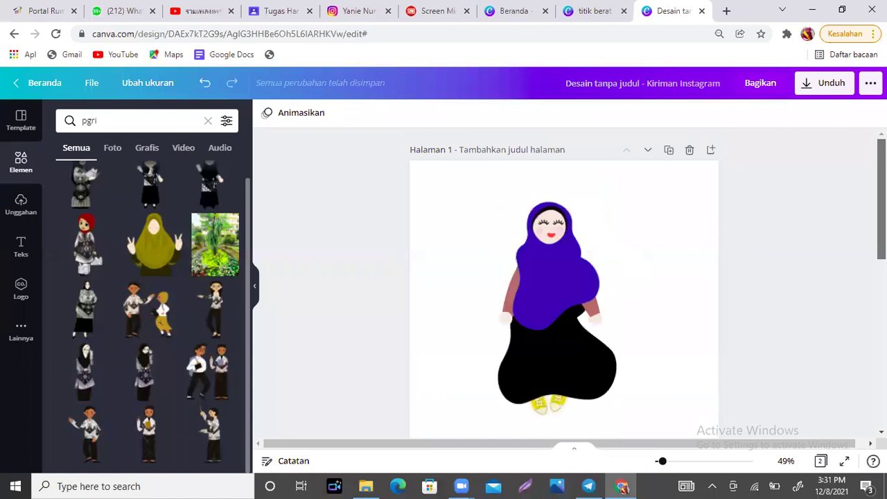
pyautogui.scroll(-4, 564, 282)
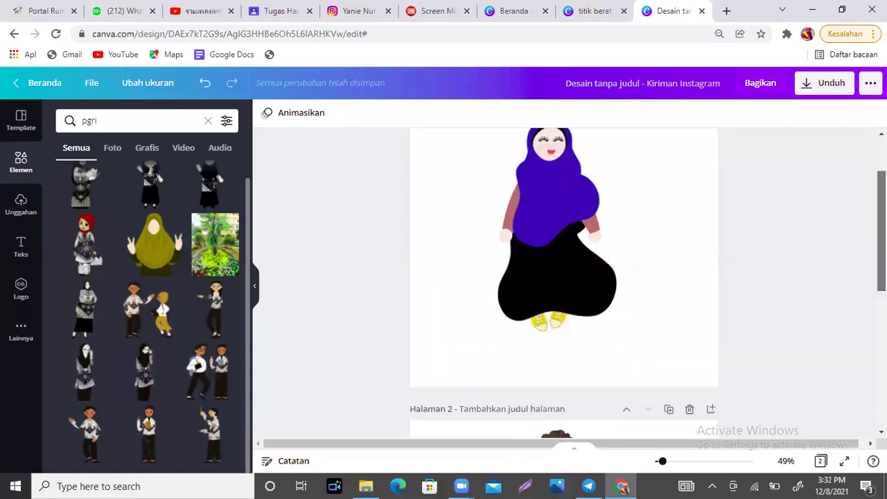
pyautogui.scroll(-3, 565, 283)
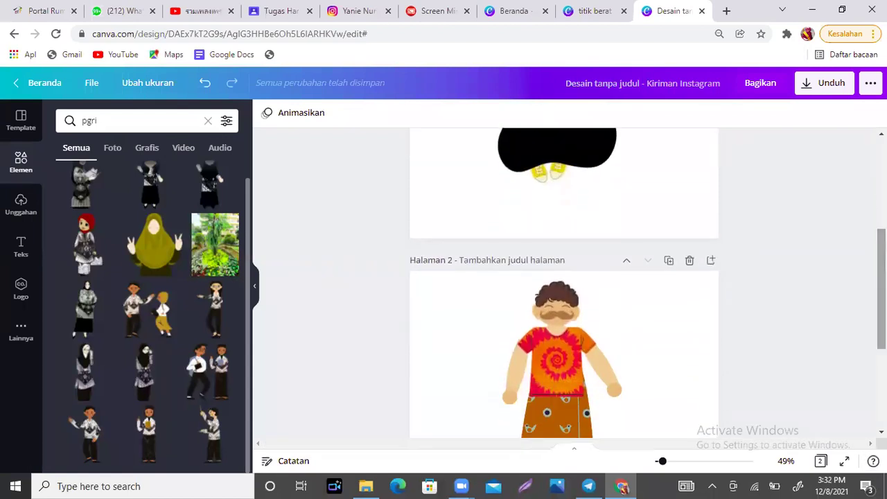
pyautogui.scroll(-1, 564, 283)
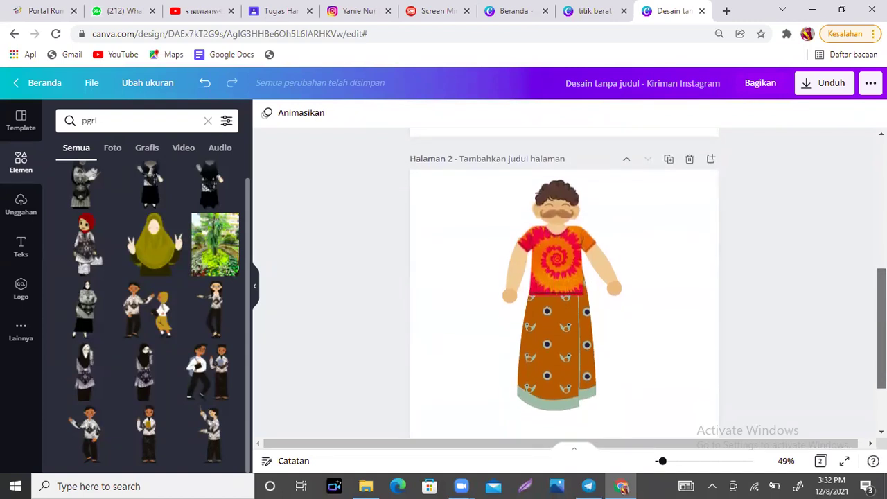
pyautogui.scroll(8, 579, 187)
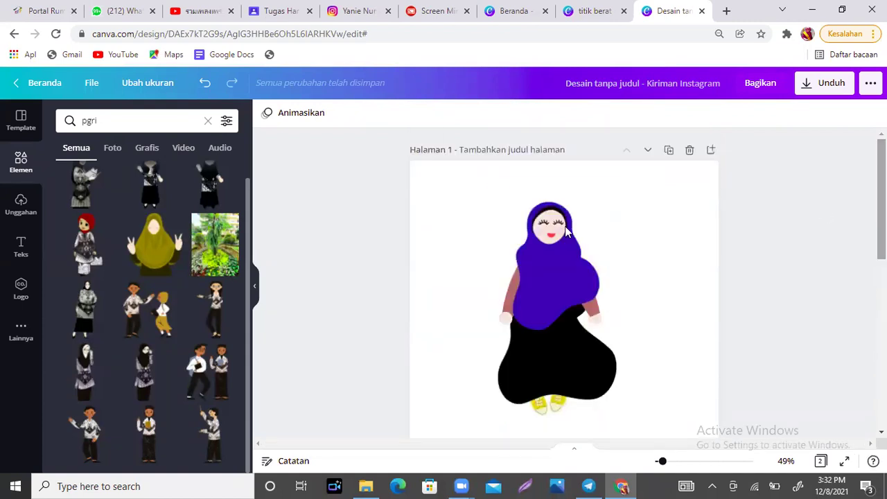
pyautogui.click(689, 194)
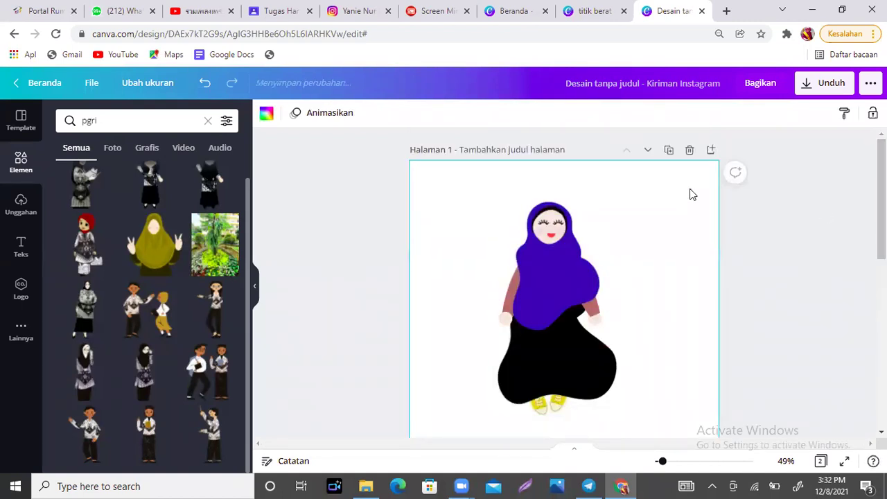
pyautogui.moveTo(882, 194)
pyautogui.mouseDown()
pyautogui.moveTo(881, 250)
pyautogui.moveTo(882, 194)
pyautogui.mouseUp()
pyautogui.moveTo(538, 245); pyautogui.dragTo(501, 287)
pyautogui.moveTo(882, 201); pyautogui.dragTo(882, 236)
pyautogui.click(699, 210)
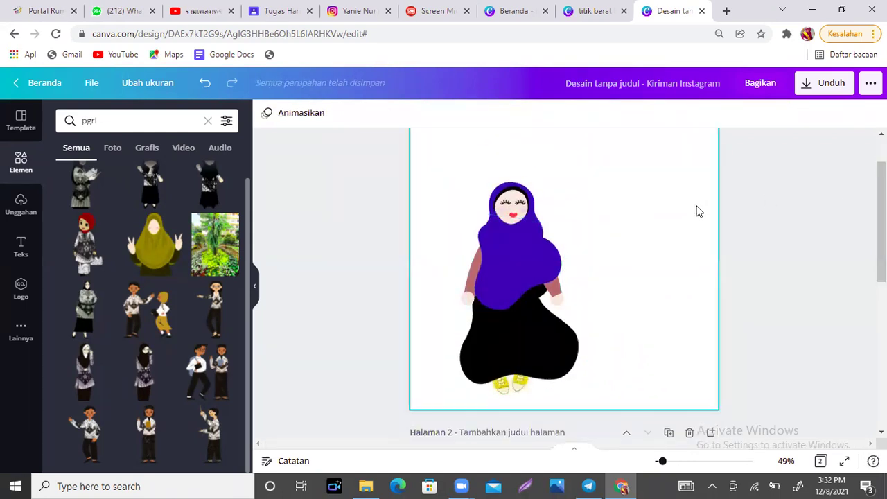
pyautogui.moveTo(881, 222)
pyautogui.mouseDown()
pyautogui.moveTo(881, 198)
pyautogui.moveTo(882, 230)
pyautogui.mouseUp()
pyautogui.scroll(2, 645, 162)
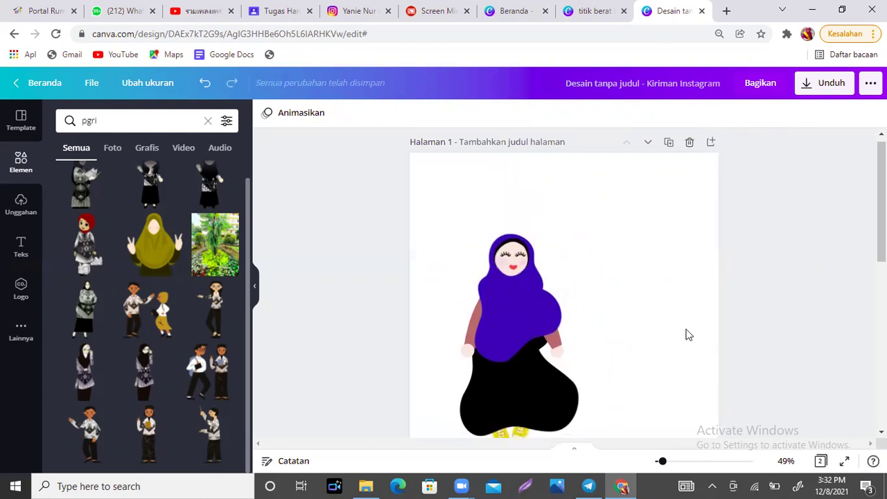
pyautogui.click(675, 311)
pyautogui.moveTo(881, 201); pyautogui.dragTo(882, 232)
pyautogui.scroll(-2, 565, 277)
pyautogui.scroll(3, 564, 278)
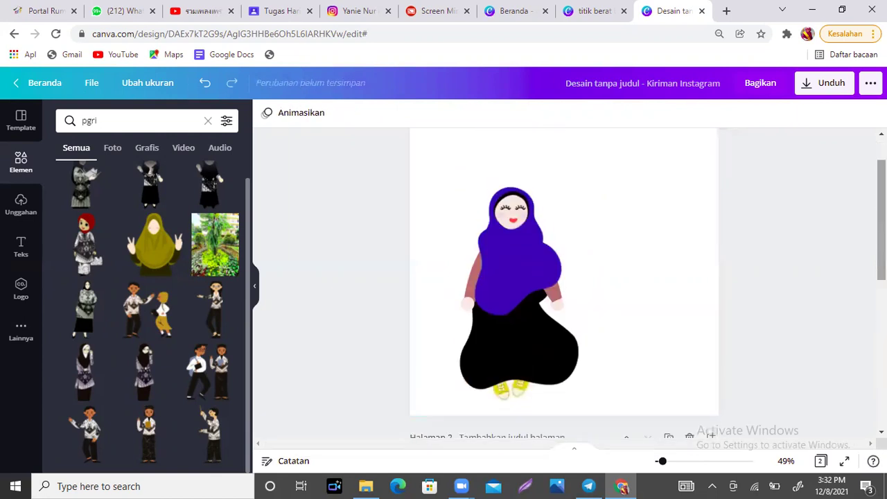
# Search Elements for 'kursi taman' and scroll through the park-bench results.
pyautogui.click(104, 120)
pyautogui.hotkey('ctrl', 'a')
pyautogui.write('k')
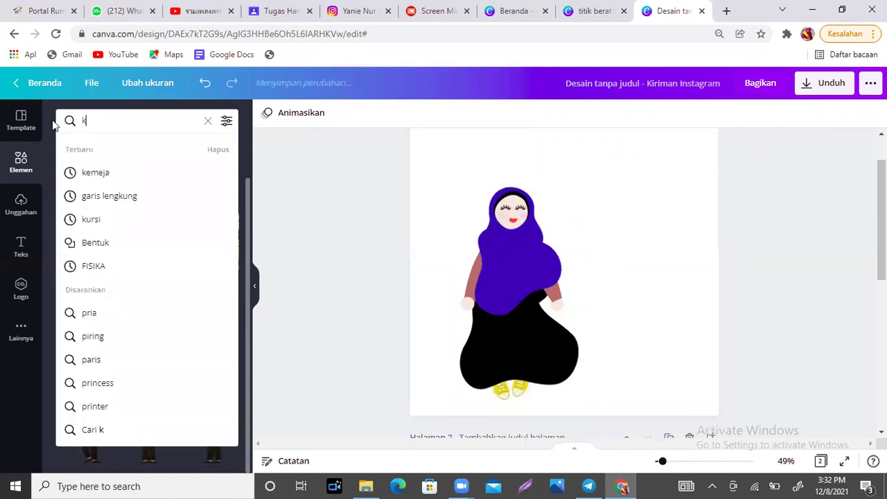
pyautogui.write('ursi taman')
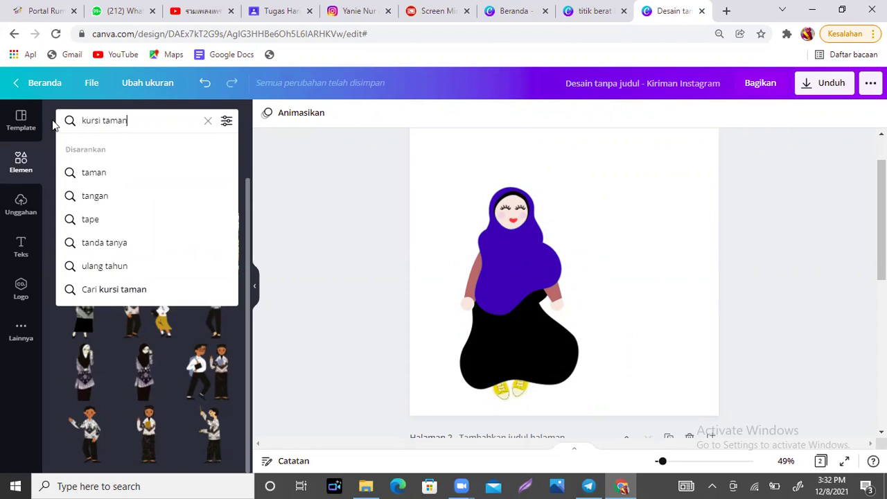
pyautogui.press('Return')
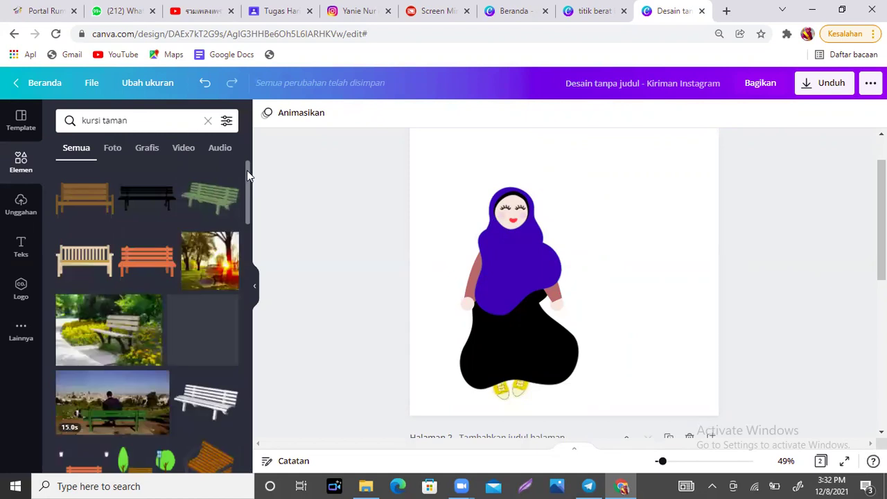
pyautogui.scroll(-1, 247, 184)
pyautogui.scroll(-2, 247, 221)
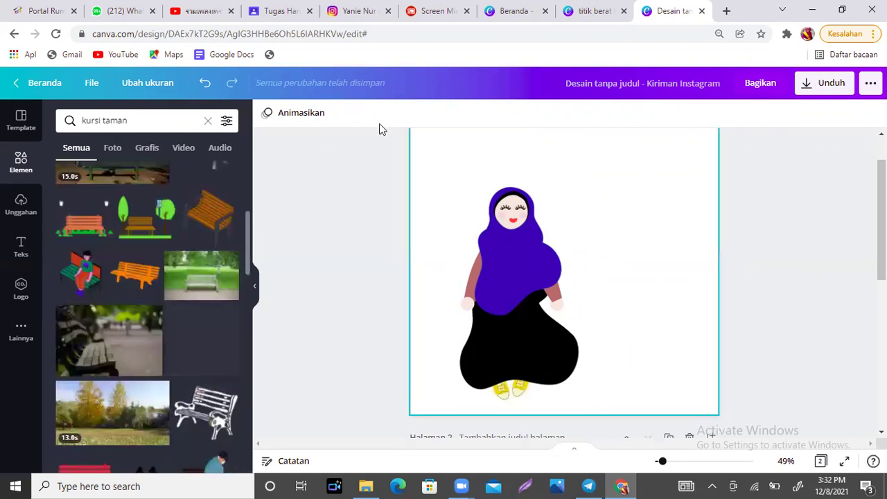
# Add the bench scene with trees and lamp post, enlarging it past the page edges.
pyautogui.click(135, 229)
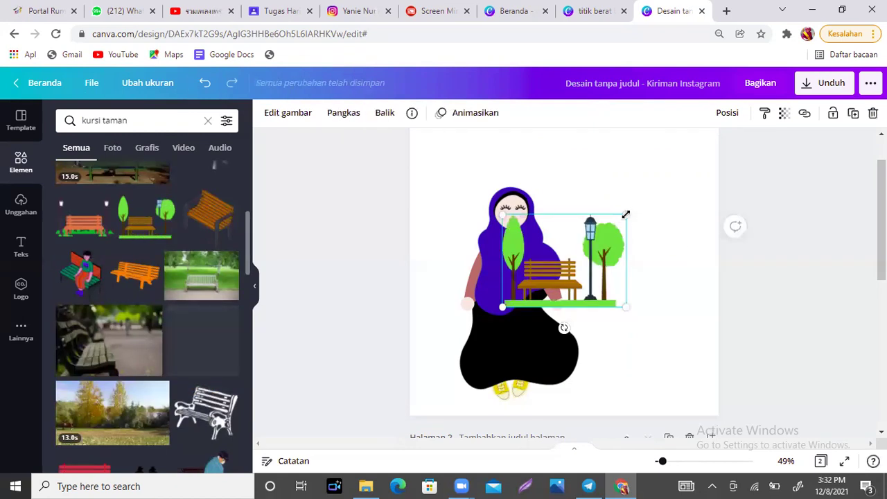
pyautogui.moveTo(626, 215); pyautogui.dragTo(777, 129)
pyautogui.hotkey('ctrl', 'z')
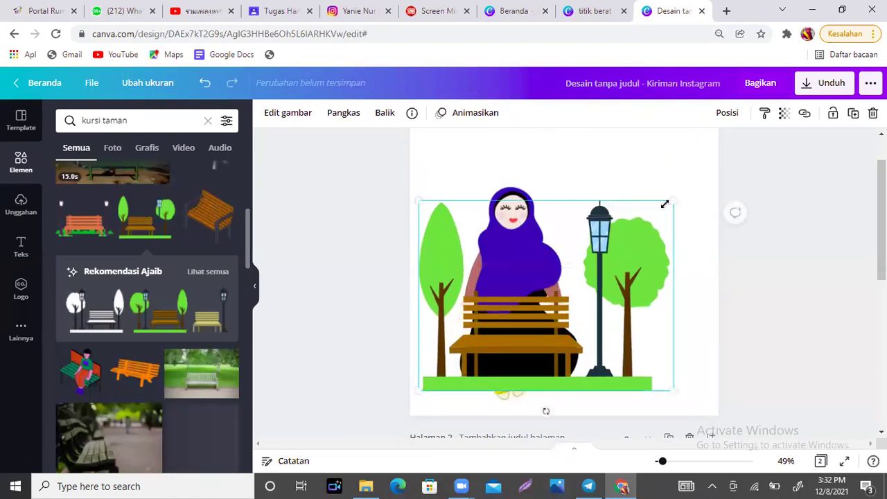
pyautogui.moveTo(676, 200); pyautogui.dragTo(811, 137)
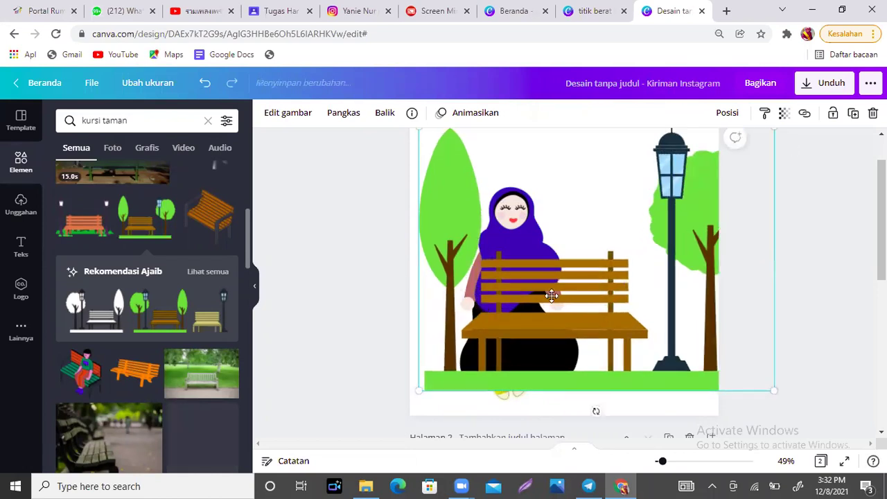
pyautogui.moveTo(547, 289); pyautogui.dragTo(548, 291)
pyautogui.moveTo(758, 154); pyautogui.dragTo(703, 349)
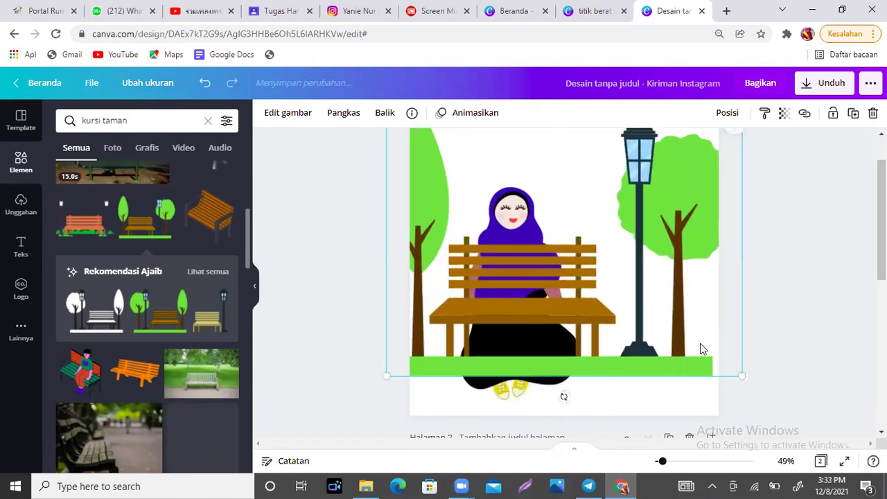
pyautogui.moveTo(744, 377); pyautogui.dragTo(766, 394)
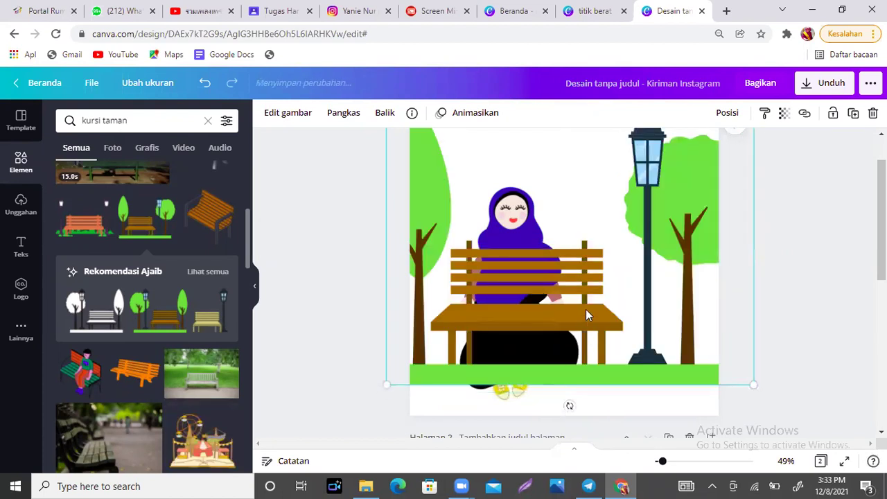
pyautogui.moveTo(580, 301)
pyautogui.mouseDown()
pyautogui.moveTo(580, 323)
pyautogui.moveTo(583, 317)
pyautogui.mouseUp()
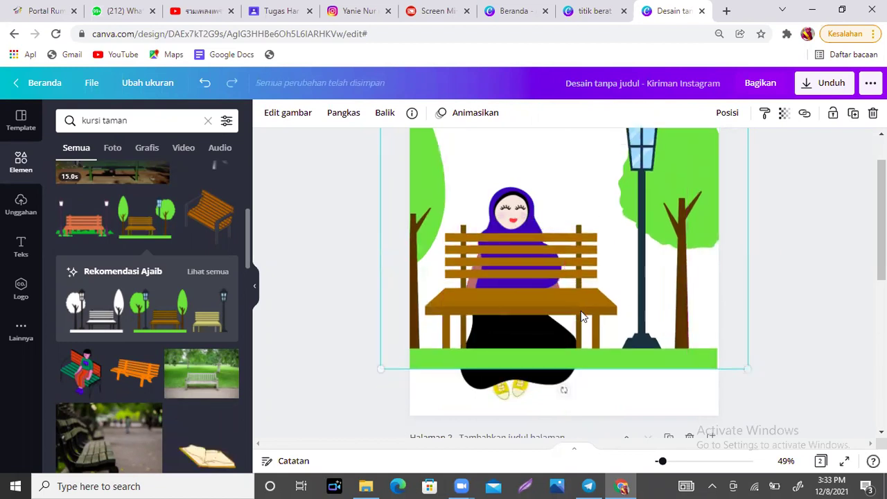
# Send the park scene behind the girl and clear the selection.
pyautogui.hotkey('ctrl', '[')
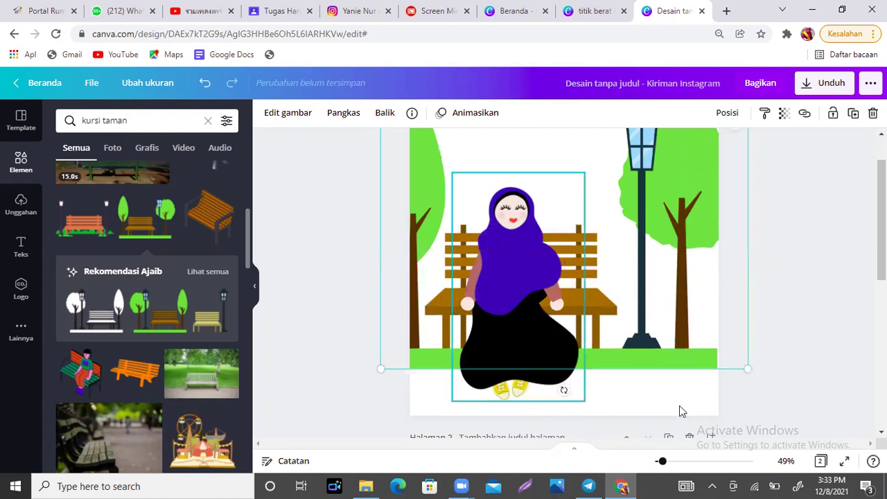
pyautogui.click(680, 412)
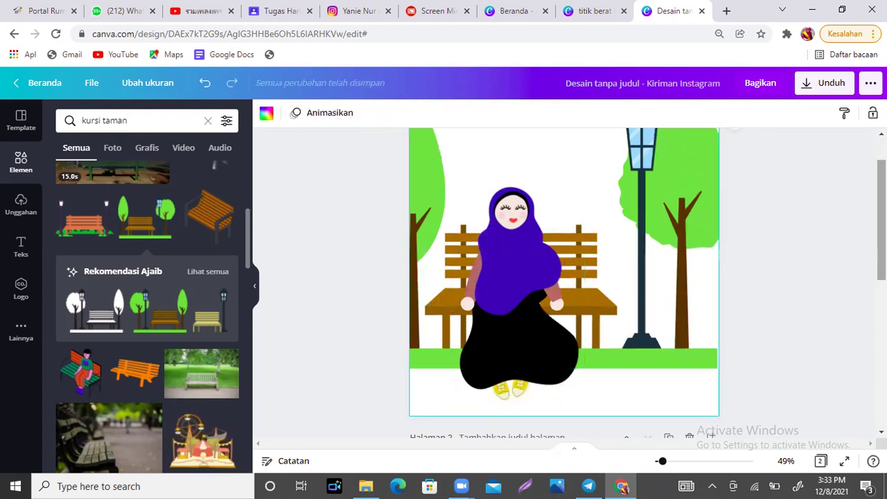
pyautogui.scroll(1, 564, 284)
pyautogui.press('Escape')
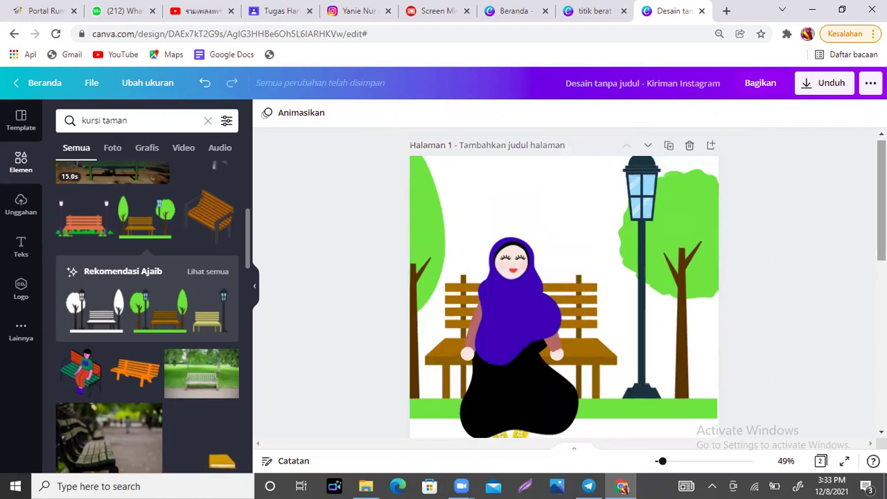
# Switch to Screen Mirror and scroll to the tie-dye-shirt man image in the class chat.
pyautogui.click(431, 5)
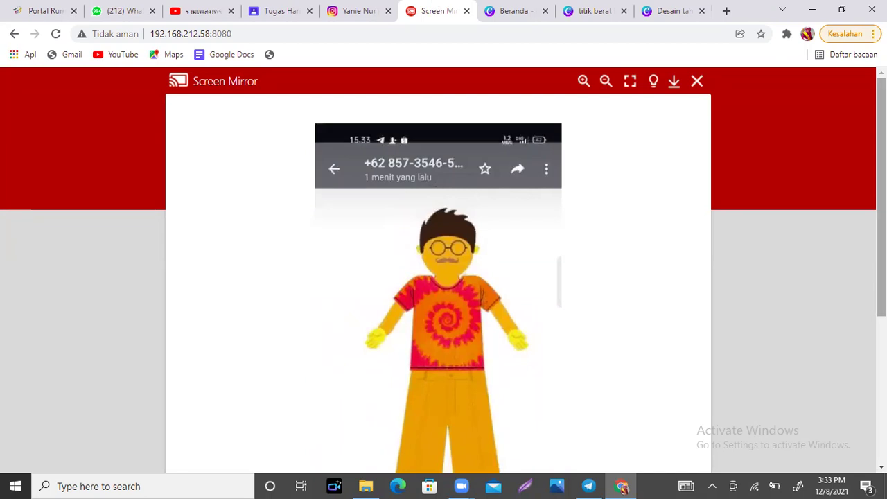
pyautogui.scroll(-2, 444, 270)
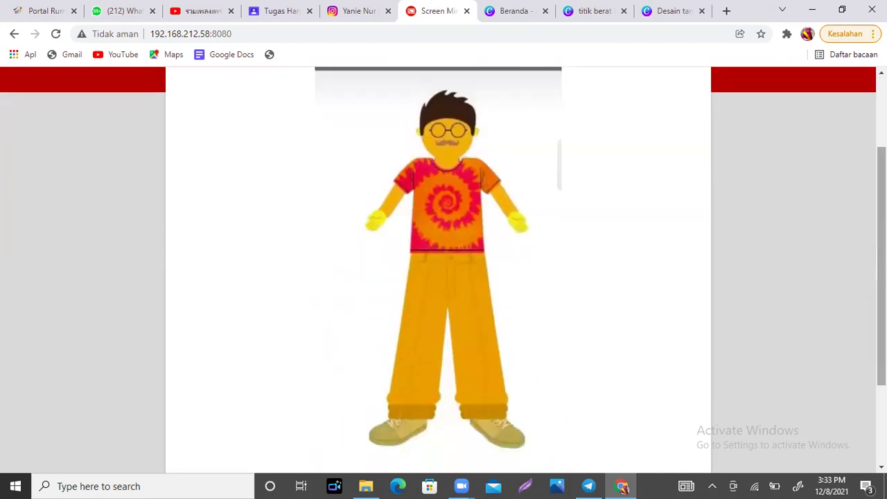